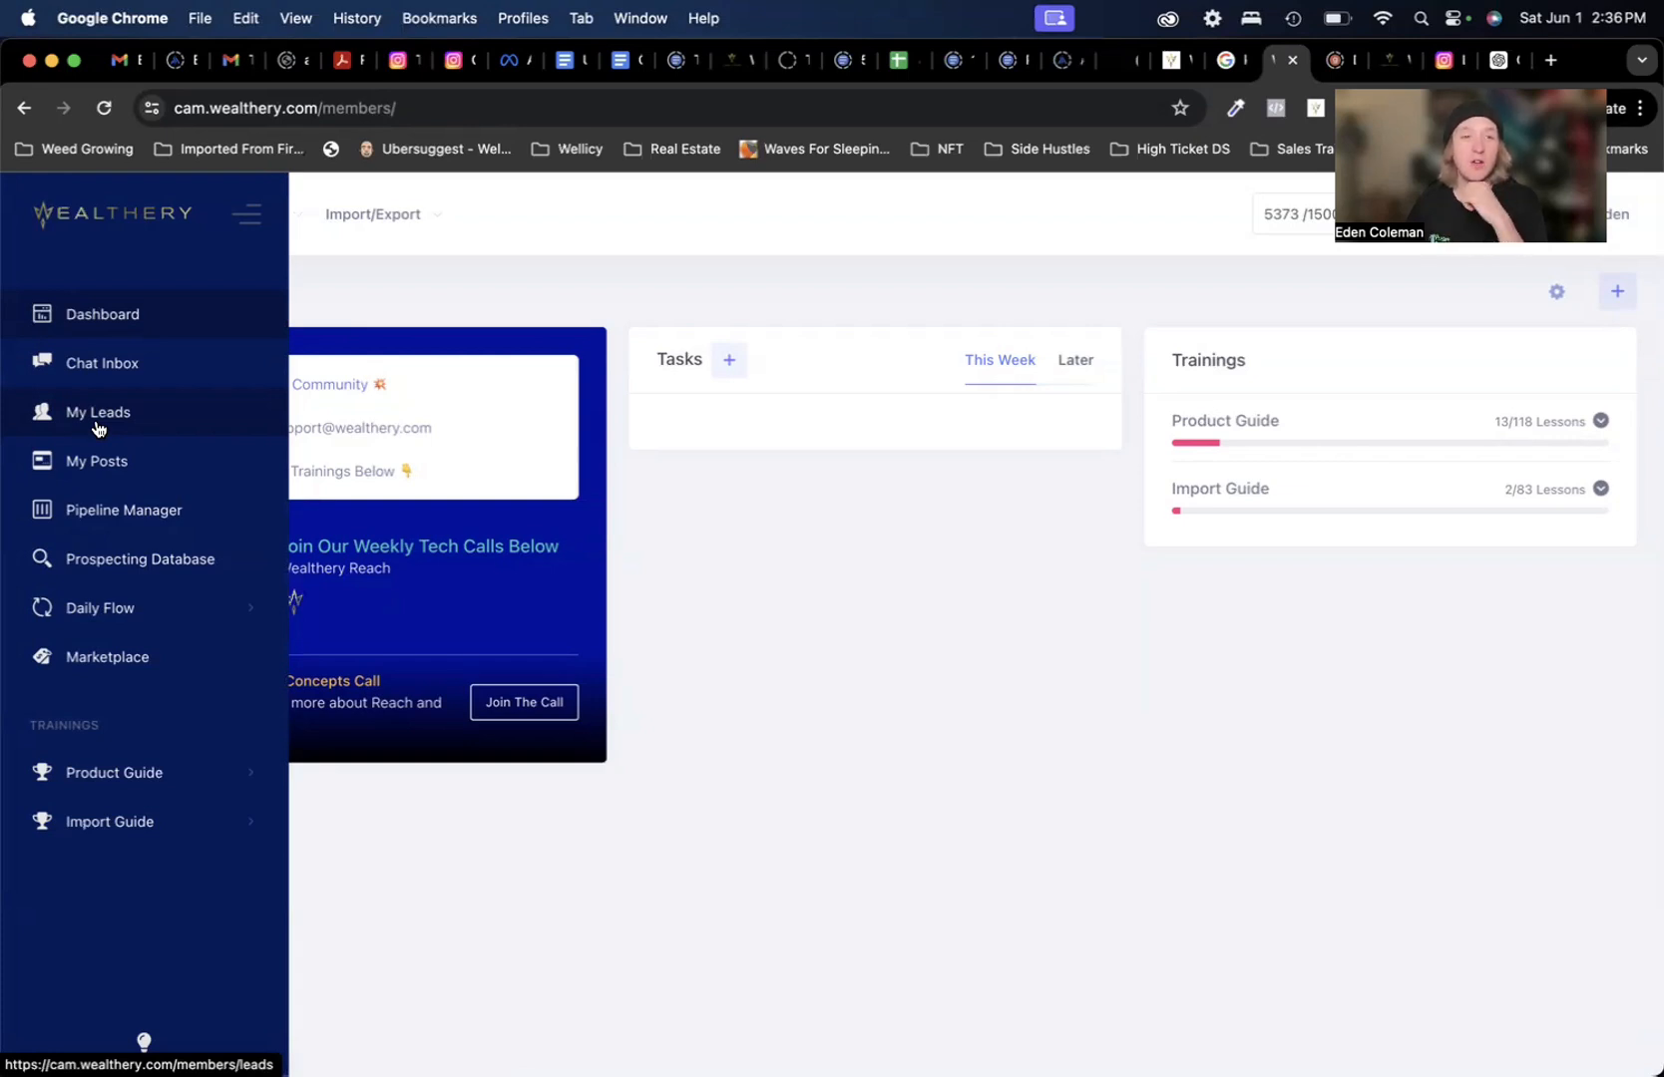
- Create a new pipeline named "Wealthery Reach Training Pipeline" with the default settings and open it
left_click(107, 504)
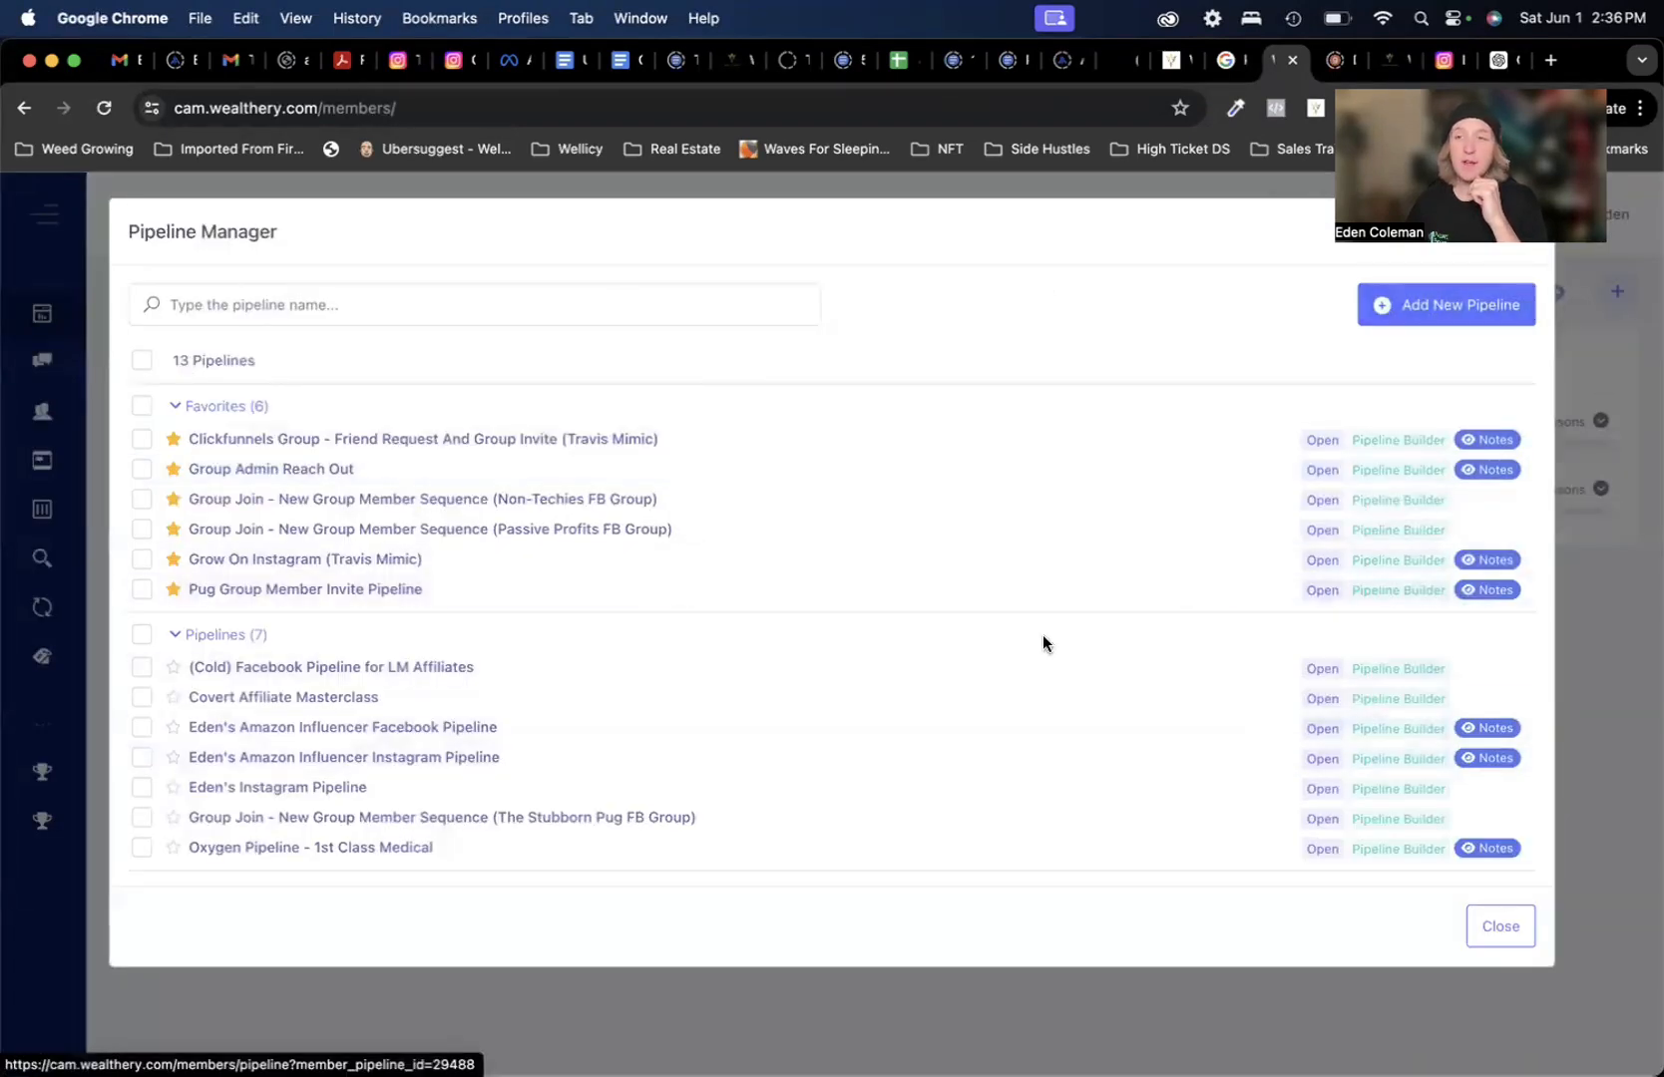
left_click(1449, 304)
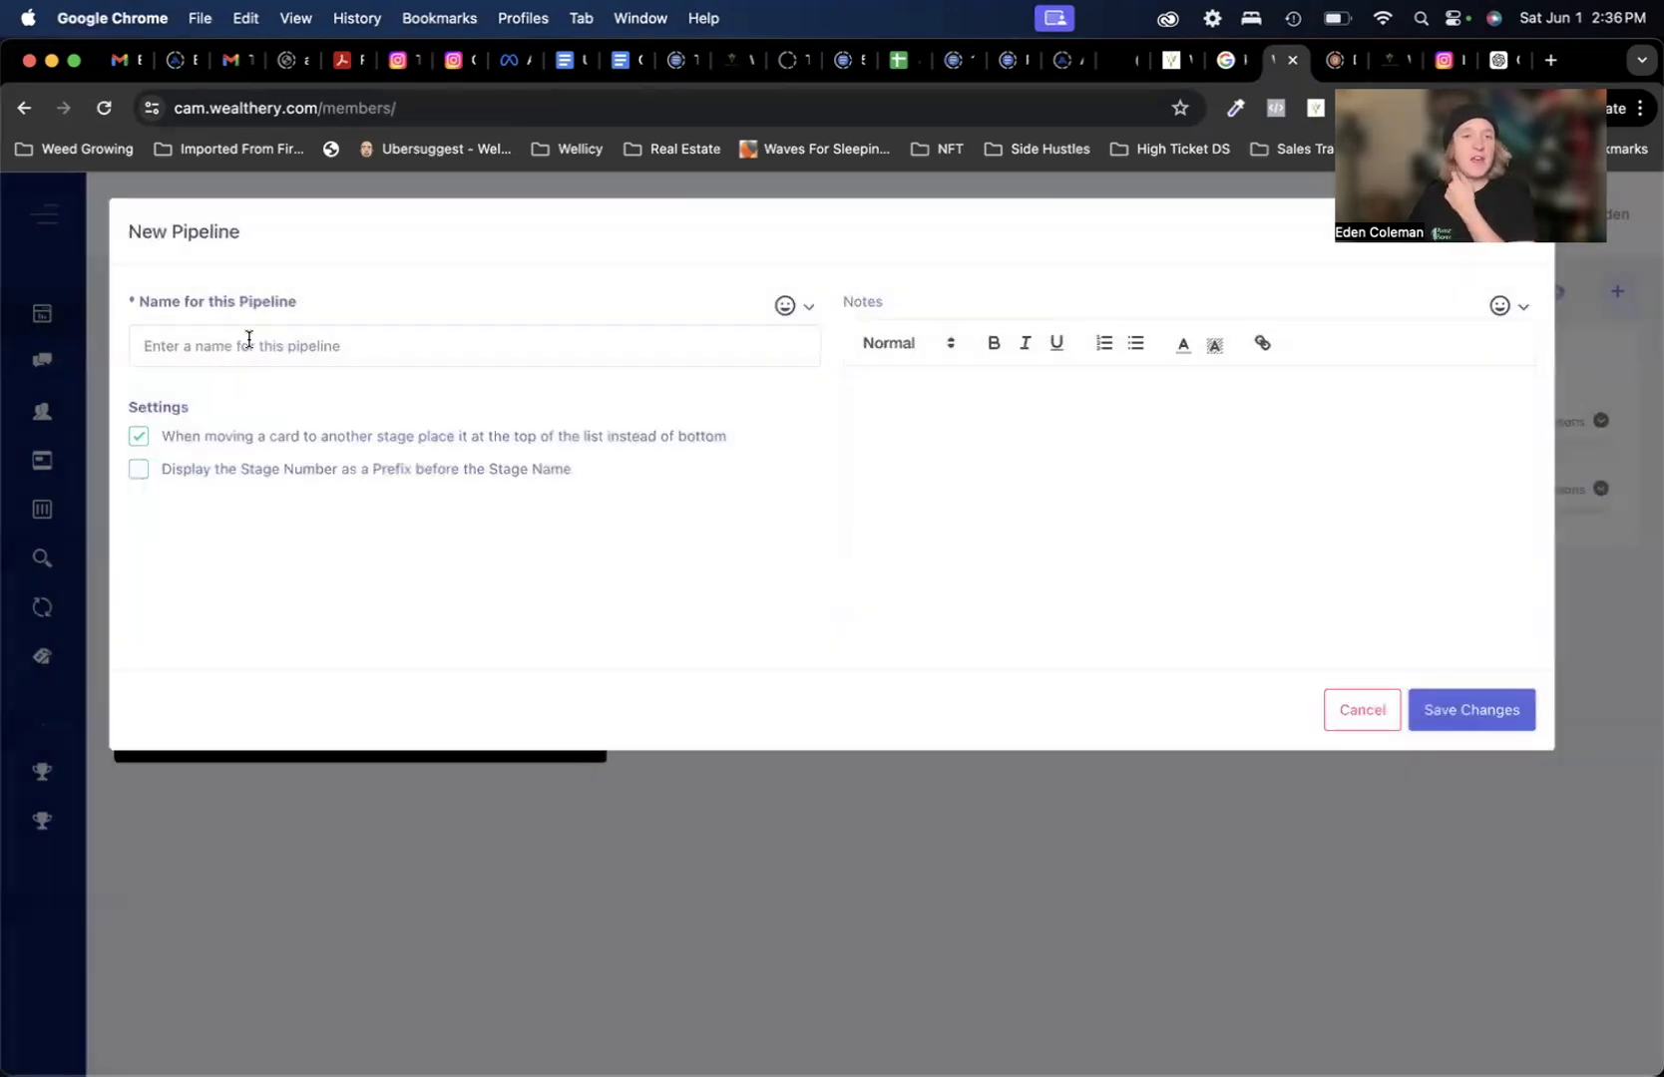
left_click(248, 338)
type("Wealth")
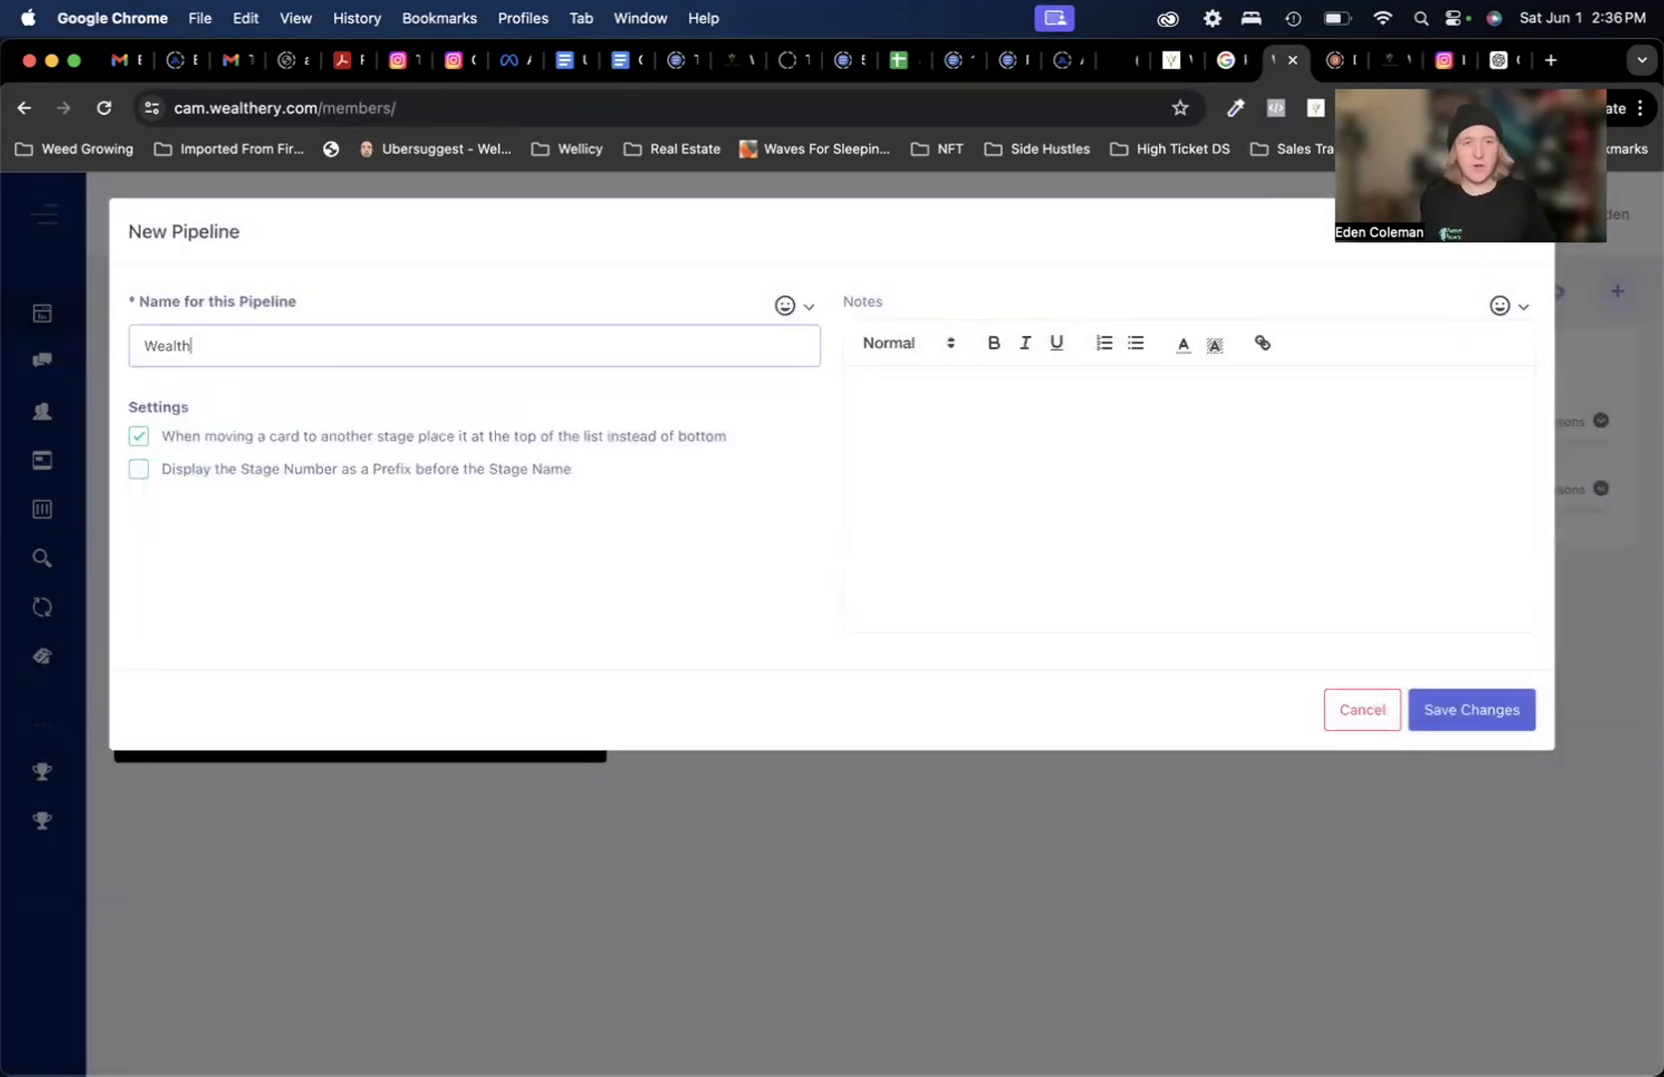
type("ery Reach Training")
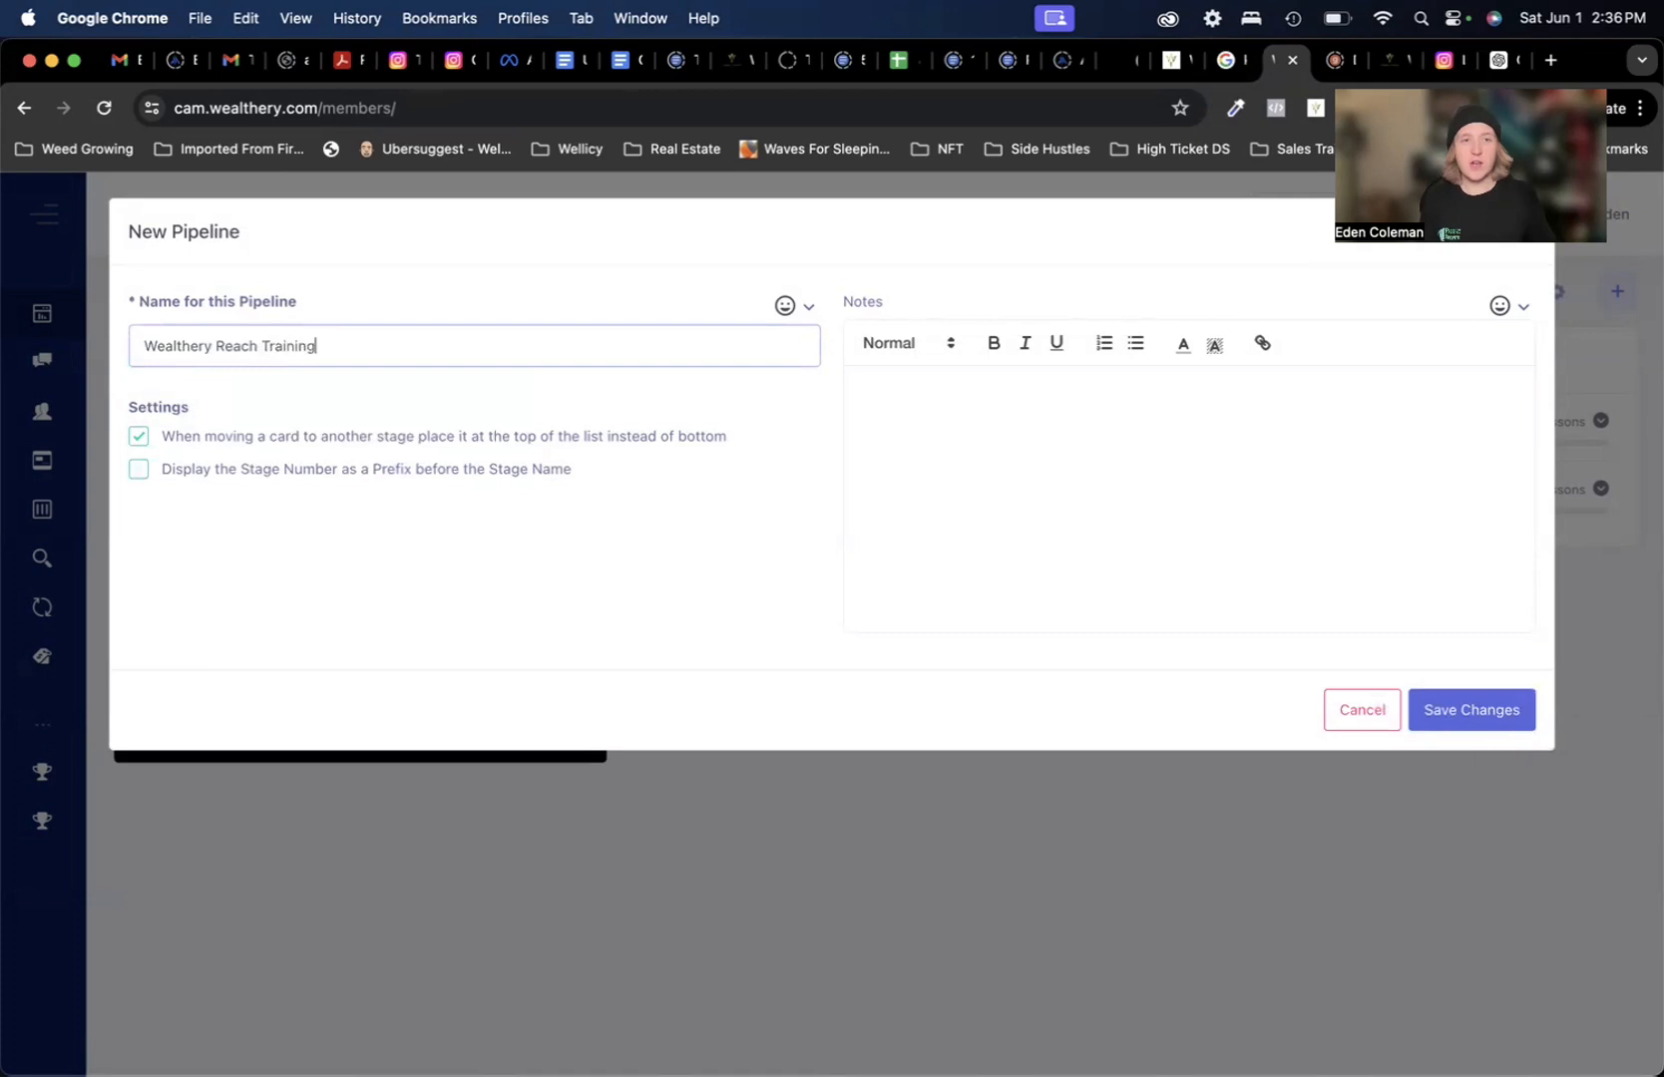
type(" Pipeline")
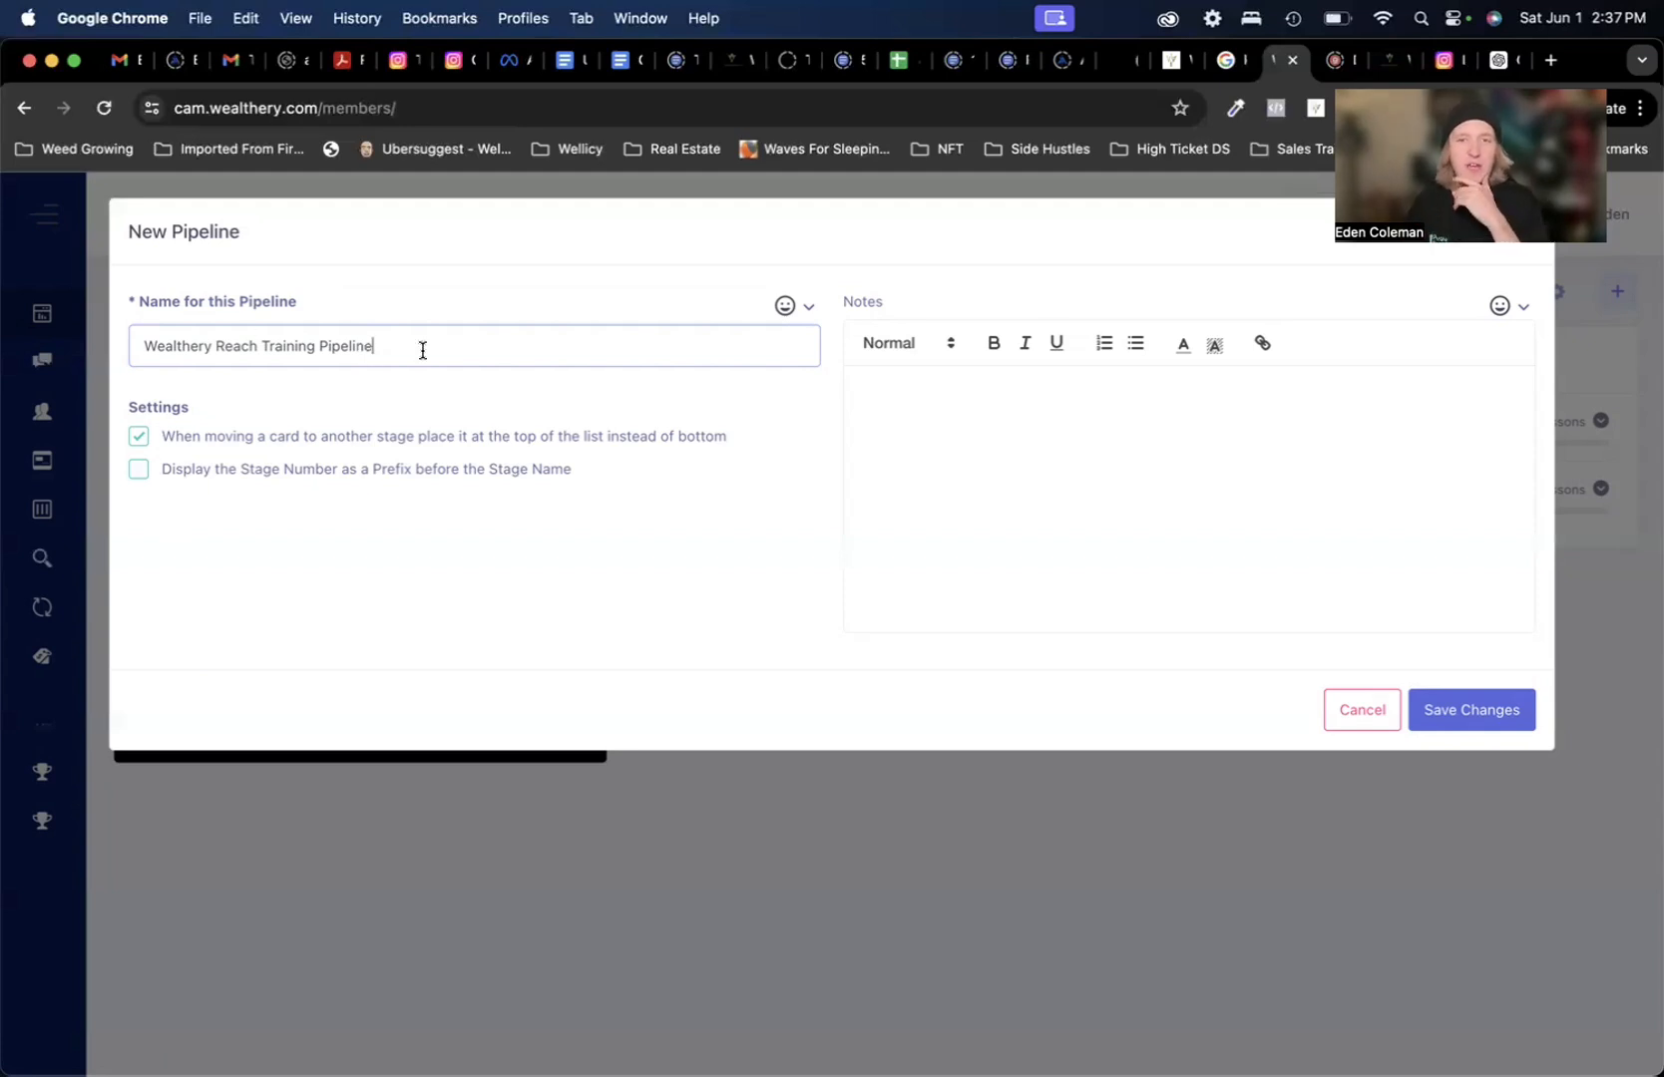
left_click(1462, 729)
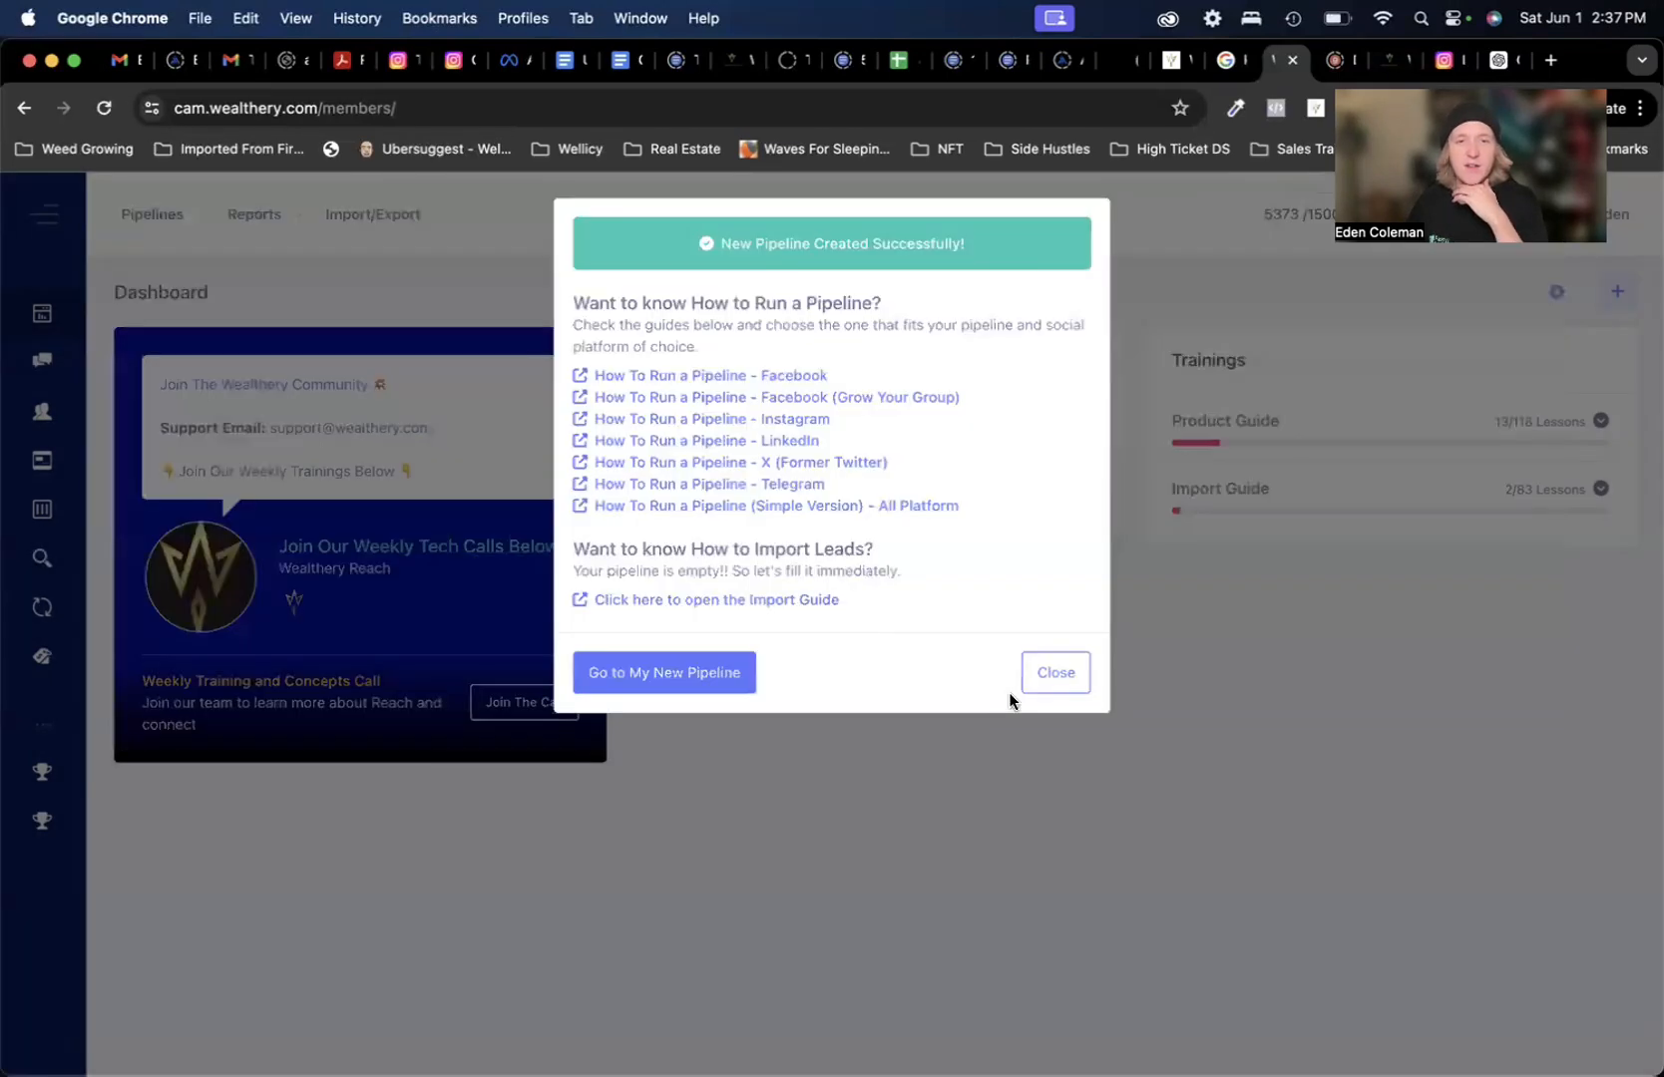
left_click(699, 676)
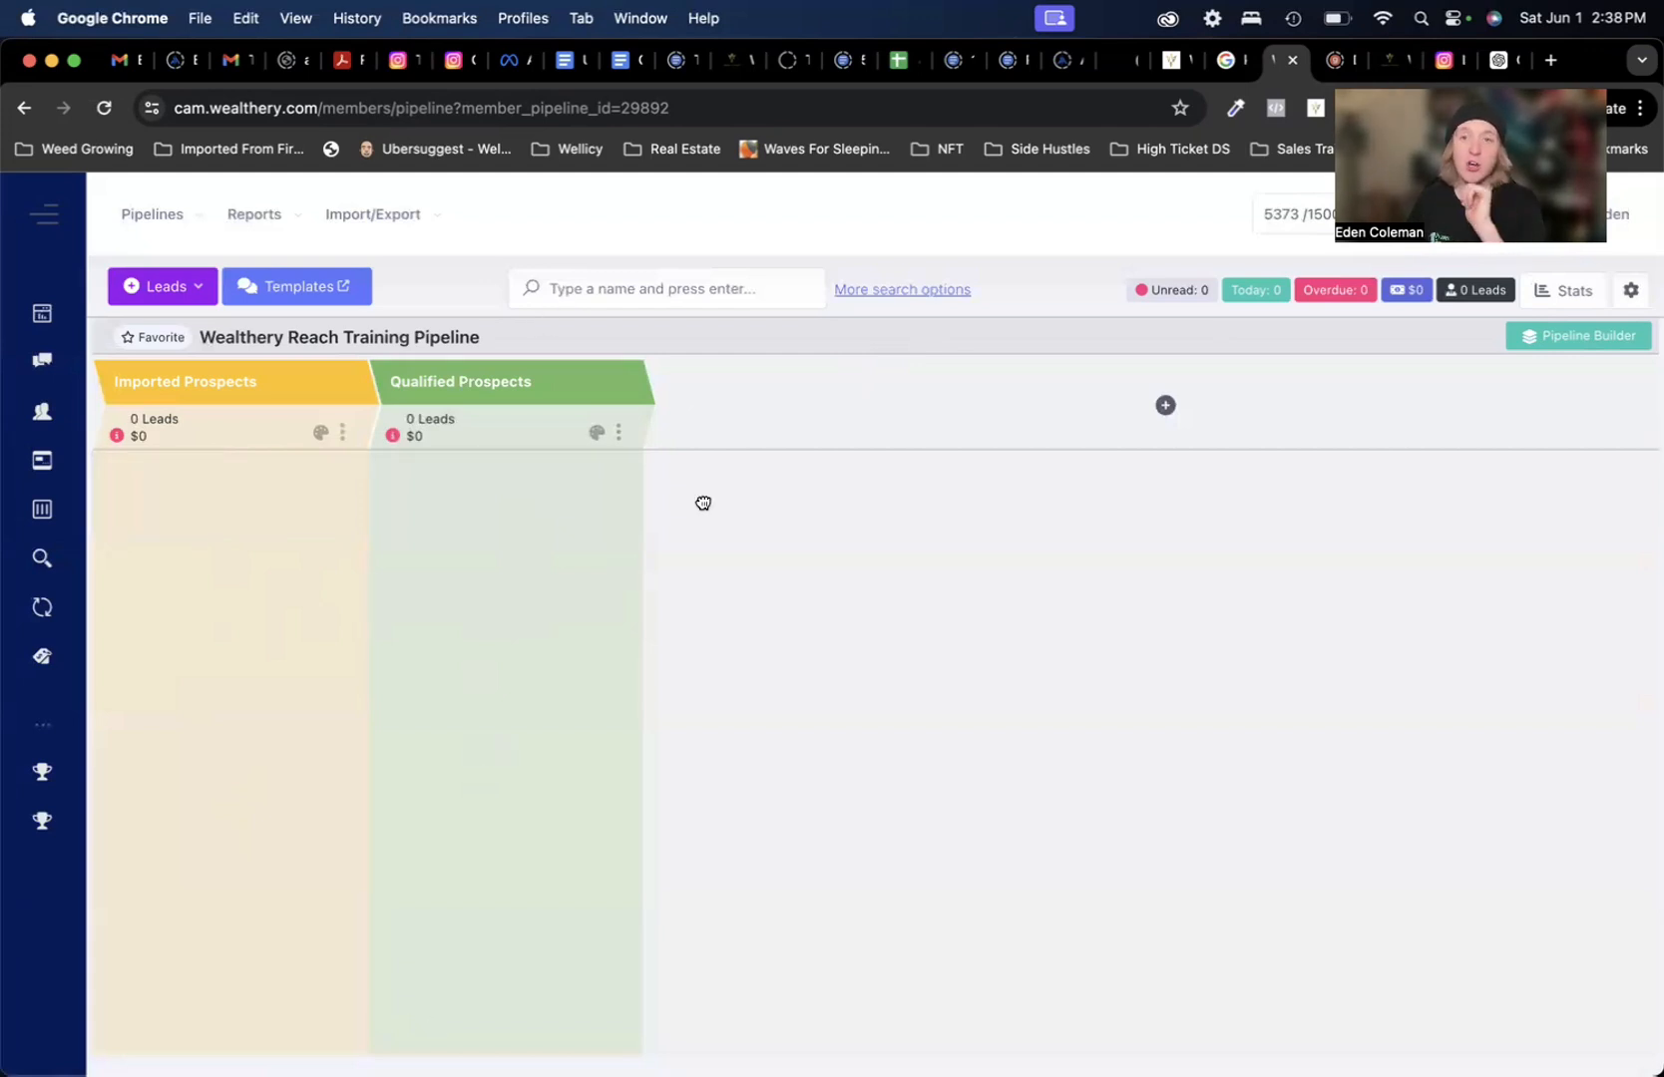
- Start a new pipeline stage after Qualified Prospects and name it "Send a Friend Request"
left_click(1165, 405)
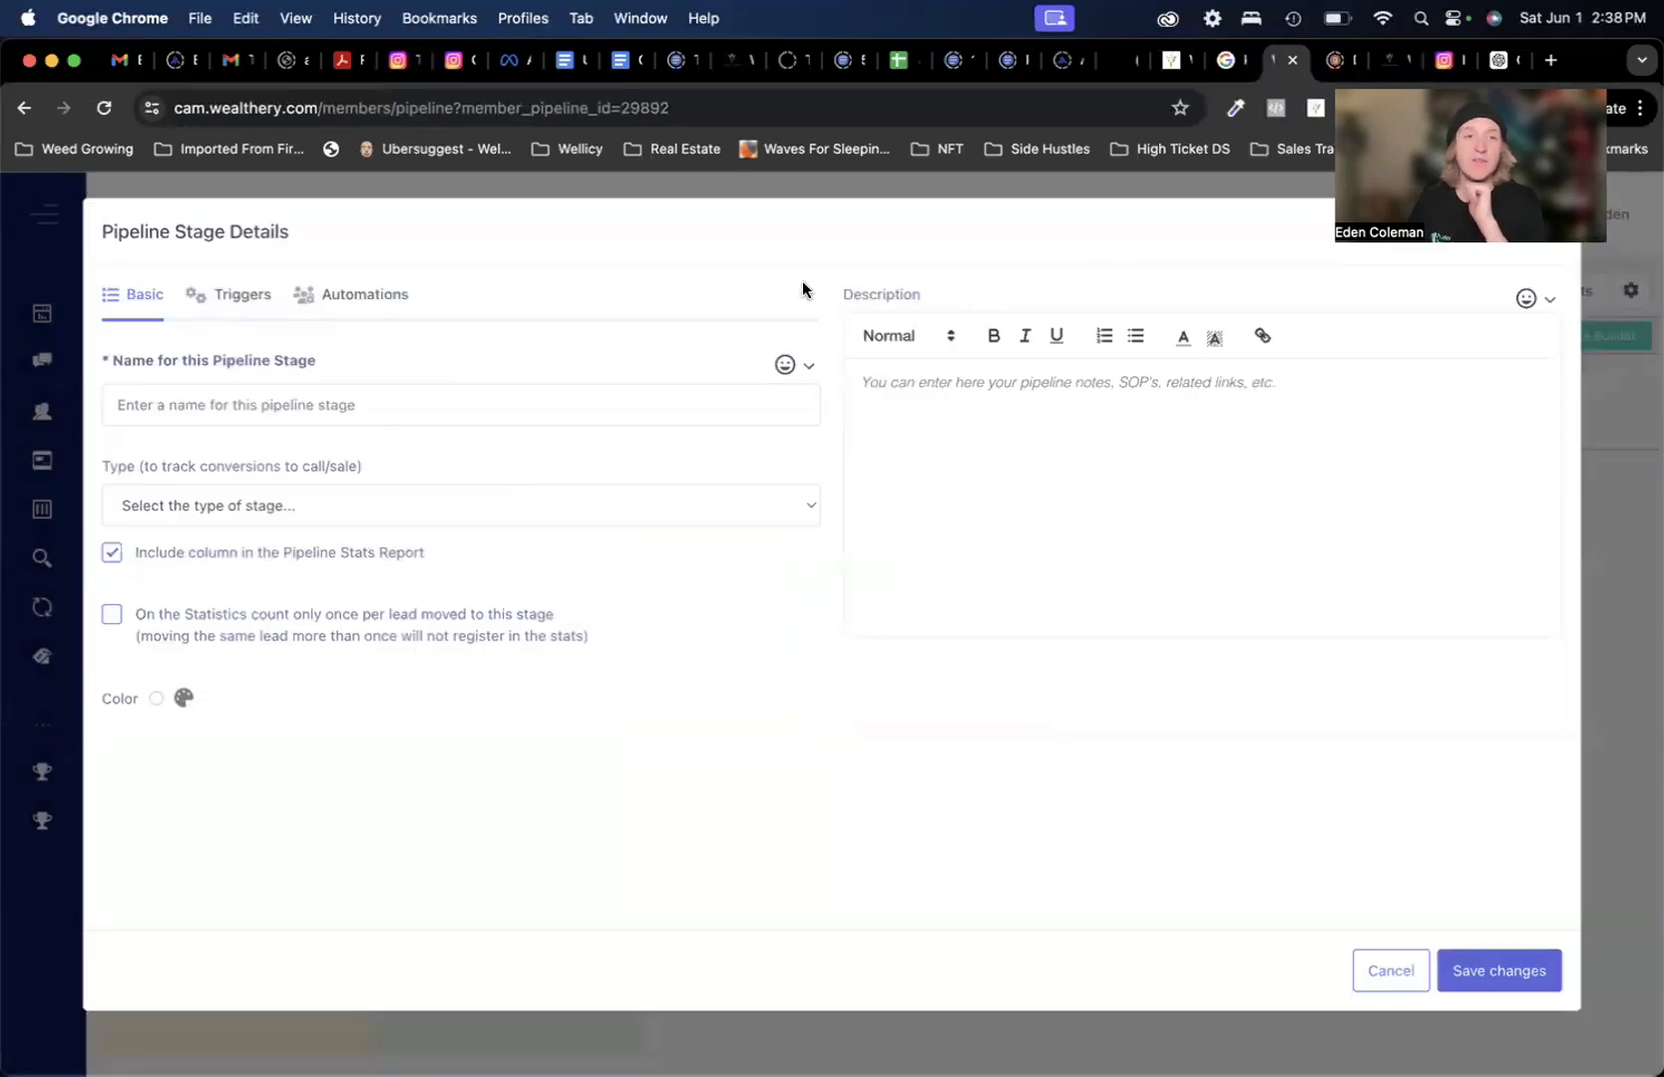
left_click(243, 409)
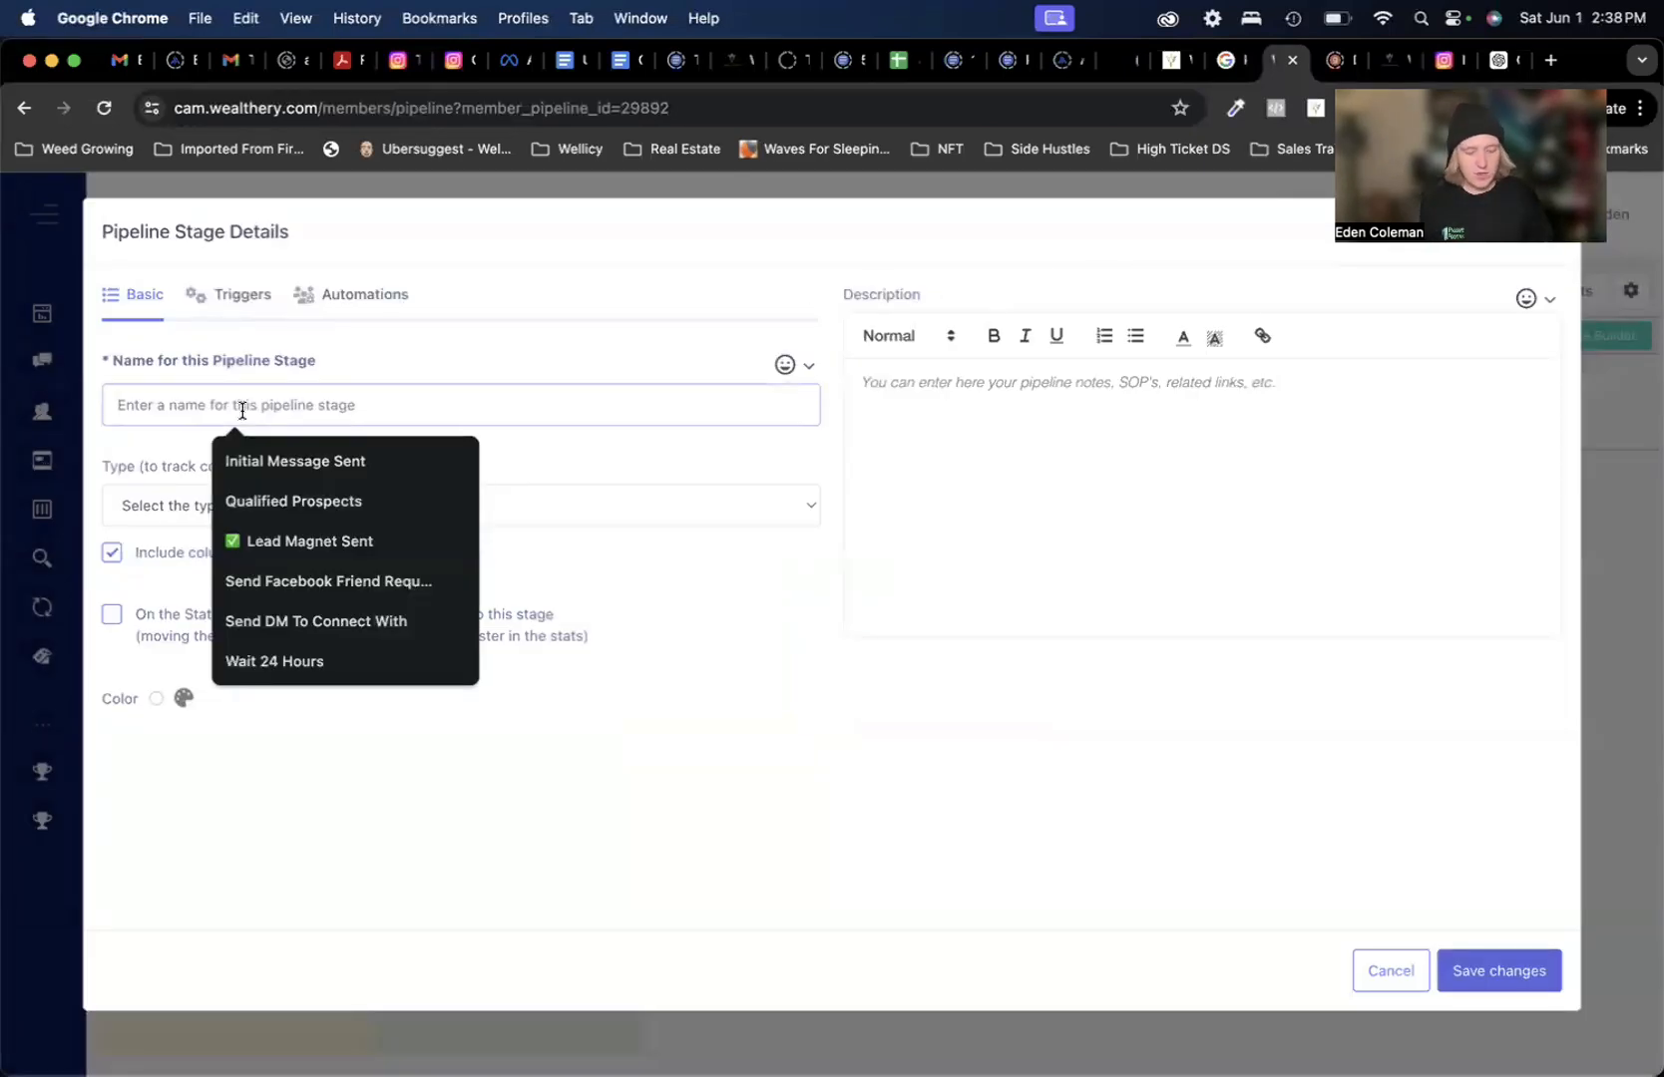
type("Sen")
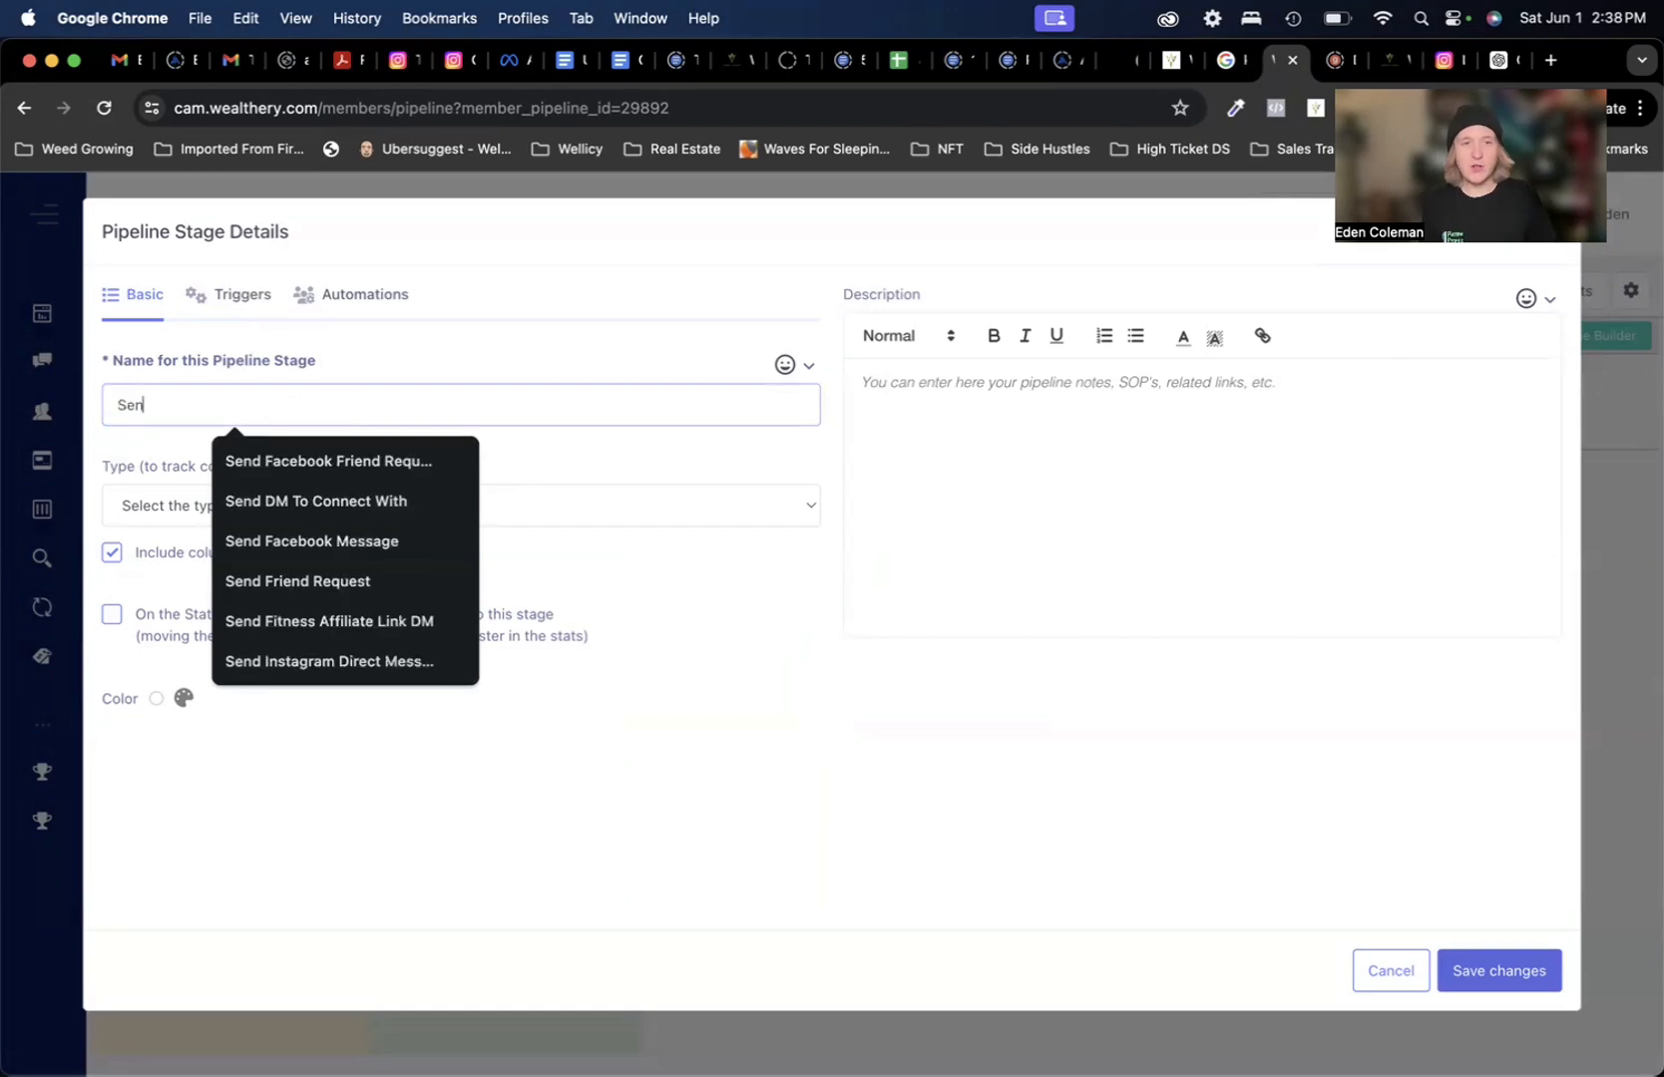
type("d a Friend")
key("BackSpace")
key("BackSpace")
type("end Request")
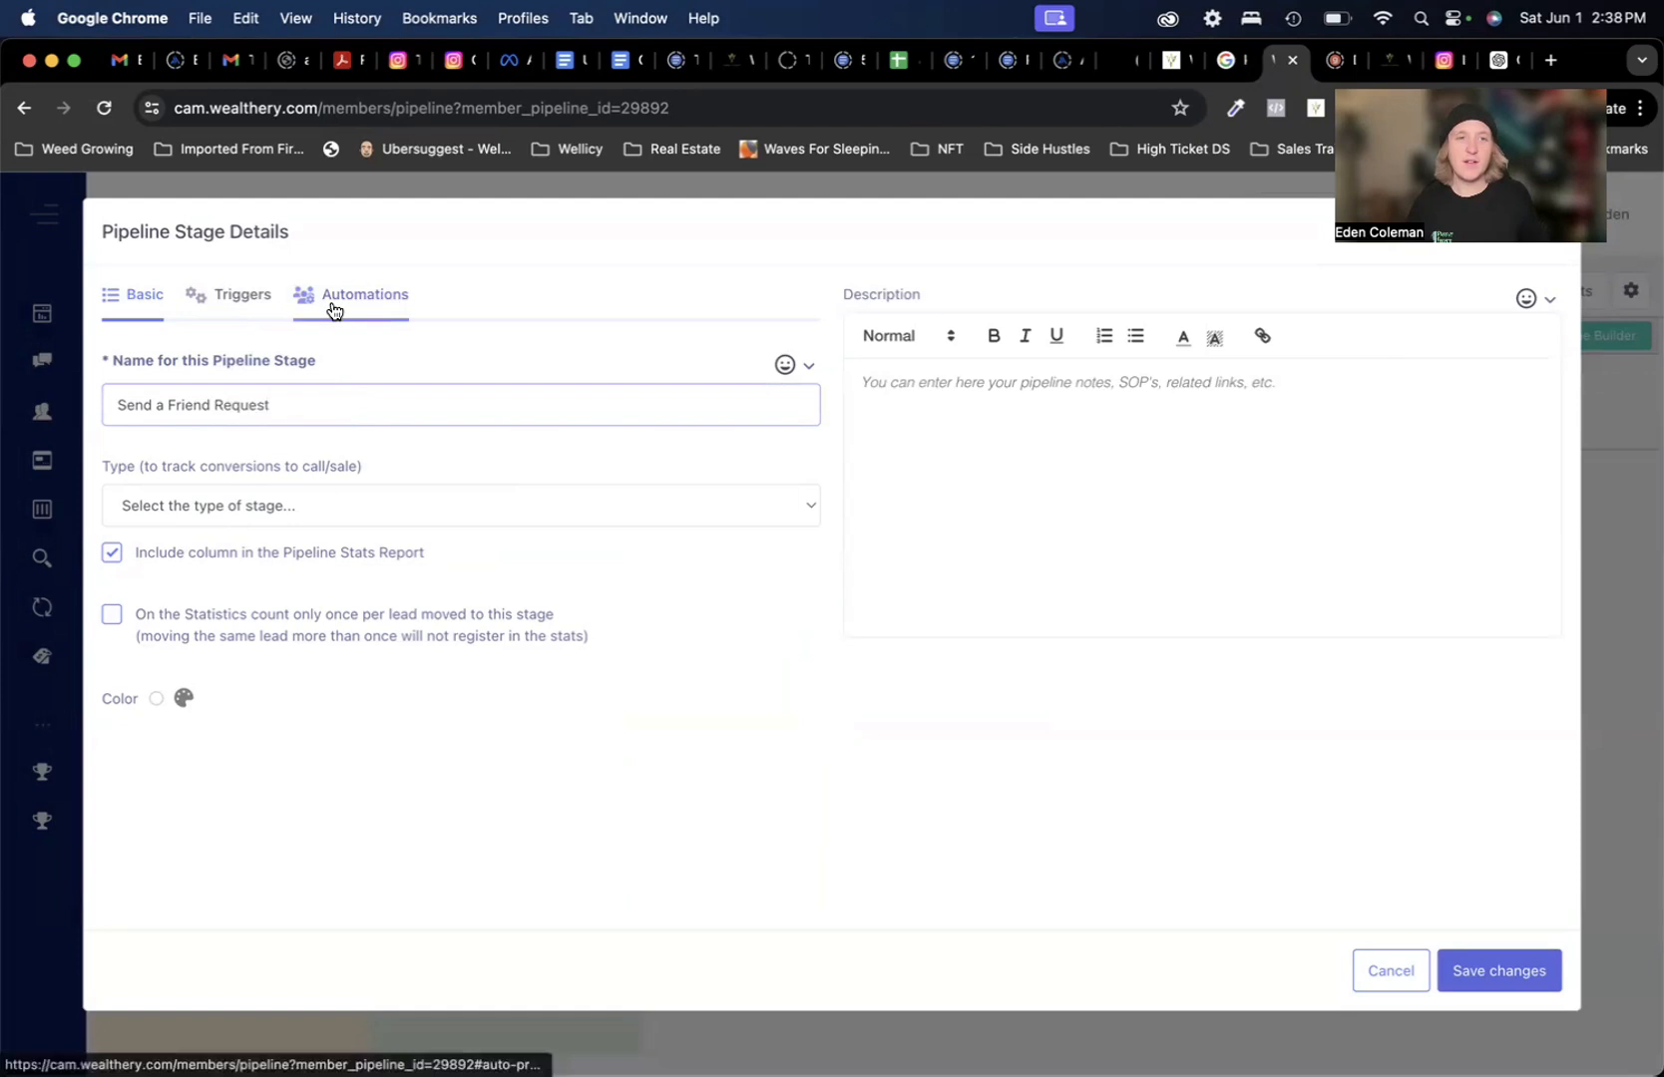
- Review the trigger options and automation settings of the new stage
left_click(205, 301)
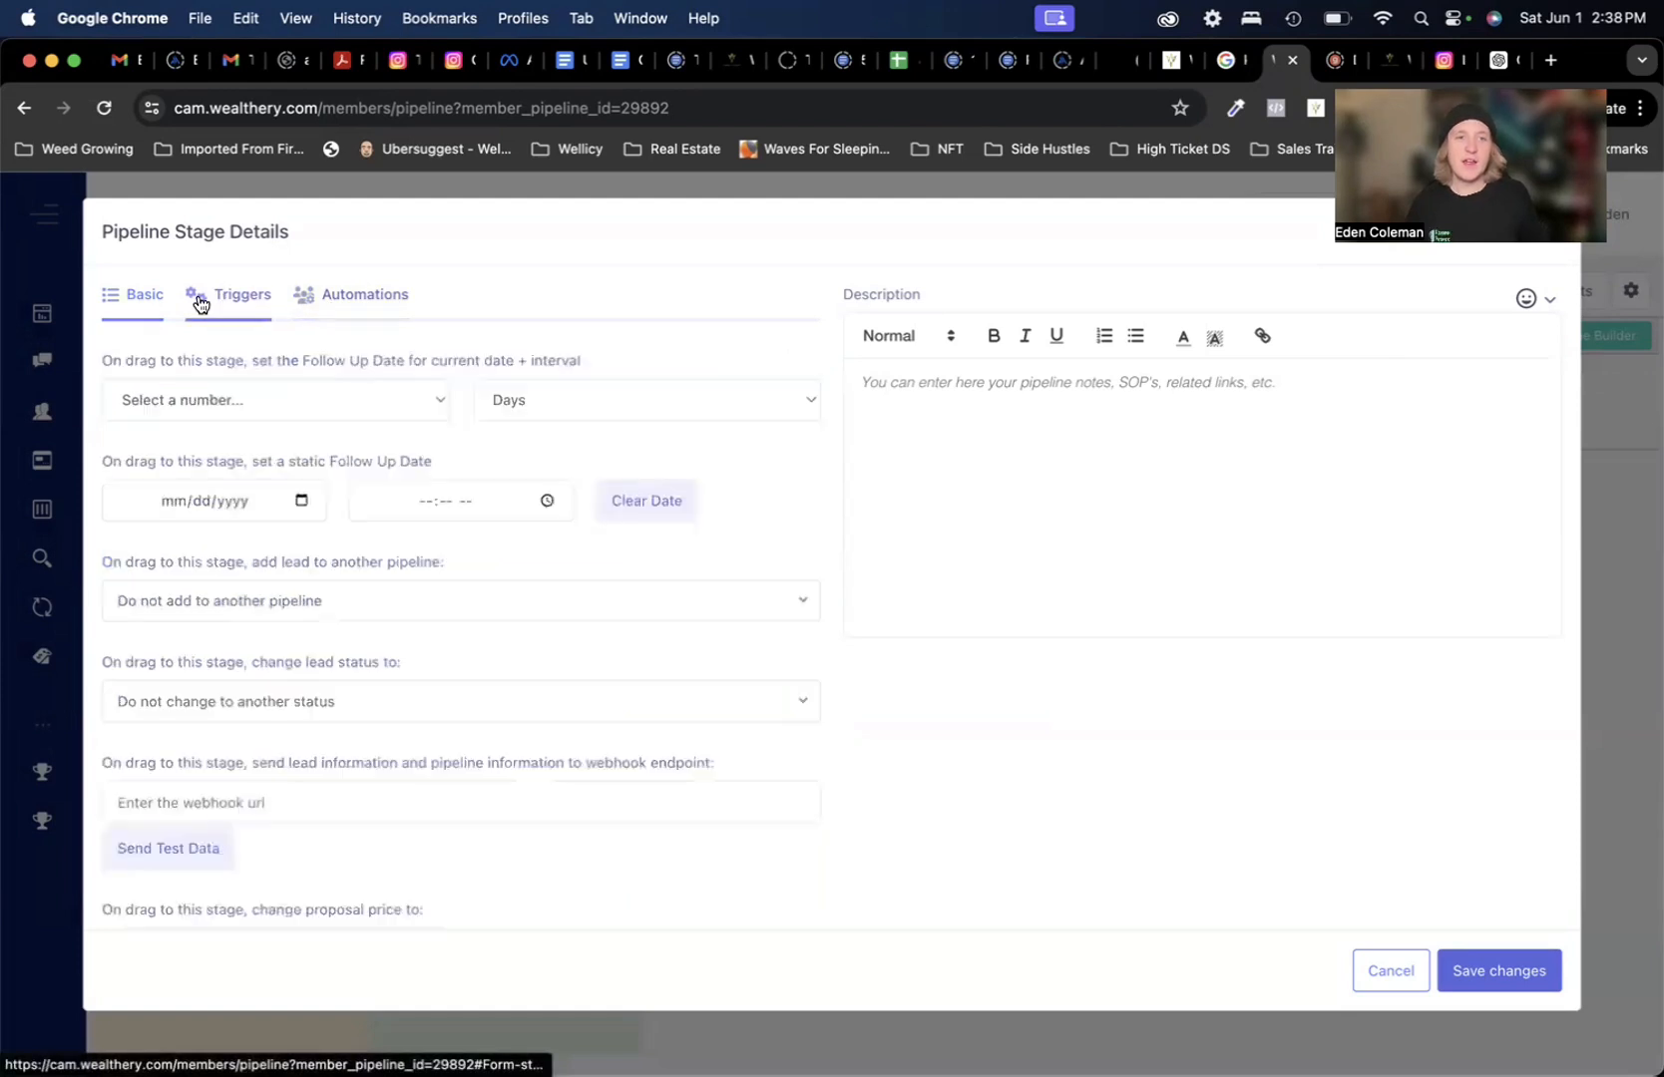
left_click(360, 302)
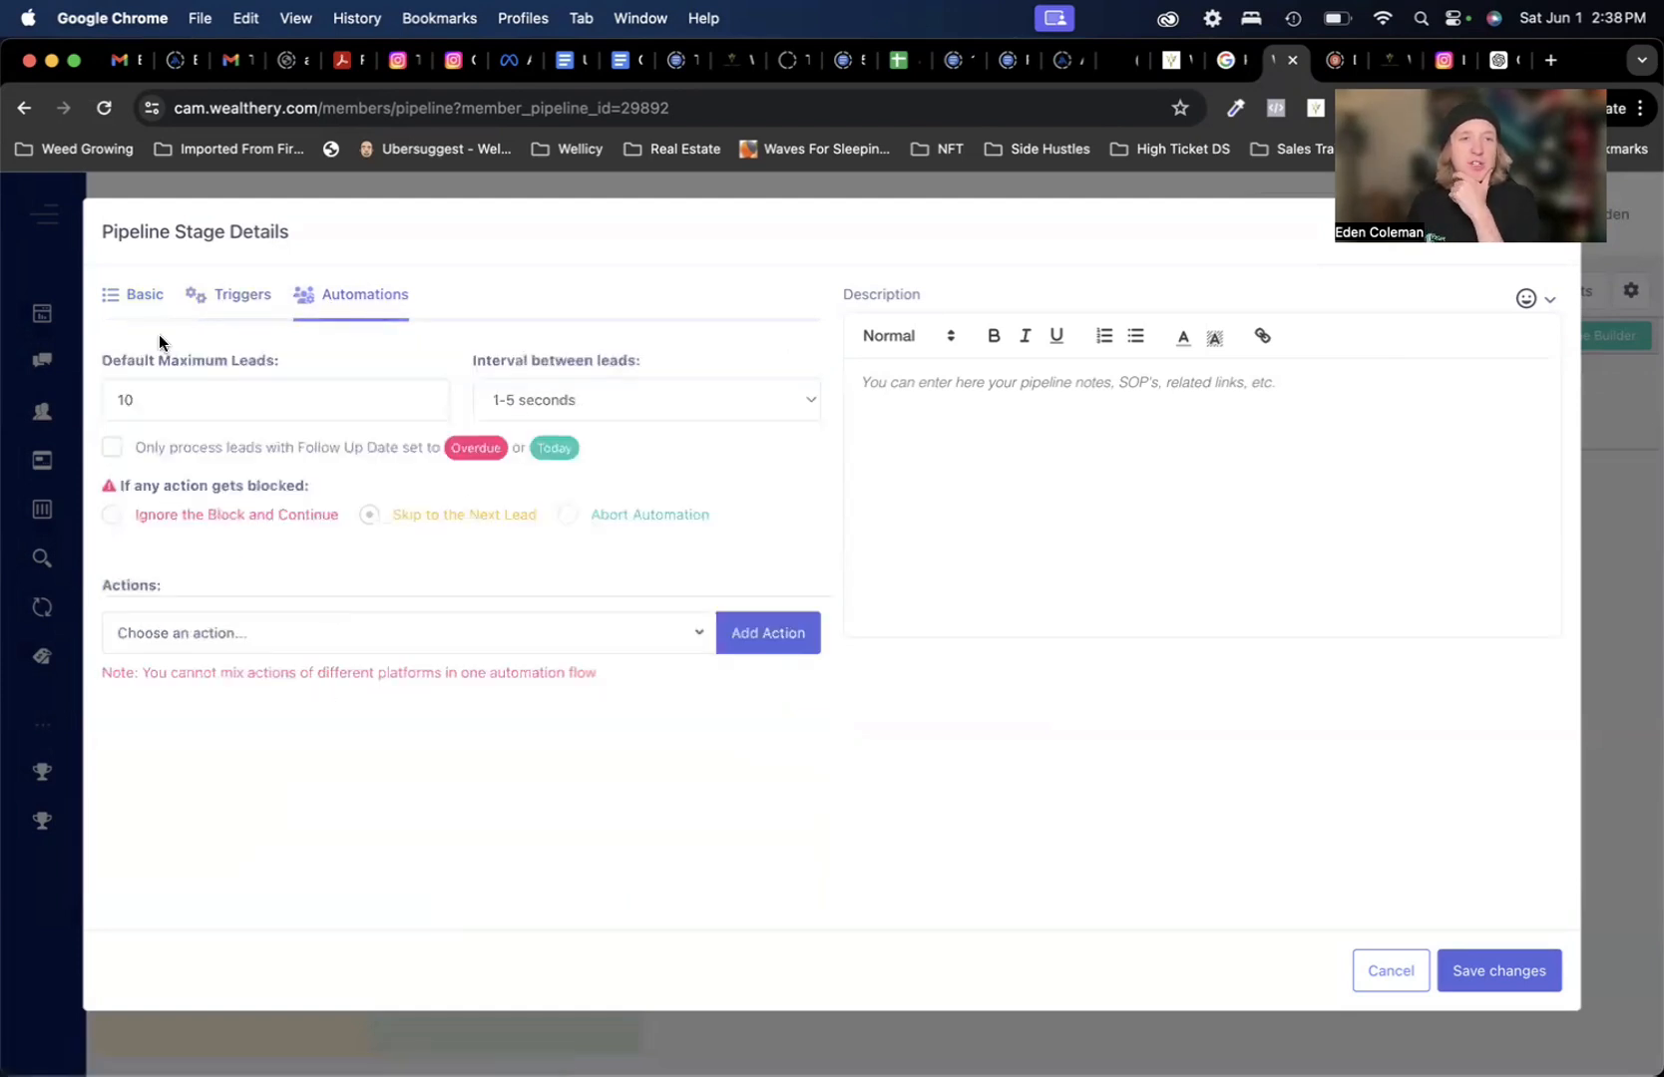
left_click(249, 300)
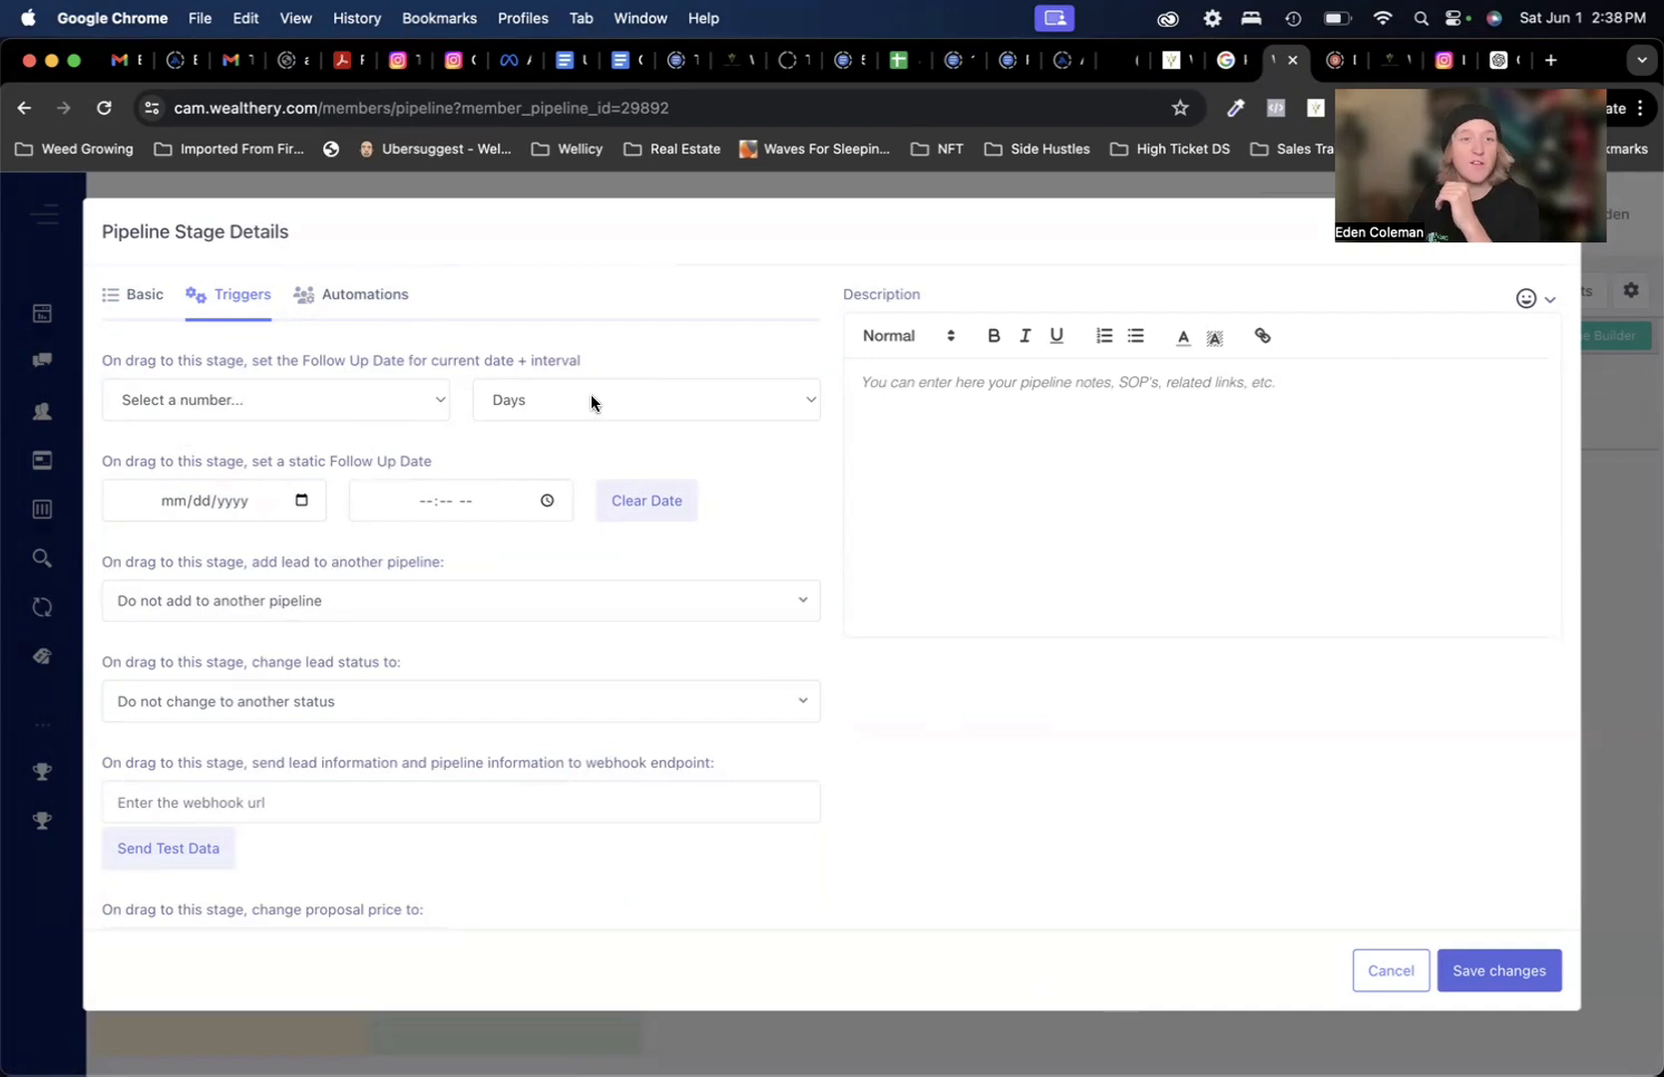
left_click(337, 299)
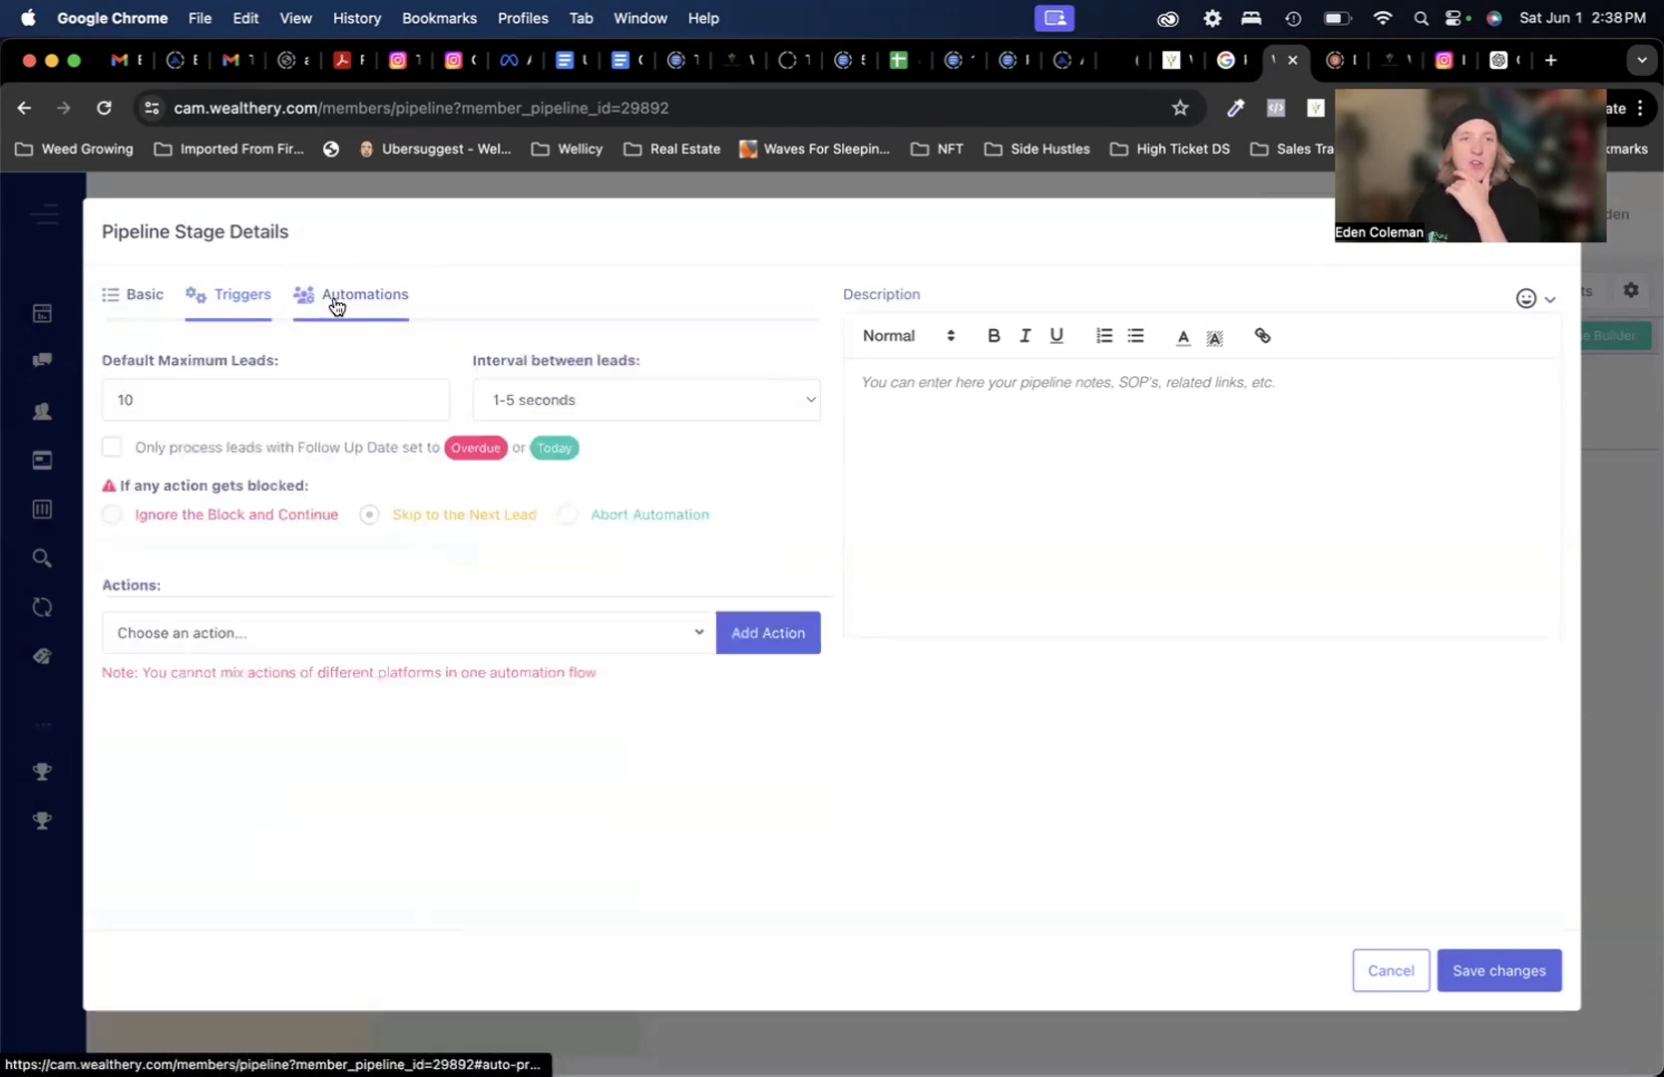
- Examine the available automation actions for the pipeline, Facebook, Instagram, LinkedIn, X, TikTok and Skool
left_click(556, 644)
scroll(617, 555, "down", 3)
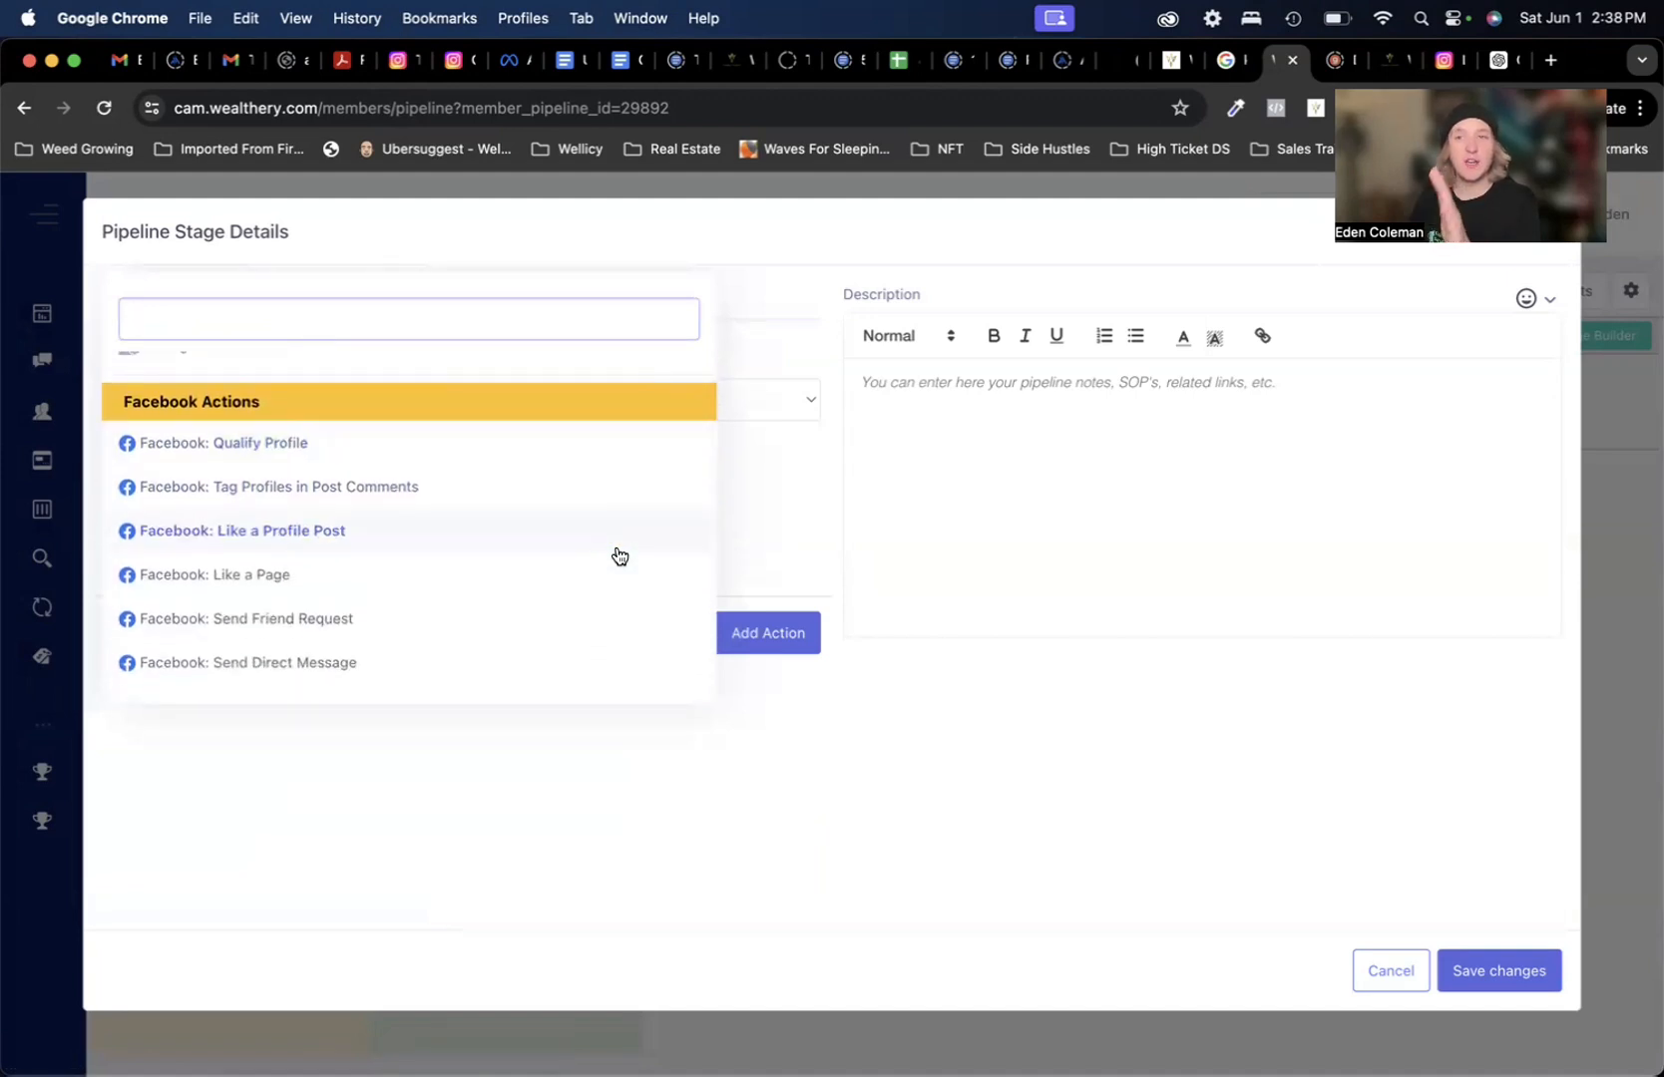
scroll(618, 553, "down", 3)
scroll(619, 554, "up", 4)
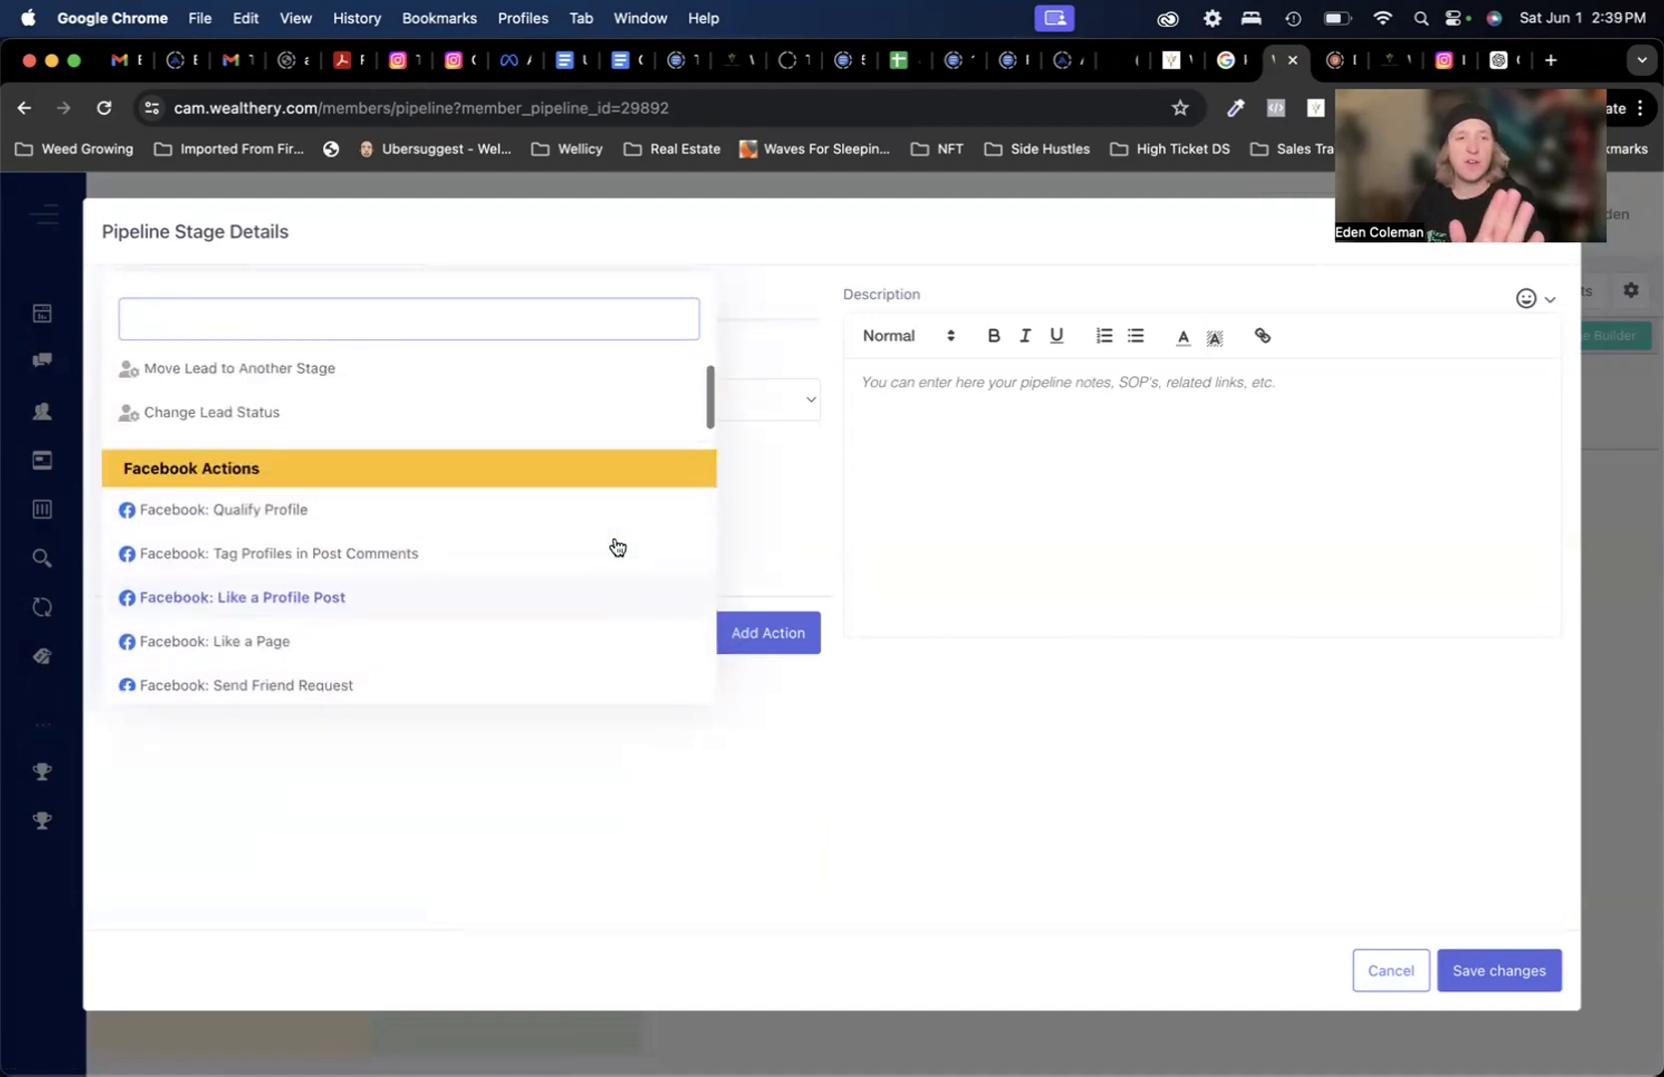
scroll(618, 549, "down", 1)
scroll(593, 566, "down", 2)
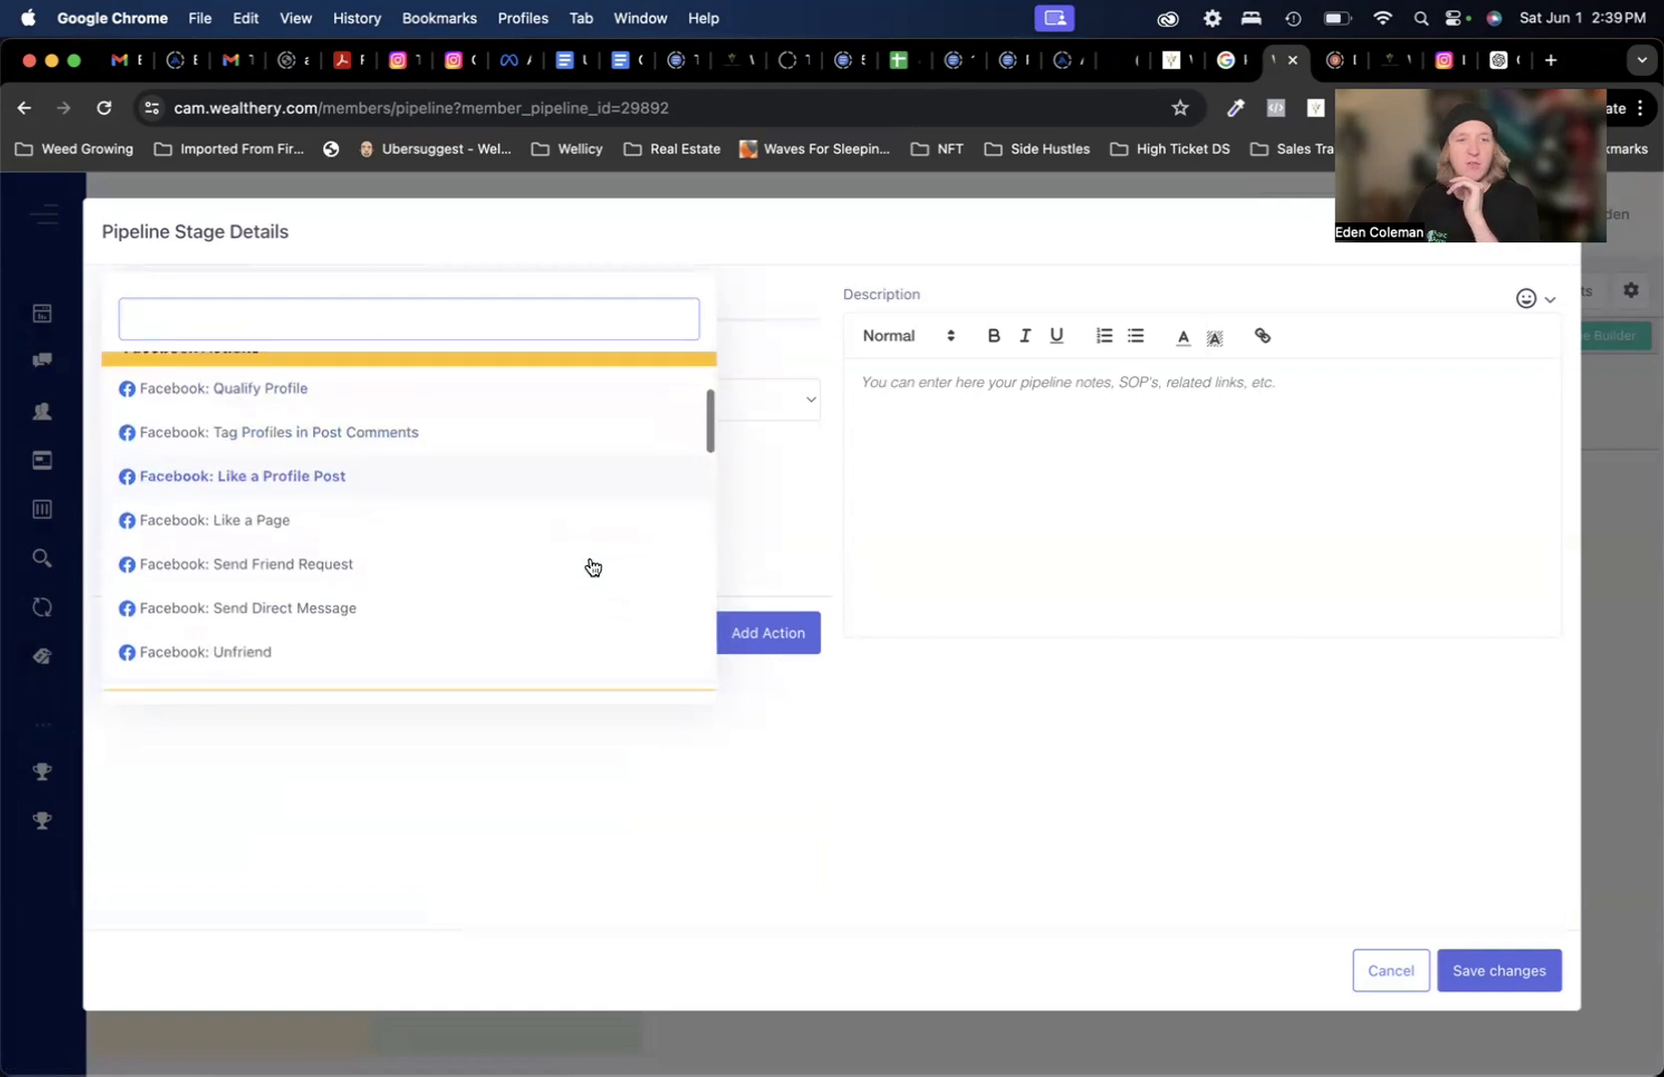
scroll(589, 566, "down", 5)
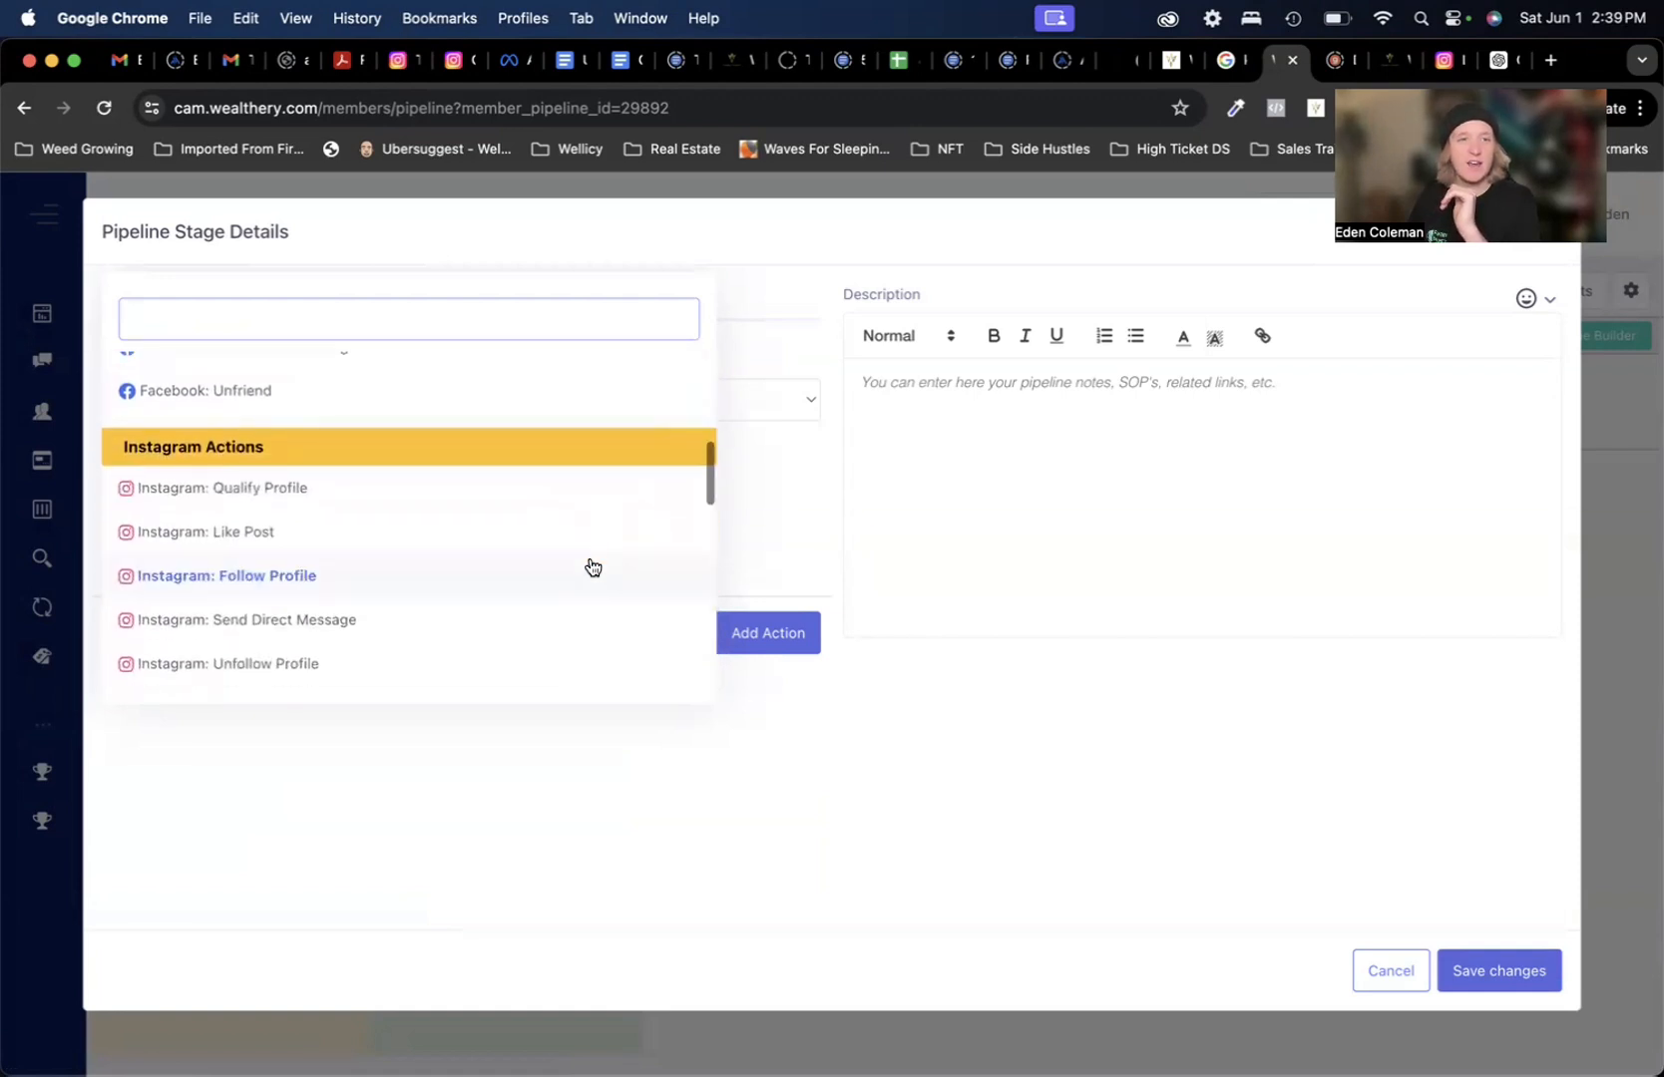
scroll(585, 496, "down", 1)
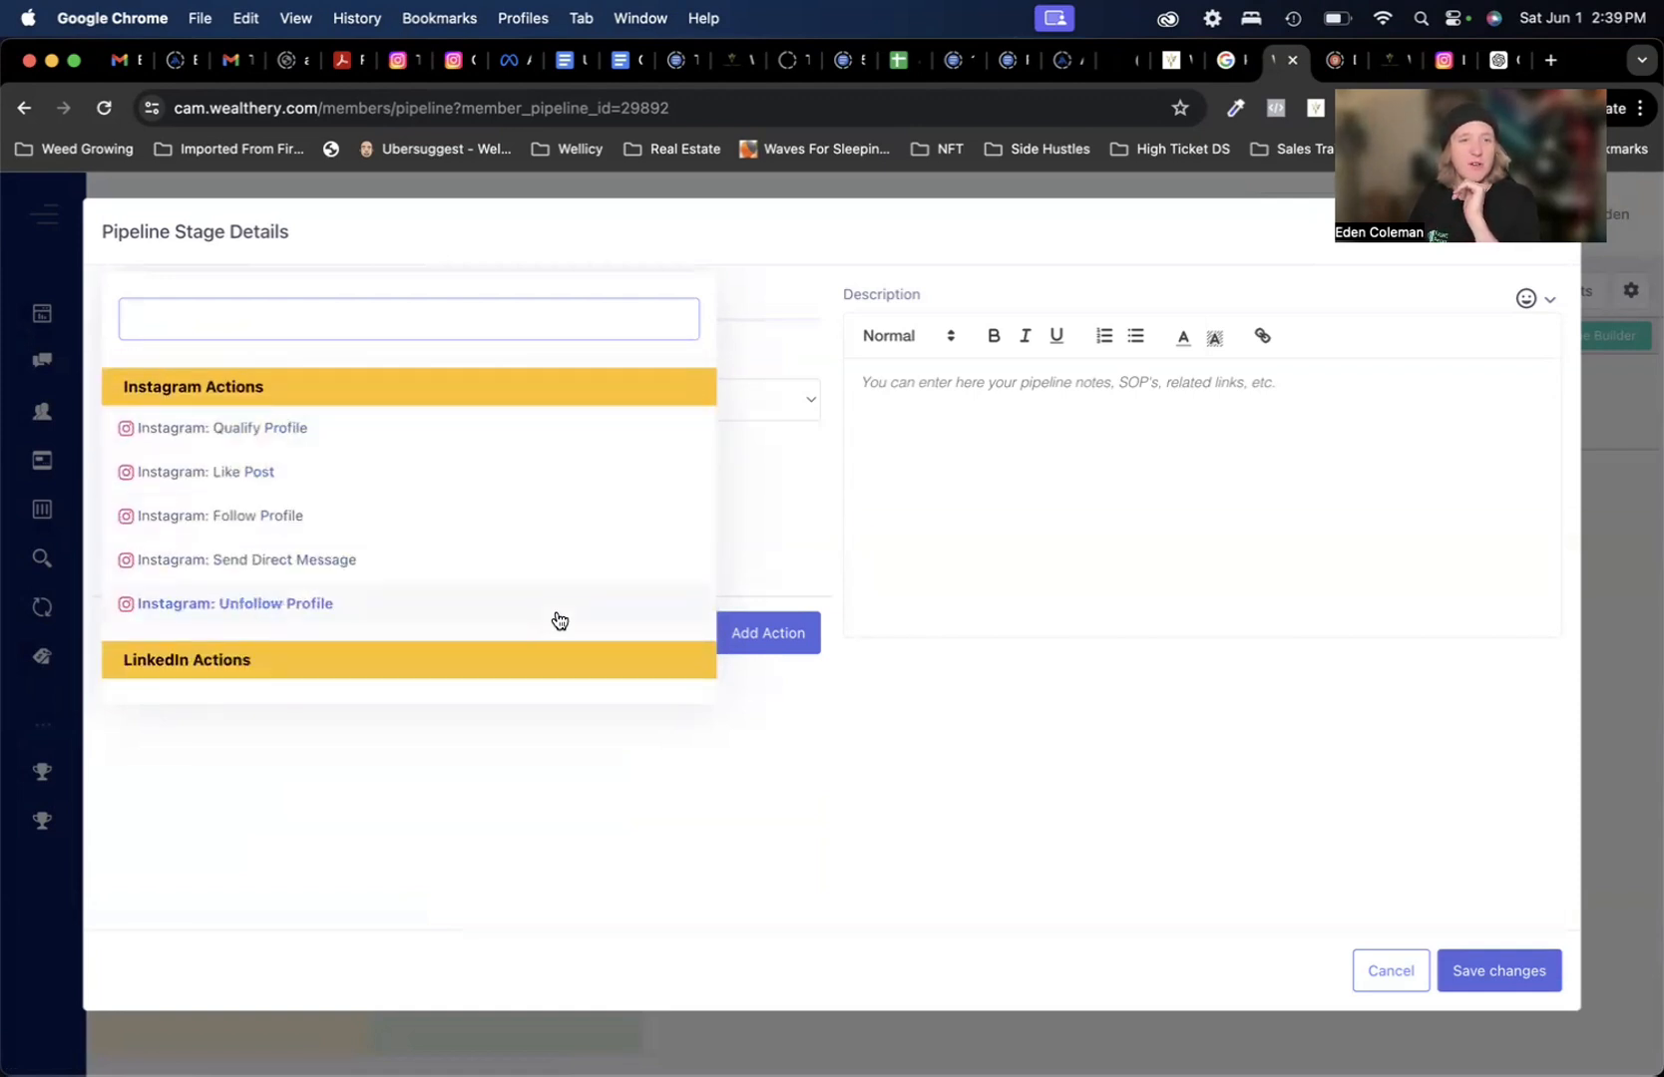
scroll(560, 618, "down", 4)
scroll(555, 559, "down", 3)
scroll(553, 494, "down", 4)
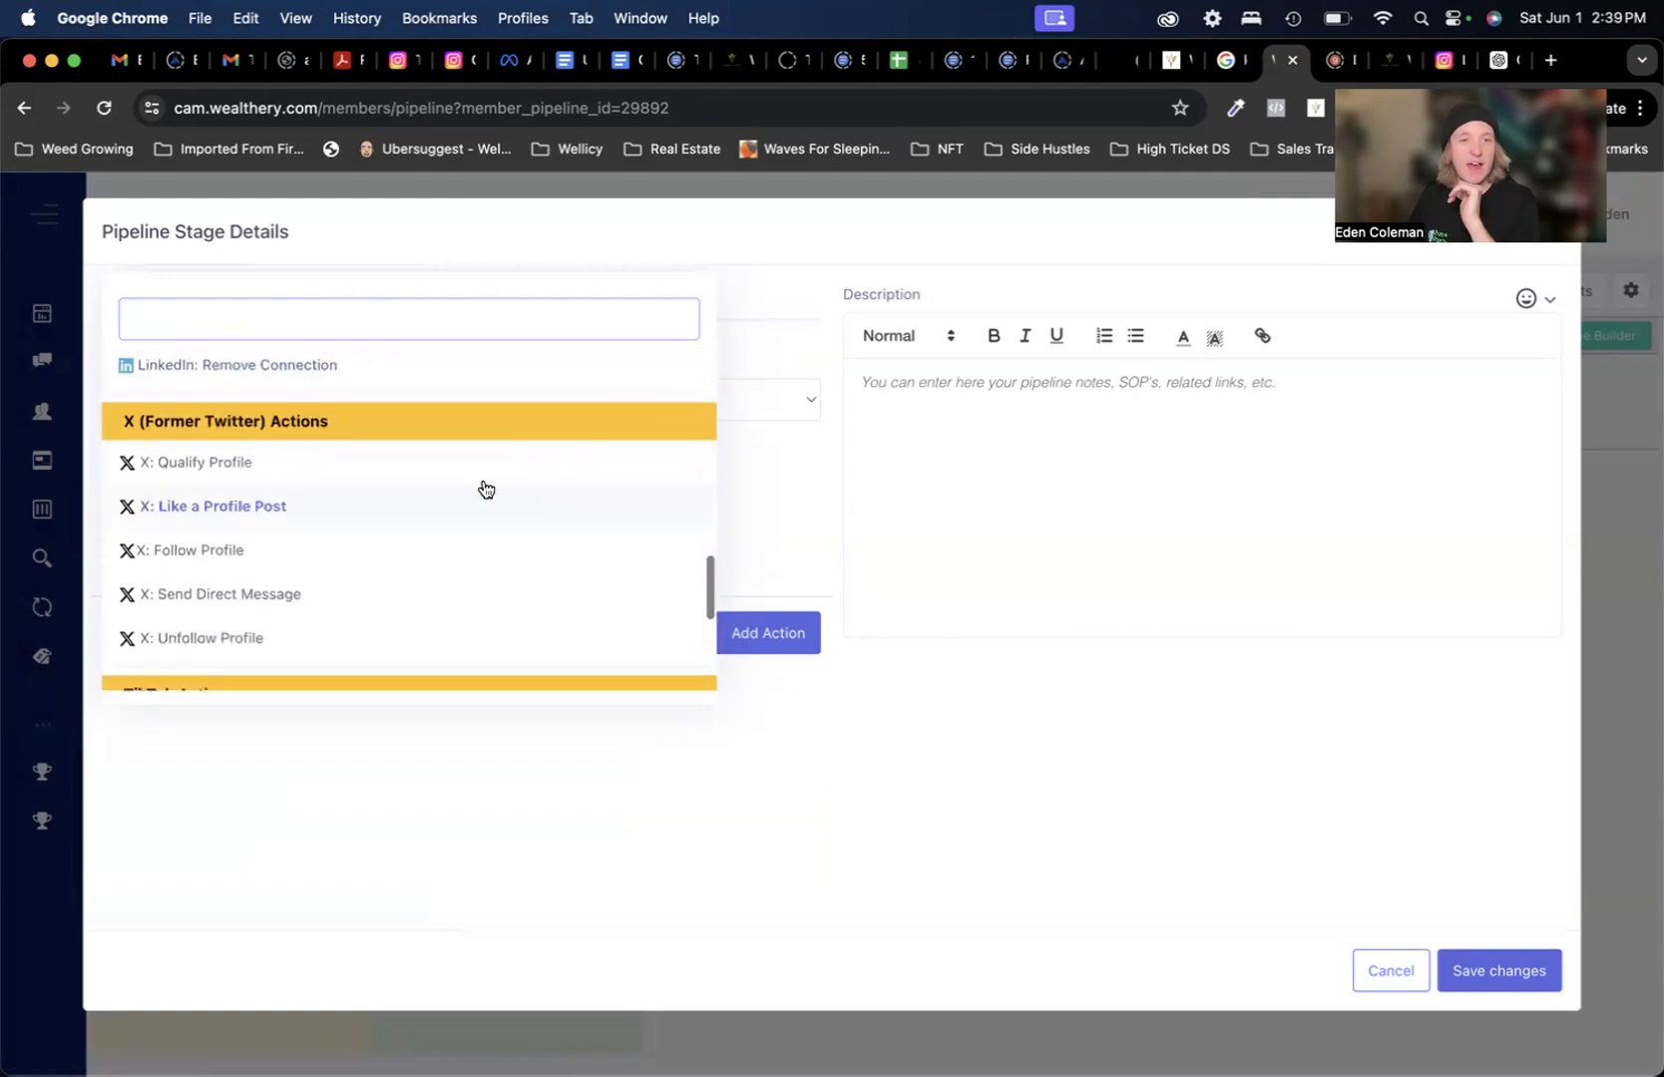
scroll(509, 565, "down", 6)
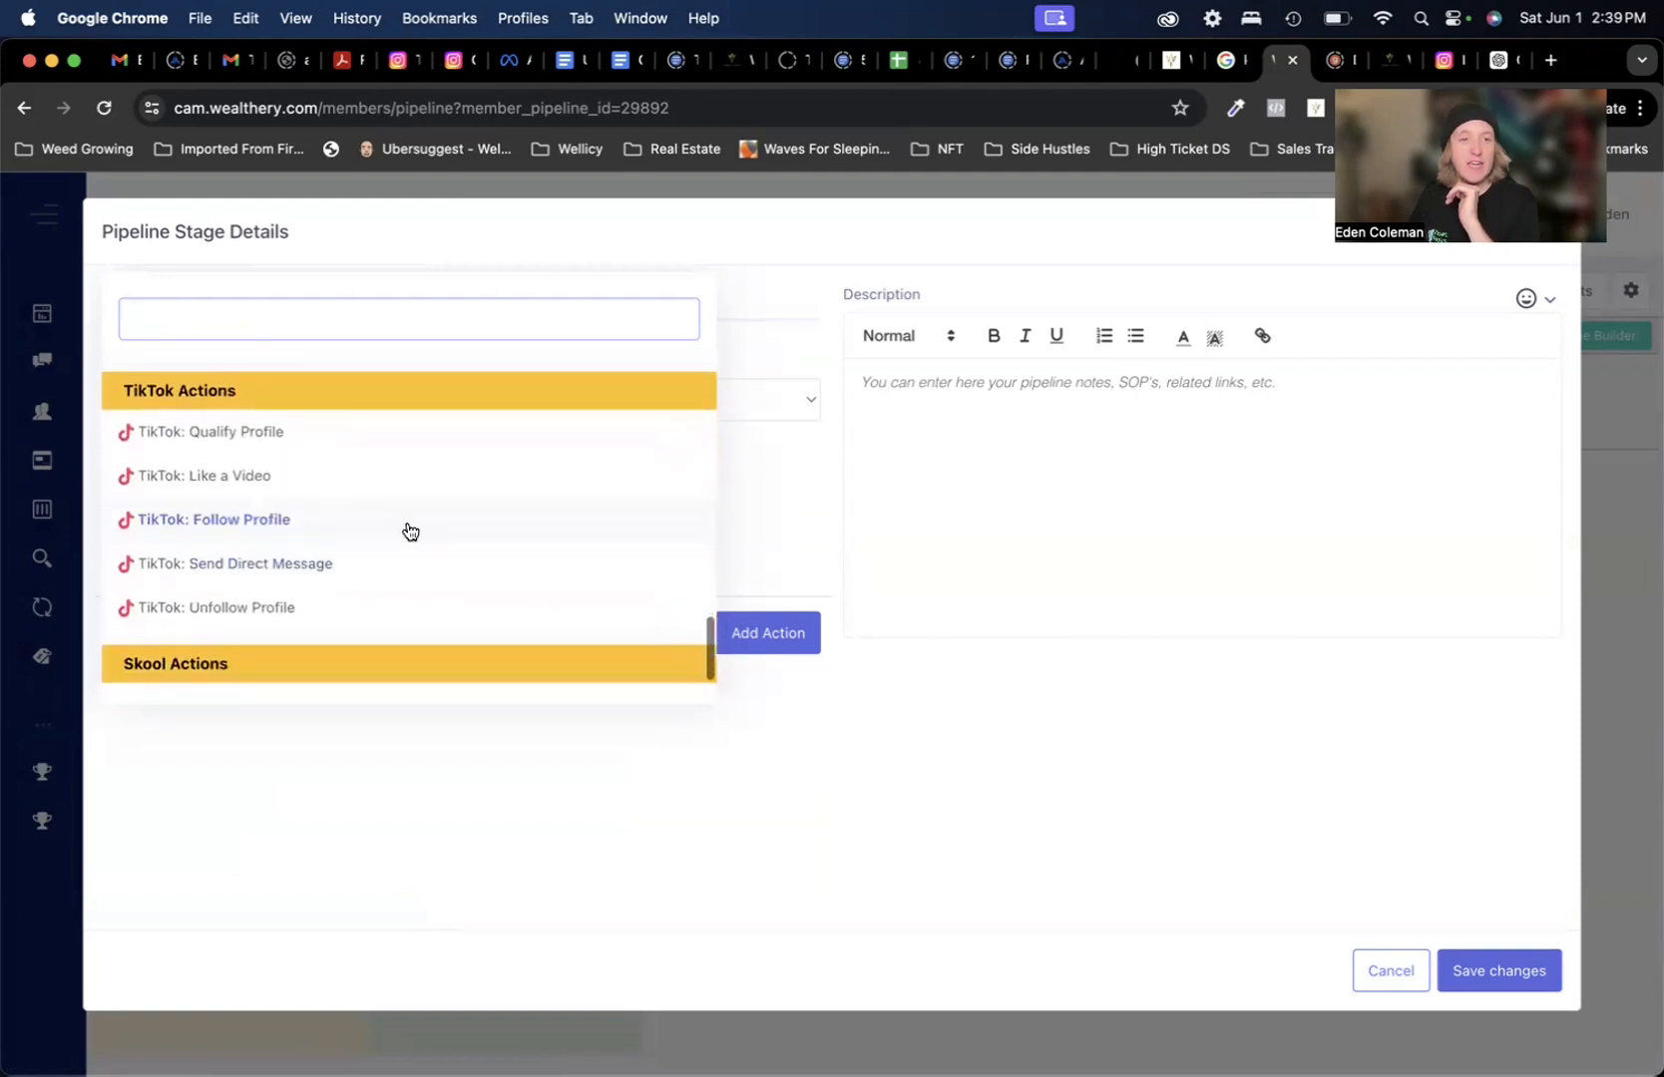
scroll(382, 494, "down", 1)
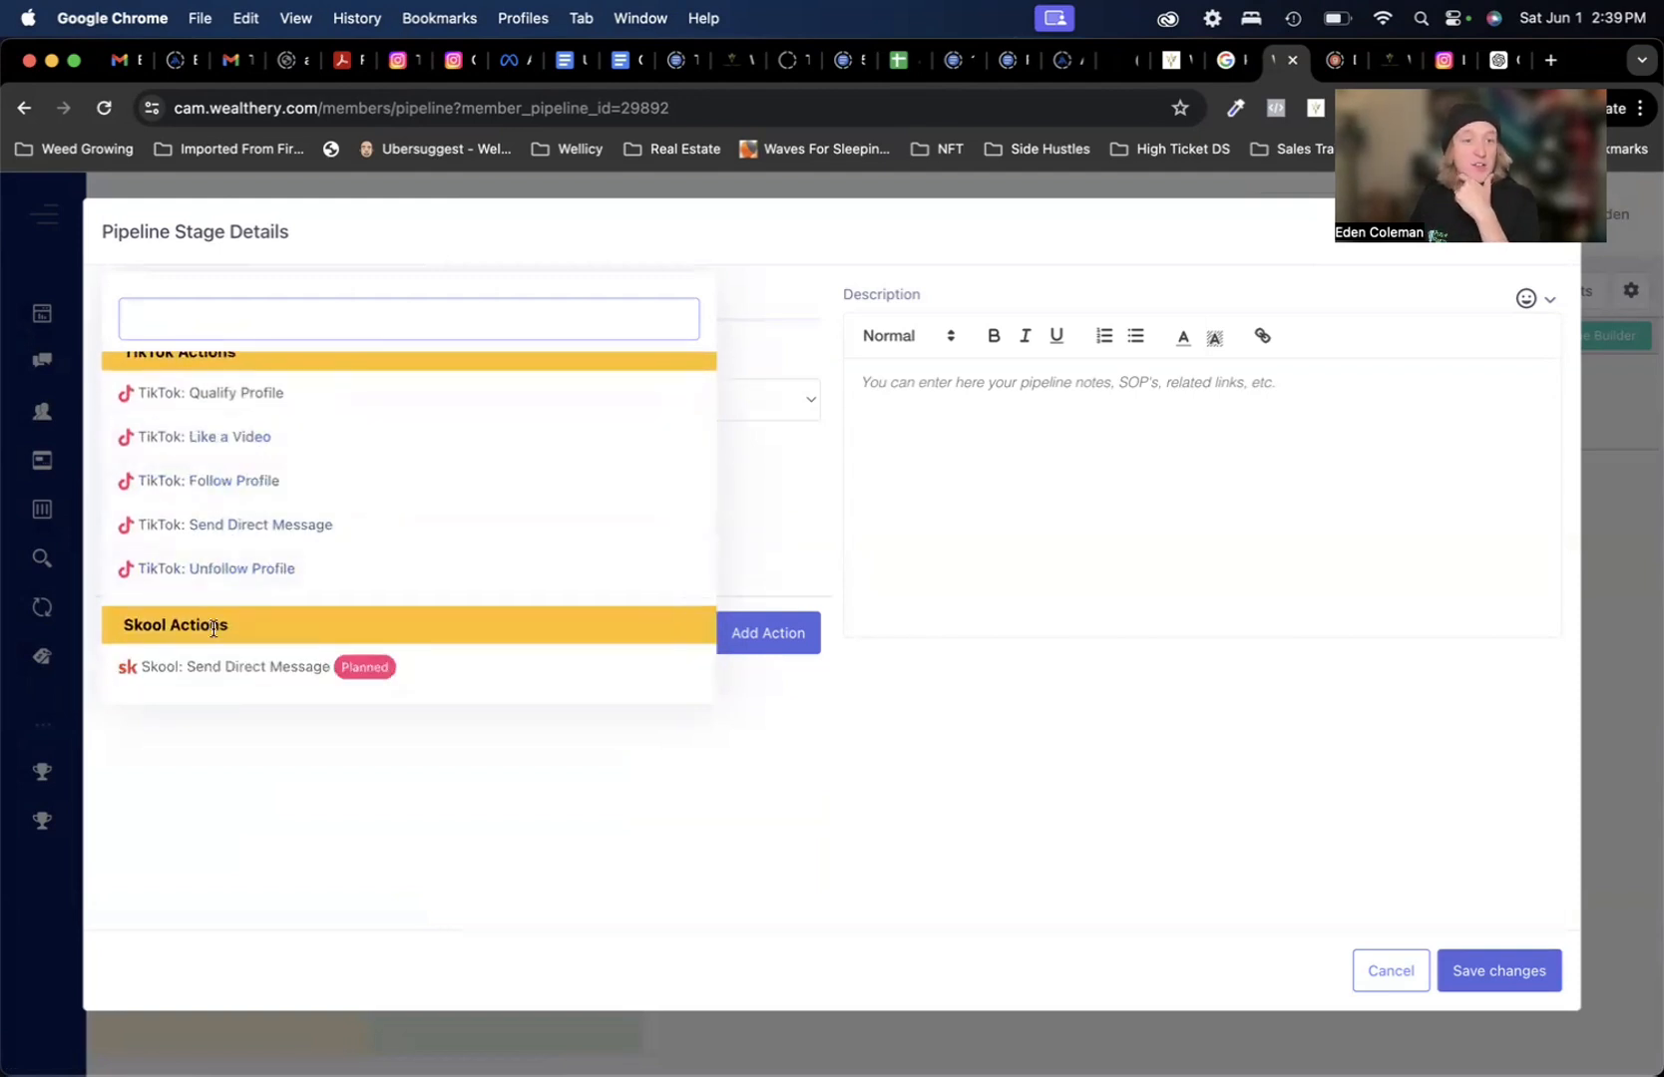
scroll(504, 527, "up", 15)
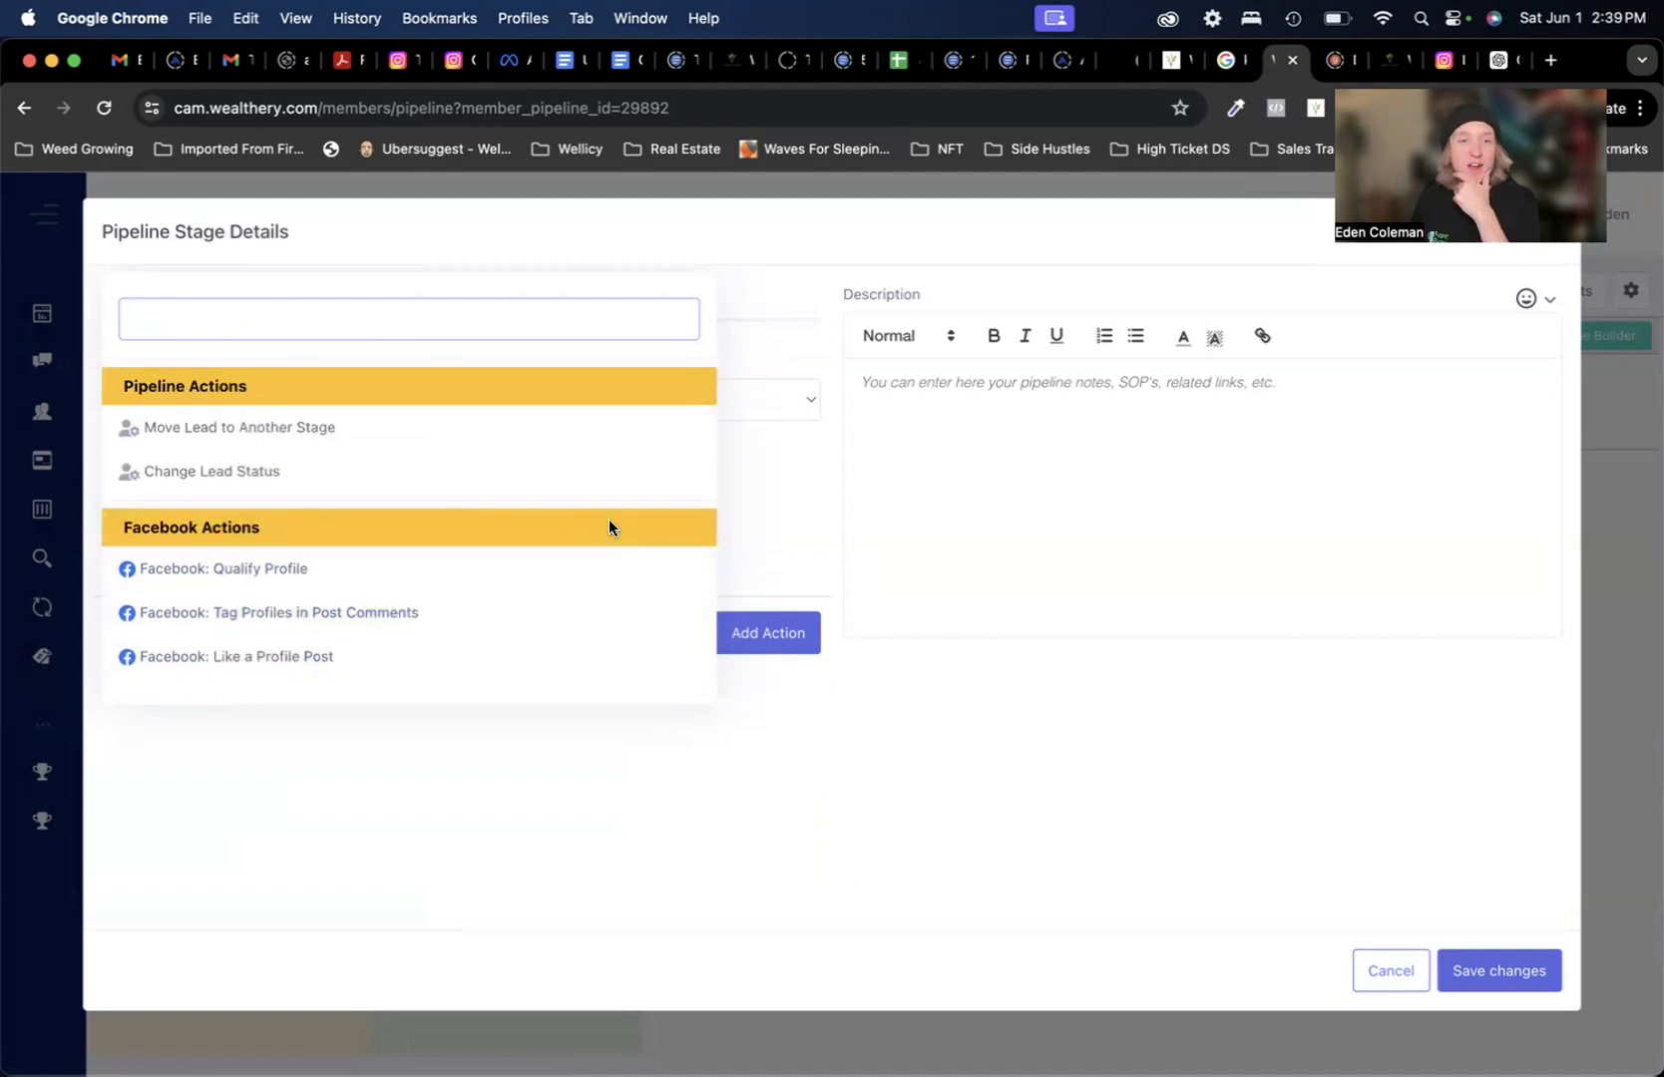
- Add the "Facebook: Send Friend Request" action to the stage's automation
scroll(602, 497, "down", 6)
scroll(584, 580, "up", 4)
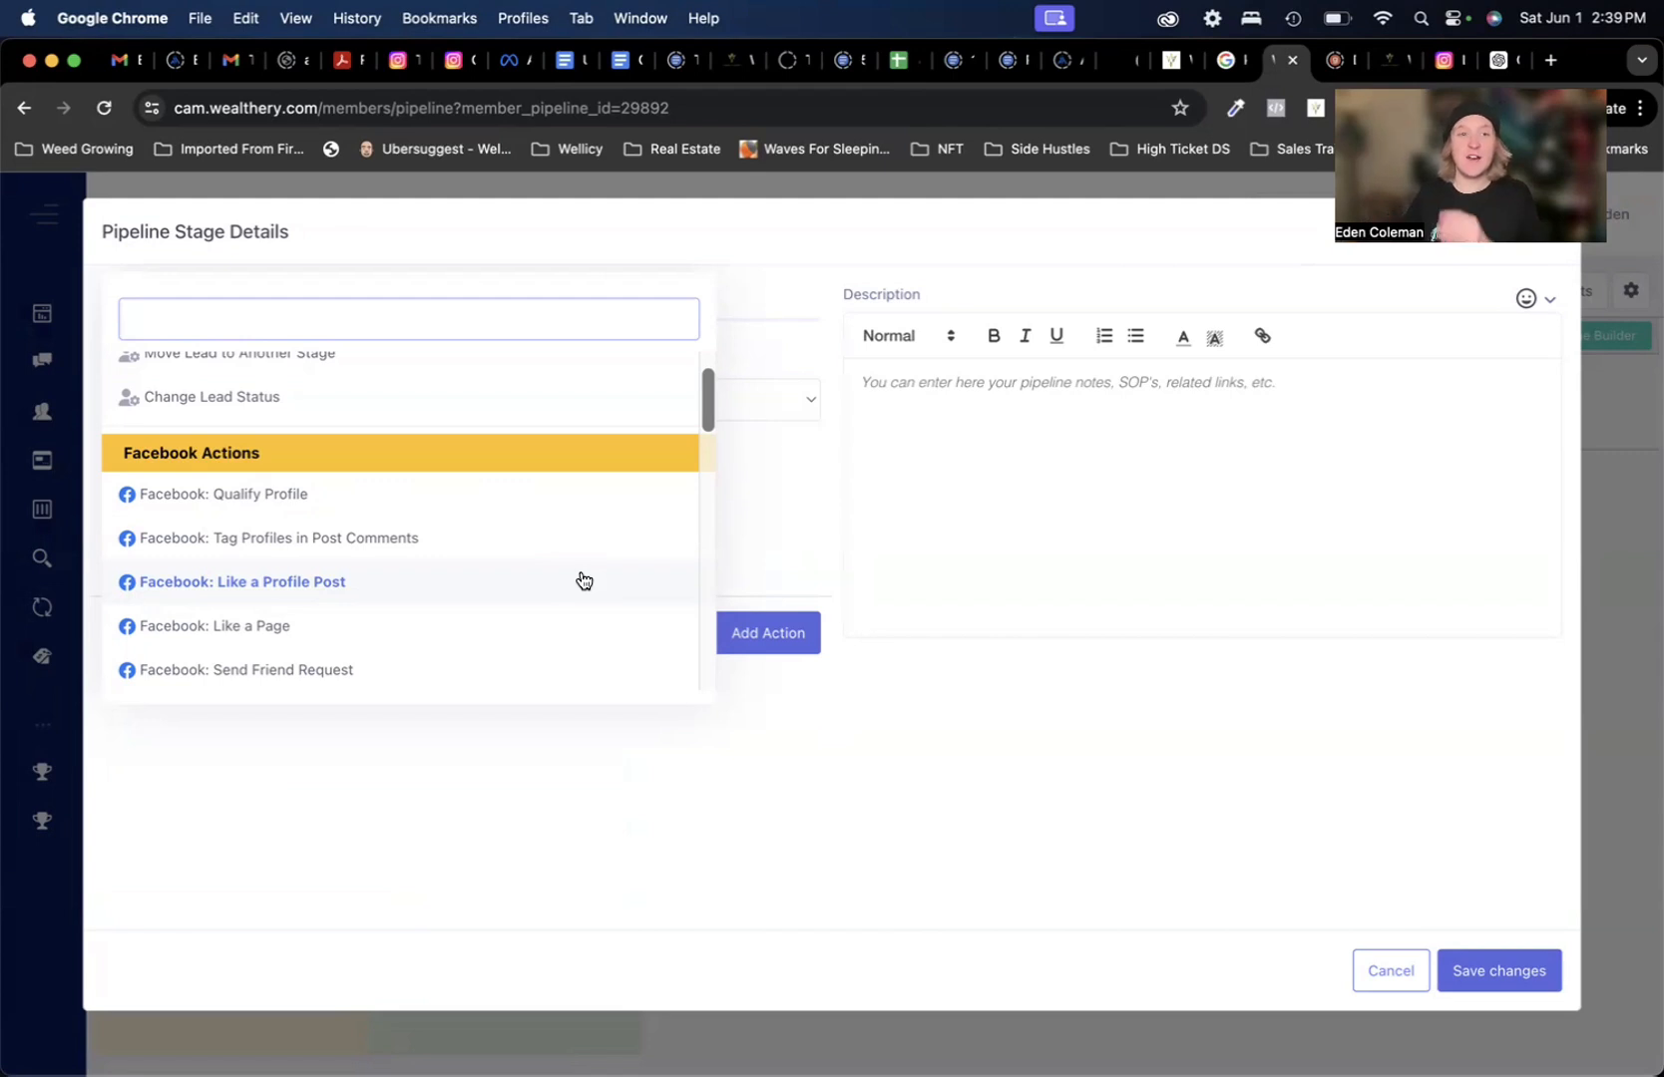
scroll(555, 605, "up", 1)
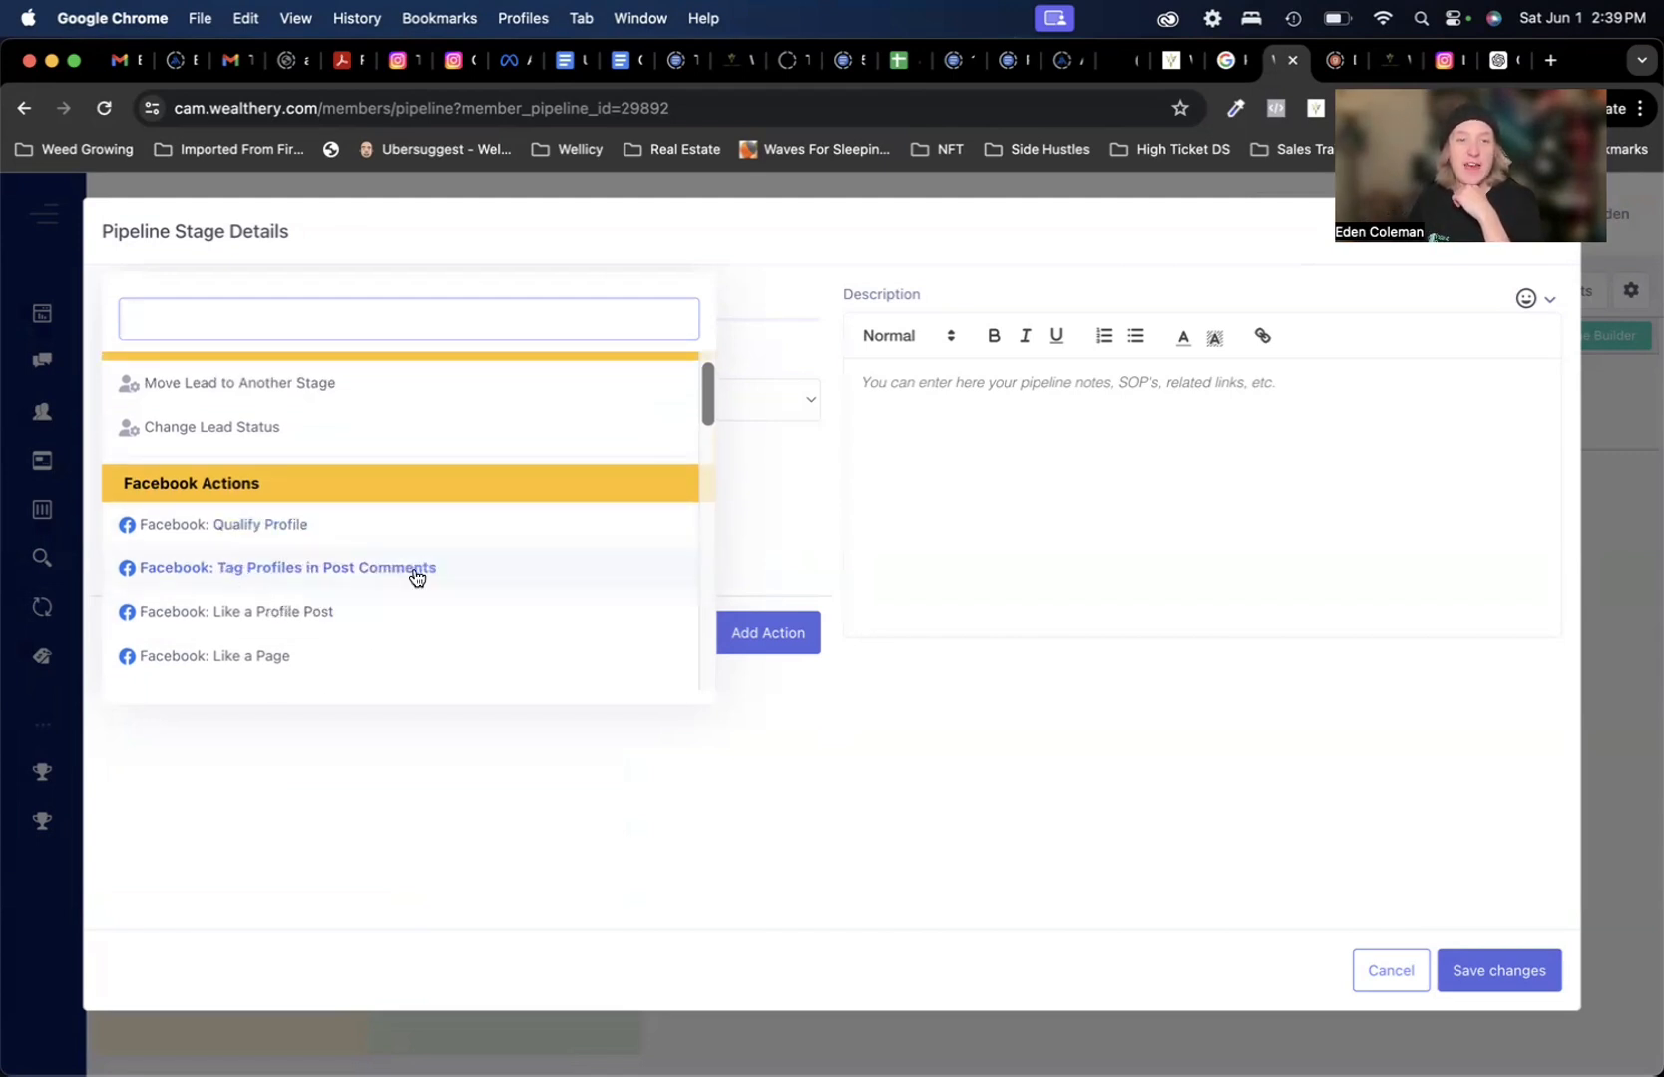
scroll(544, 579, "down", 1)
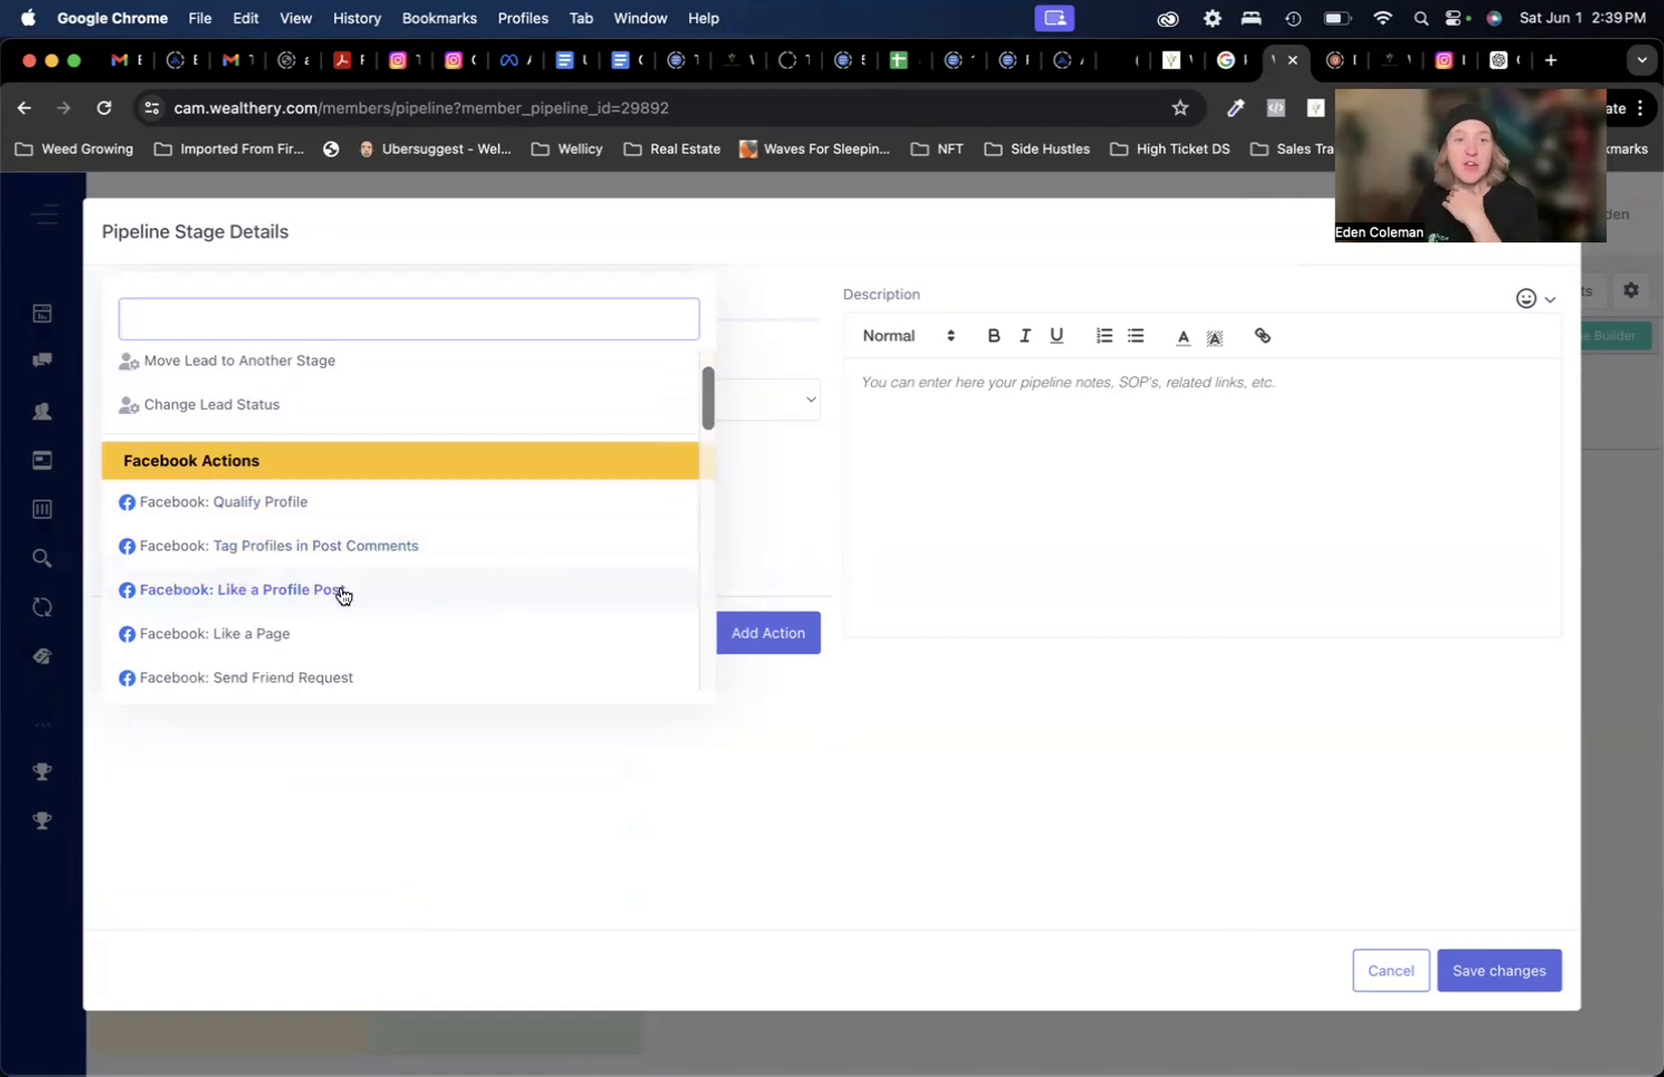
scroll(500, 586, "down", 1)
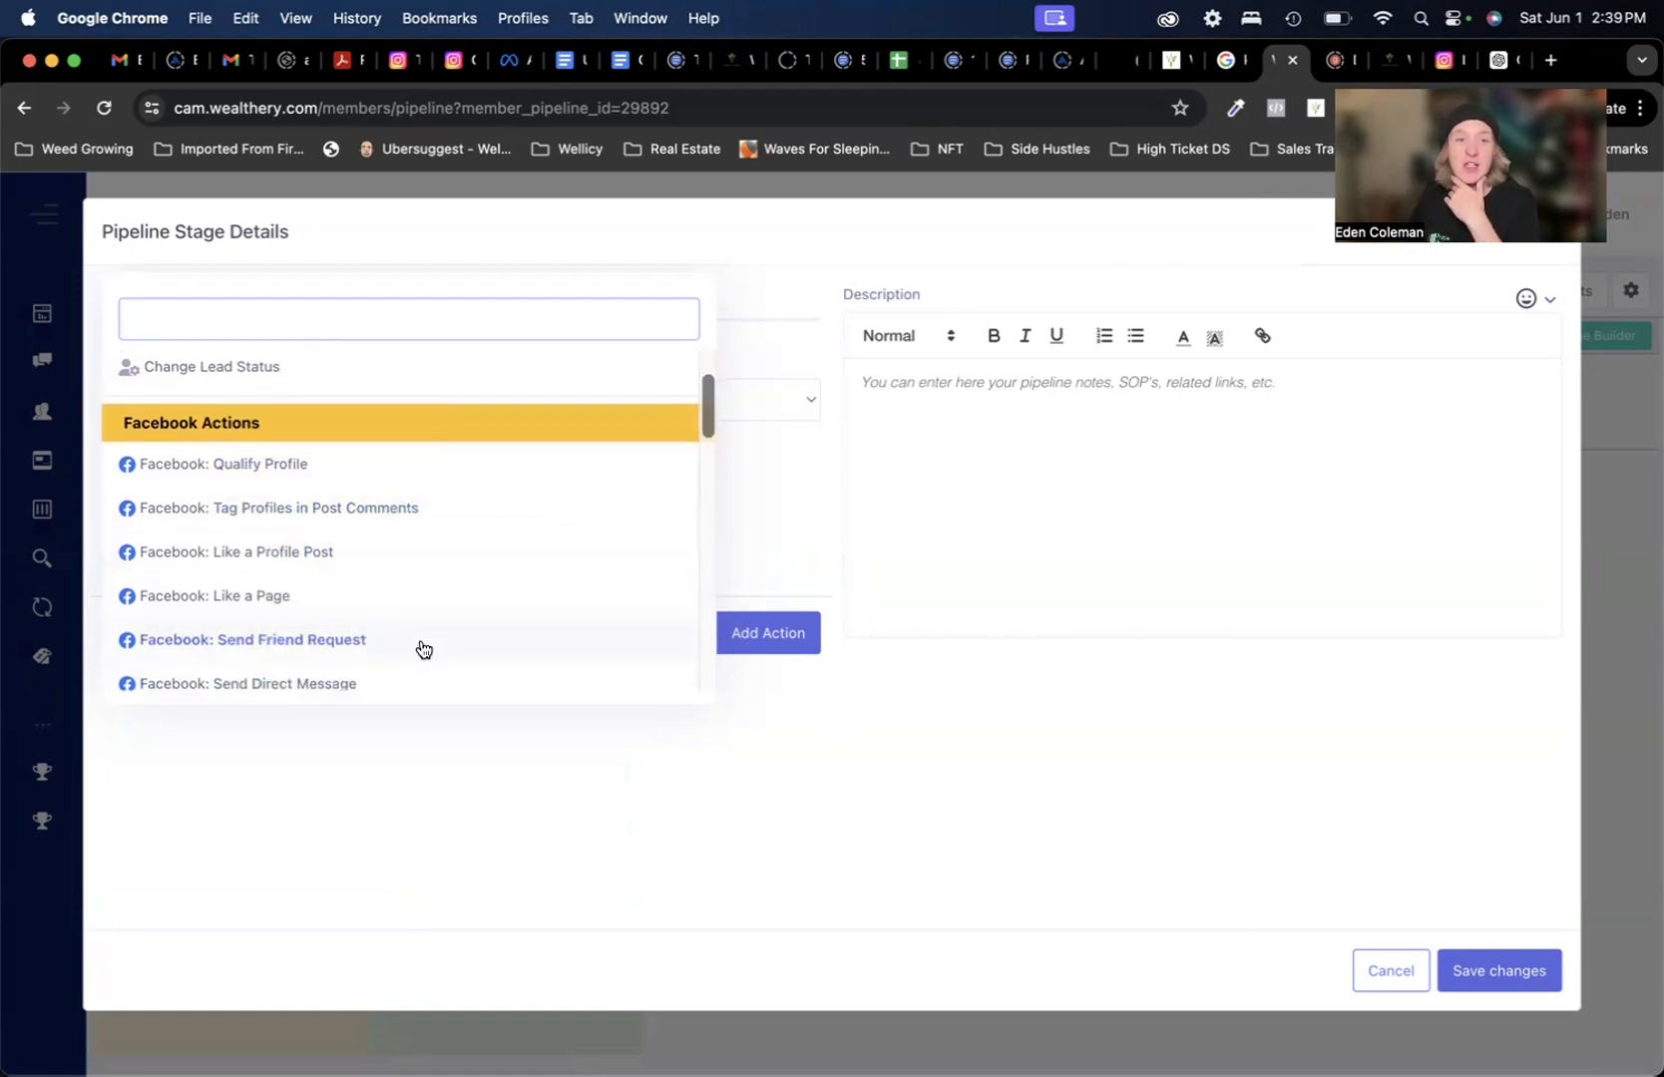
scroll(464, 649, "down", 3)
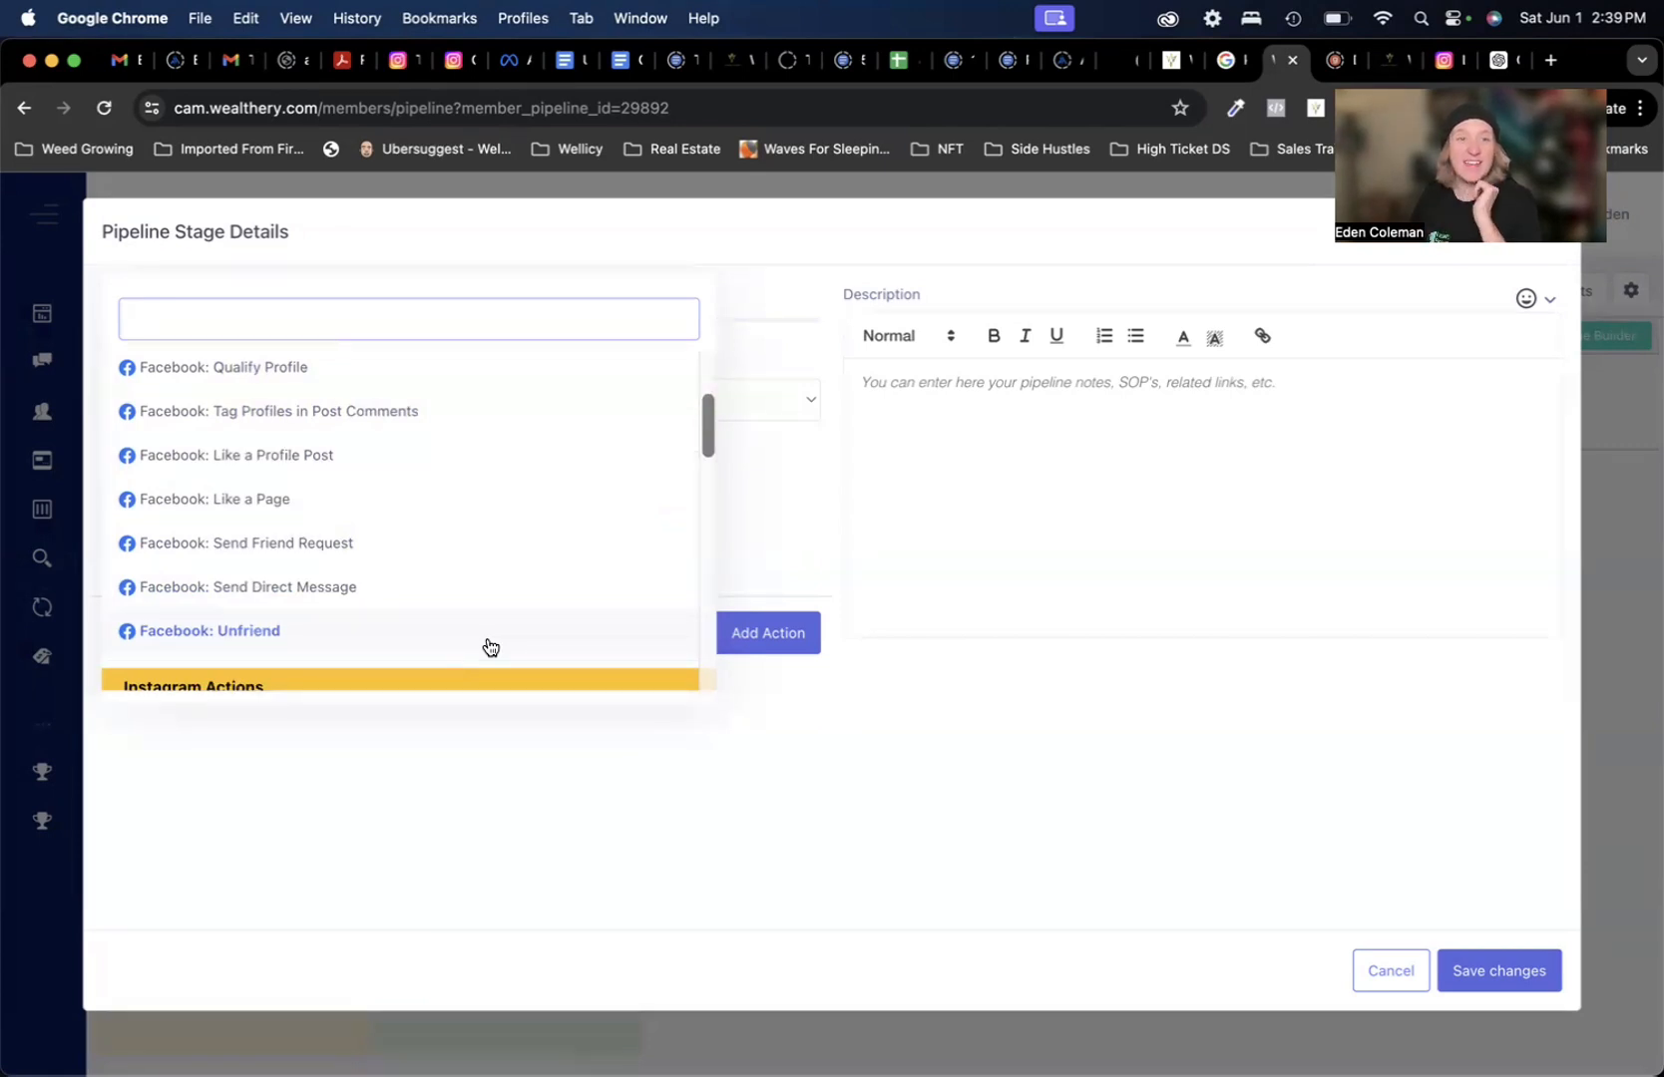
scroll(508, 620, "up", 2)
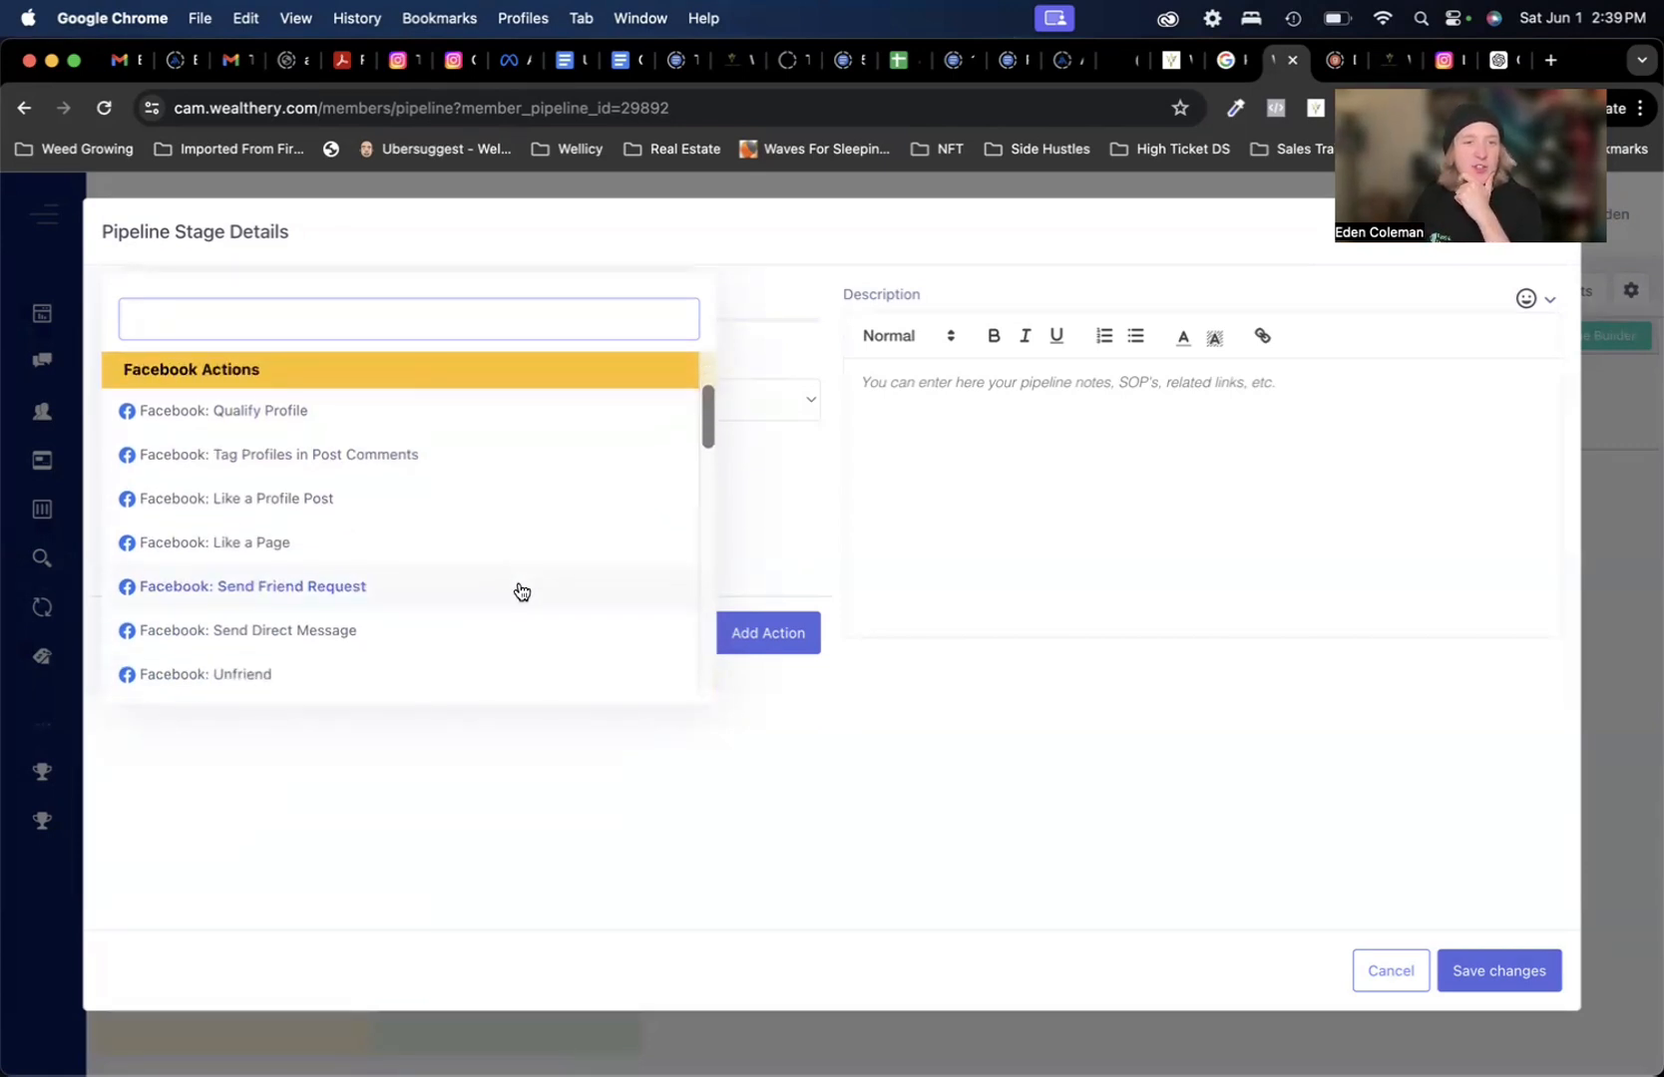
left_click(502, 588)
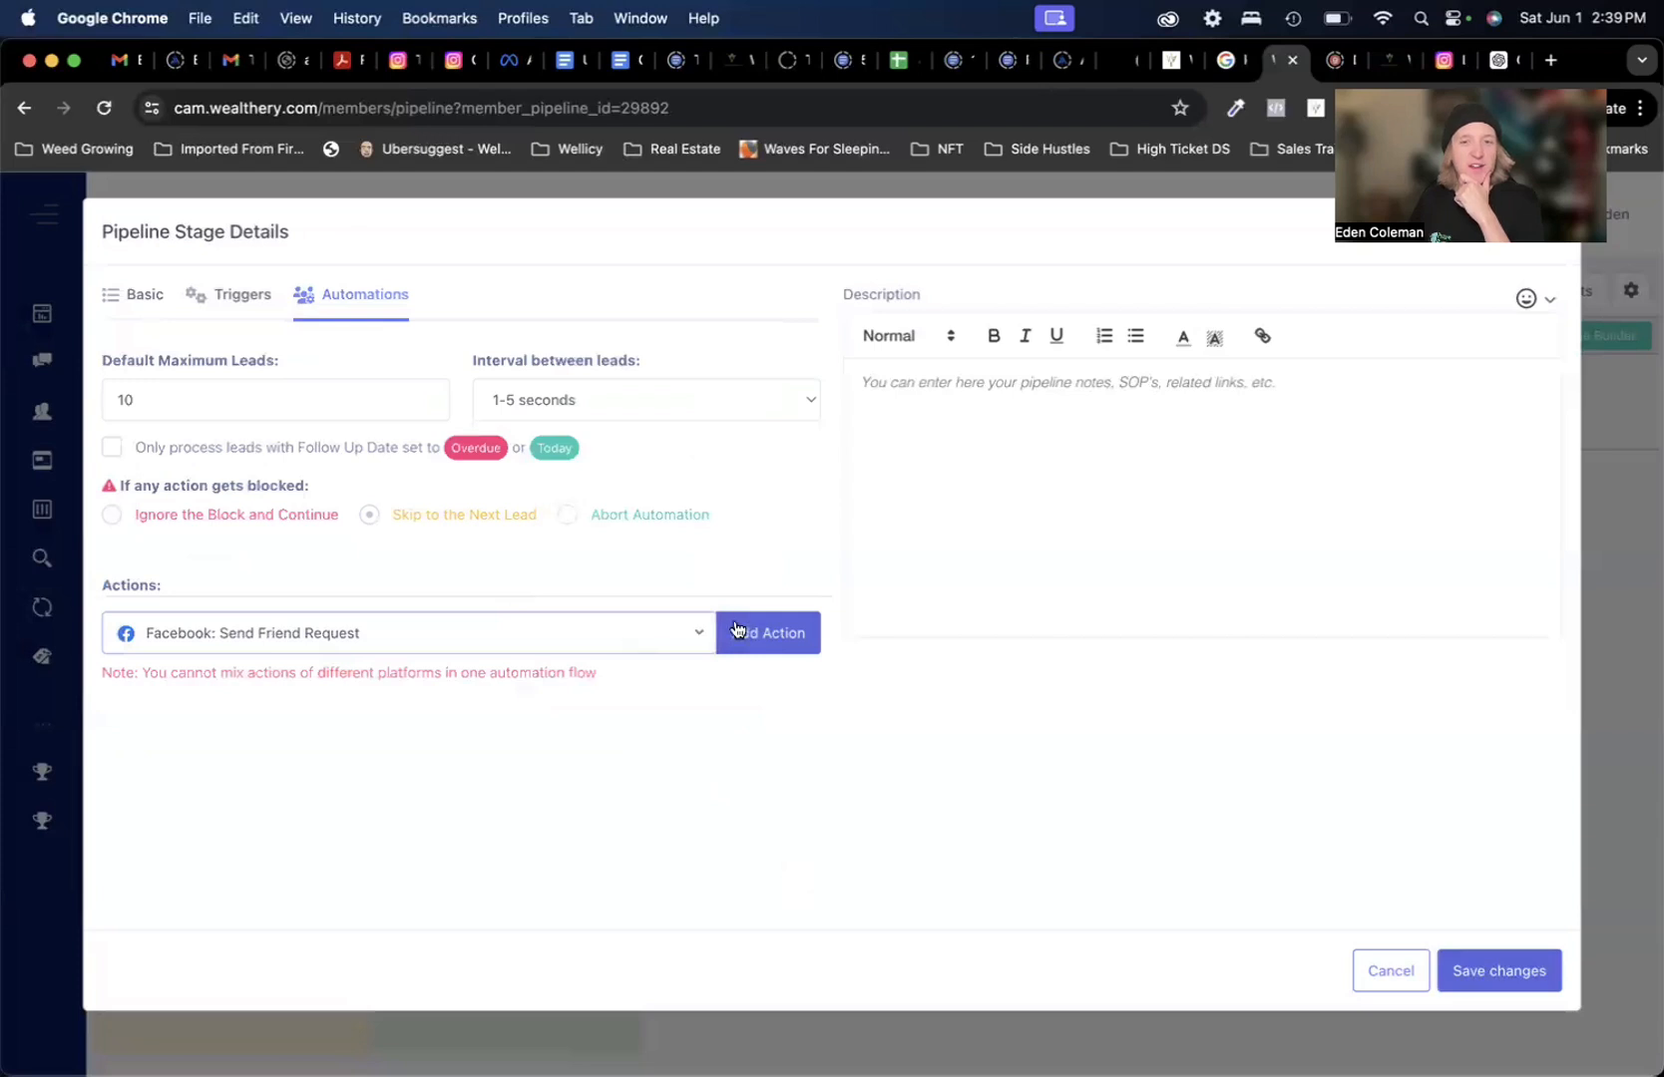
left_click(781, 636)
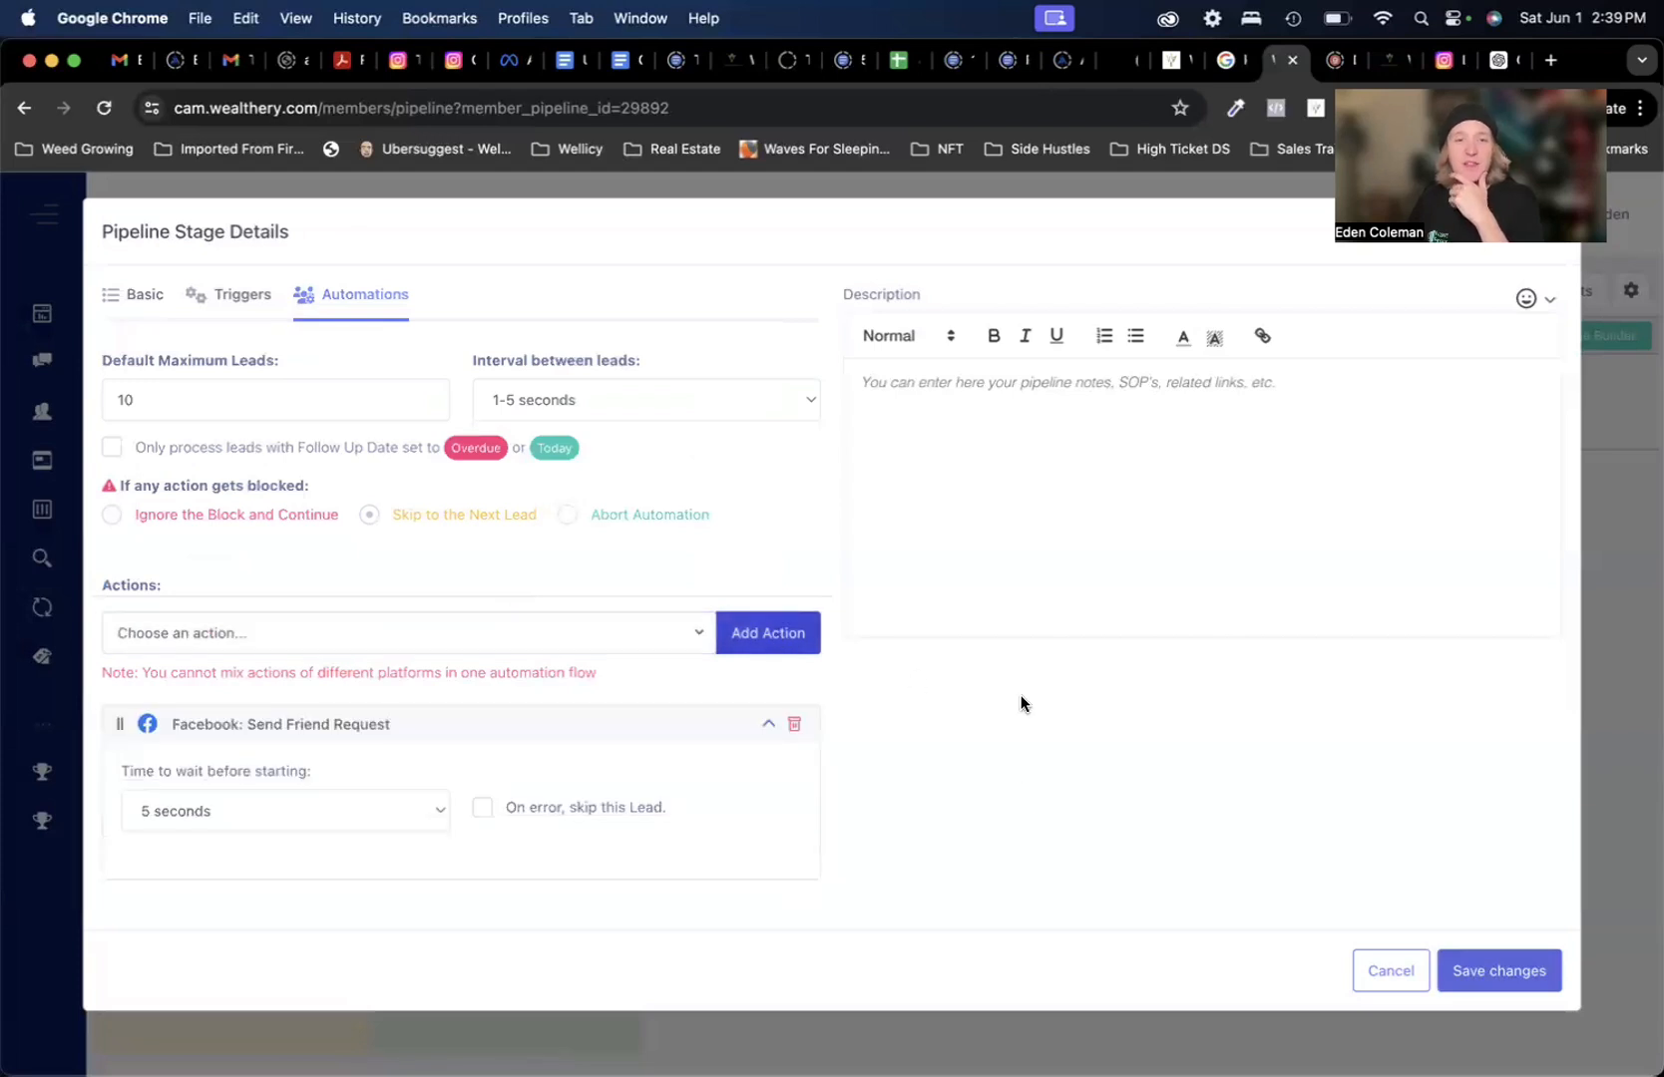
left_click(453, 643)
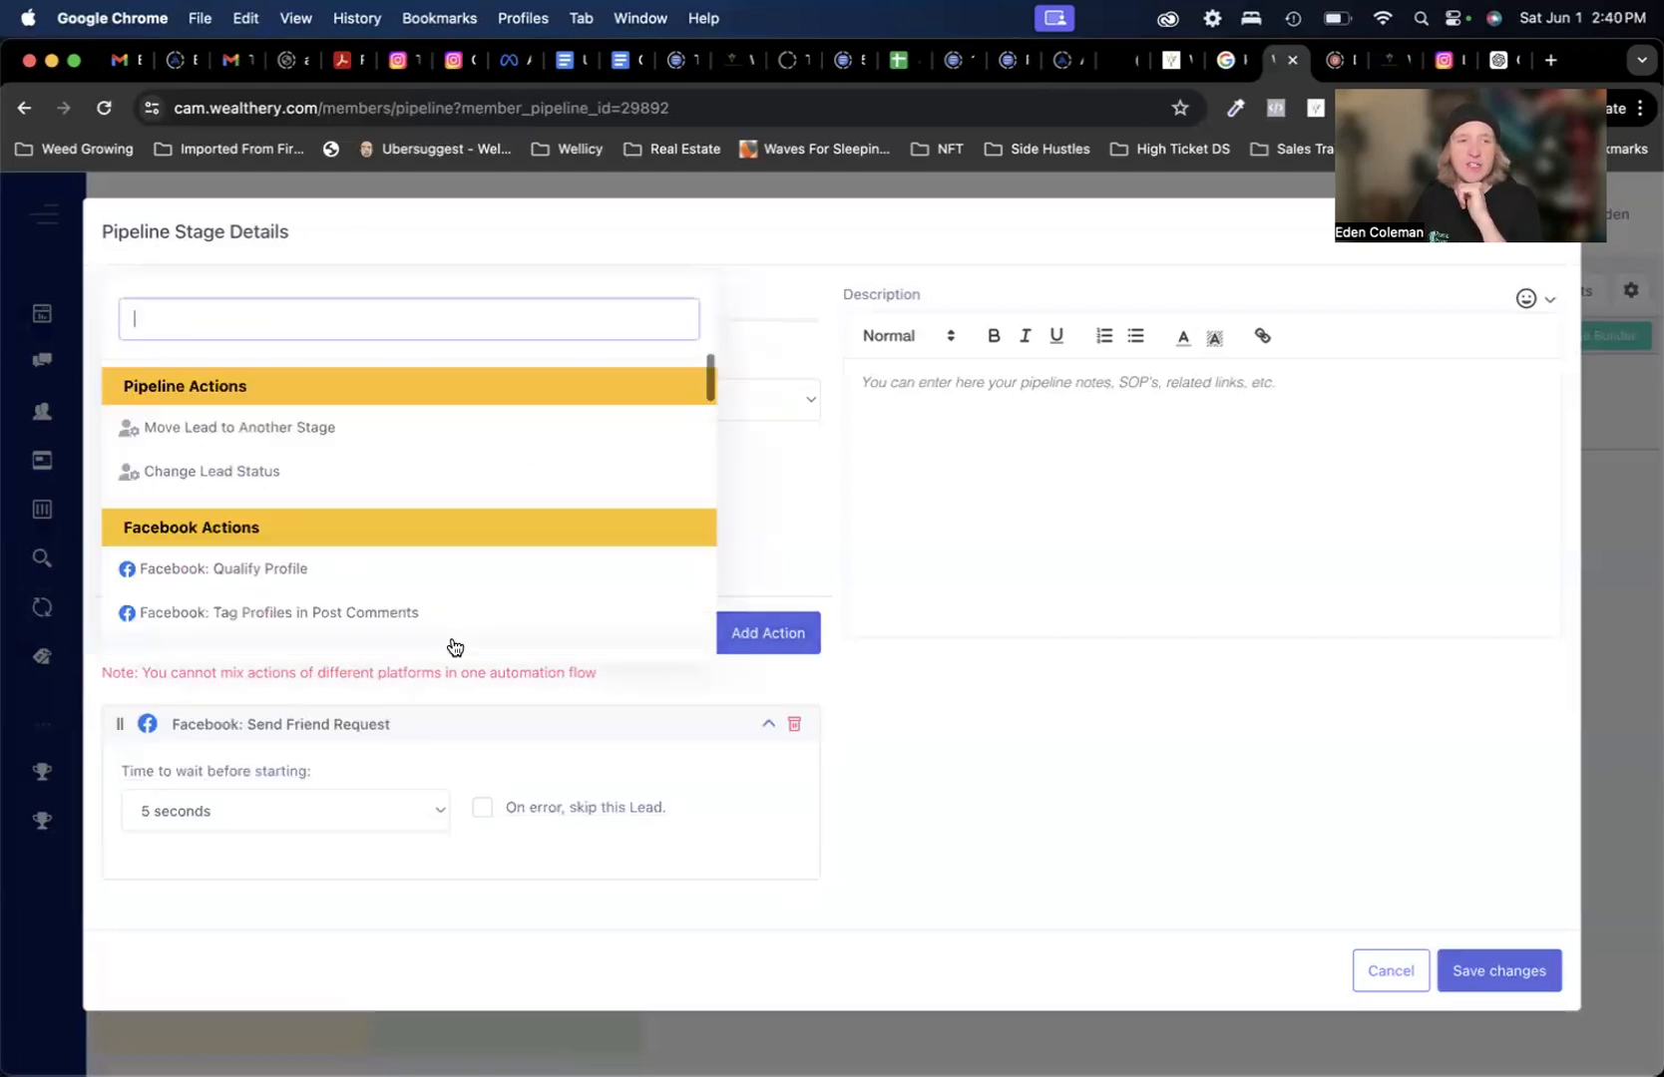
left_click(1023, 759)
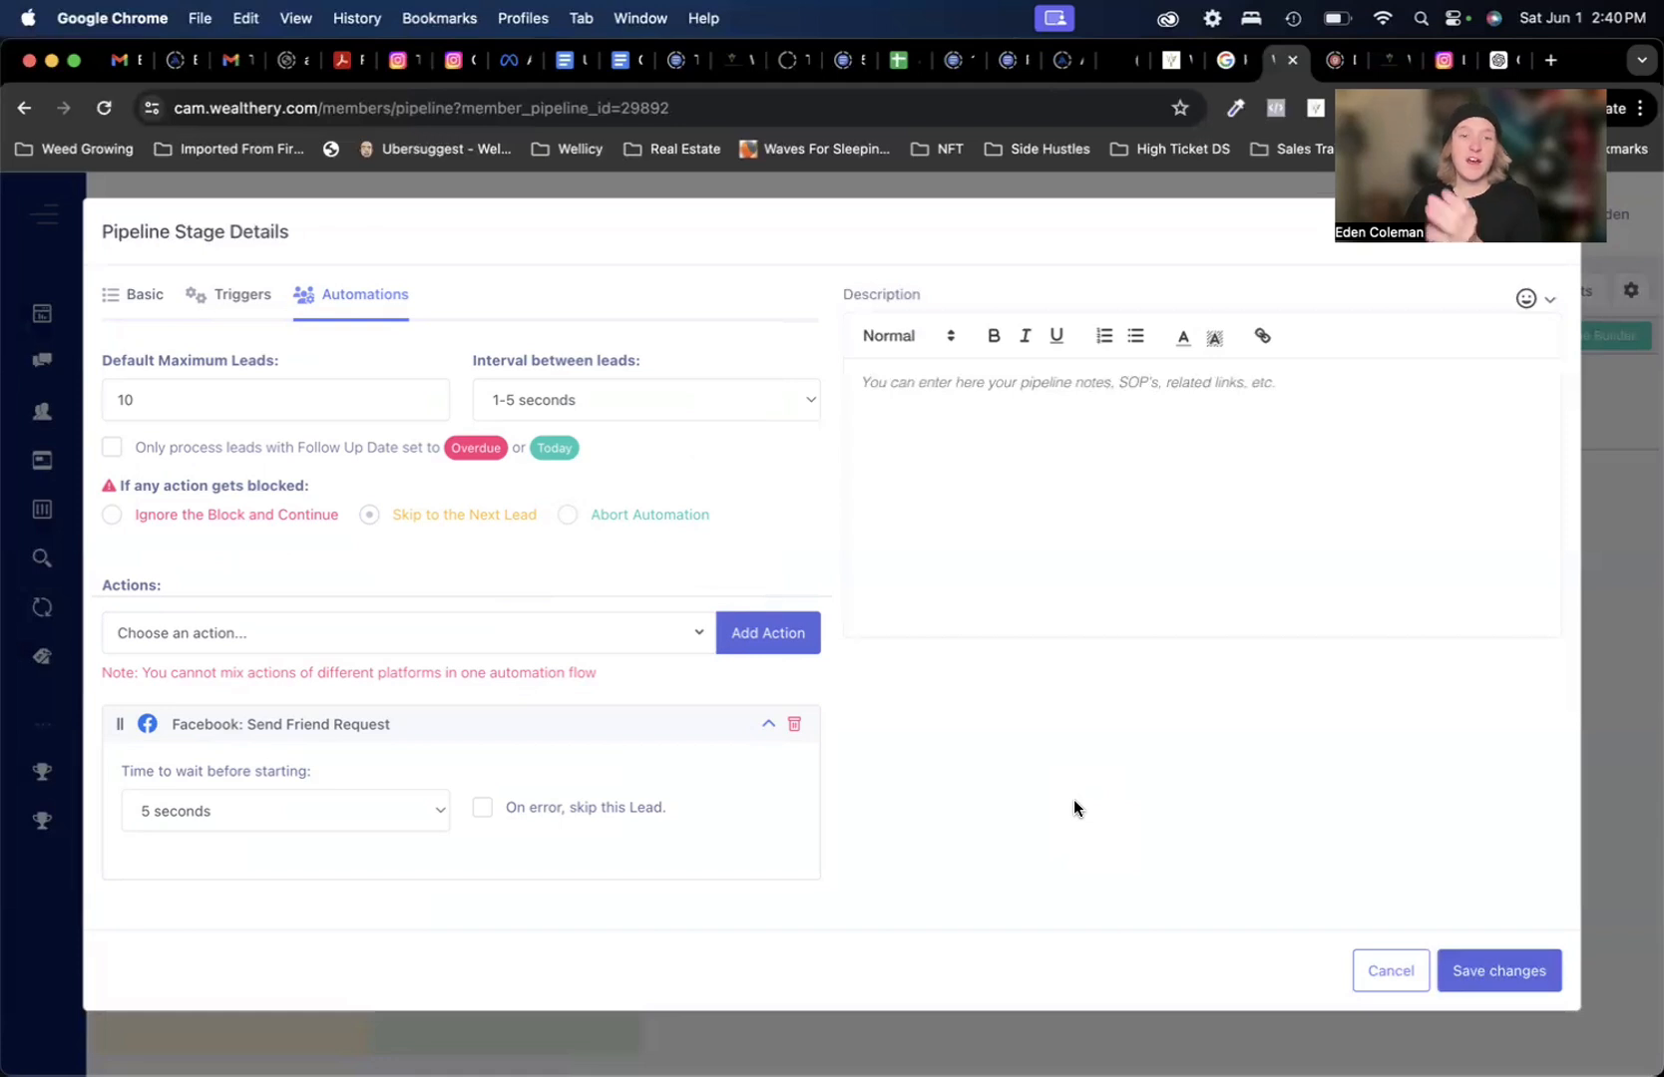
left_click(738, 634)
left_click(822, 728)
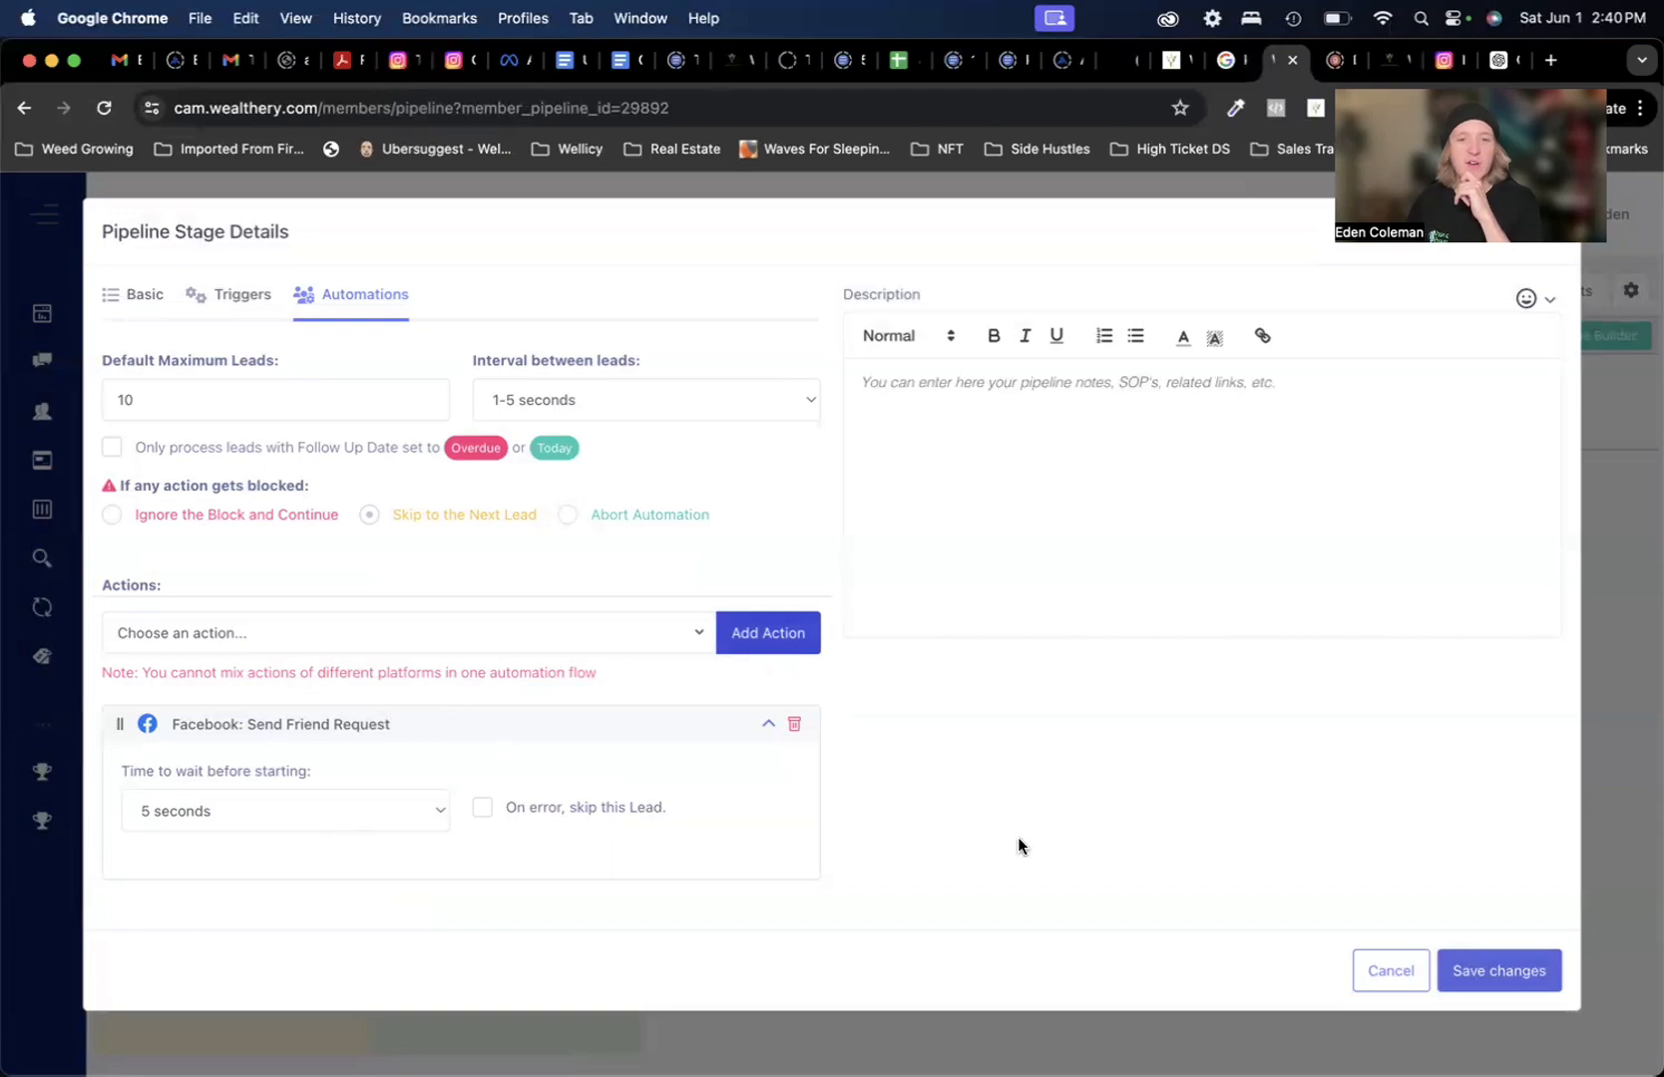
- Add the "Facebook: Send Direct Message" action to the stage's automation and save the stage
left_click(635, 634)
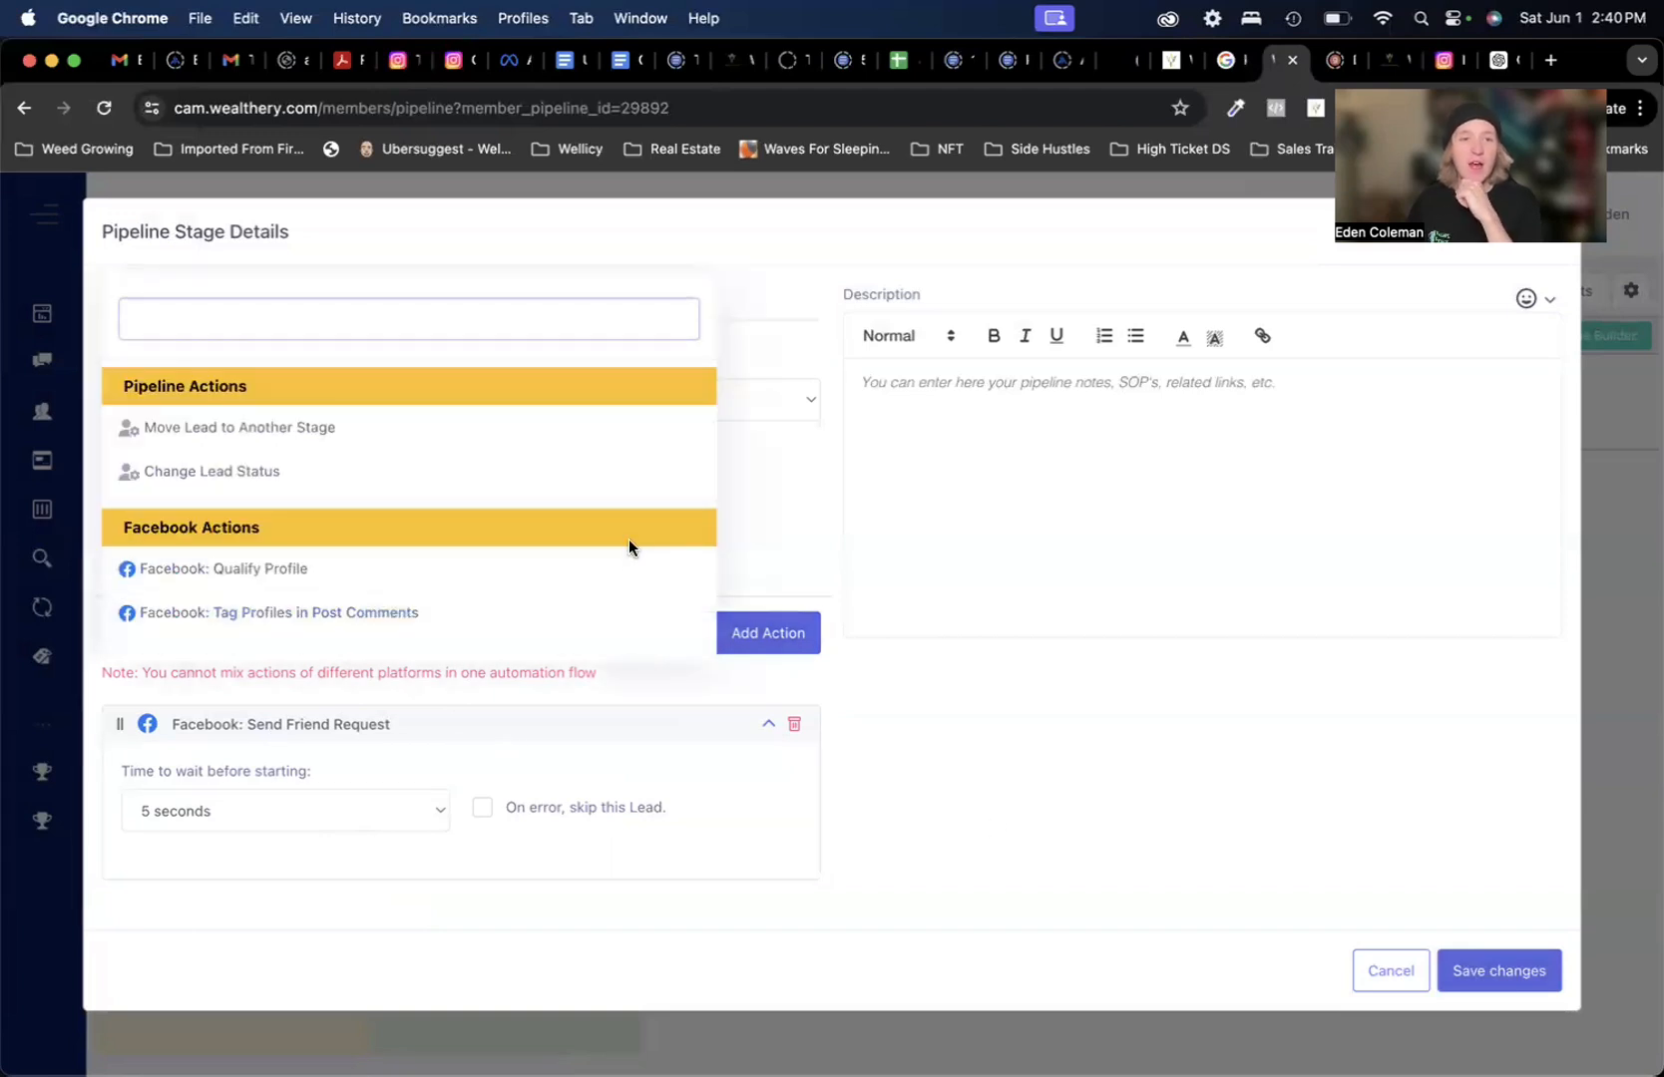
scroll(652, 522, "down", 1)
scroll(652, 522, "down", 5)
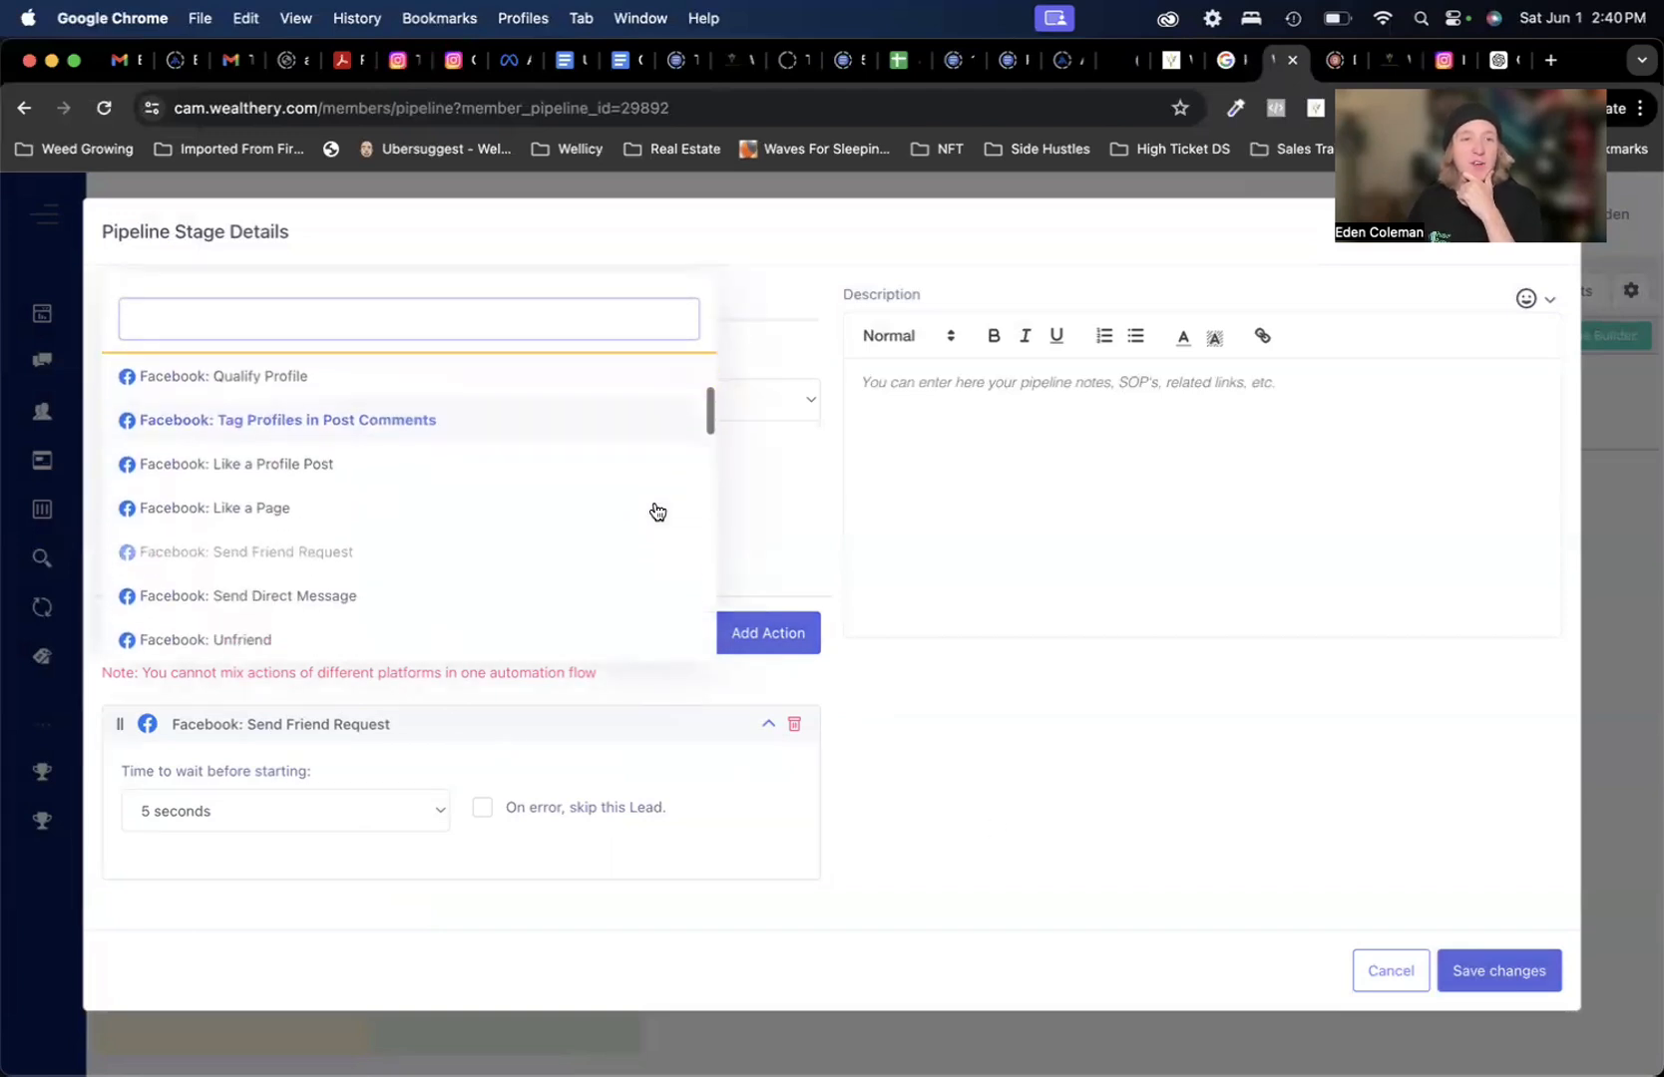
left_click(598, 542)
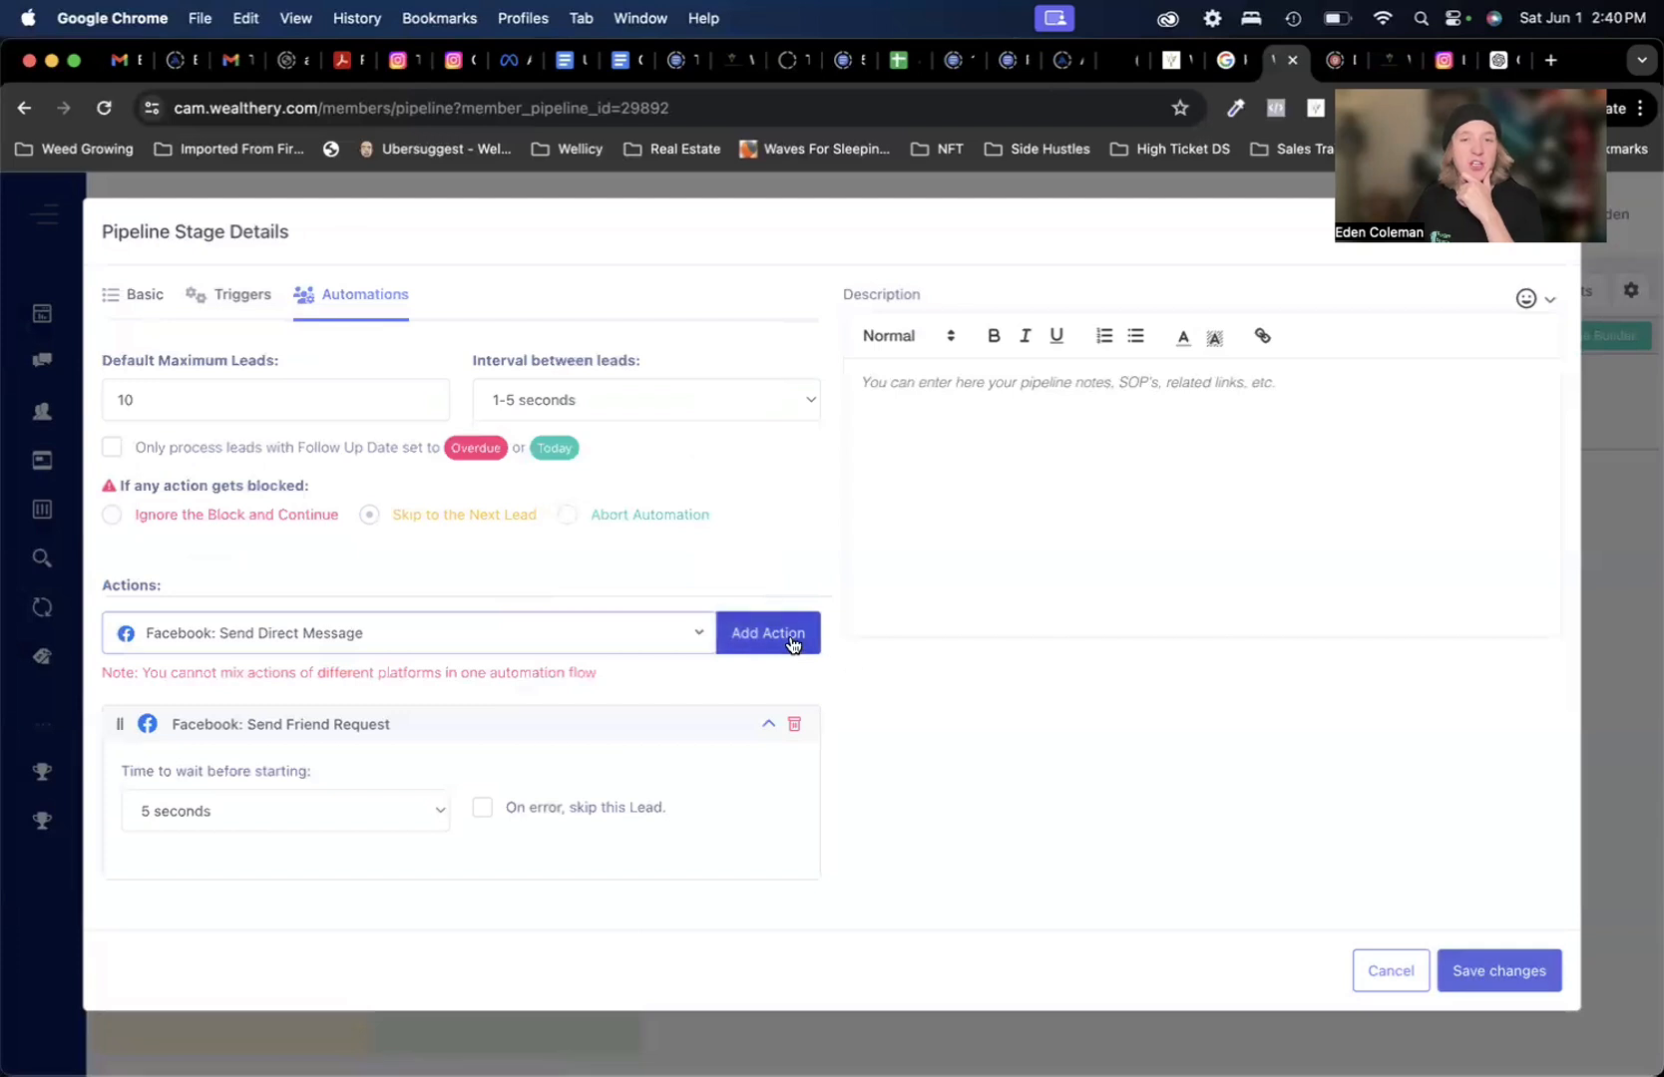
left_click(792, 641)
scroll(905, 788, "down", 4)
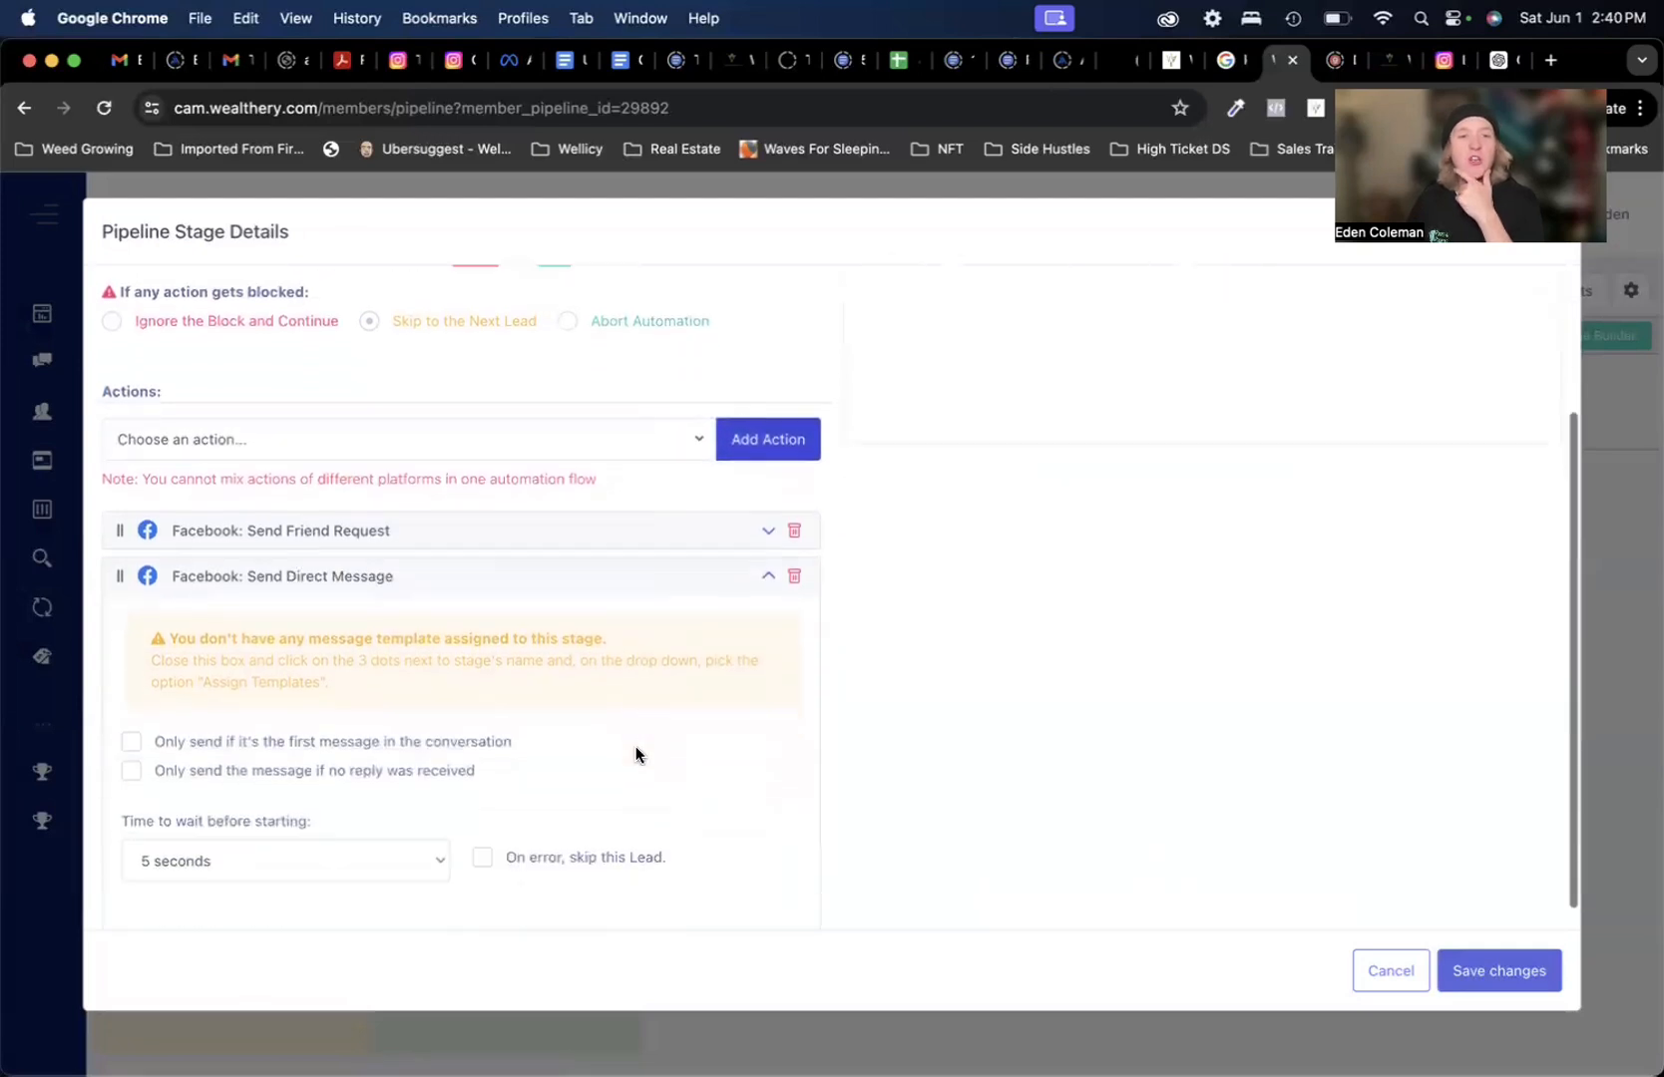
scroll(777, 710, "up", 4)
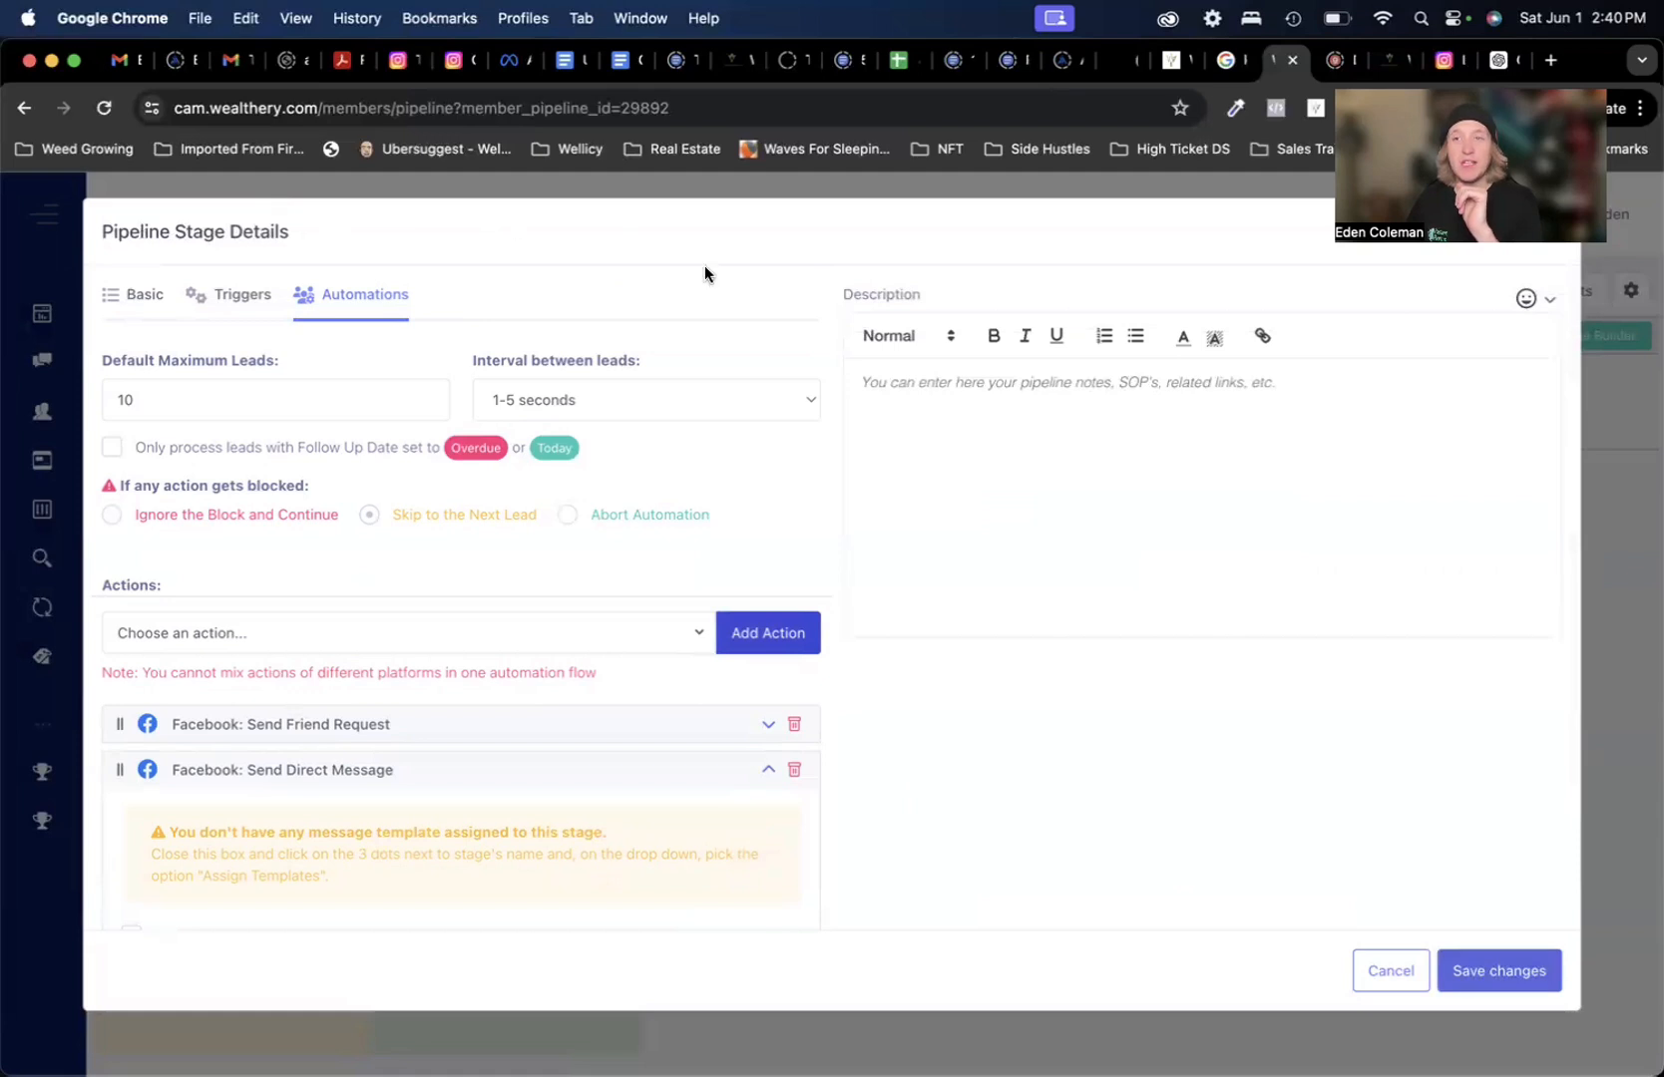
scroll(812, 439, "down", 2)
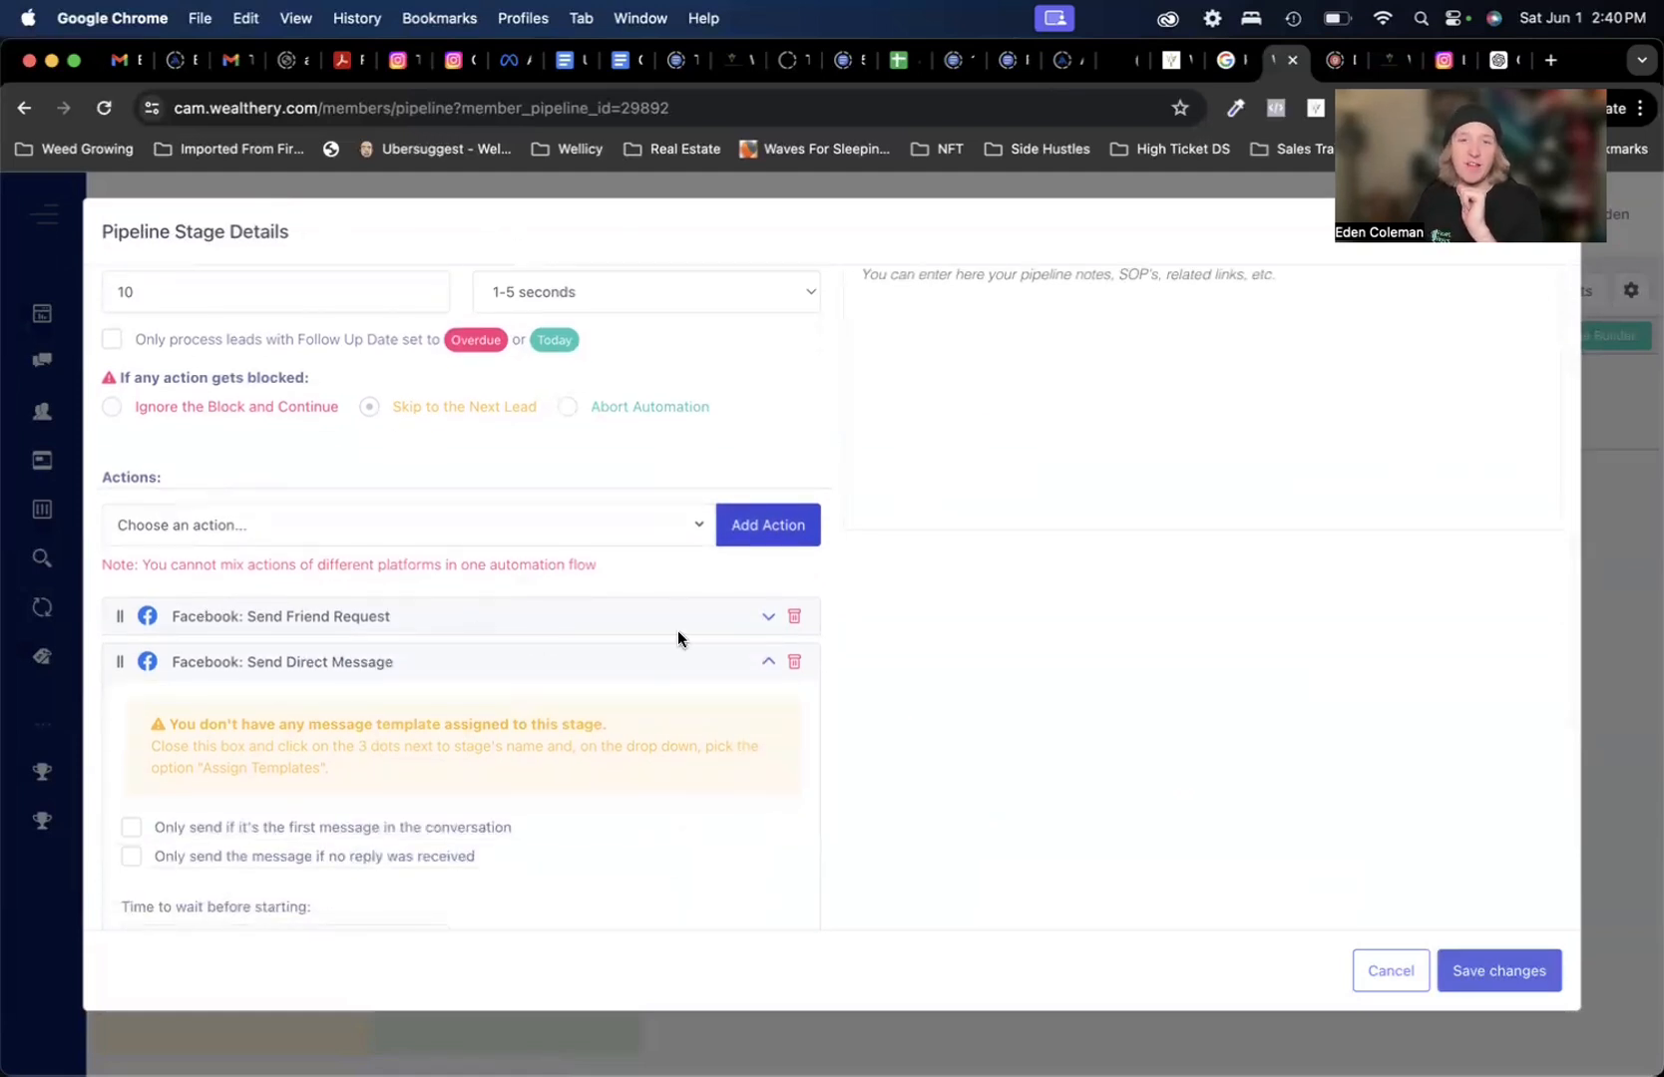
scroll(639, 826, "down", 2)
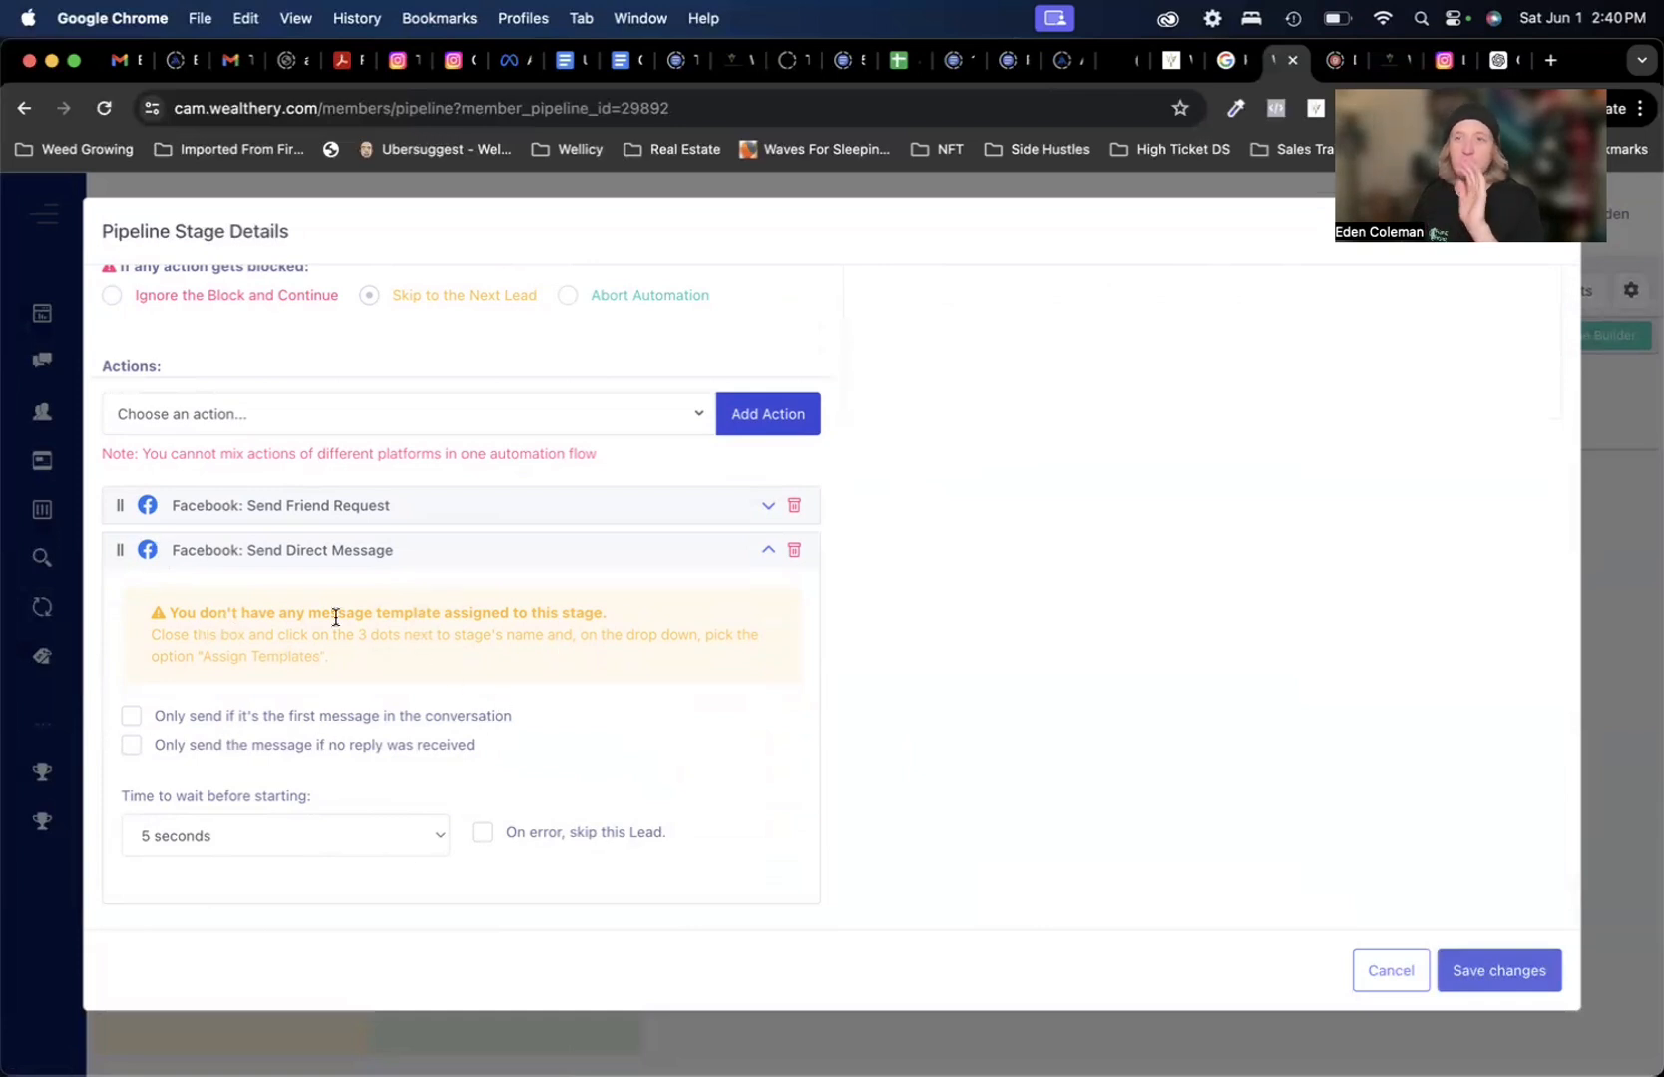
scroll(960, 826, "up", 3)
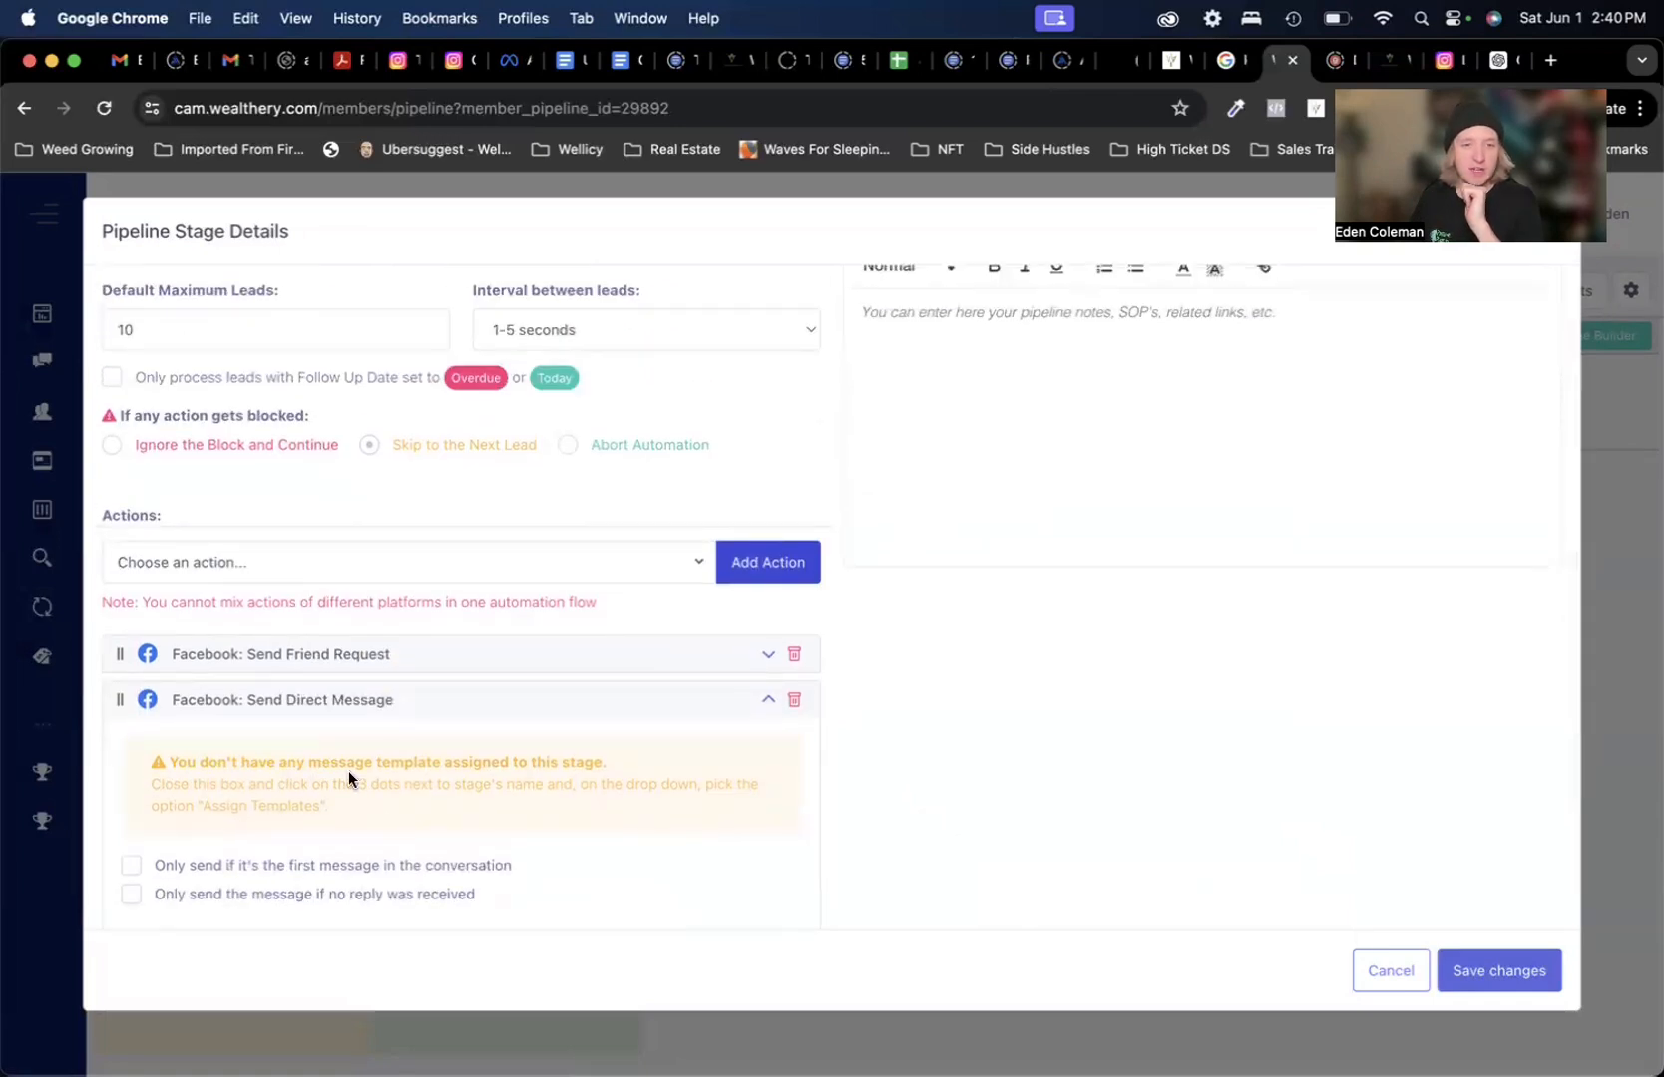
scroll(753, 822, "down", 3)
left_click(1477, 971)
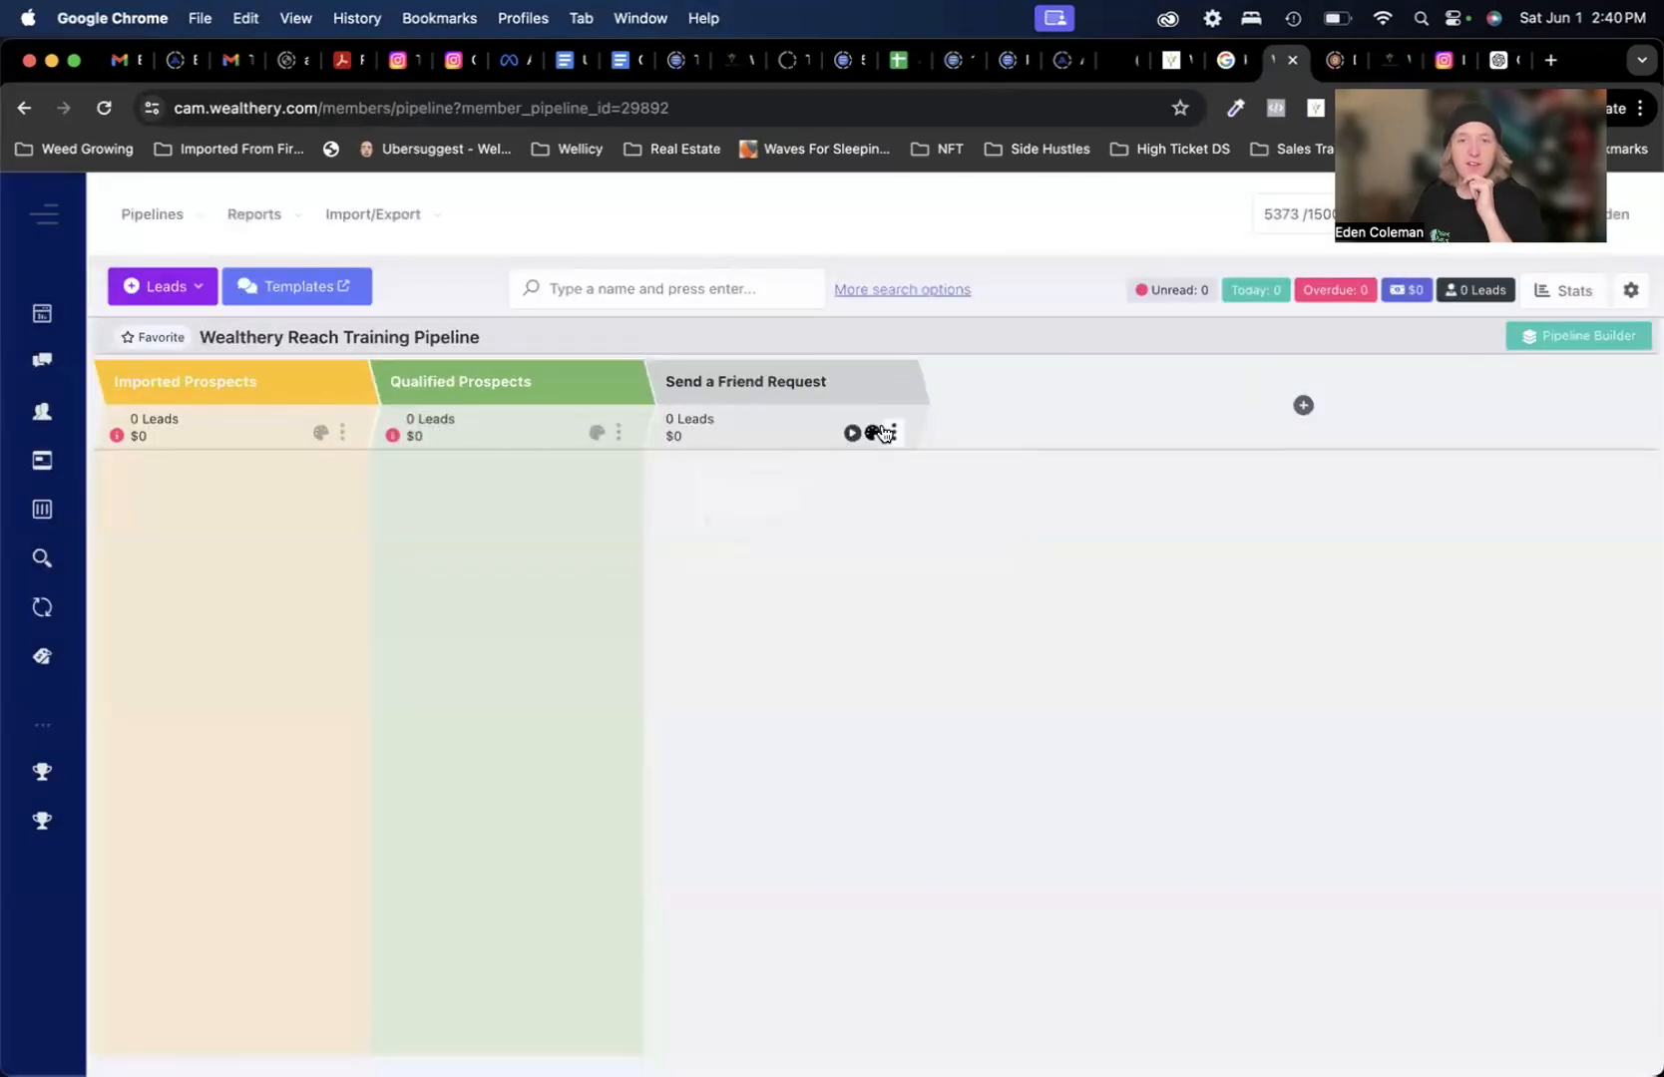
- Colour the Send a Friend Request stage pink and start a new message template assigned to it
left_click(872, 432)
left_click(790, 499)
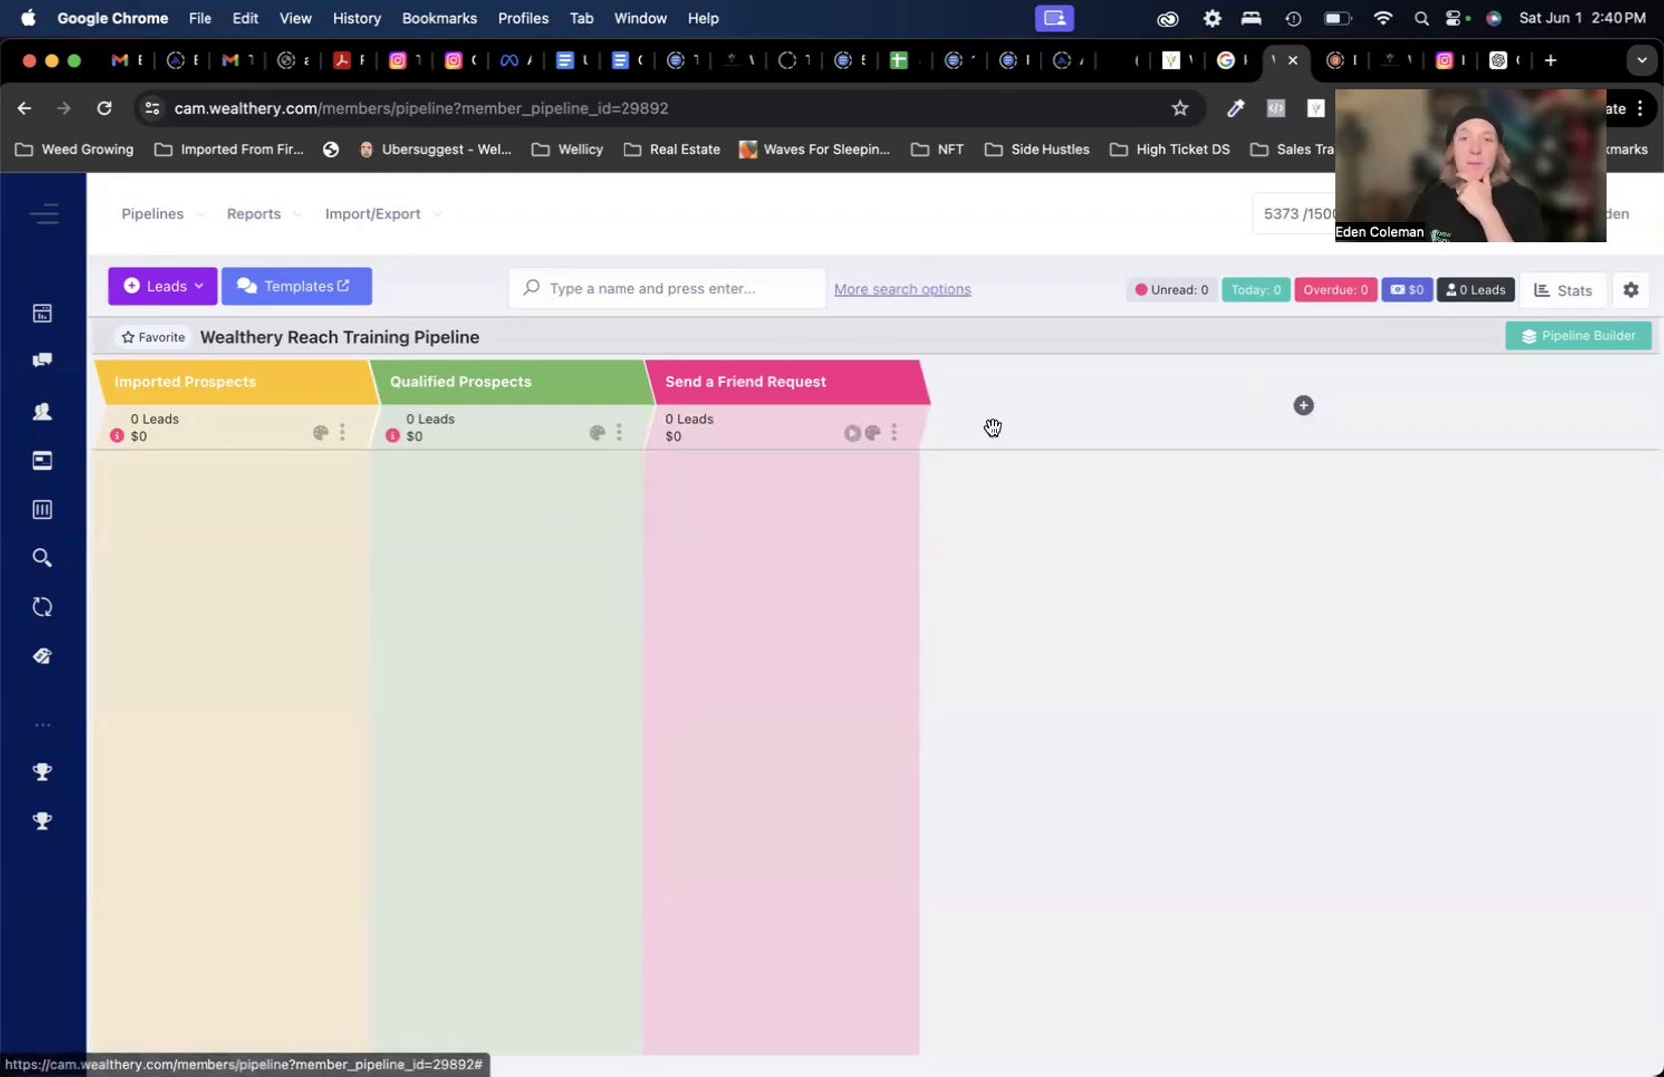
left_click(894, 435)
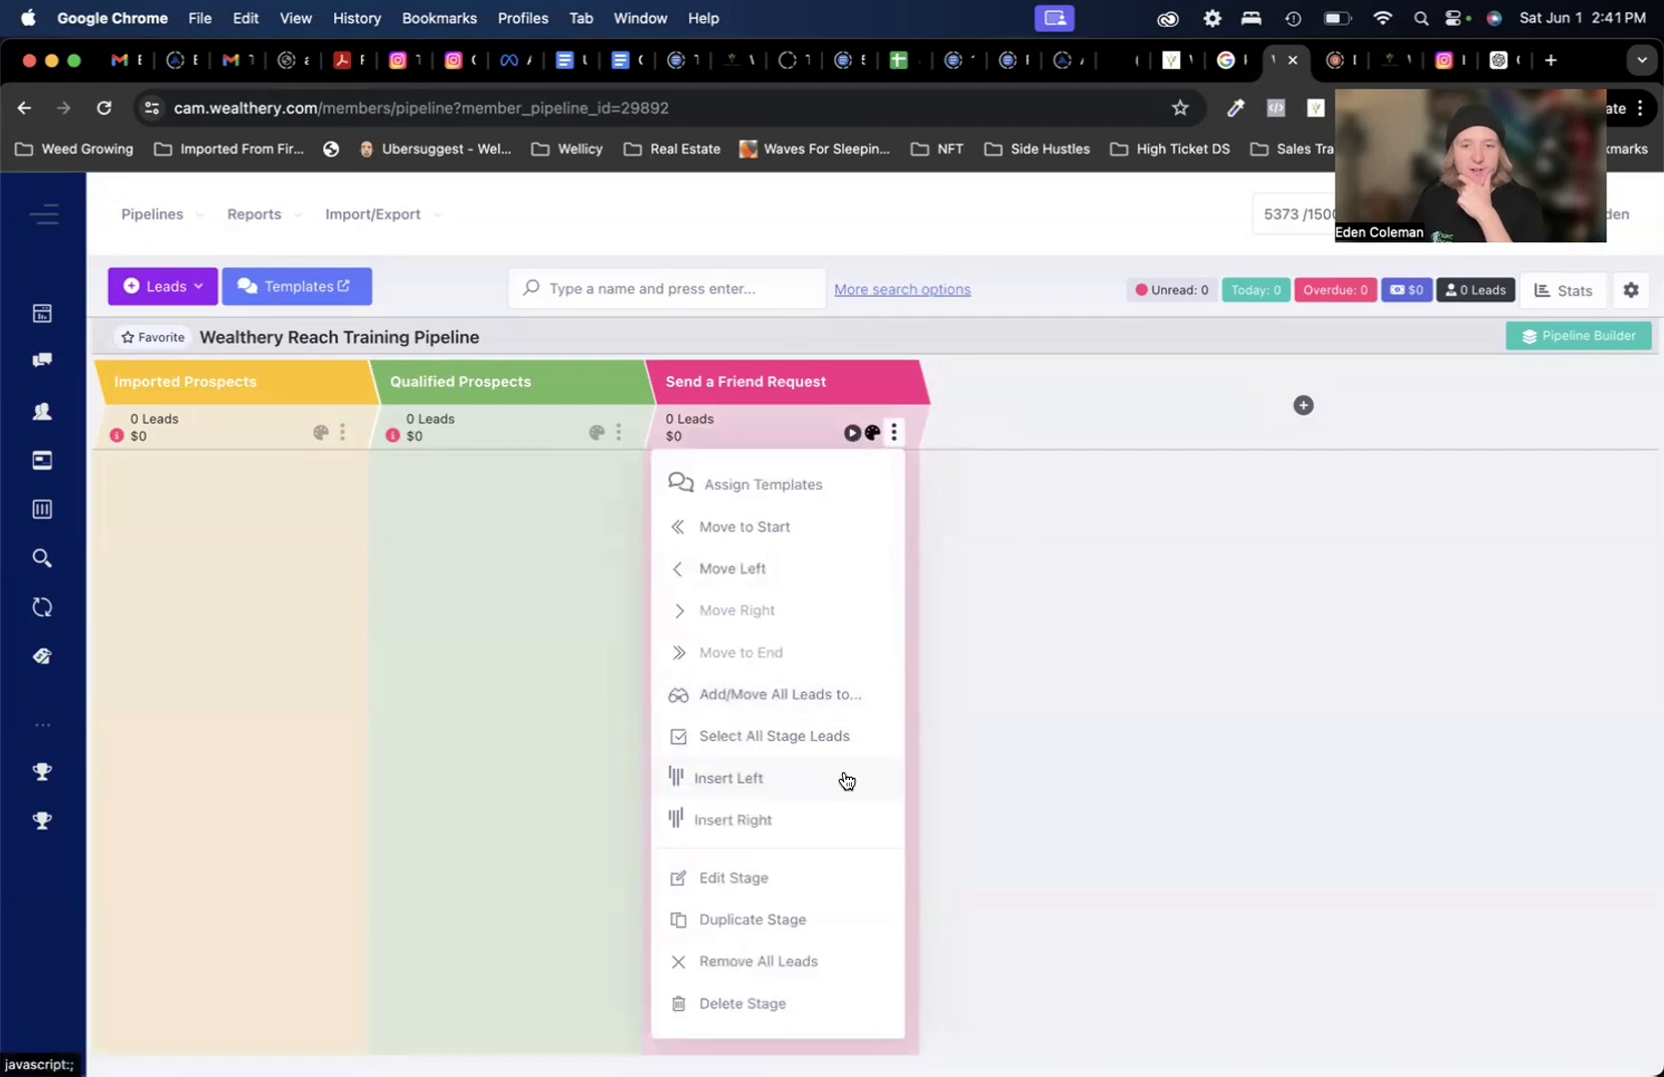
left_click(760, 489)
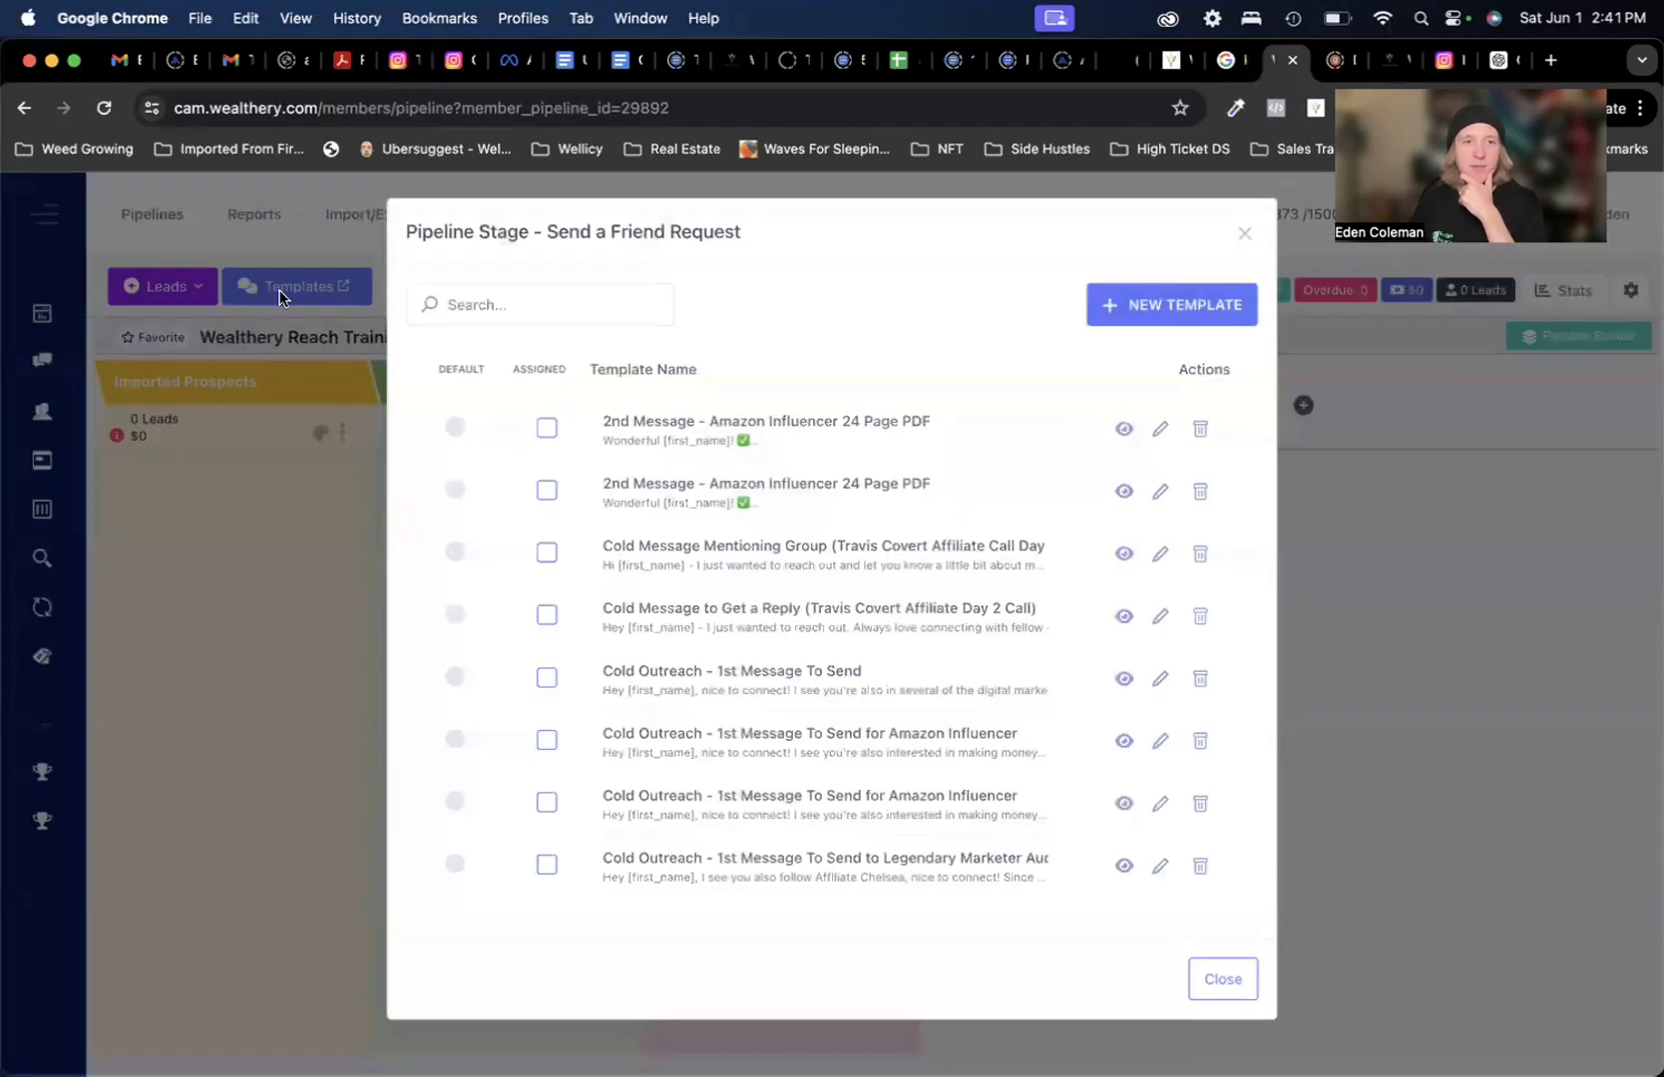
scroll(872, 518, "down", 3)
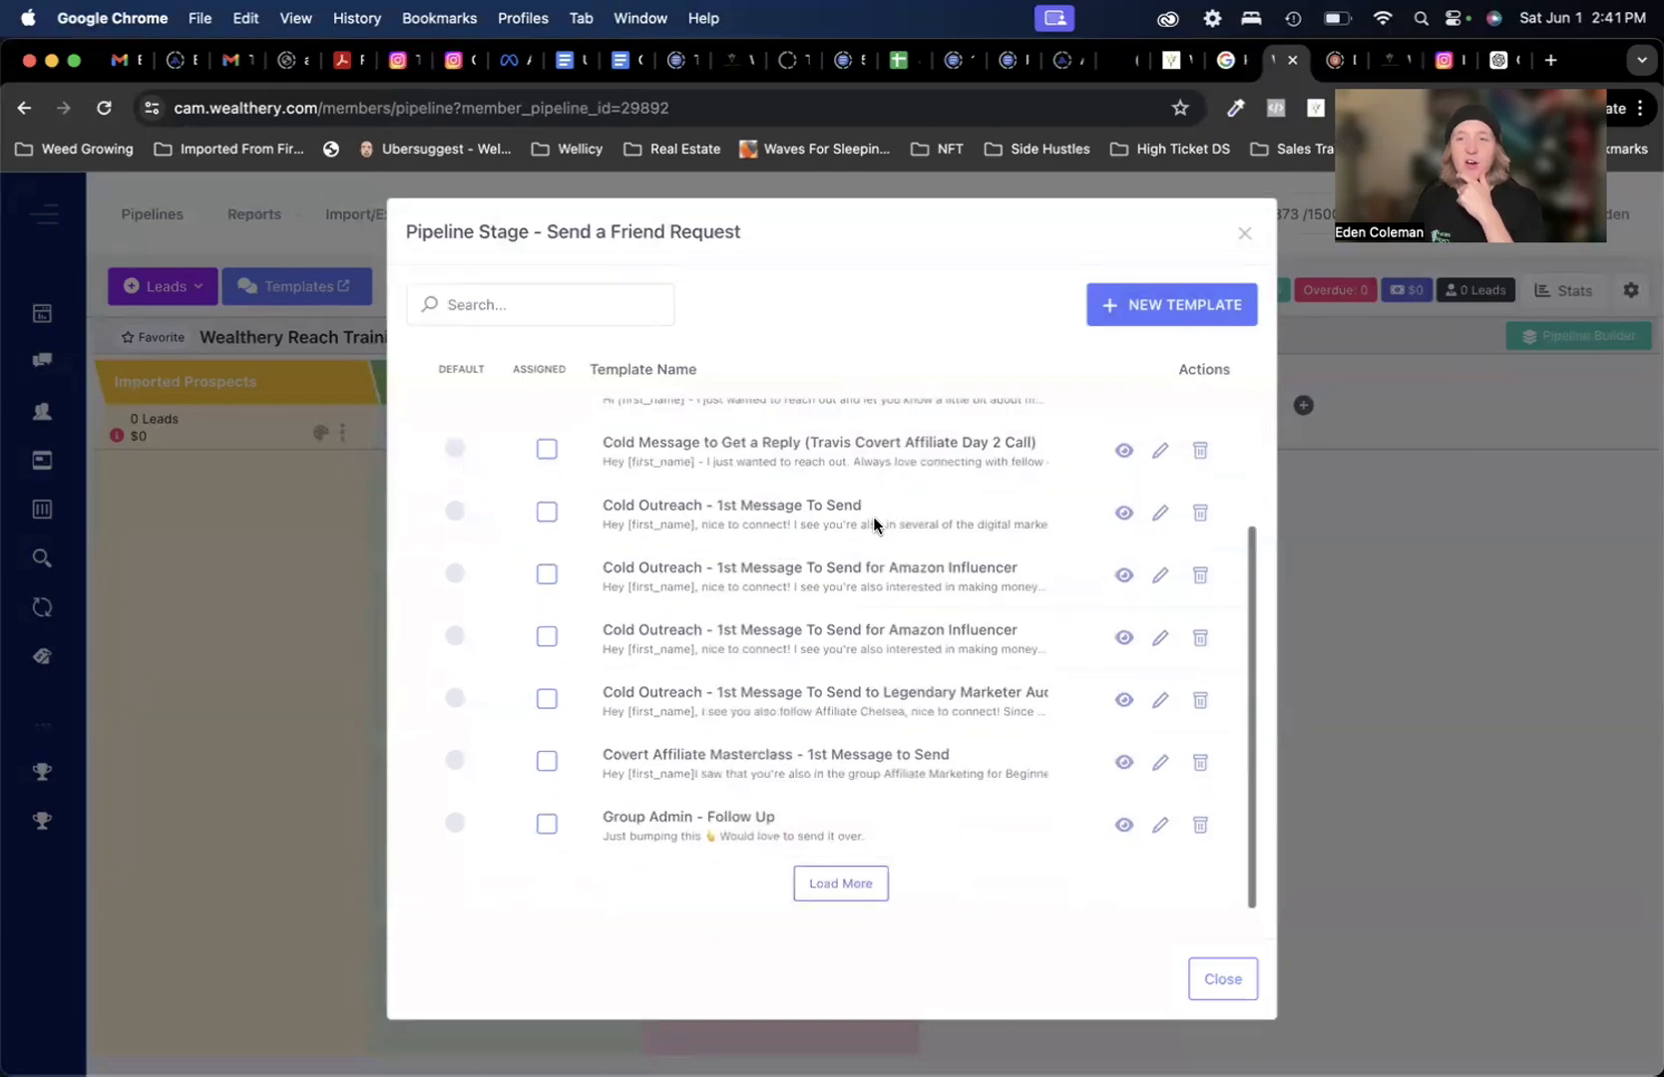
scroll(913, 539, "up", 5)
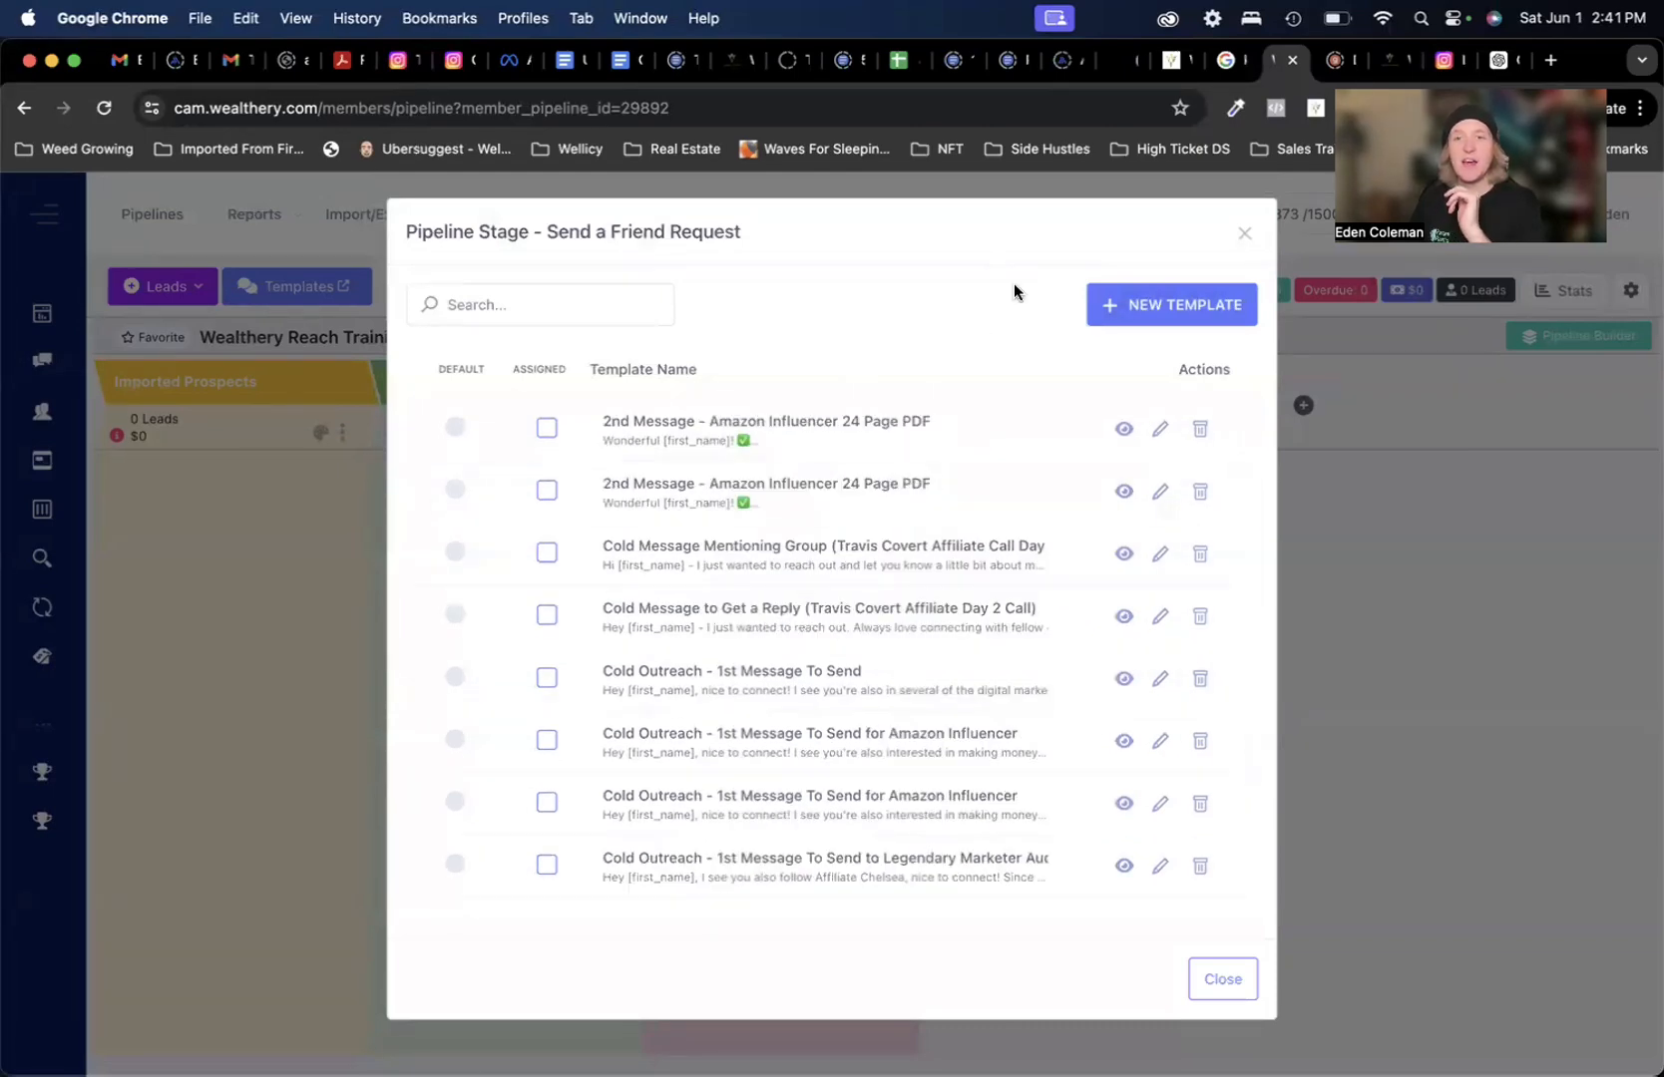
left_click(1169, 305)
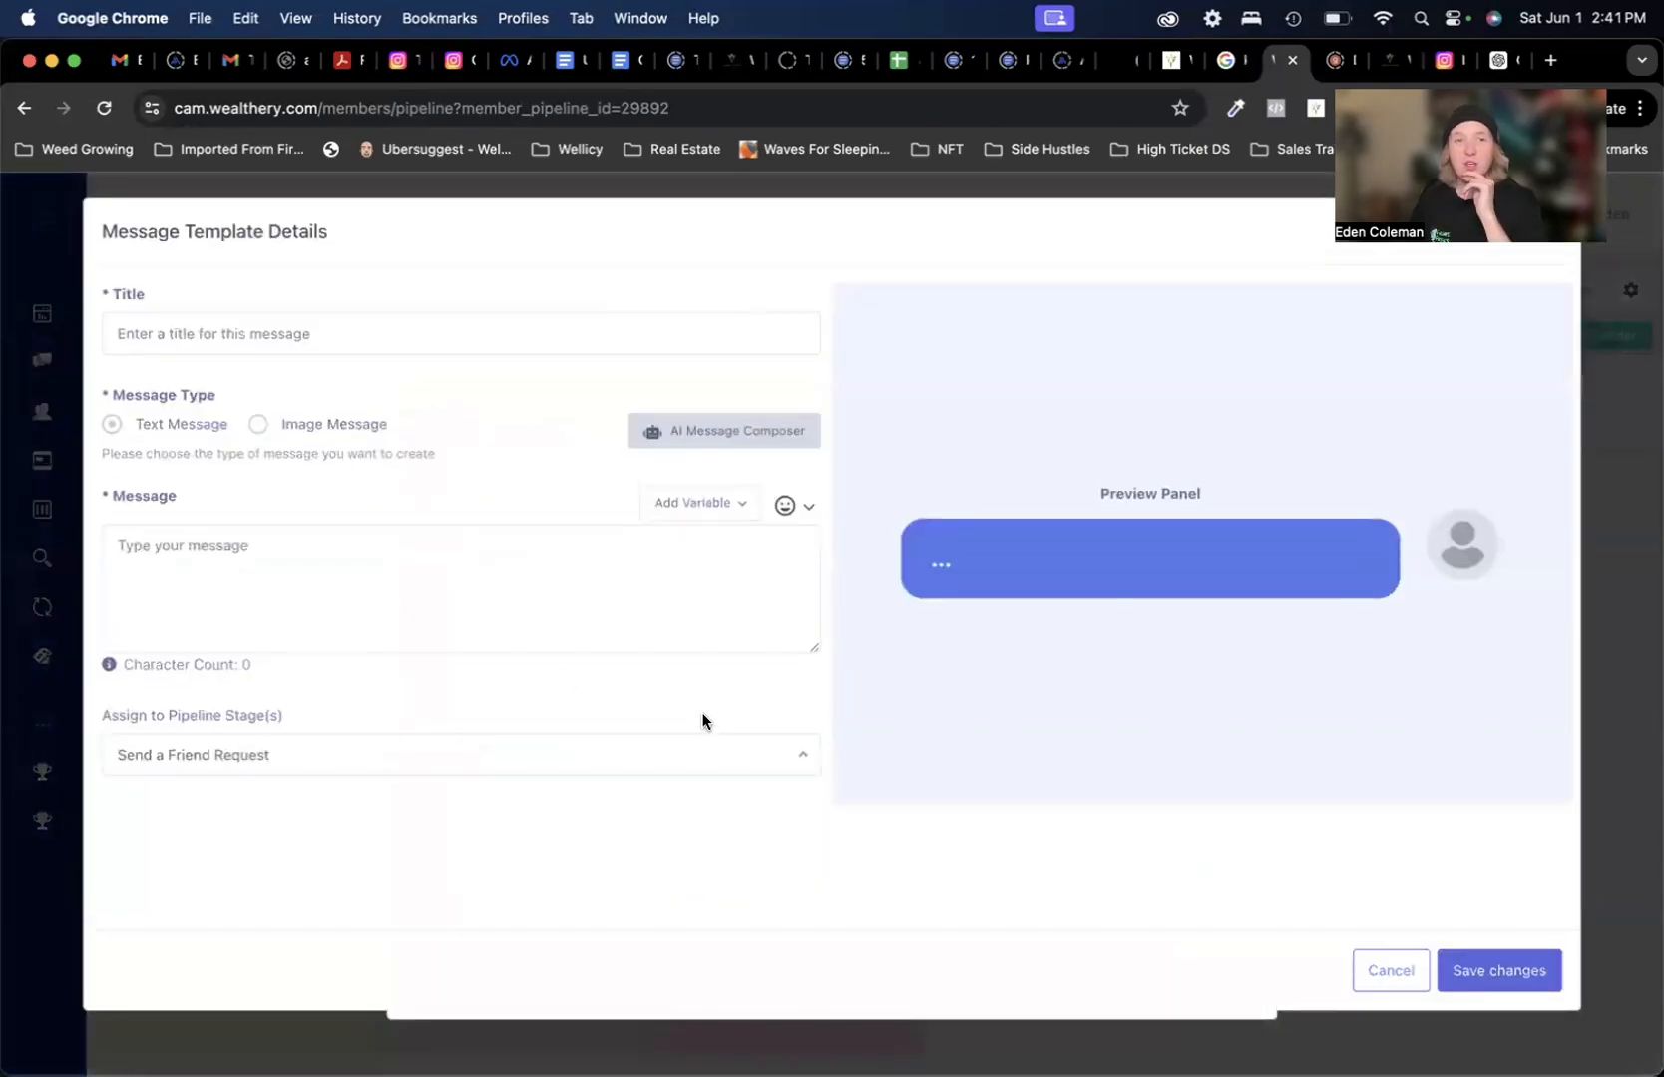
- Begin the template's message with "Hey" followed by the lead's First Name variable
left_click(329, 566)
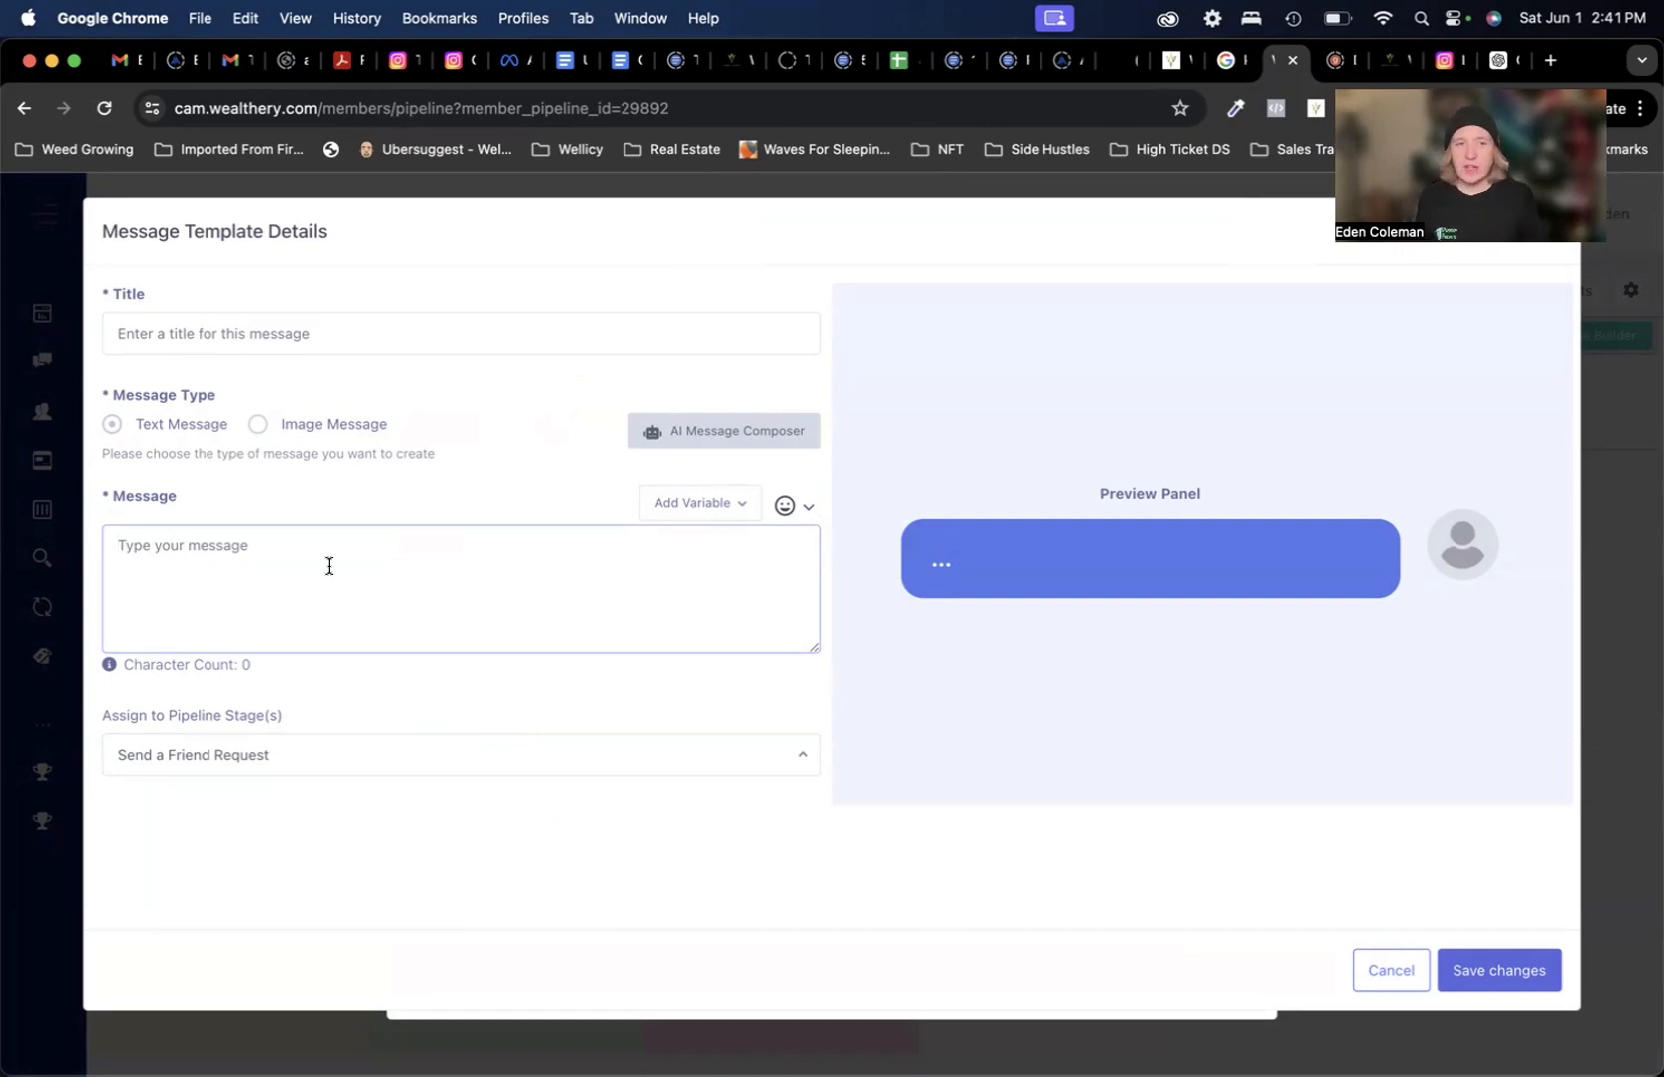
type("Hey")
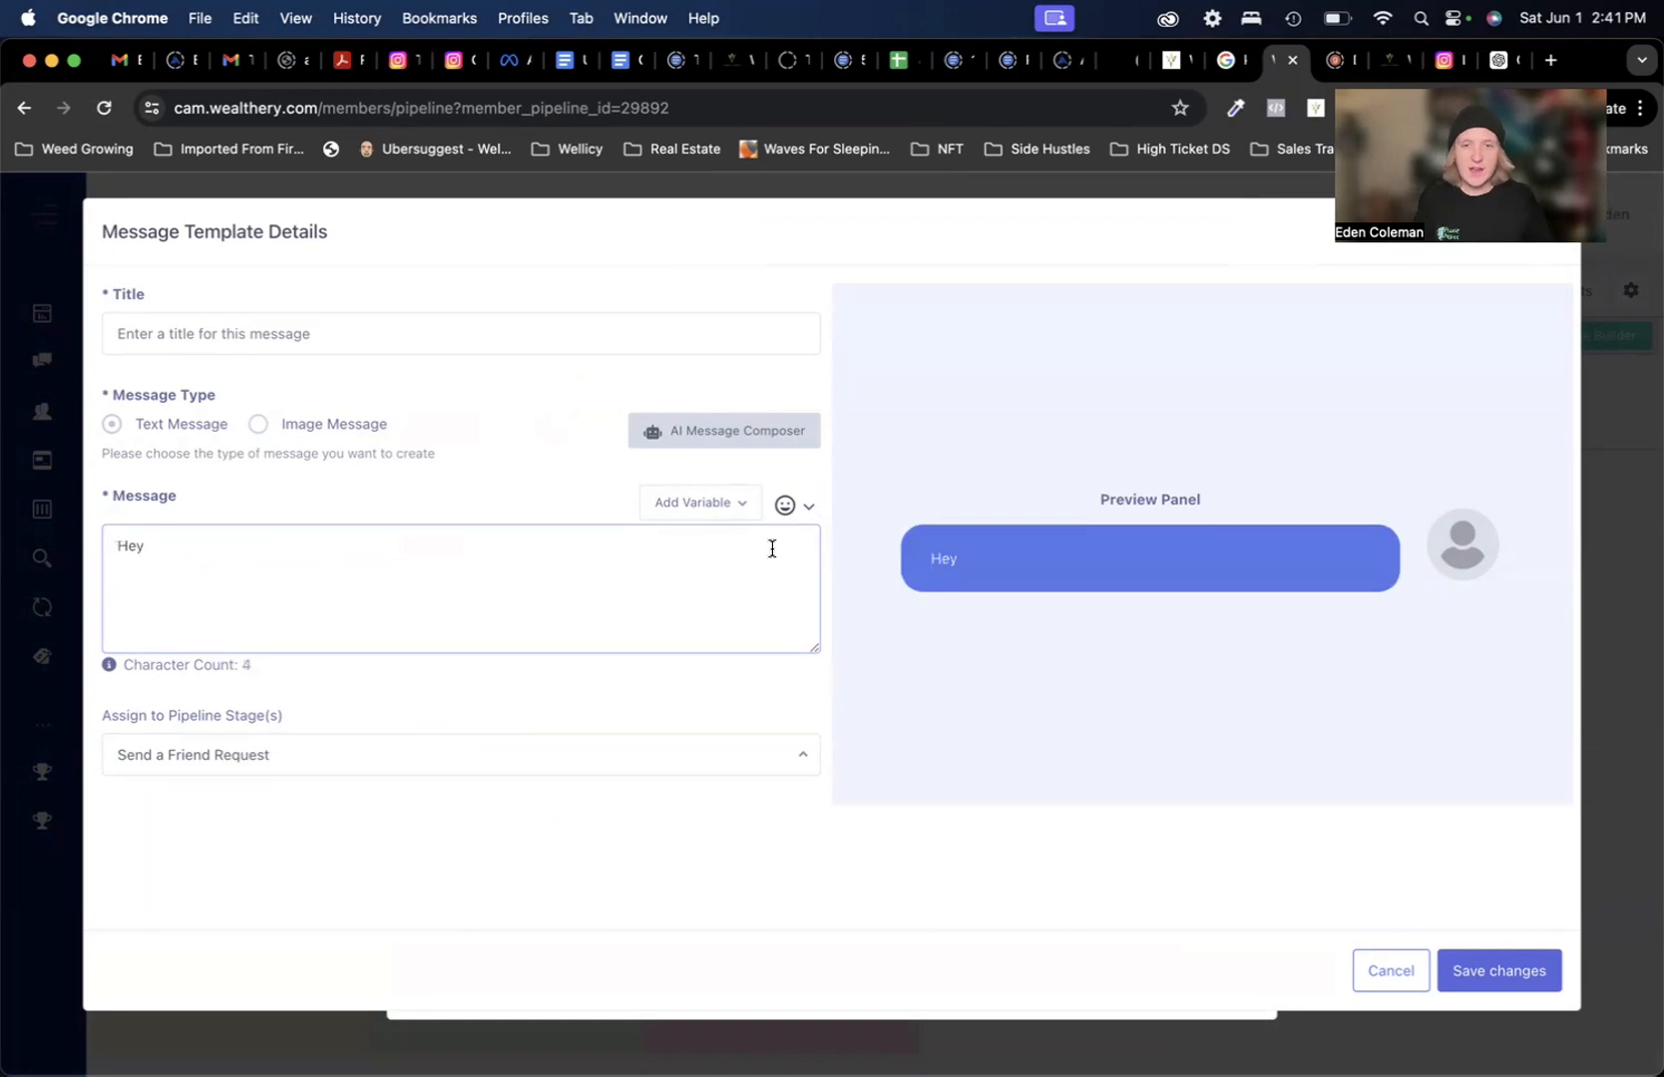
left_click(709, 503)
left_click(184, 592)
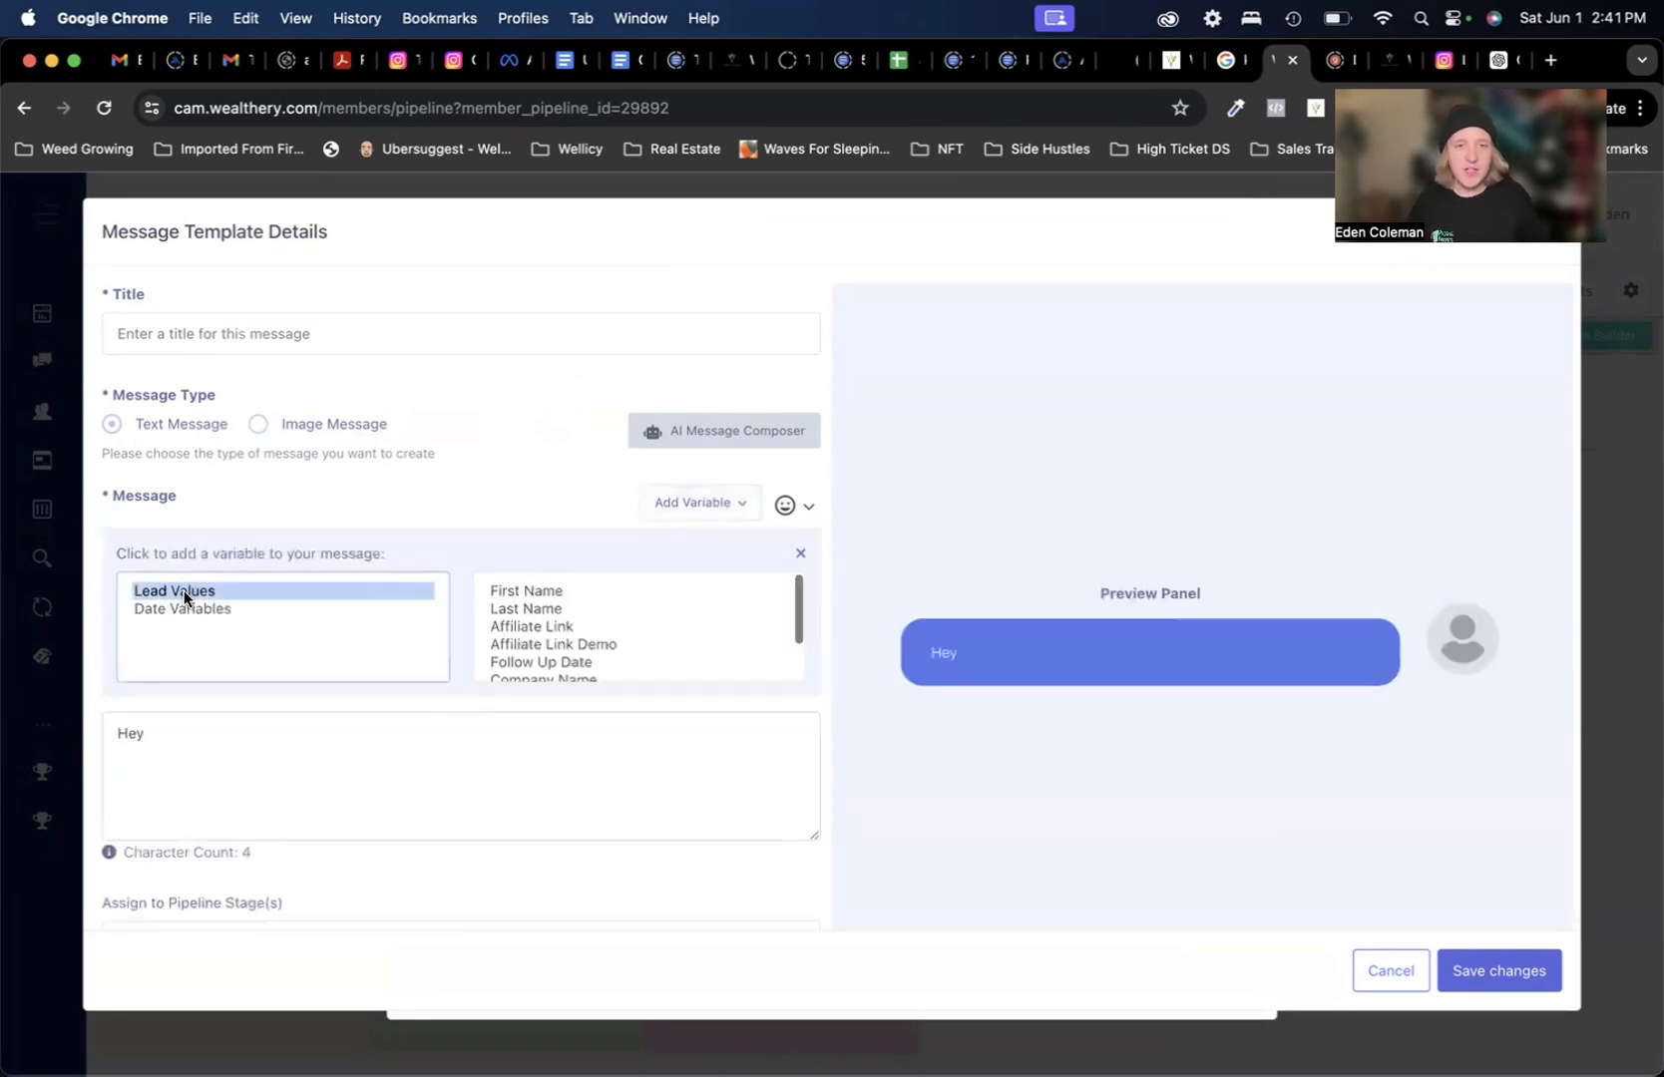
left_click(522, 591)
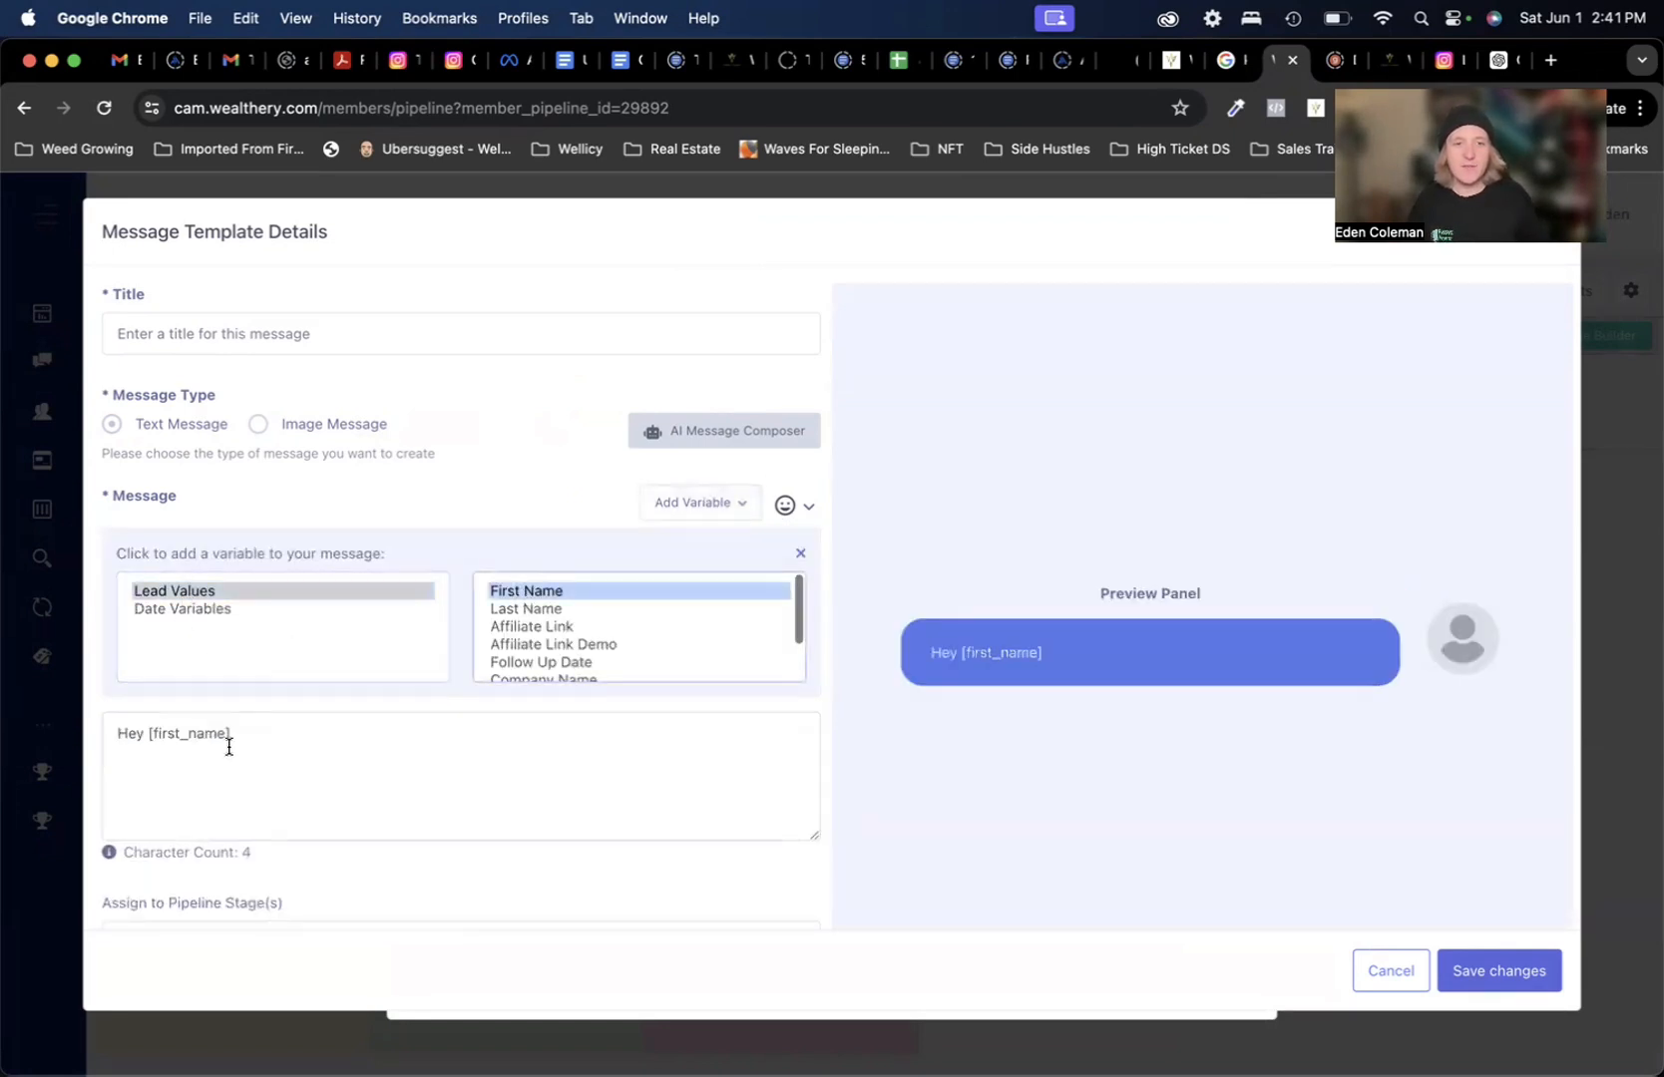
- Continue the message with ", I noticed you're apart of" followed by the lead's Facebook Group variable
type(", i NOTIC")
key("BackSpace")
key("BackSpace")
key("BackSpace")
key("BackSpace")
key("BackSpace")
key("BackSpace")
key("BackSpace")
type("I not")
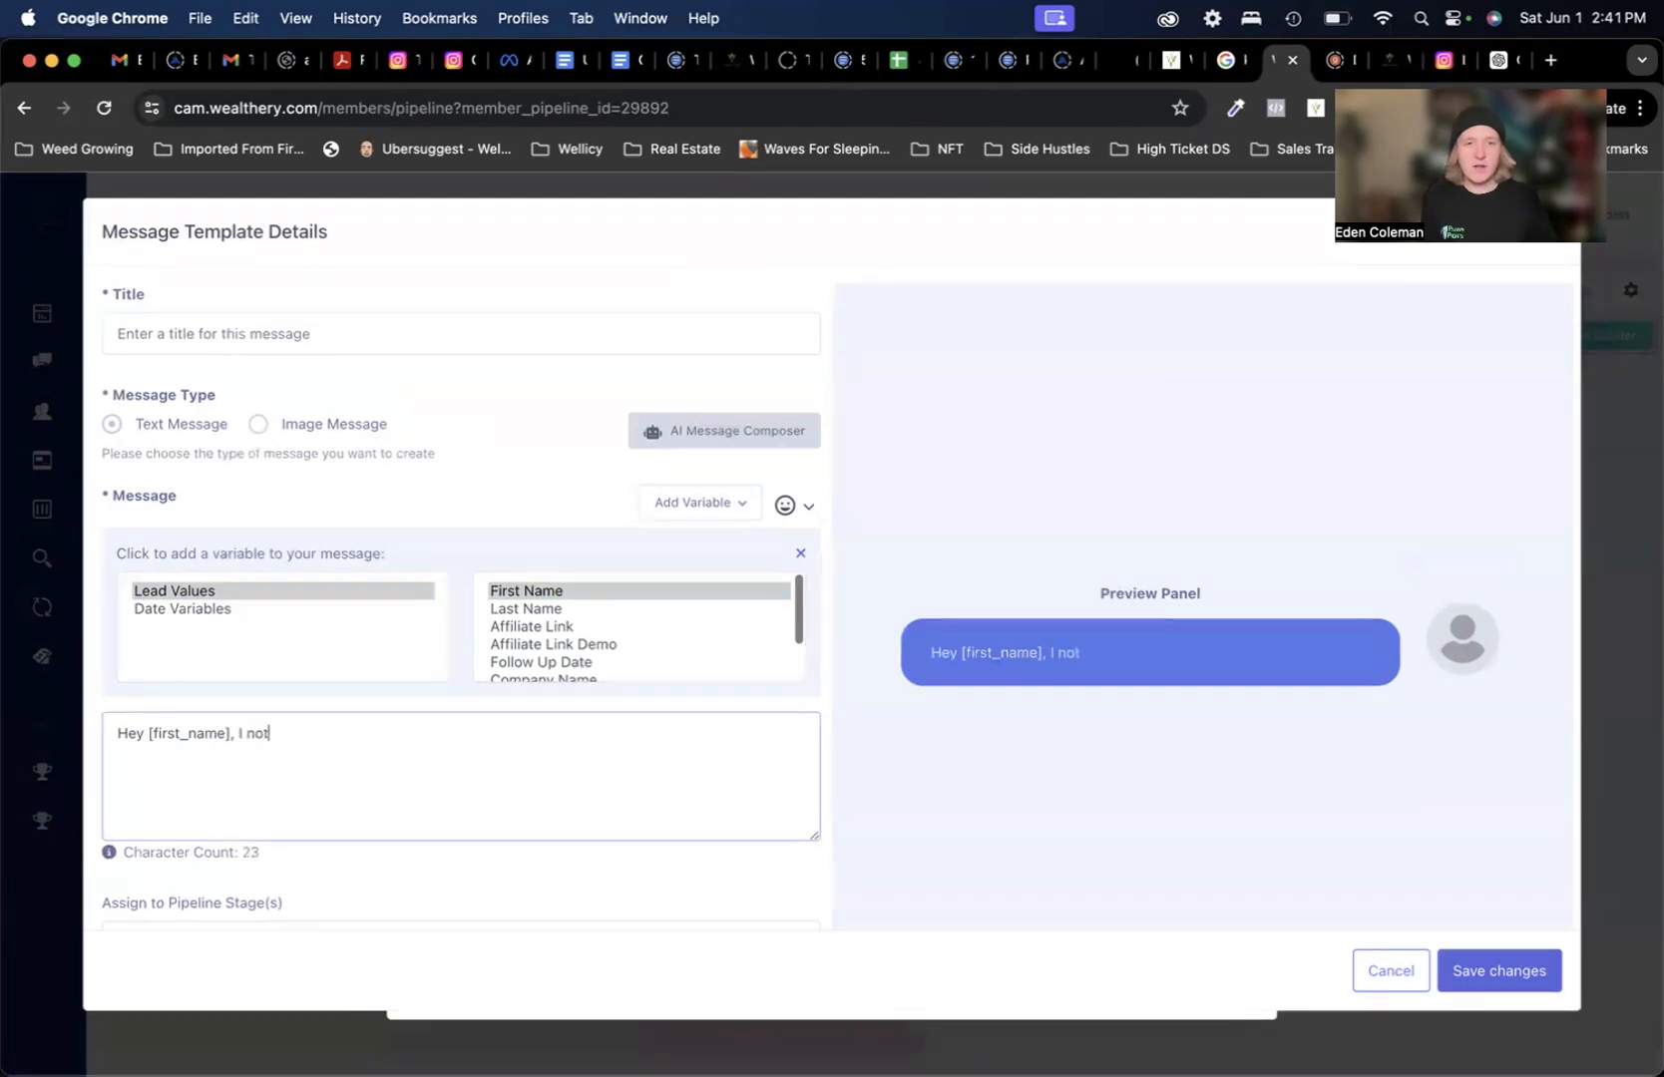
type("iced you're apart of")
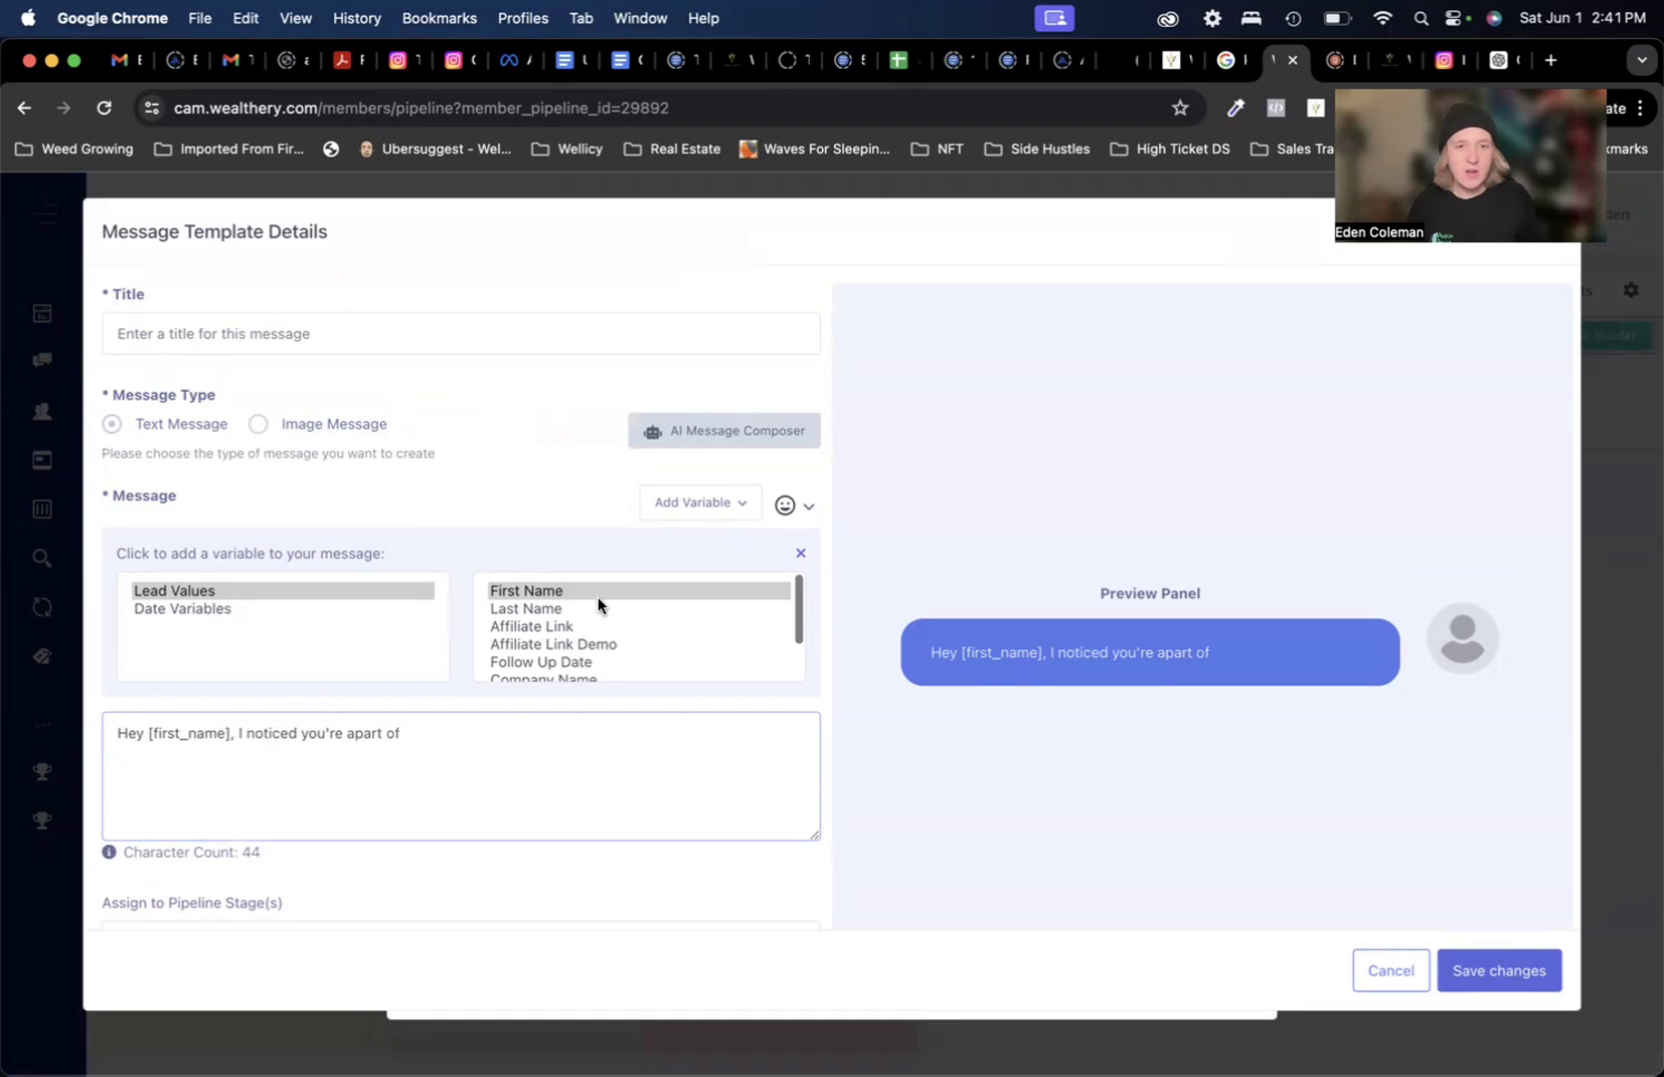
scroll(598, 599, "down", 3)
left_click(583, 645)
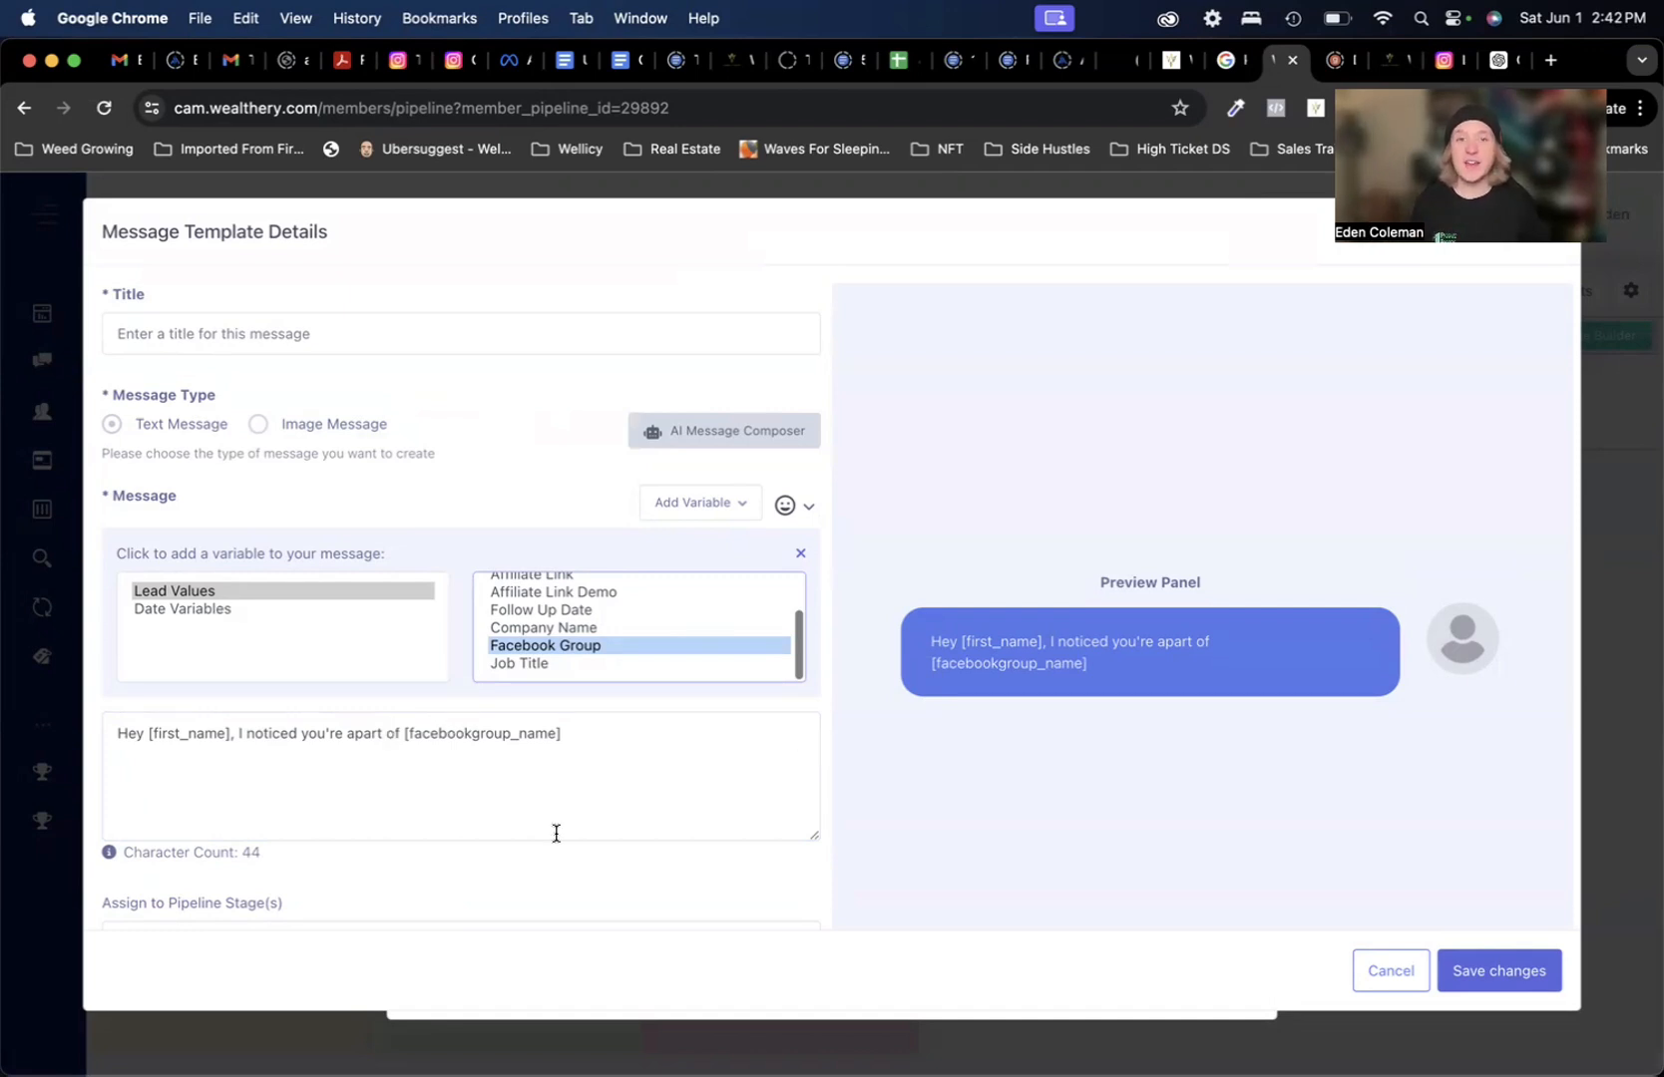
- End the sentence after the Facebook group variable and add "Have you gotten a ton of value from it?"
left_click(564, 735)
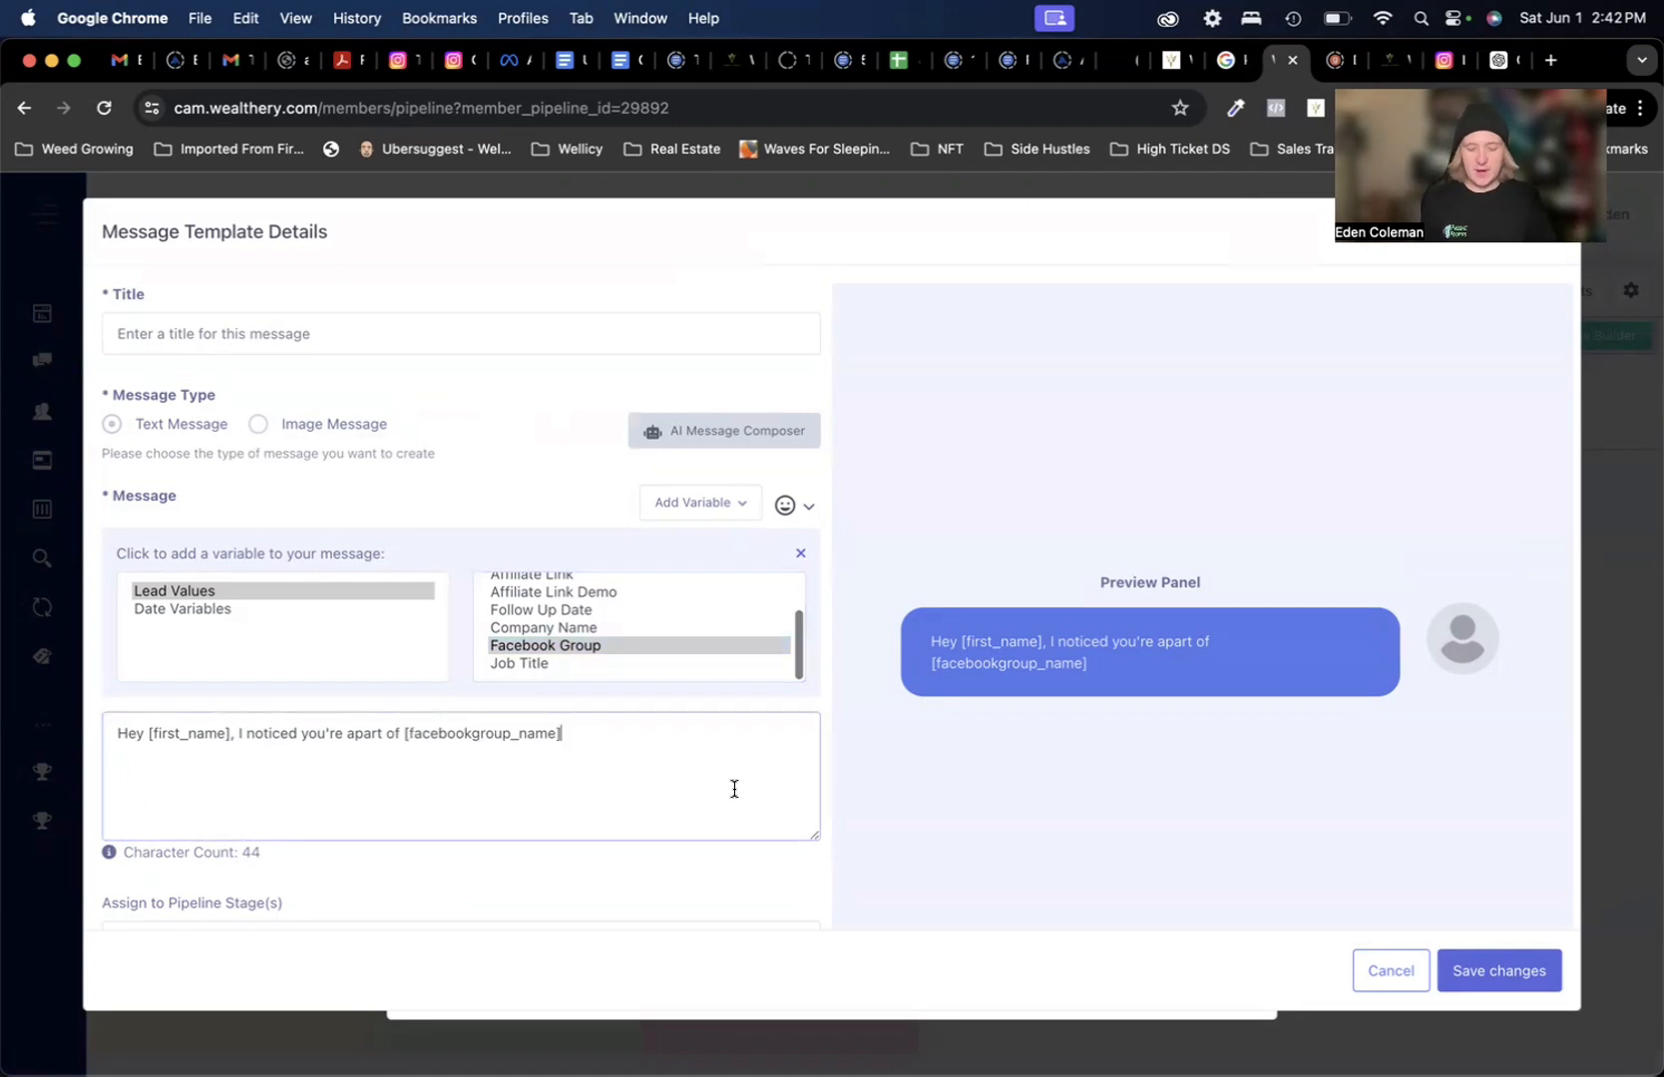
type(". I'm")
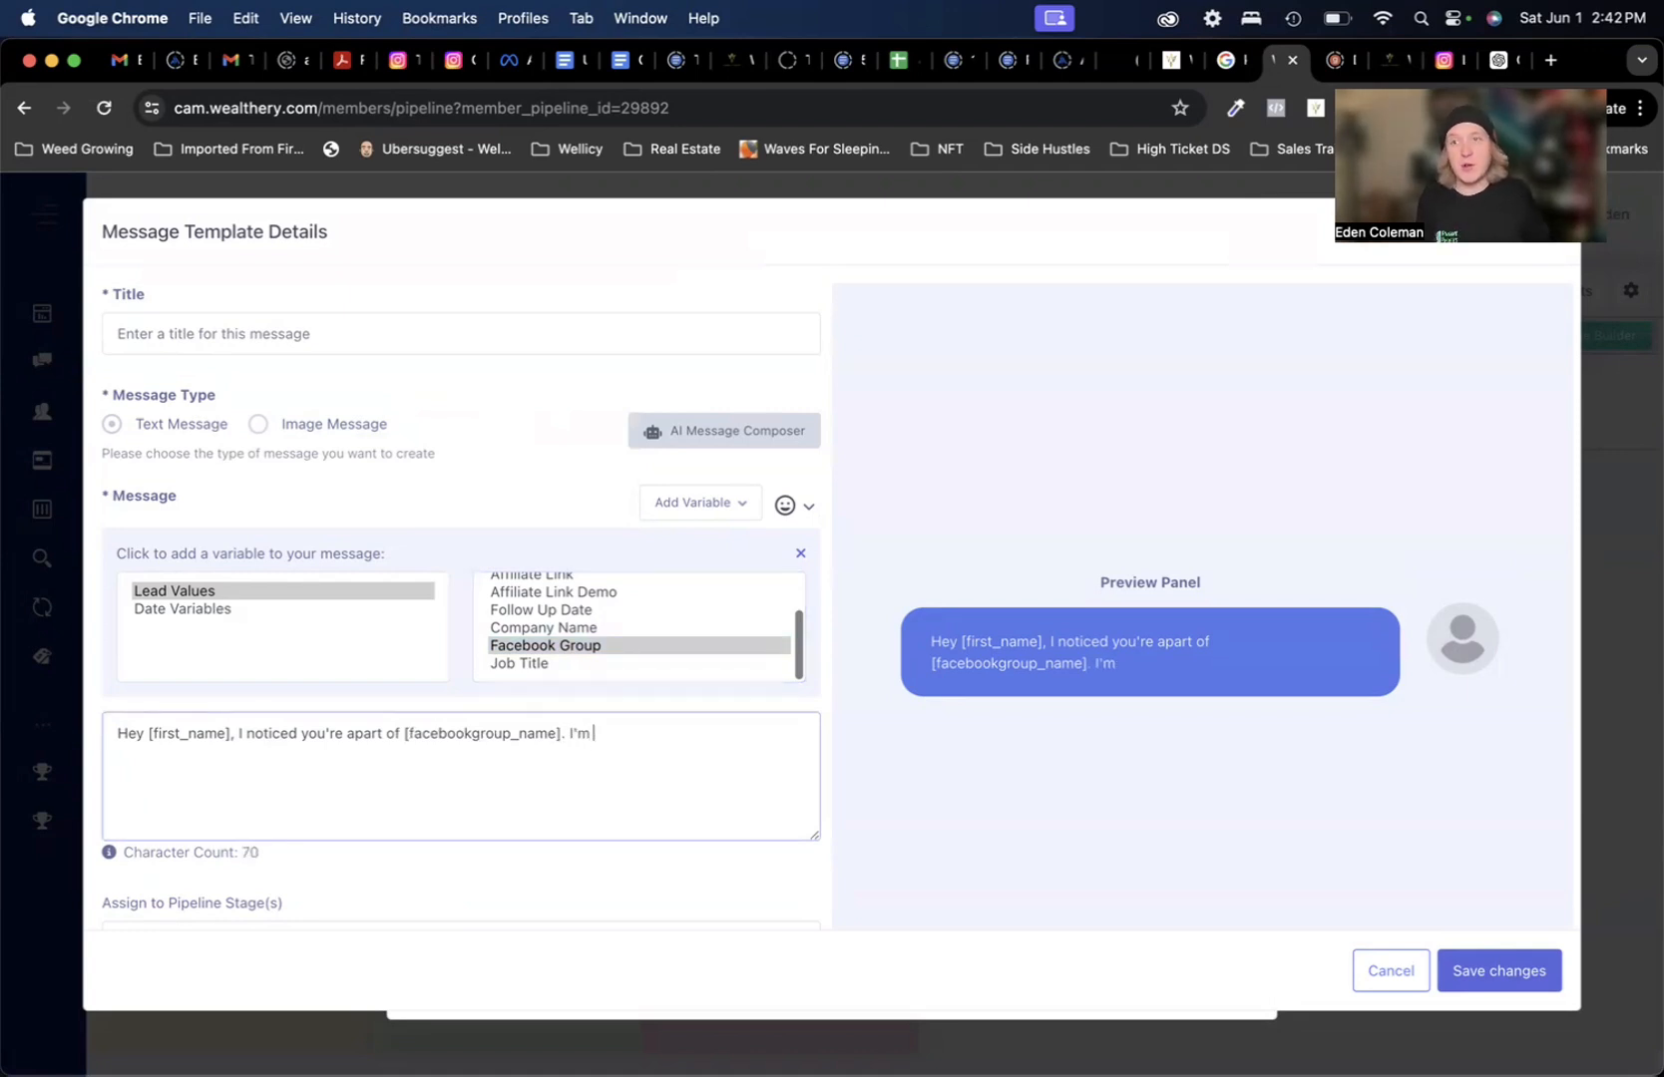
key("BackSpace")
key("BackSpace")
key("BackSpace")
key("BackSpace")
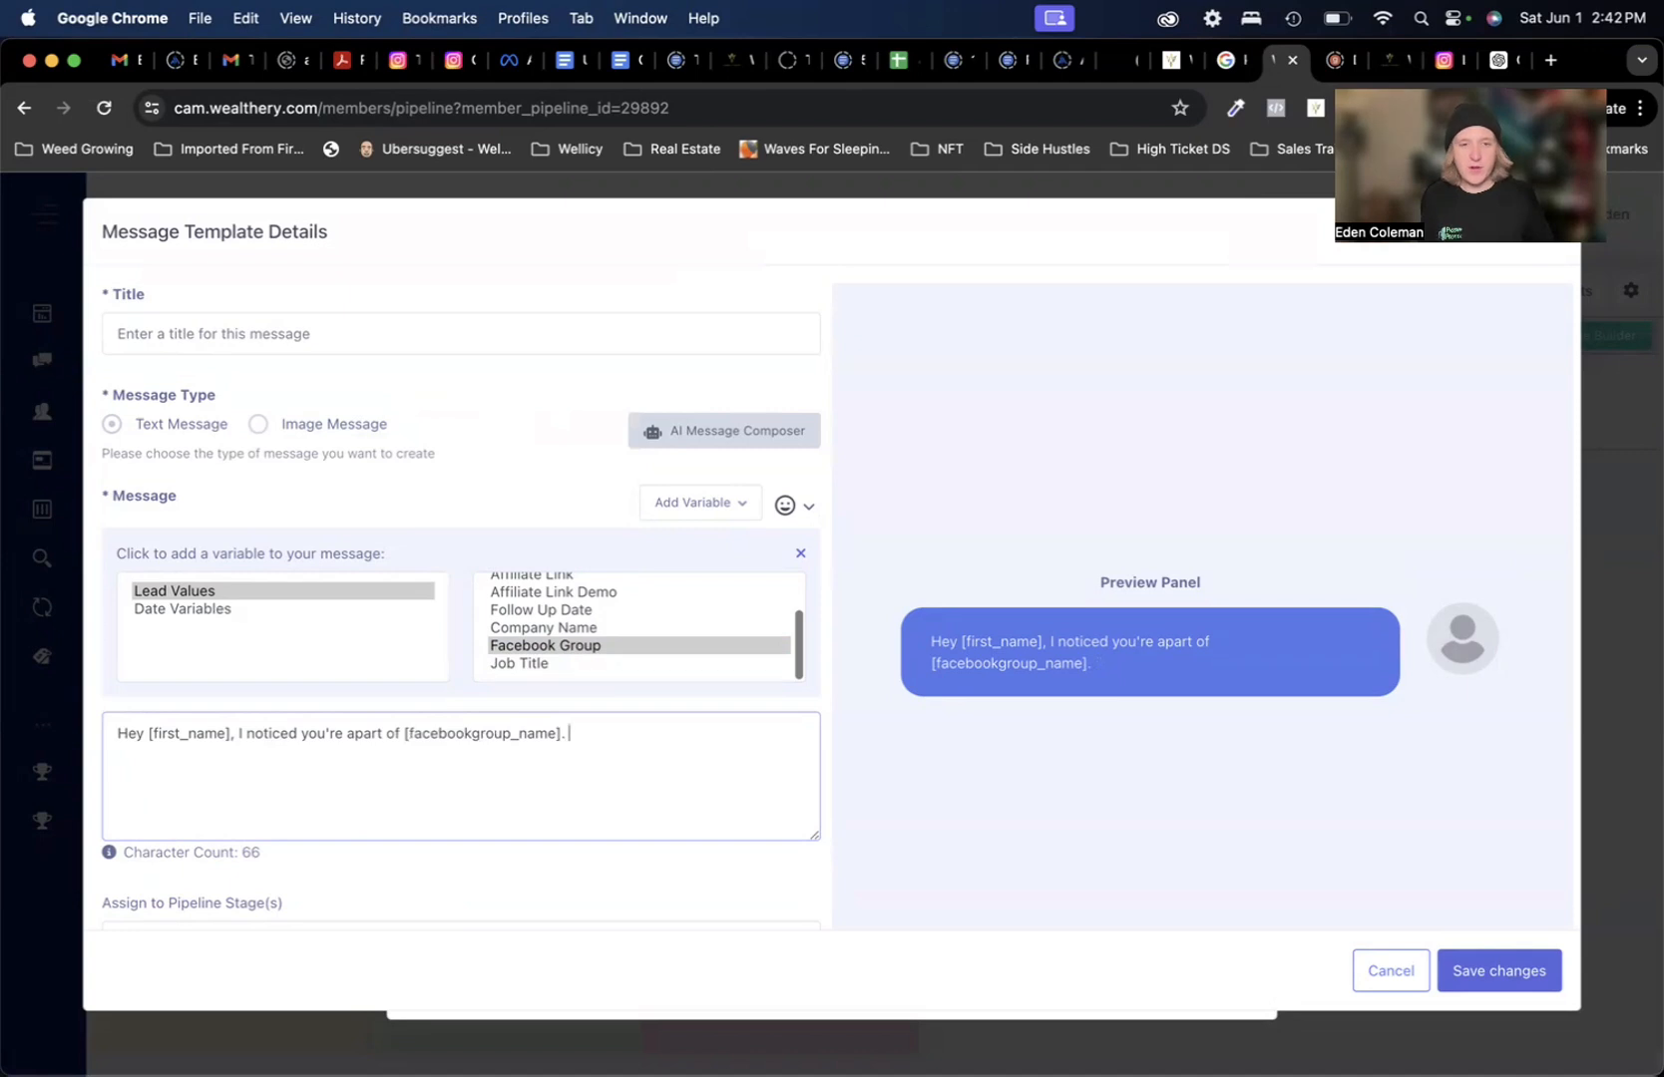
type("Have you gotten a ton of value from it? ")
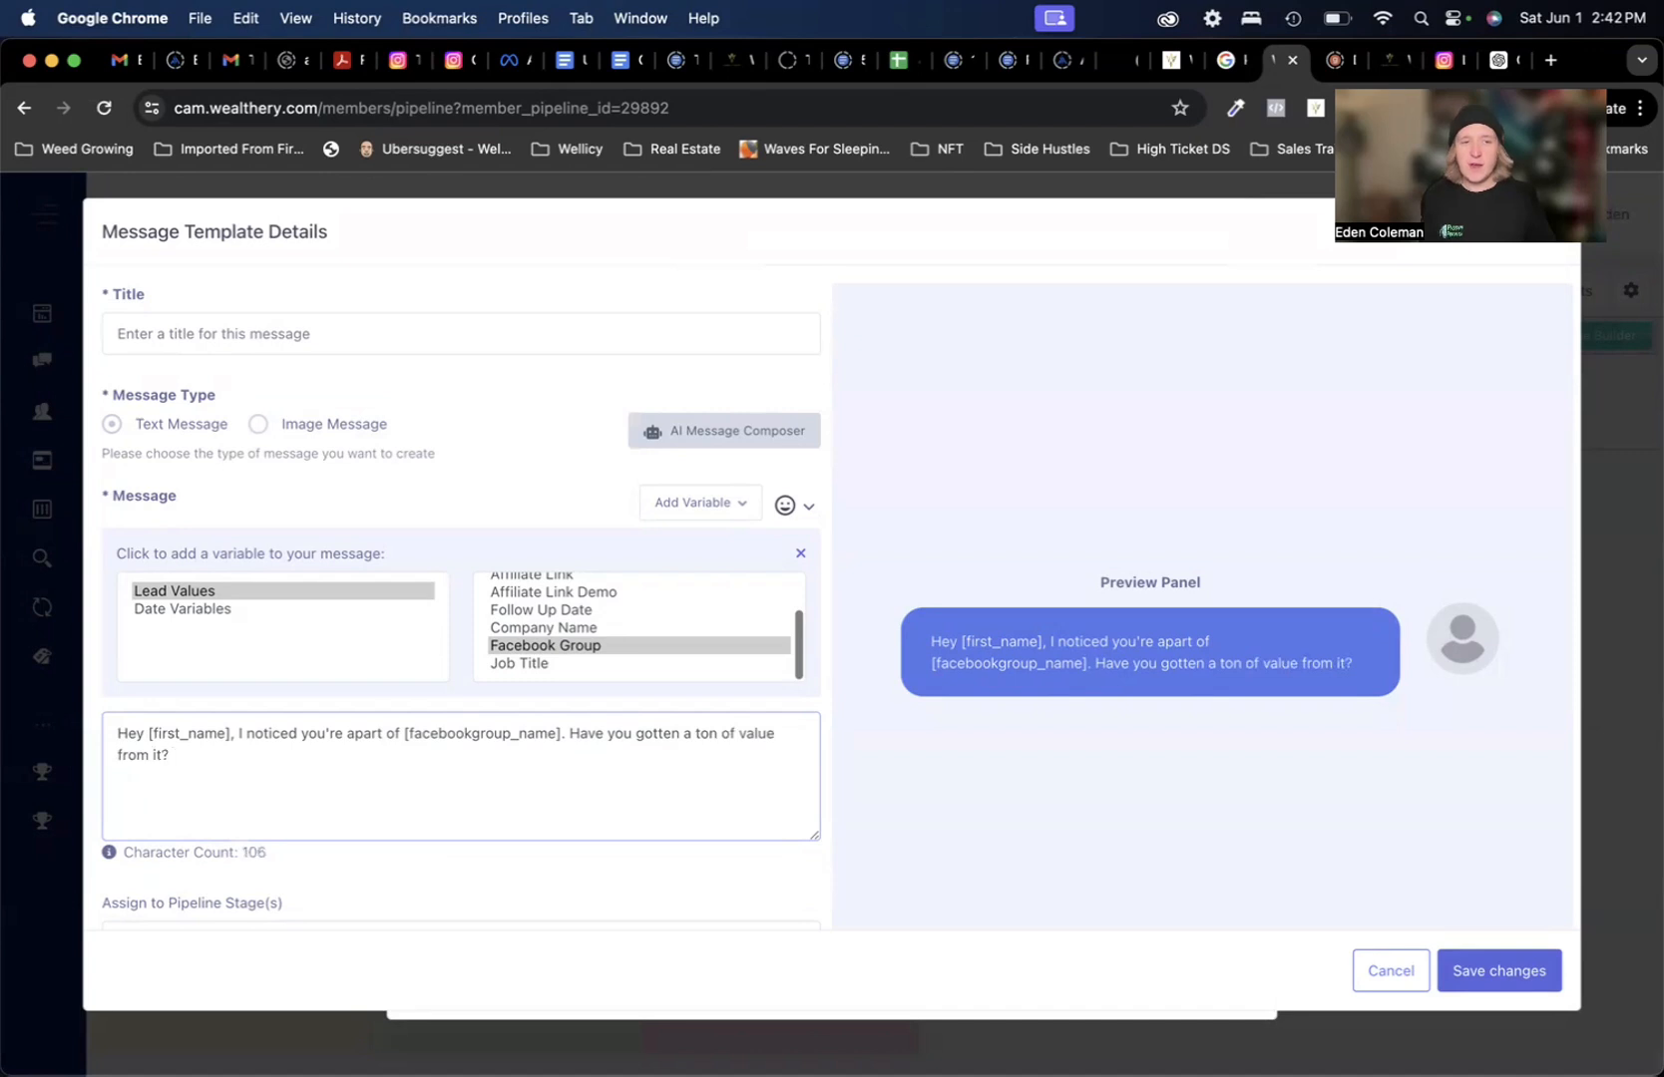
- Continue the message with "I haven't really since I've been apart of it, and that's why I've created this free group for pickleball fantatics"
type("I haven't really since")
type(" I've been ap")
type("art of it, ")
type("and that's wh")
type("y I've created ")
type("this free")
type(" pick")
key("BackSpace")
key("BackSpace")
key("BackSpace")
key("BackSpace")
type("group")
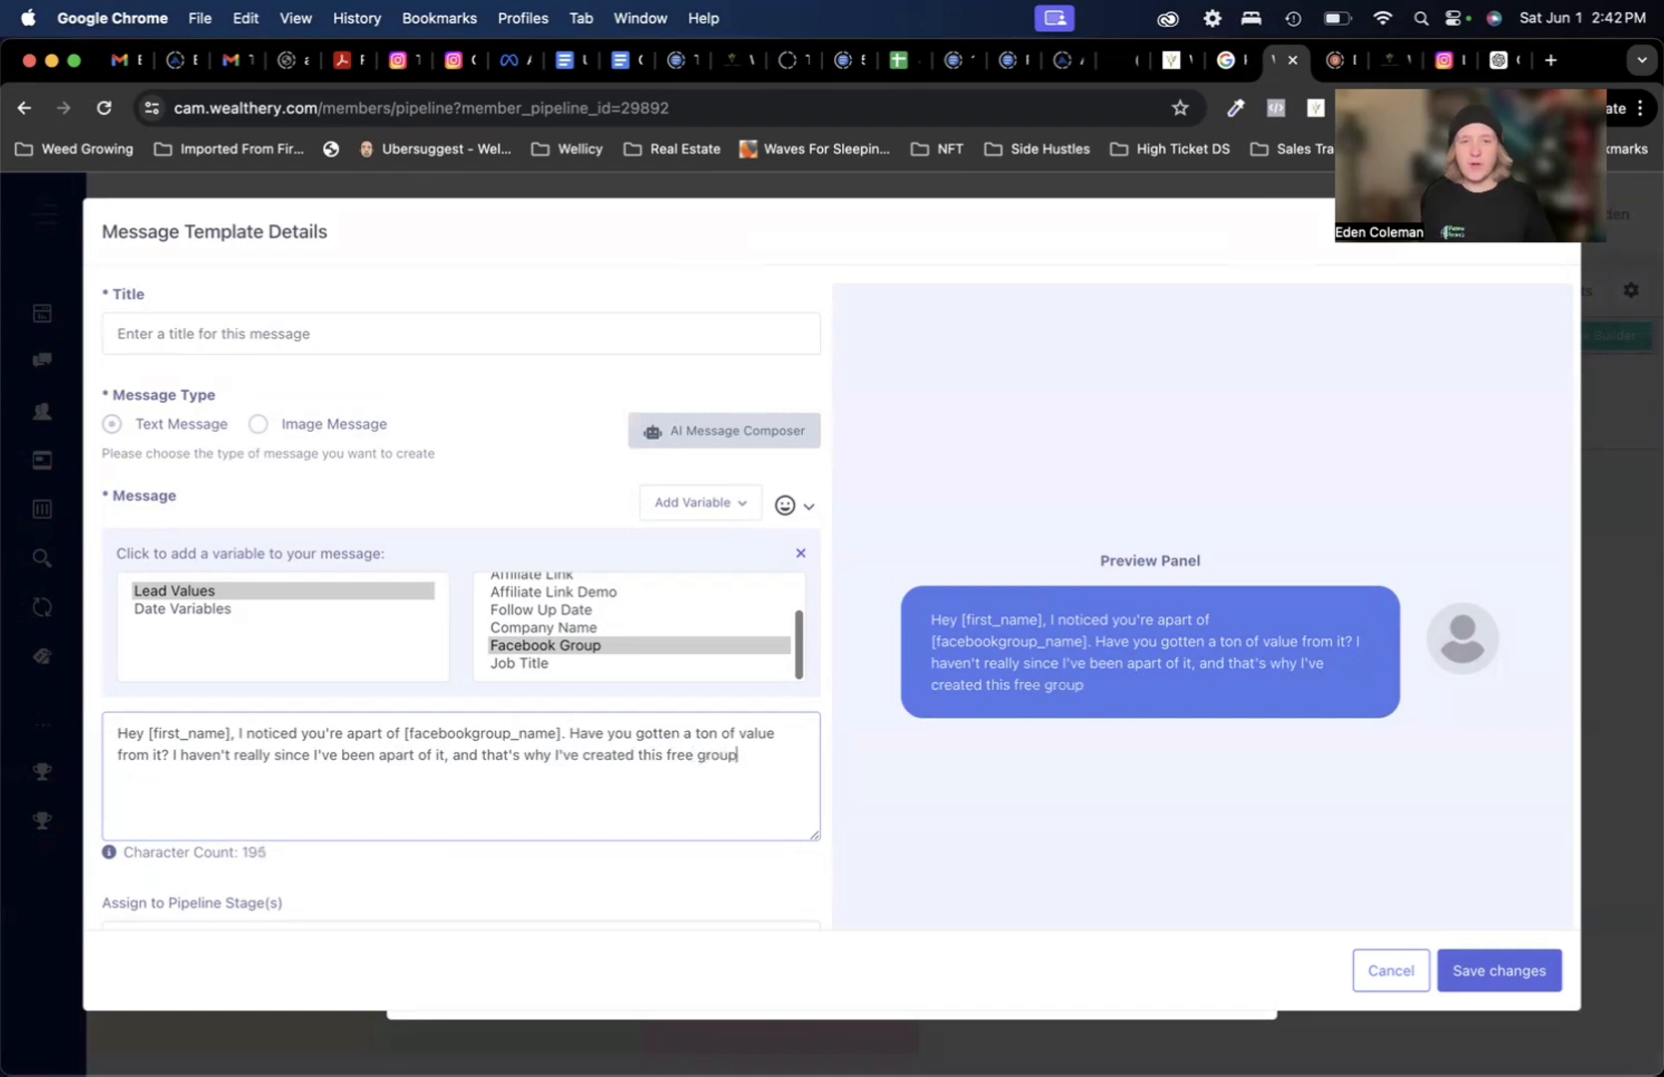
type(" for pickle")
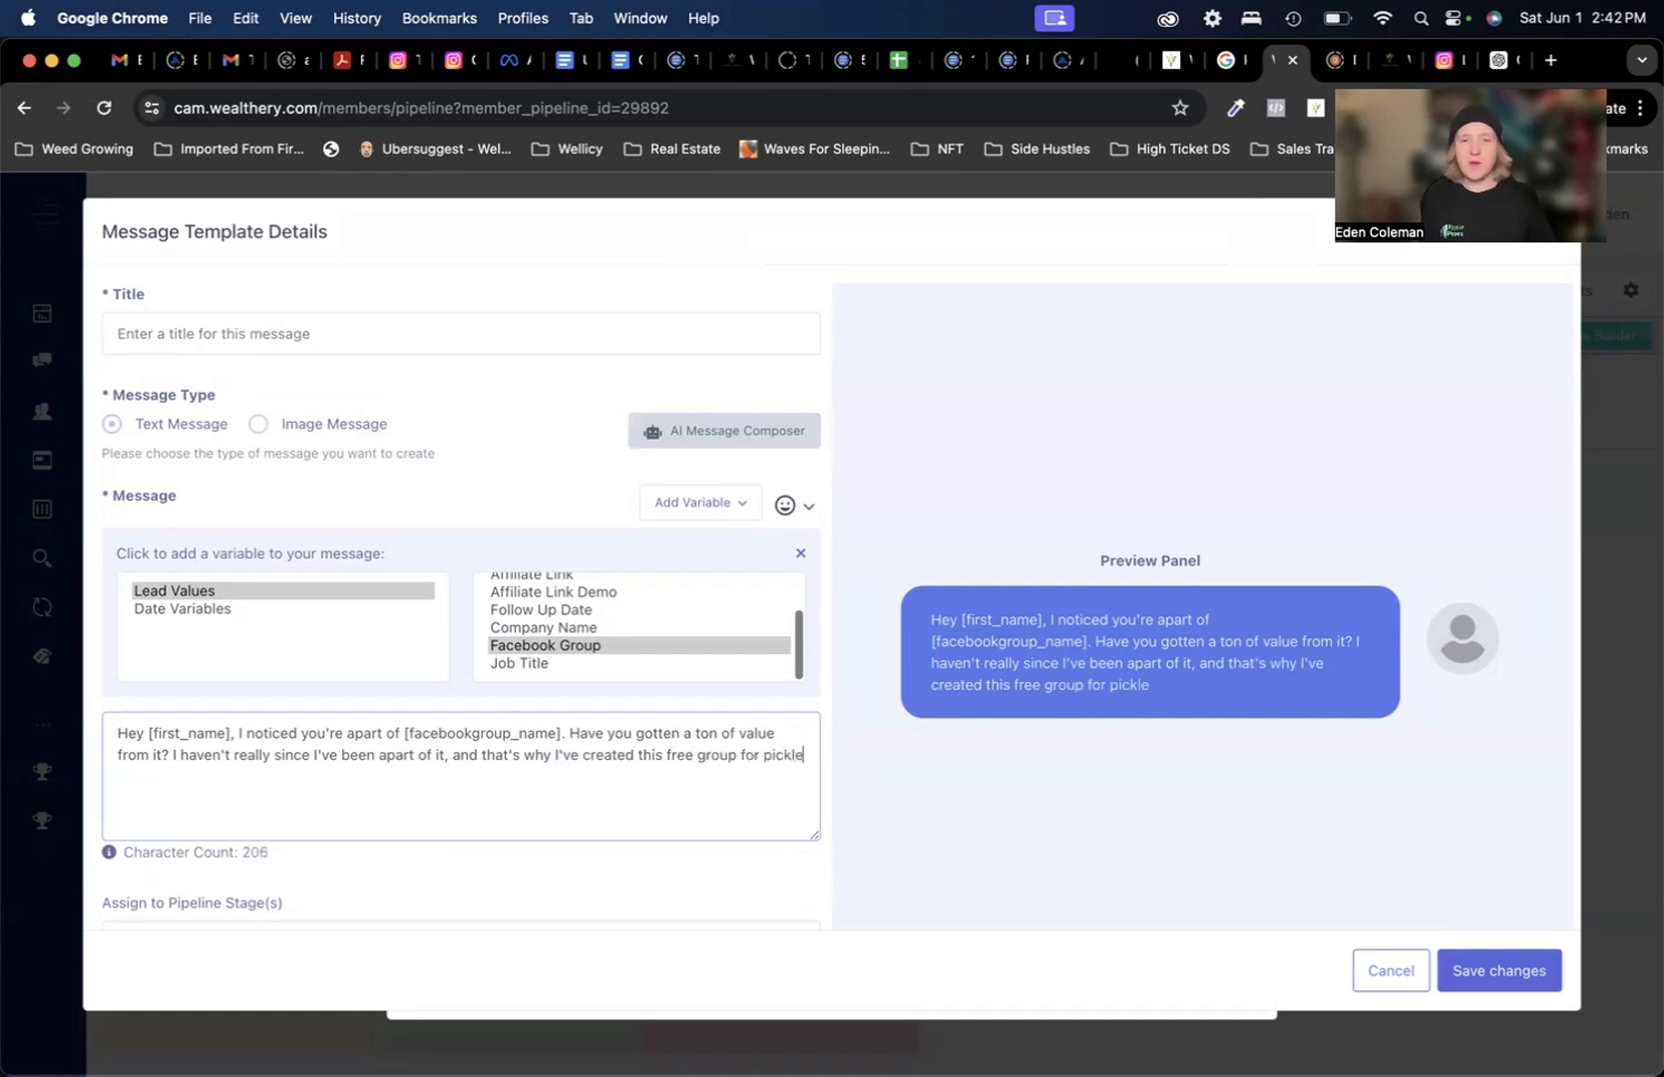
type("ball fantatics w")
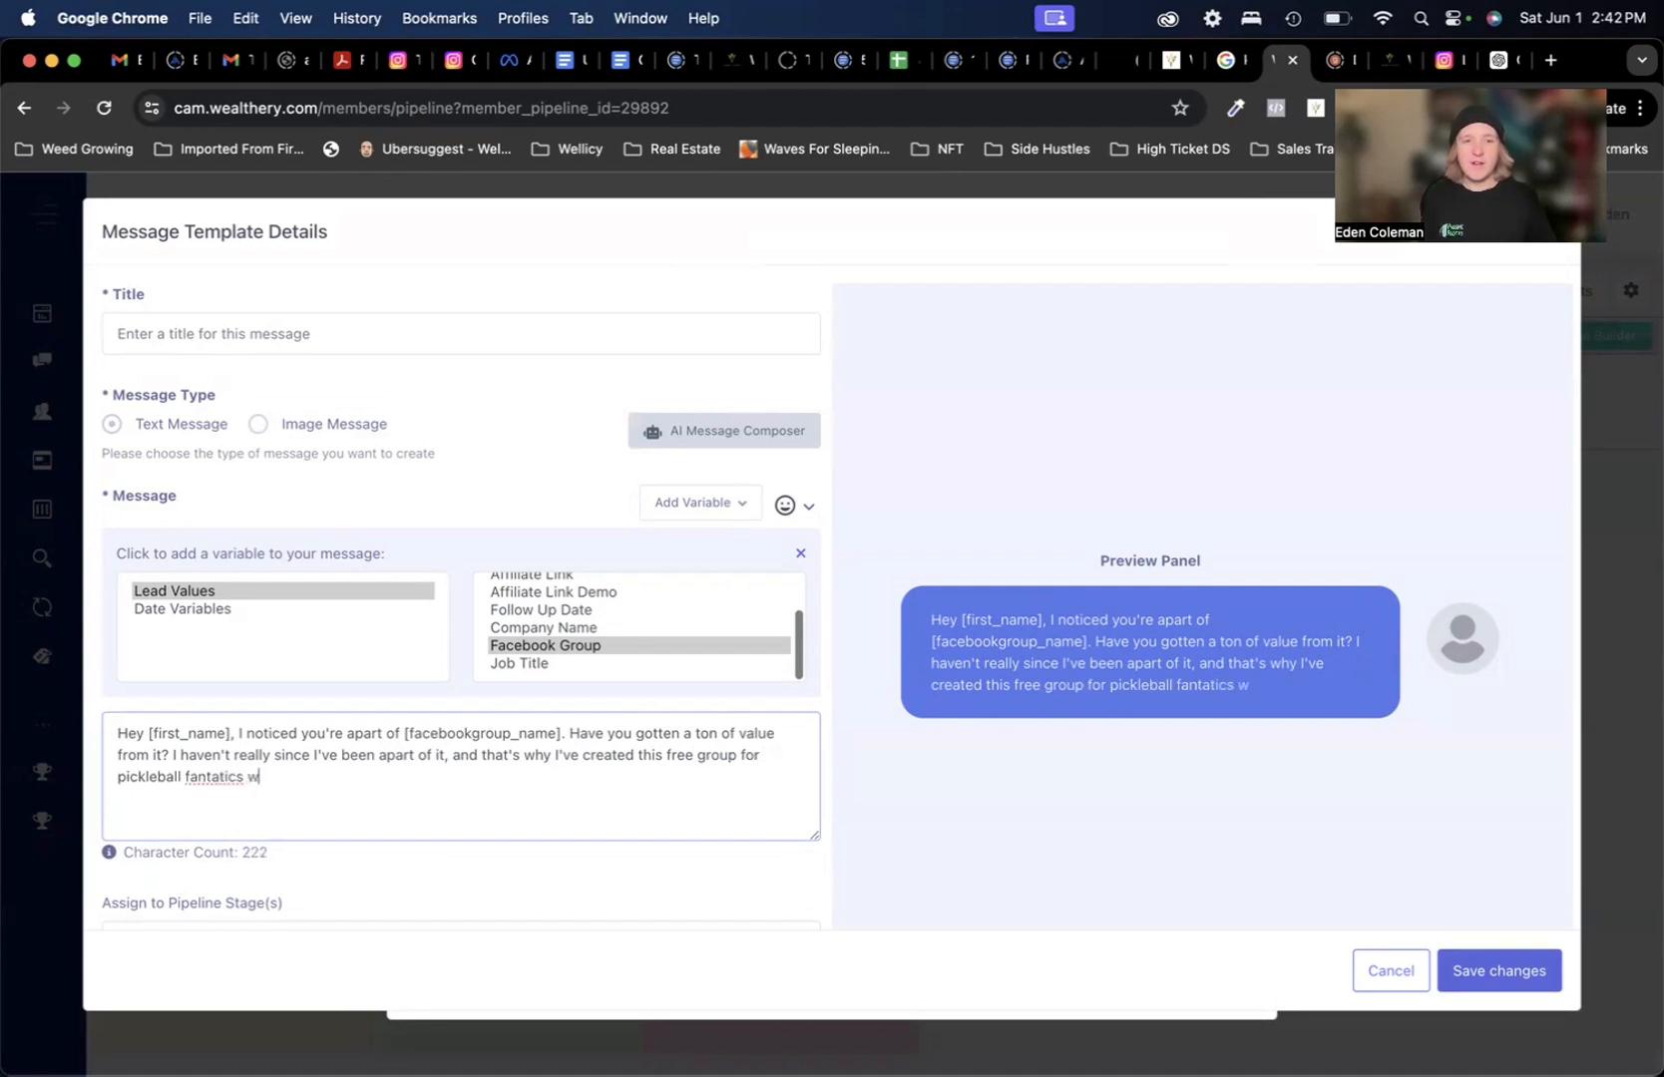
- Finish the message with "where I share trainings, tips, as well as offers to get your favorite pickleball products at a discounted price!"
type("I share trainings")
key("BackSpace")
type(", t")
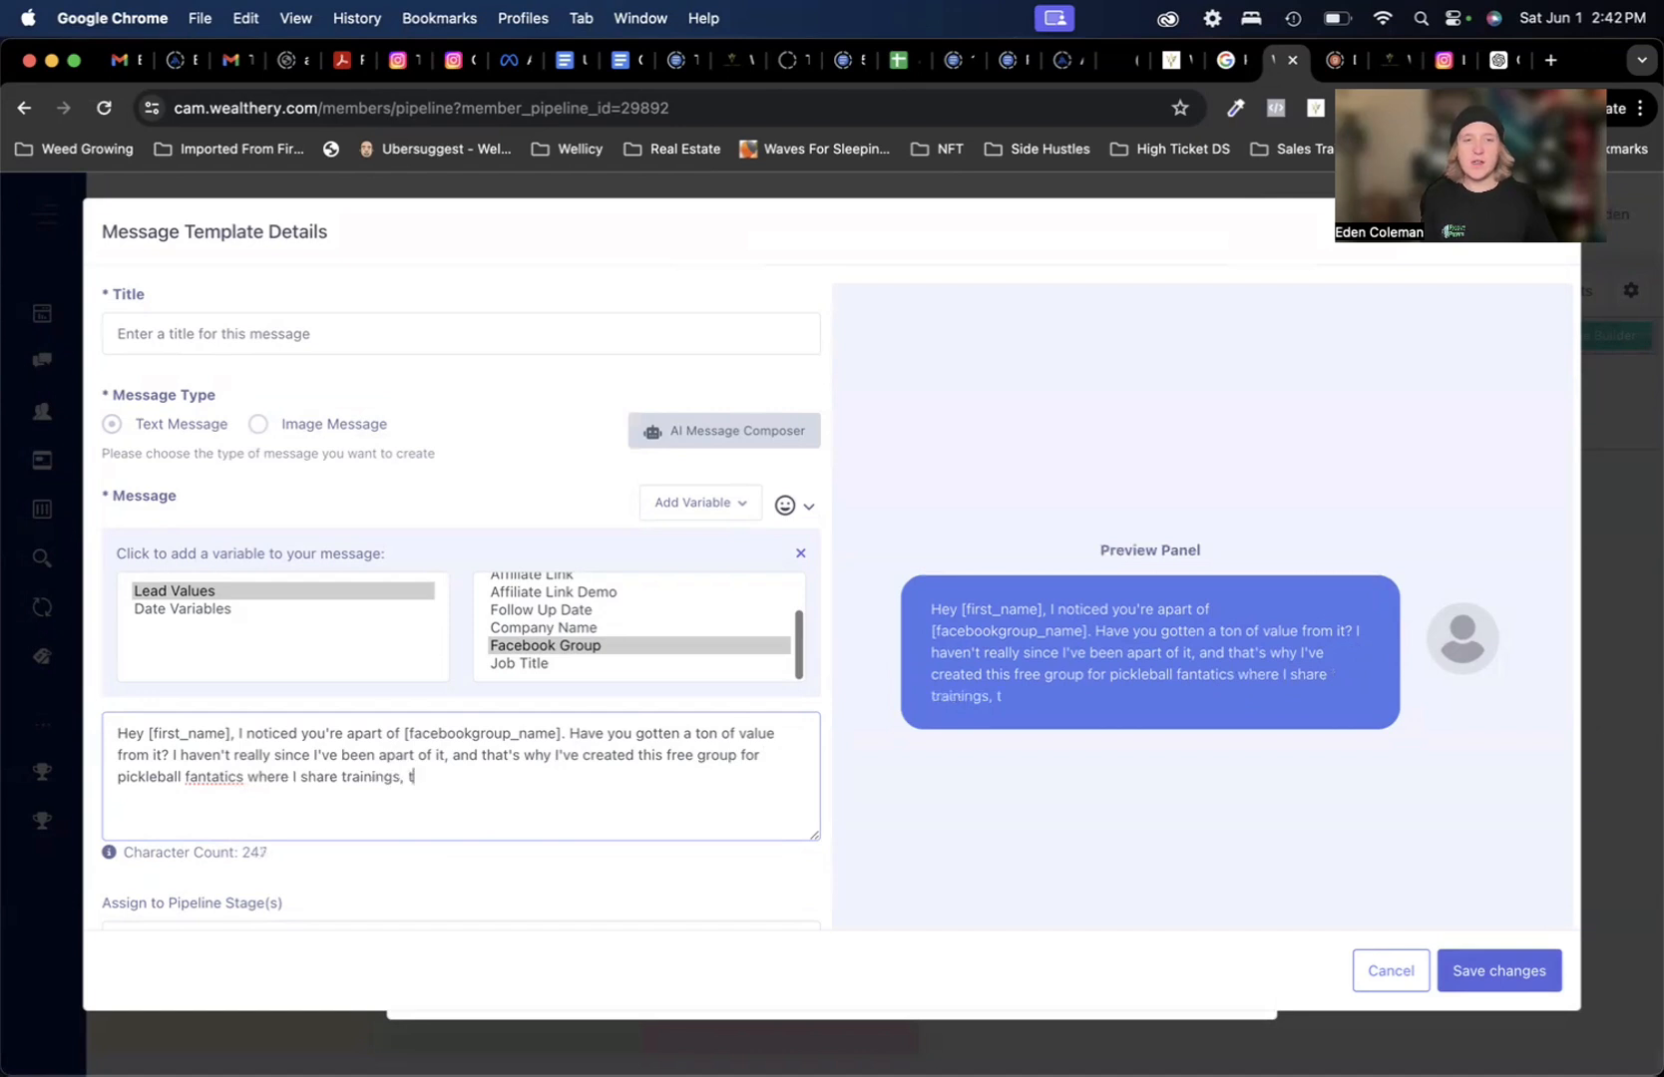
type("ips, as well s")
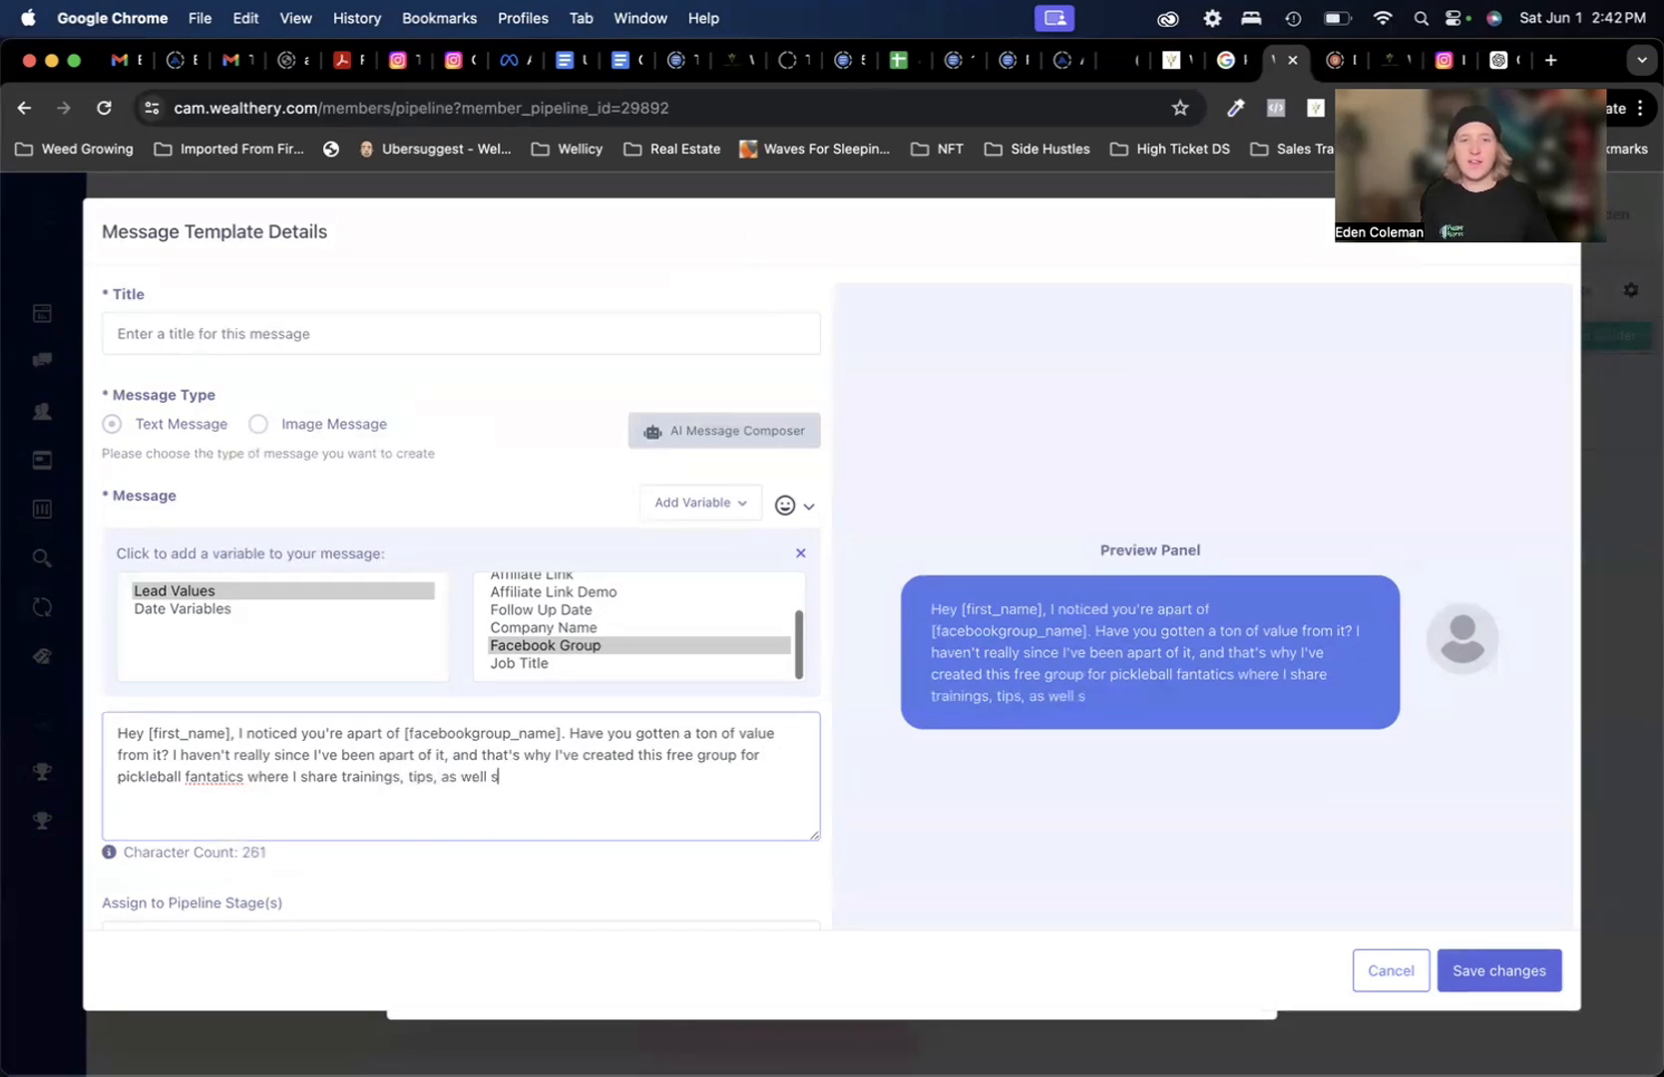
key("BackSpace")
type("as well asoffers to get your favorite pickleball pro")
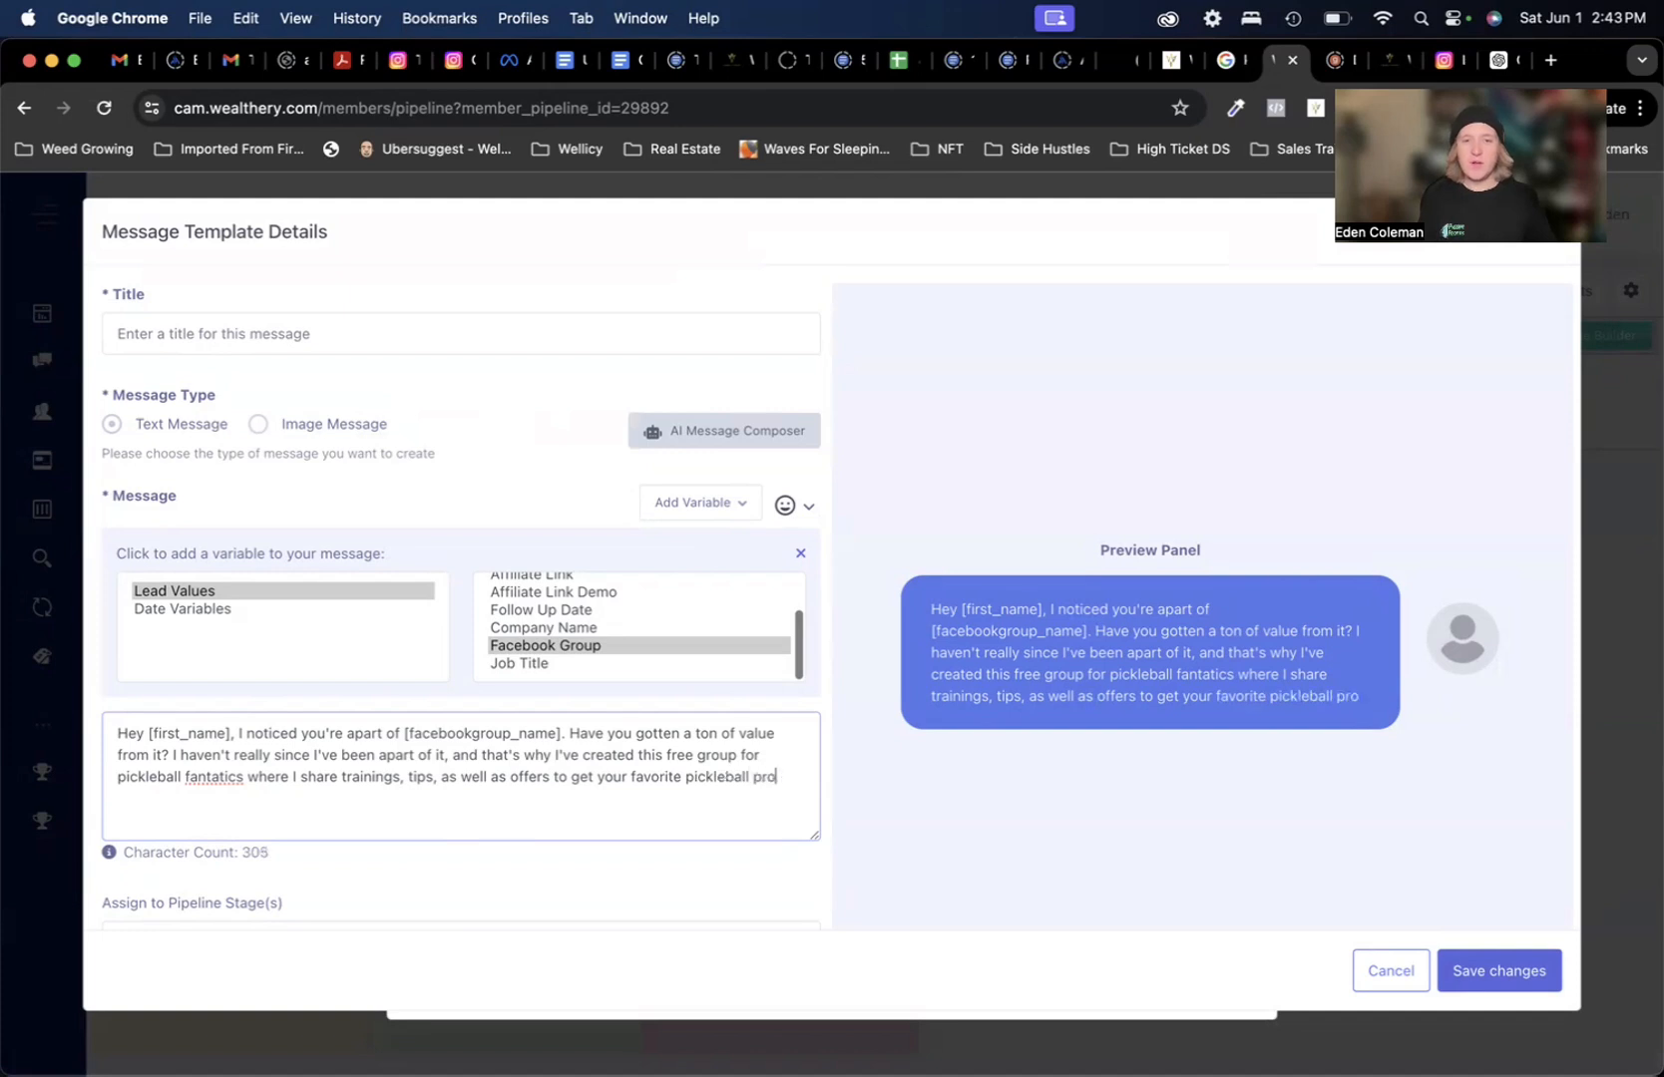
type("udcts at a discounted price!")
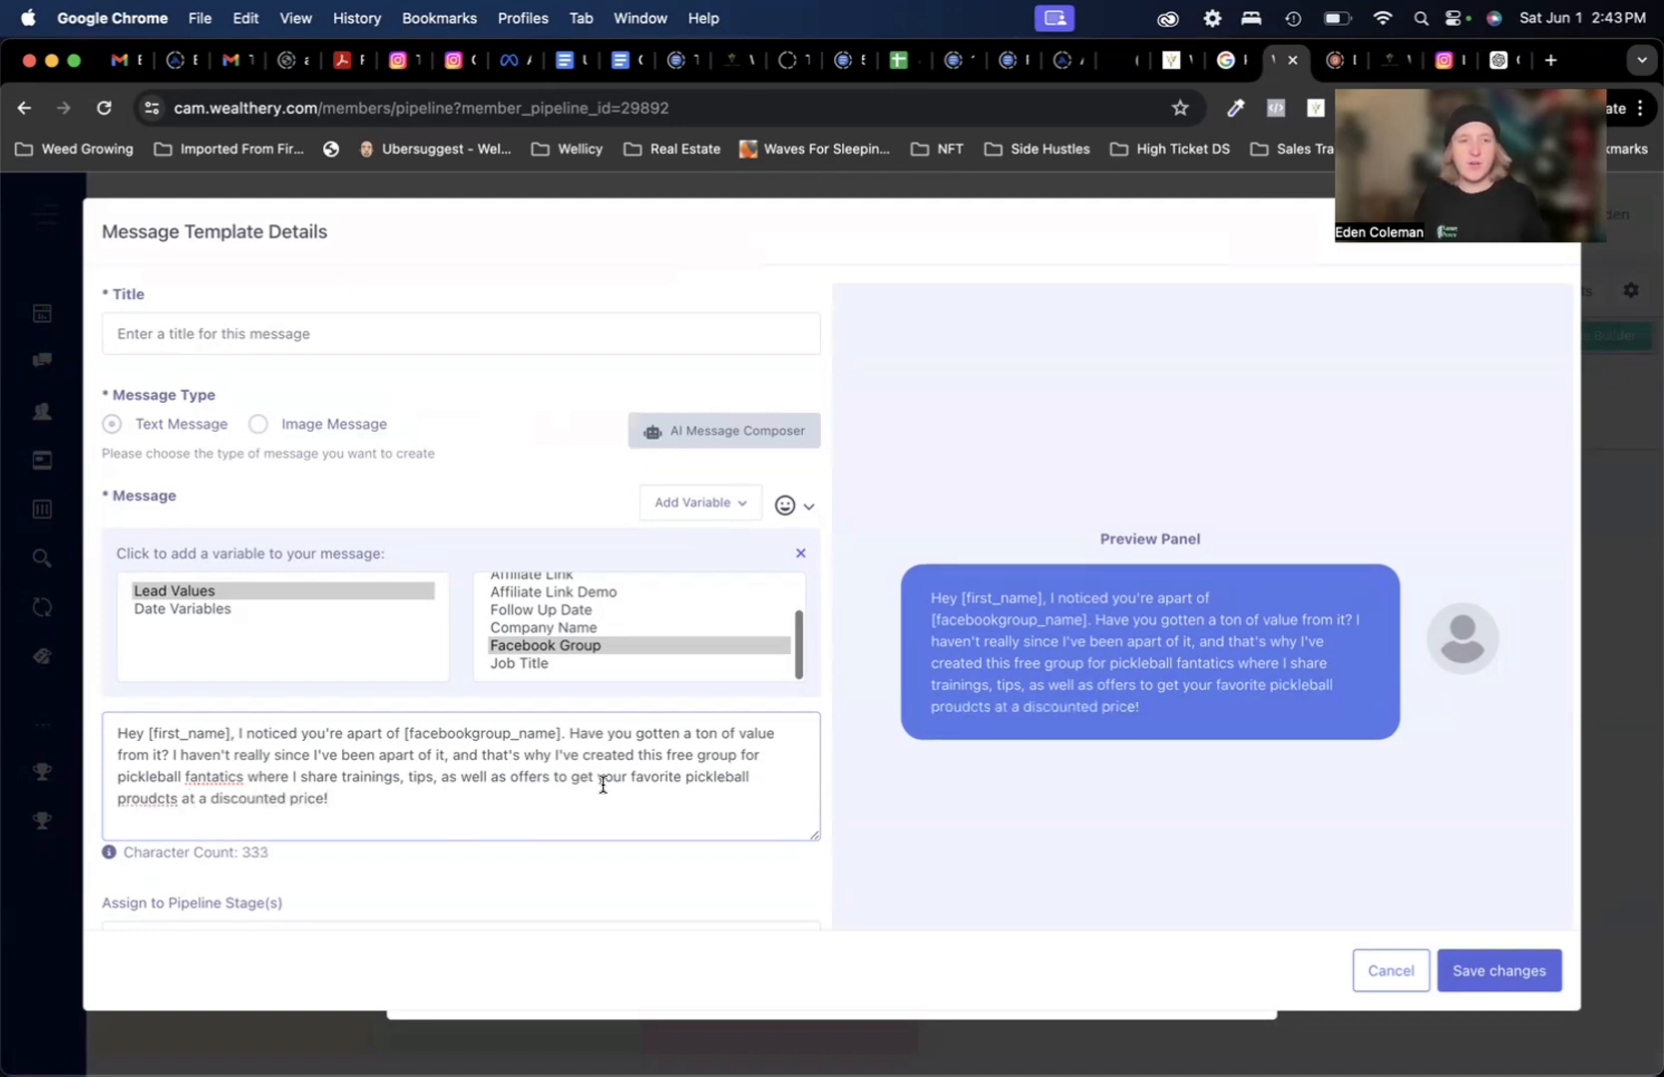
right_click(132, 792)
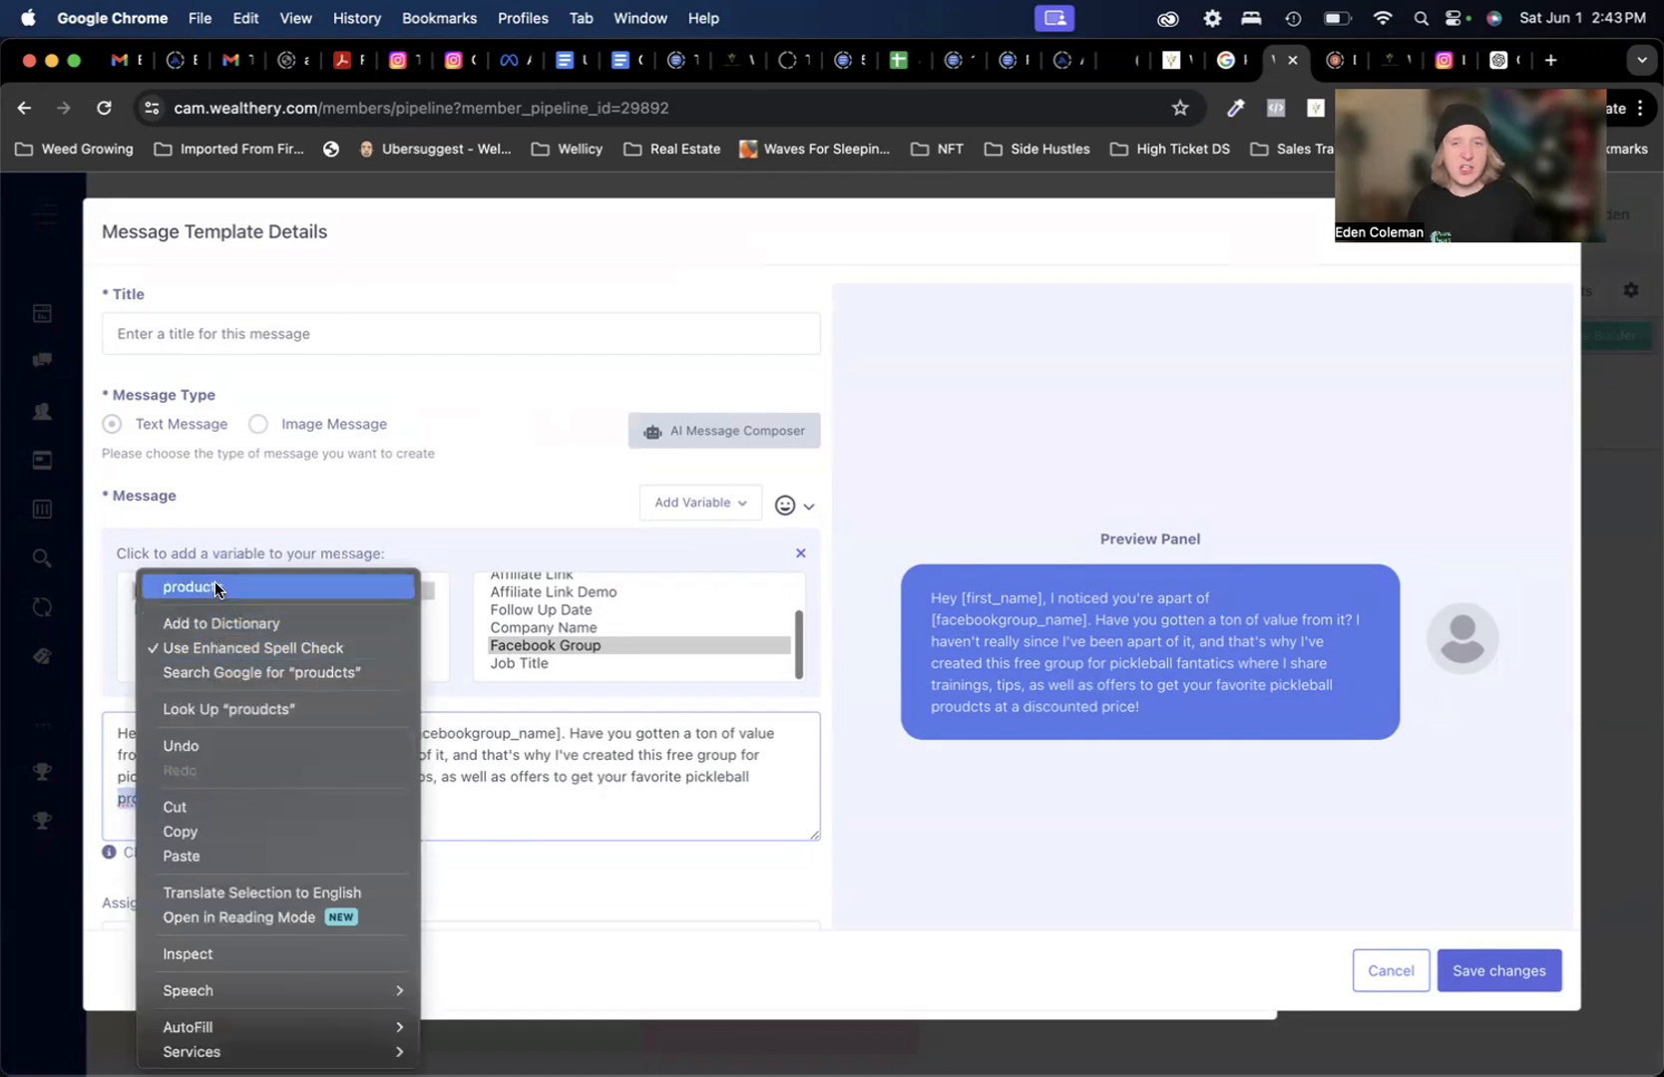
left_click(216, 589)
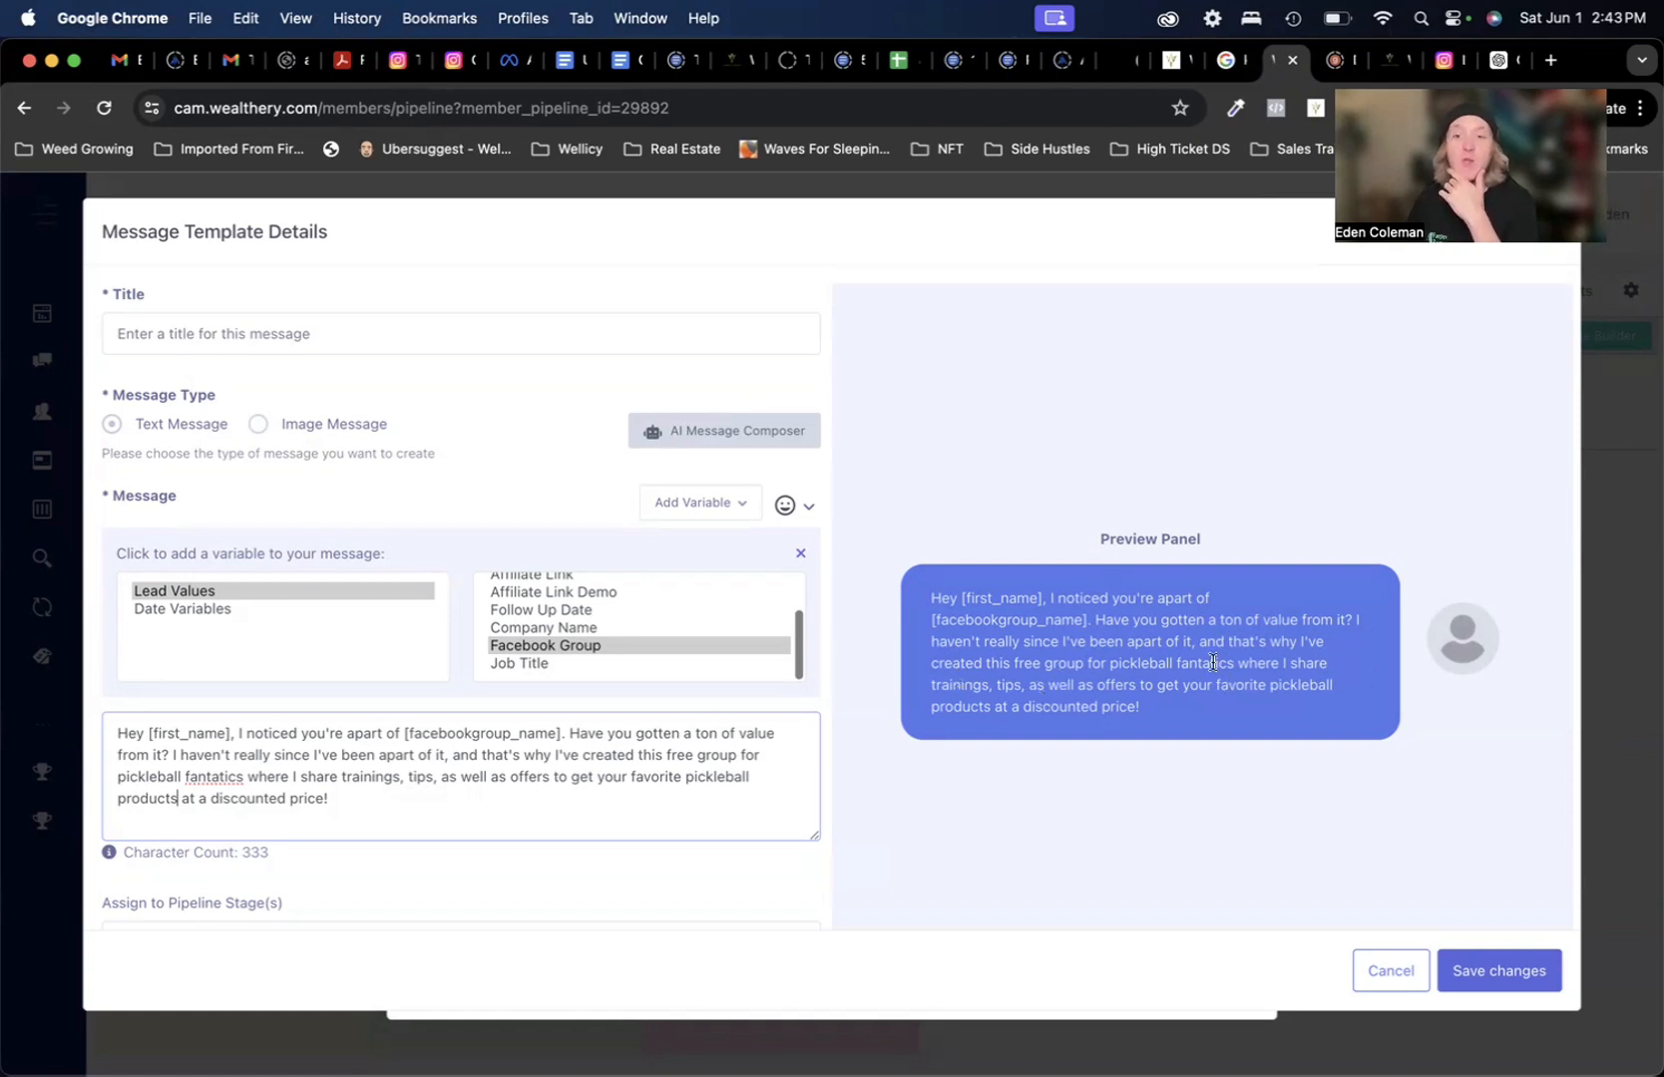
- Add a separate closing paragraph to the message reading "Join the group here: add your group link here"
left_click(361, 802)
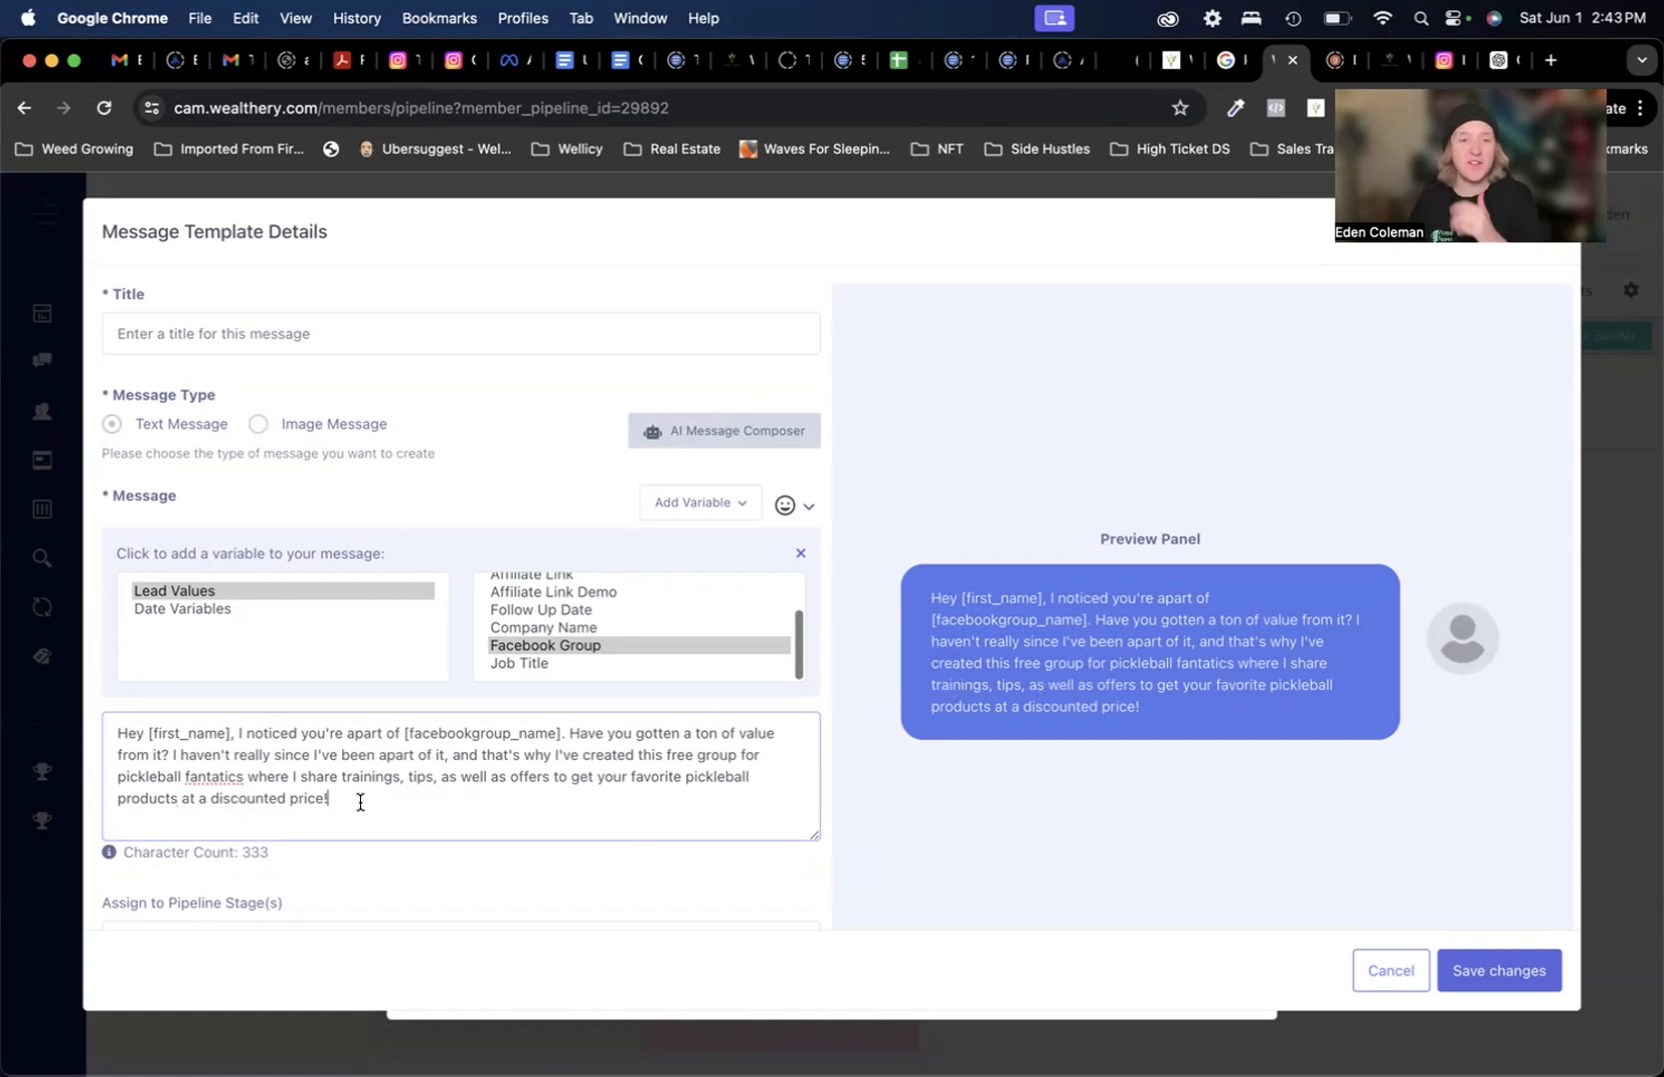
key("Return")
key("Return")
type("Jo")
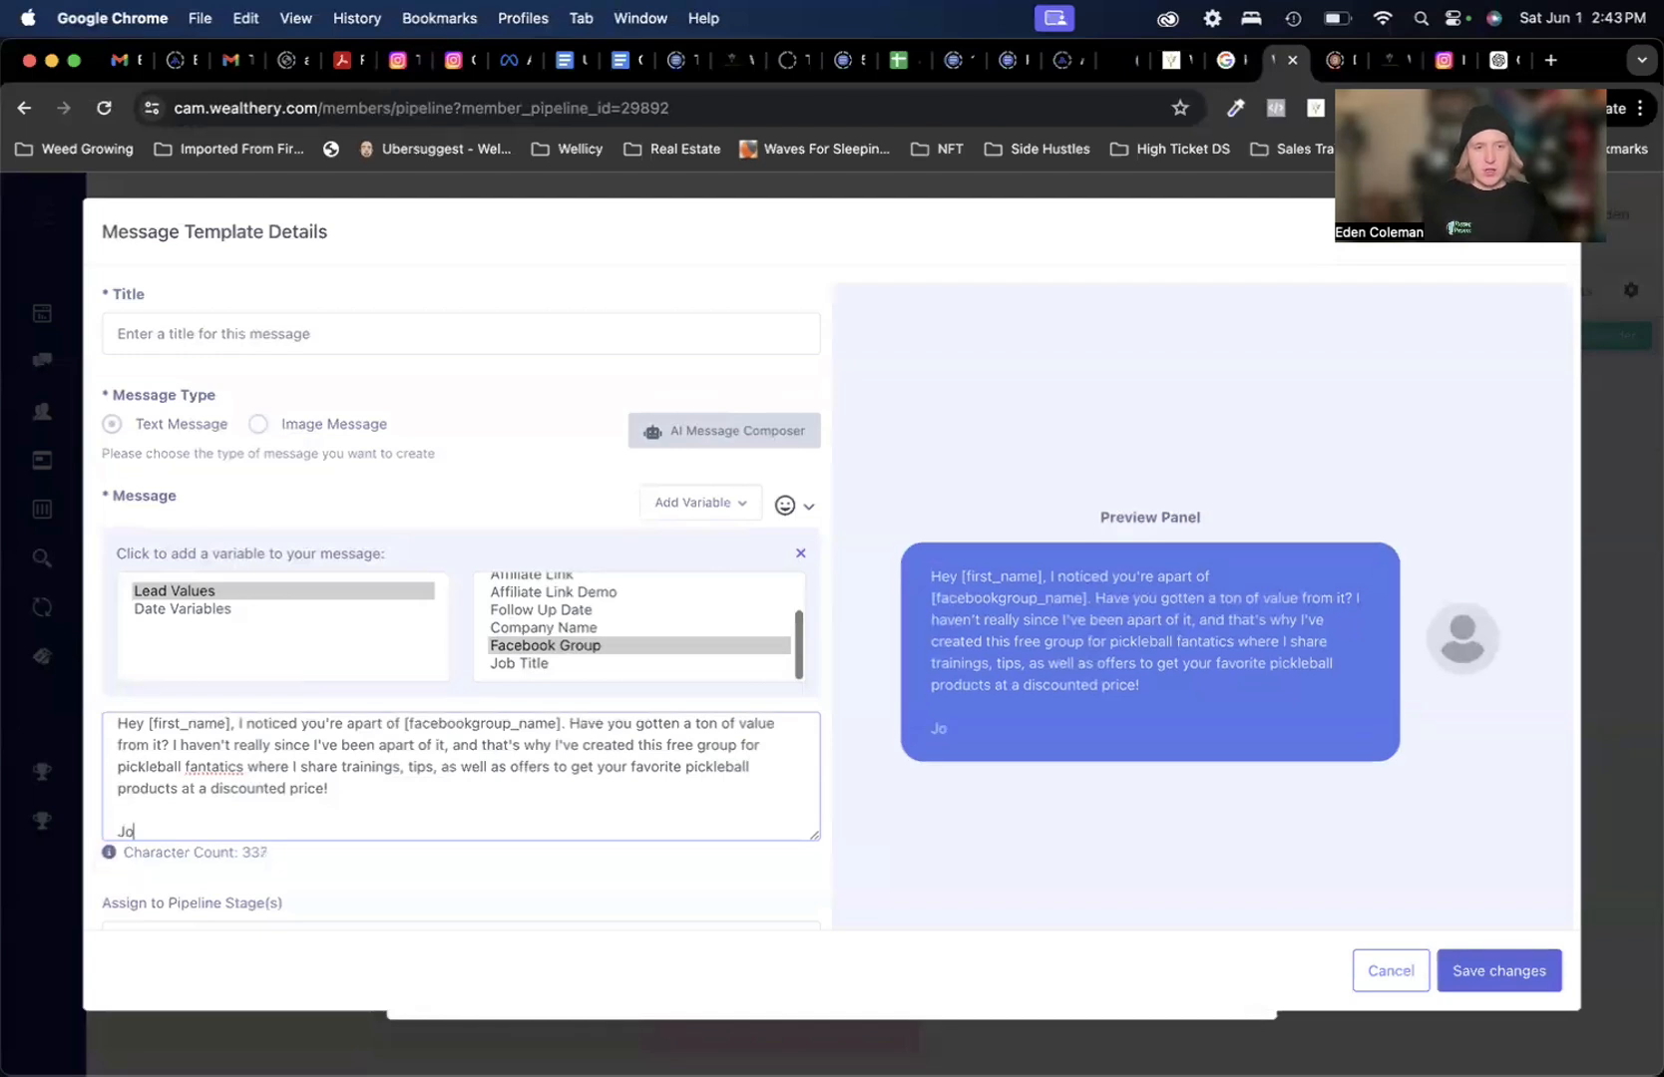
type("in the group here")
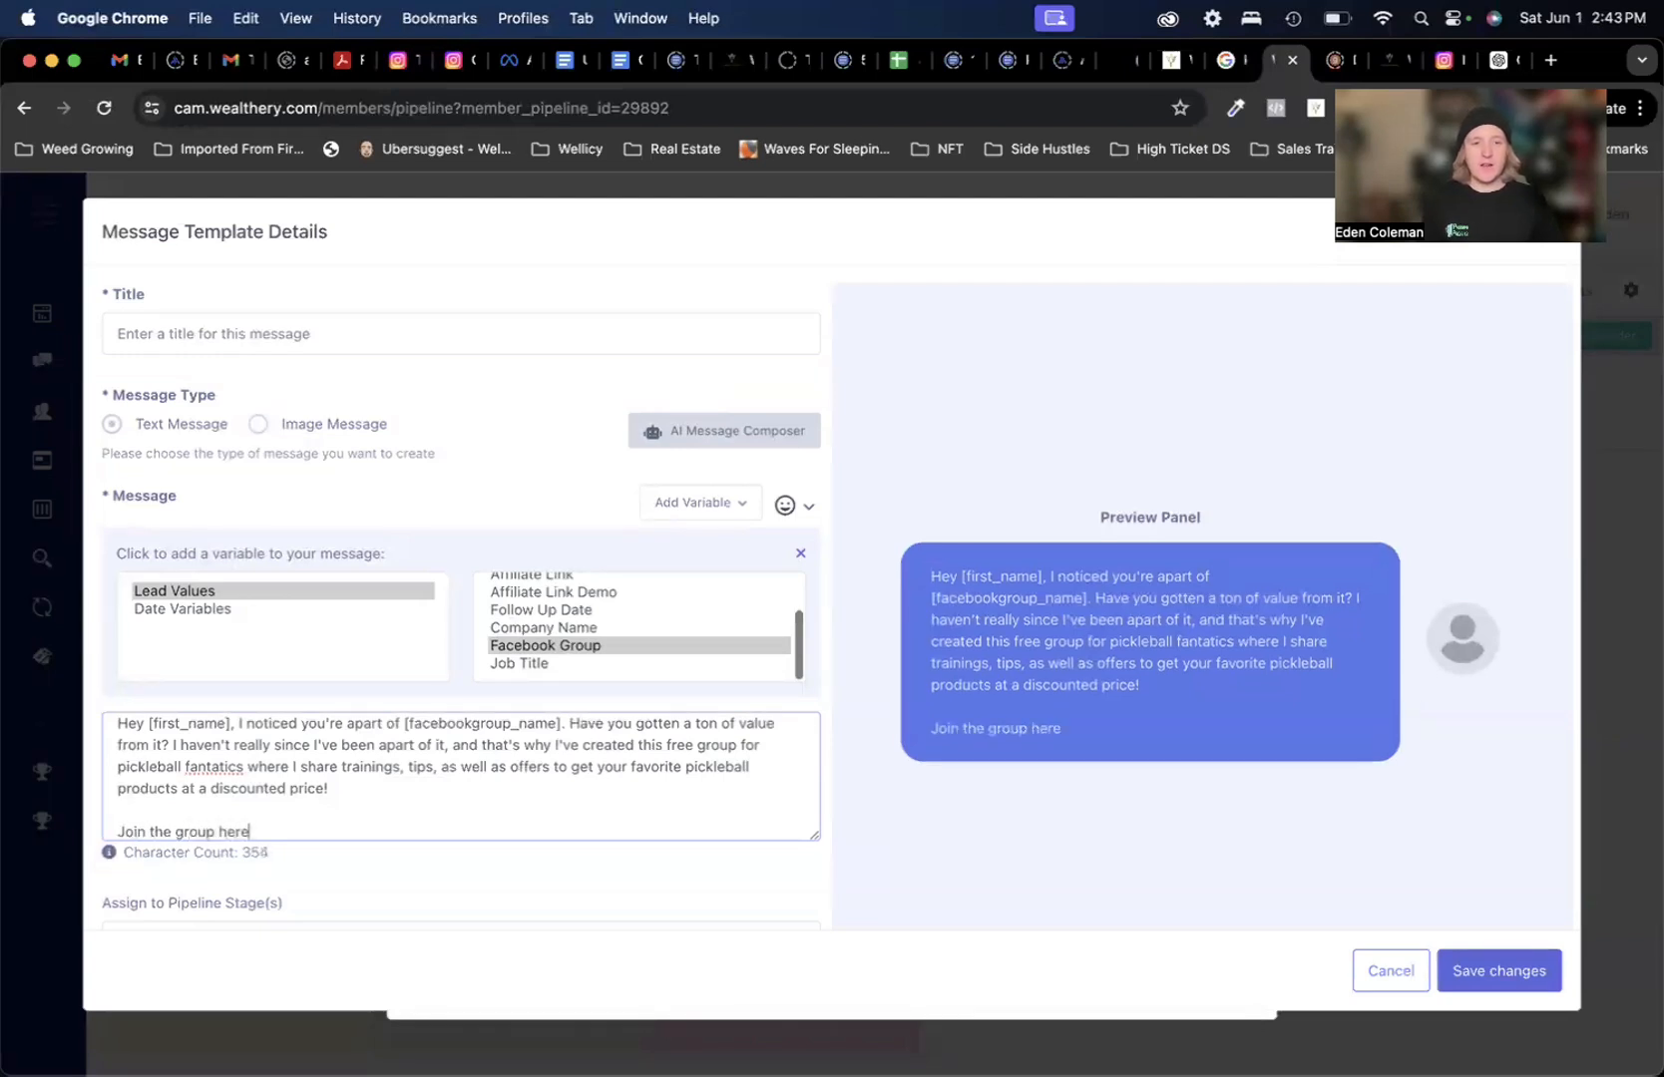
type(": add your")
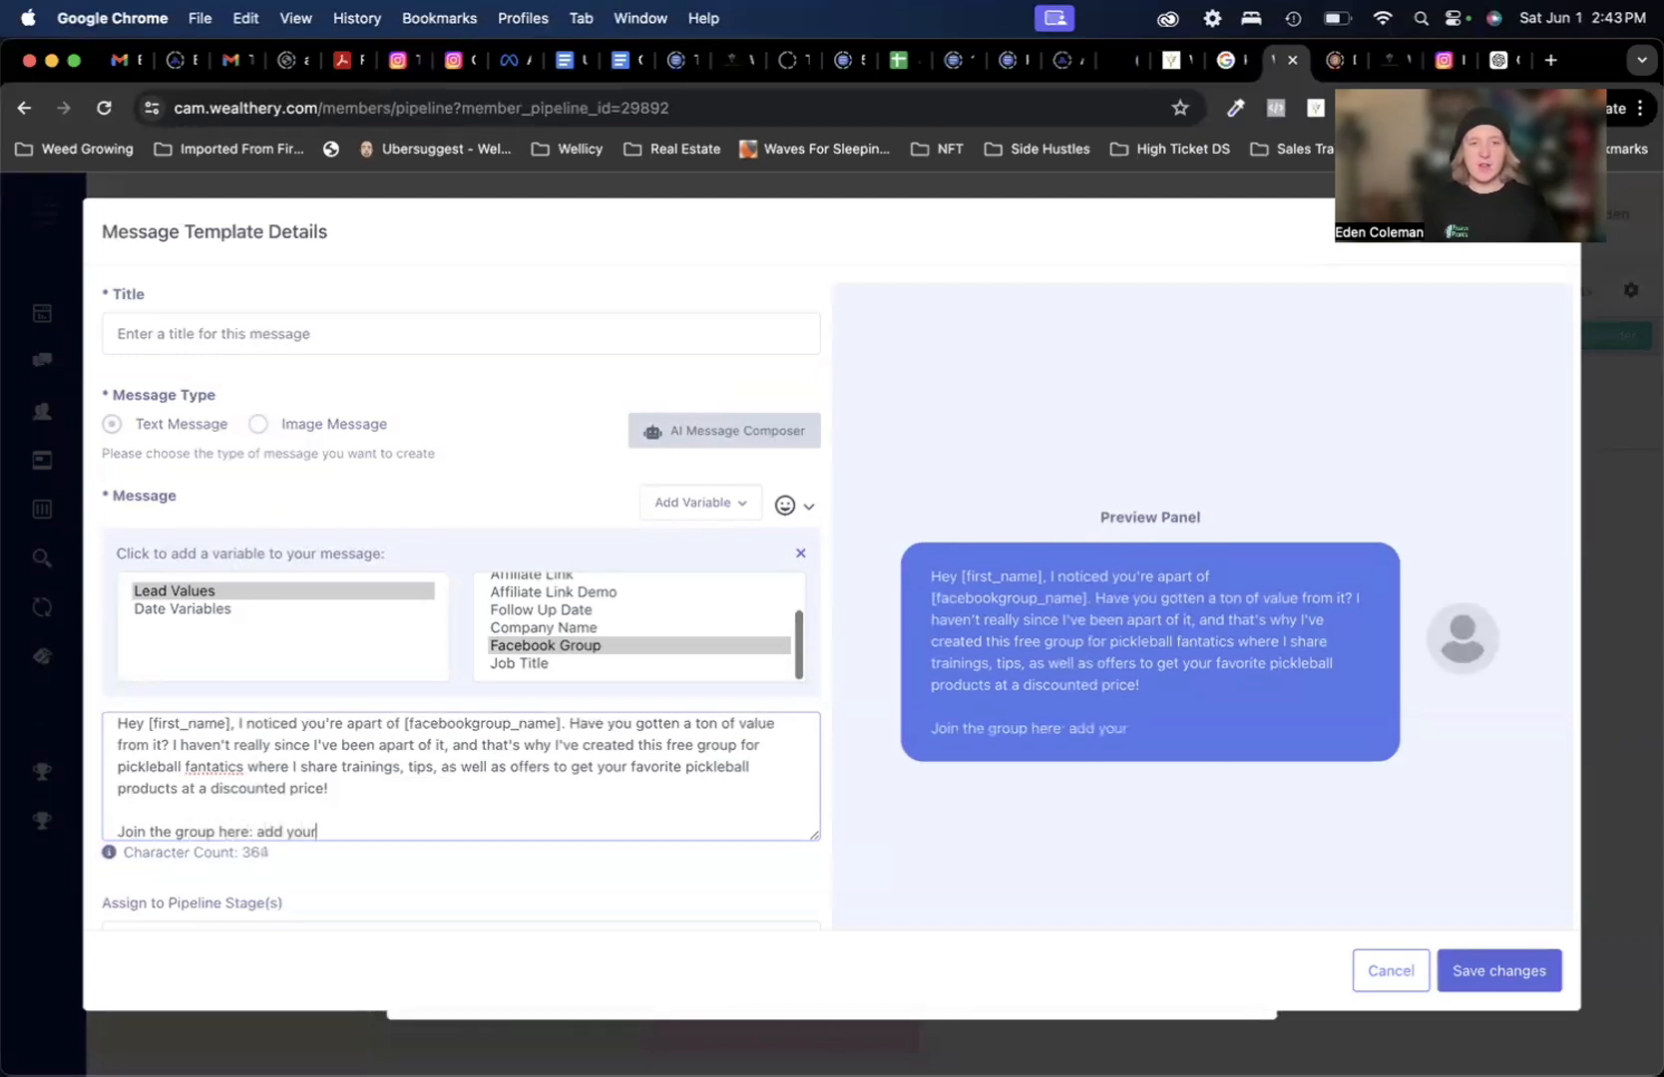
type(" group link here")
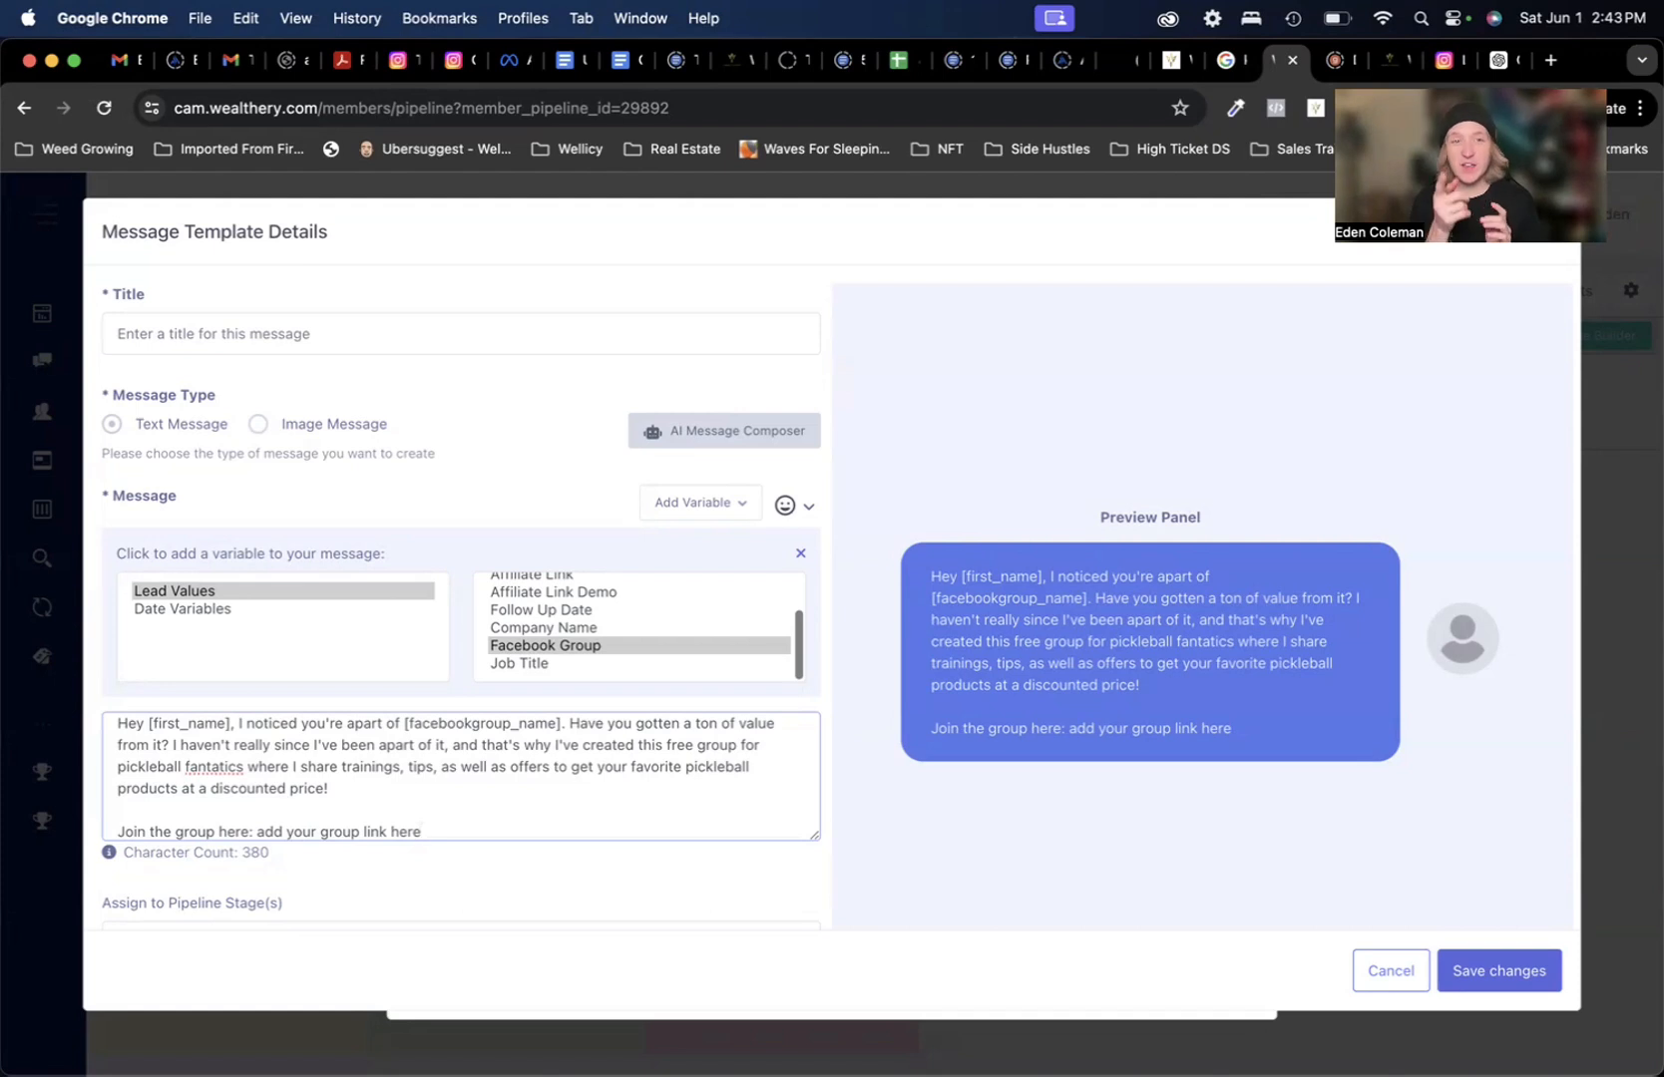
- Title the message template "pickleball example"
left_click(1476, 972)
left_click(354, 331)
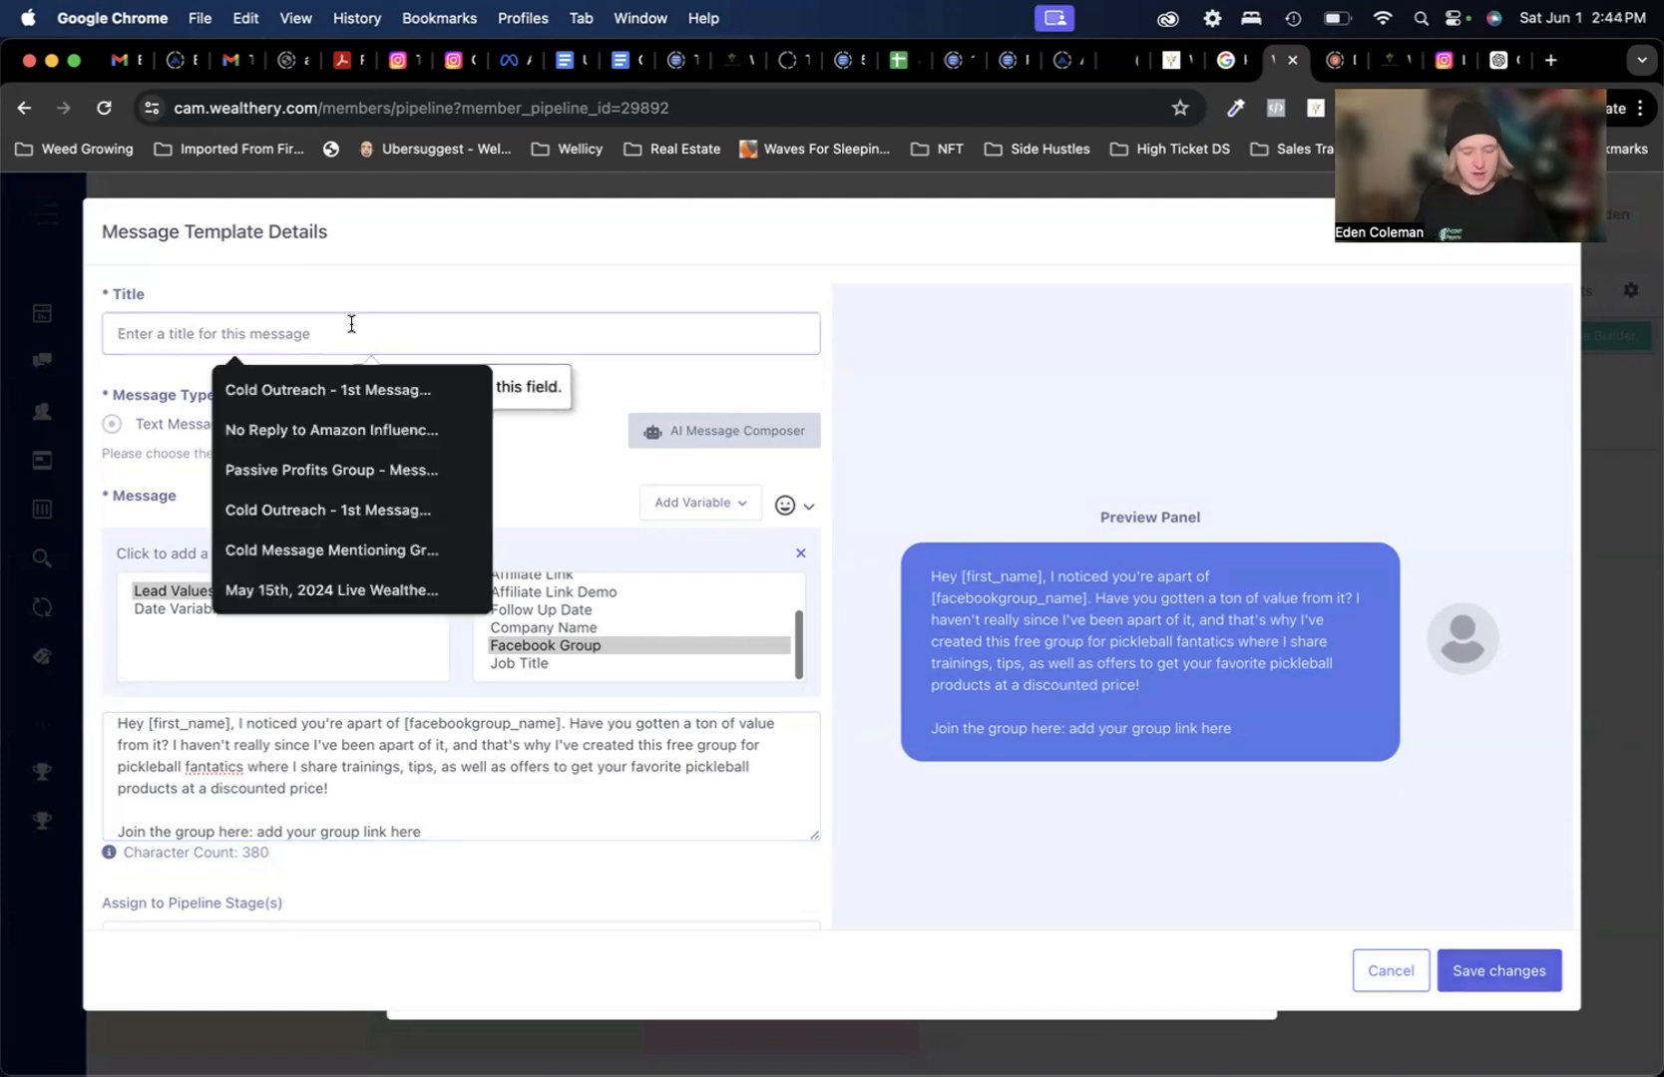
type("pickleball")
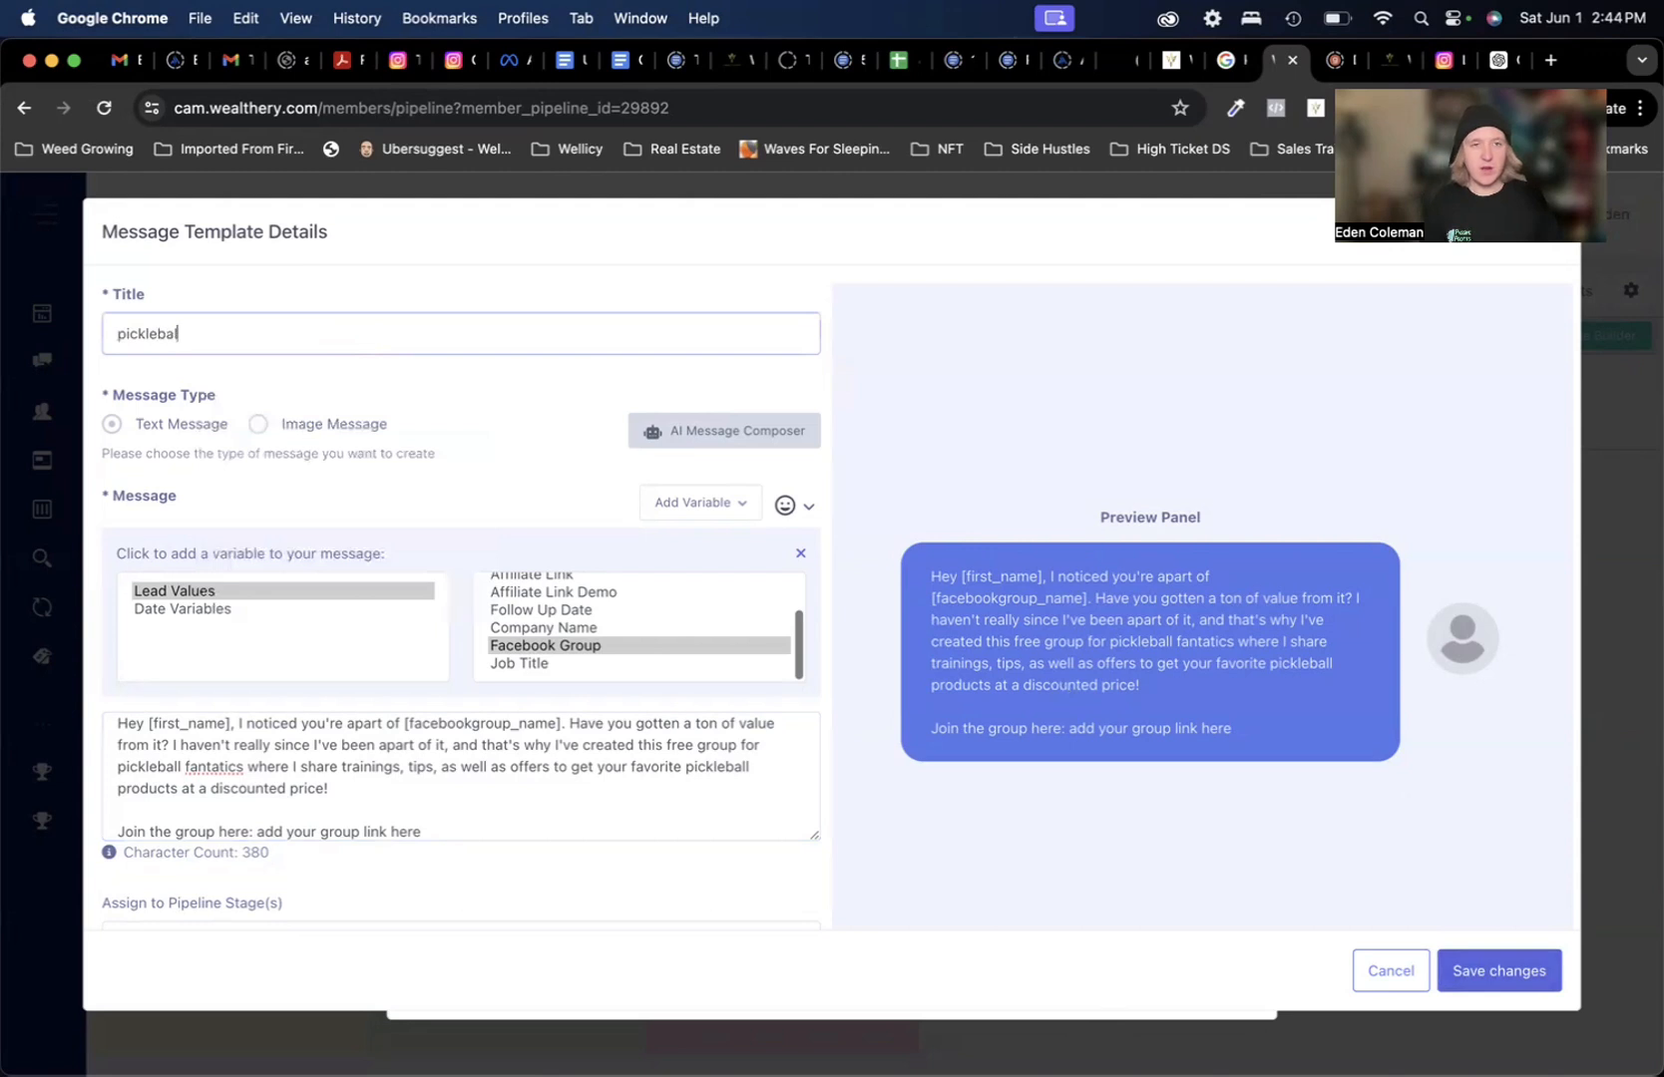
type(" example")
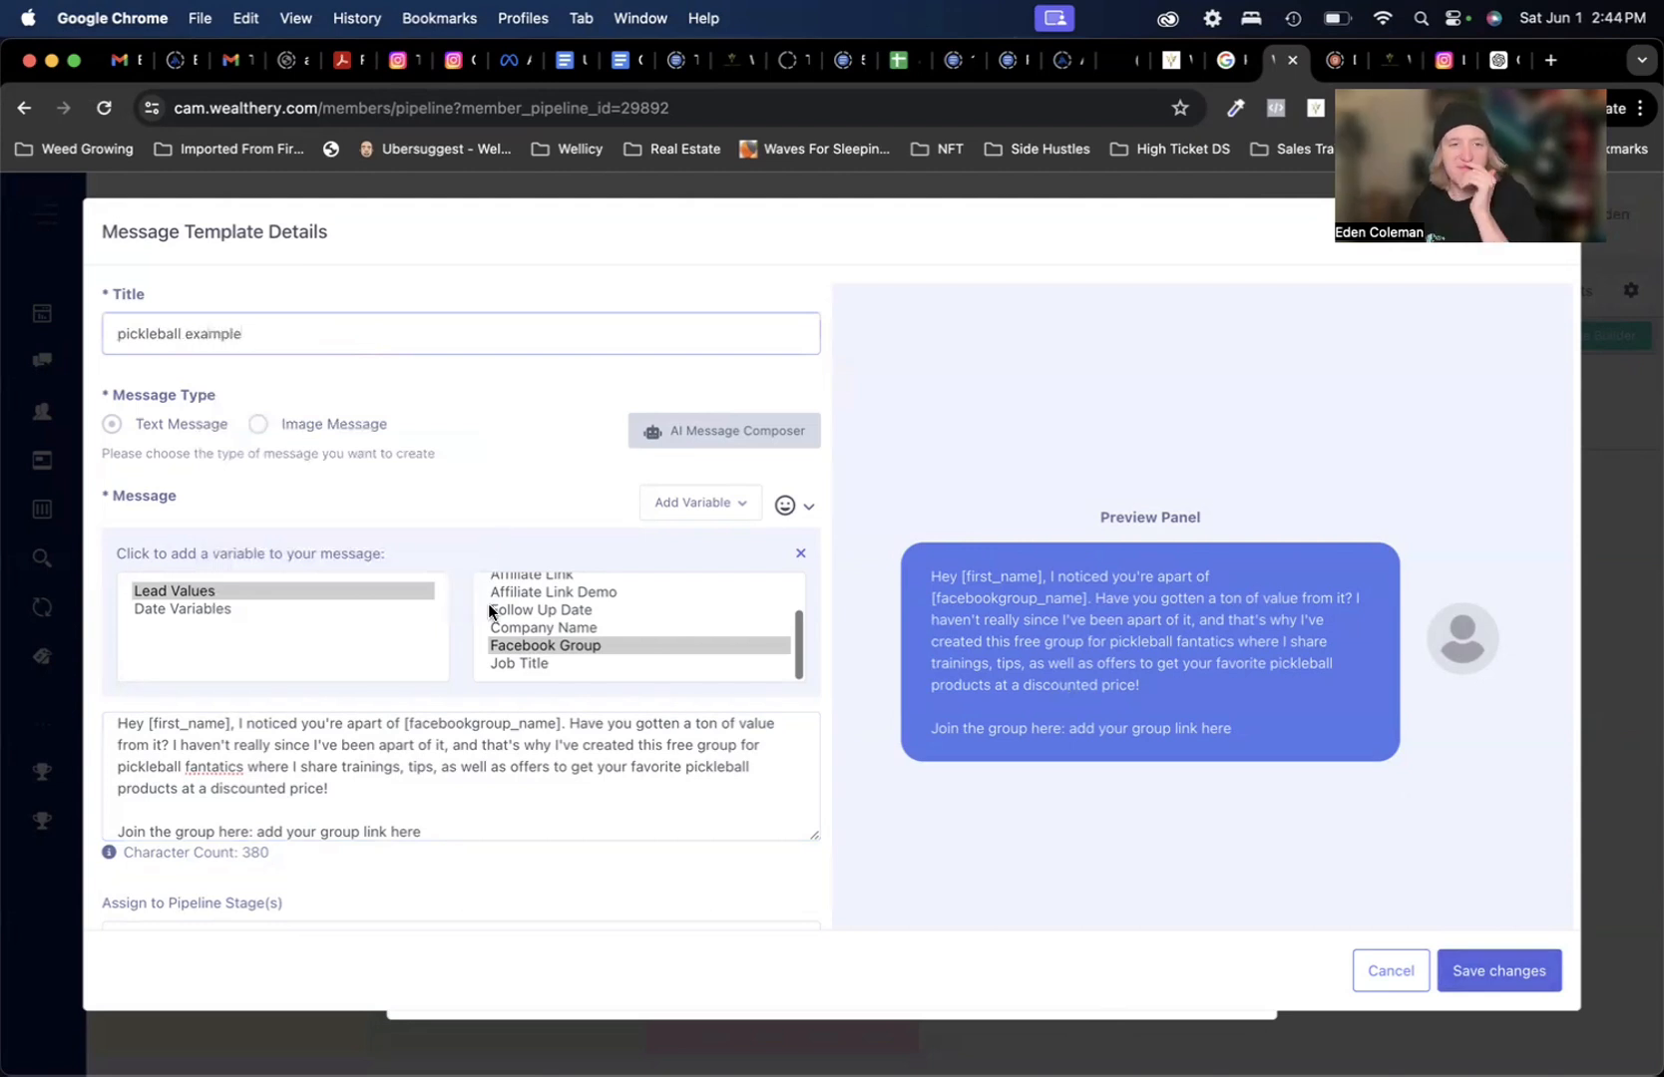
- Look through the pipeline stages the template can be assigned to, including those of the Wealthery Reach Training Pipeline
scroll(531, 763, "down", 1)
scroll(557, 861, "down", 3)
left_click(516, 859)
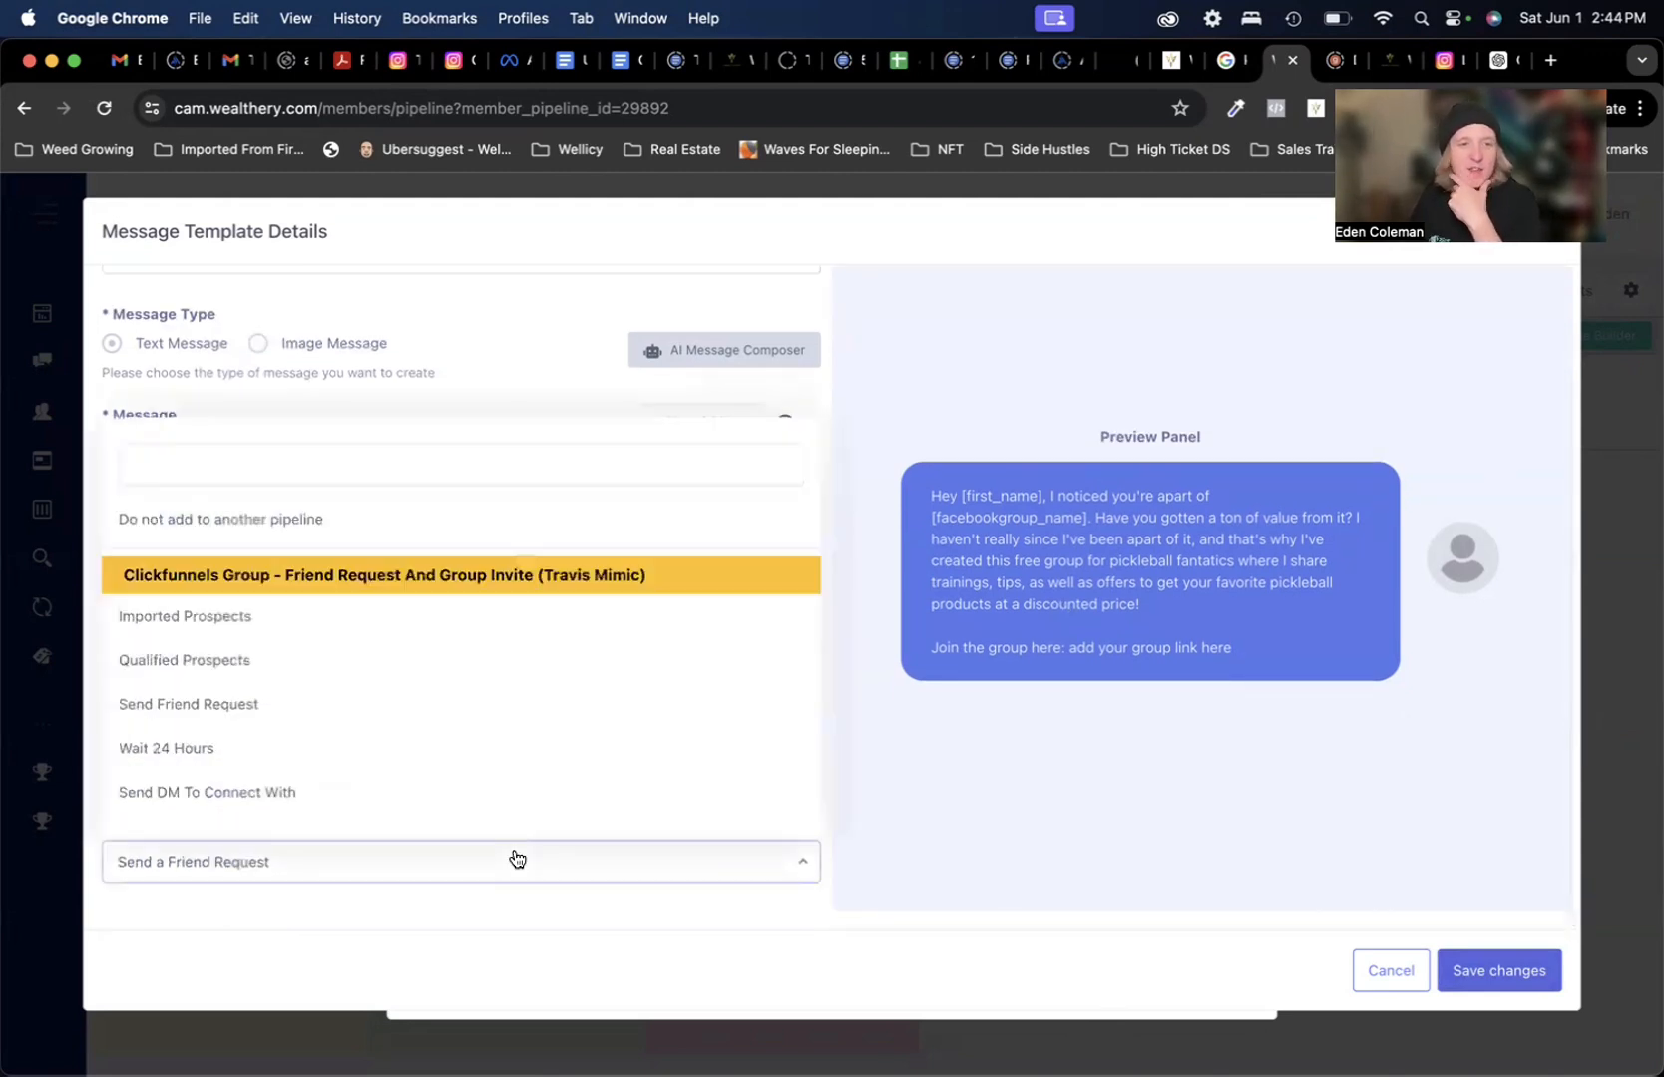
scroll(646, 665, "down", 10)
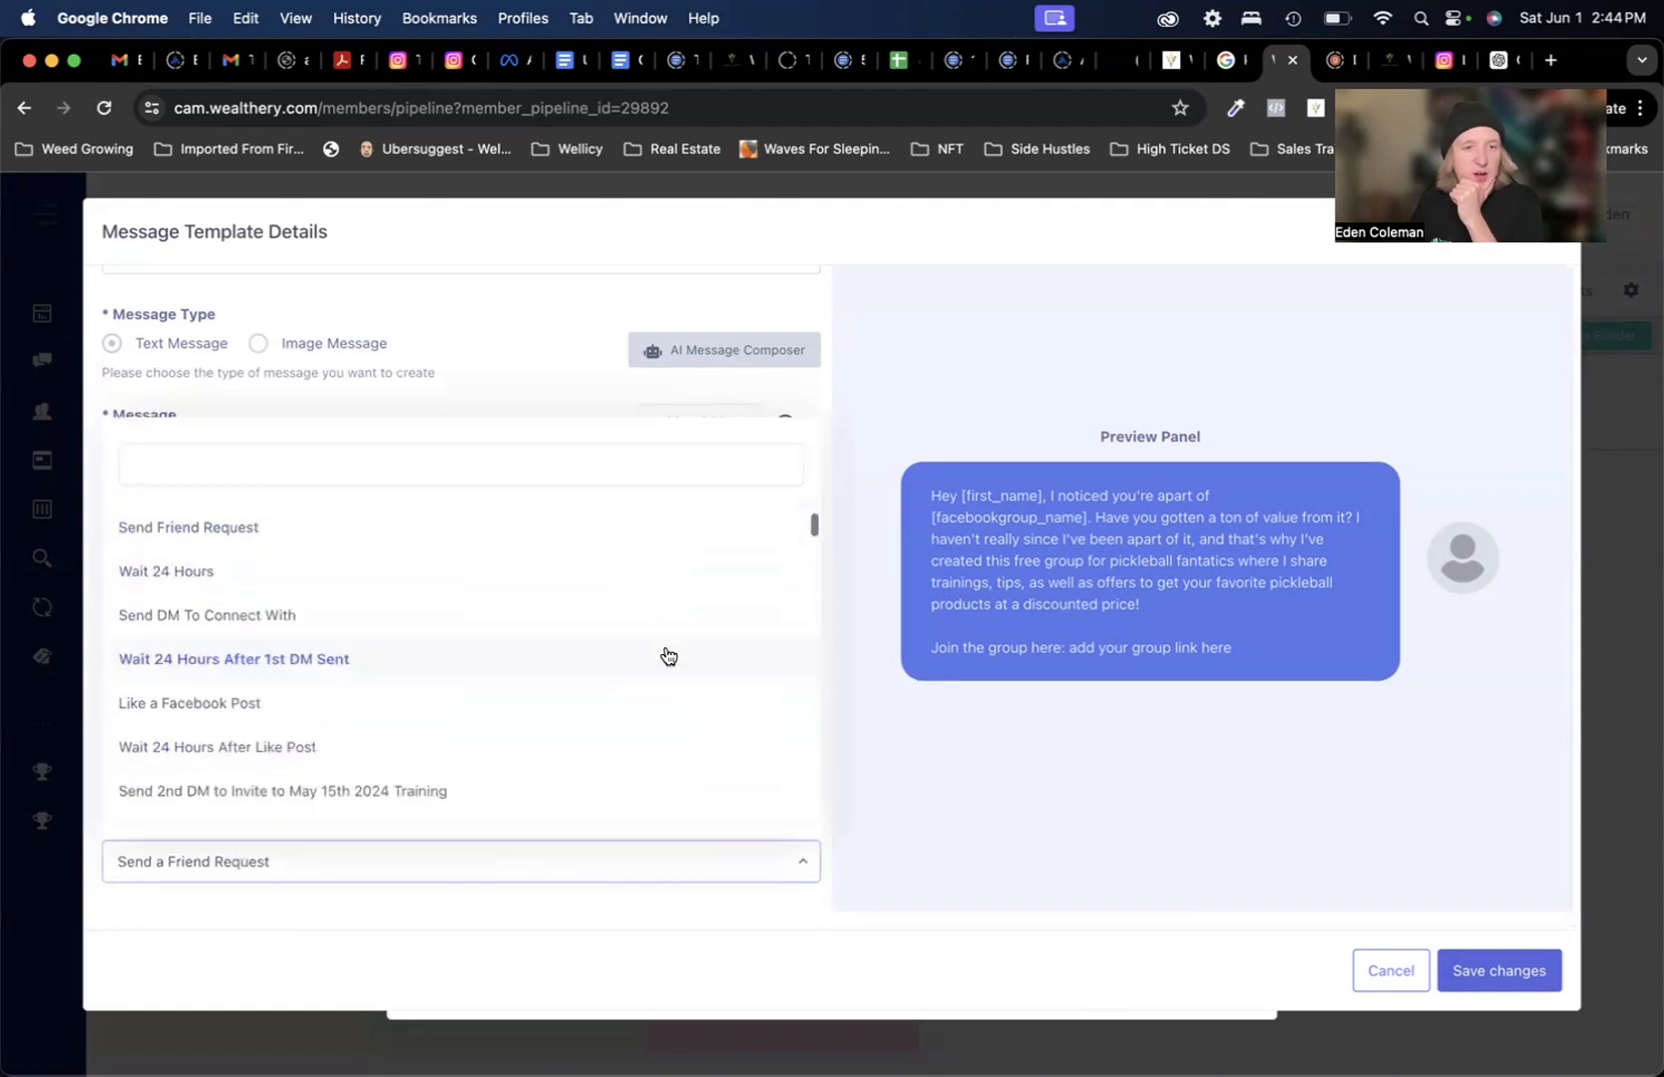
scroll(680, 683, "down", 10)
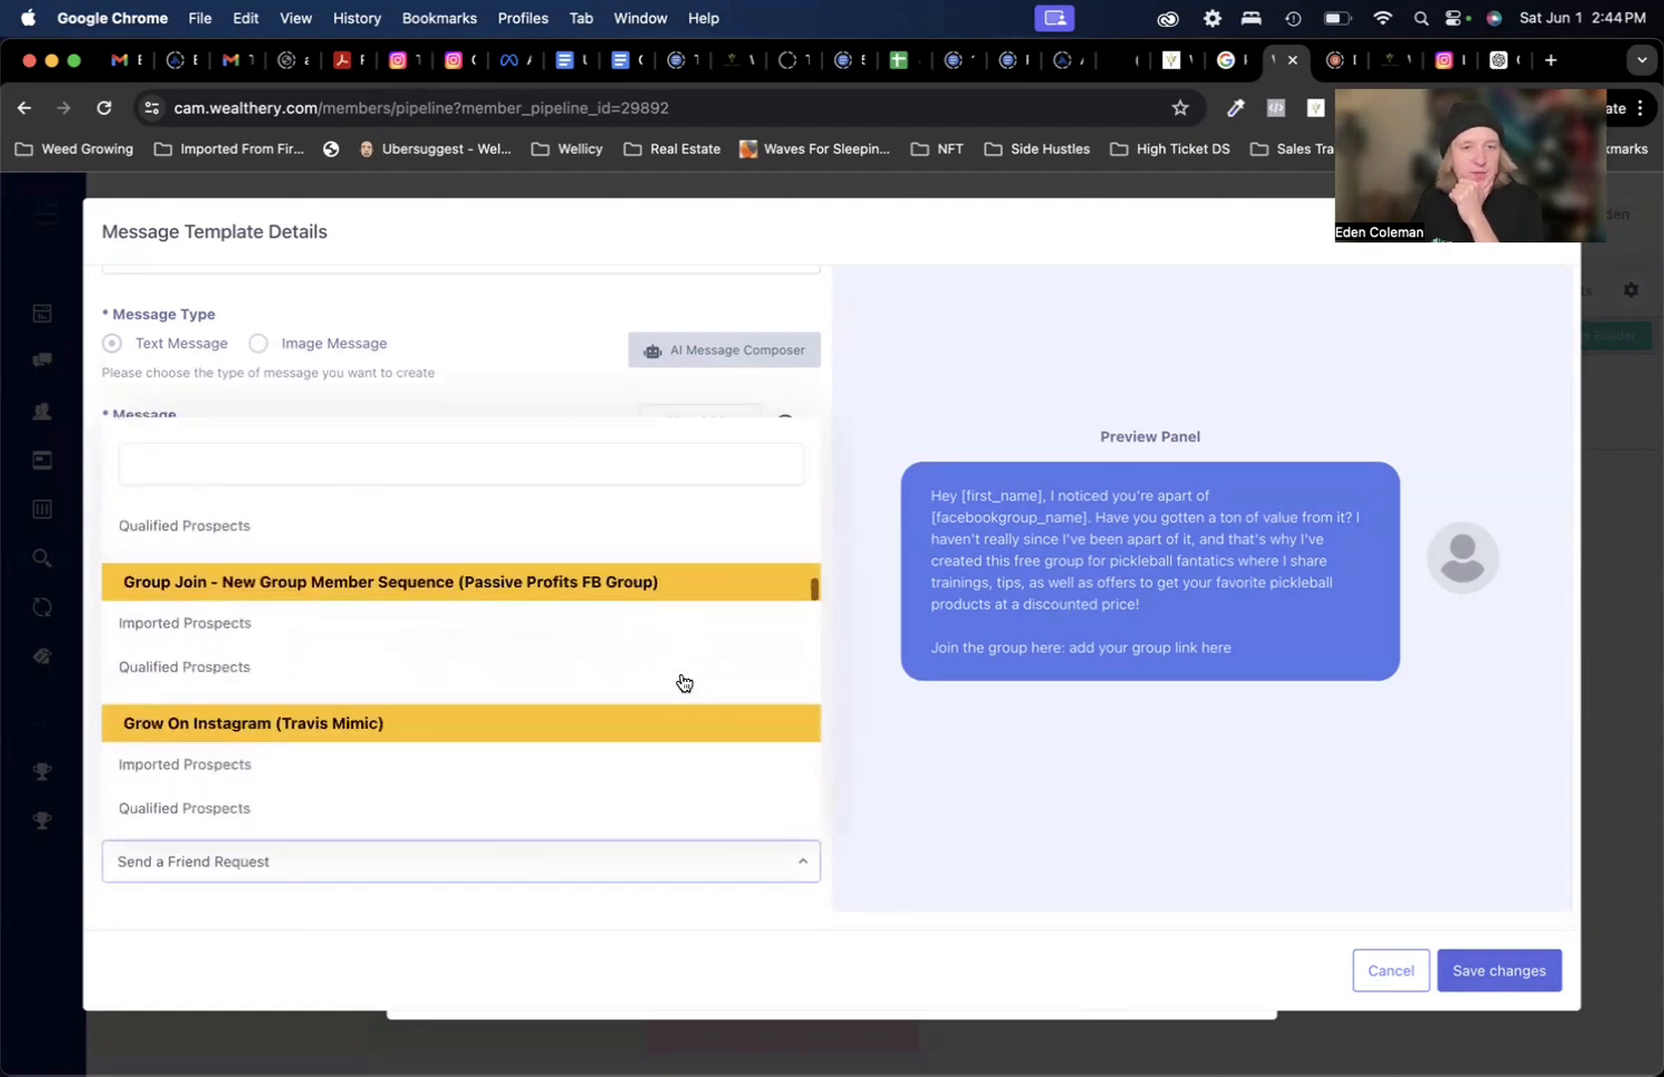
scroll(681, 682, "down", 10)
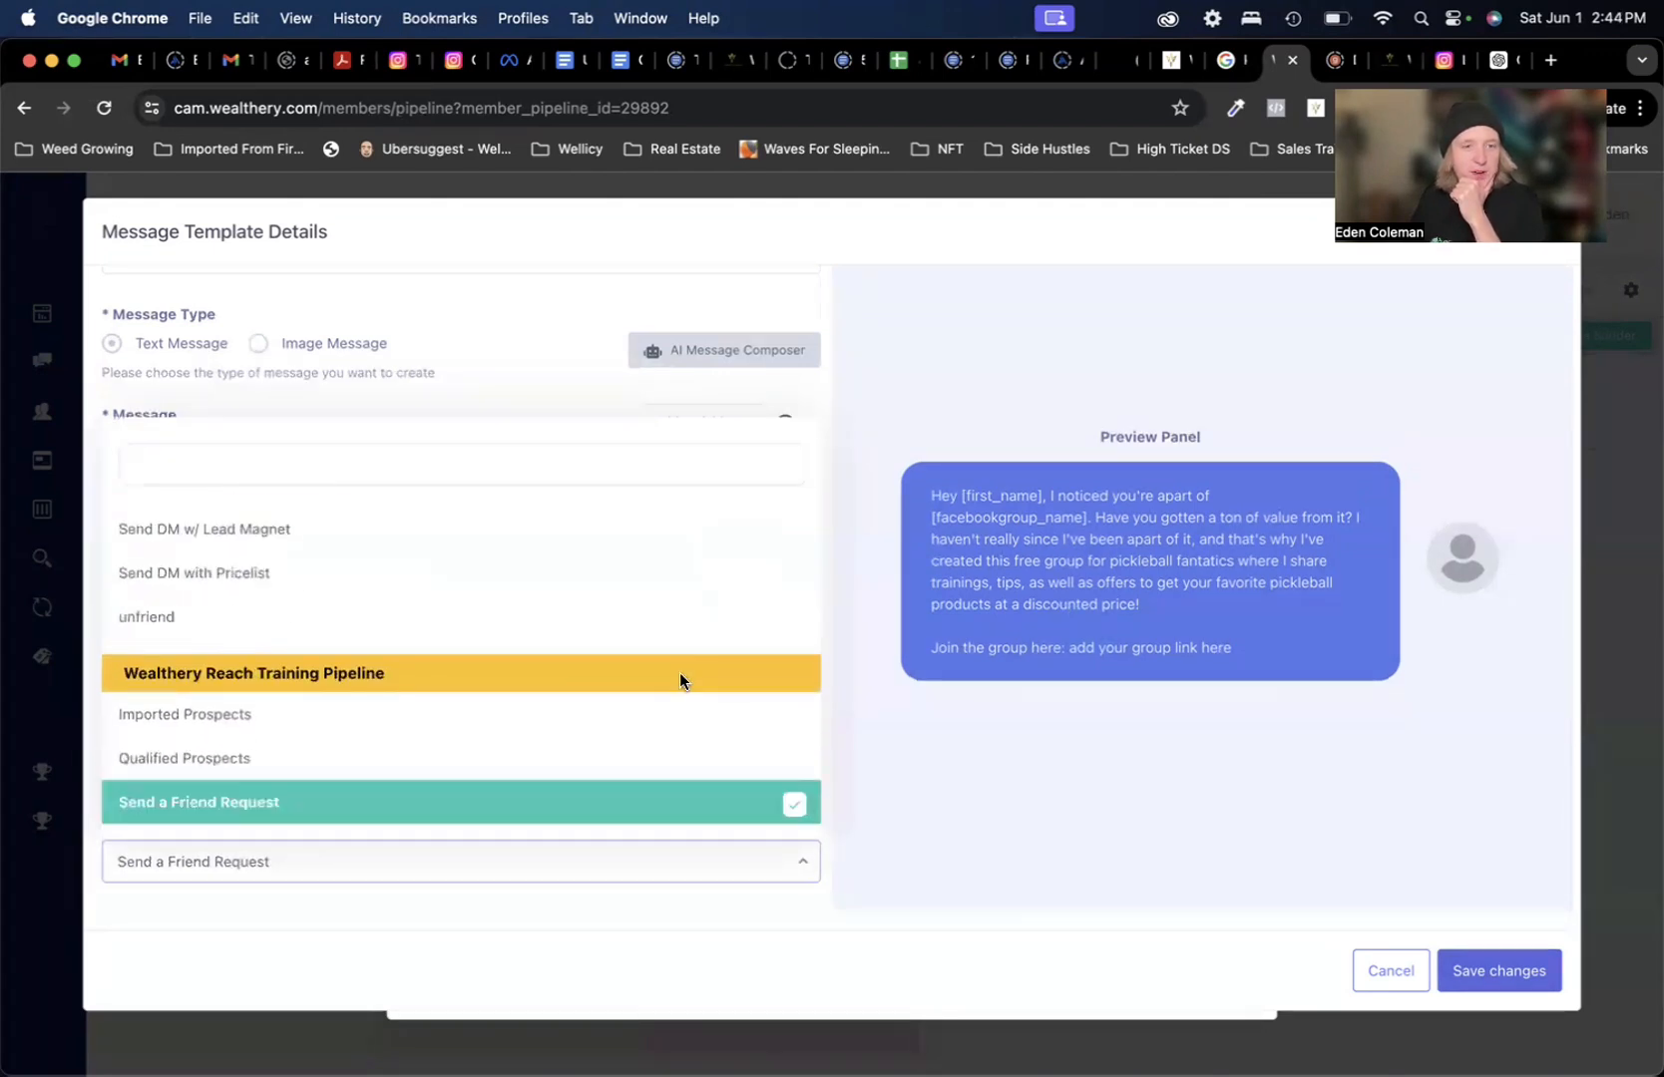
scroll(657, 751, "up", 2)
scroll(658, 751, "up", 8)
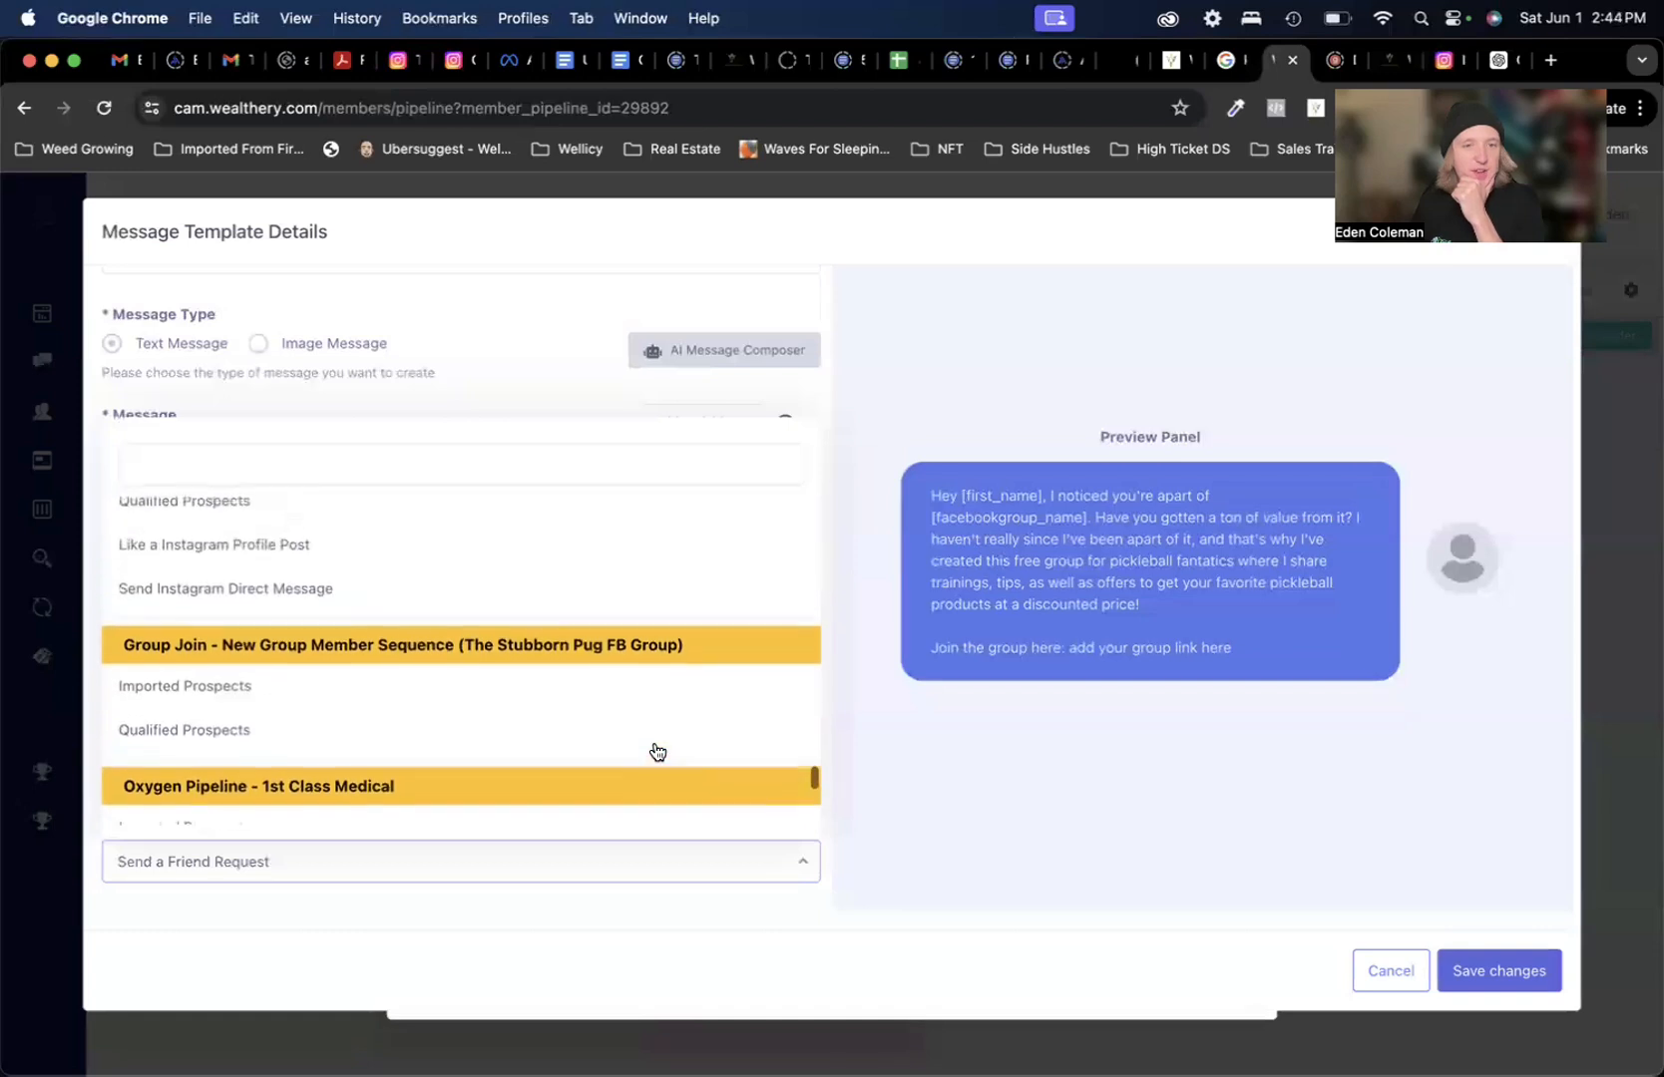
scroll(657, 751, "up", 10)
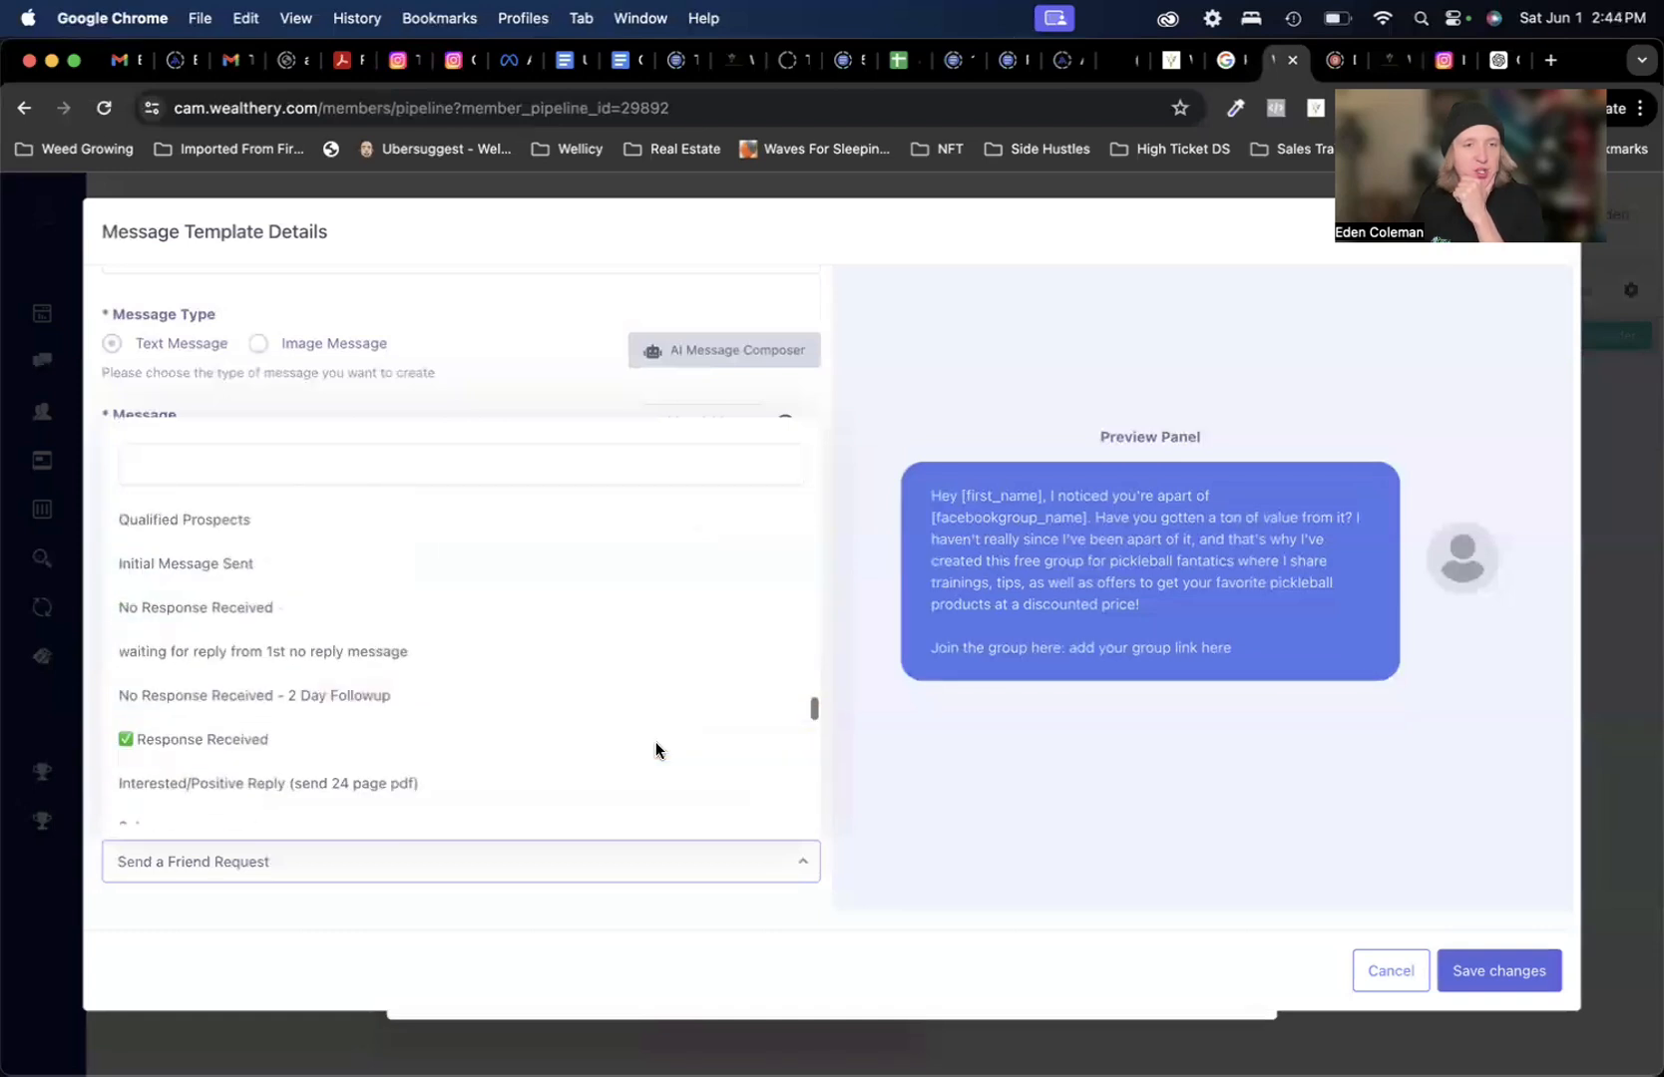
scroll(657, 751, "up", 8)
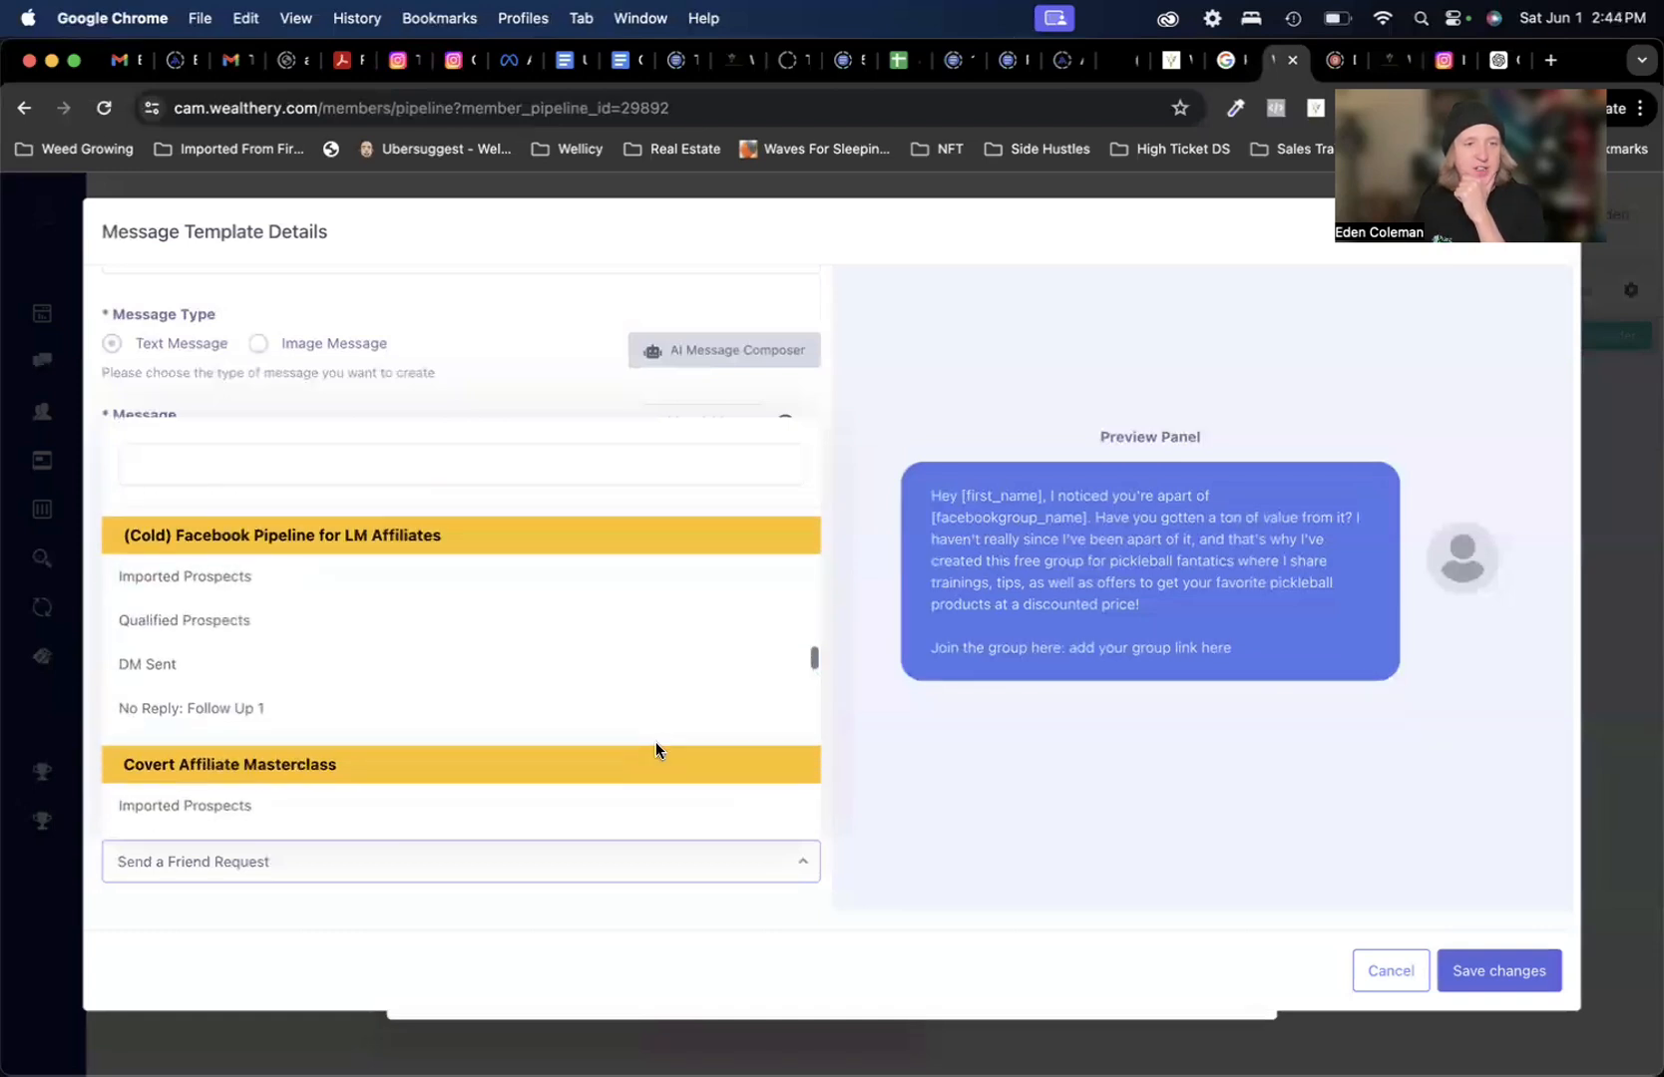
scroll(657, 751, "up", 6)
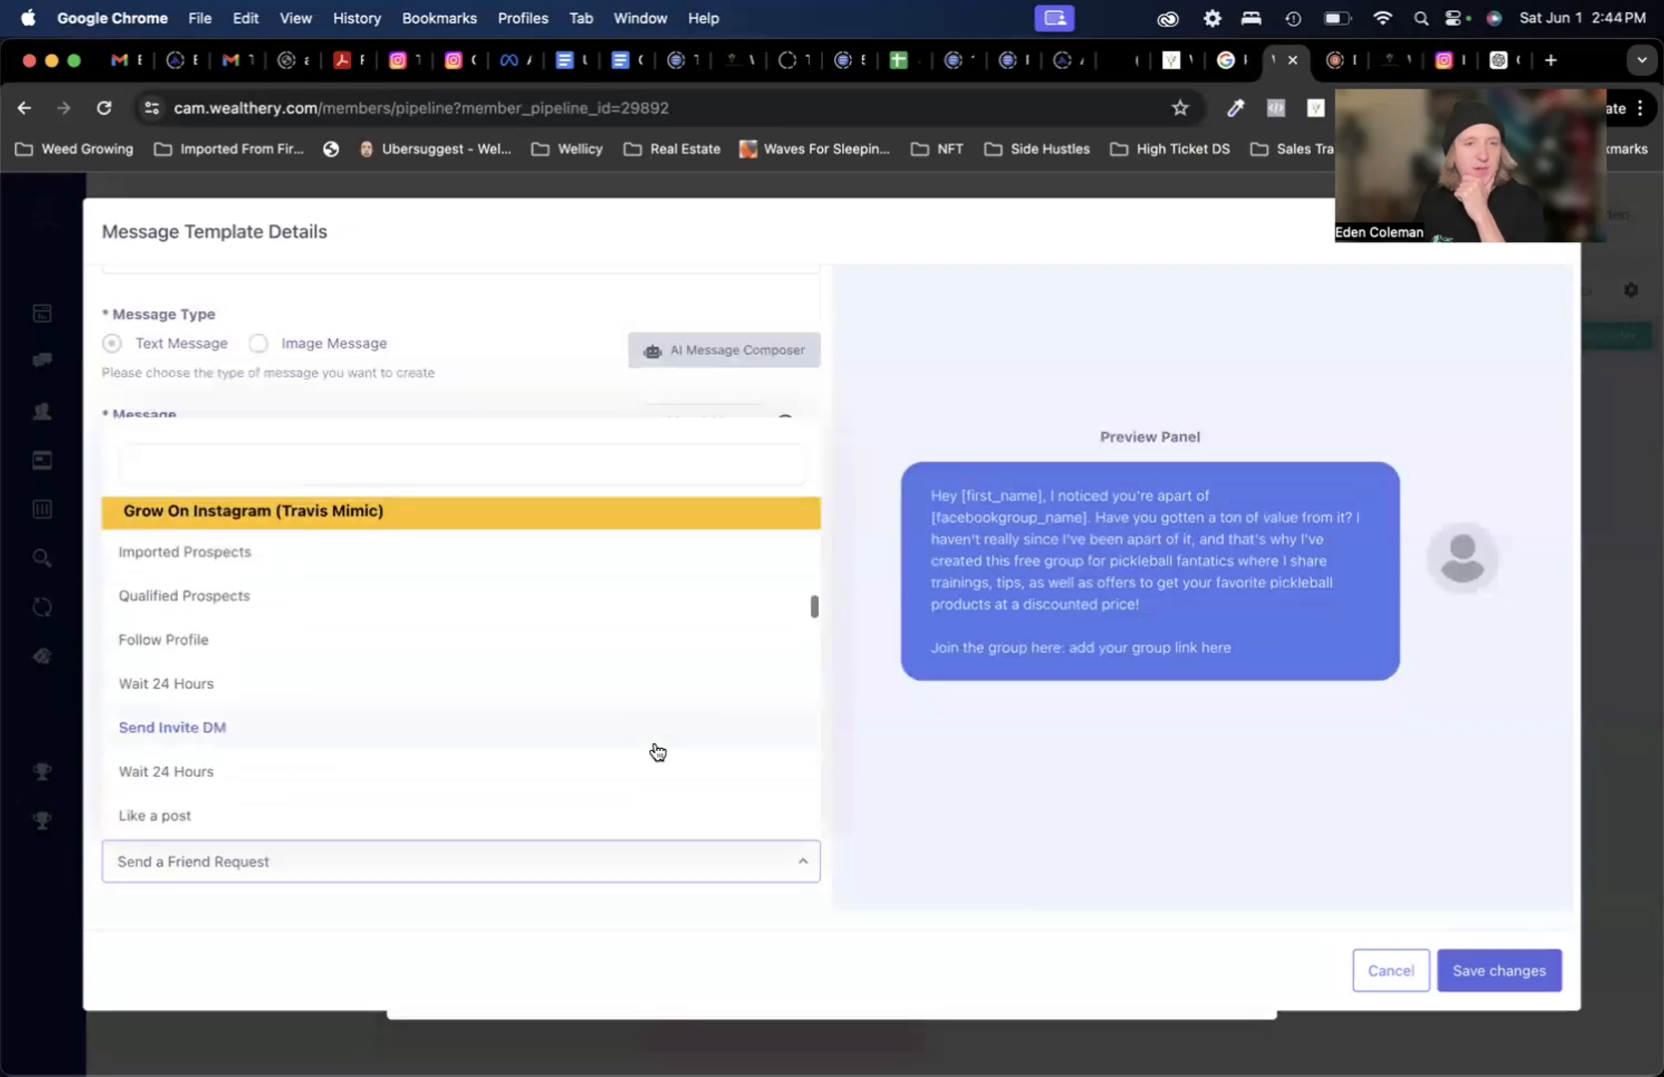
scroll(657, 752, "up", 10)
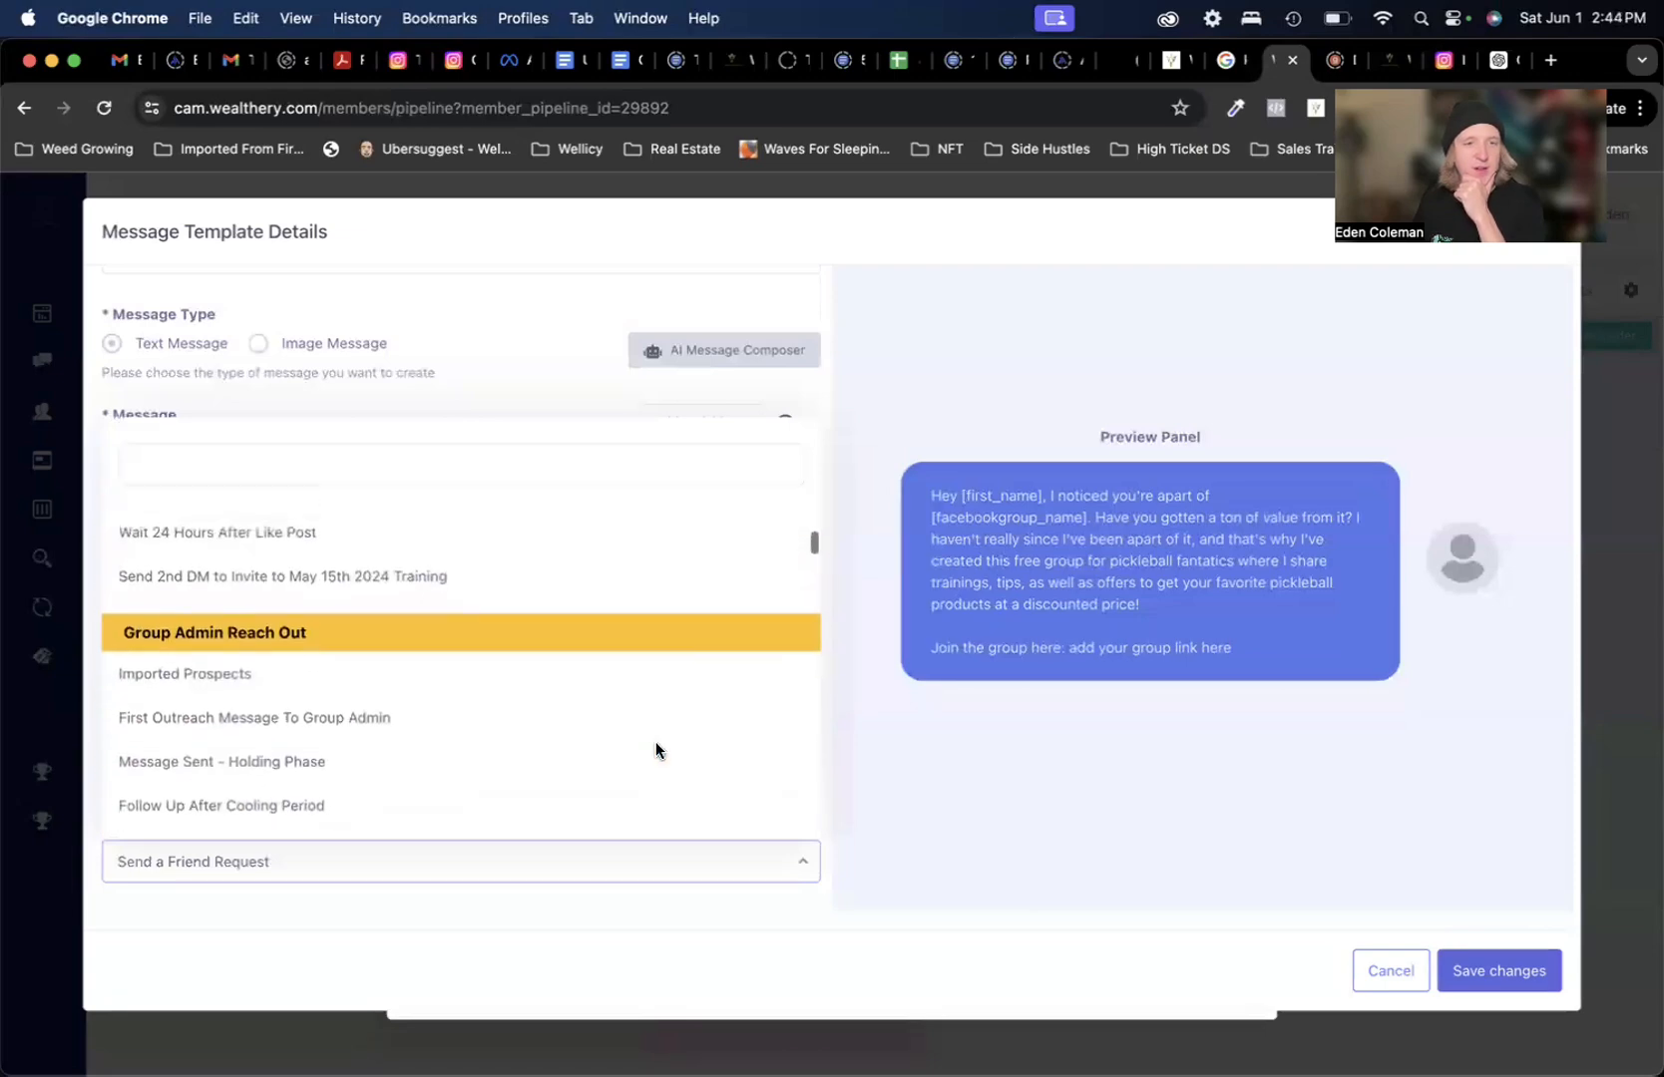
scroll(657, 751, "up", 2)
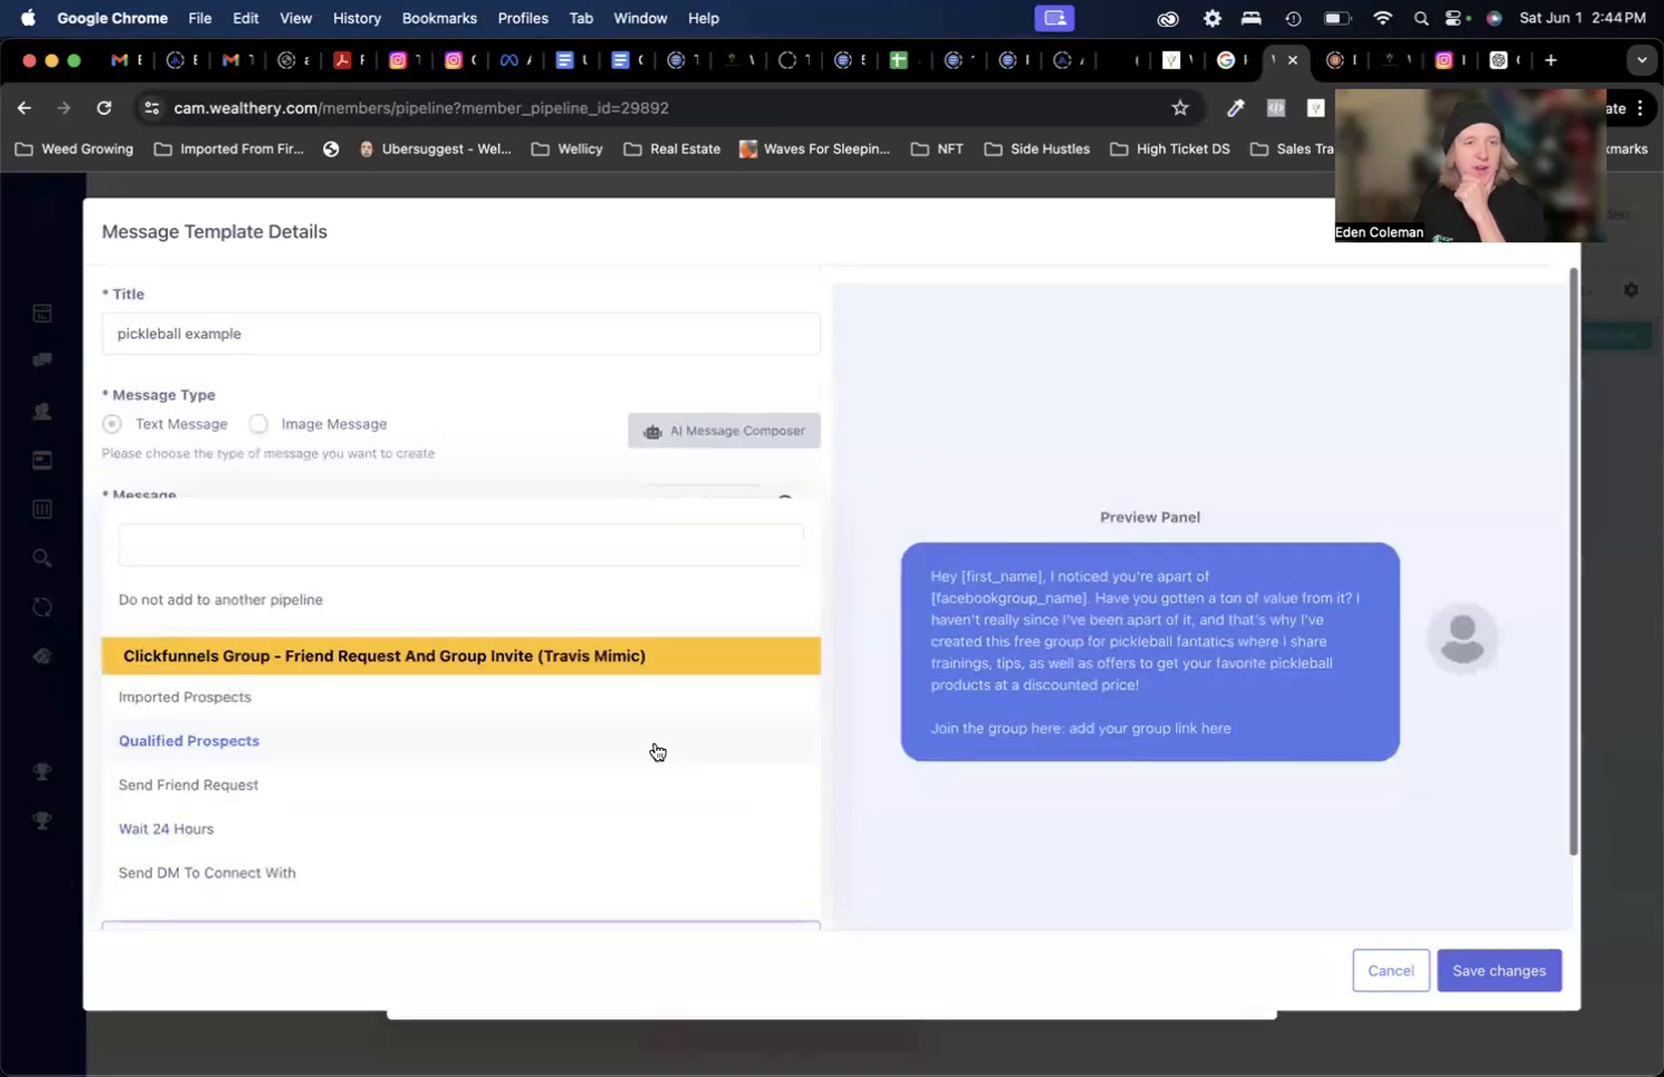
left_click(1012, 802)
- Save the pickleball example template and close the template list of the Send a Friend Request stage
left_click(1498, 974)
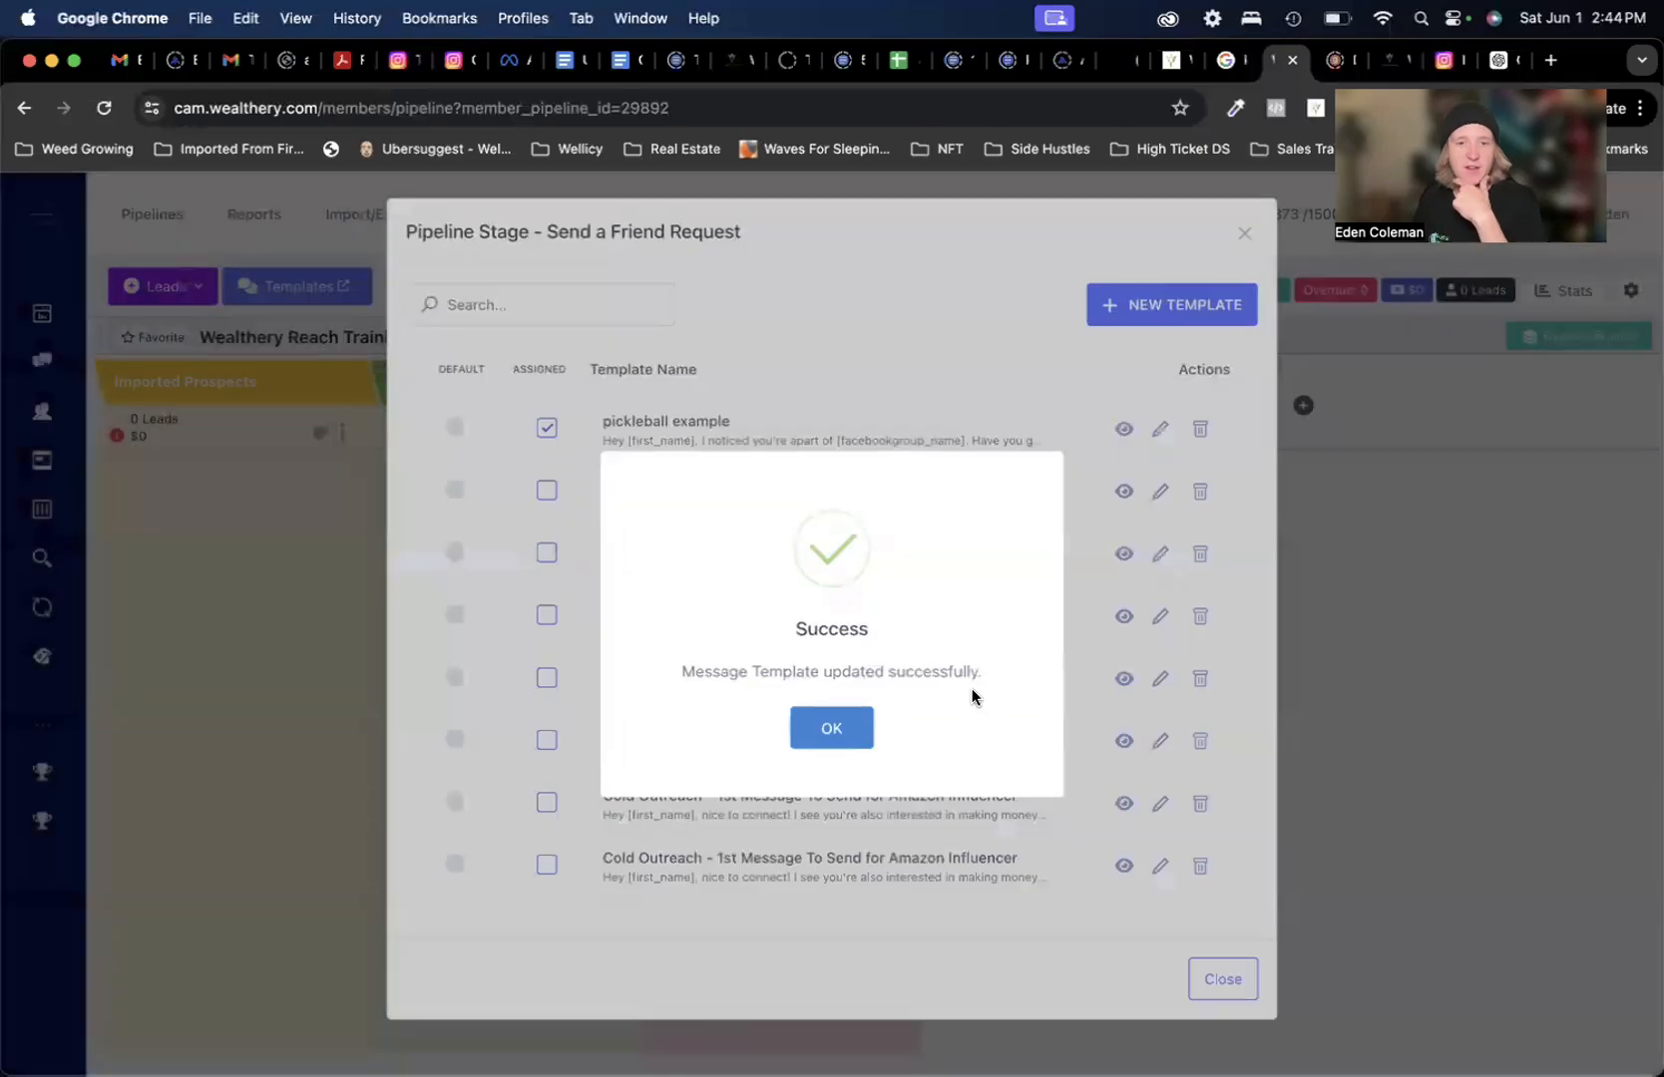
left_click(834, 724)
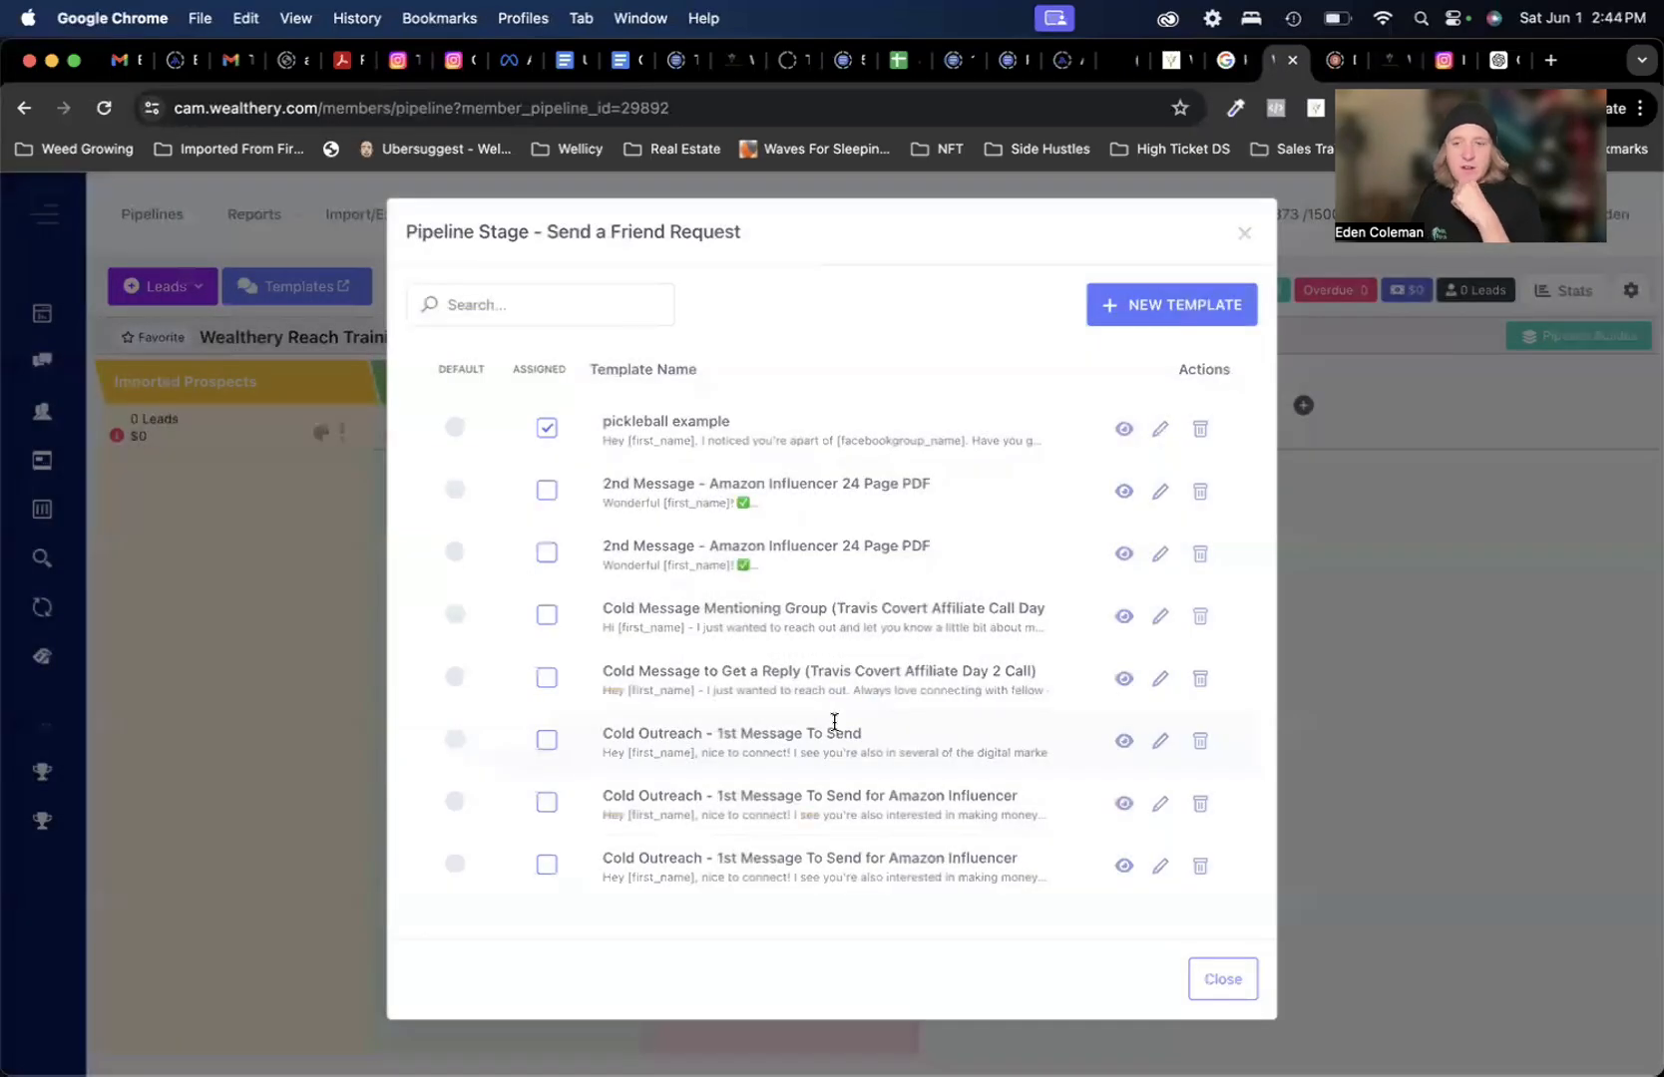
left_click(1229, 982)
- Check which message templates are assigned to the Send a Friend Request stage
left_click(894, 432)
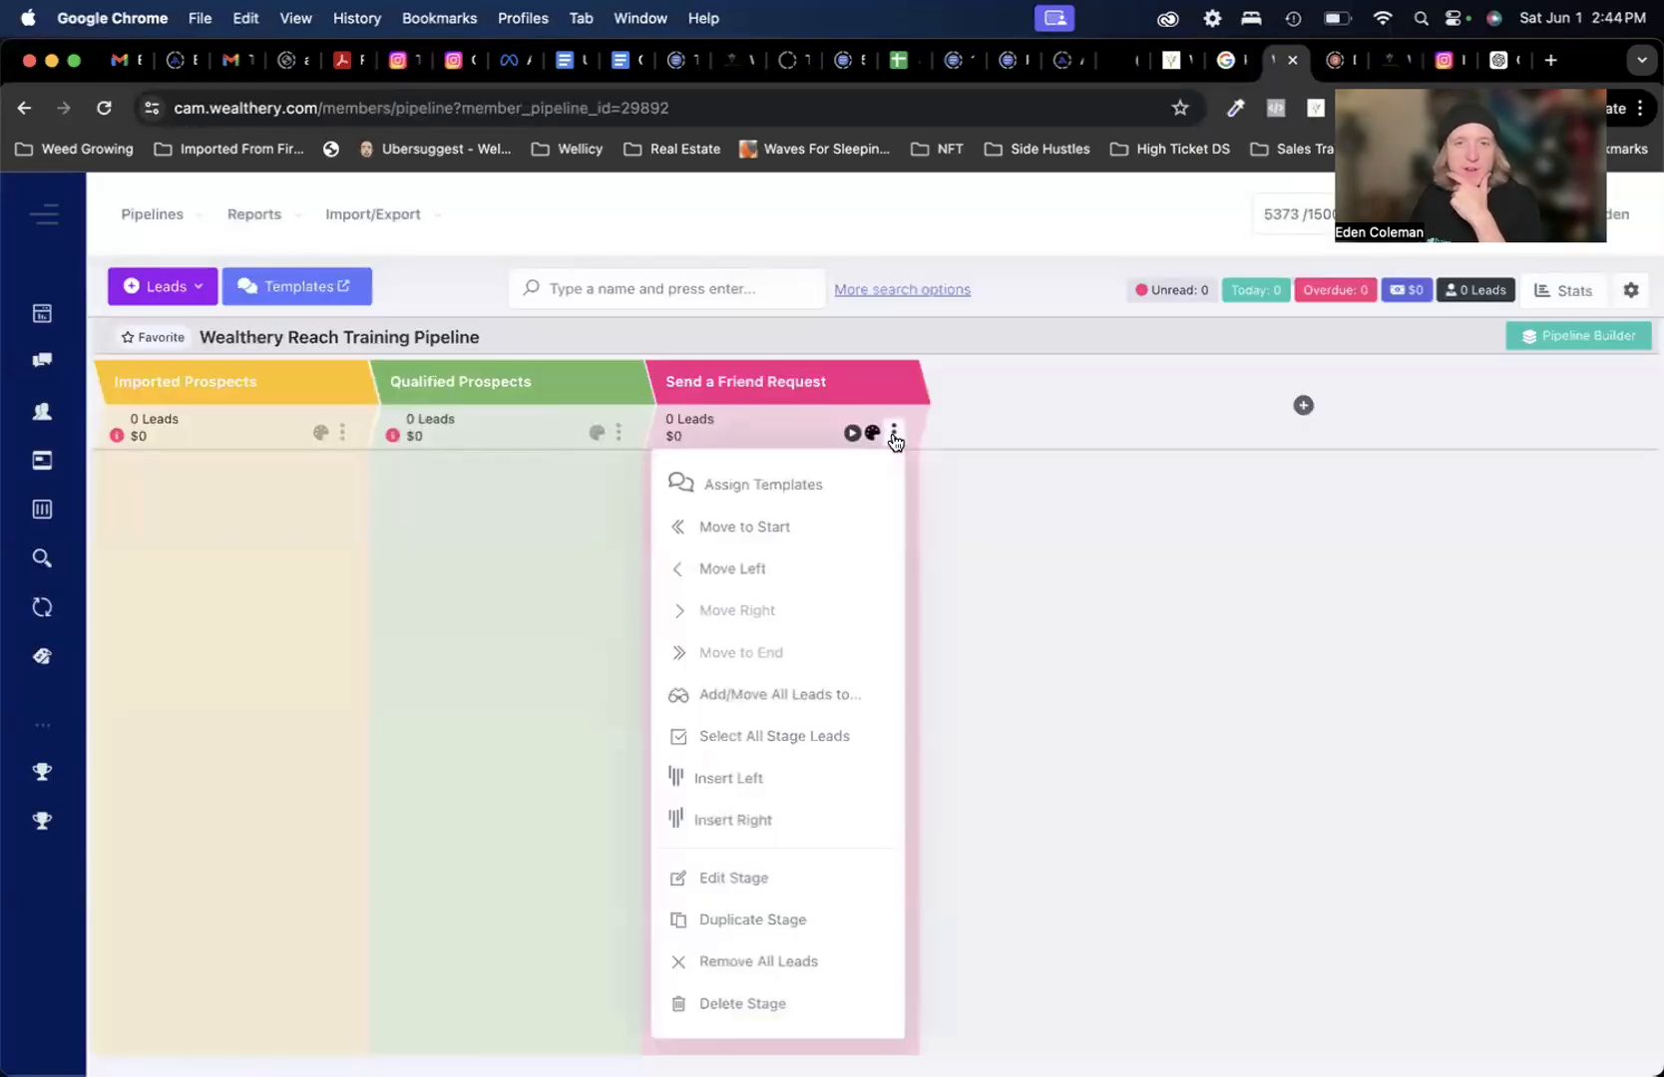
left_click(707, 244)
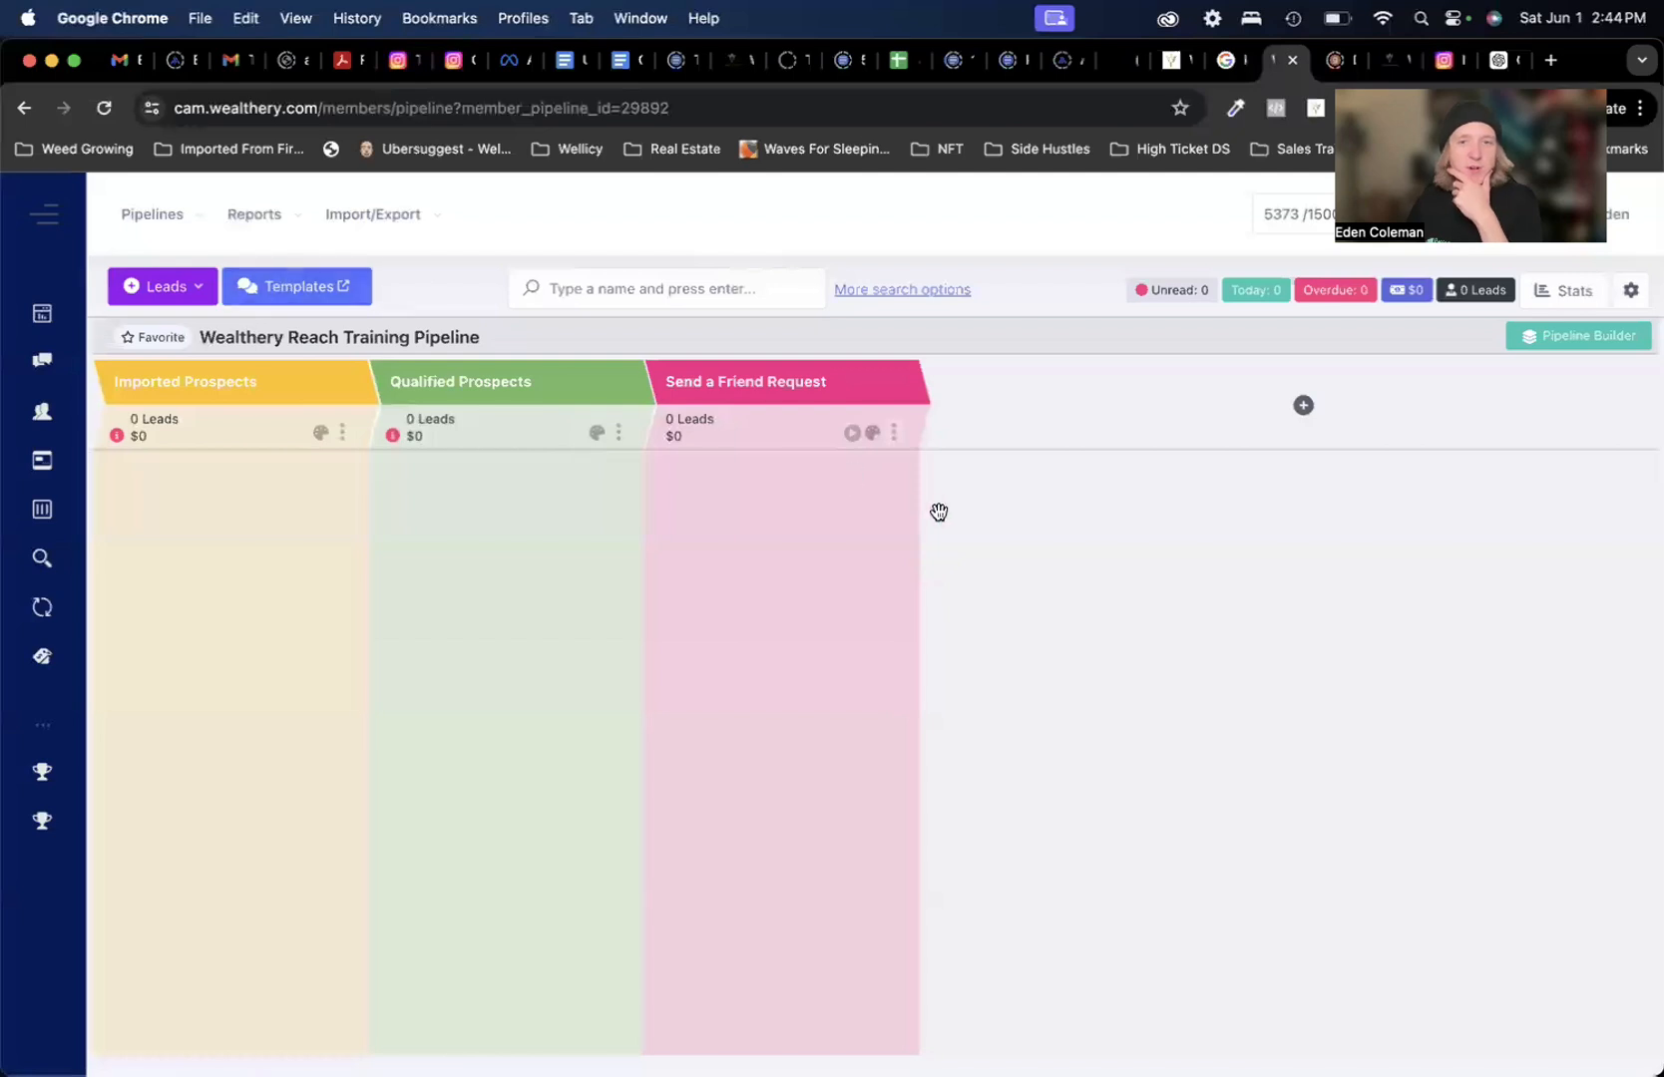
left_click(893, 432)
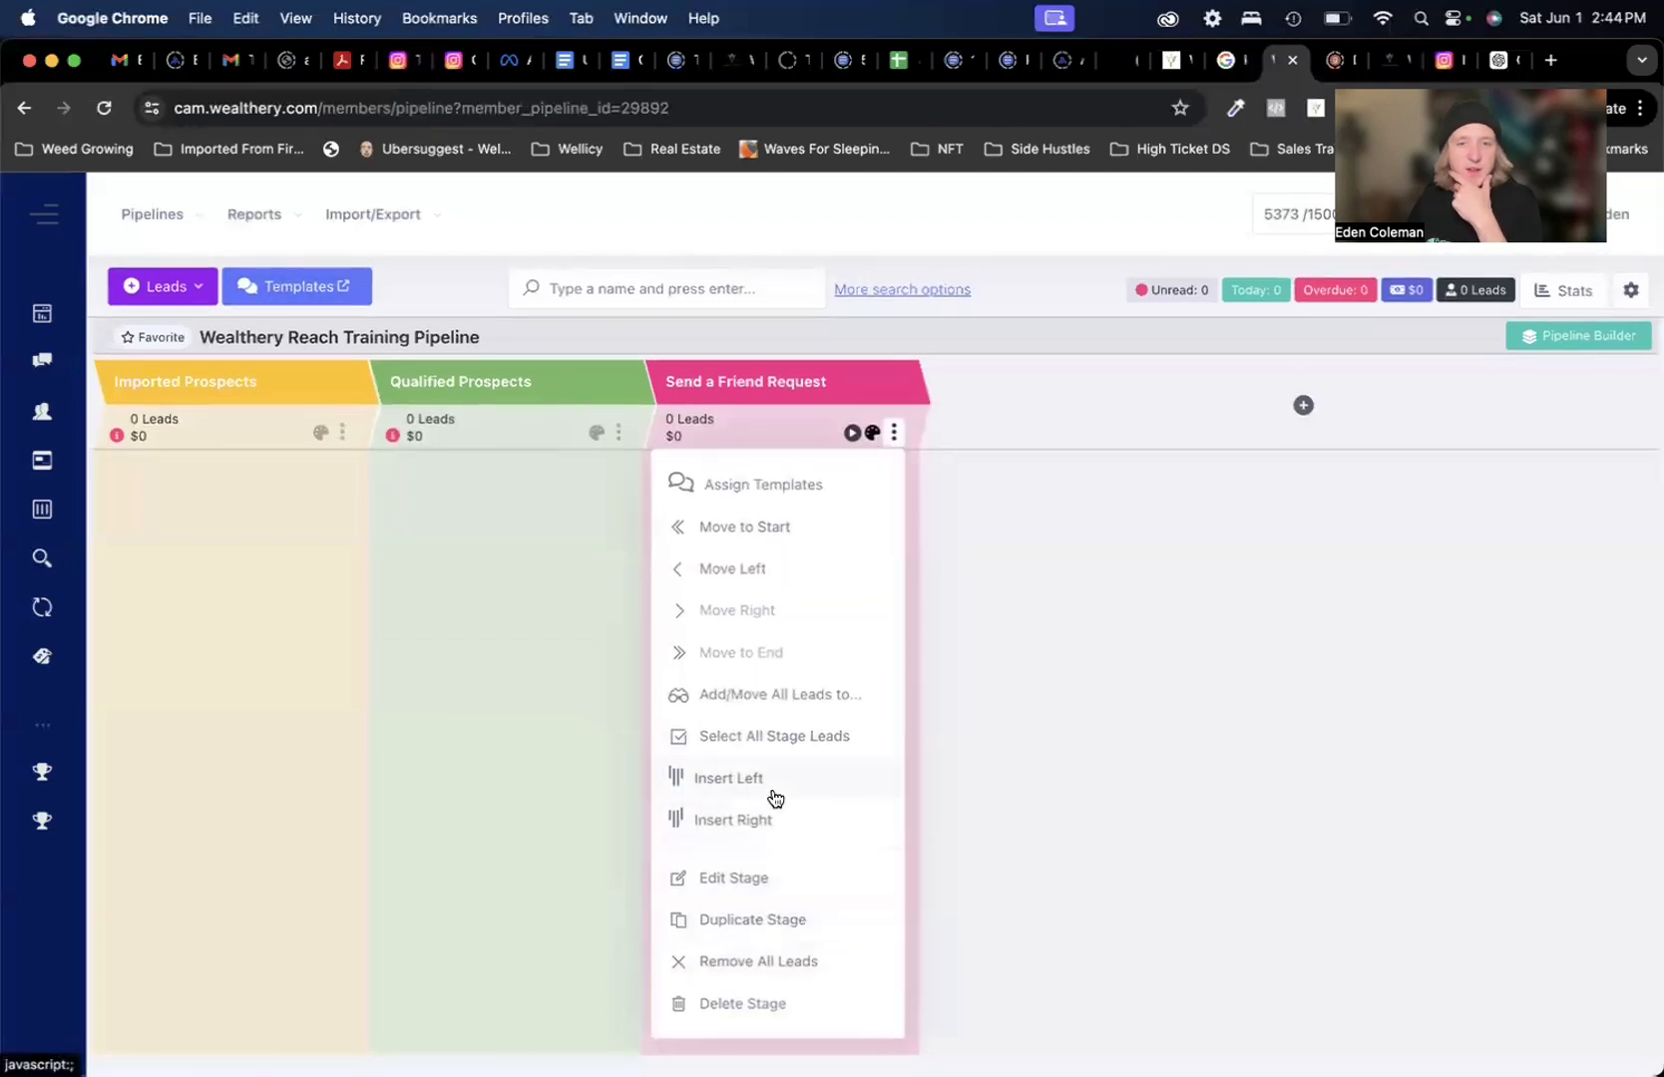
left_click(773, 485)
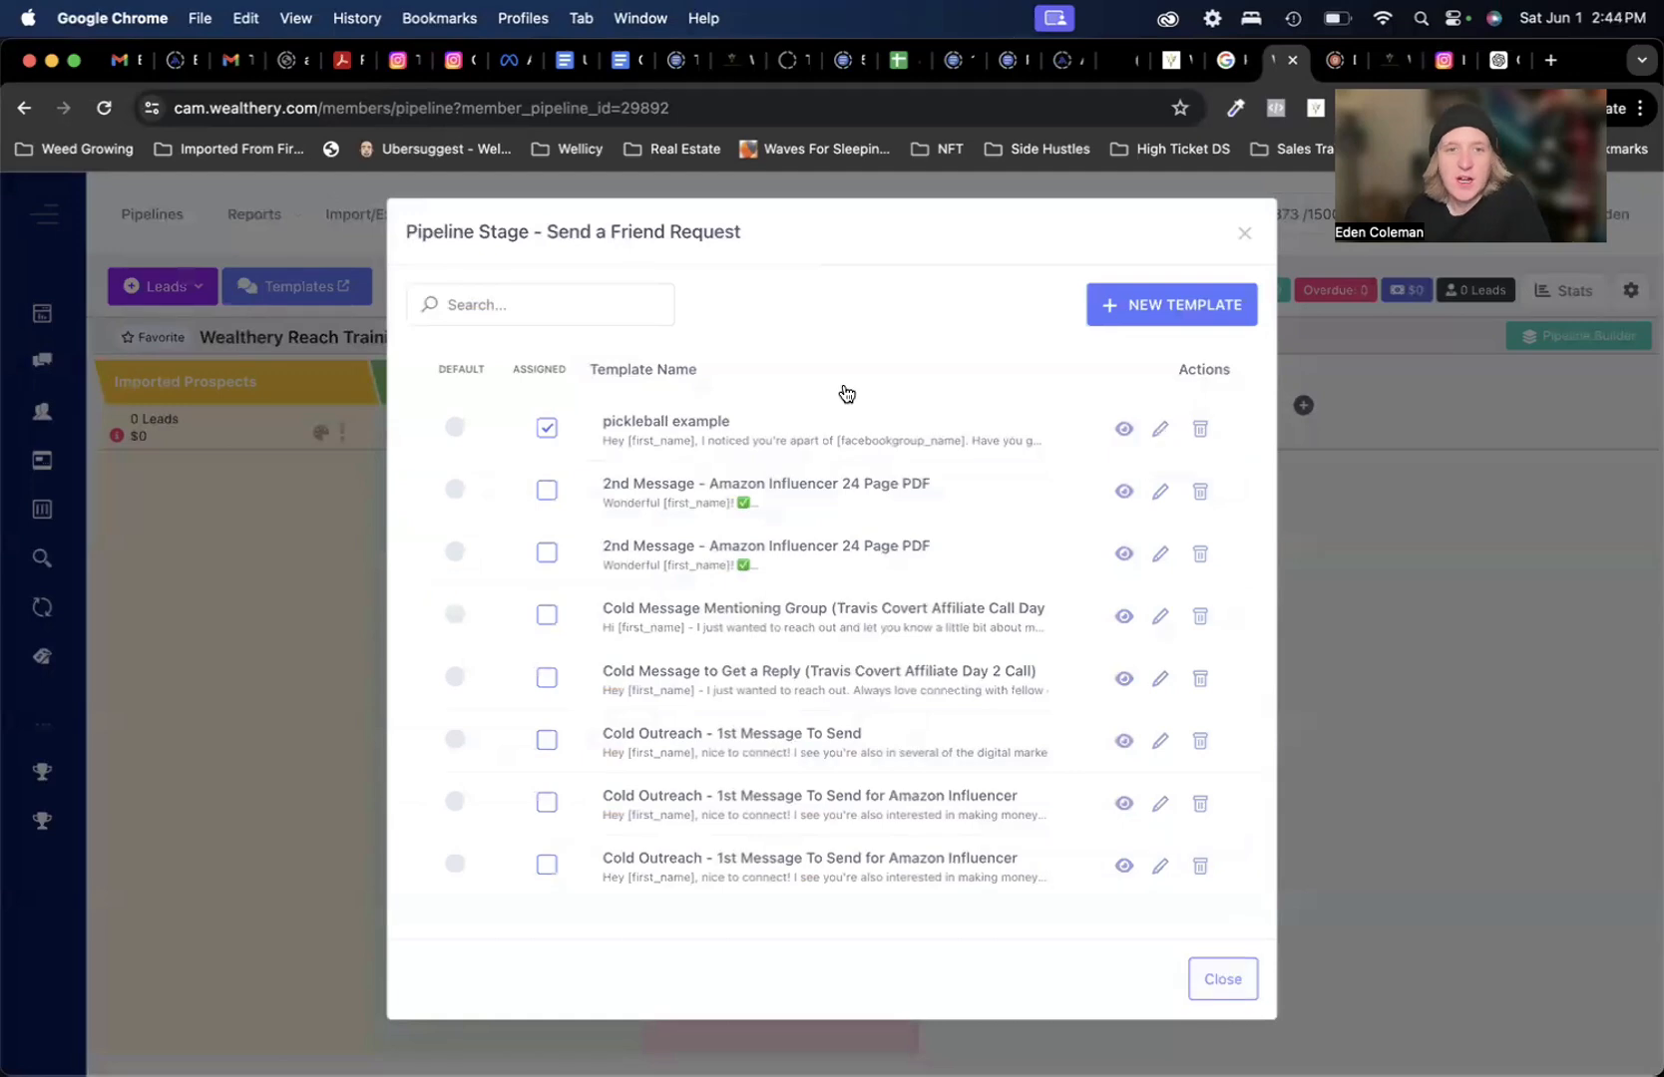
left_click(1212, 987)
- Open the Run Automation settings of the Send a Friend Request stage and expand its friend request and direct message actions
left_click(862, 438)
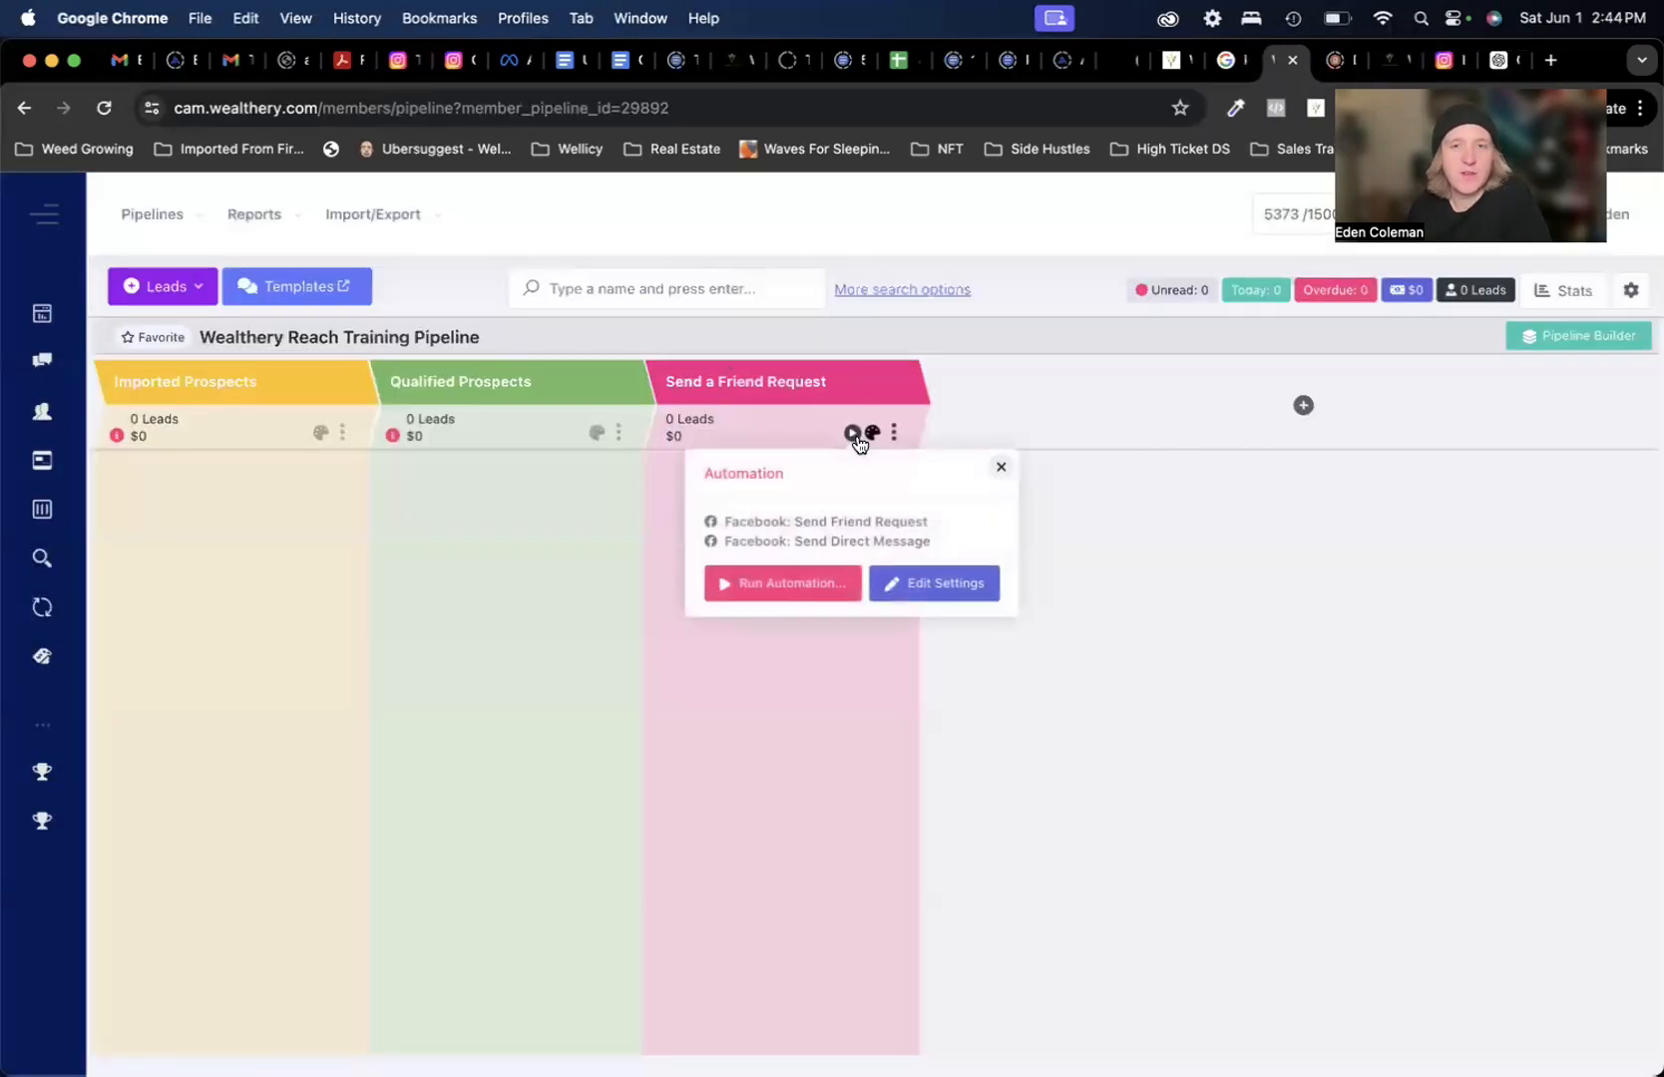
left_click(793, 583)
left_click(539, 606)
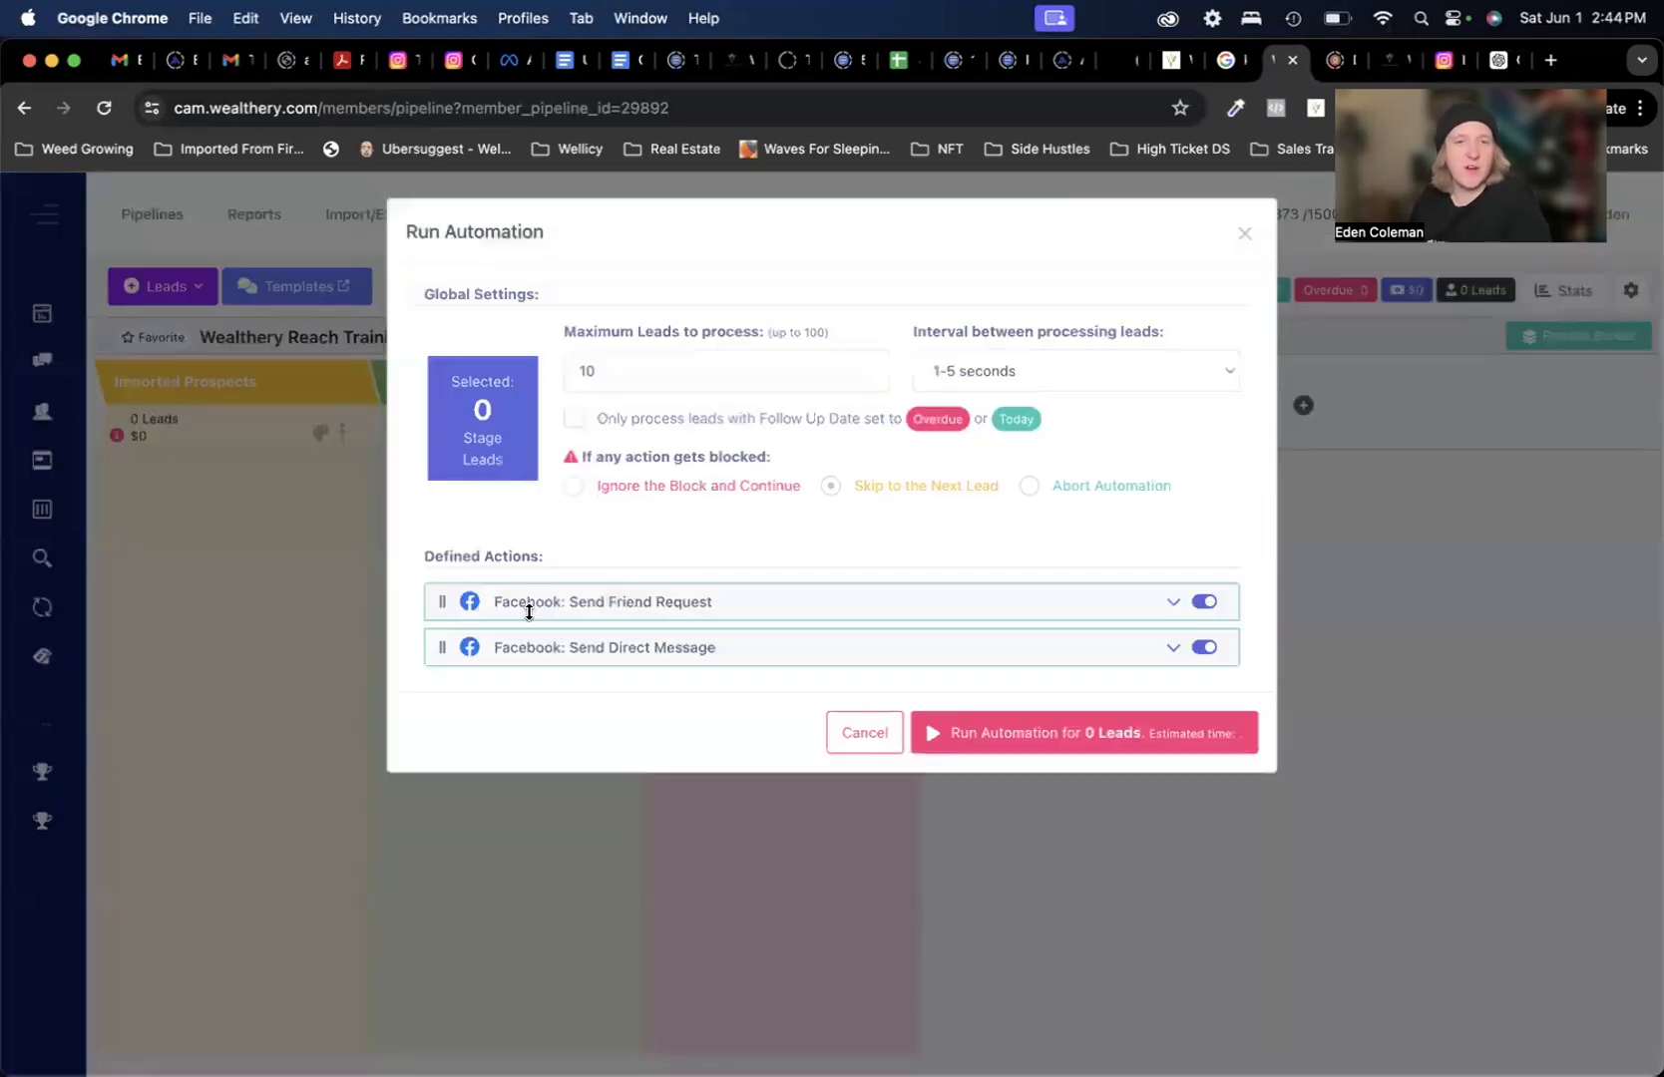
left_click(1175, 605)
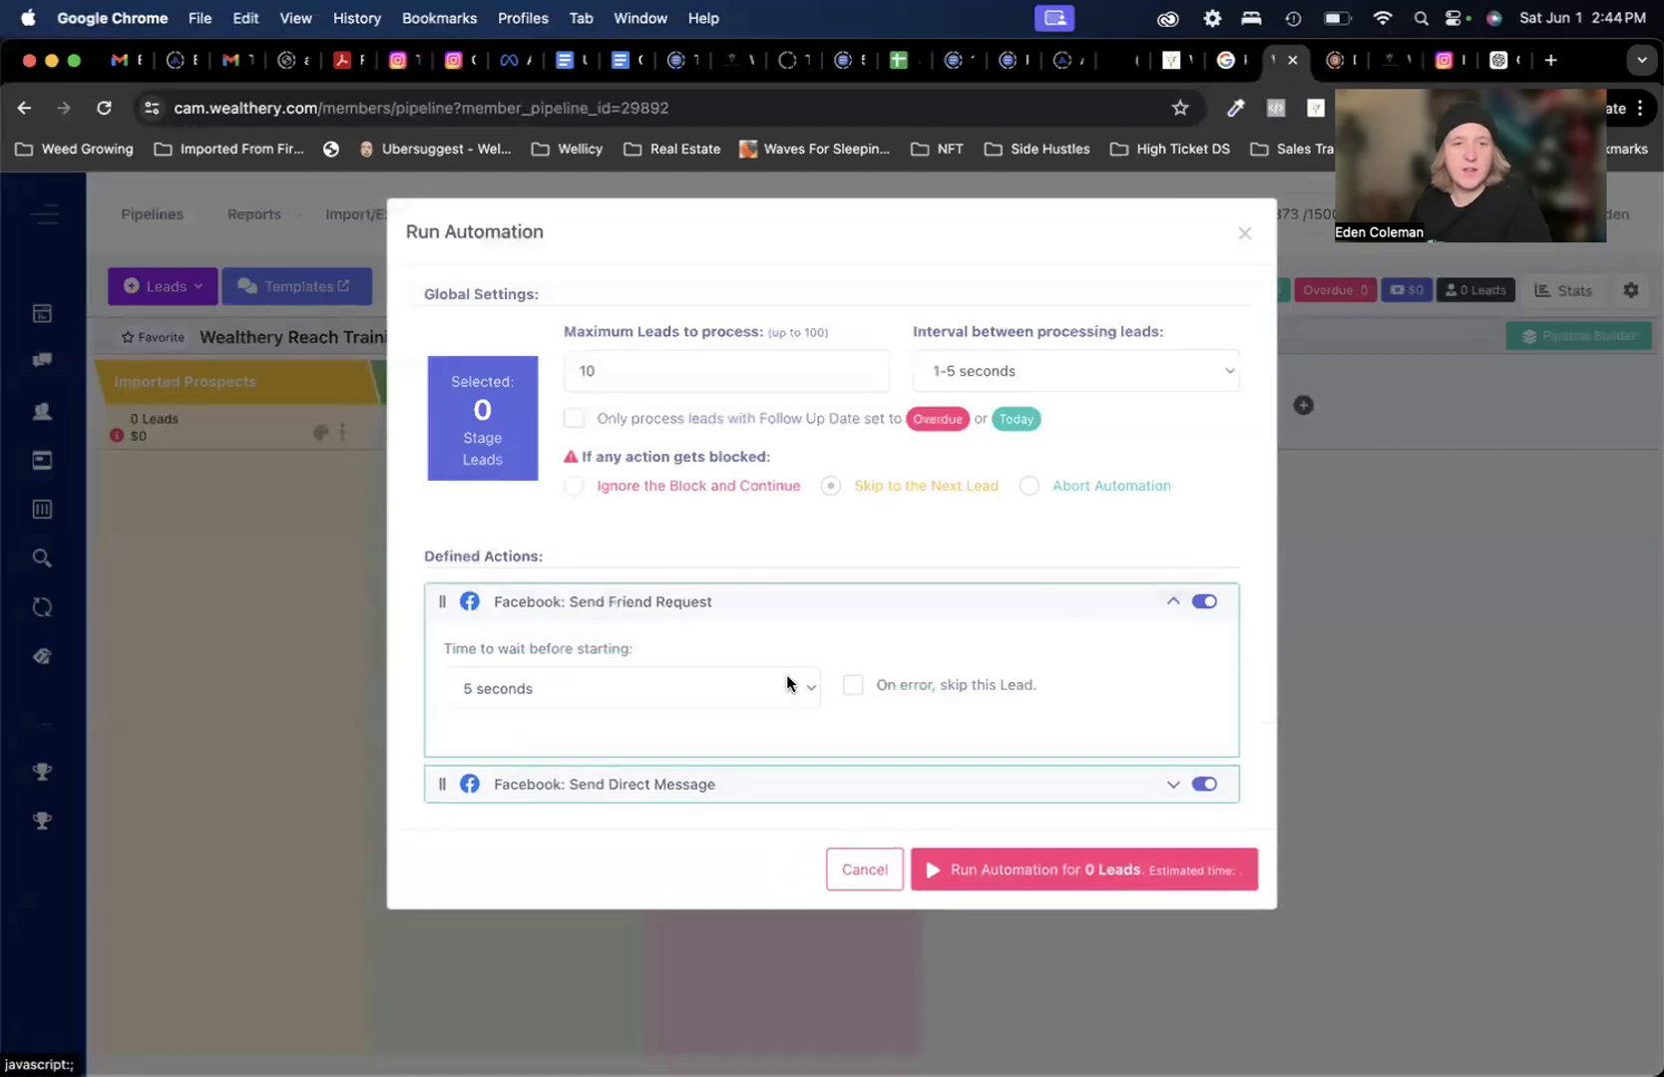
left_click(1173, 785)
- Review the direct message action's template choice and preview, along with the global settings such as maximum leads to process
scroll(854, 664, "down", 5)
left_click(499, 597)
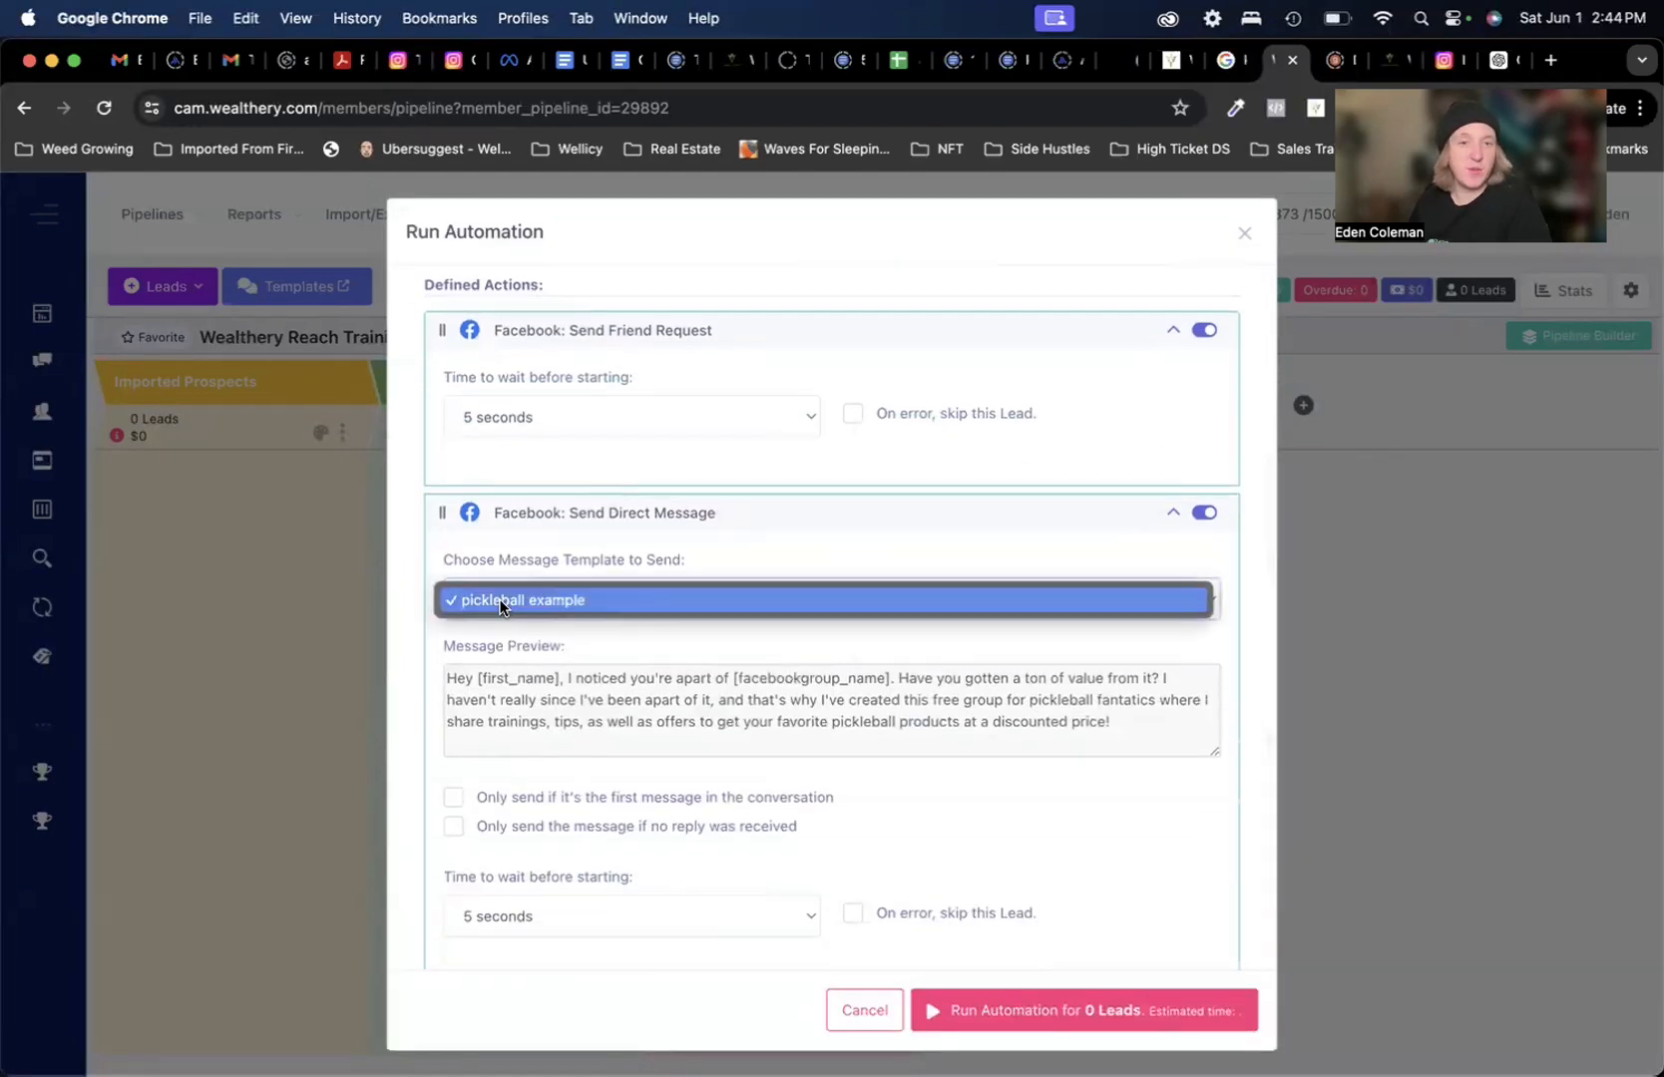
left_click(766, 558)
scroll(872, 549, "down", 1)
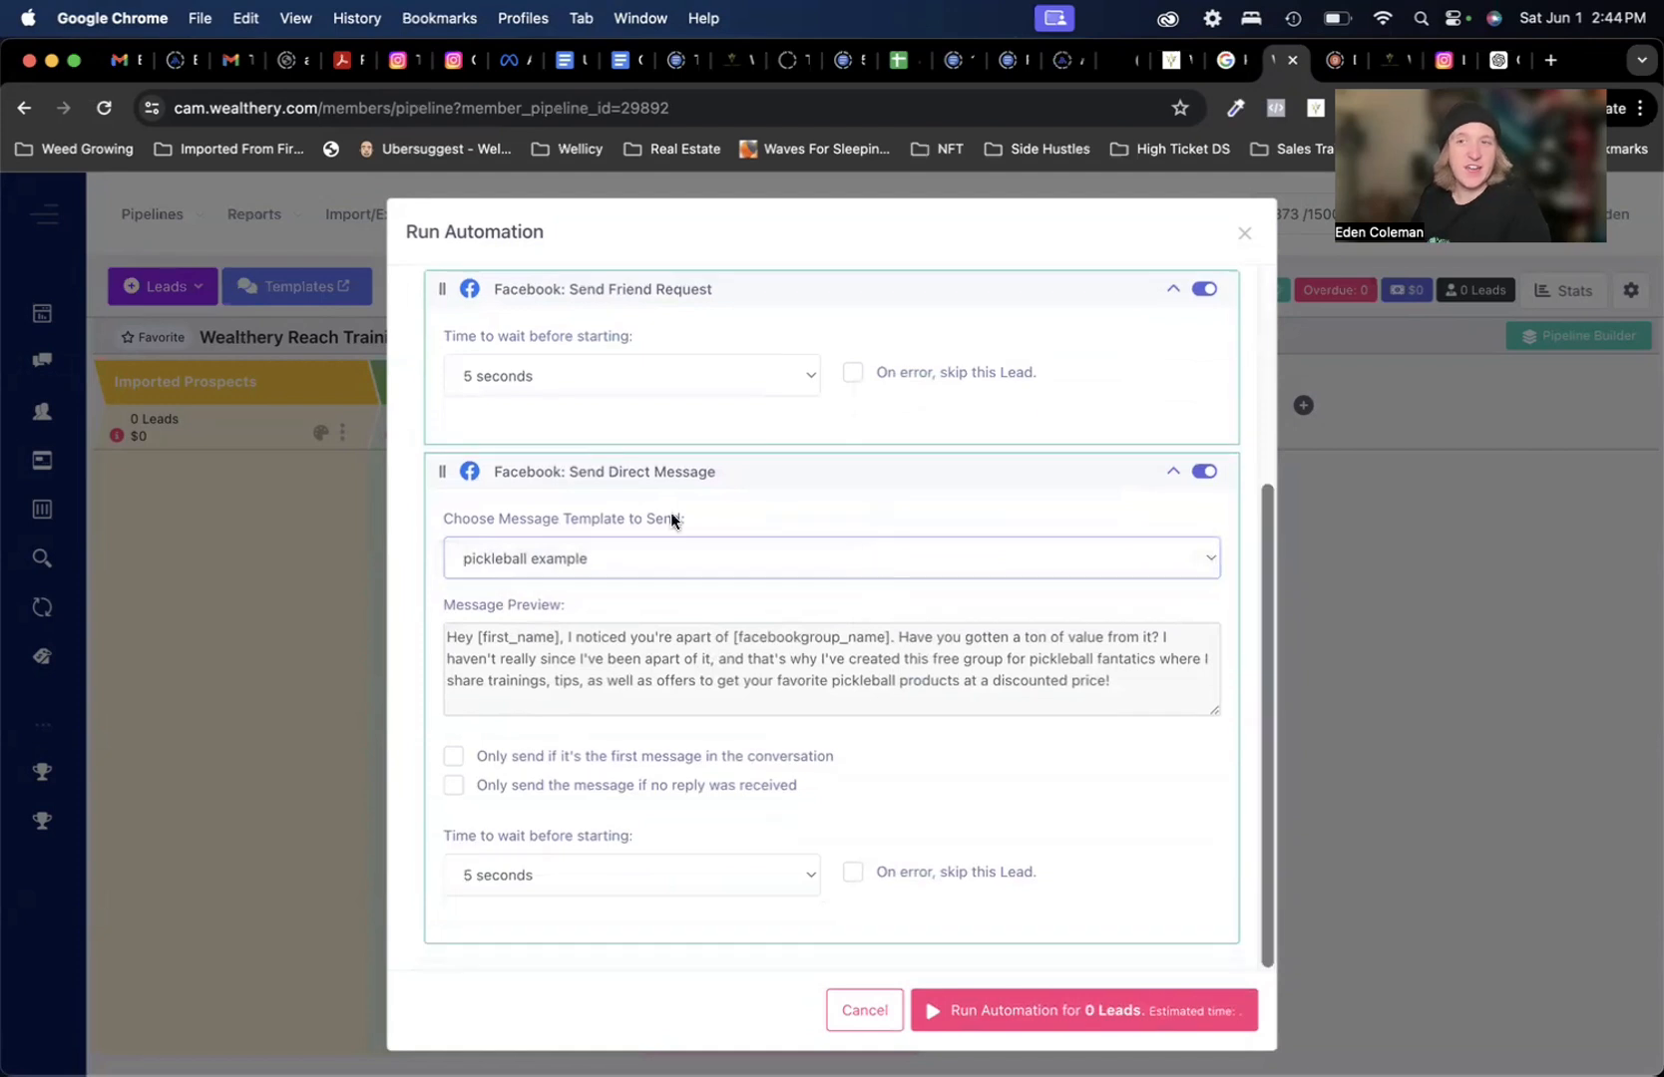
scroll(885, 638, "up", 3)
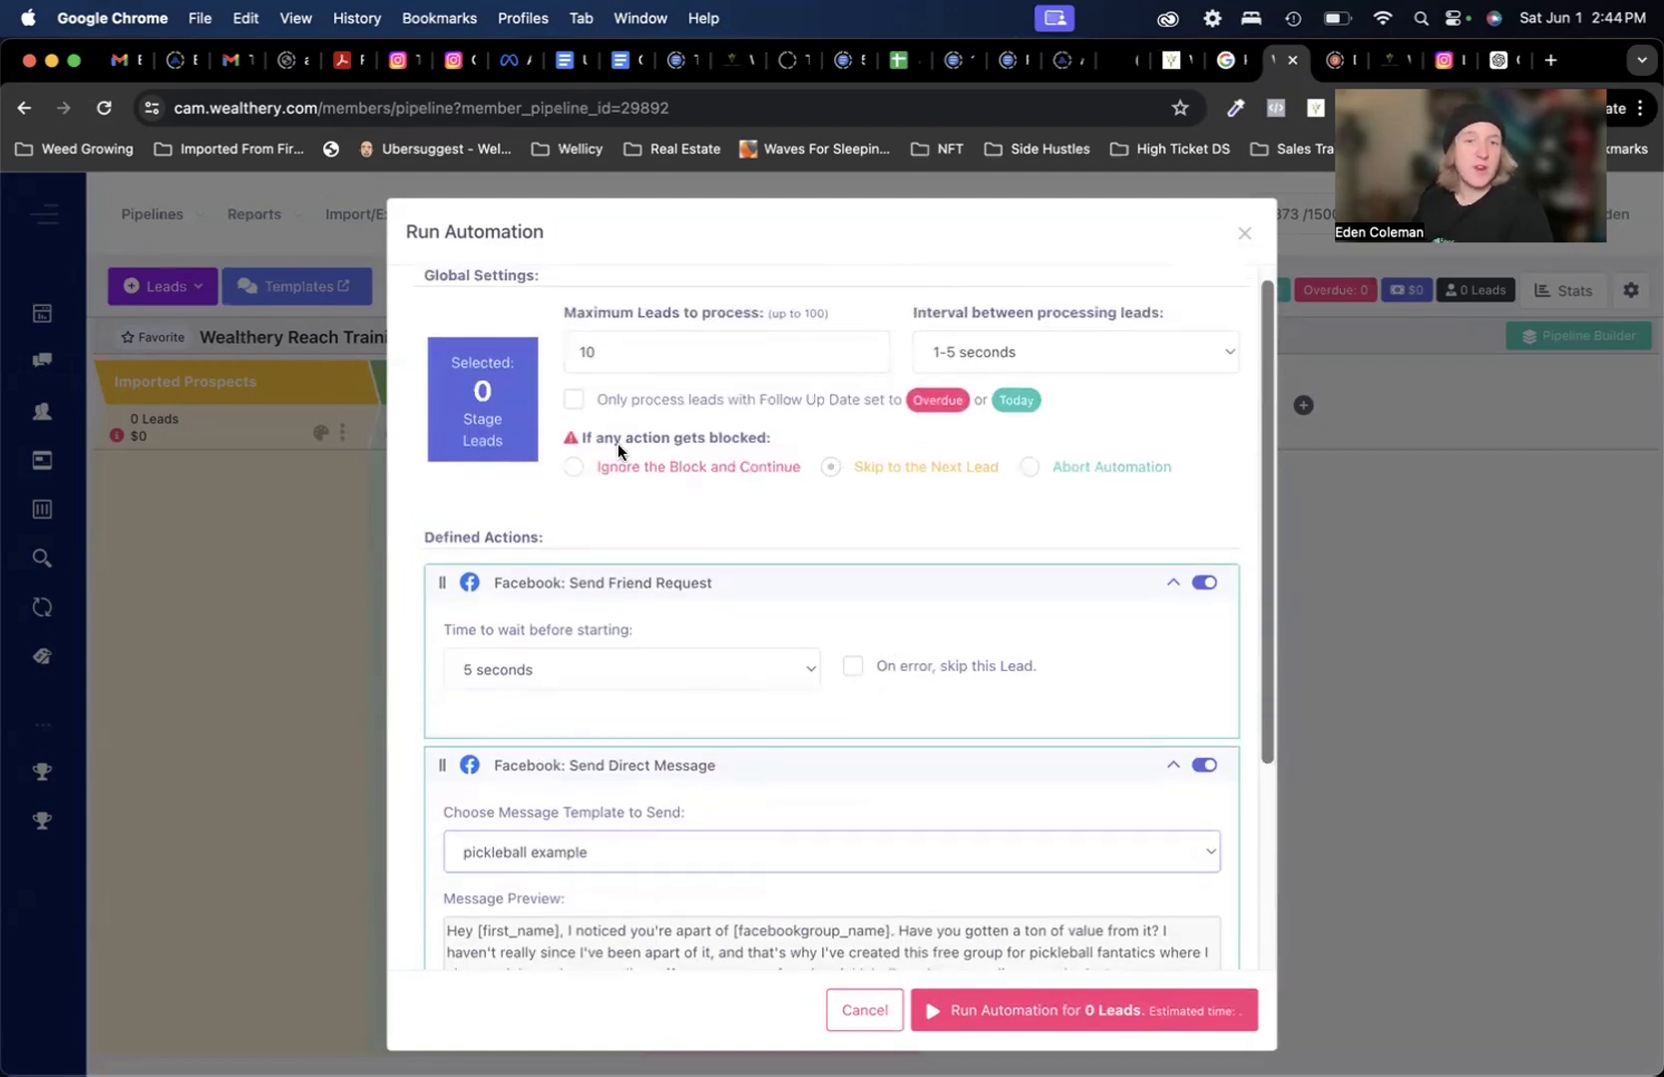
scroll(698, 403, "down", 3)
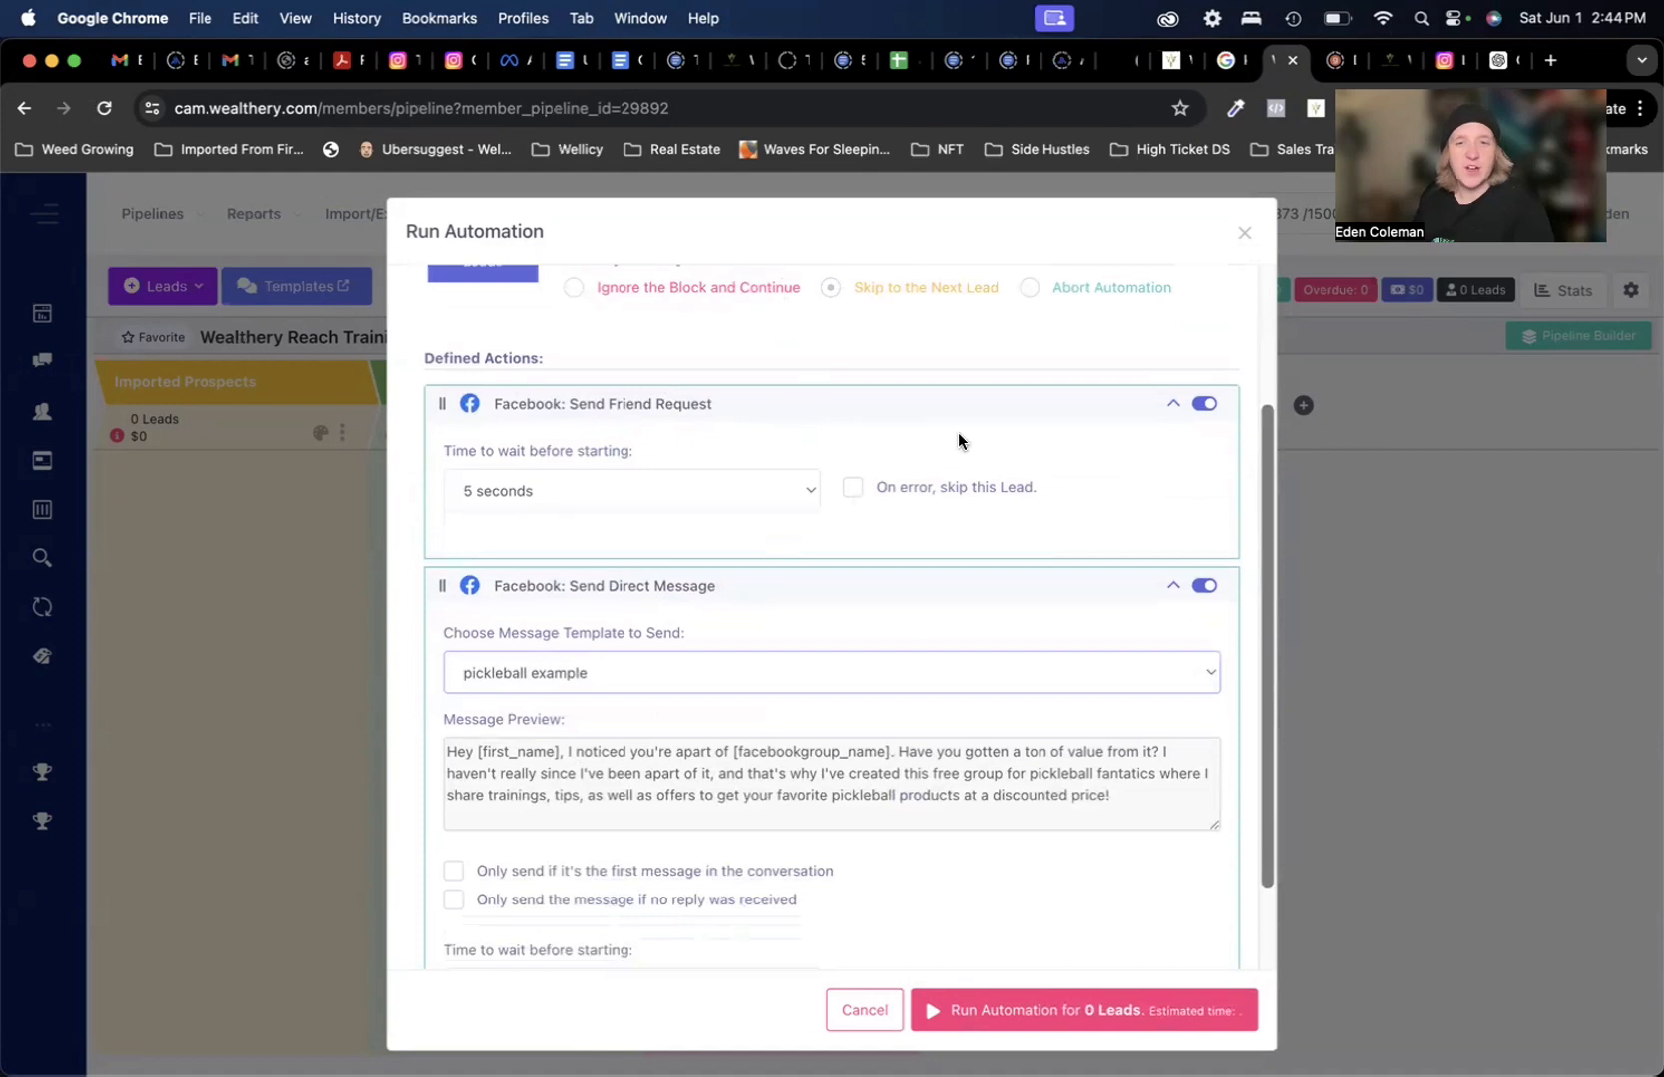
scroll(958, 439, "down", 2)
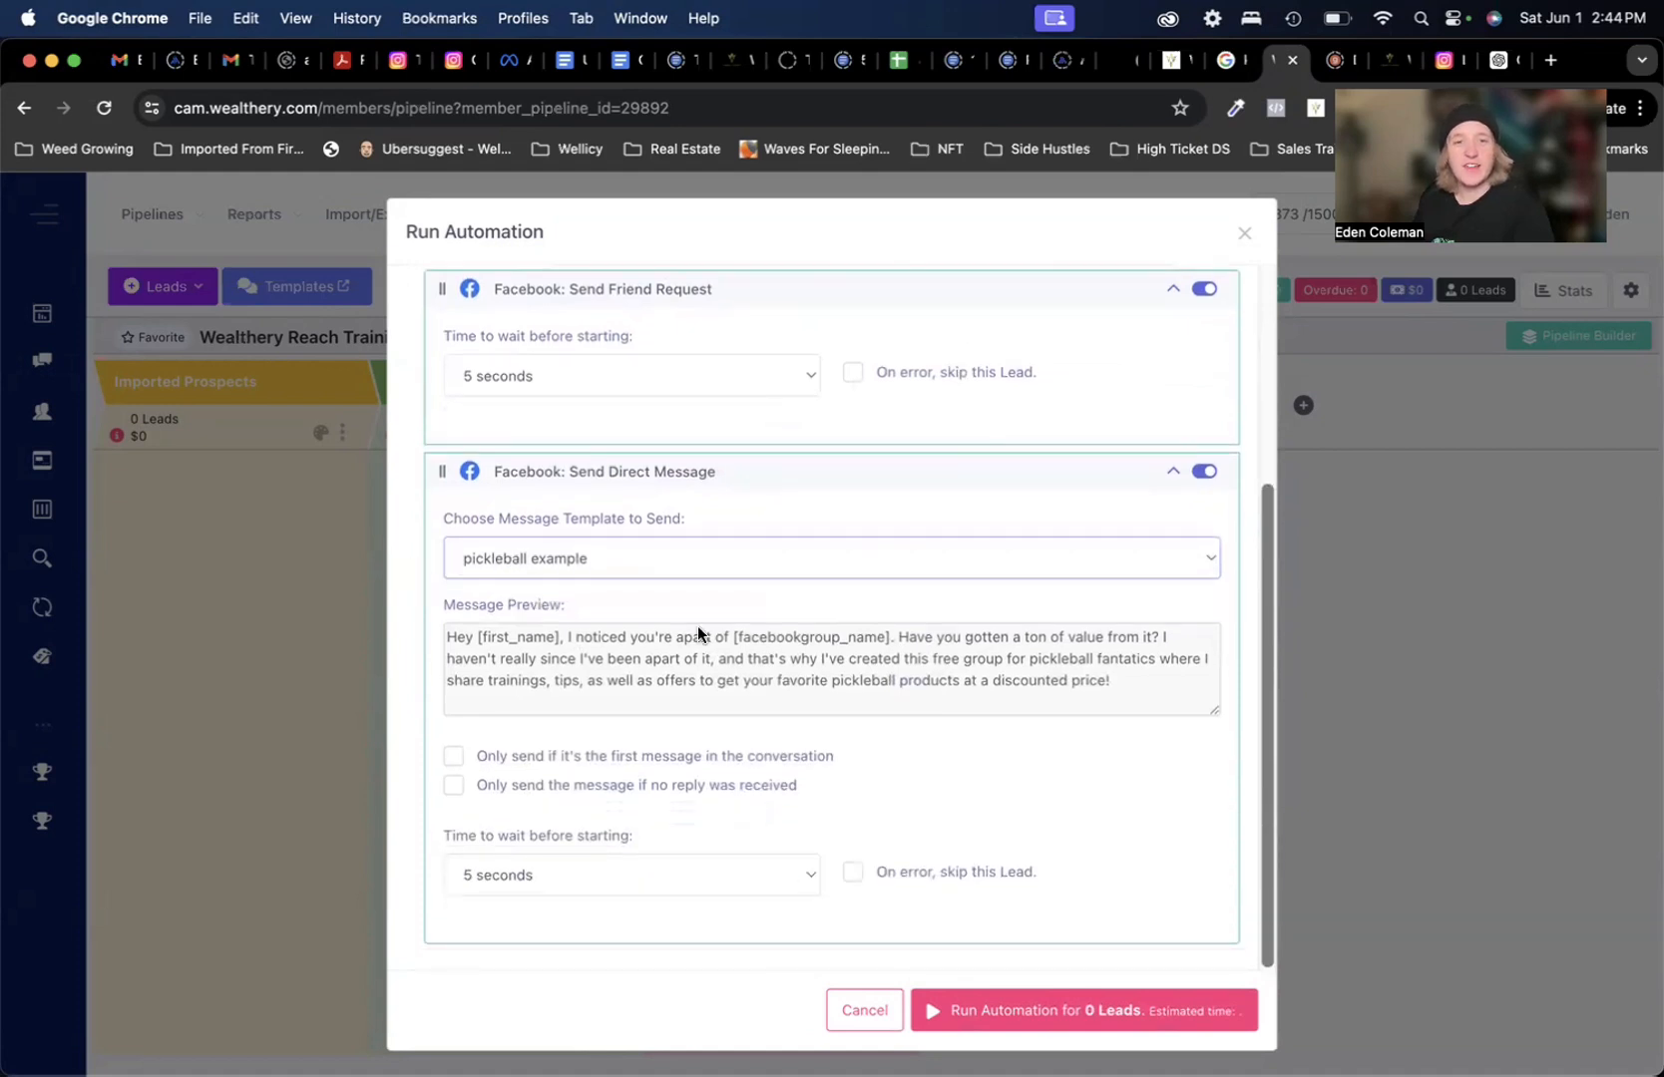
left_click_drag(570, 644, 859, 674)
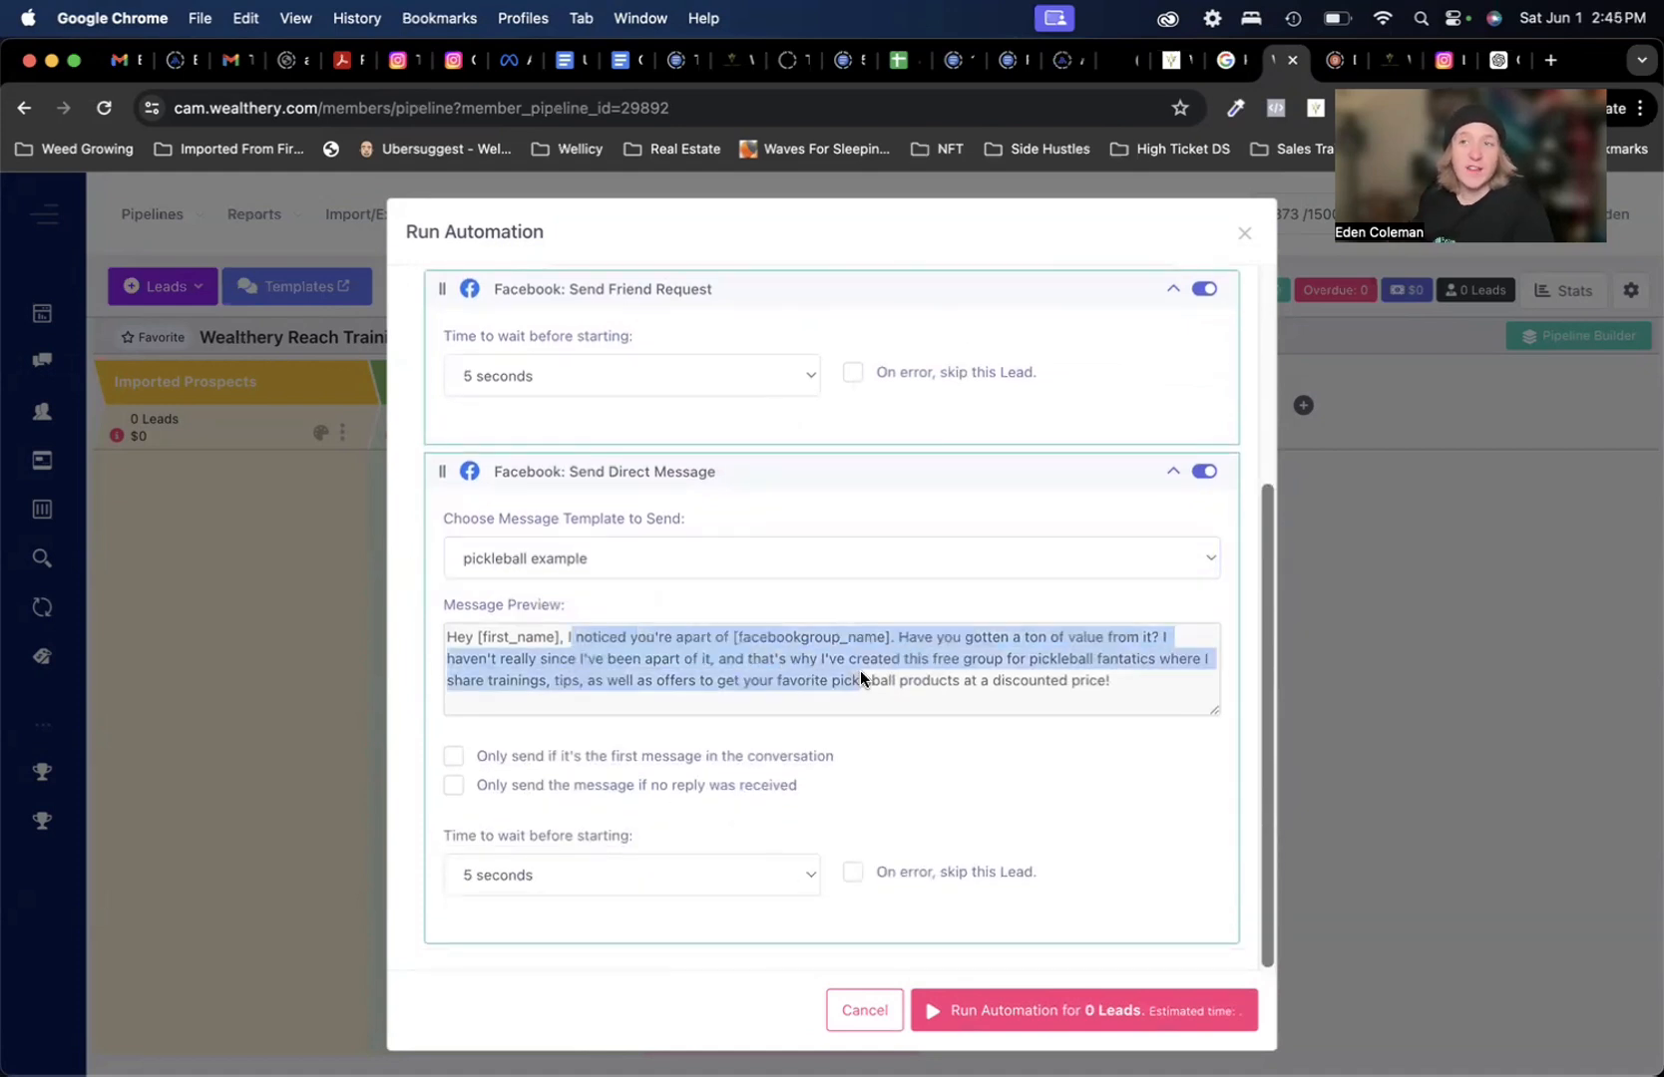
scroll(1016, 696, "up", 3)
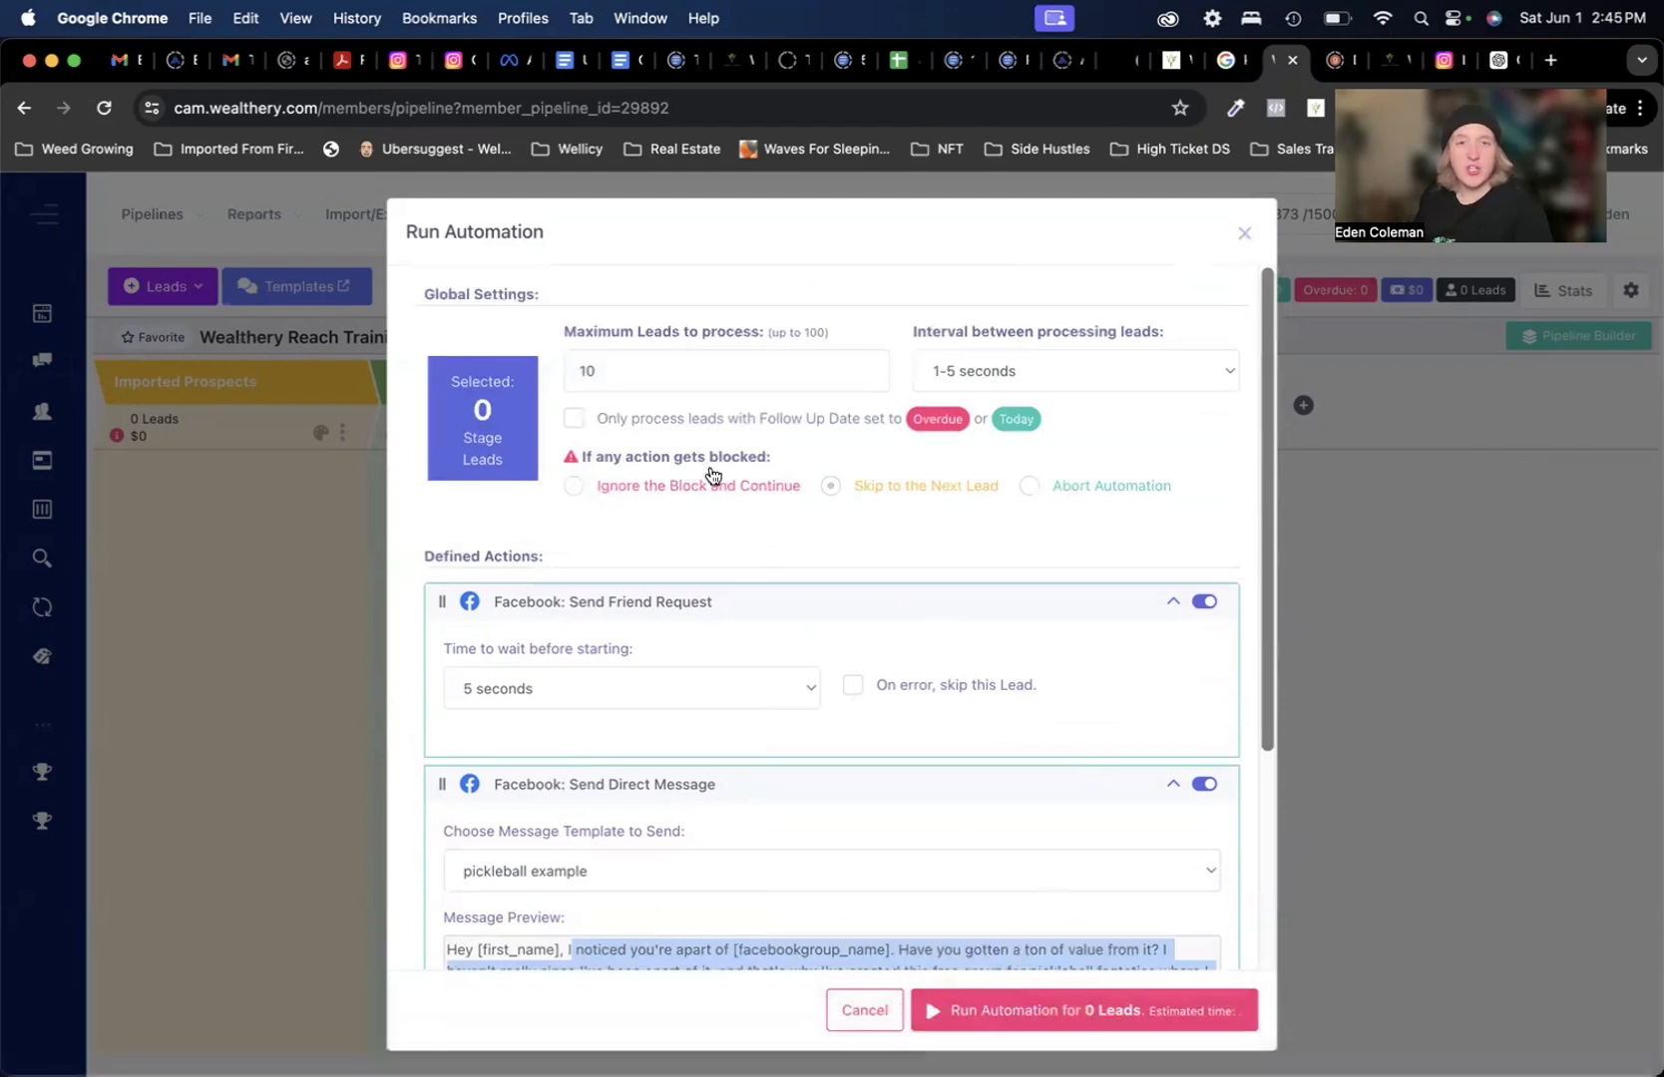
double_click(609, 366)
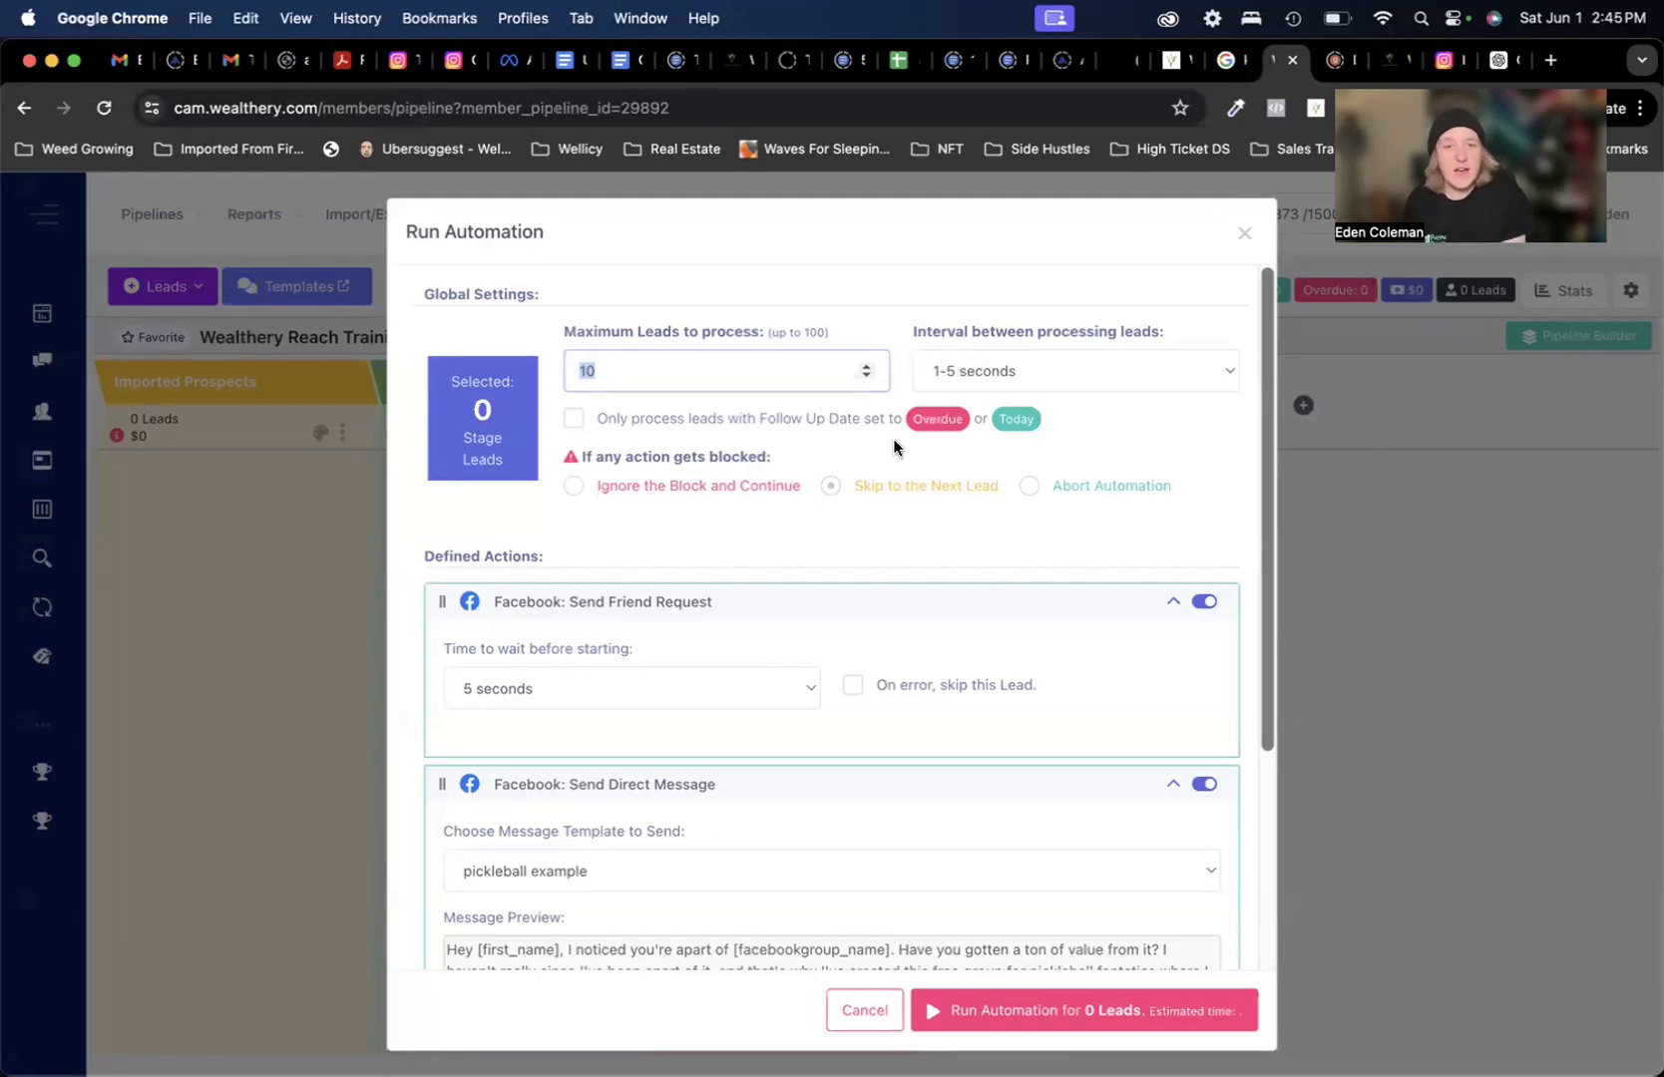
- Try an interval between processing leads of 5-10 seconds in the Run Automation global settings
scroll(810, 769, "down", 2)
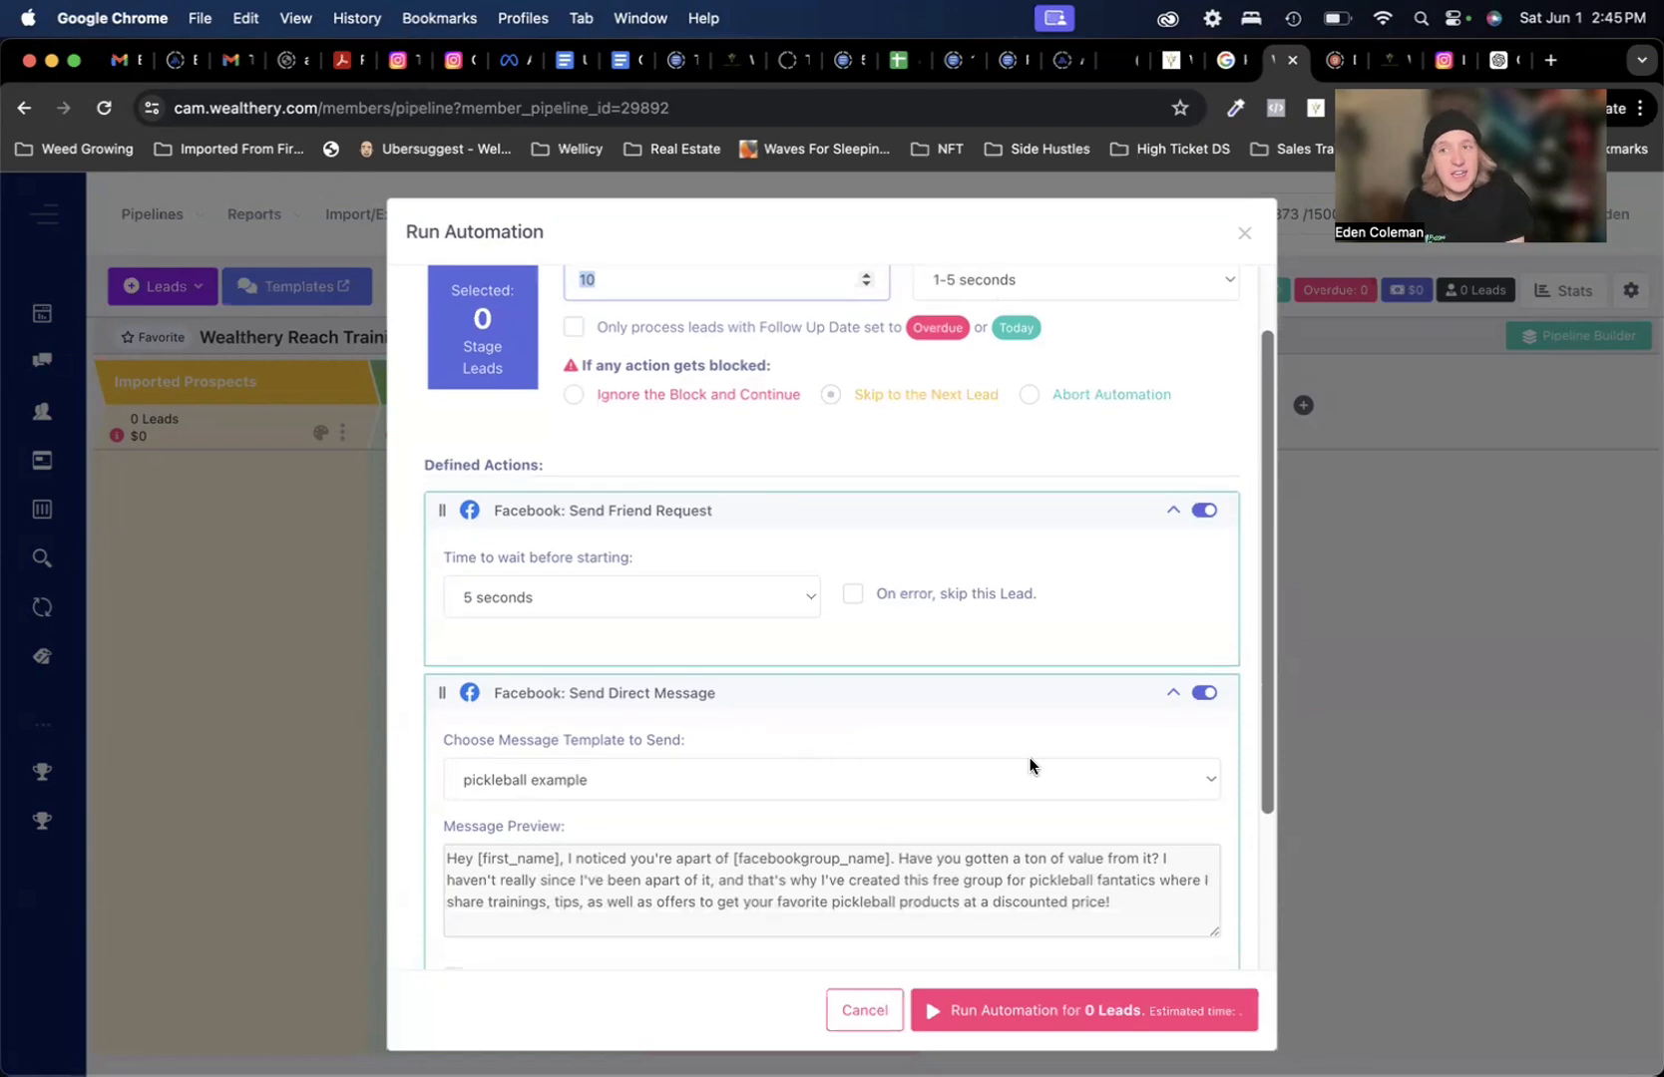
scroll(1089, 702, "up", 2)
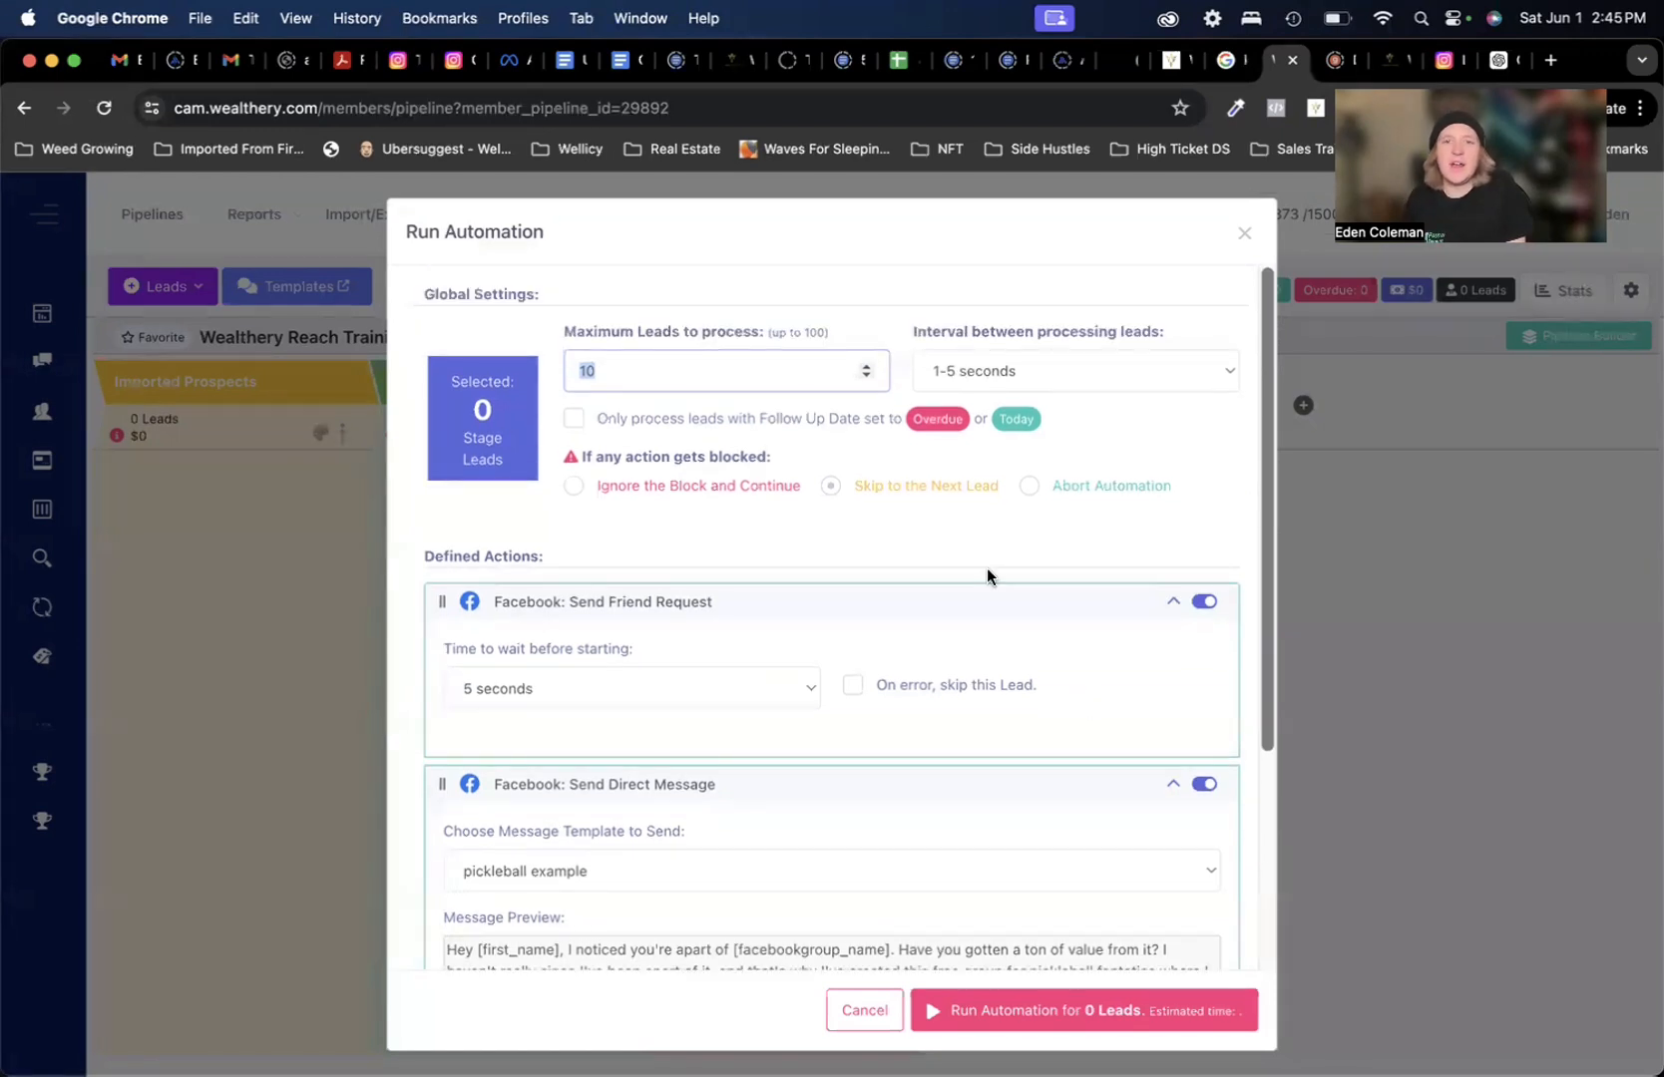
left_click(965, 369)
left_click(968, 398)
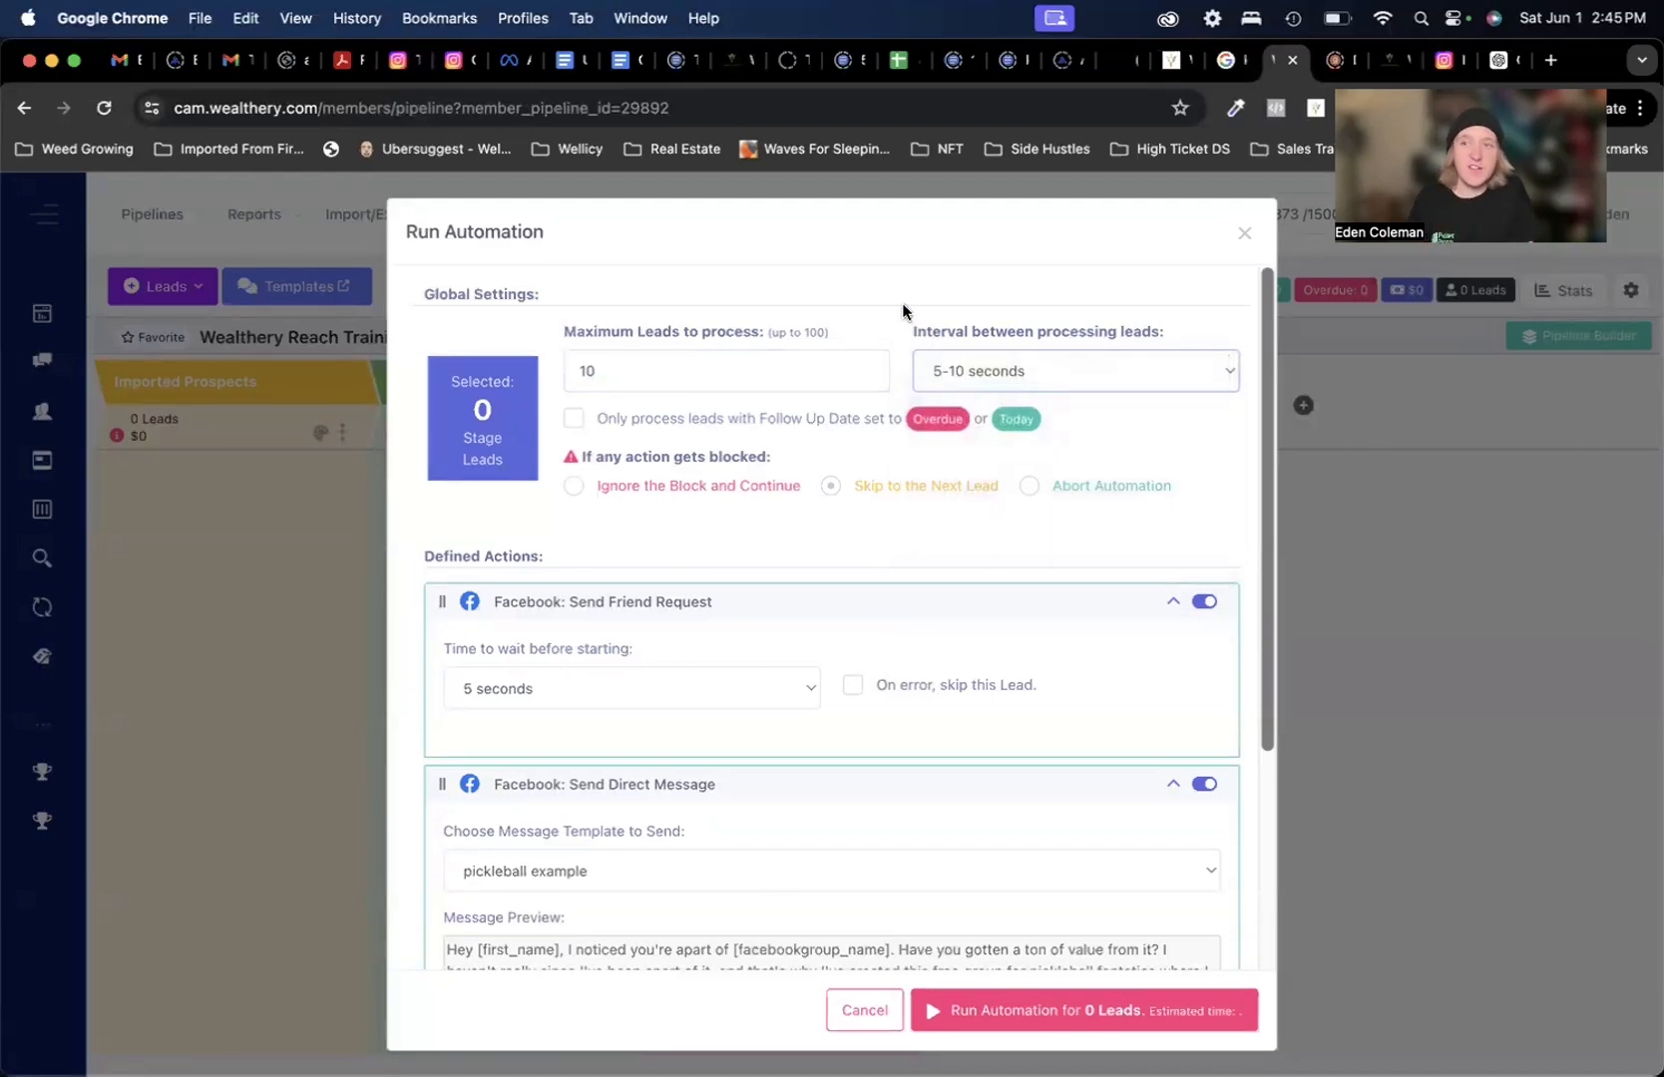
left_click(605, 370)
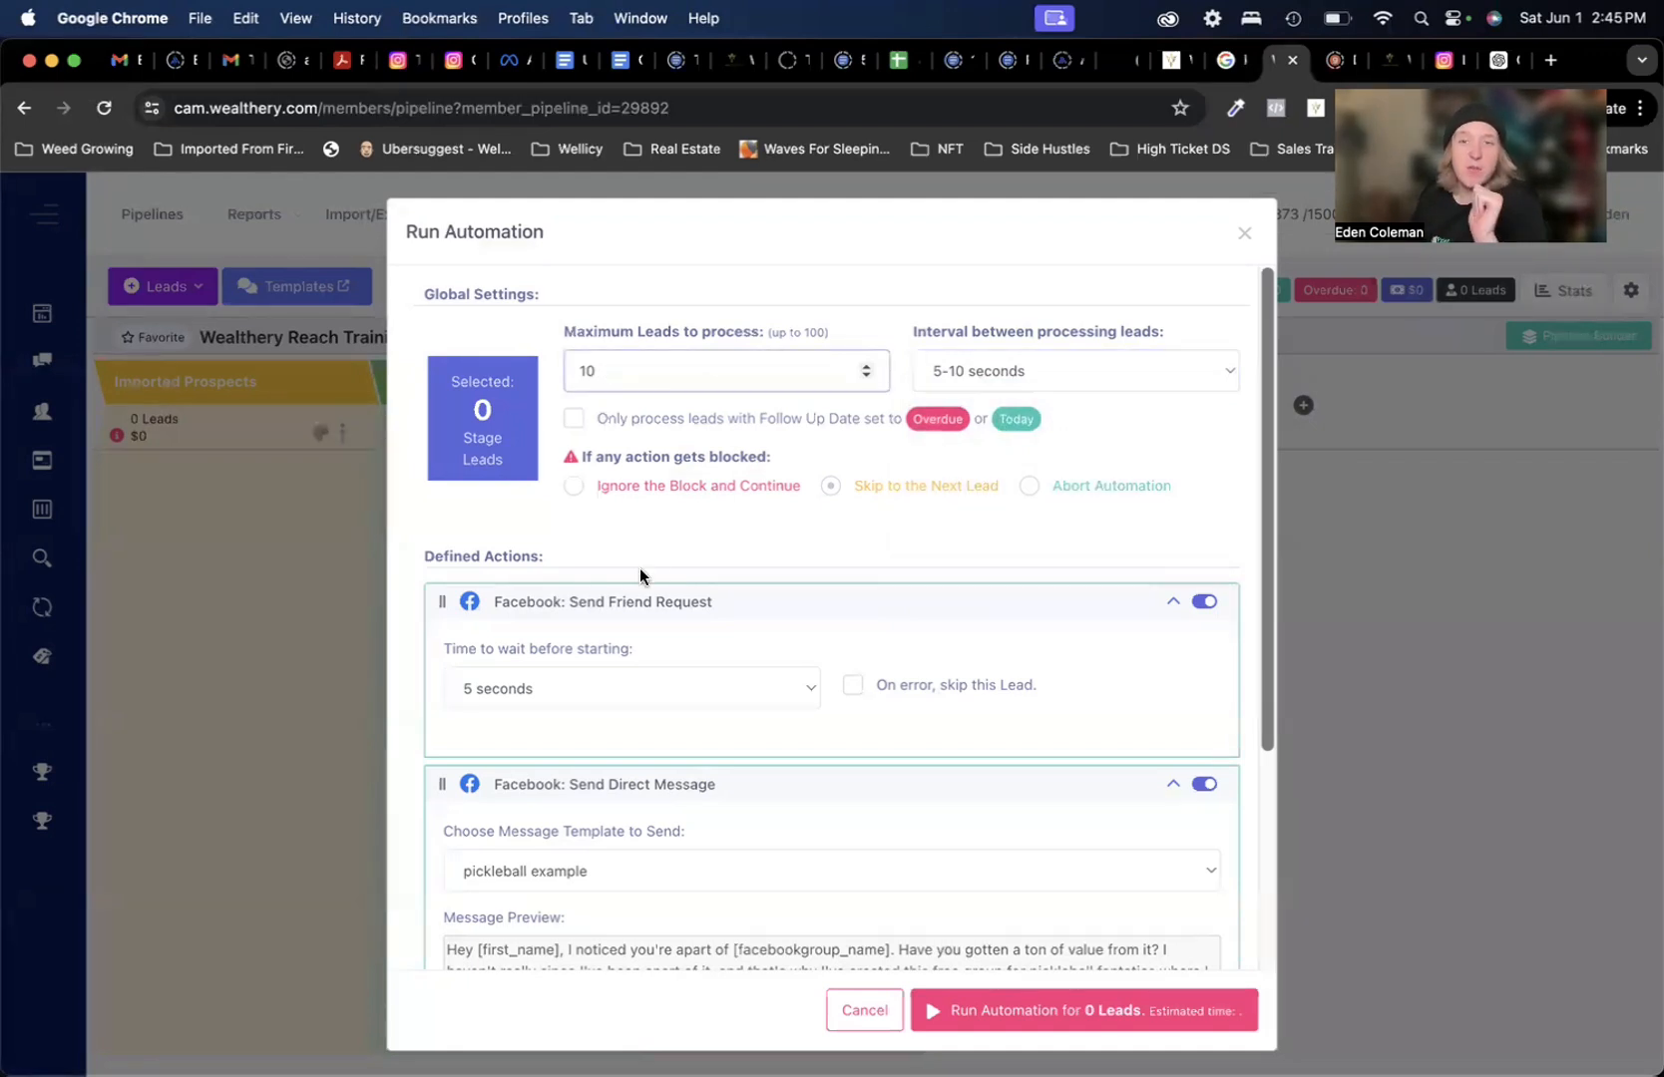
- Review the available processing intervals, the maximum leads setting and the defined actions, and close the Run Automation settings without running
scroll(949, 534, "down", 1)
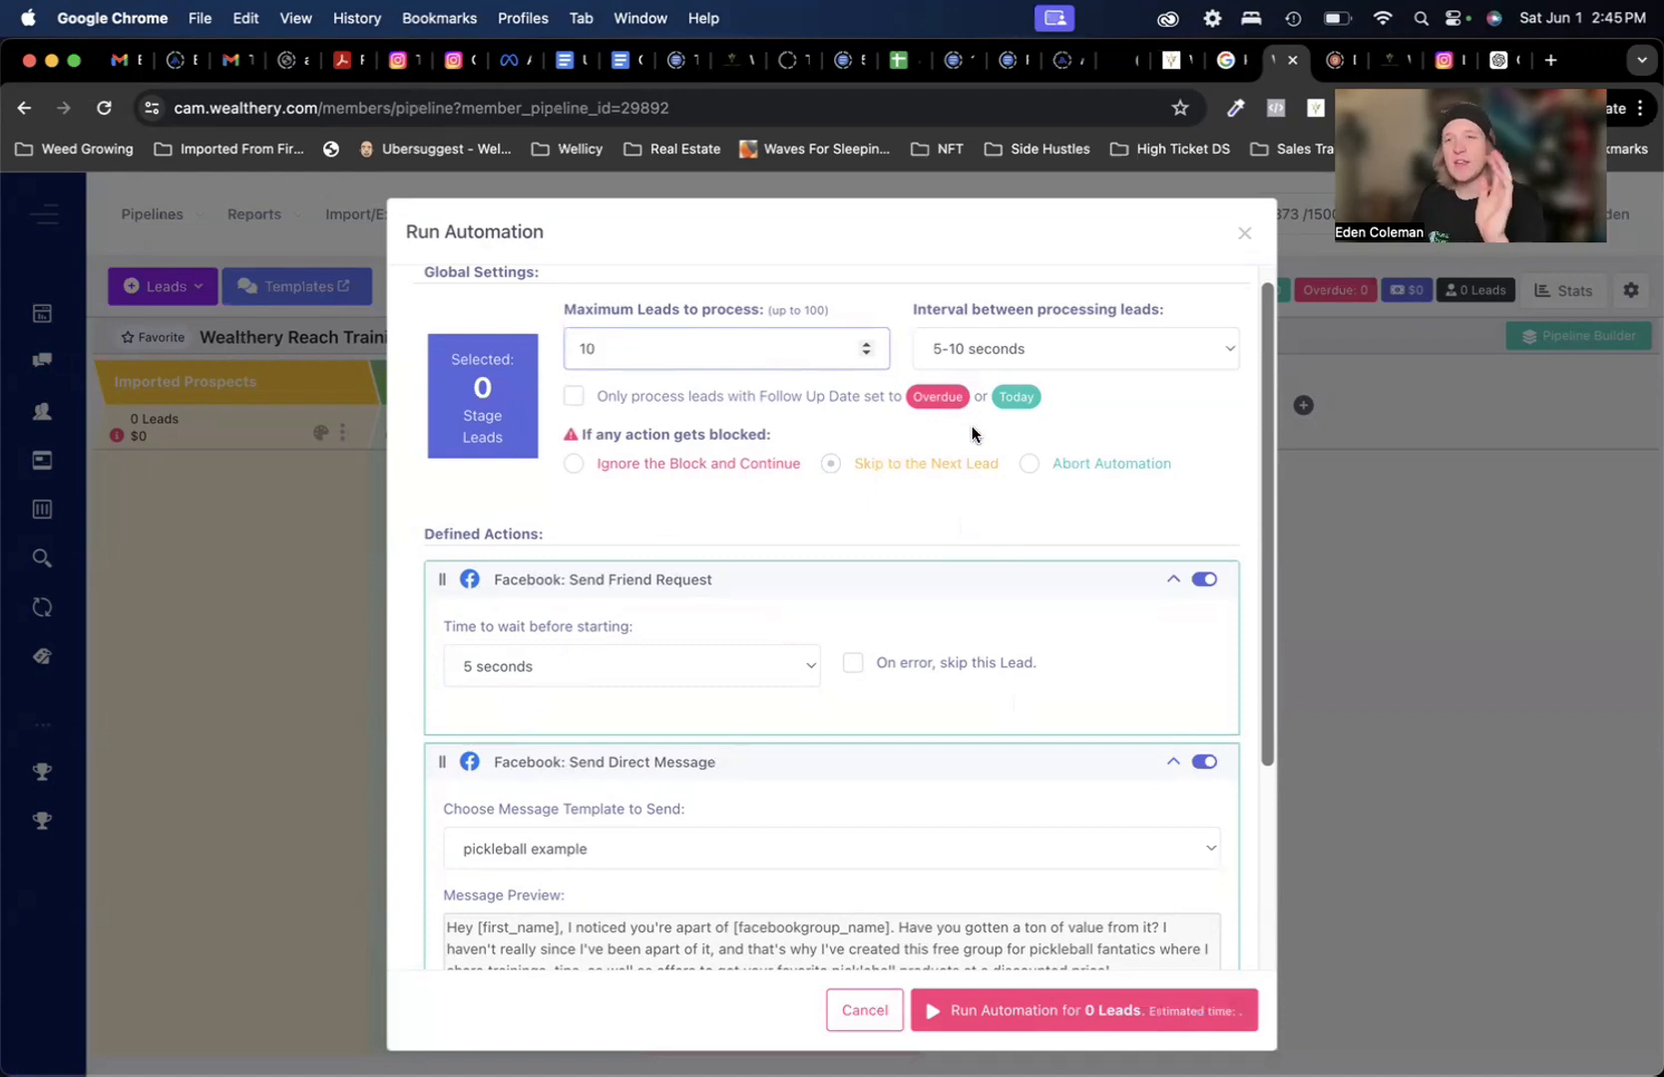
left_click(1020, 345)
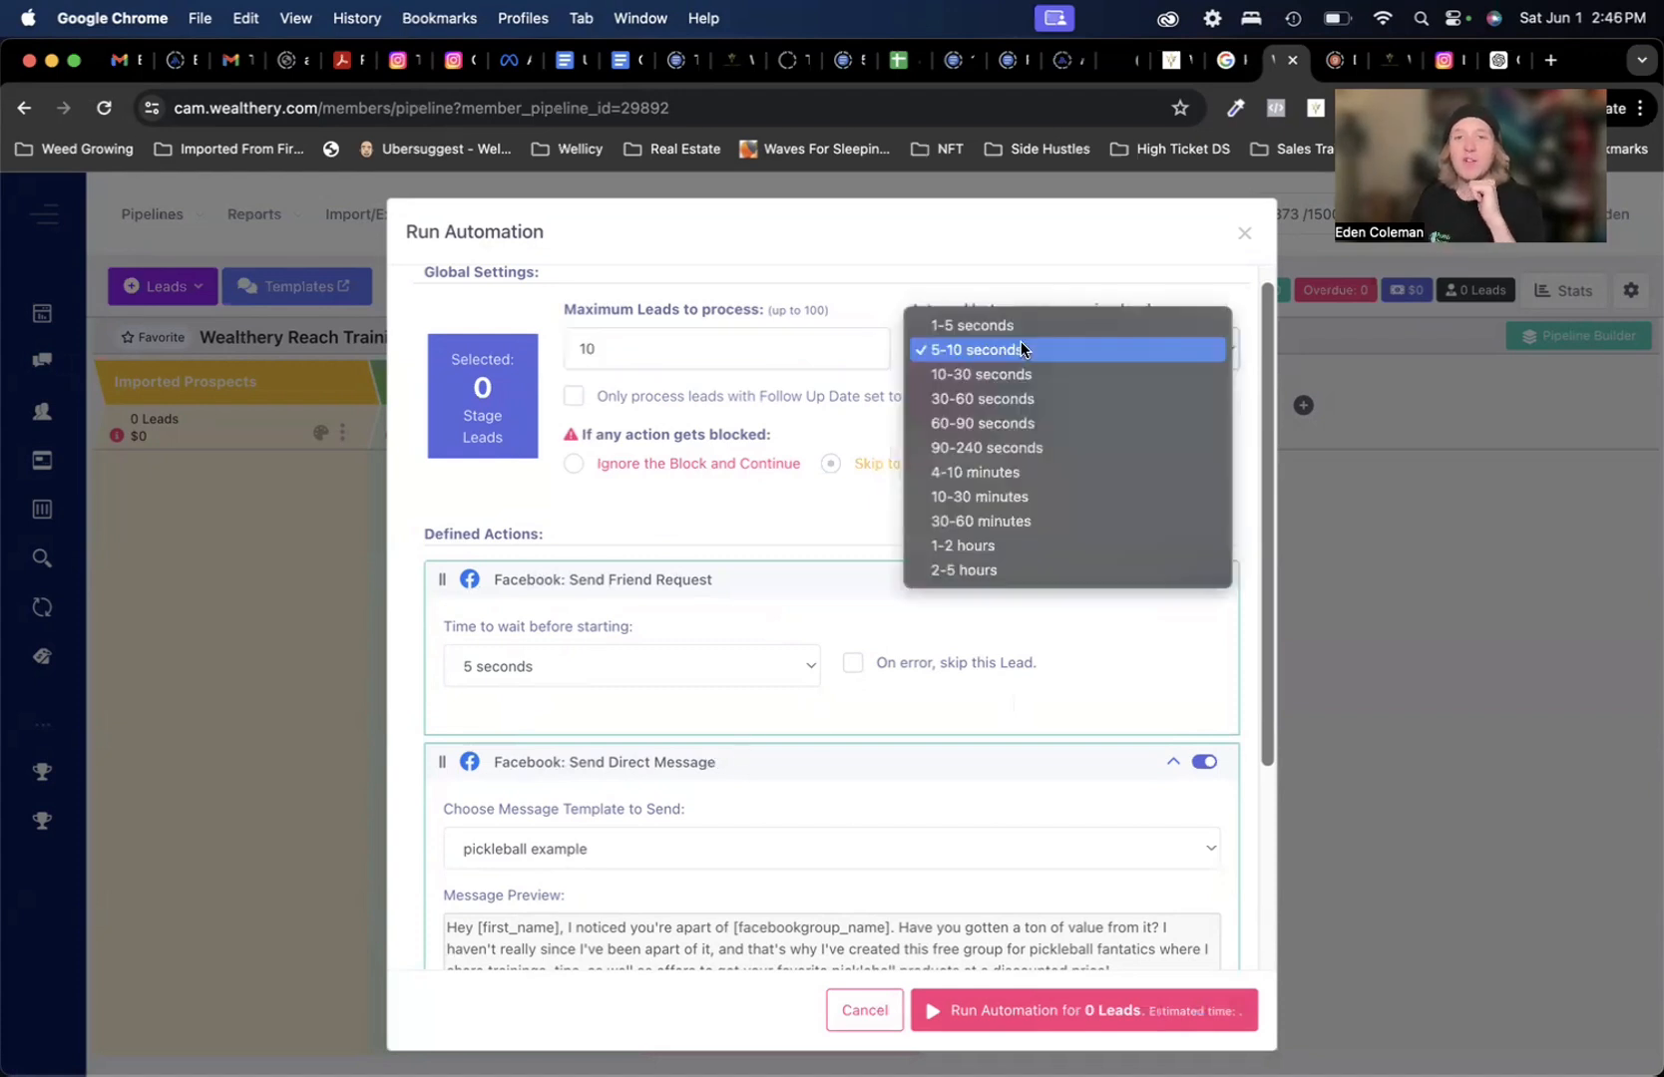
left_click(919, 273)
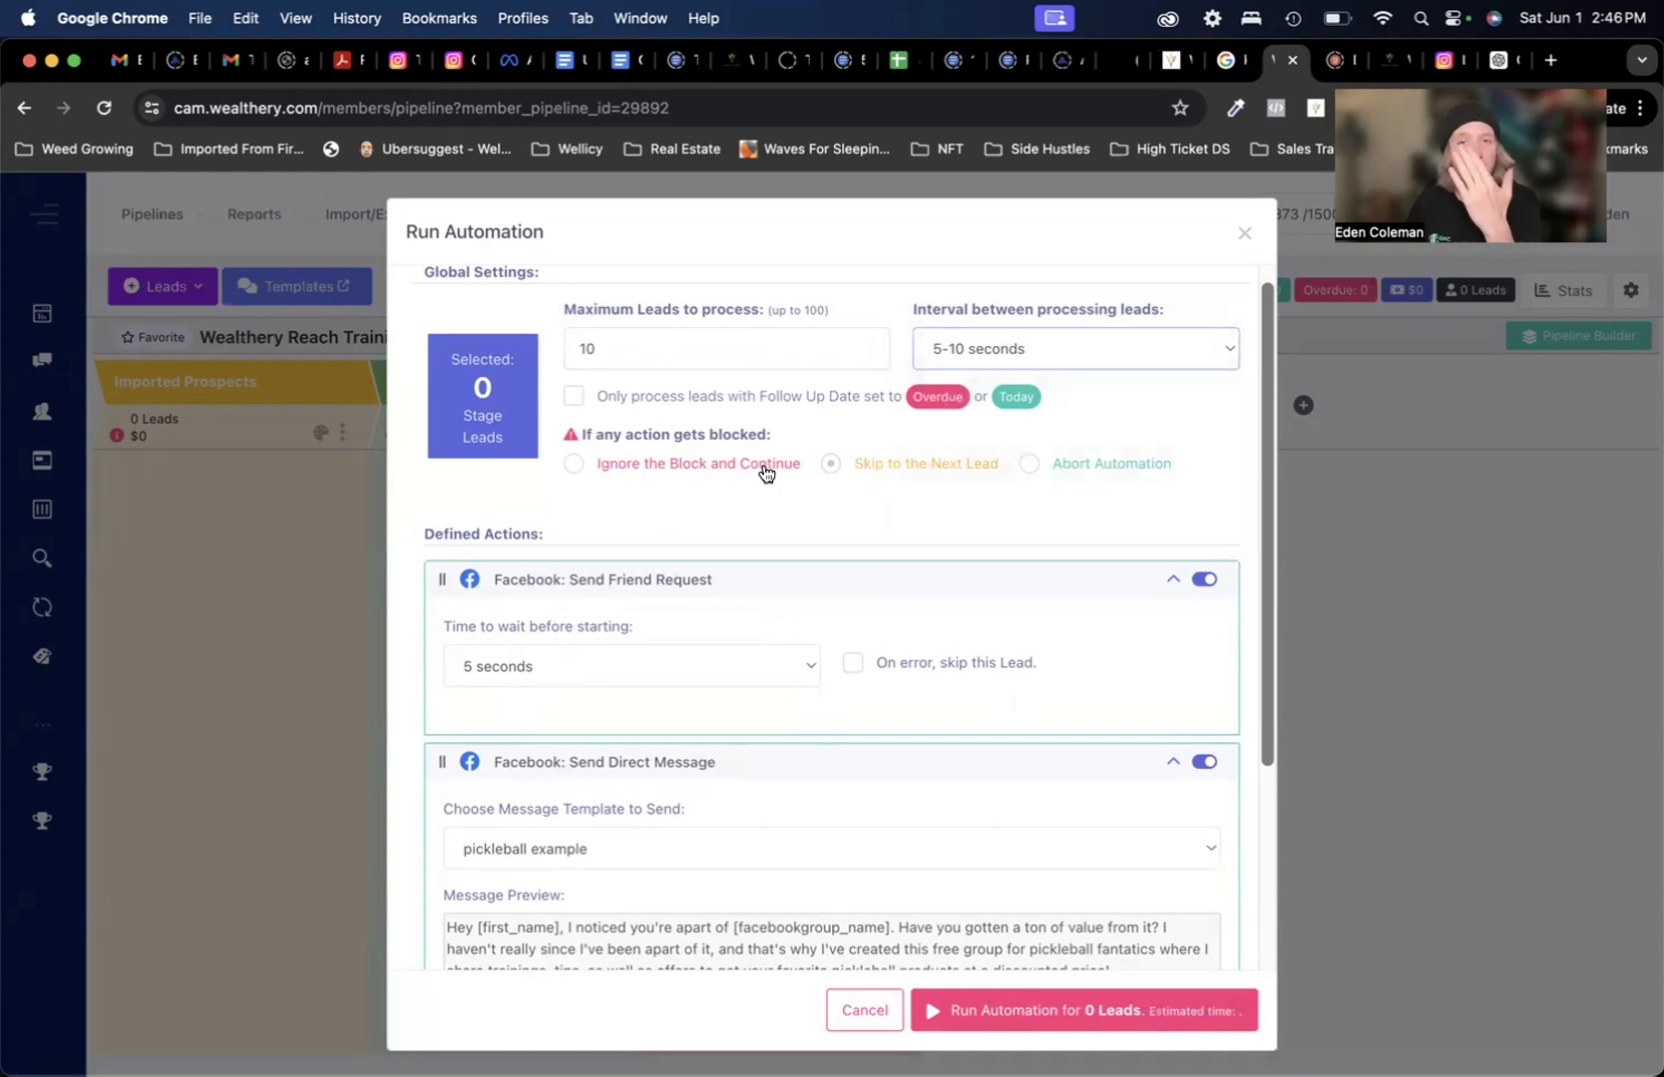
left_click(983, 350)
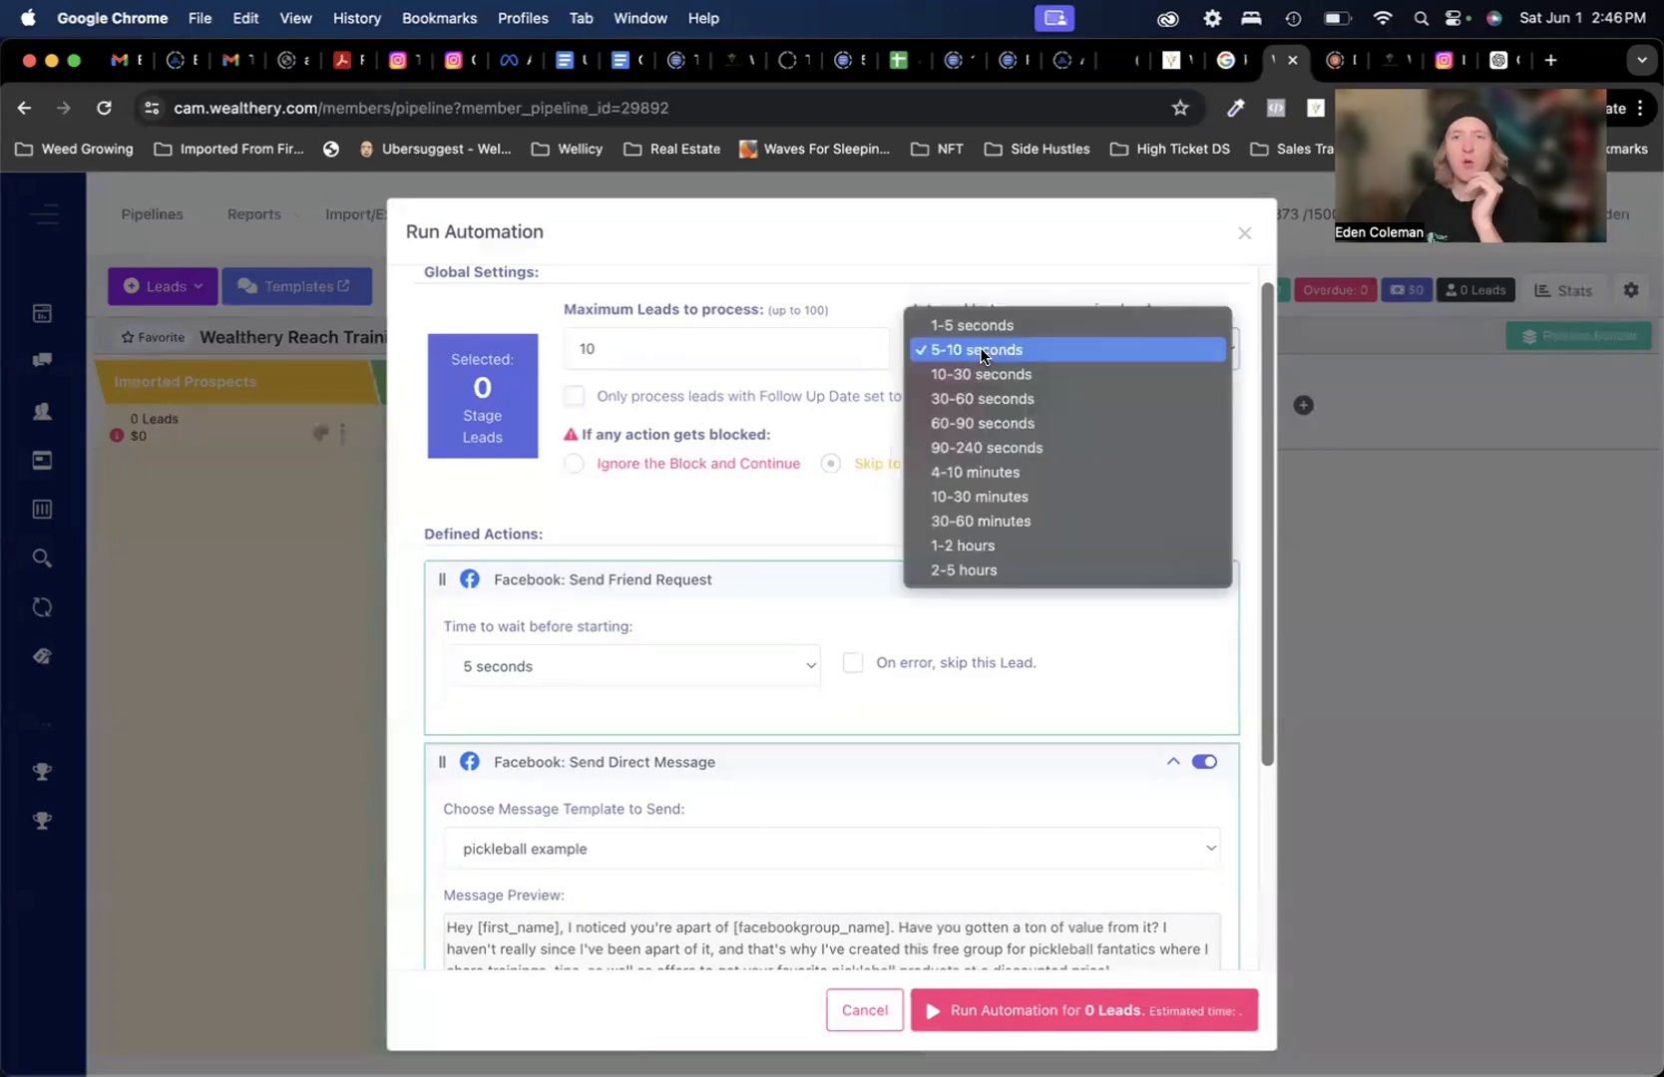
left_click(871, 269)
left_click(660, 354)
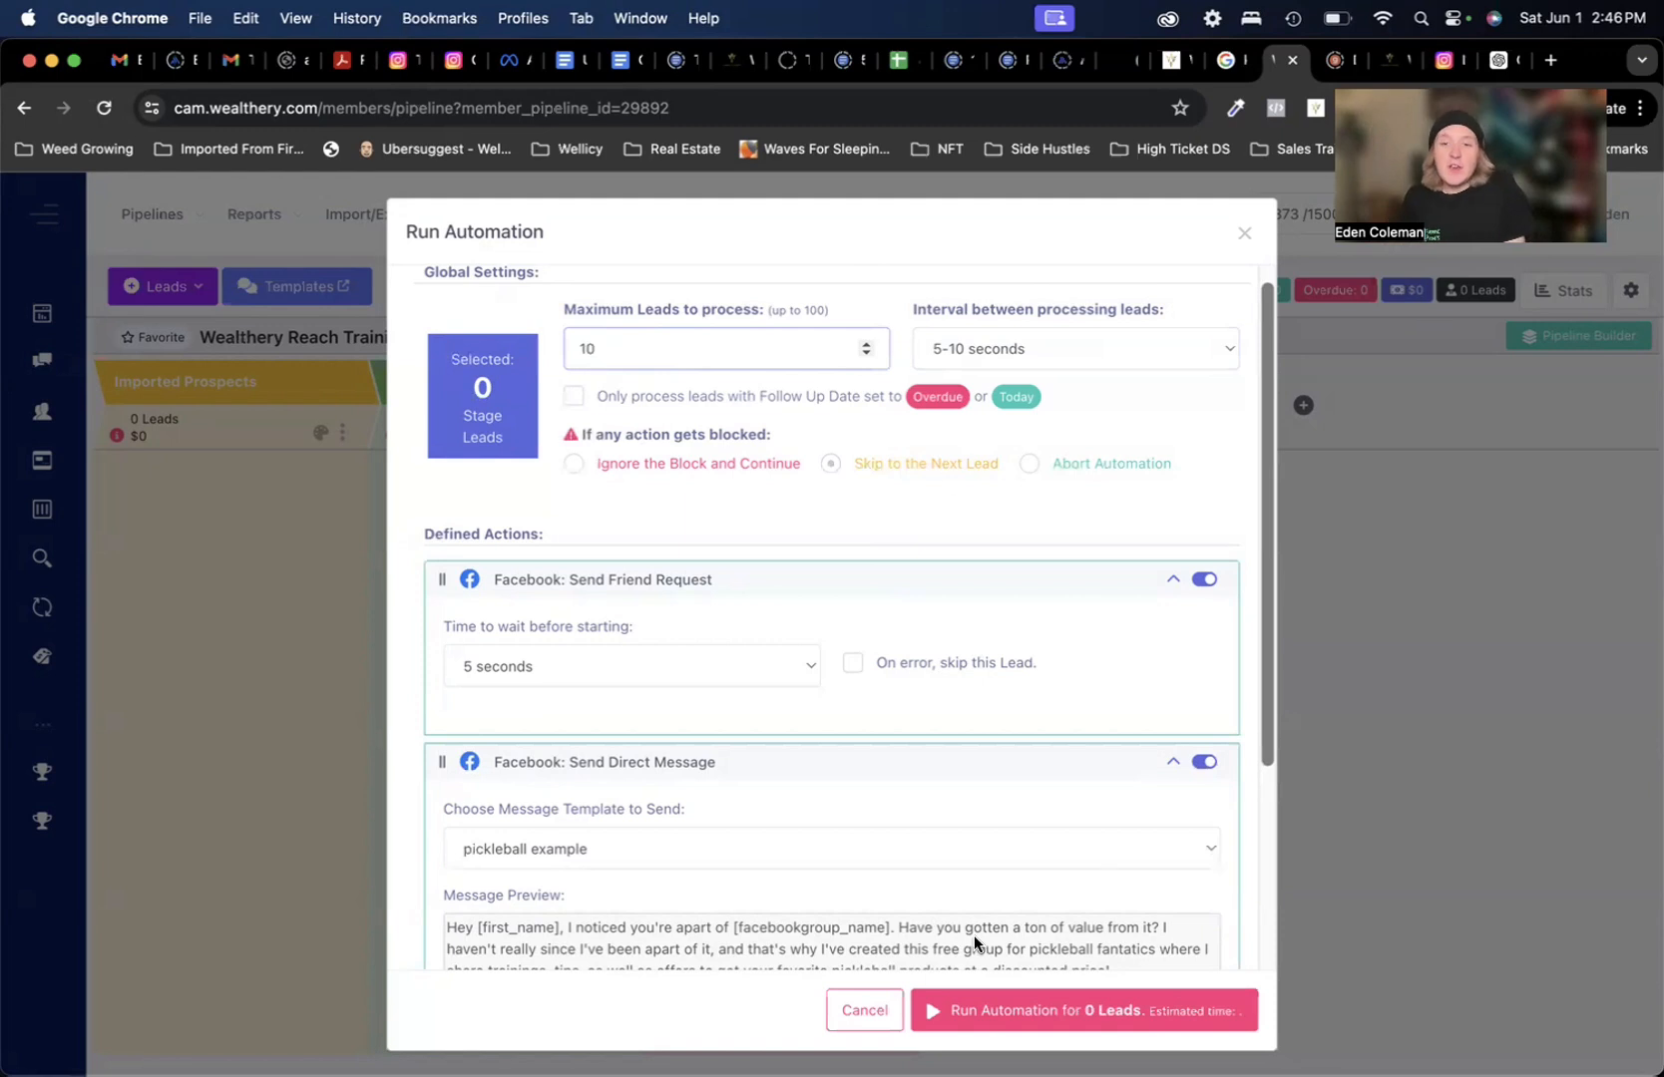
scroll(1061, 713, "down", 3)
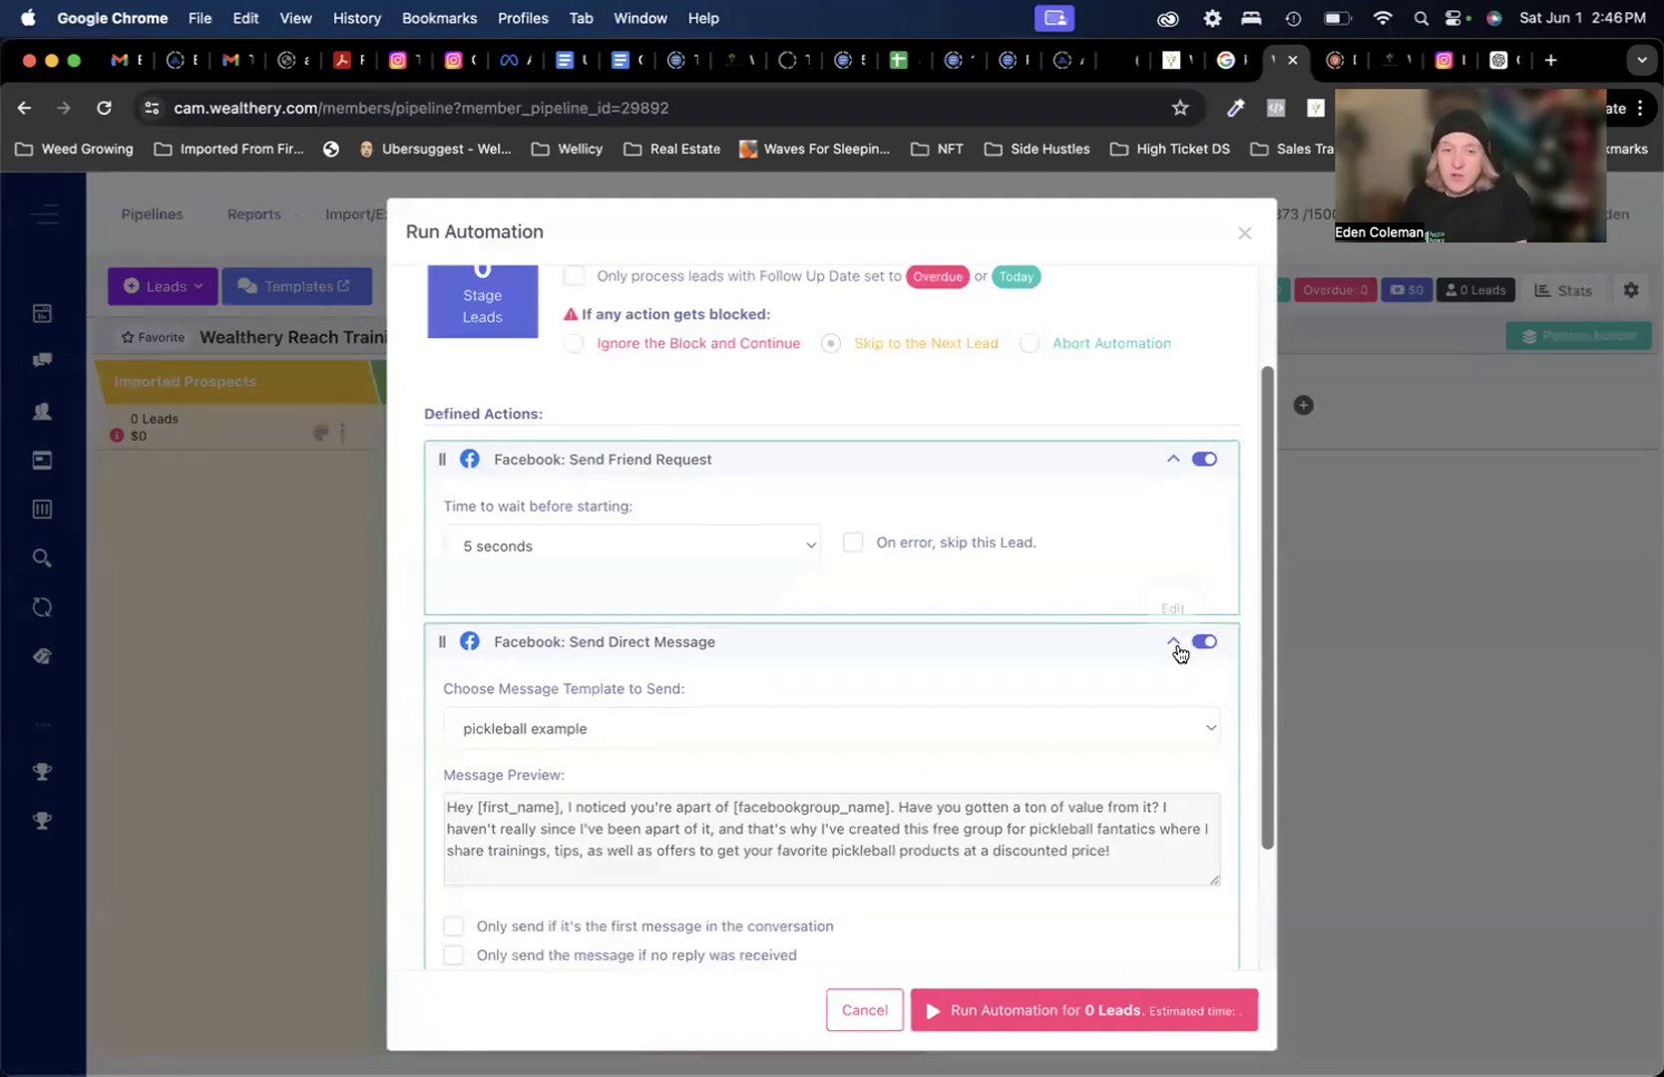
left_click(1243, 234)
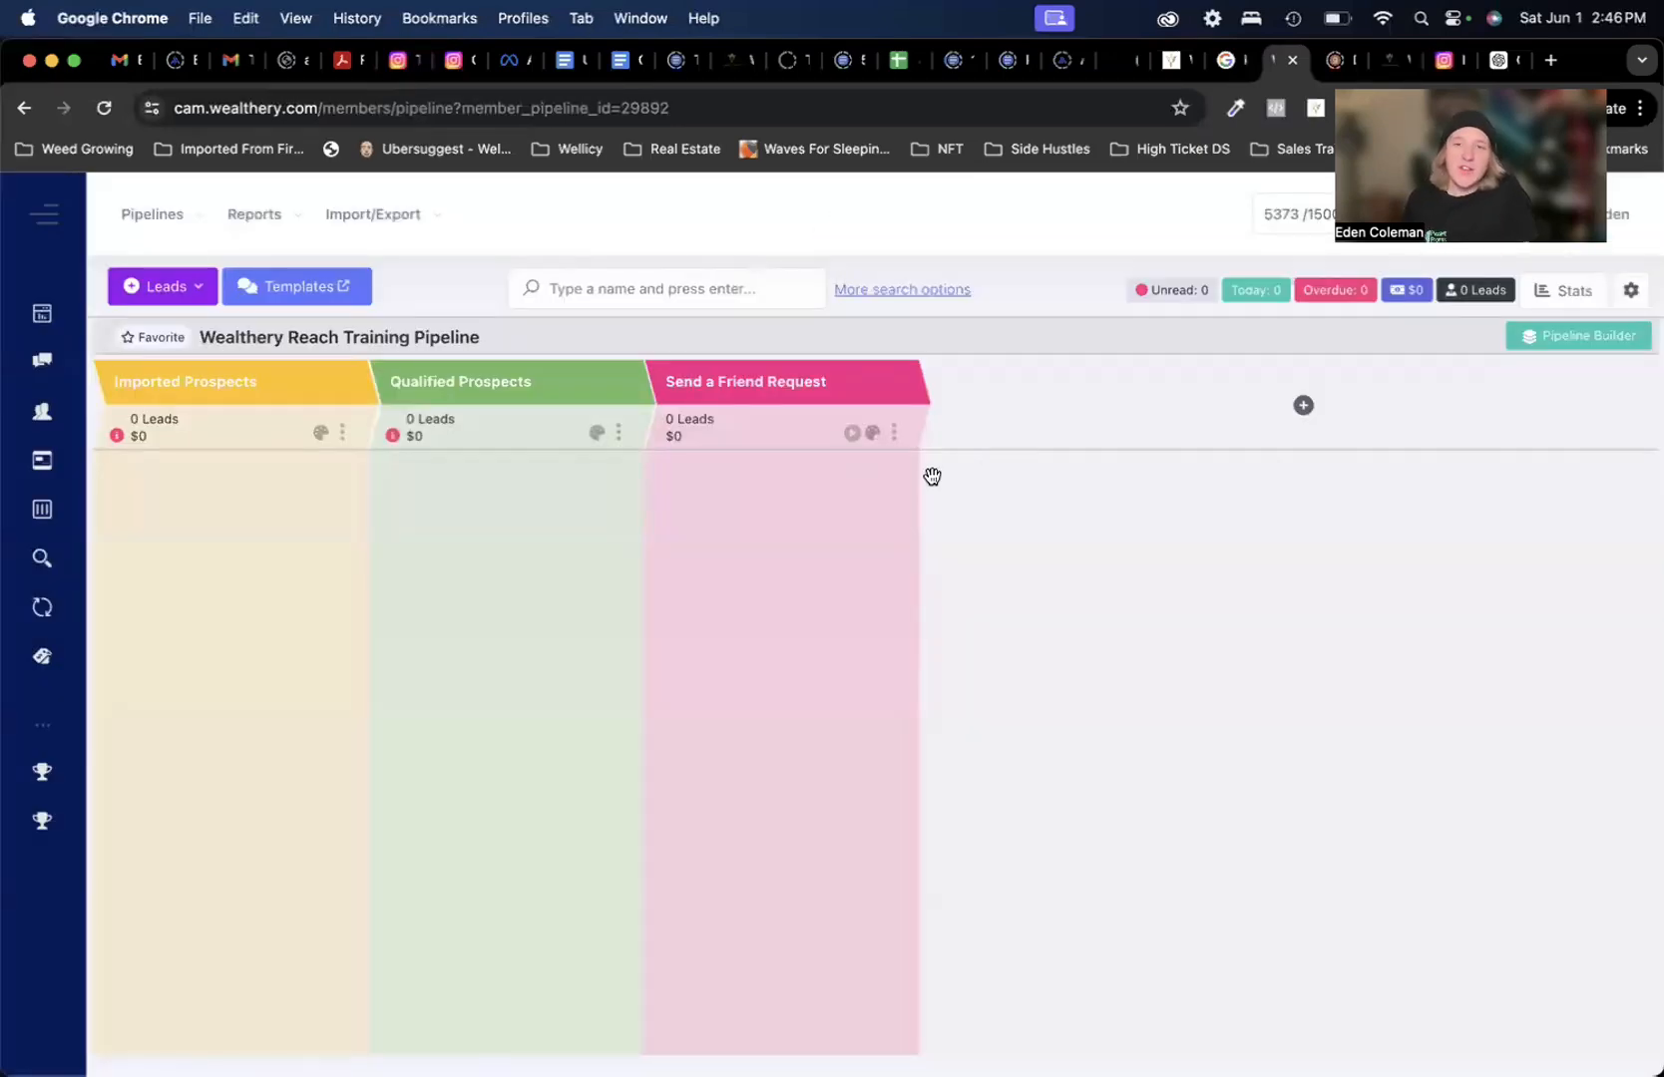
- Reopen Run Automation for the Send a Friend Request stage, switch off its direct message action, and close without running
left_click(852, 433)
left_click(852, 433)
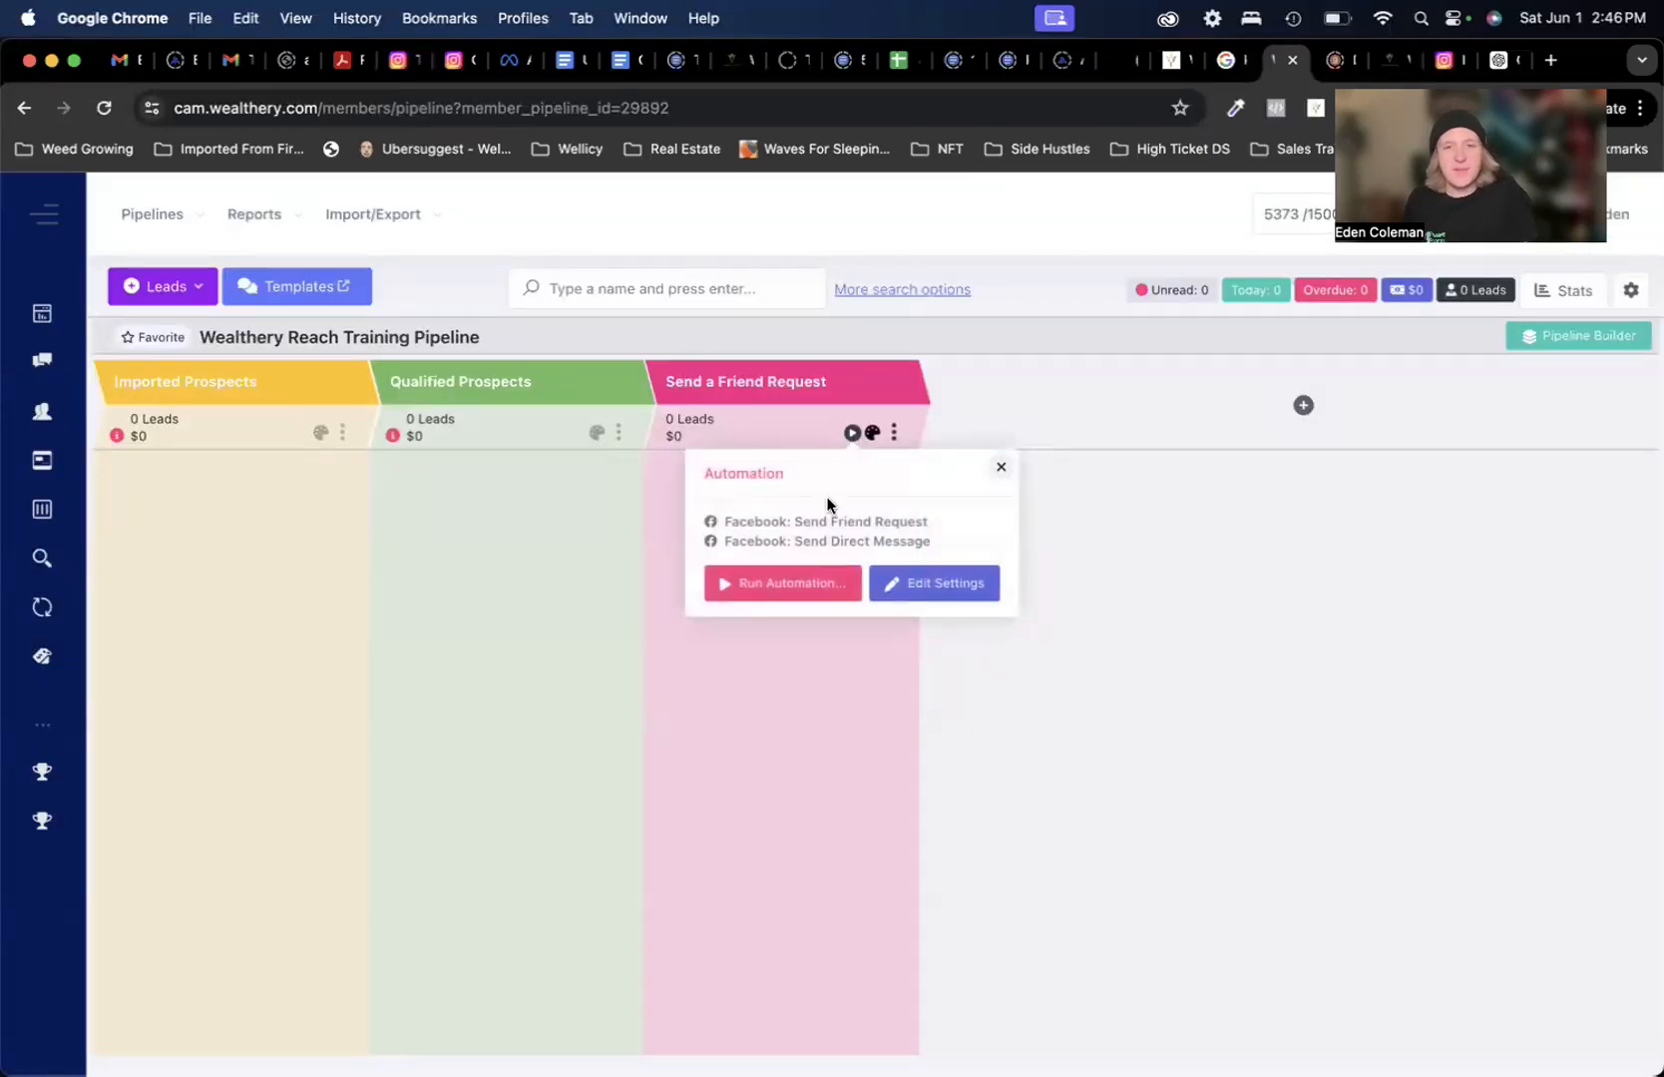
left_click(791, 584)
left_click(560, 631)
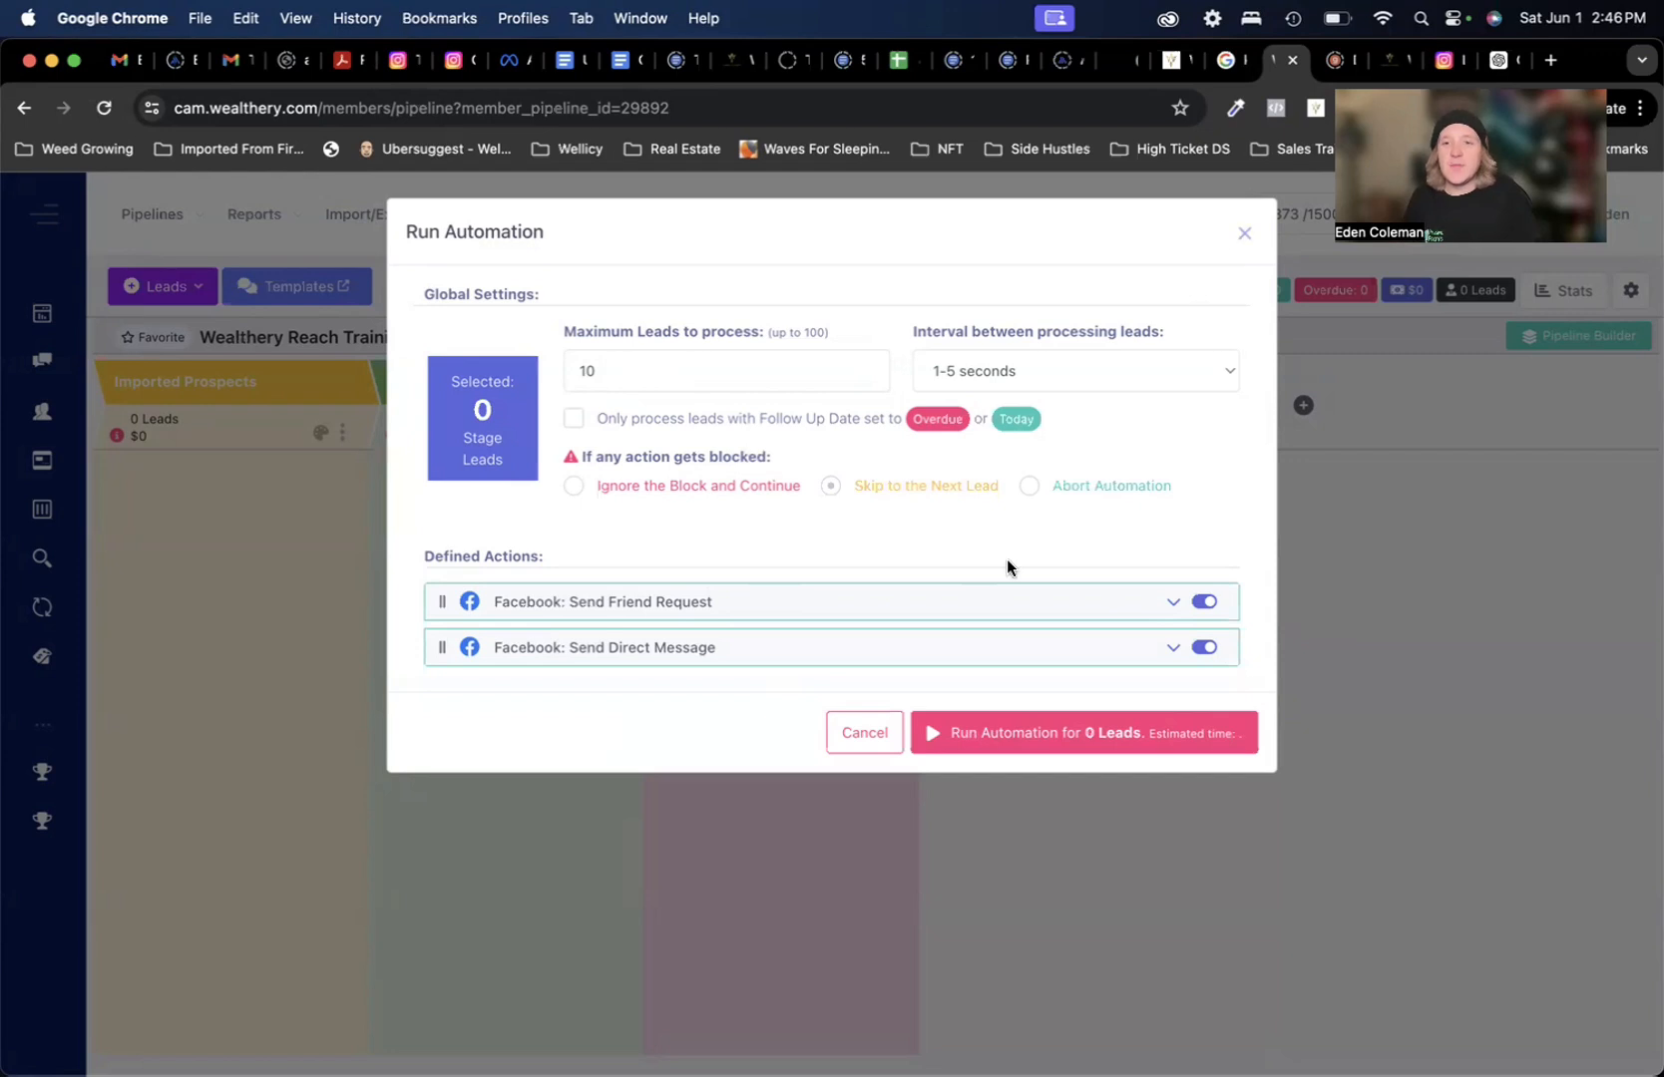
left_click(1204, 648)
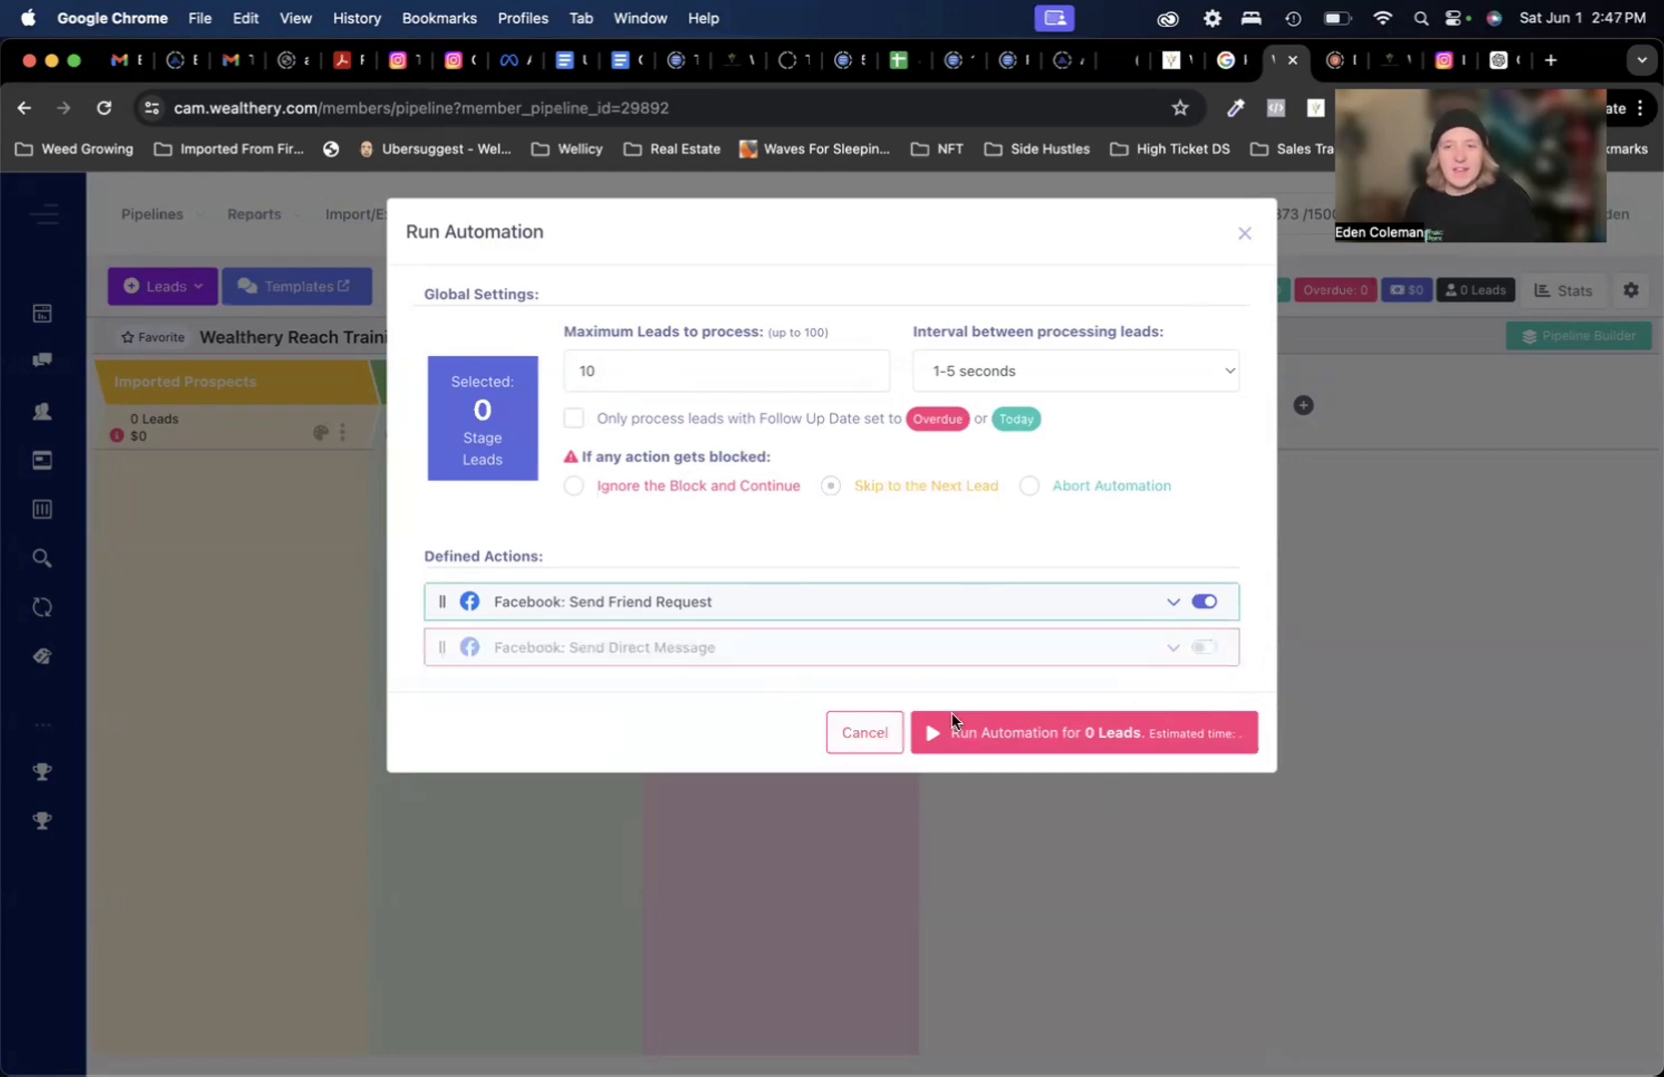
left_click(1243, 233)
- Try removing the Send Direct Message action from the Send a Friend Request stage, check the addable actions, and cancel the edit
left_click(893, 432)
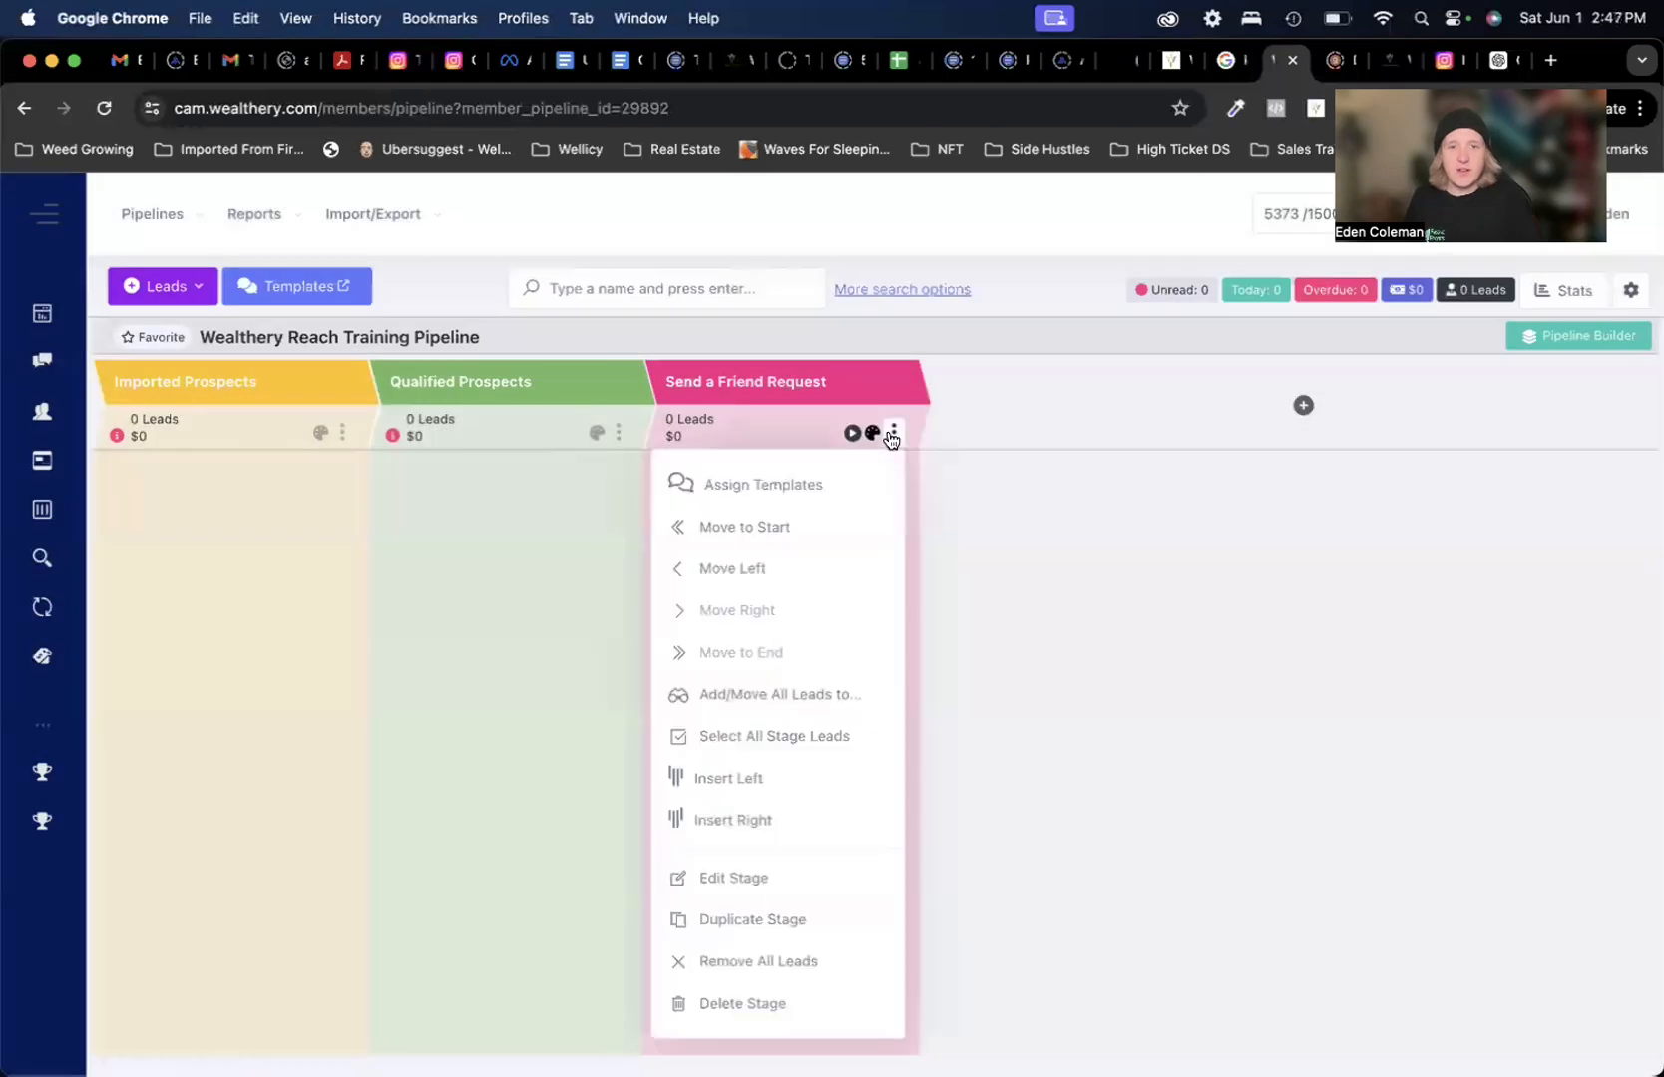
left_click(762, 880)
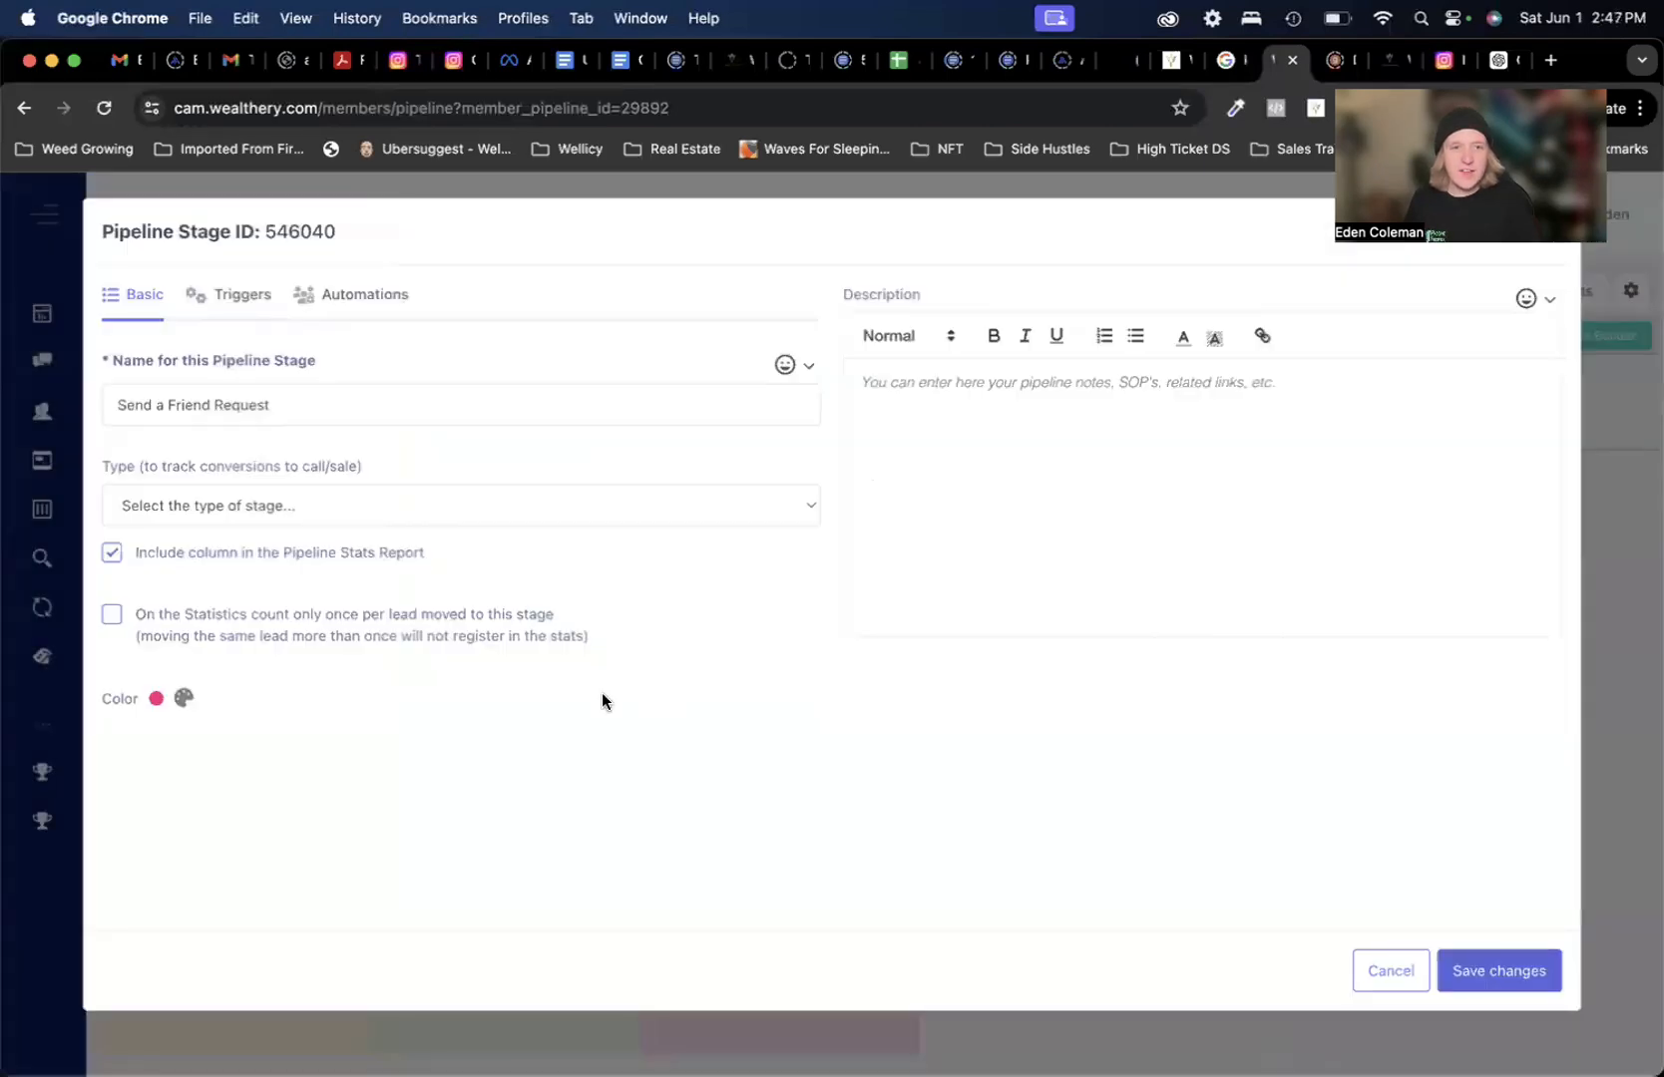
left_click(340, 298)
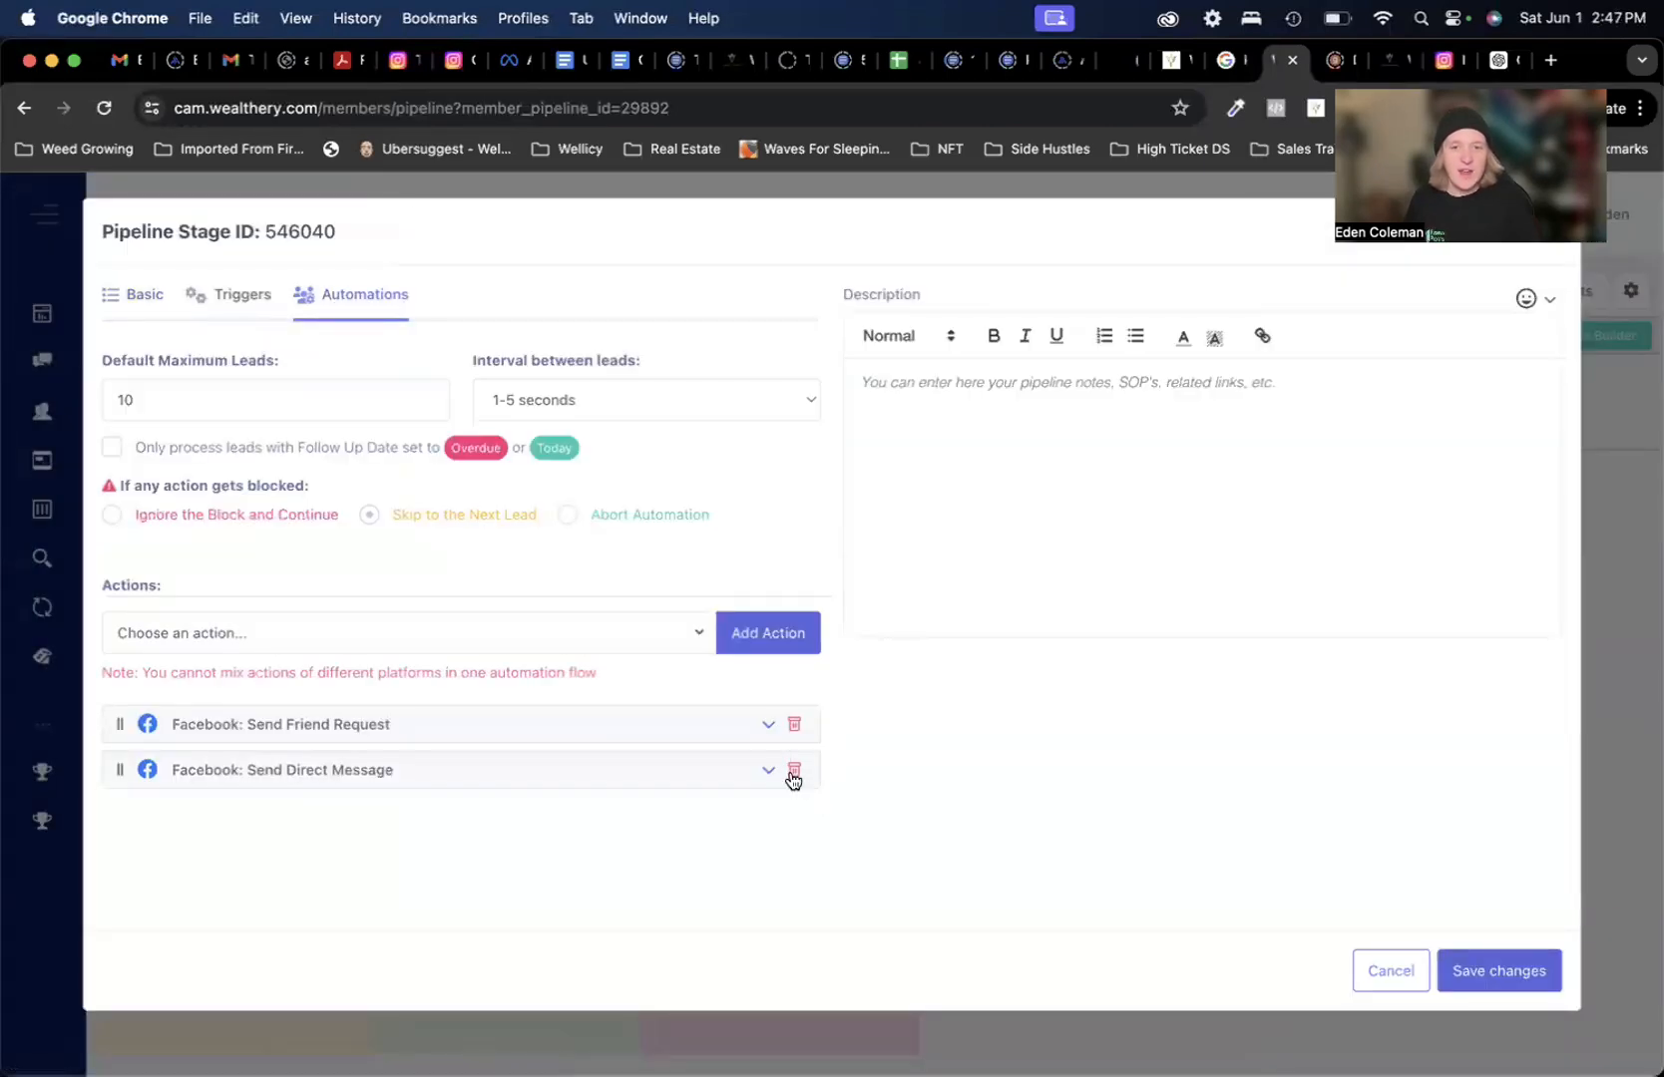
left_click(795, 771)
left_click(769, 716)
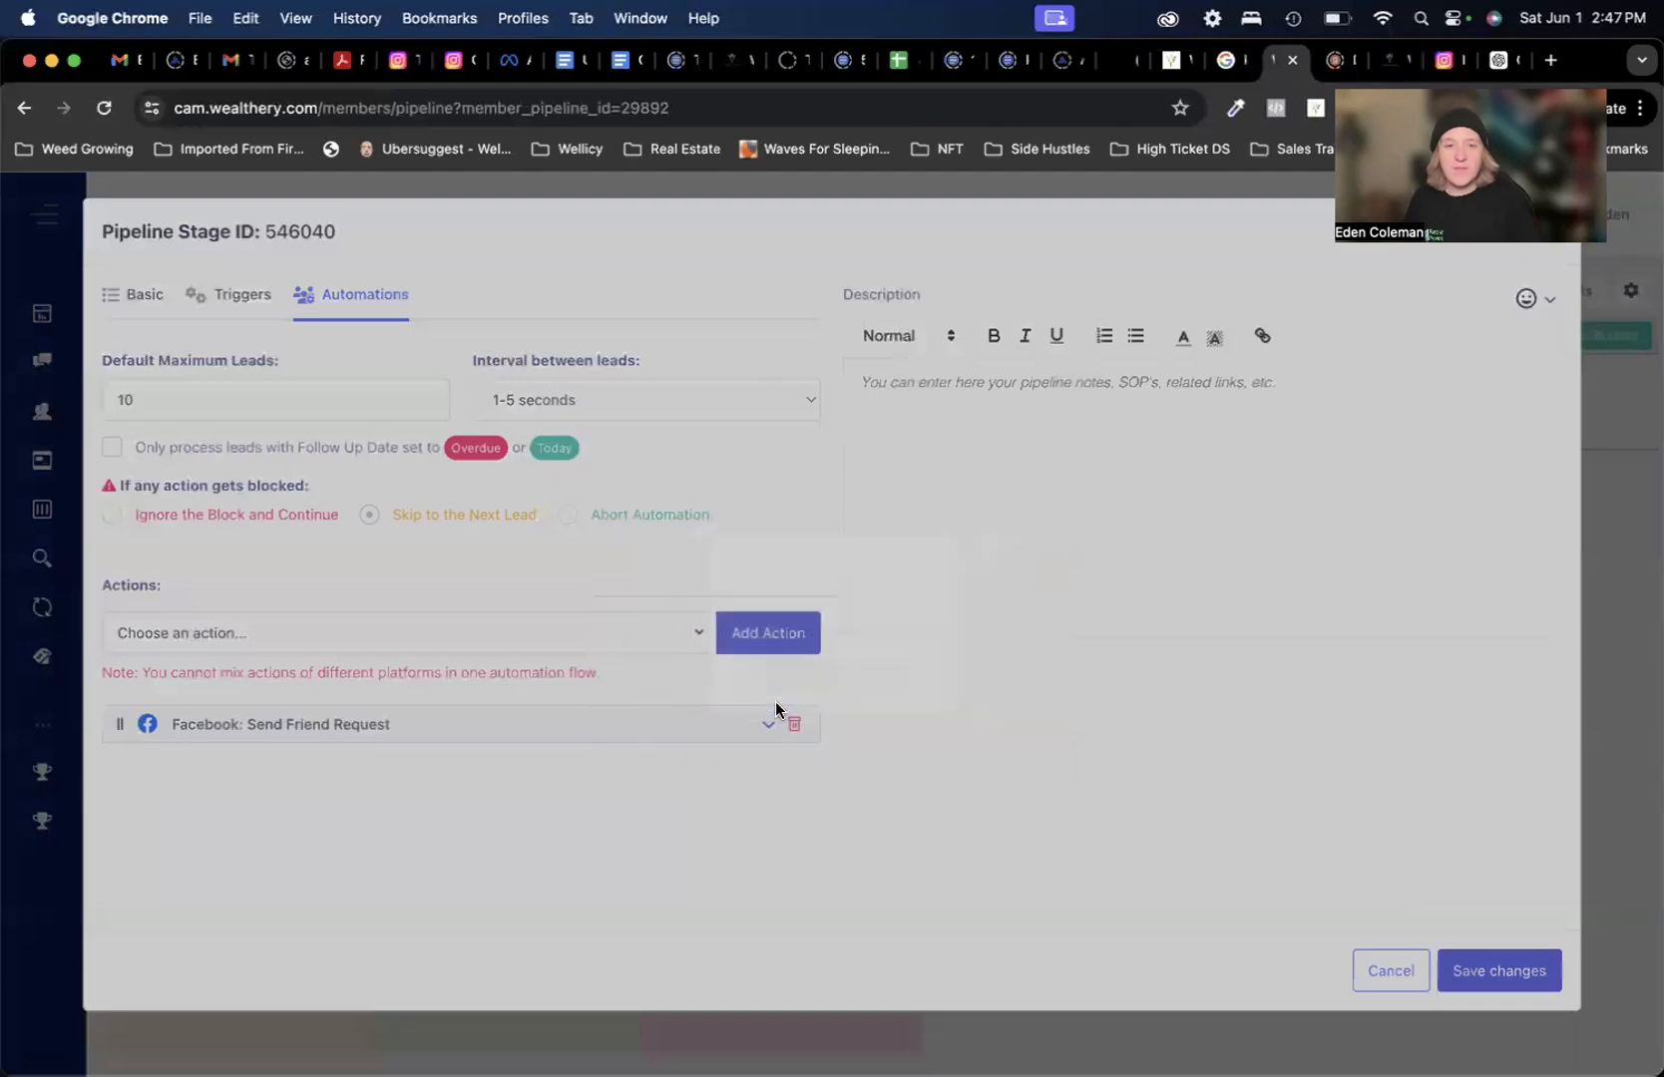
left_click(472, 635)
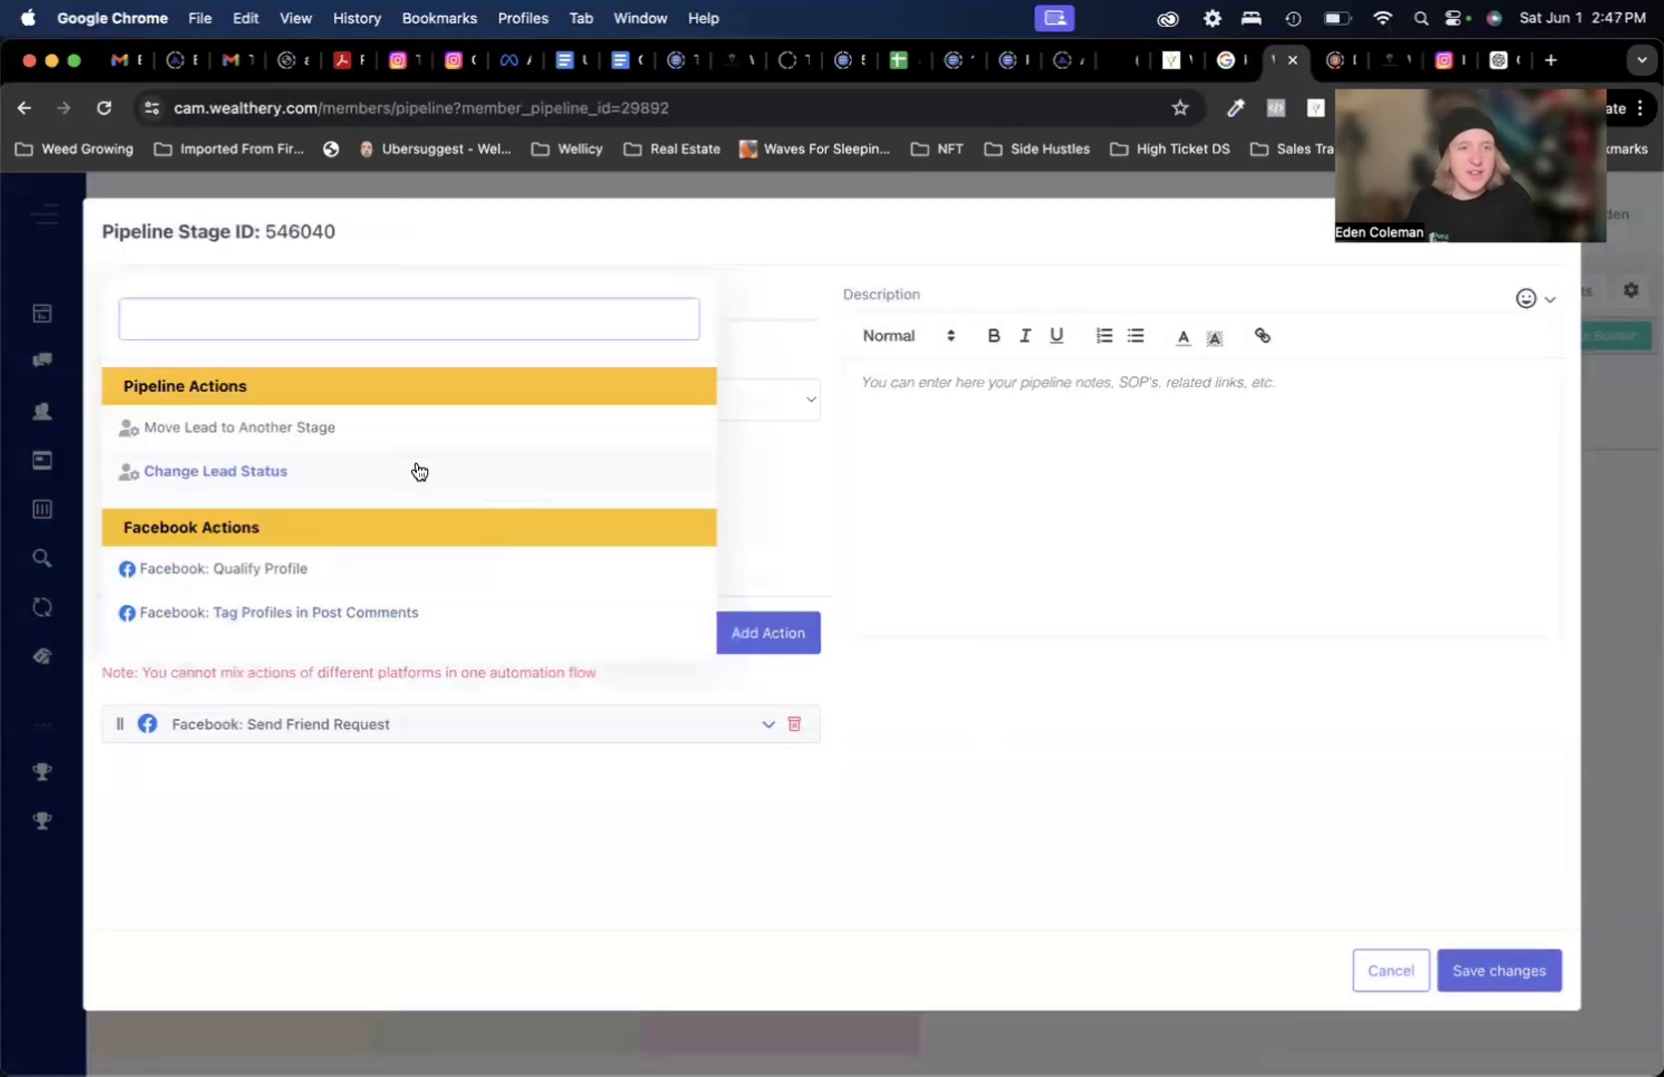
left_click(938, 1008)
left_click(1367, 959)
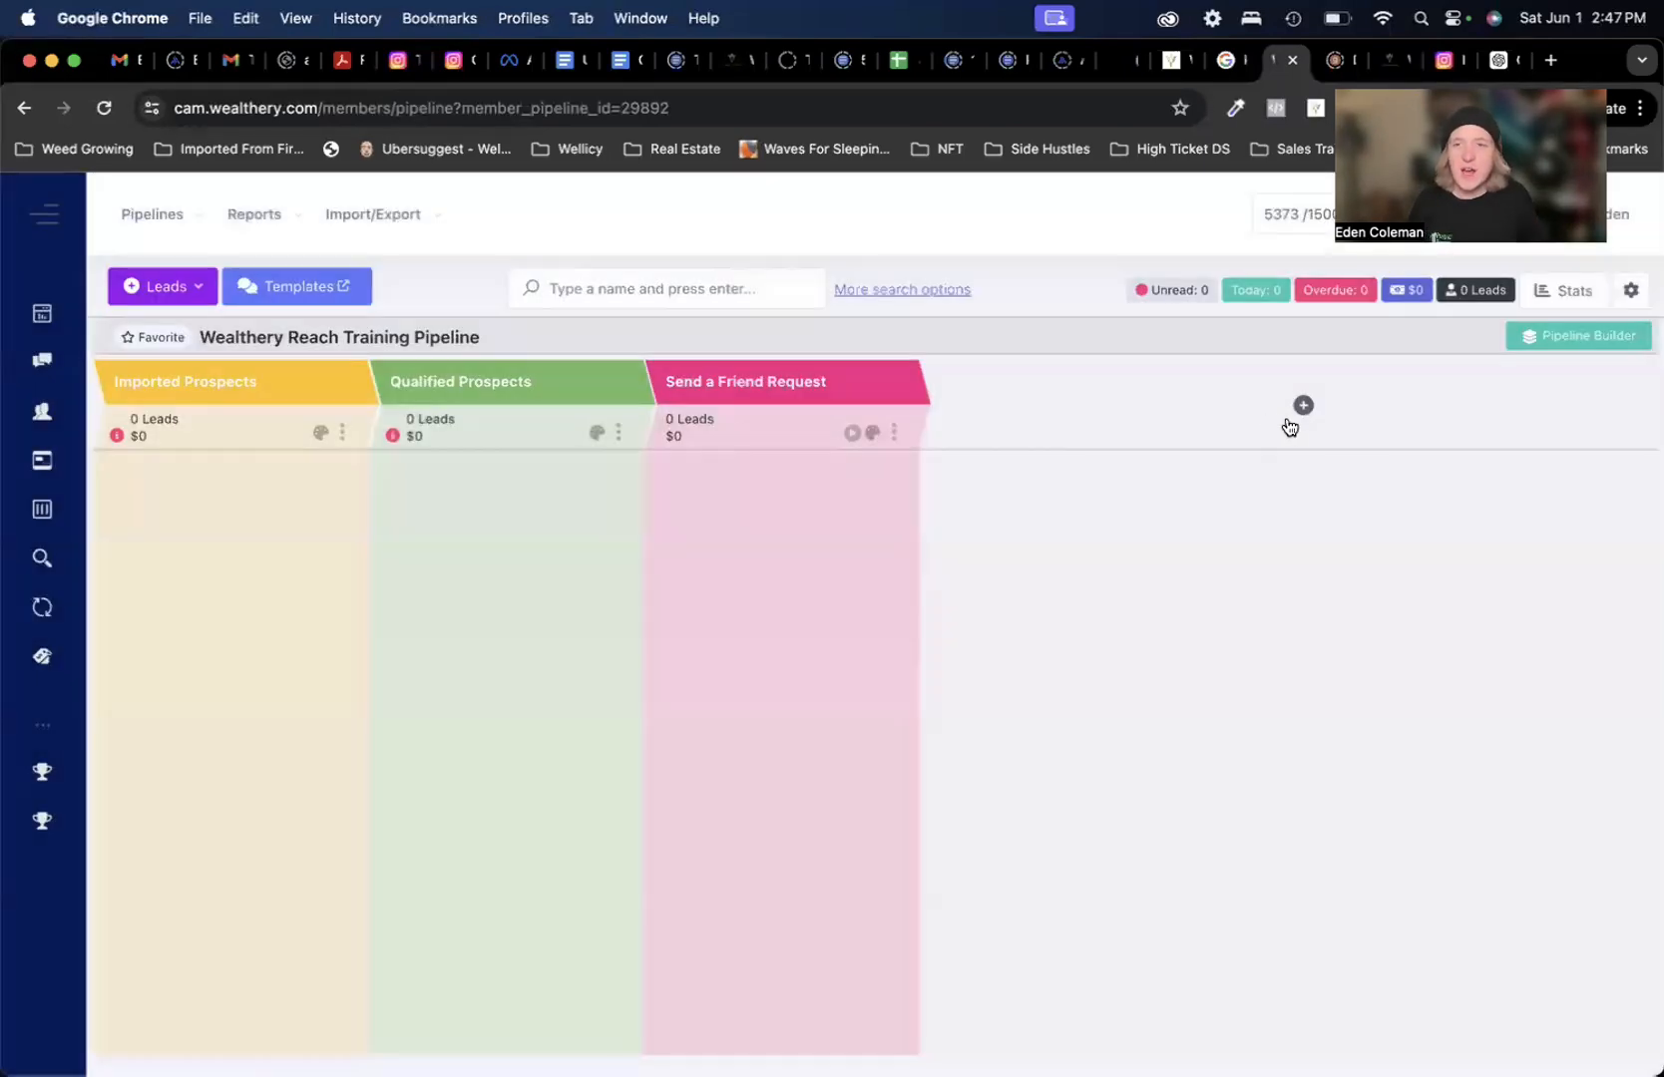
- Add a new pipeline stage named "Wait 24 hours" after the Send a Friend Request stage and save it
left_click(1302, 404)
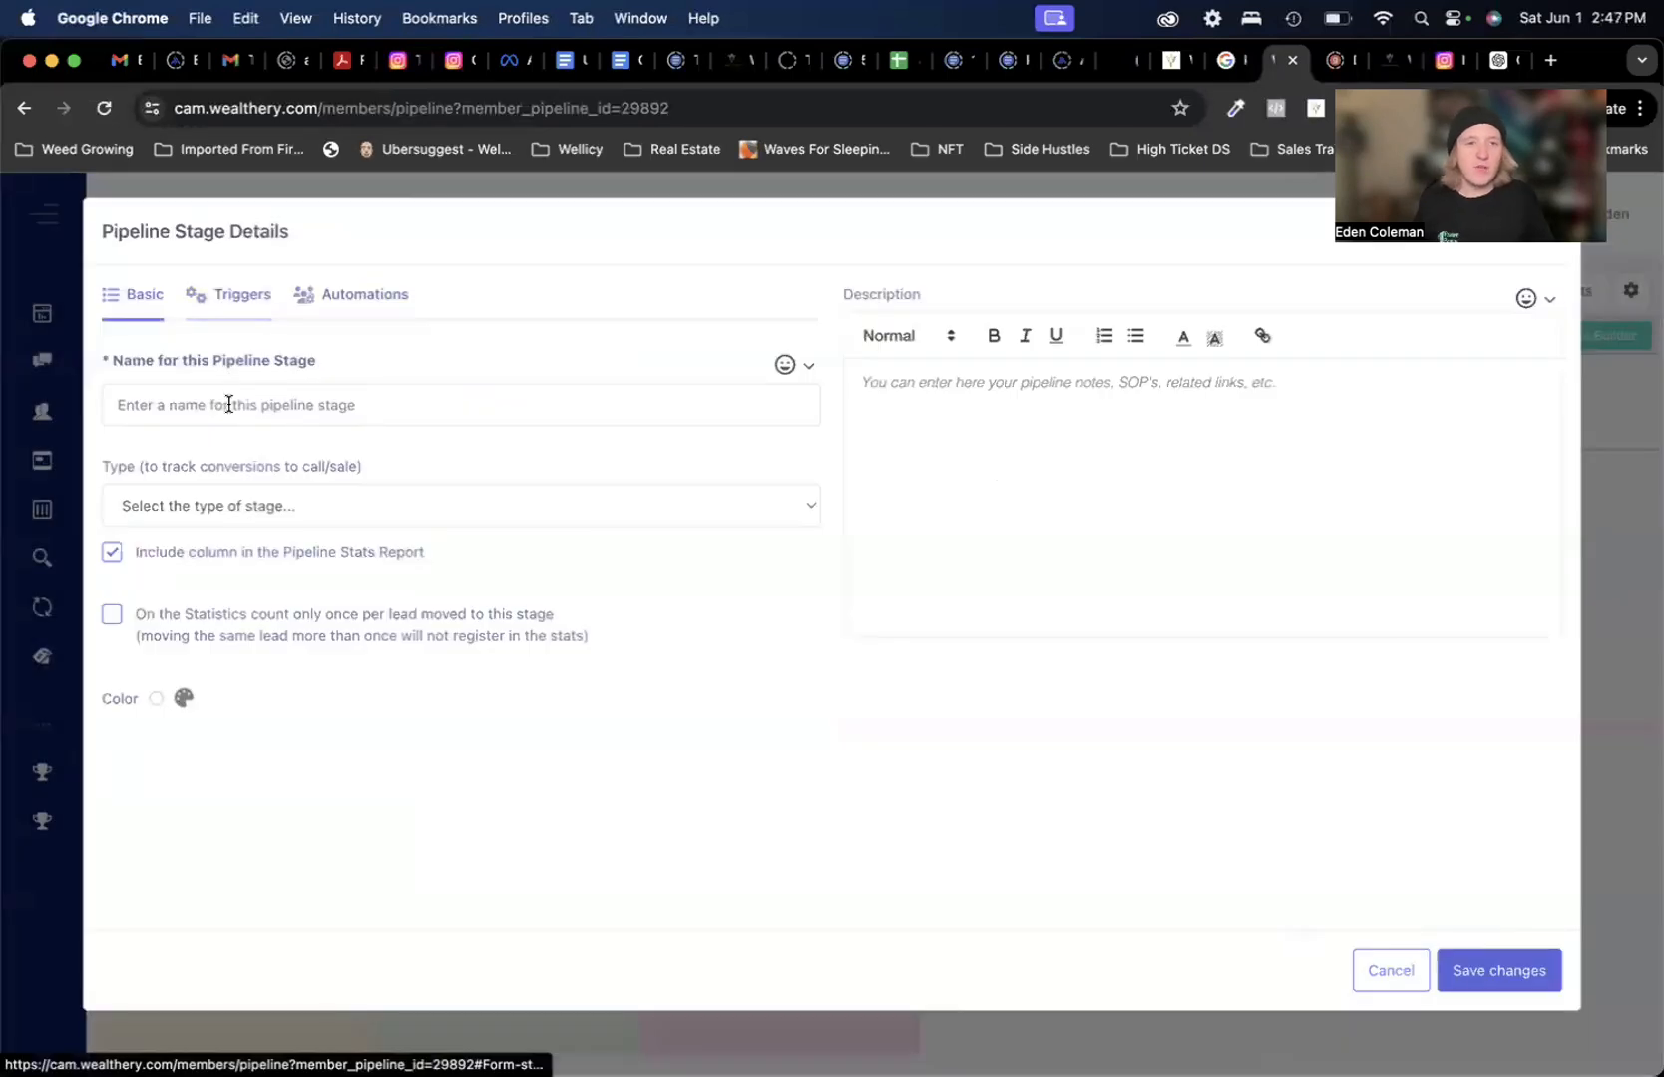
left_click(228, 404)
type("Wait ")
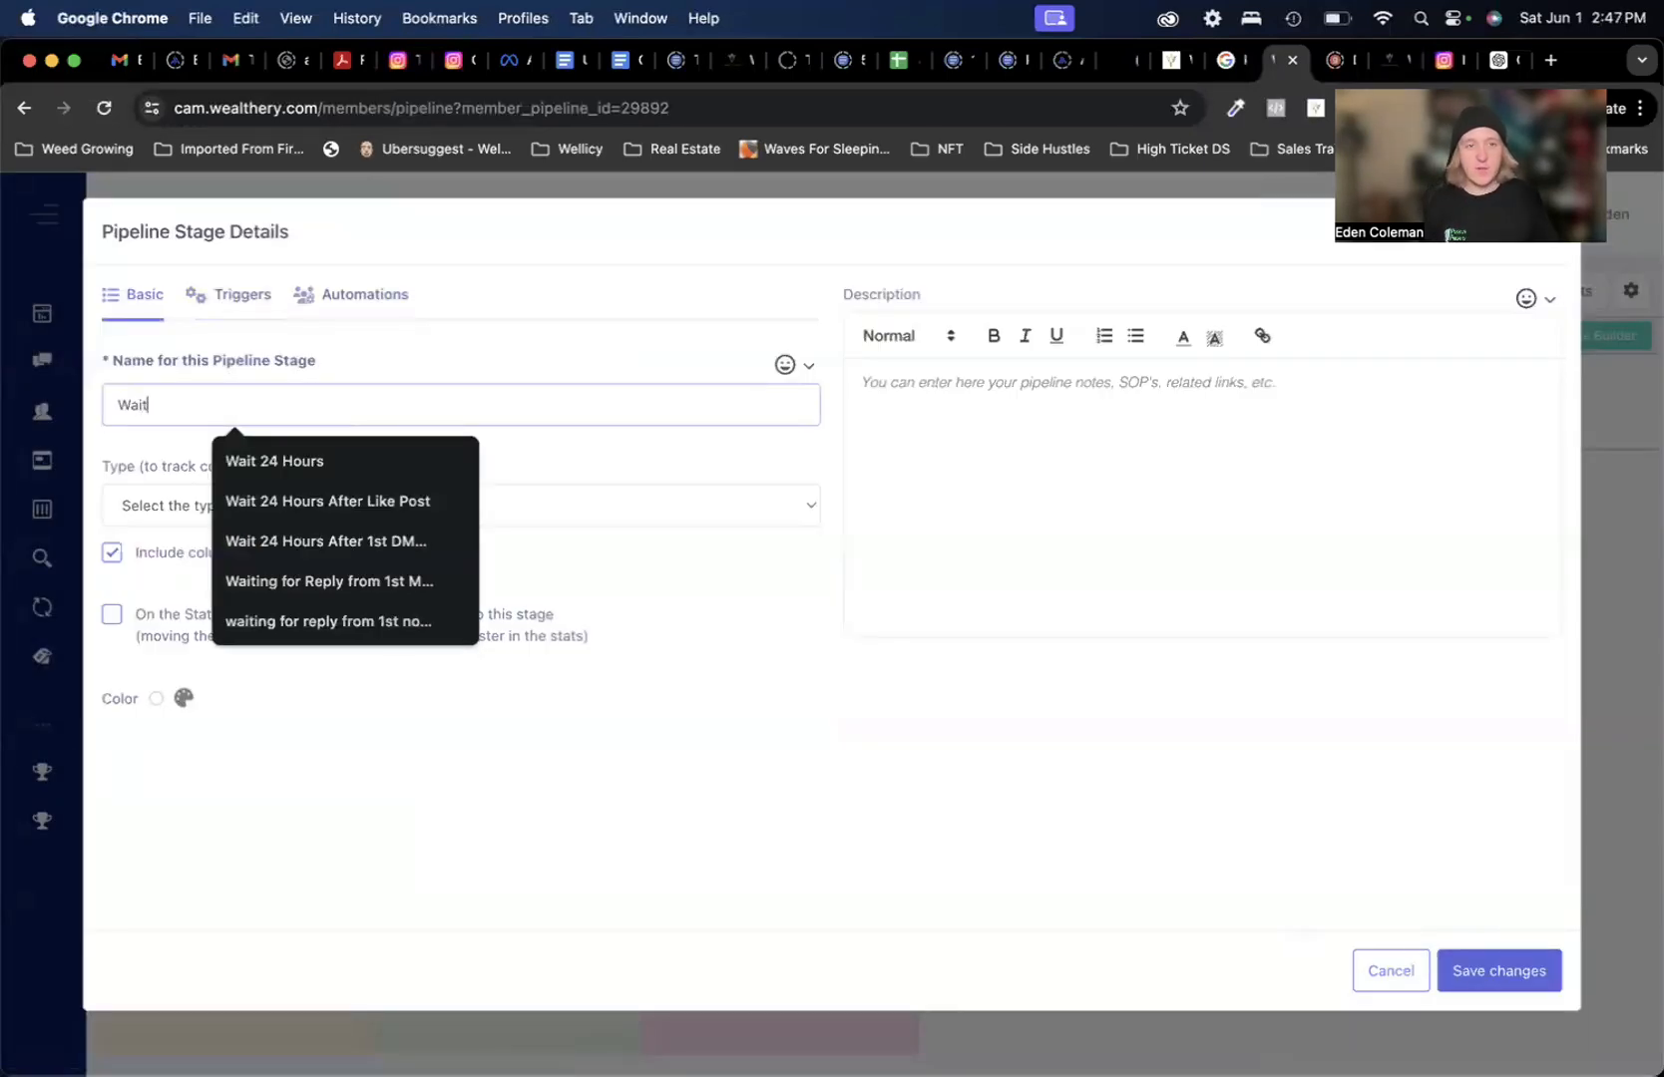
type("24 hours")
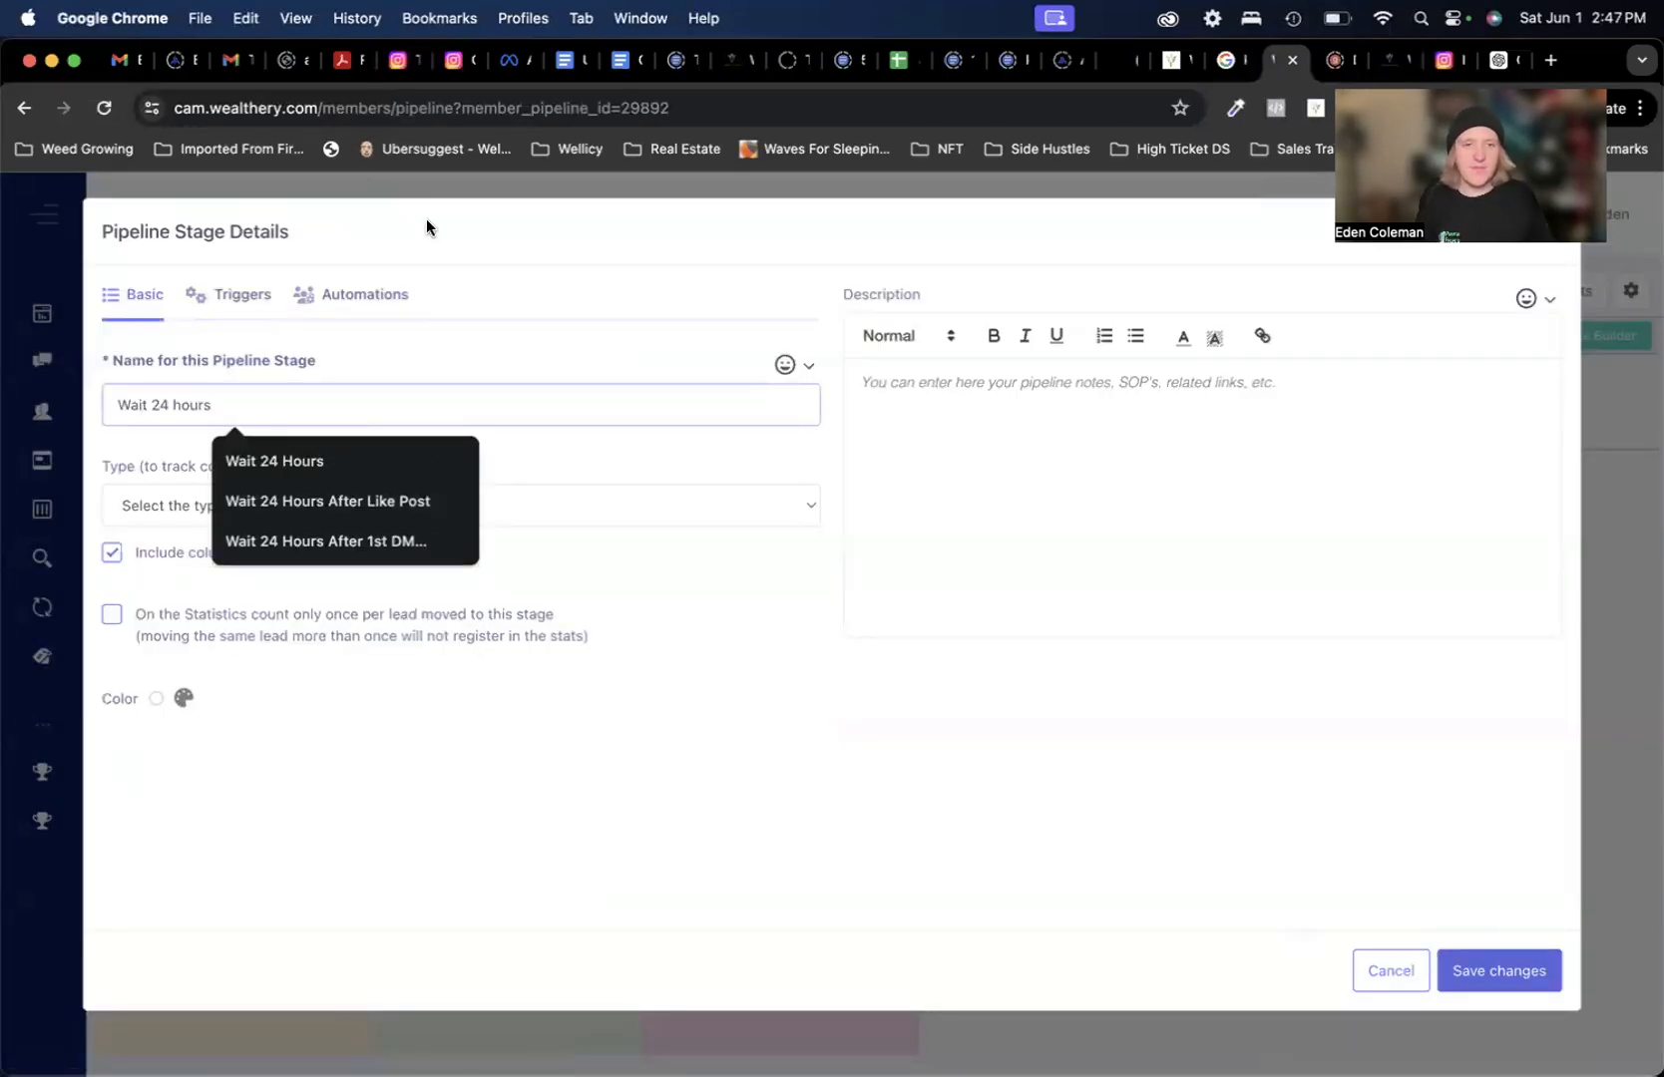
left_click(738, 820)
left_click(1499, 971)
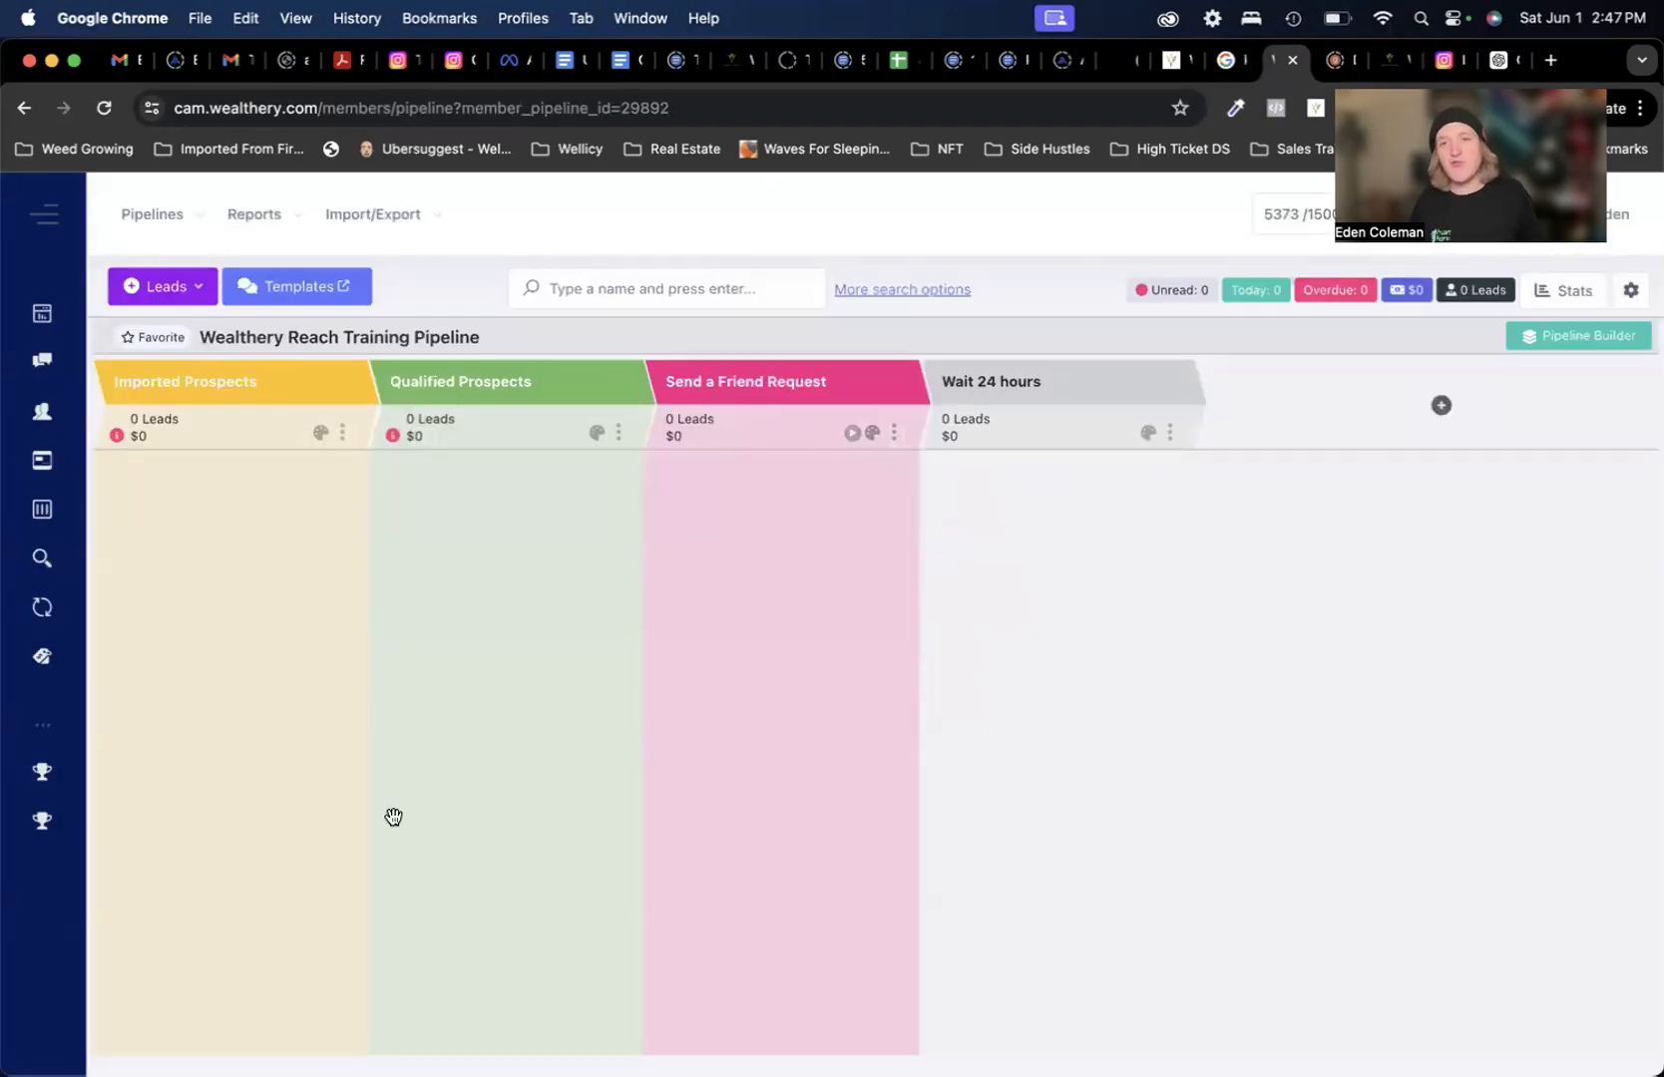
- Remove the Facebook direct message action from the automations of the Send a Friend Request stage
left_click(895, 433)
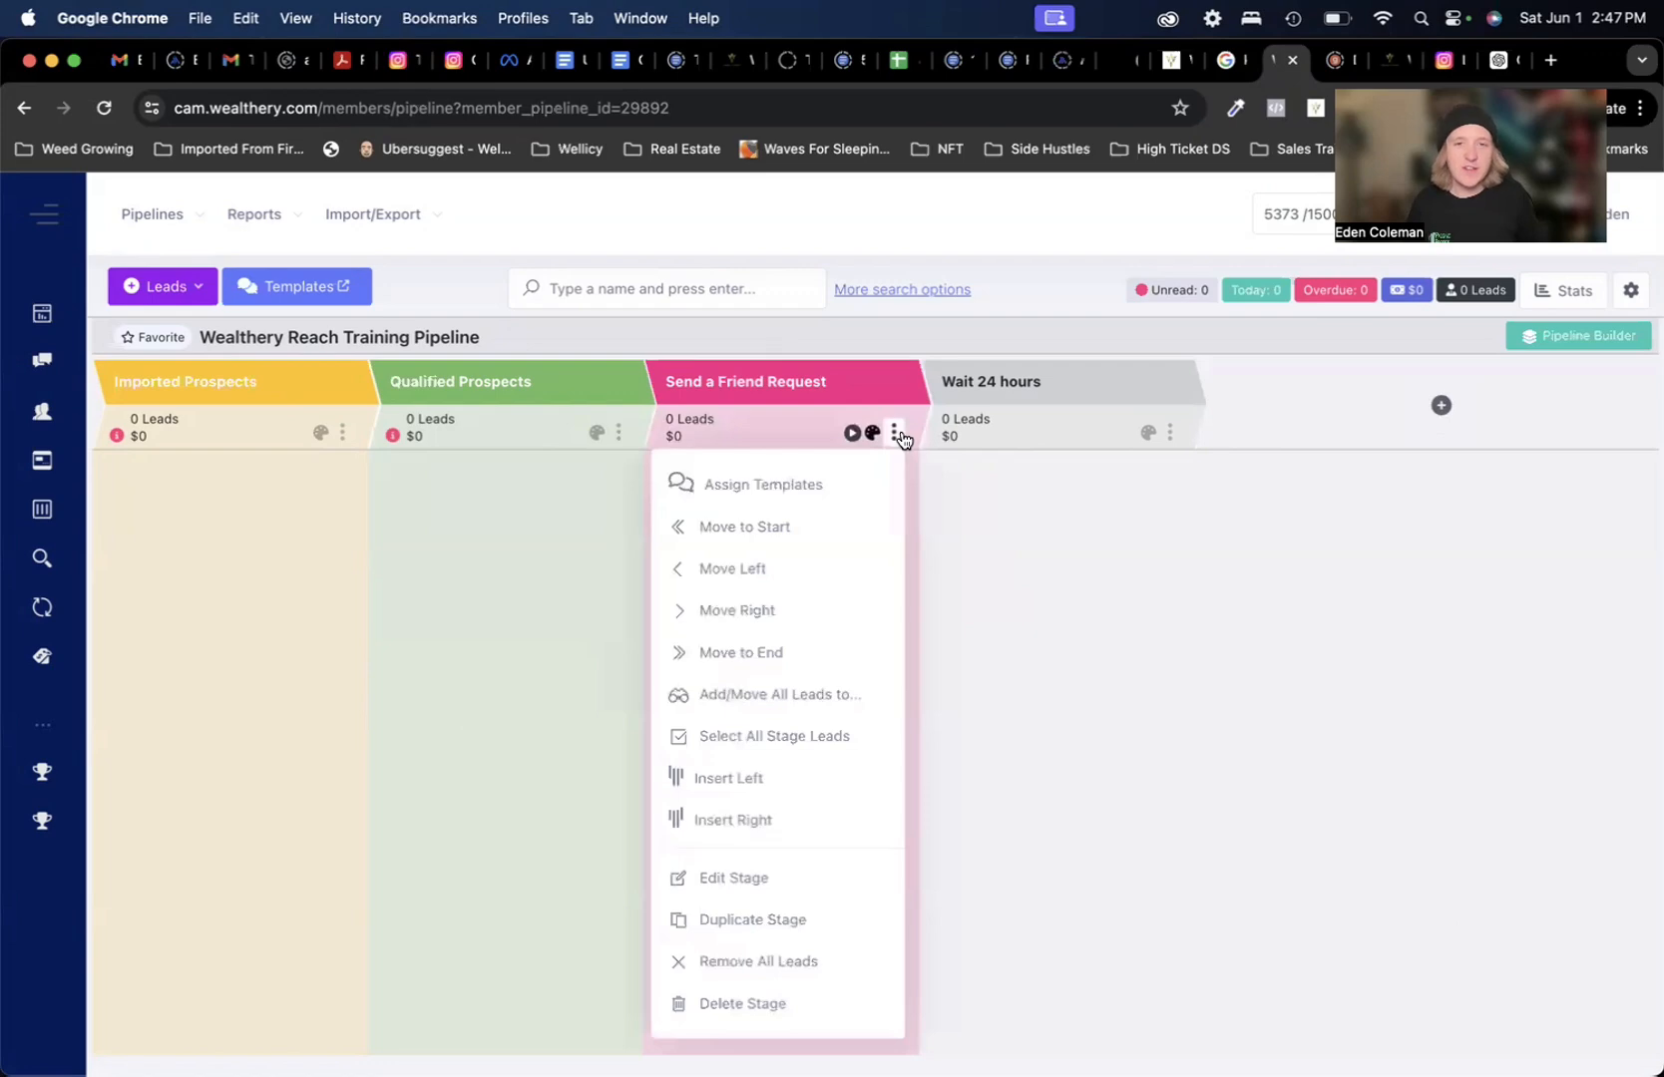
left_click(792, 876)
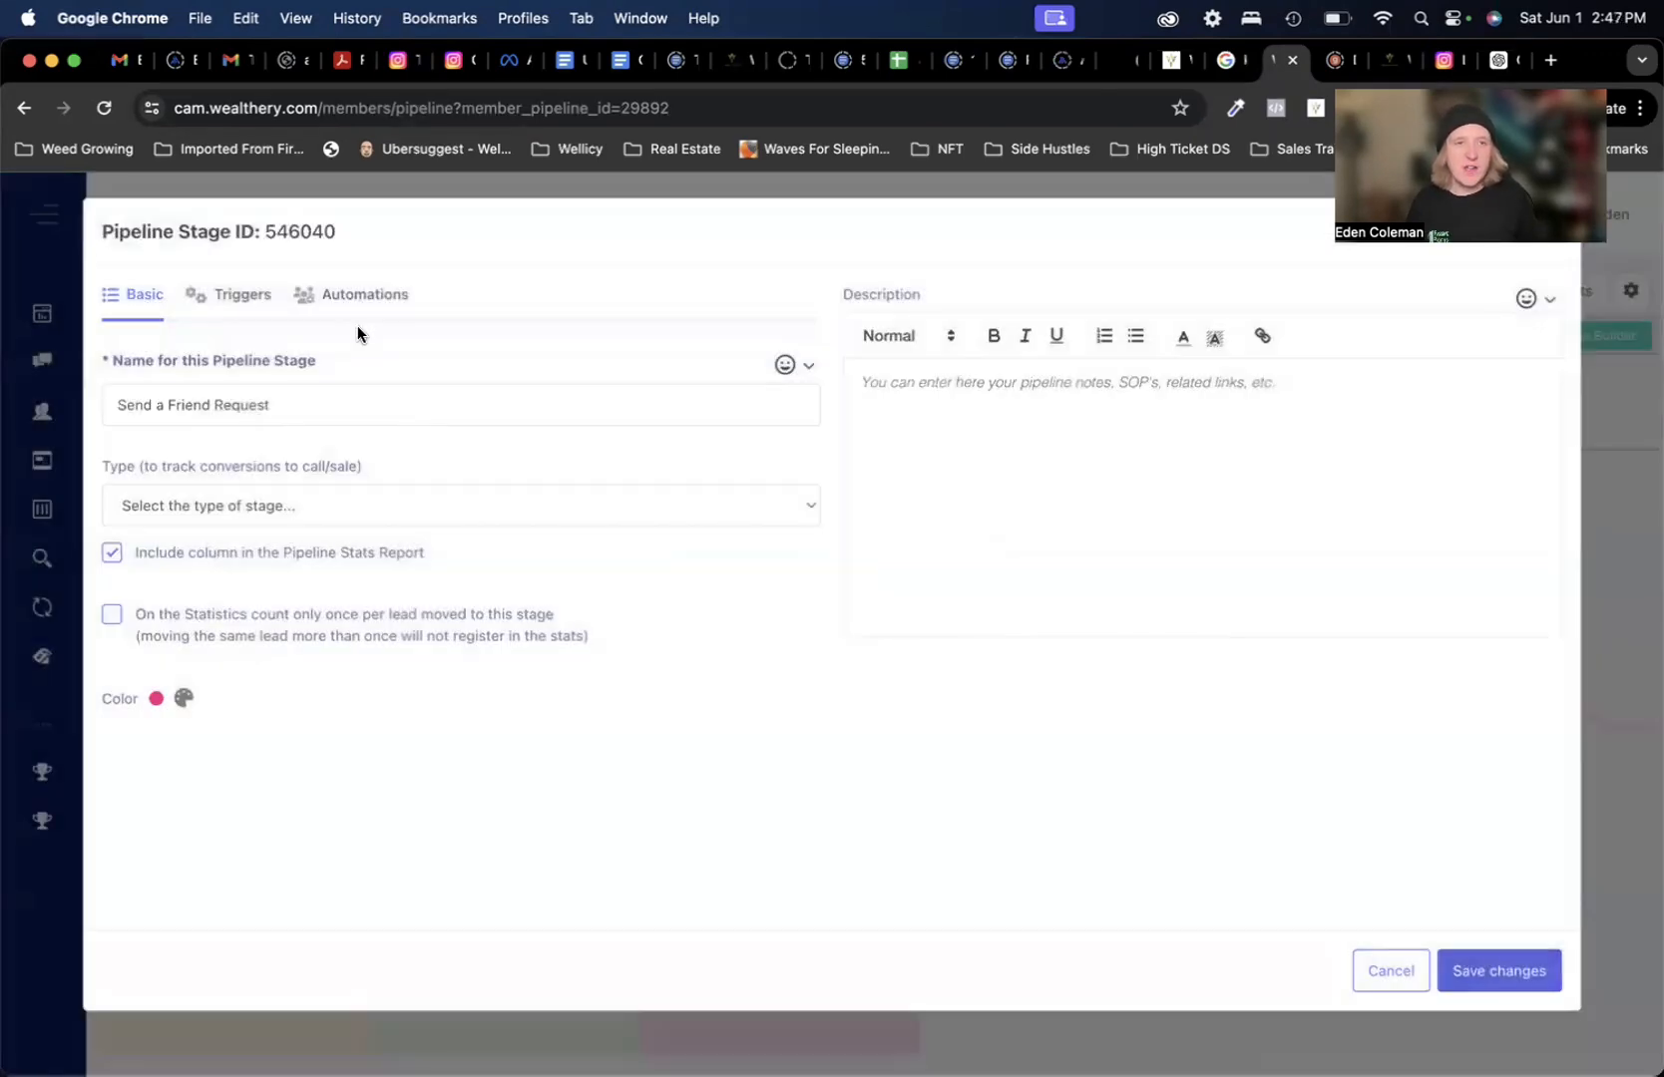
left_click(357, 304)
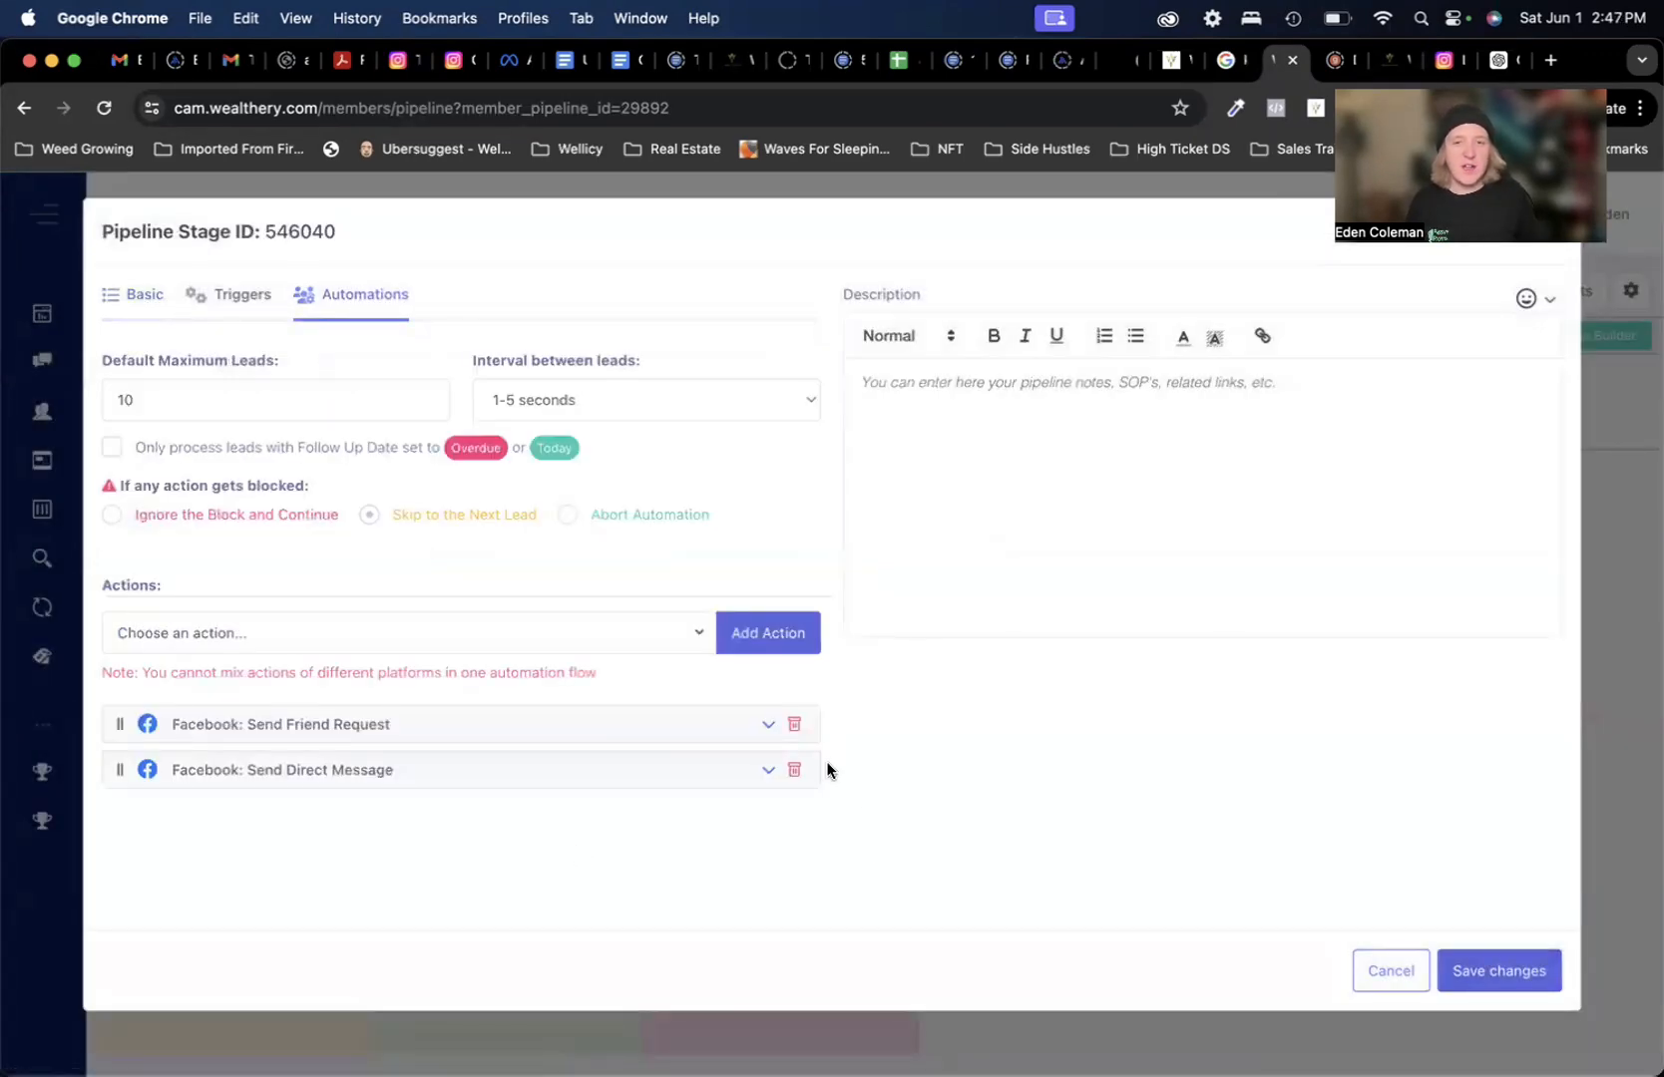
left_click(793, 770)
left_click(768, 717)
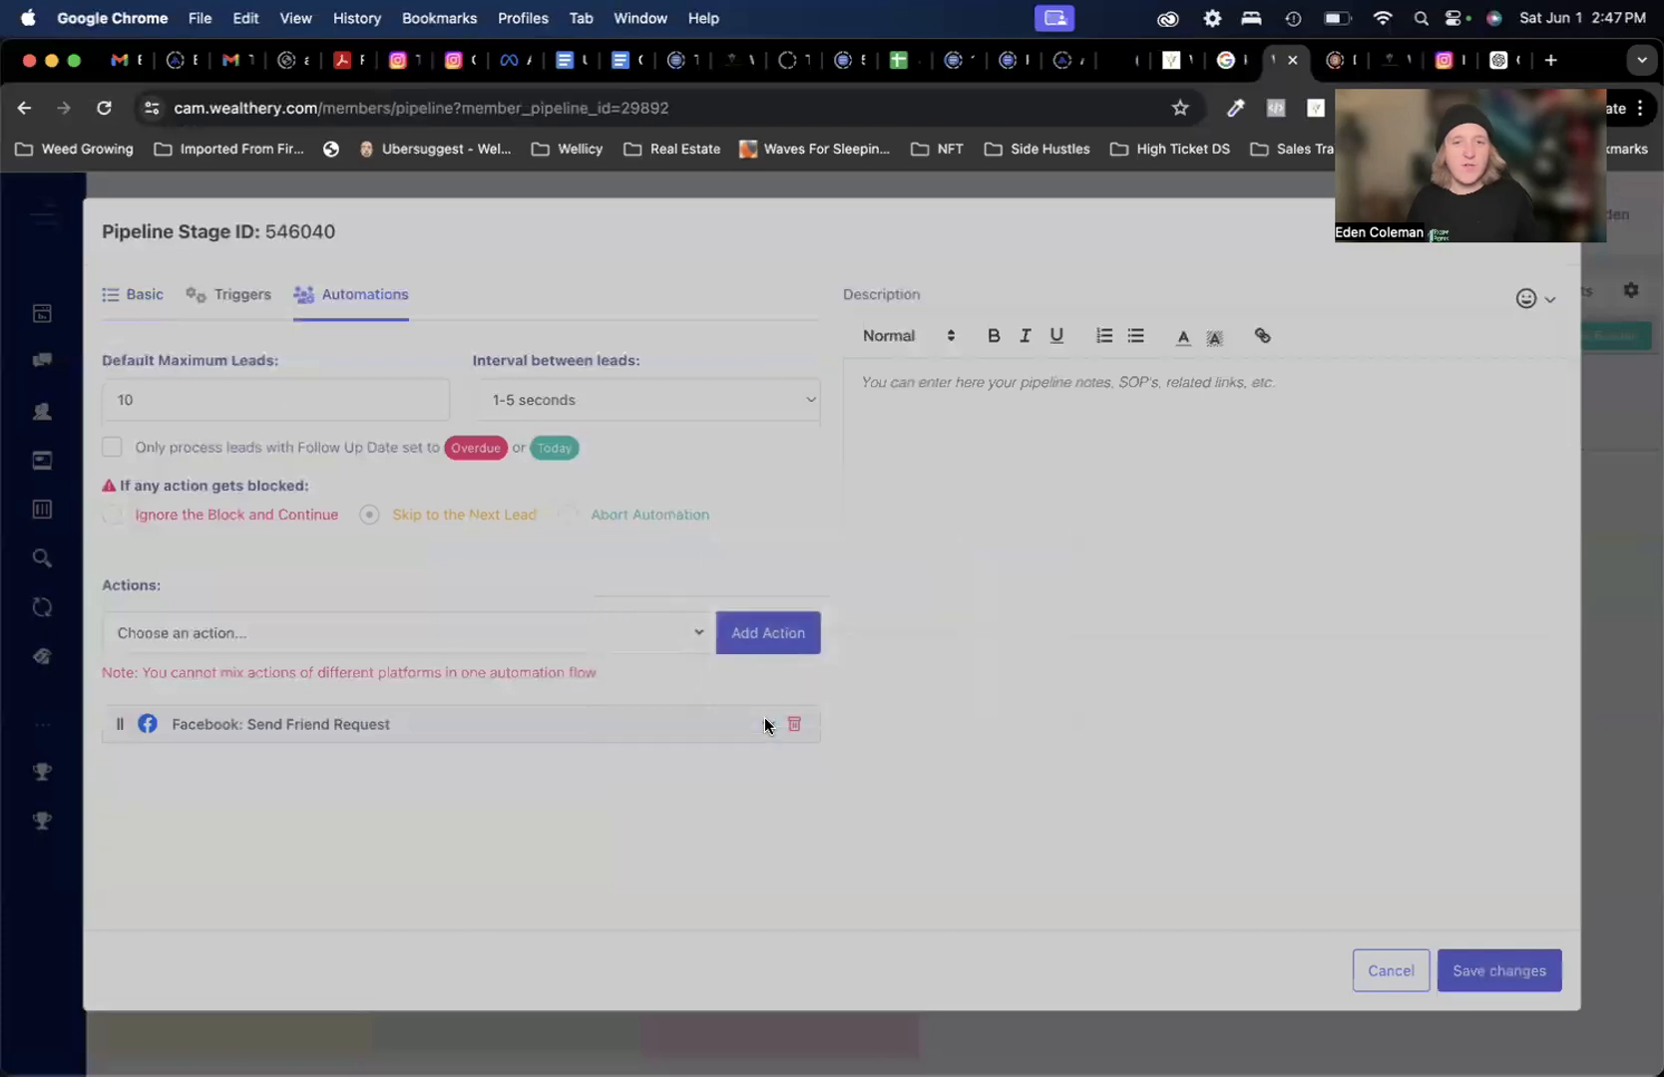
- Add a Move Lead to Another Stage action targeting "Wait 24 hours" and save the Send a Friend Request stage
left_click(516, 628)
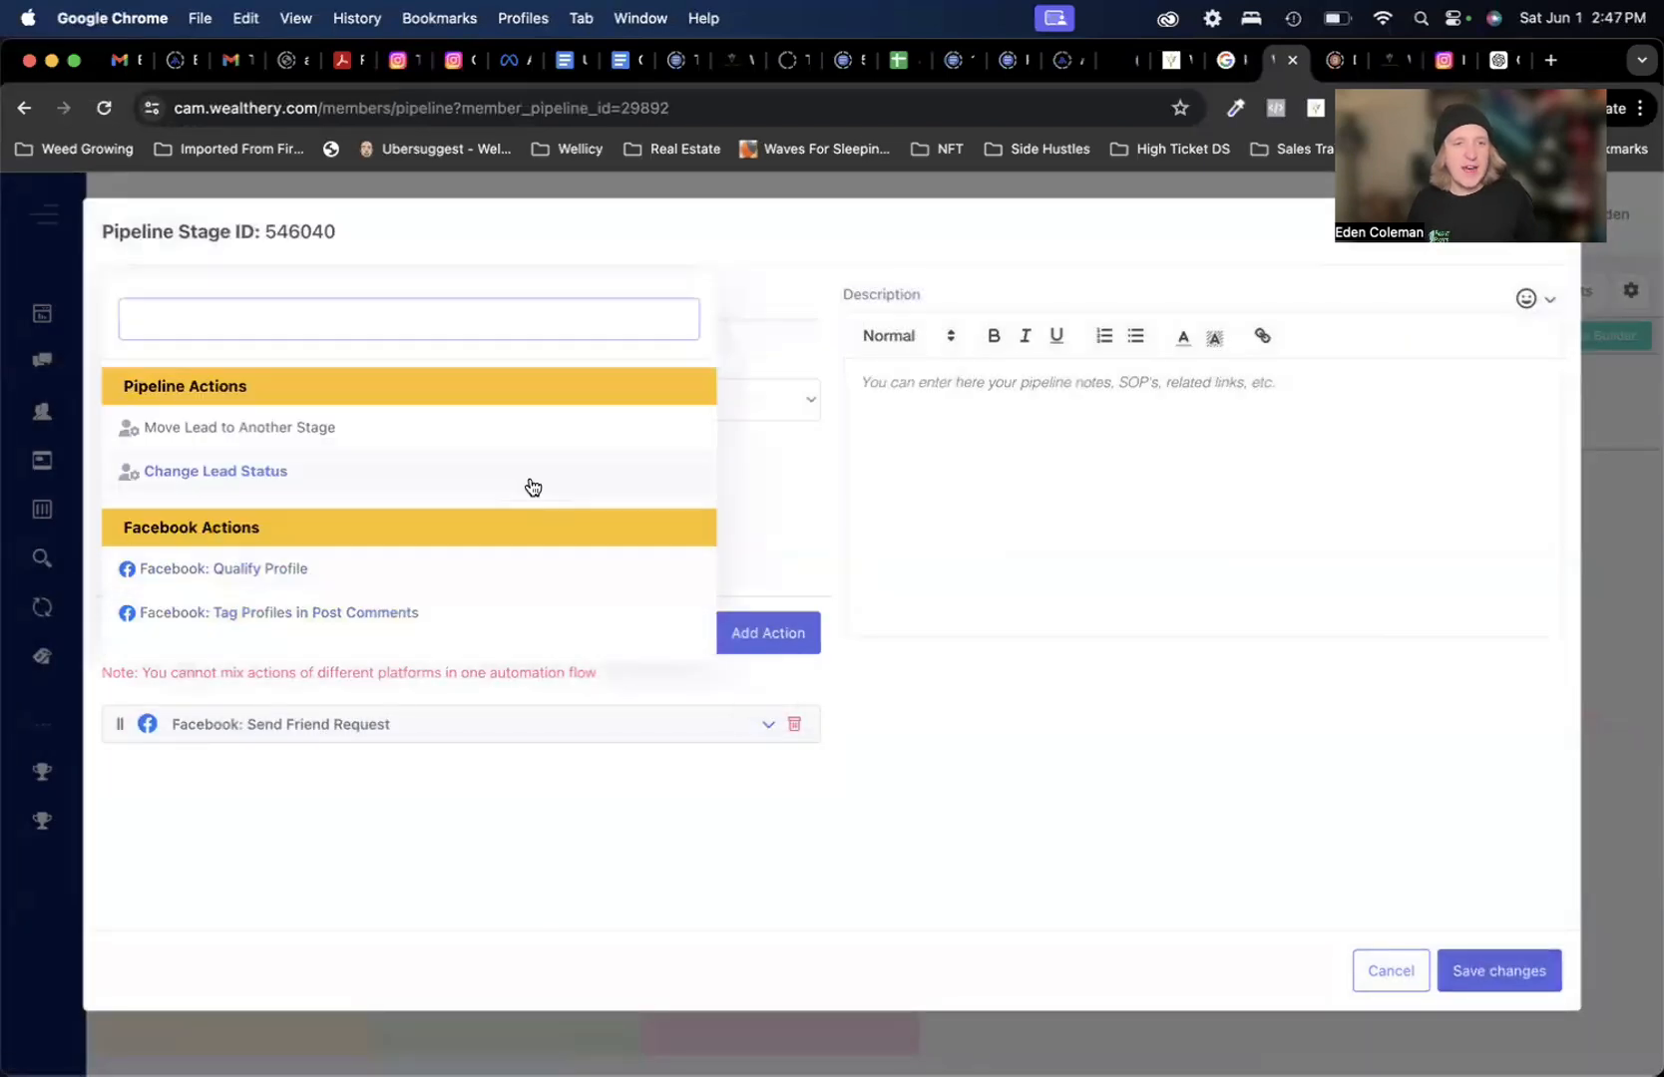
left_click(468, 429)
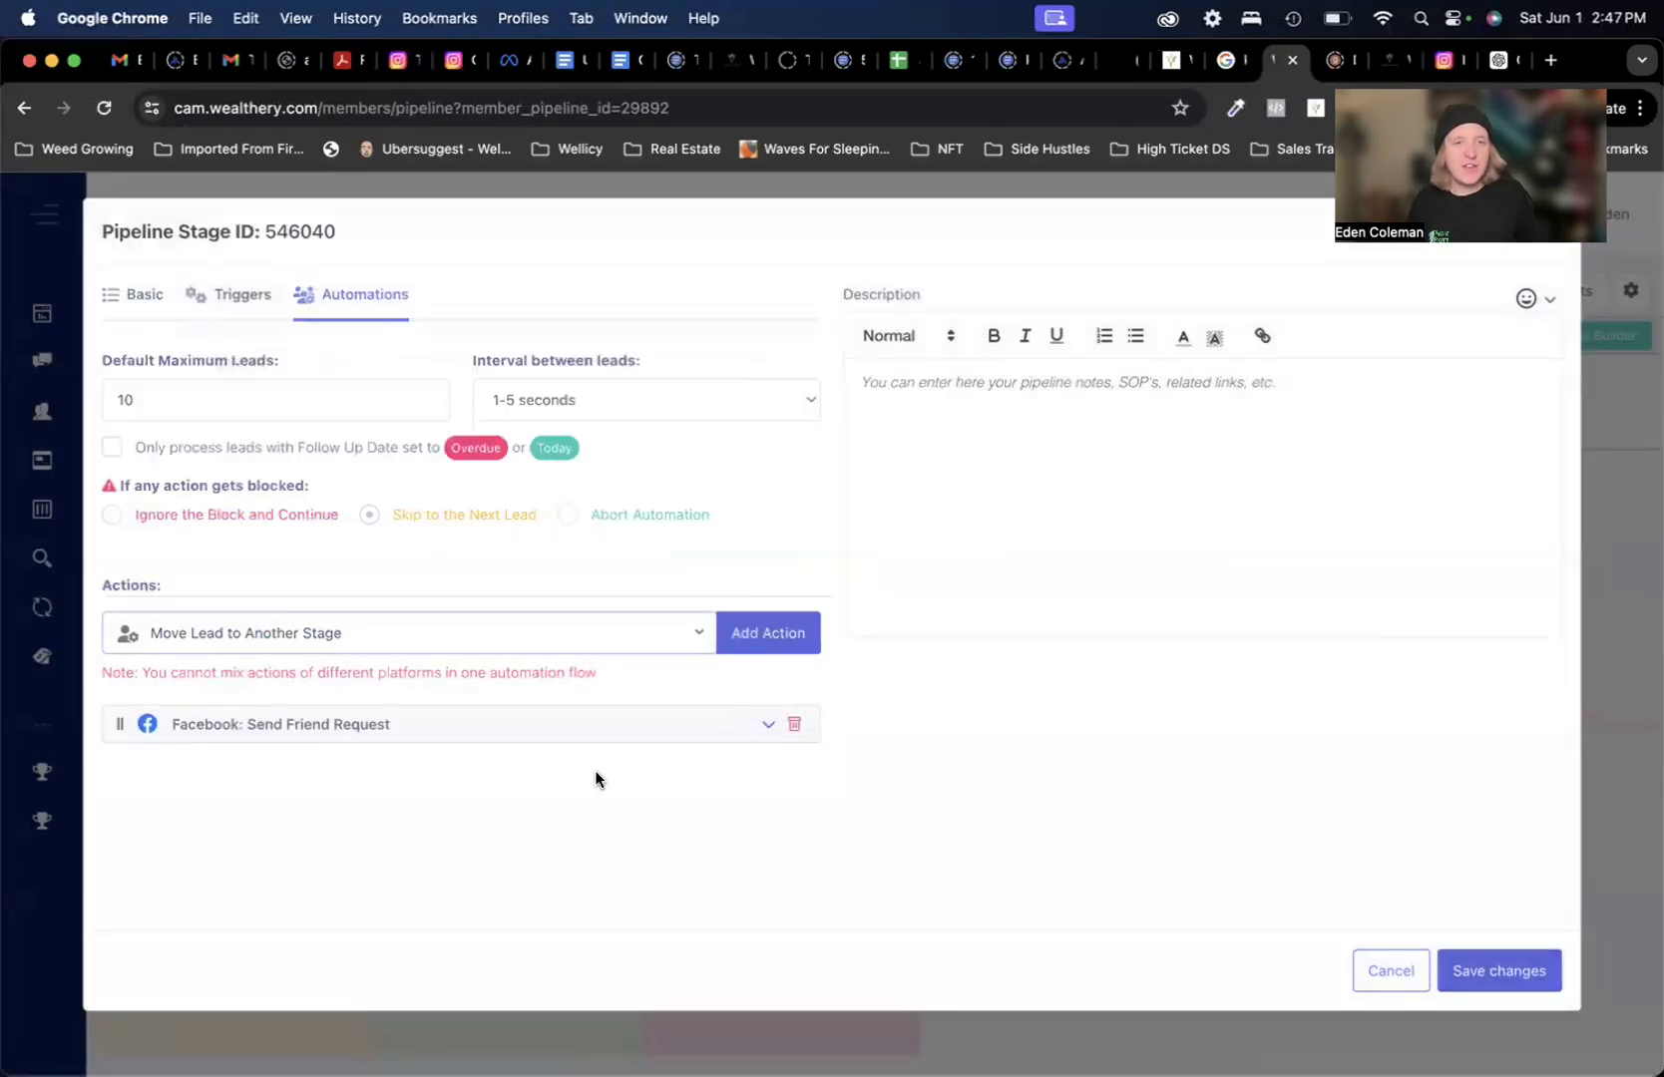
left_click(764, 632)
left_click(618, 855)
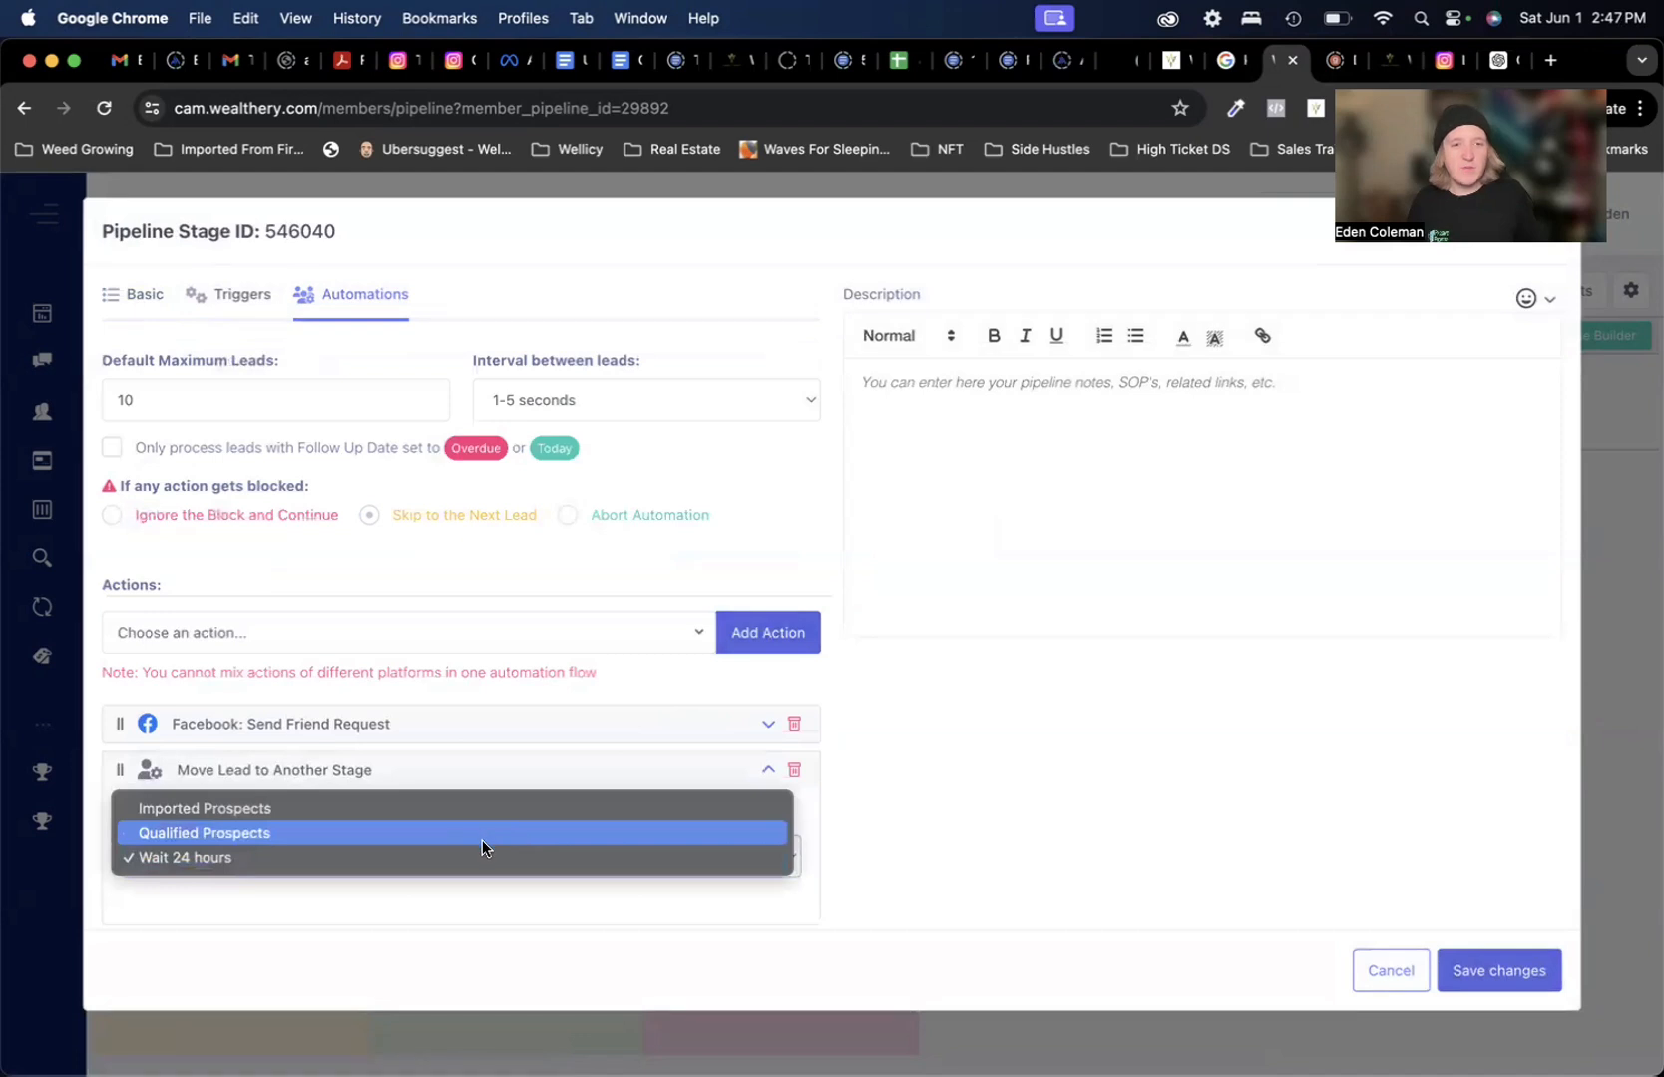
left_click(481, 853)
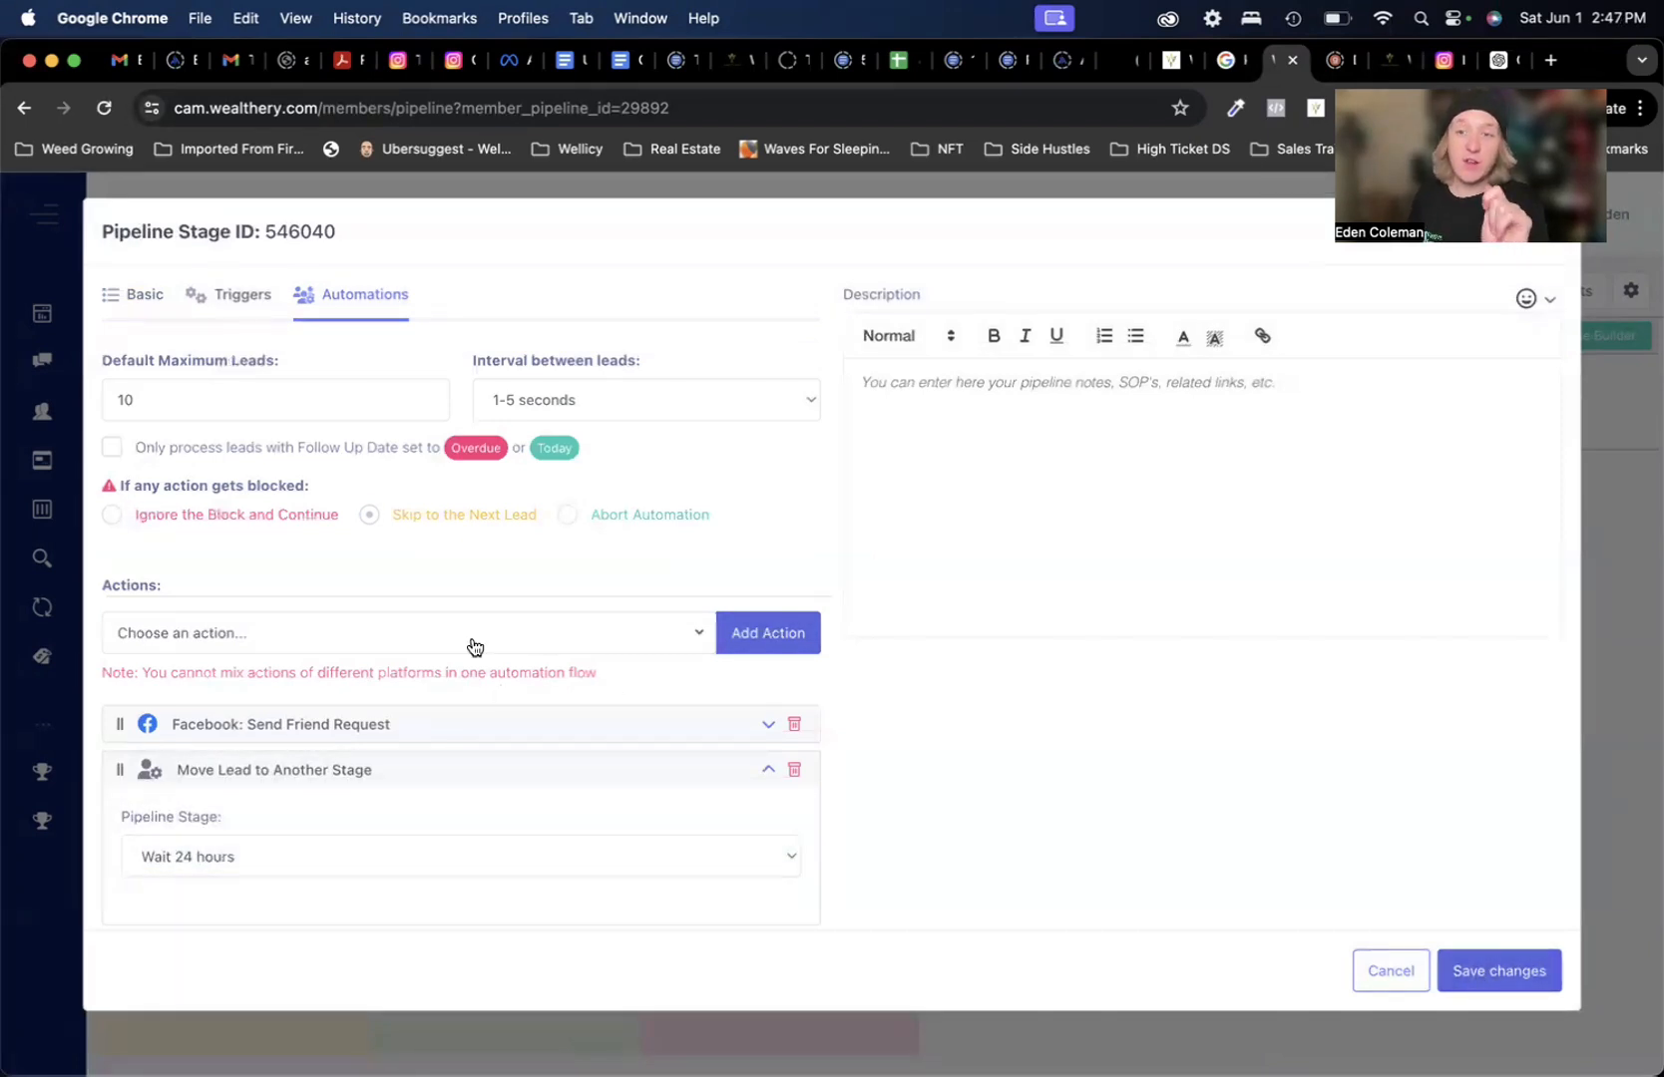
left_click(1492, 971)
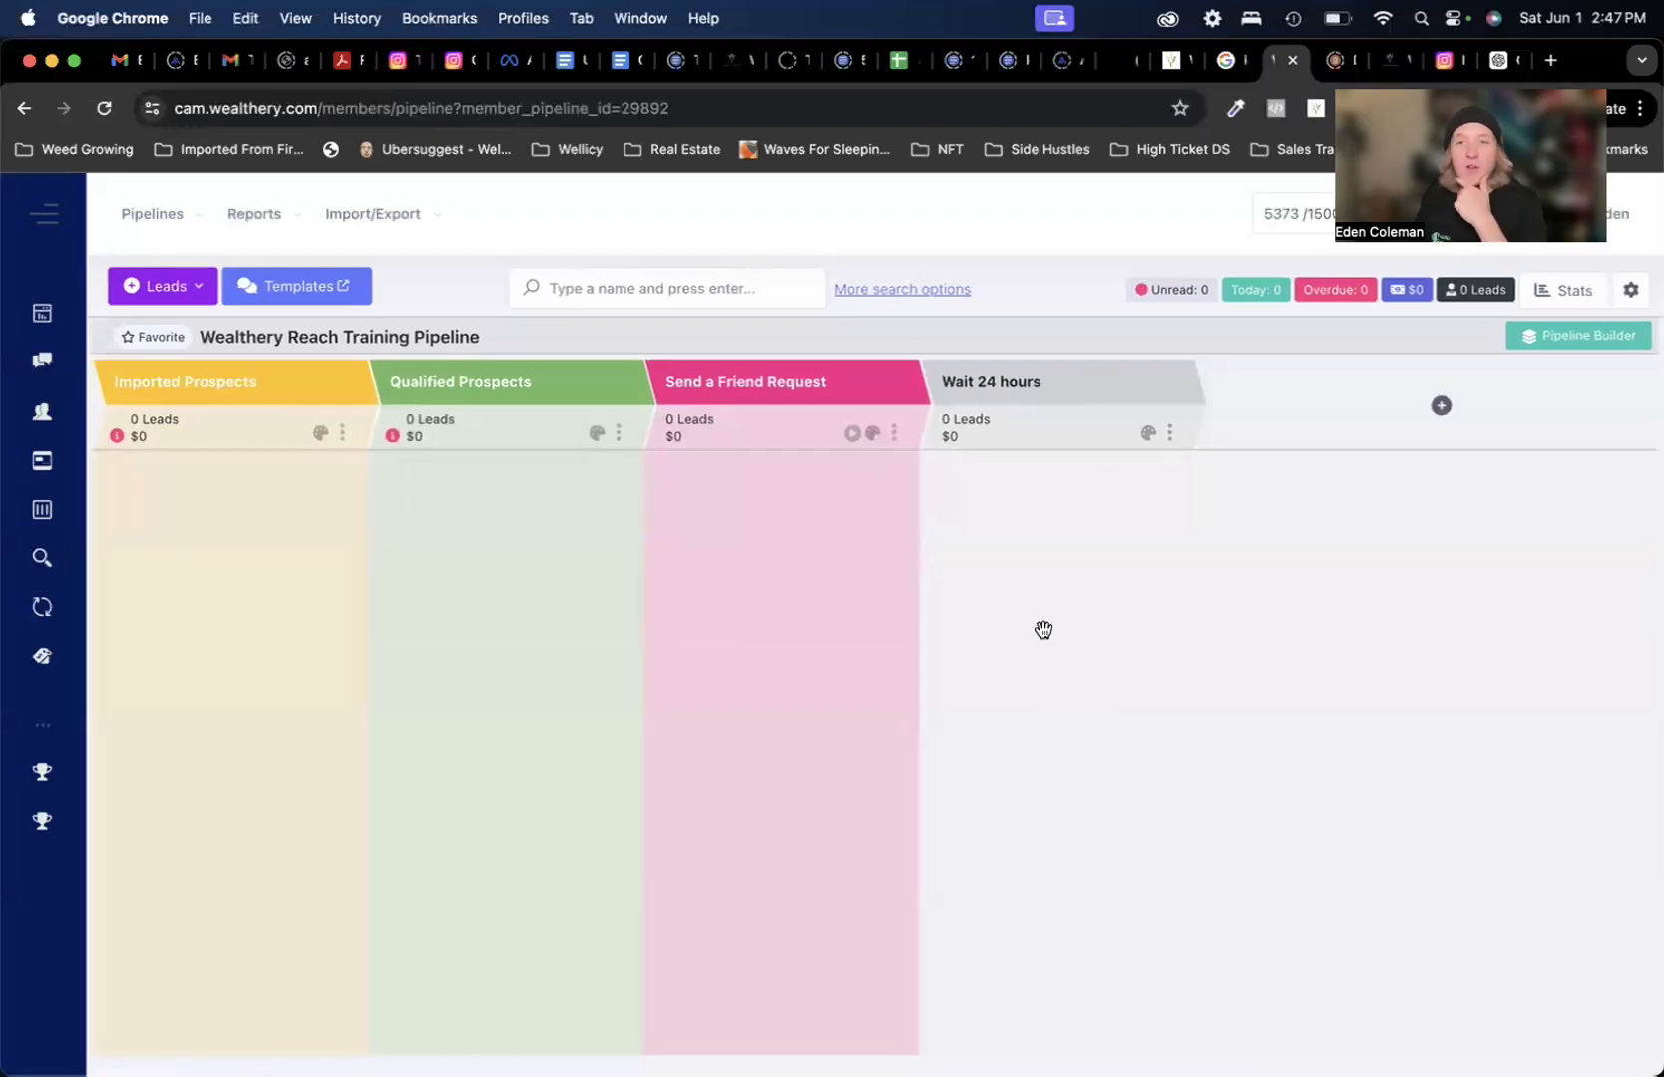
- Set the Wait 24 hours stage's follow-up date trigger to the current date plus 1 day and save the stage
left_click(1170, 432)
left_click(1058, 875)
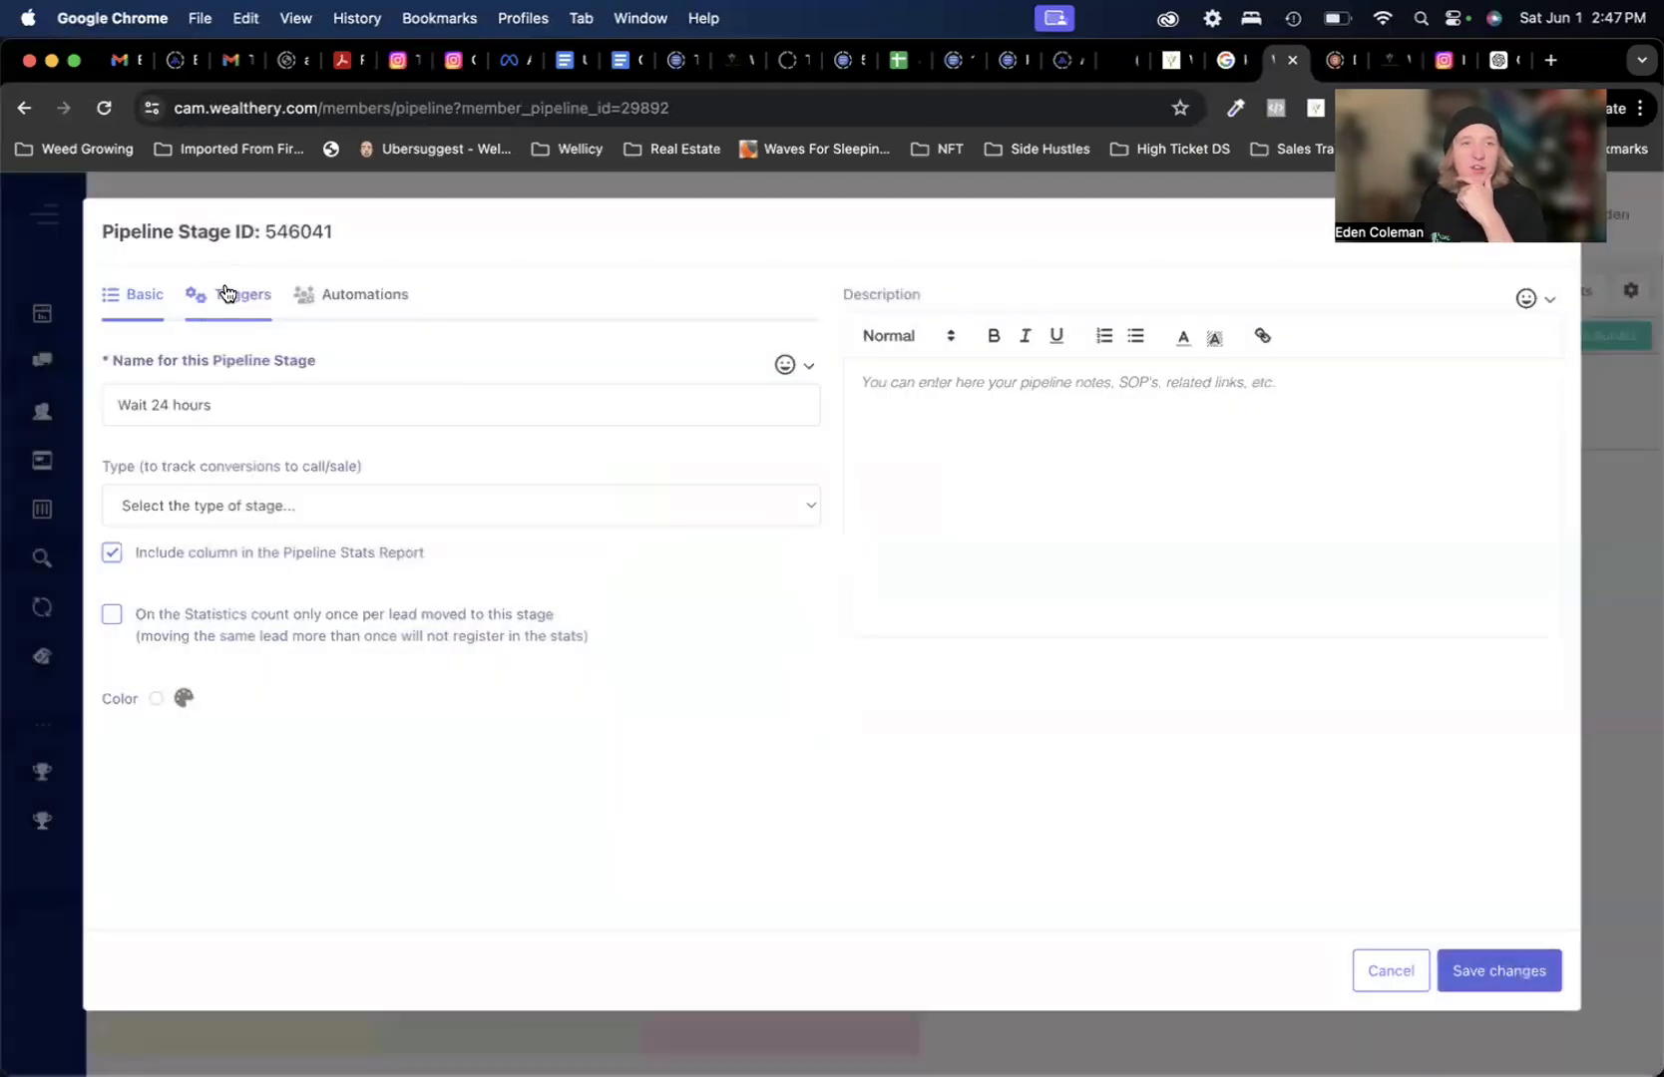
left_click(229, 294)
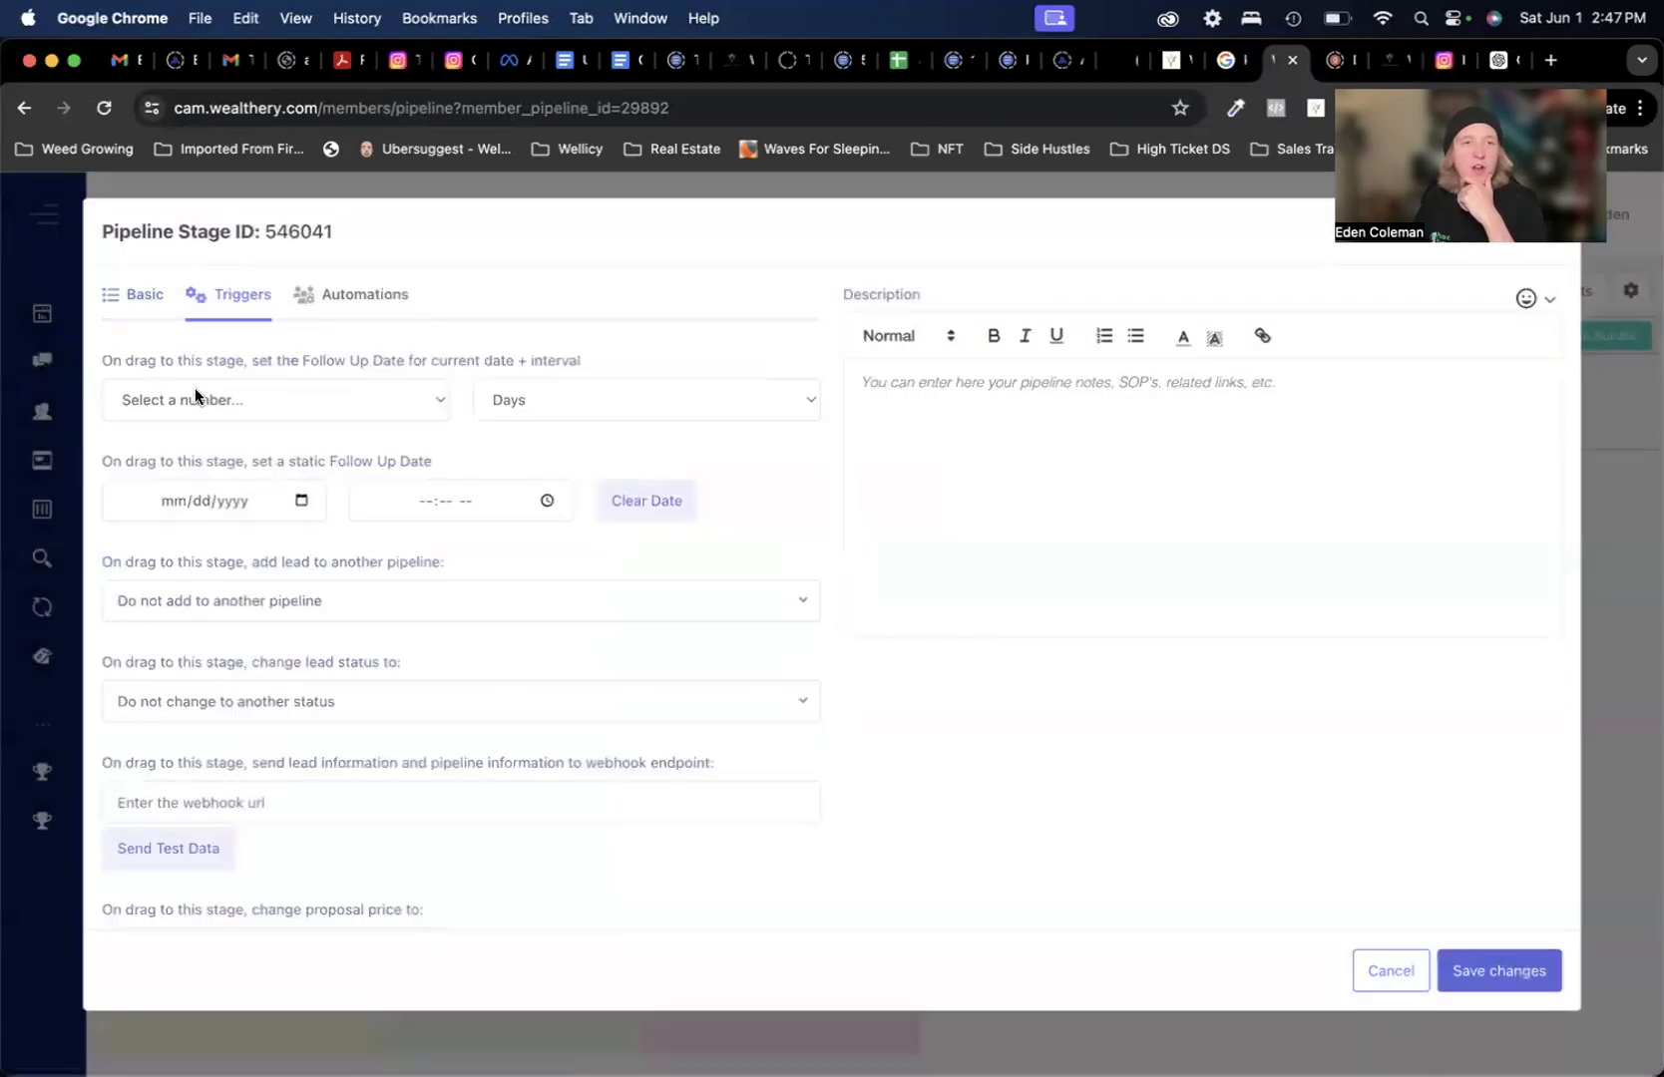
left_click(259, 389)
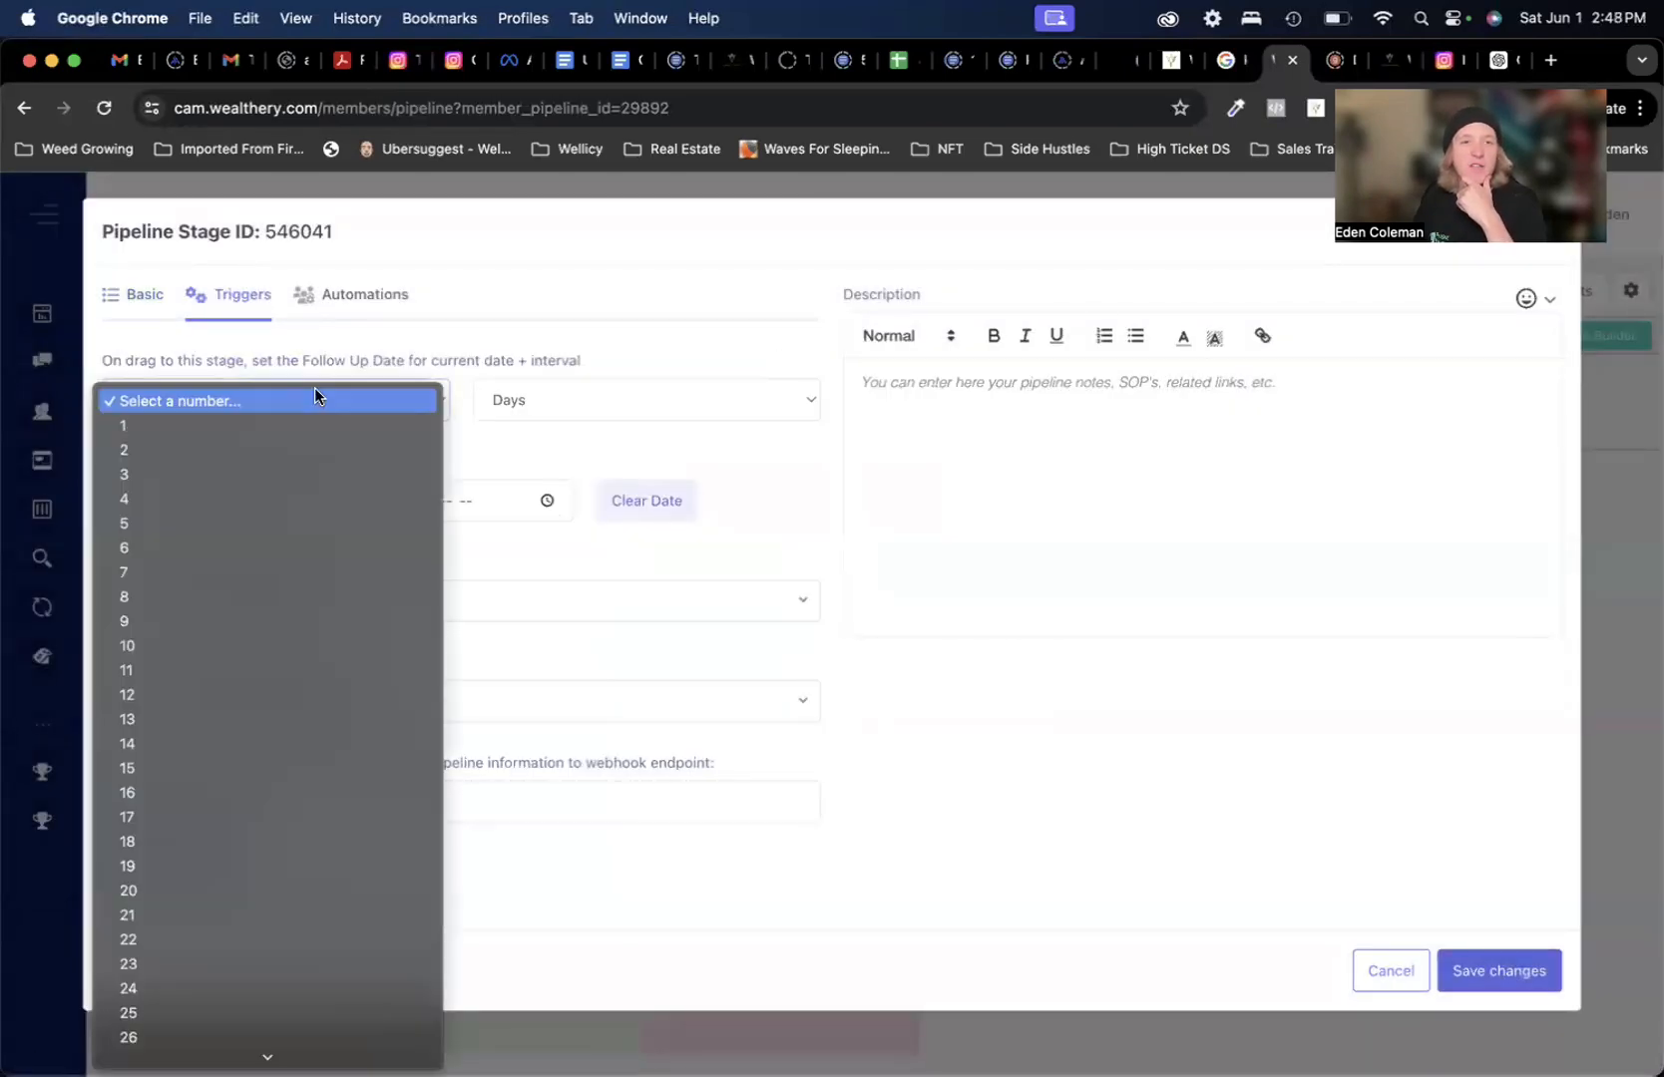
left_click(291, 427)
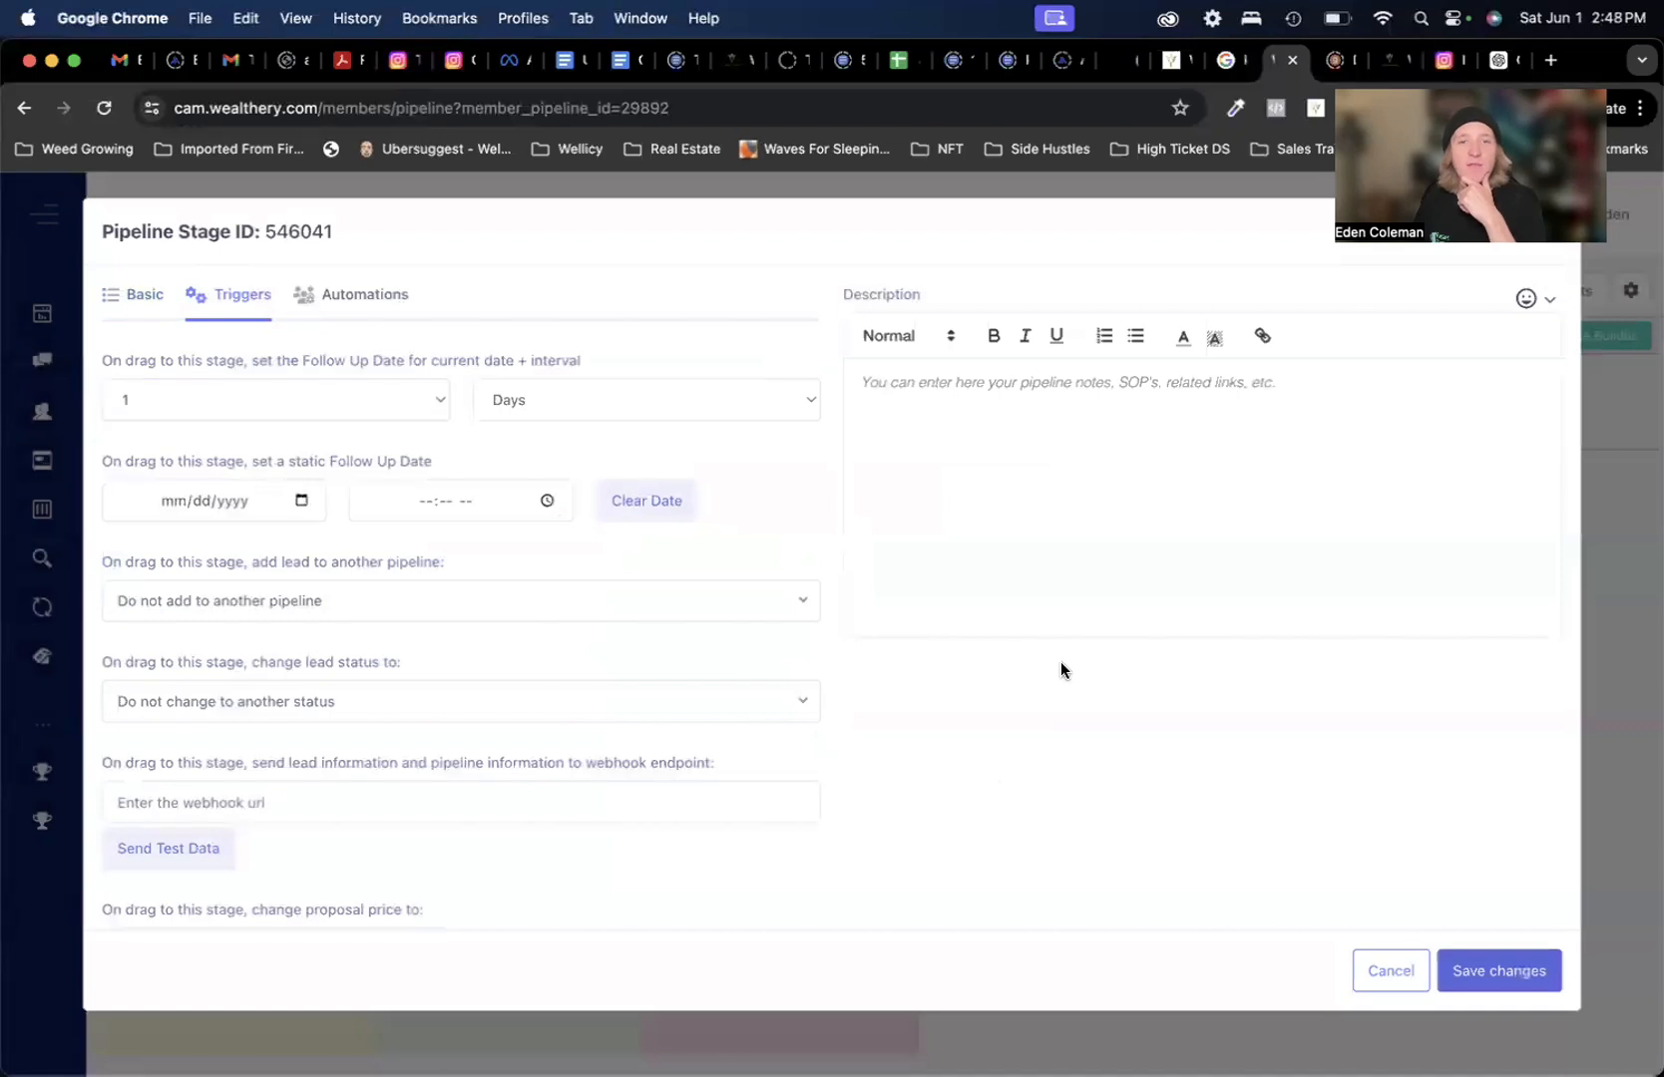
left_click(1441, 970)
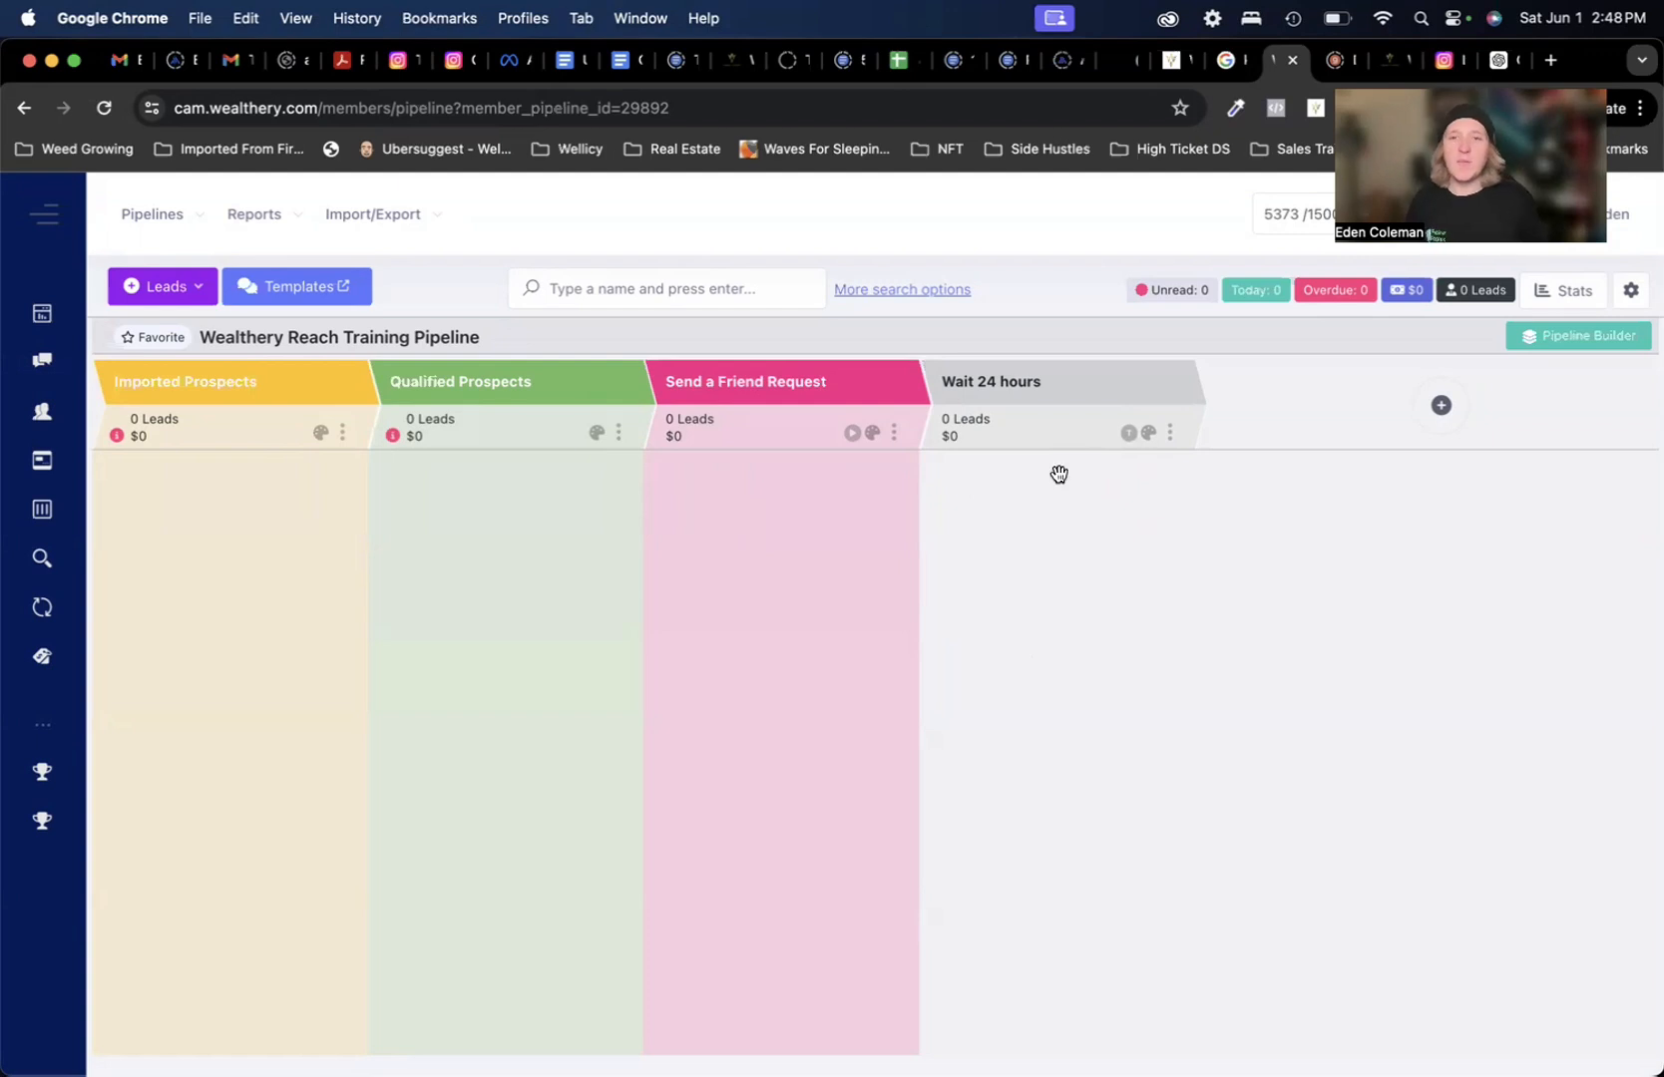
- Check the settings of the Send a Friend Request stage and the triggers of the Wait 24 hours stage, cancelling both edits
left_click(894, 432)
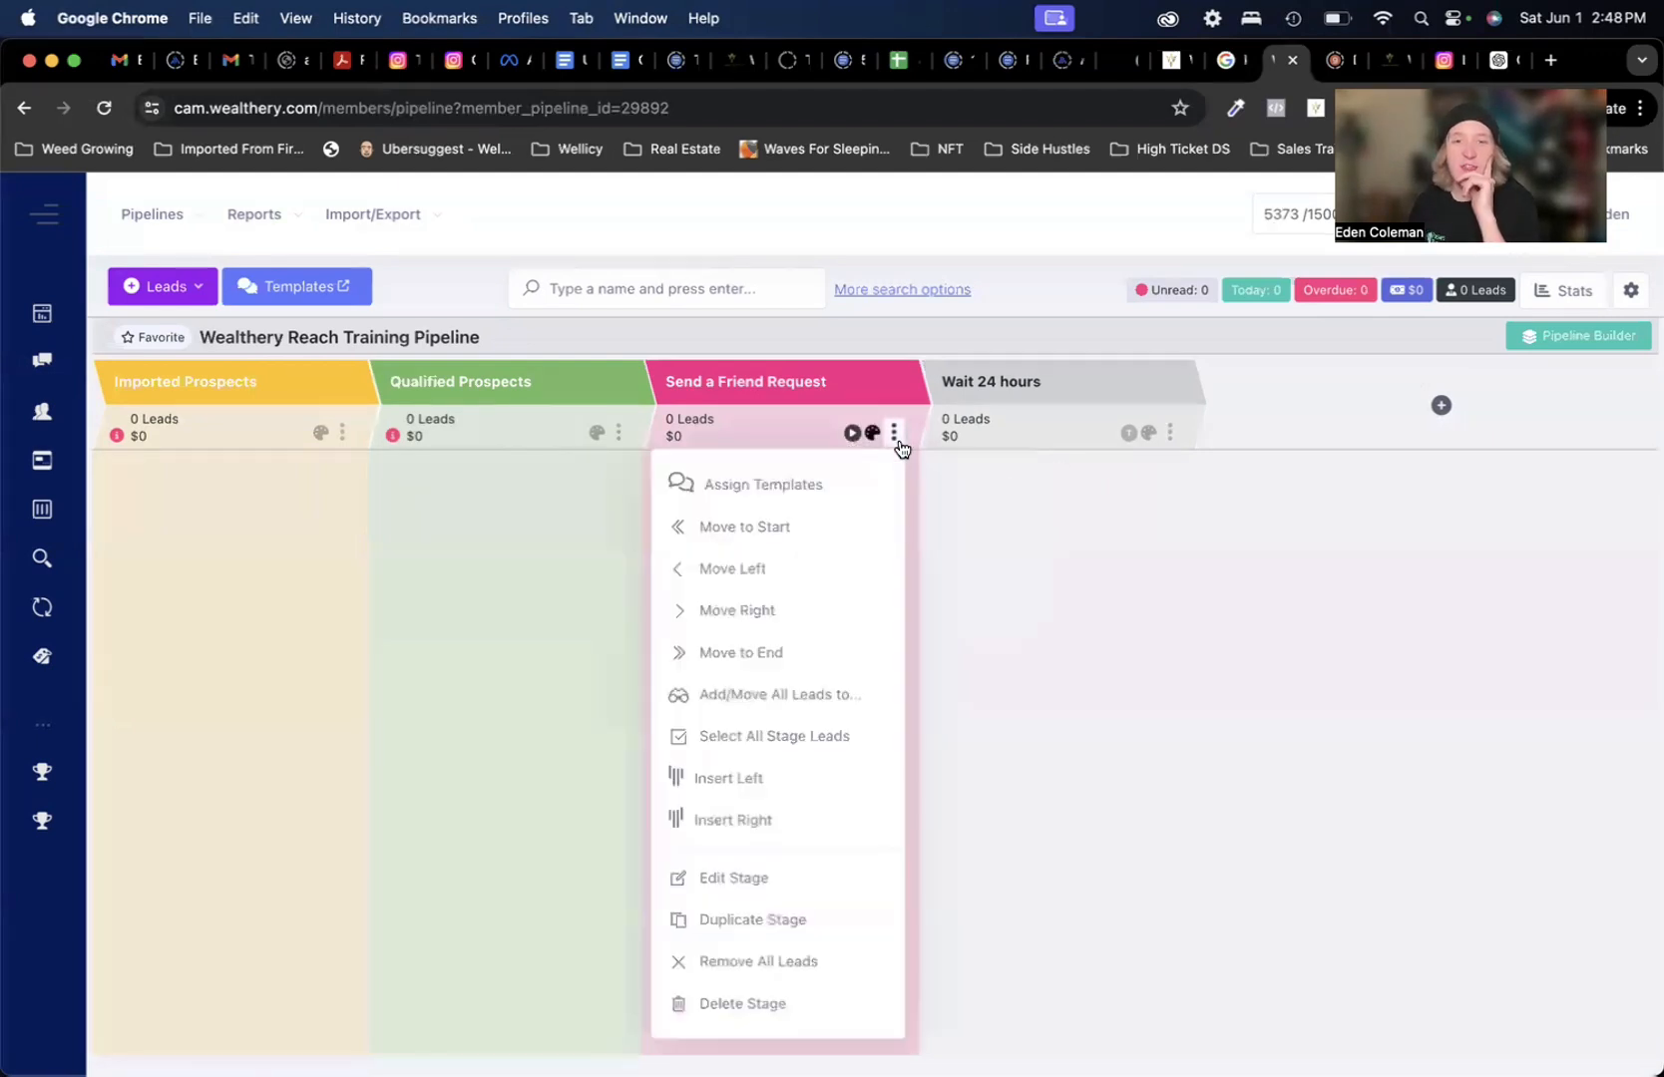
left_click(787, 877)
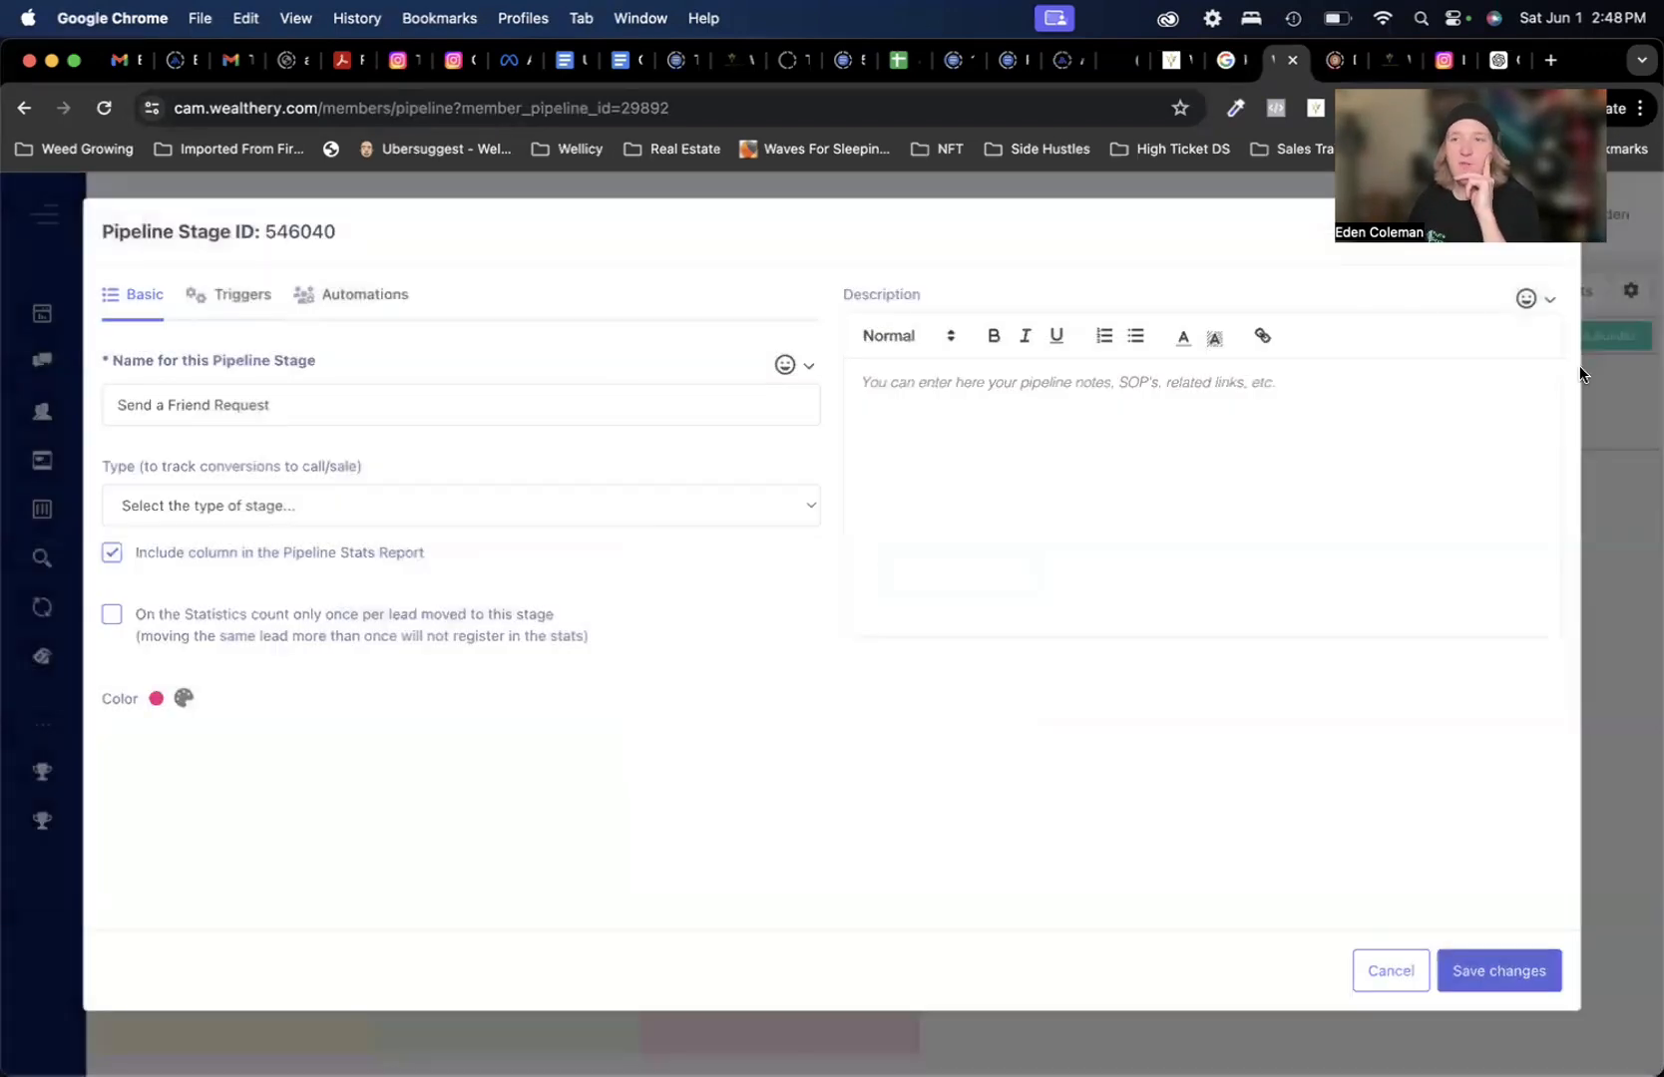
left_click(1382, 960)
left_click(1170, 432)
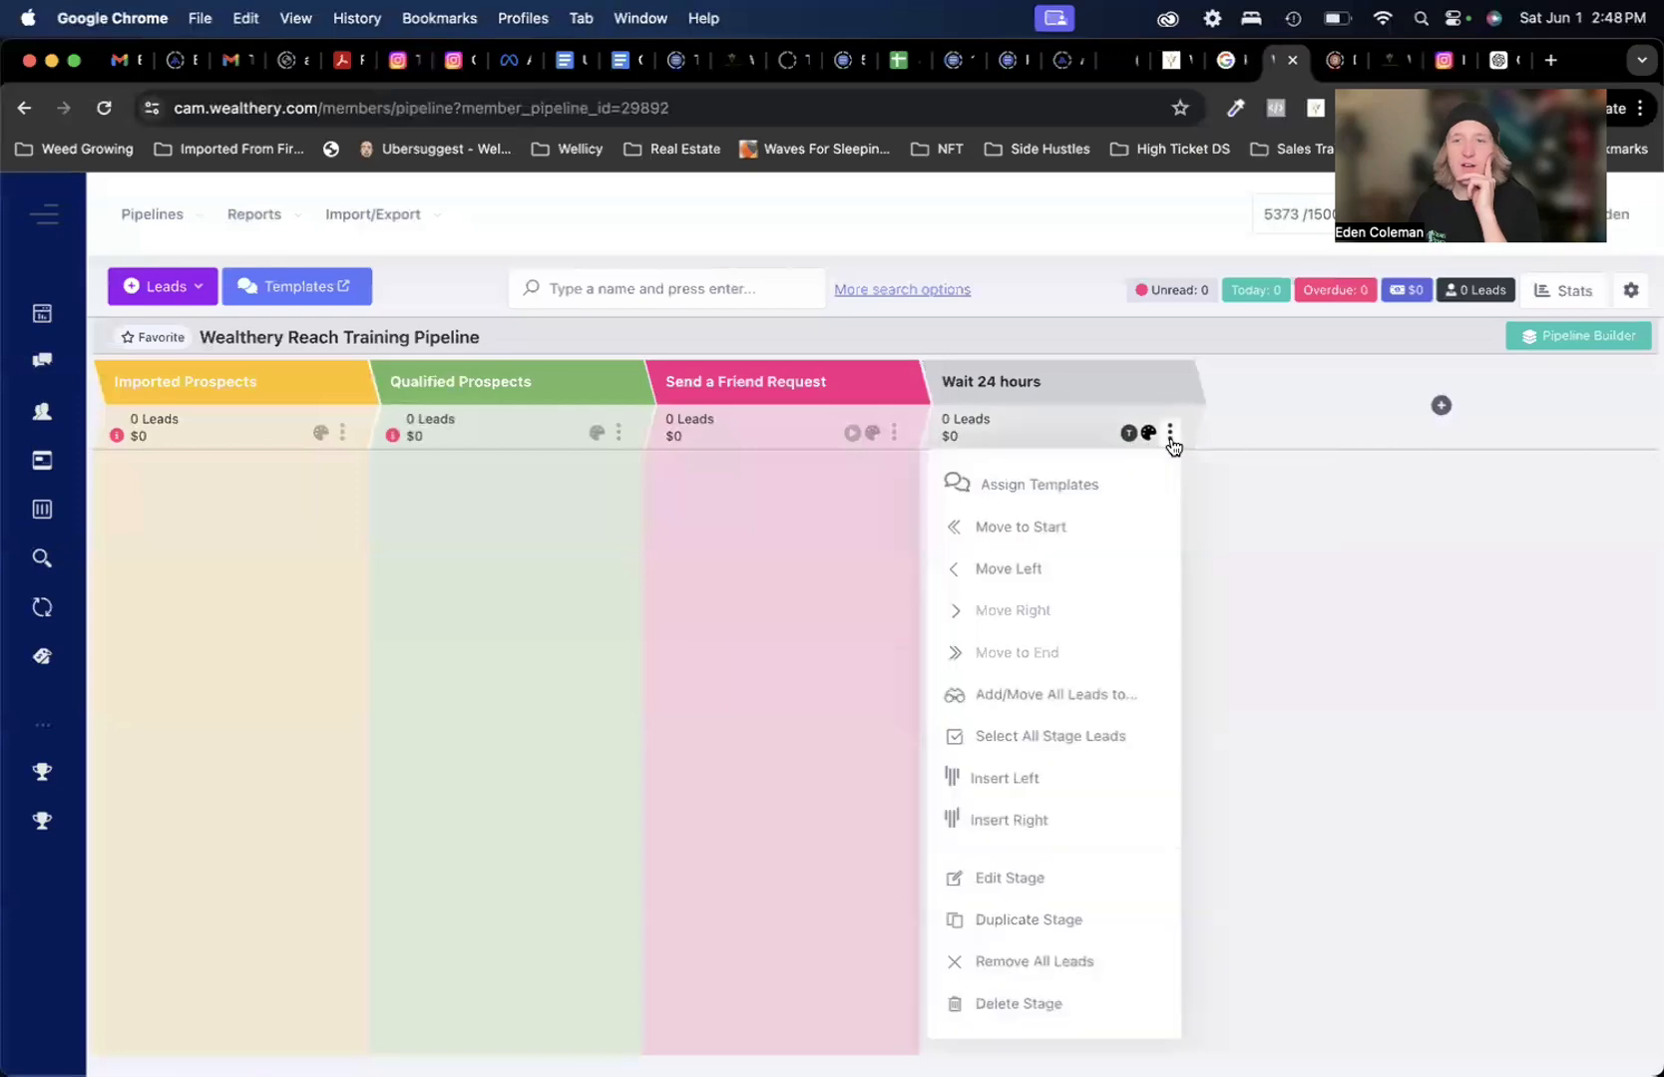
left_click(1030, 875)
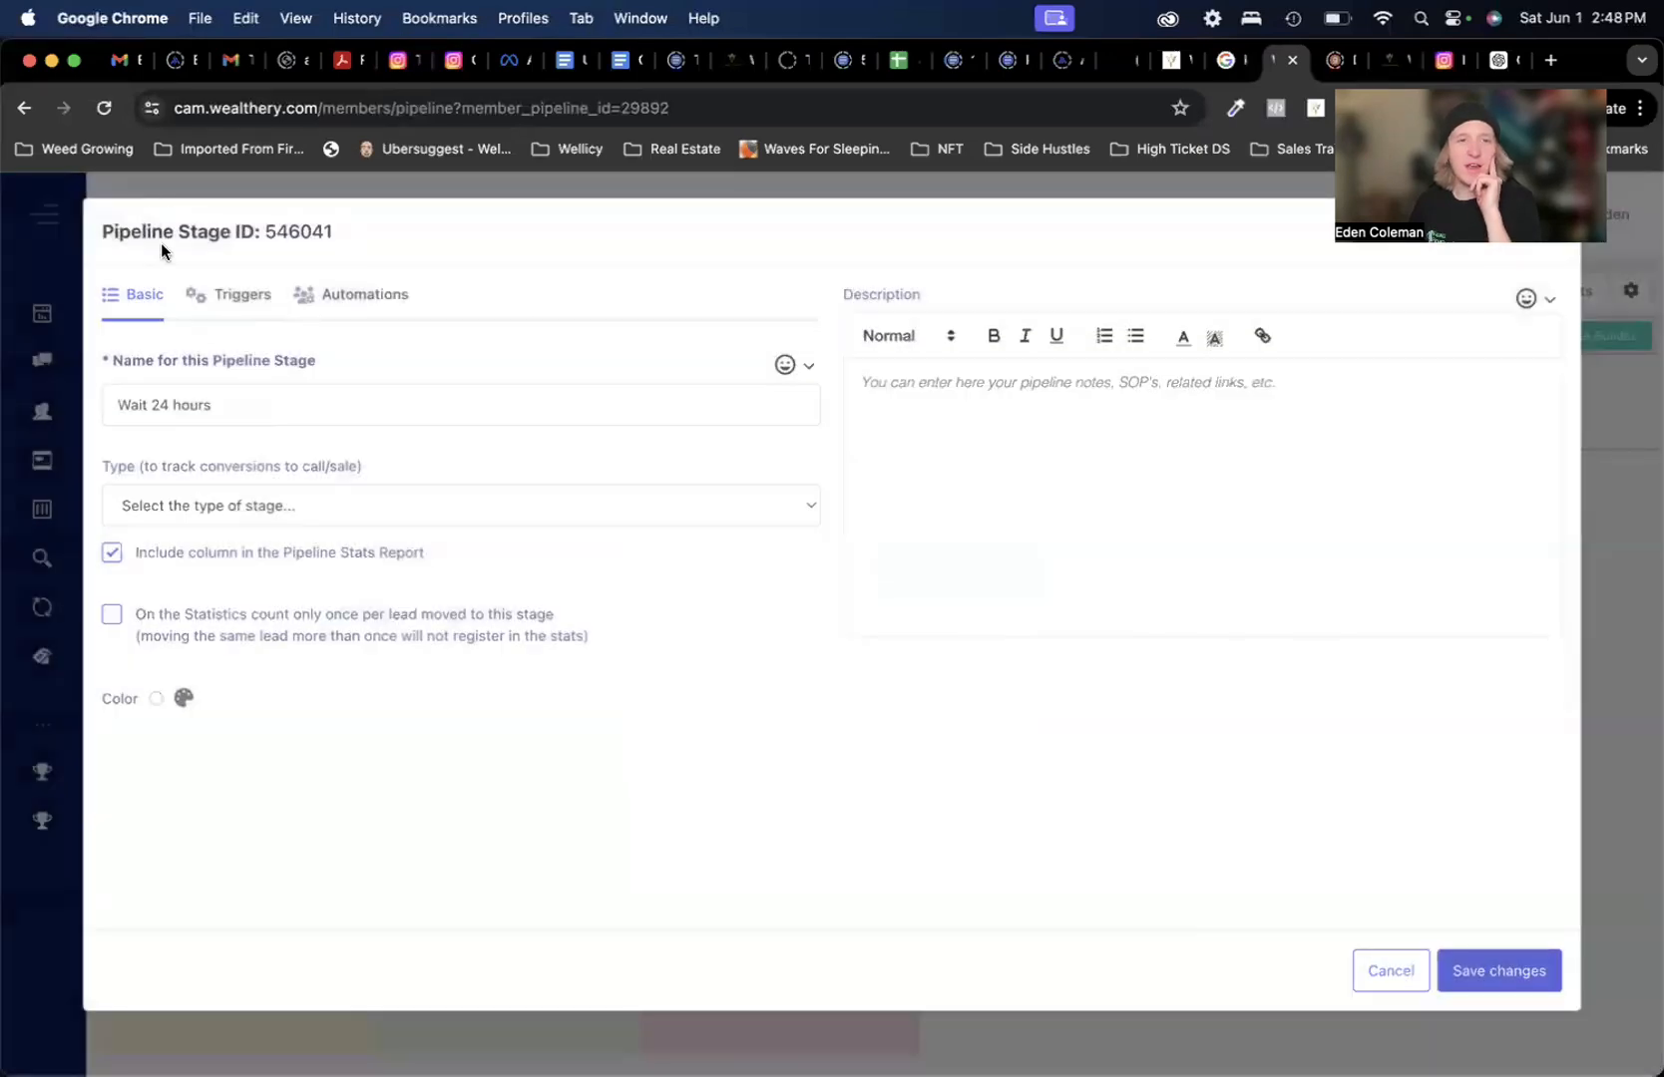
left_click(225, 295)
left_click(1381, 968)
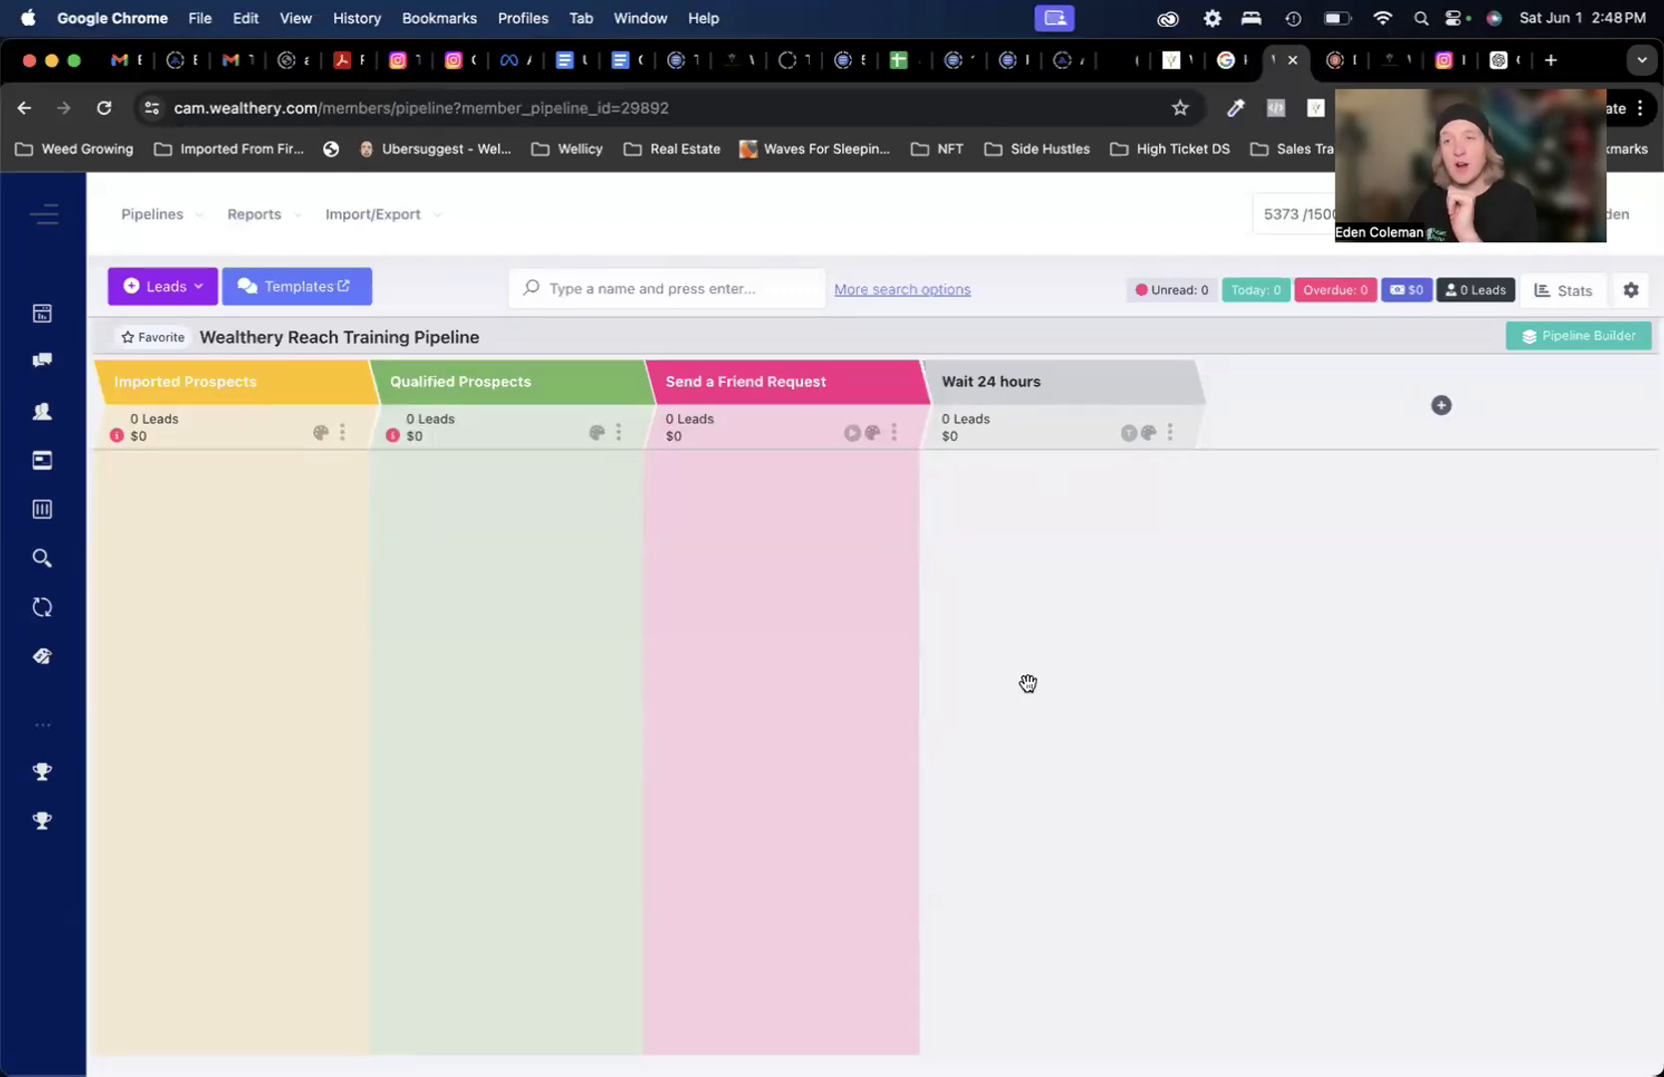
scroll(1056, 665, "right", 1)
scroll(1057, 666, "left", 1)
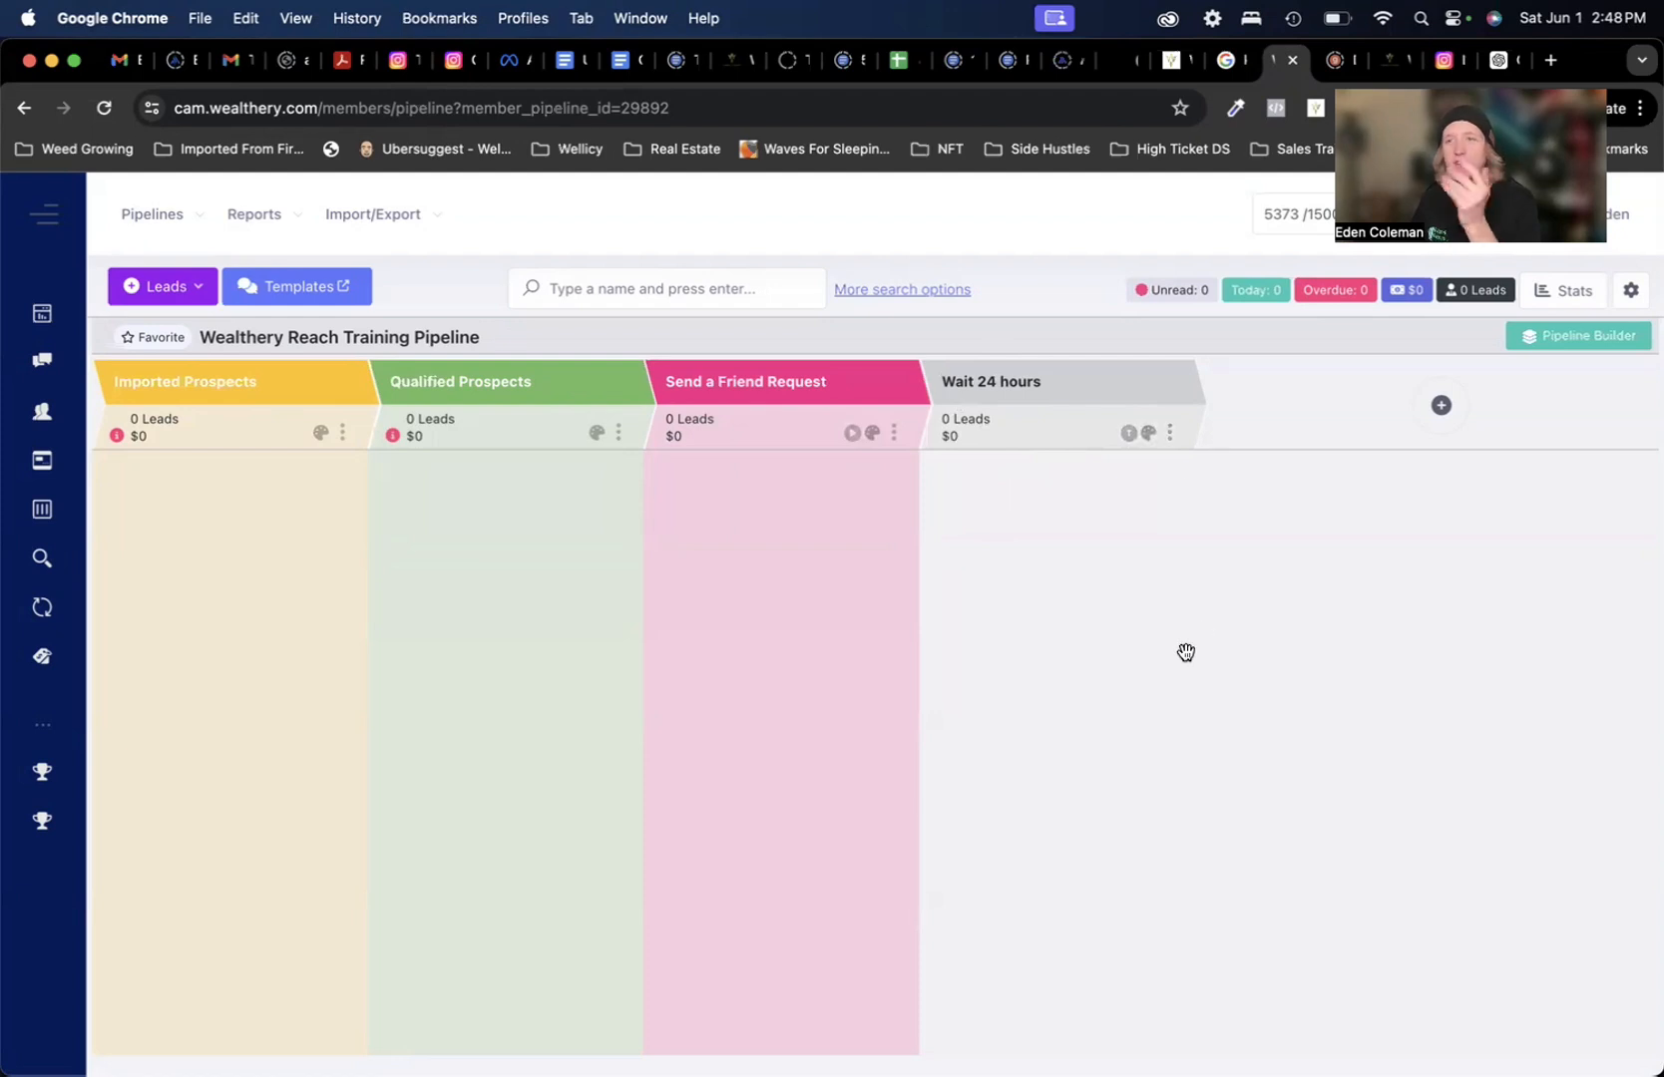
- Start a new pipeline stage after Wait 24 hours and name it "send a DM"
left_click(1441, 405)
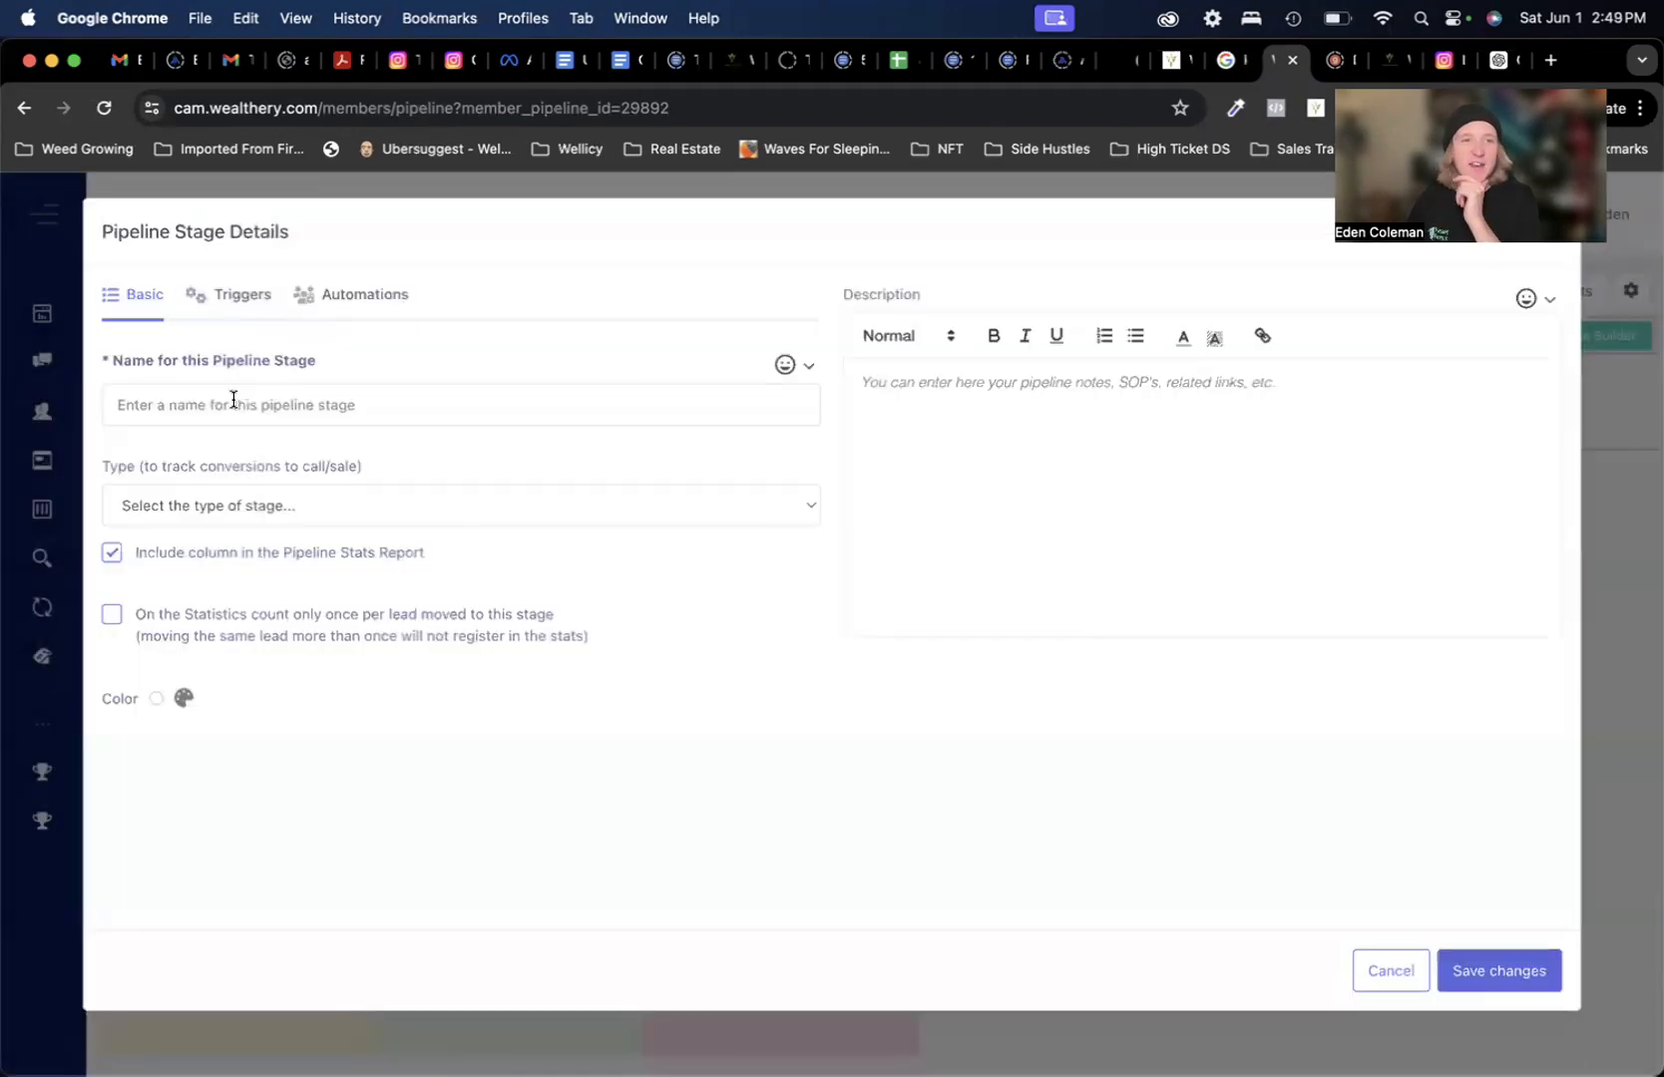
left_click(233, 399)
type("send")
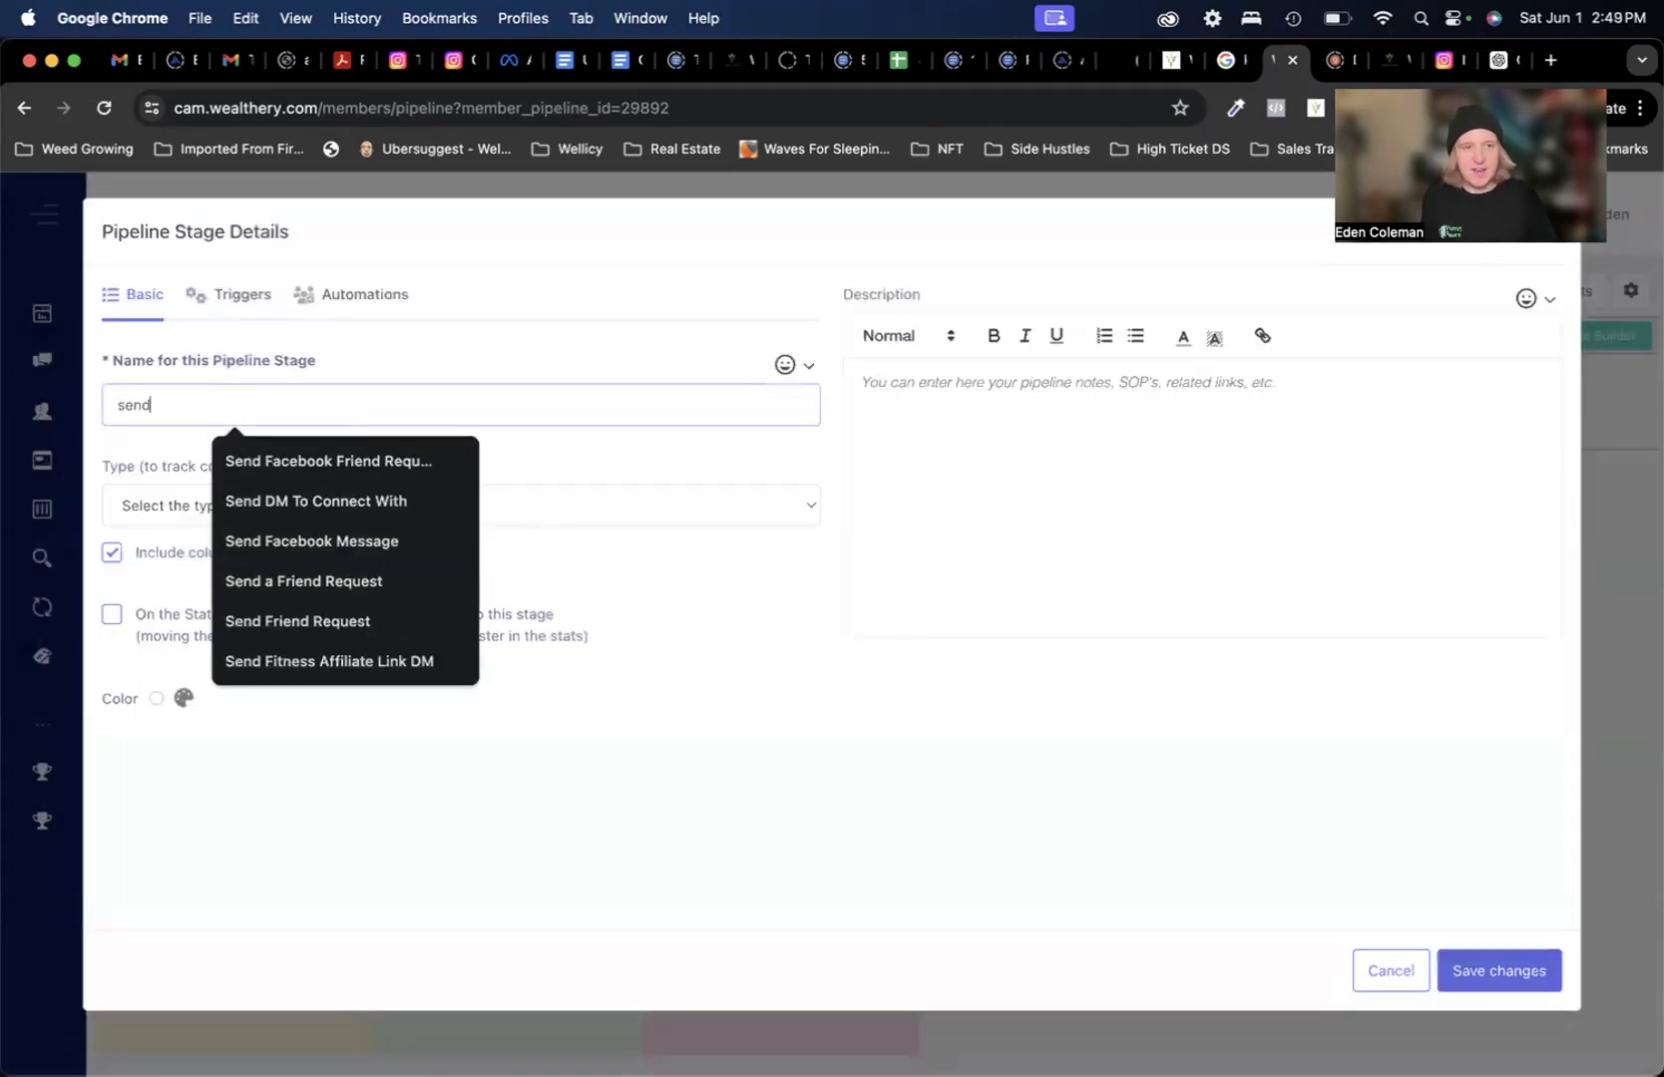
type(" a DM")
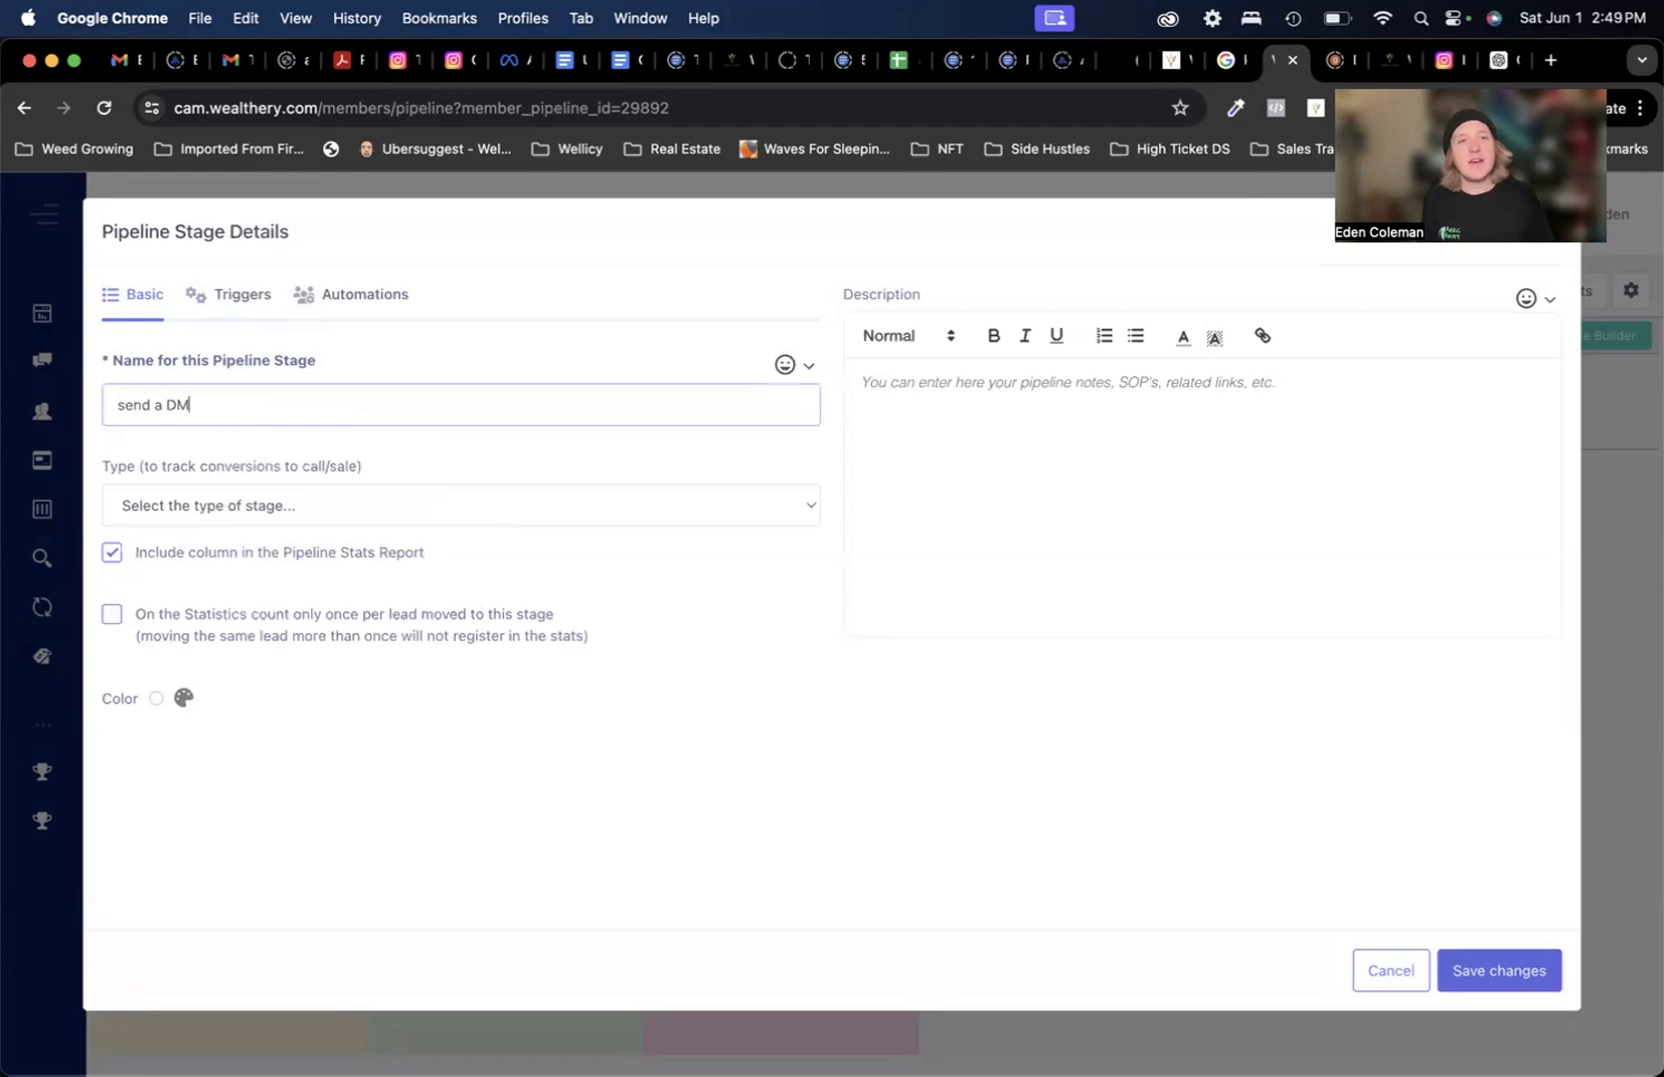
- Add the Facebook: Send Direct Message action to the new stage's automations and save the stage
left_click(357, 299)
left_click(550, 636)
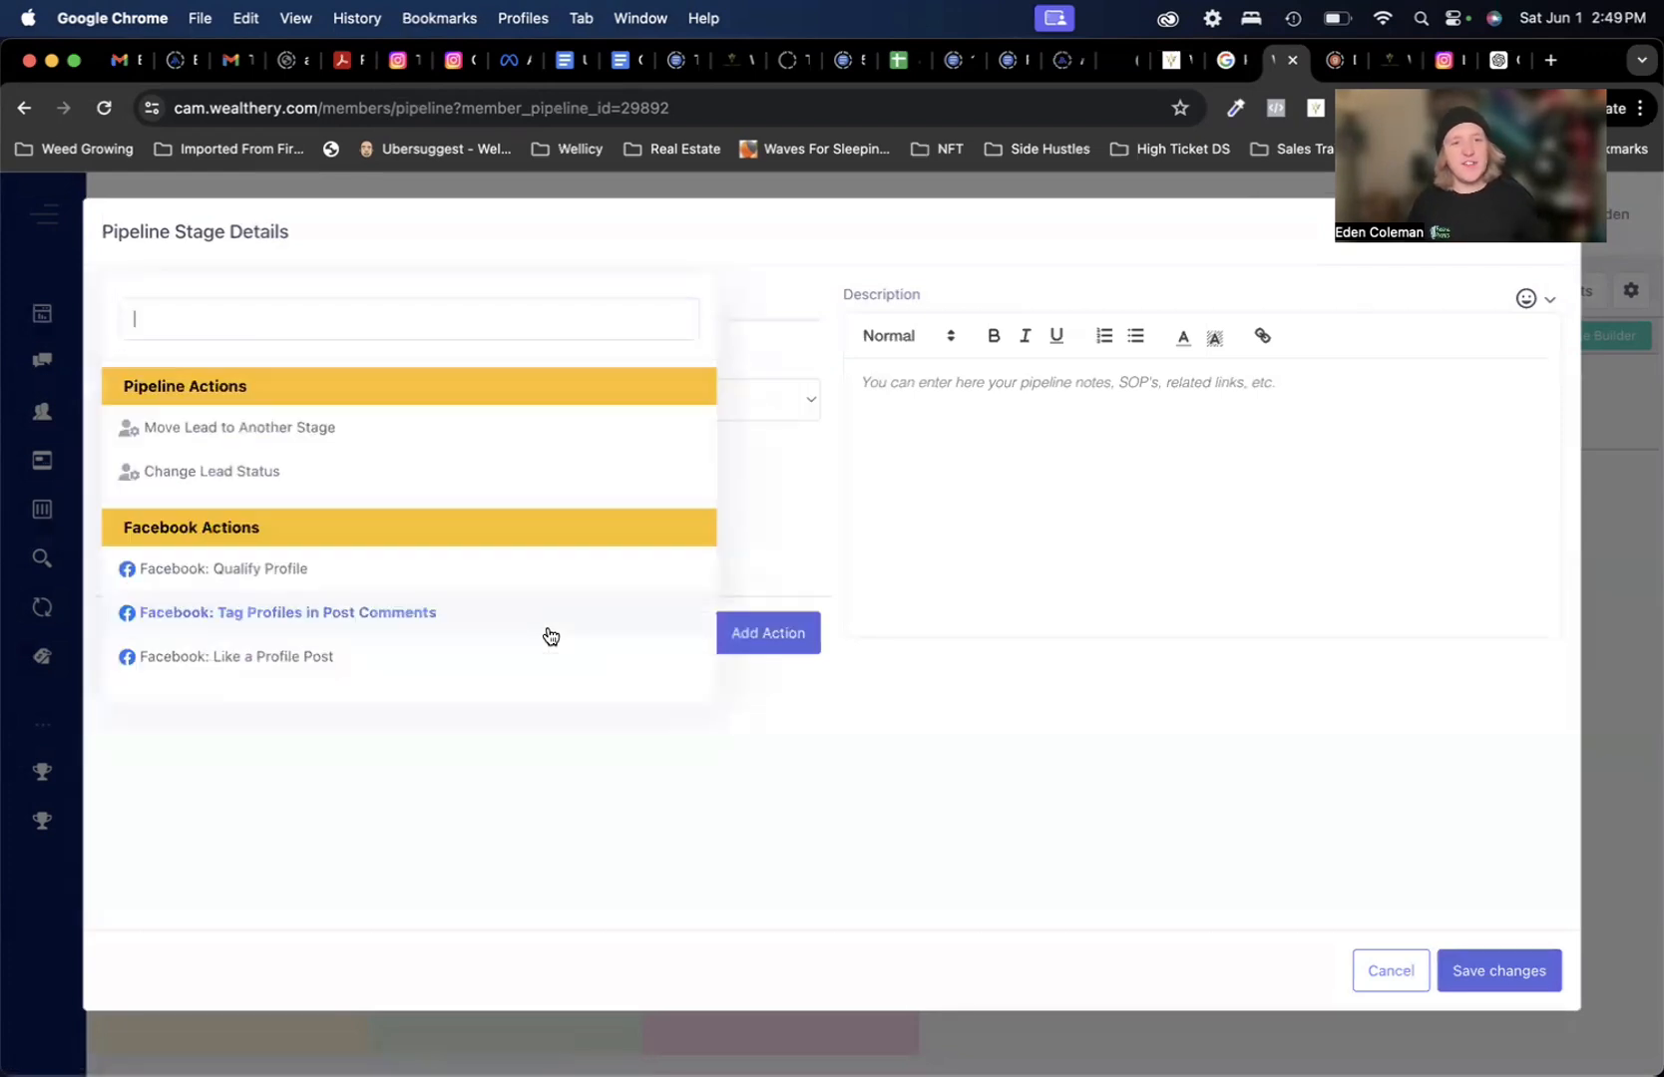
scroll(639, 586, "down", 2)
scroll(641, 589, "down", 3)
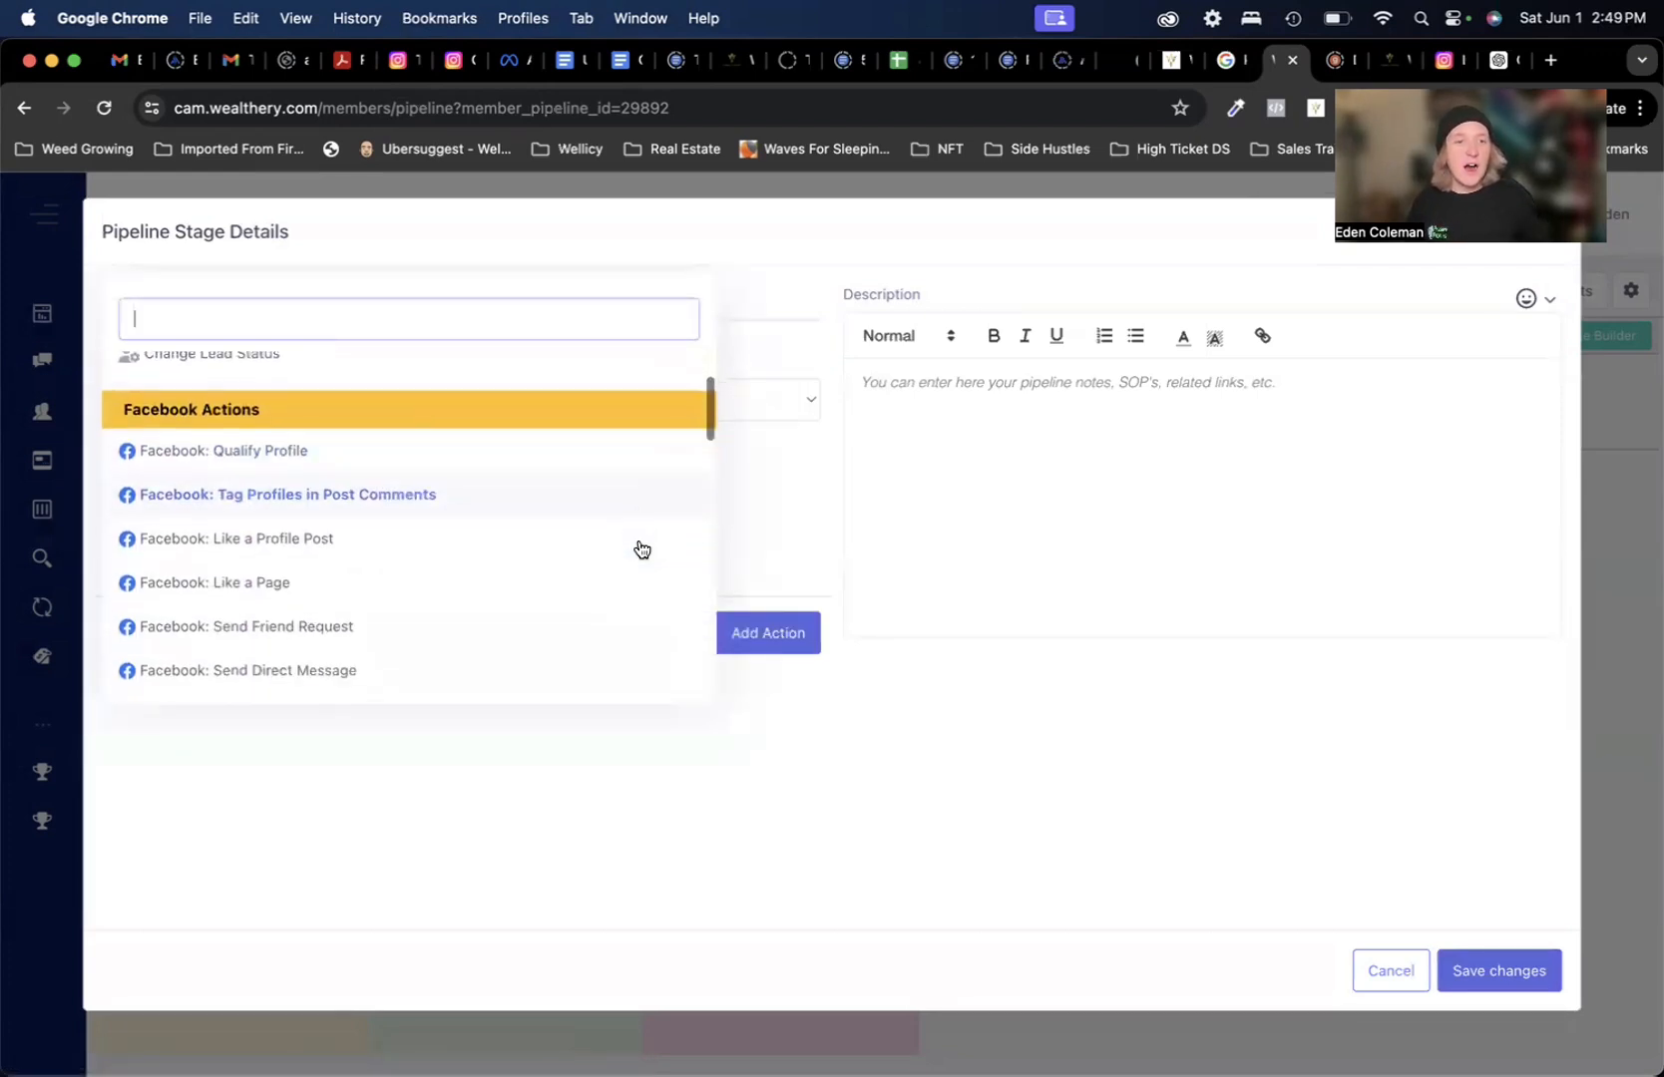
left_click(612, 576)
left_click(768, 633)
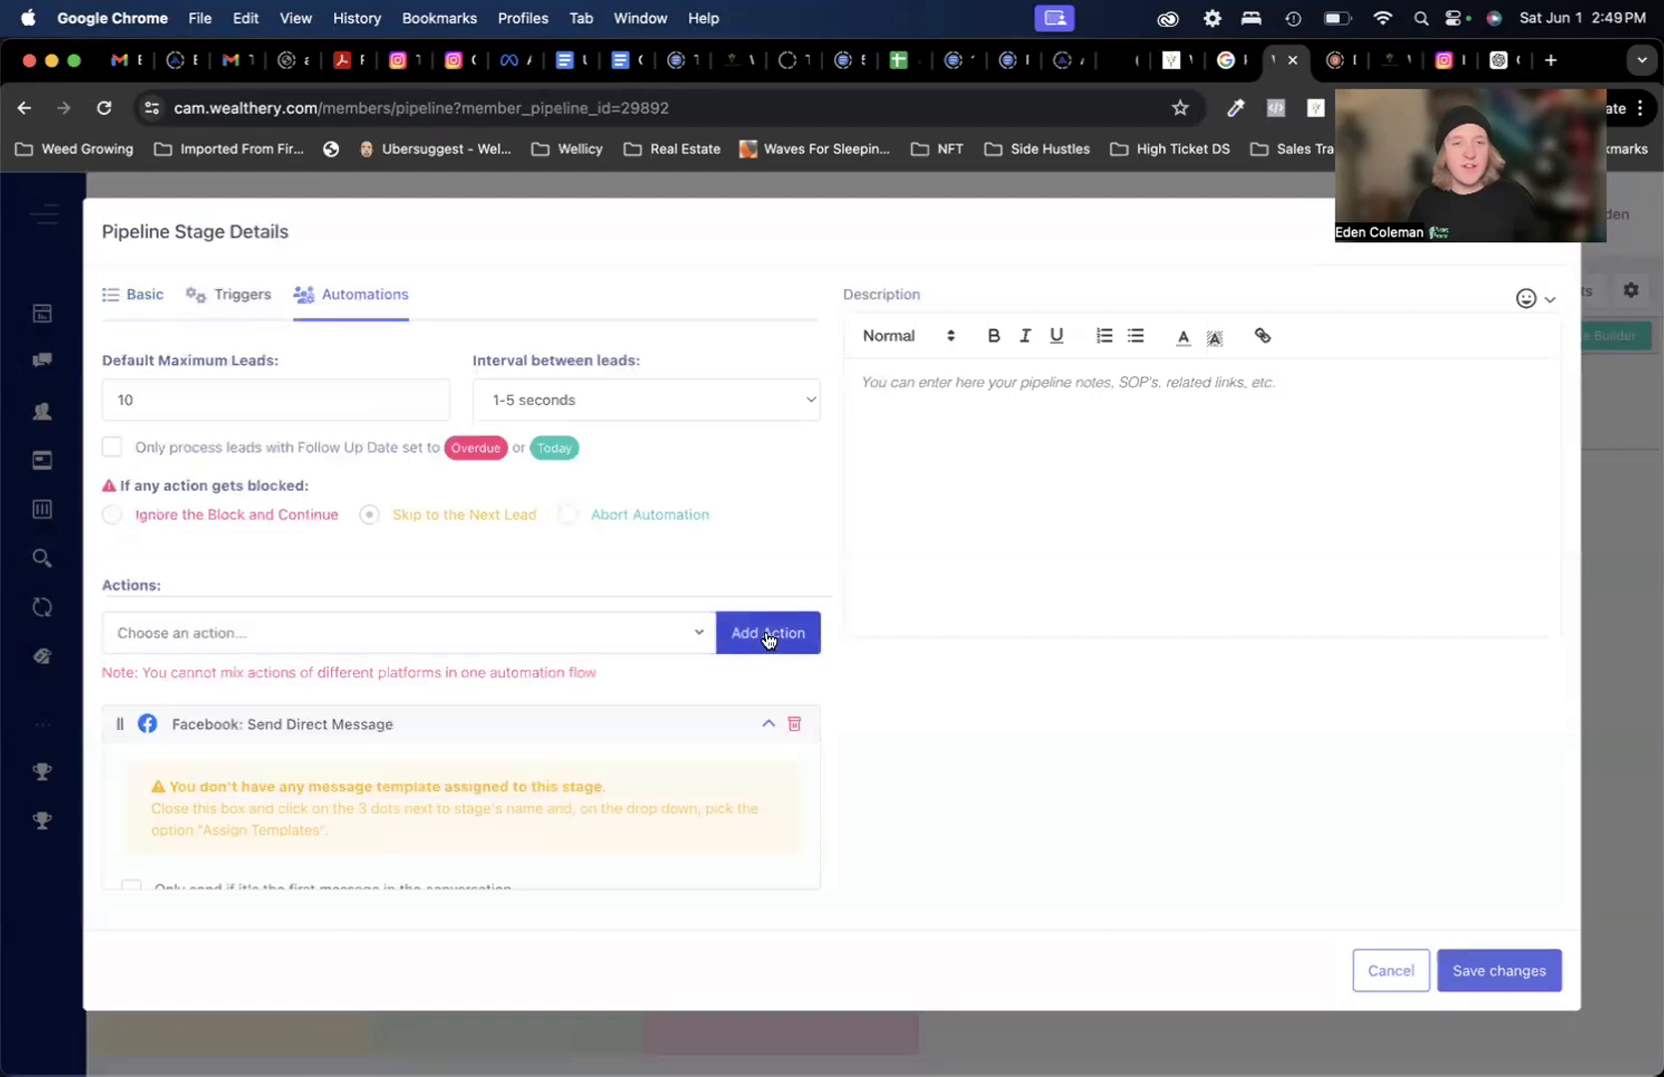
scroll(944, 869, "down", 4)
left_click(1524, 985)
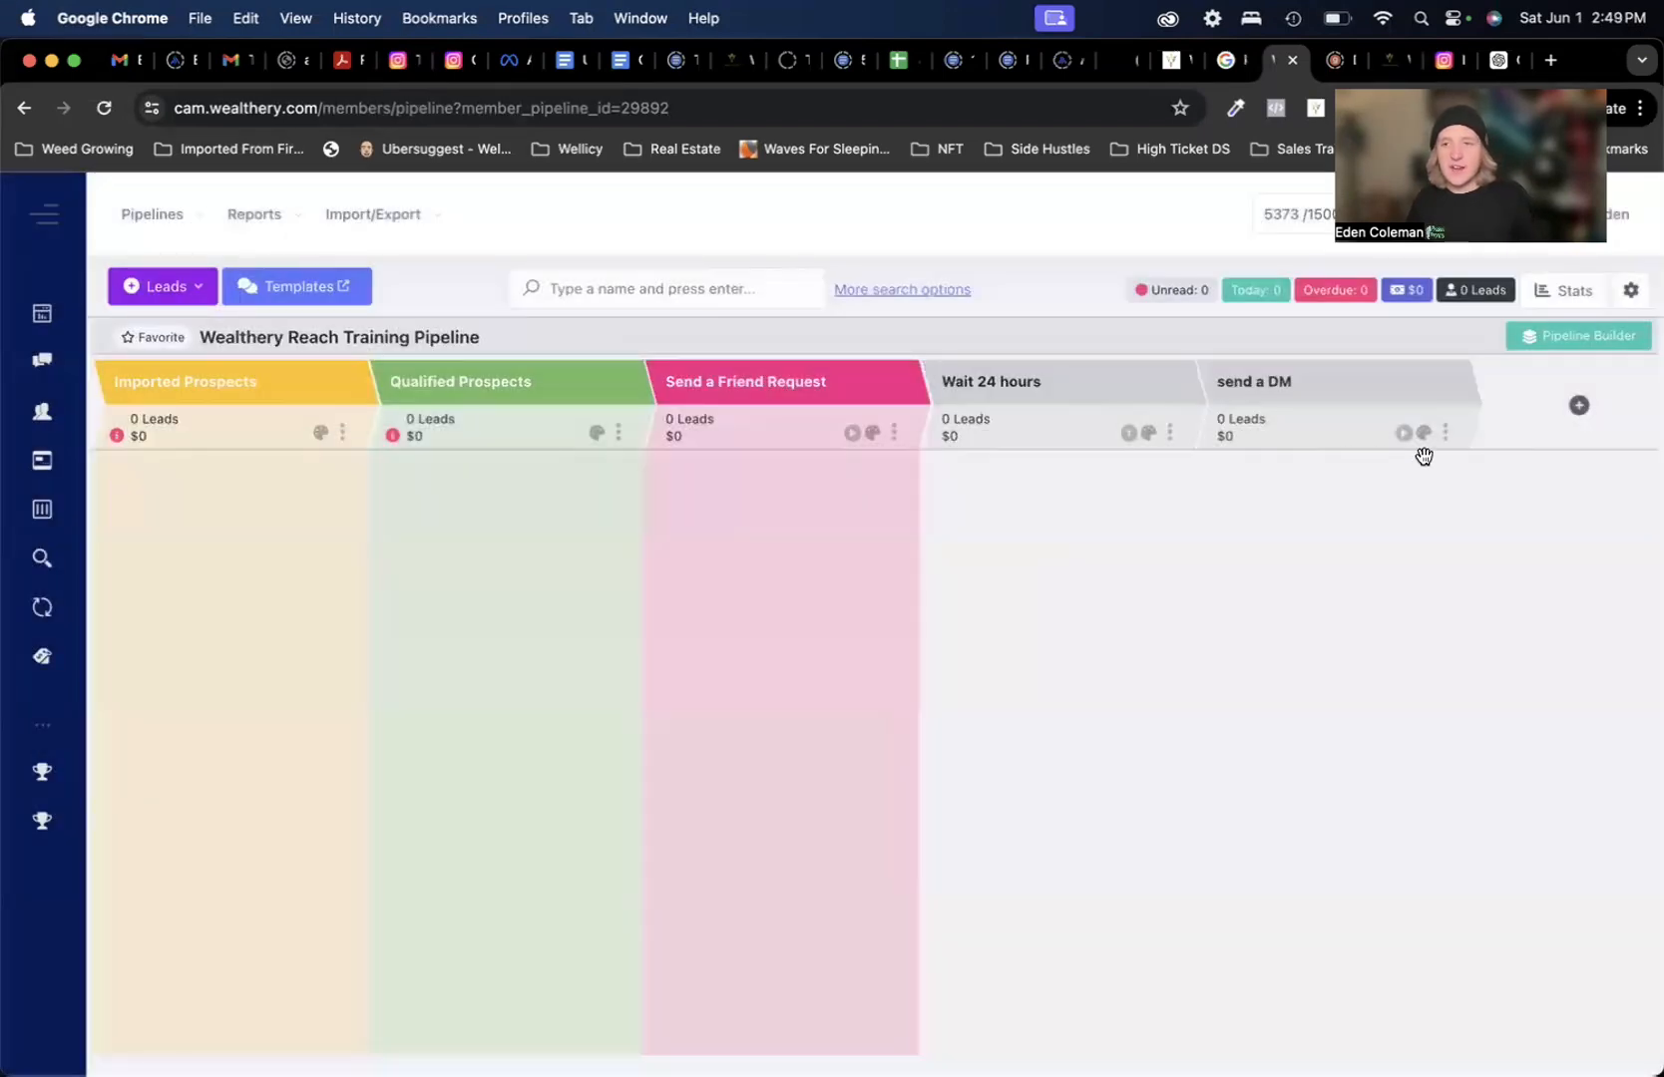
- Change the send a DM stage's color to purple
left_click(1424, 435)
left_click(1346, 500)
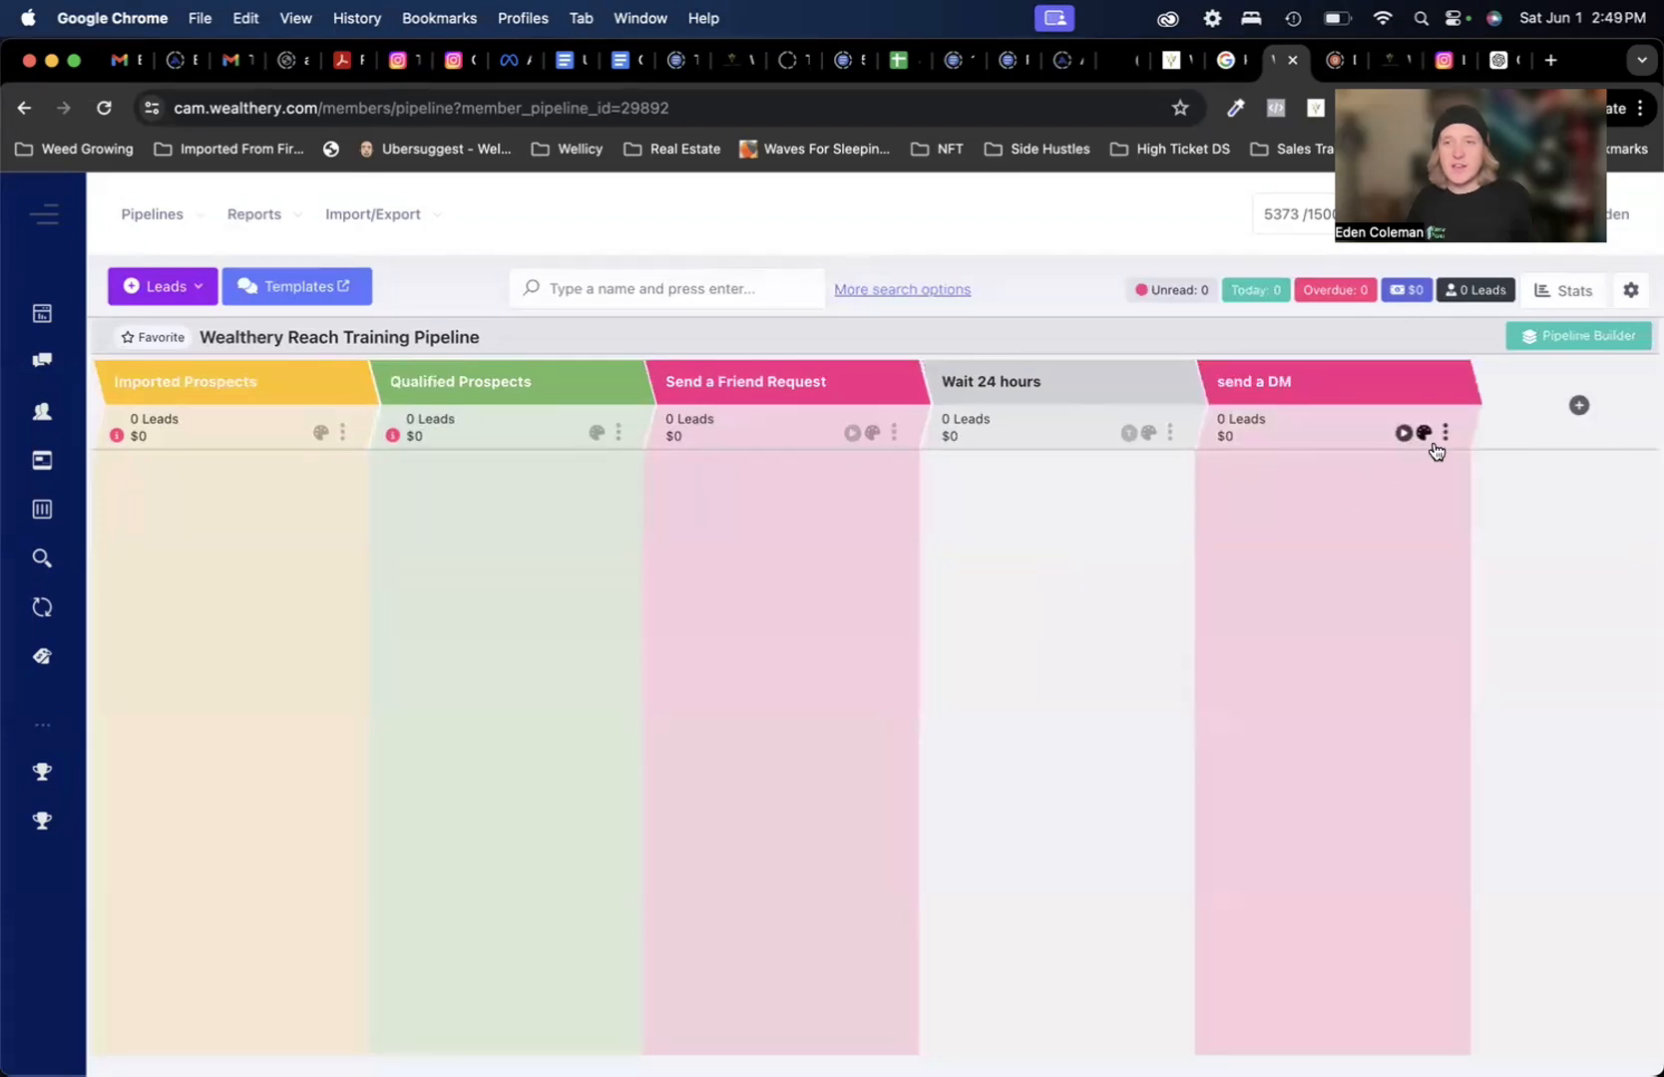
left_click(1427, 437)
left_click(1375, 496)
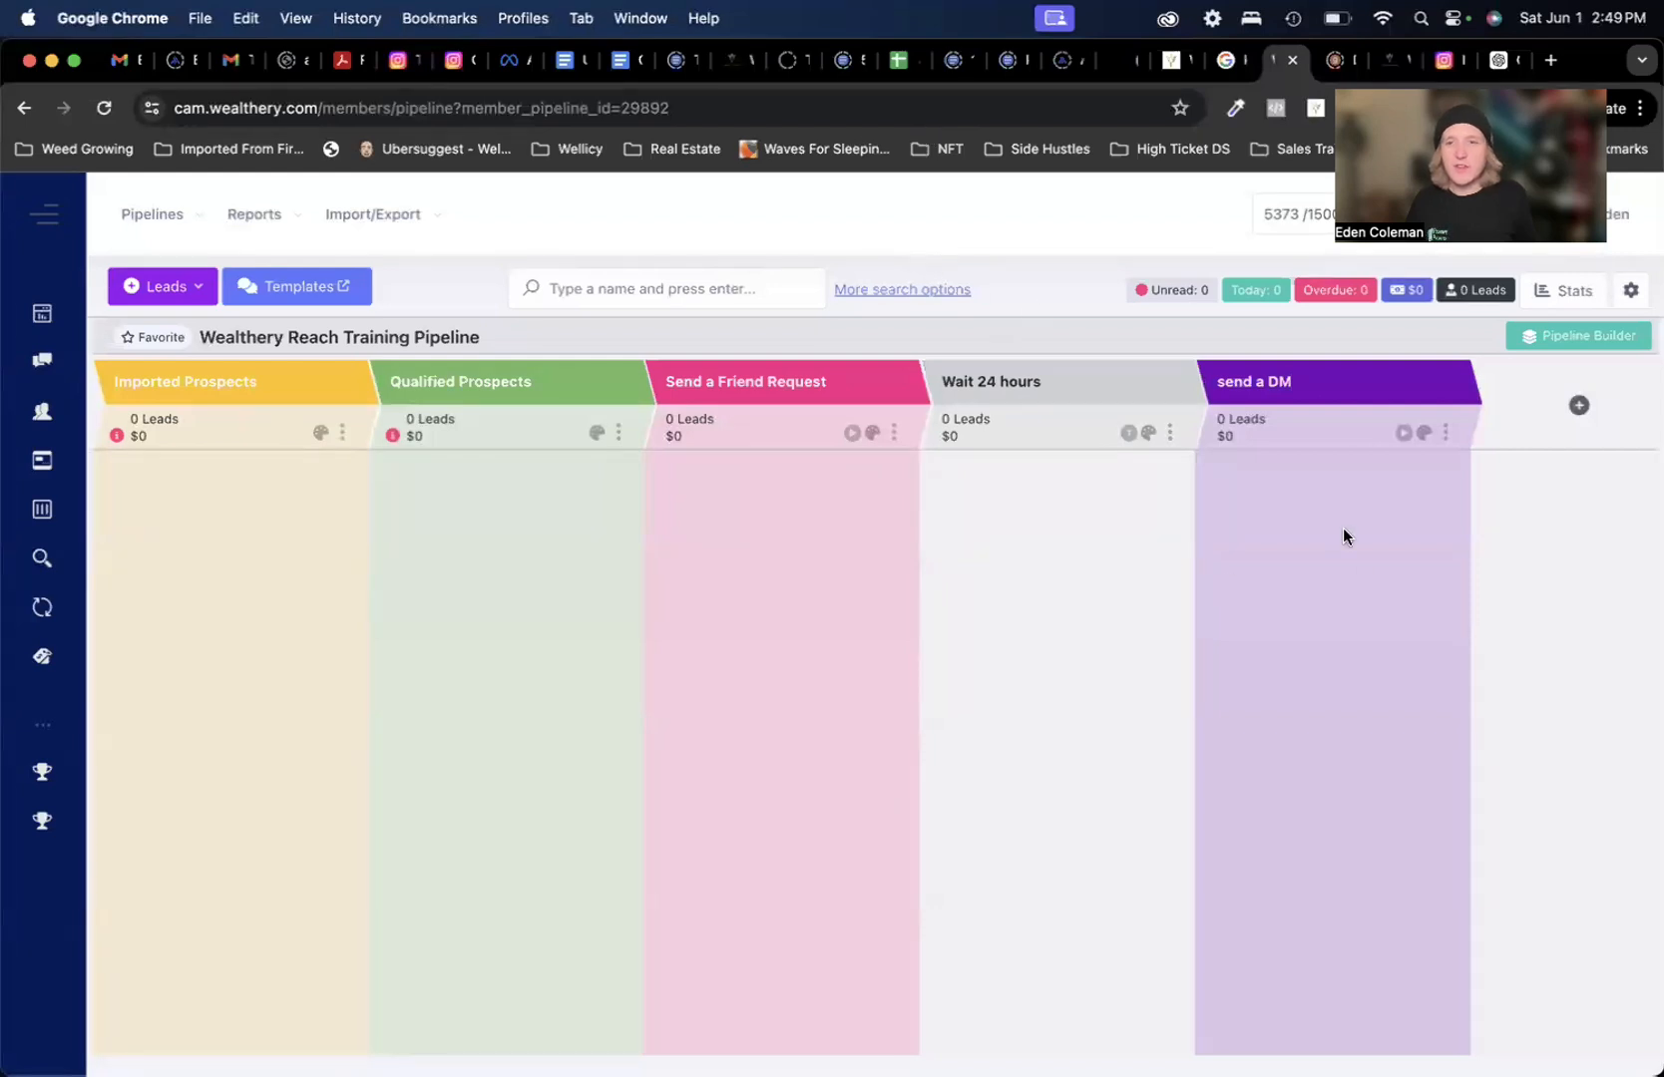
- Find the "pickleball example" message template by searching "pi" and assign it to the send a DM stage
left_click(1446, 432)
left_click(1393, 485)
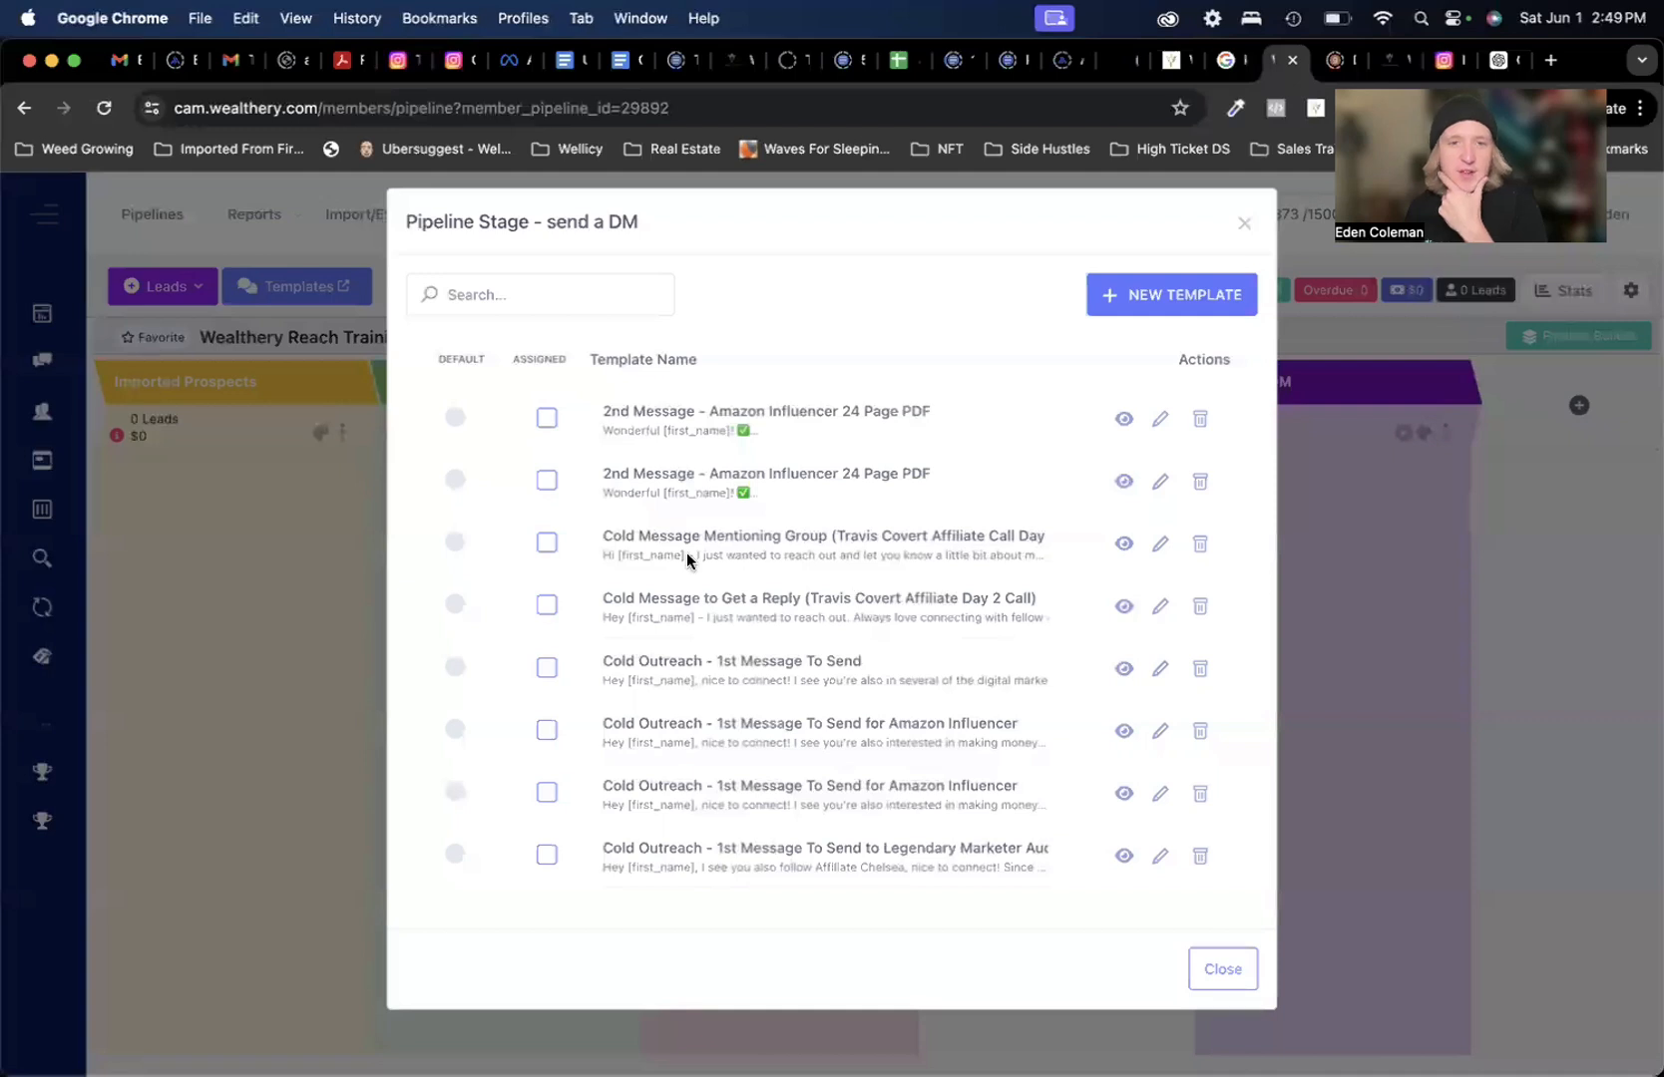
left_click(555, 305)
type("pi")
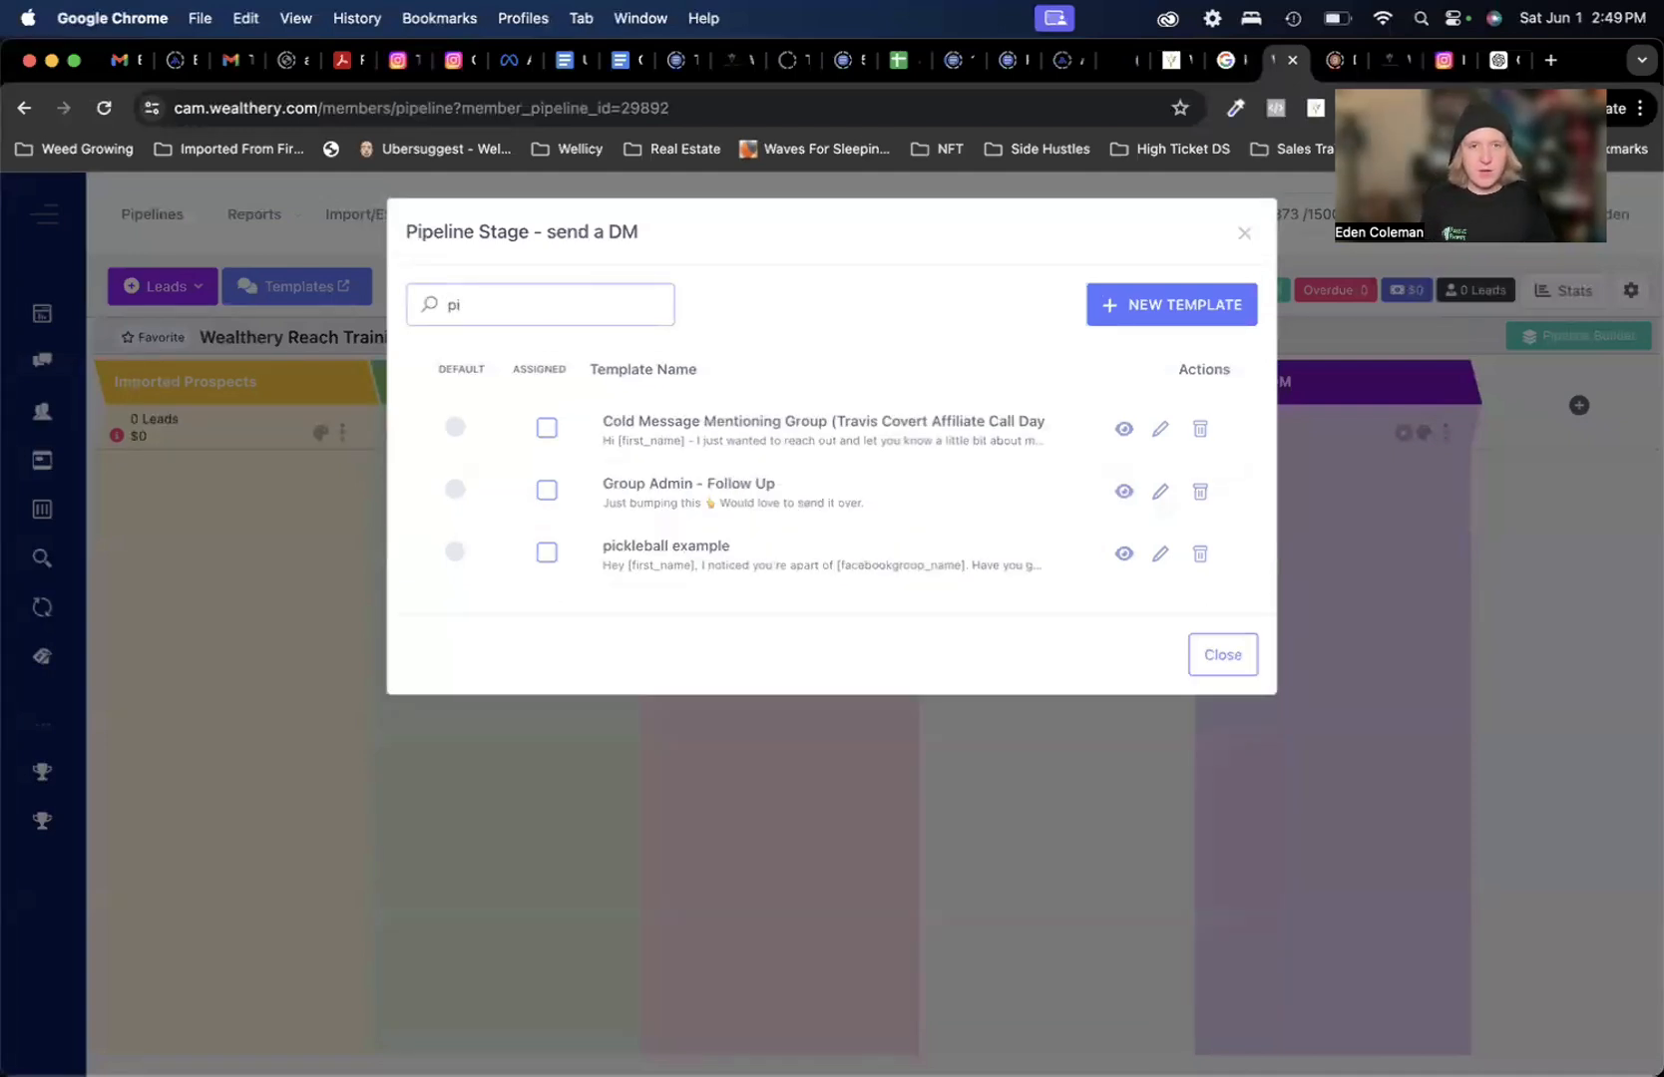
left_click(544, 554)
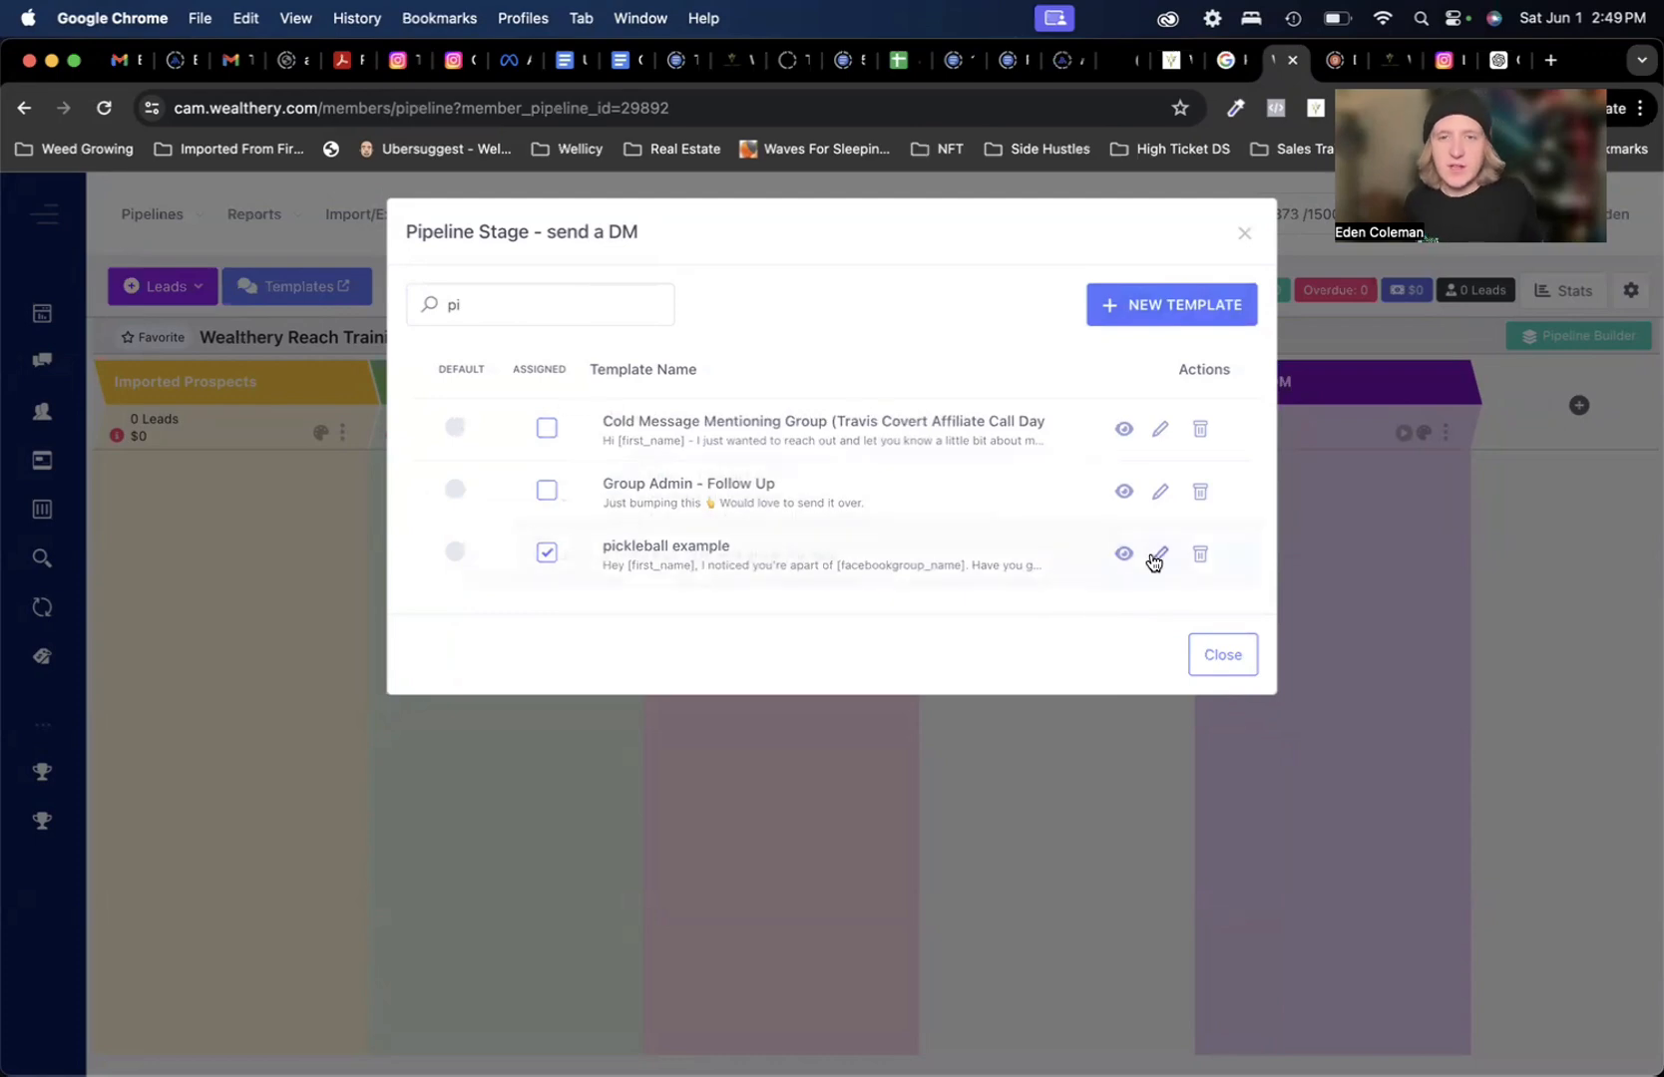
left_click(1223, 655)
- Review the send a DM automation's direct message action, including its template and message preview, and close it without running
left_click(1420, 436)
left_click(1371, 573)
left_click(516, 627)
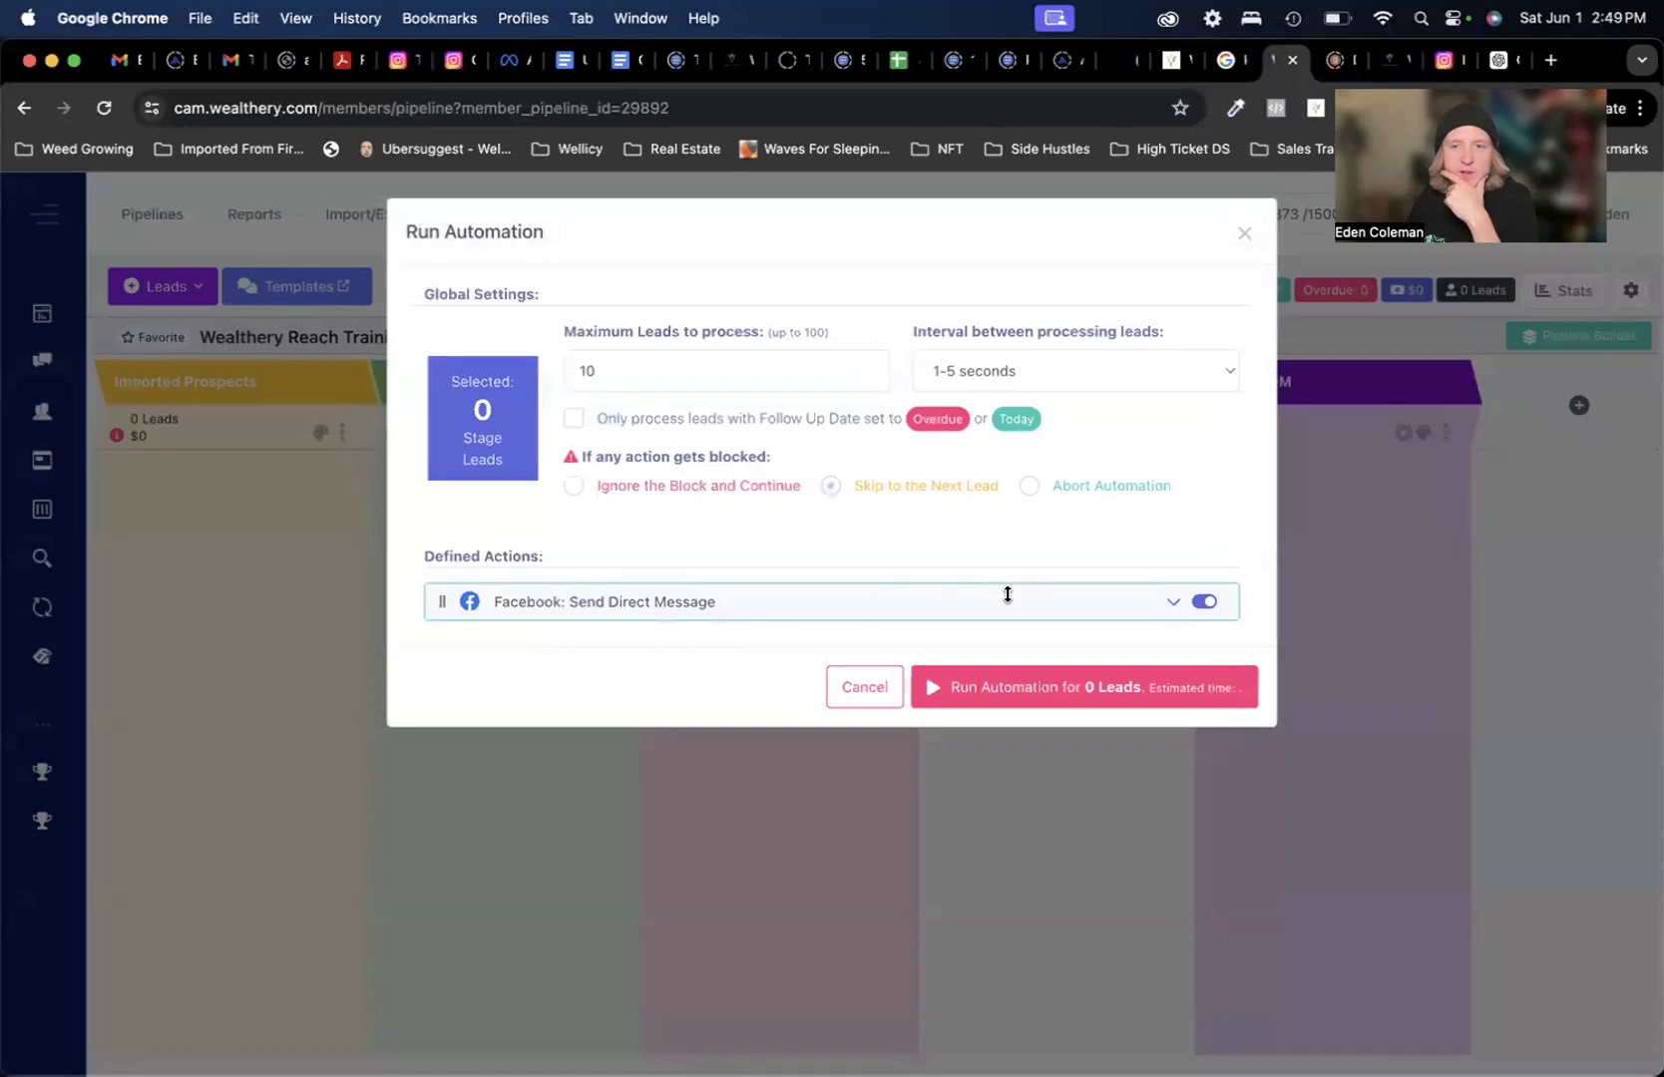
left_click(1173, 602)
scroll(914, 630, "down", 2)
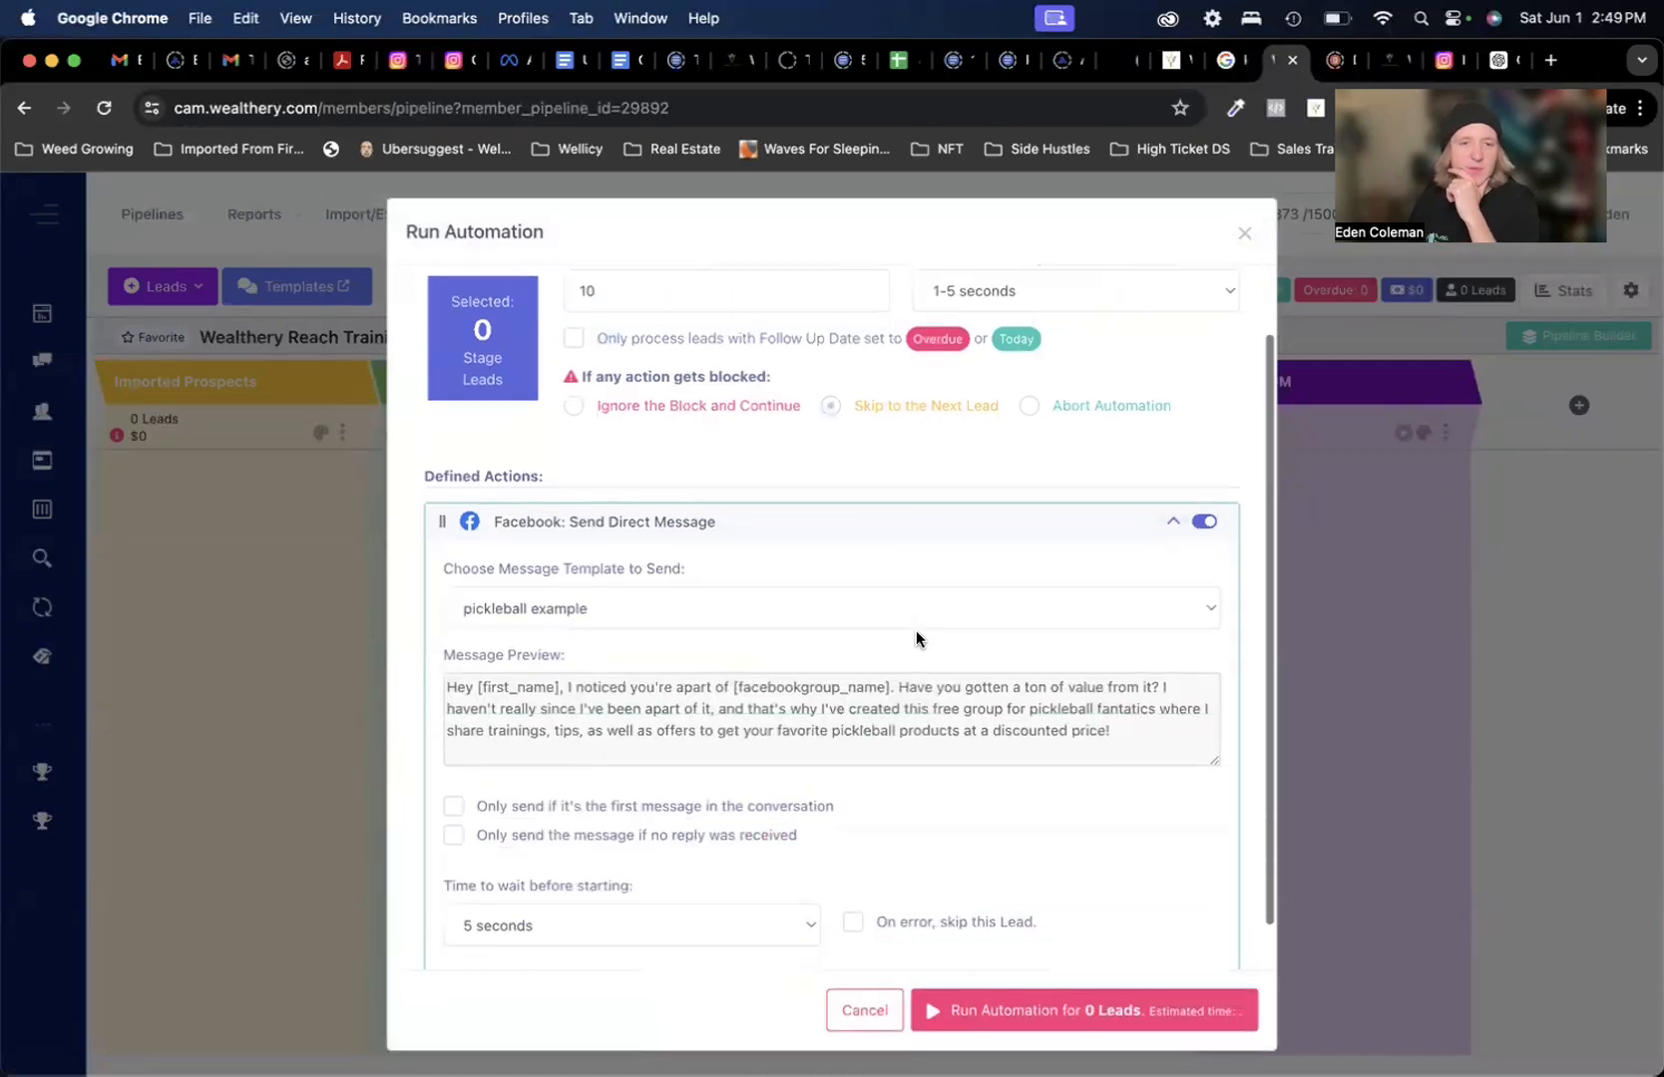
scroll(998, 649, "up", 2)
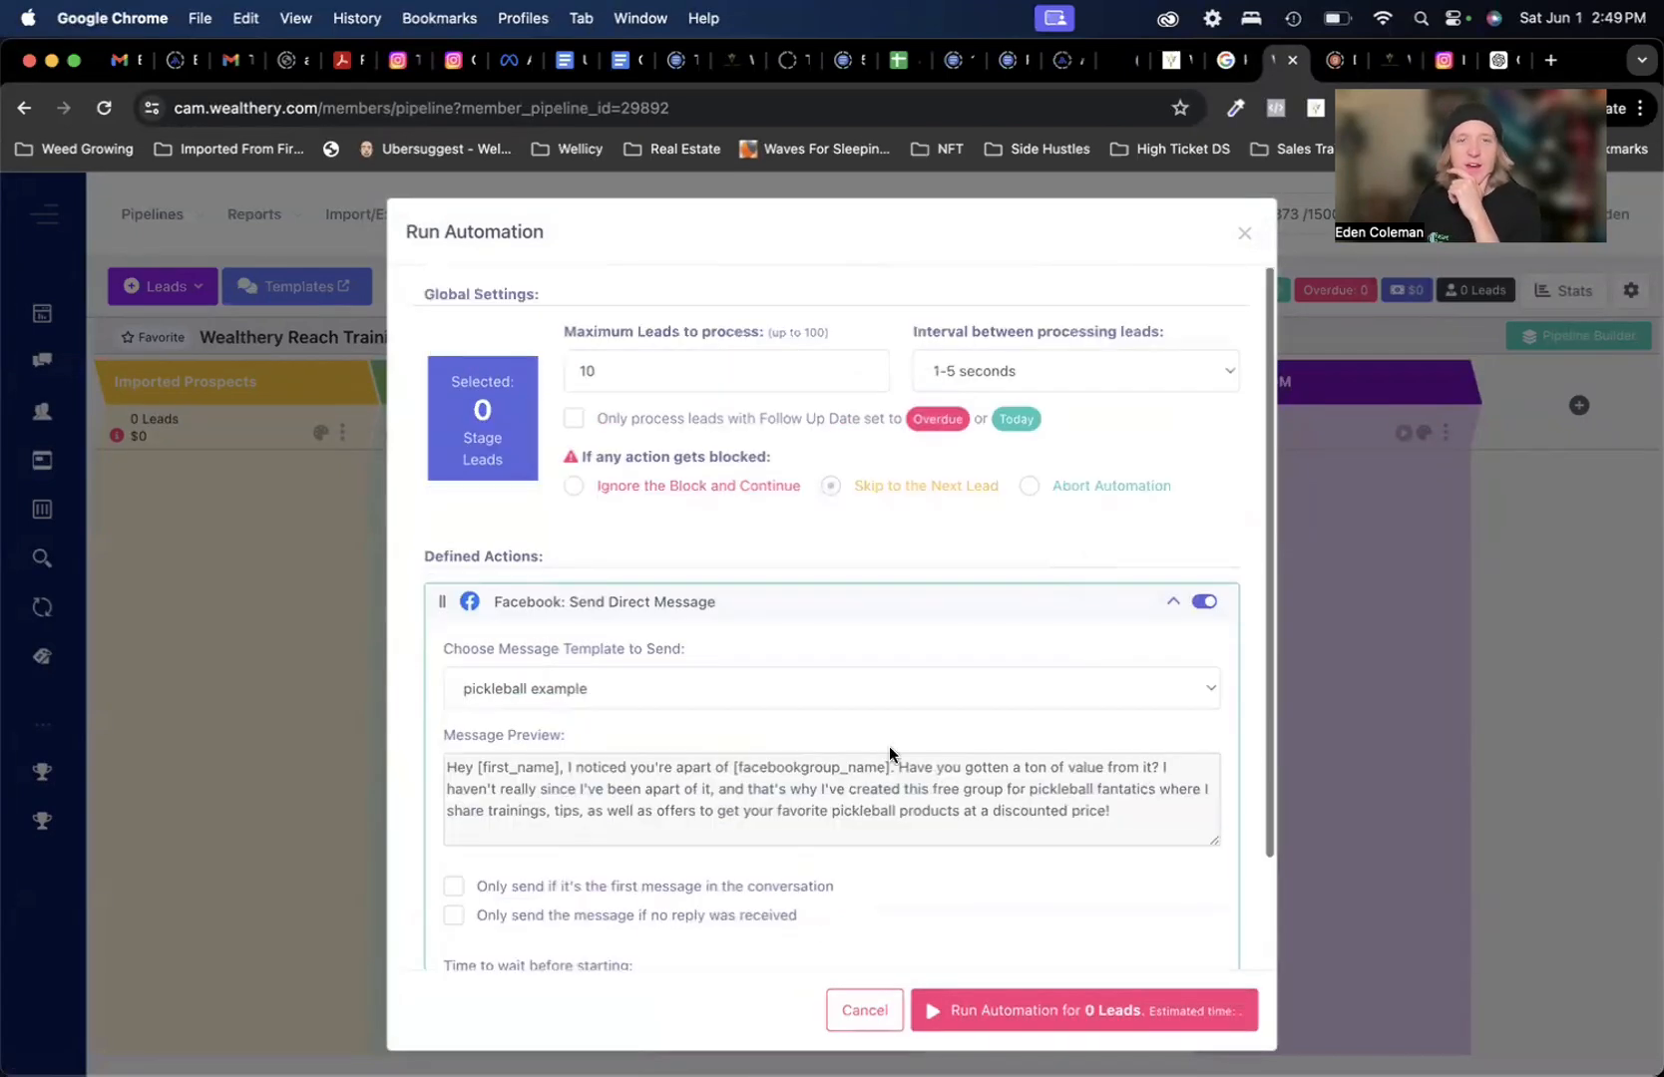
scroll(897, 669, "down", 1)
left_click(1245, 234)
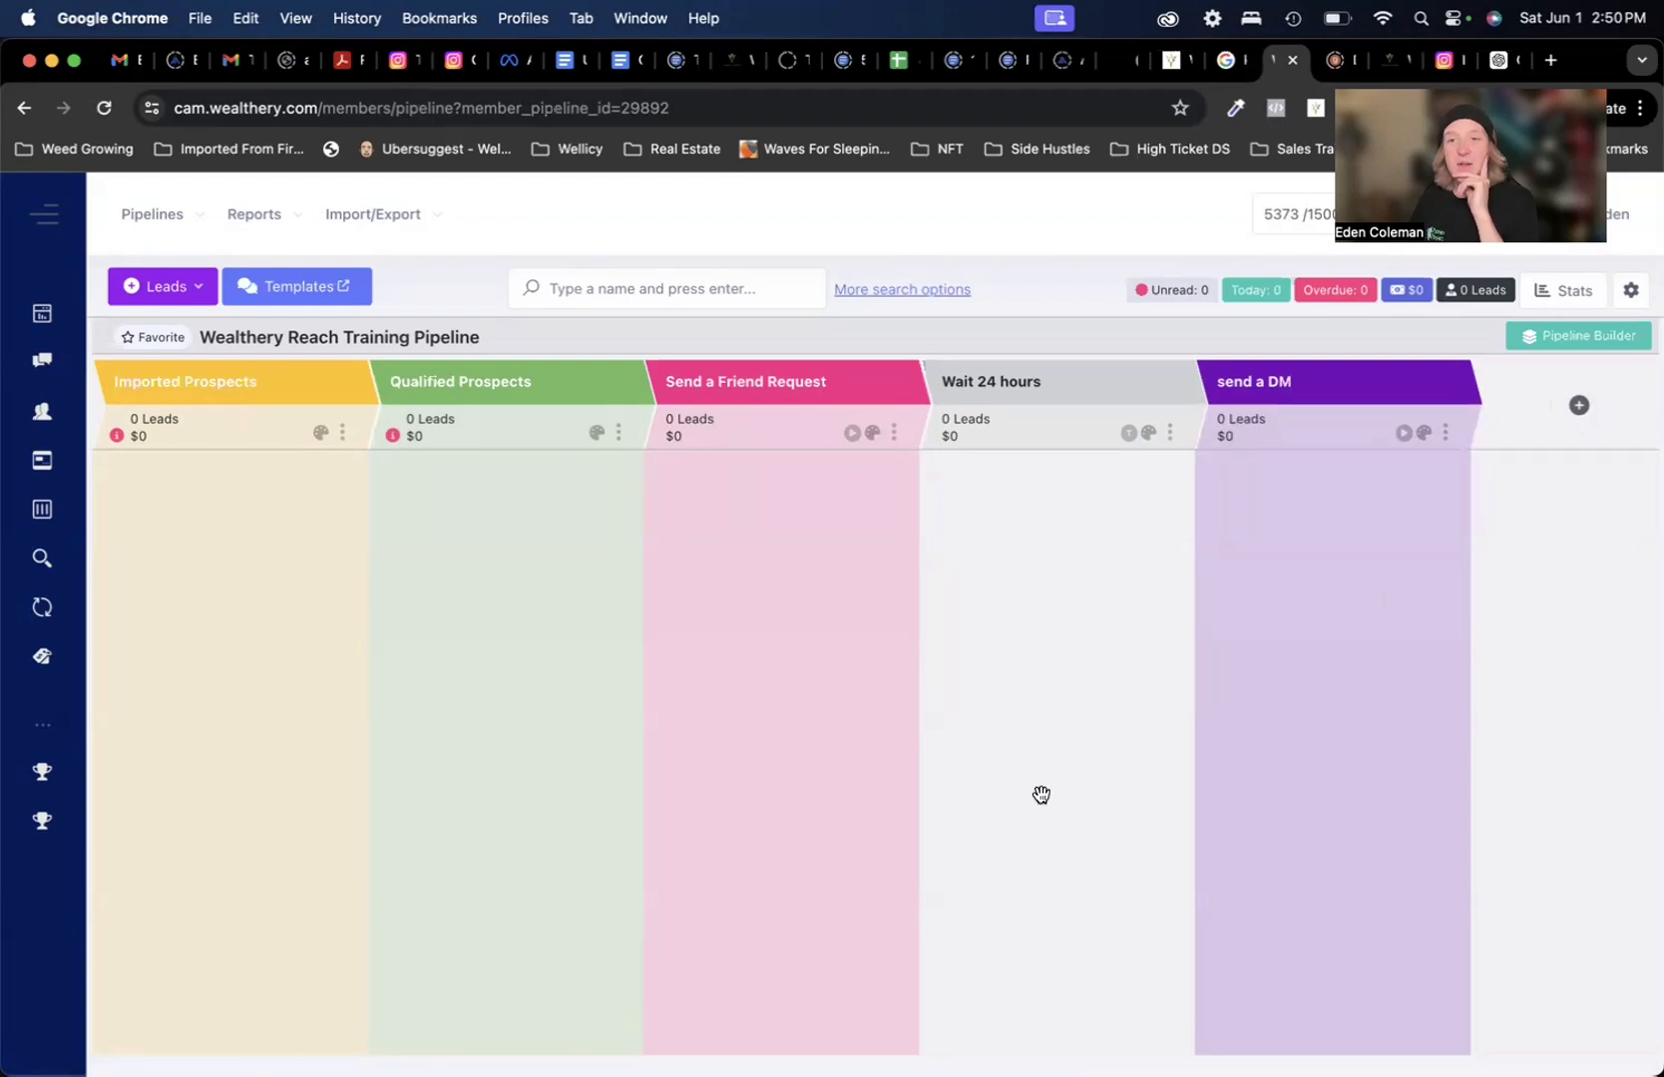
- Examine the maximum leads setting and the processing interval options of the send a DM automation, closing it without running
left_click(1406, 435)
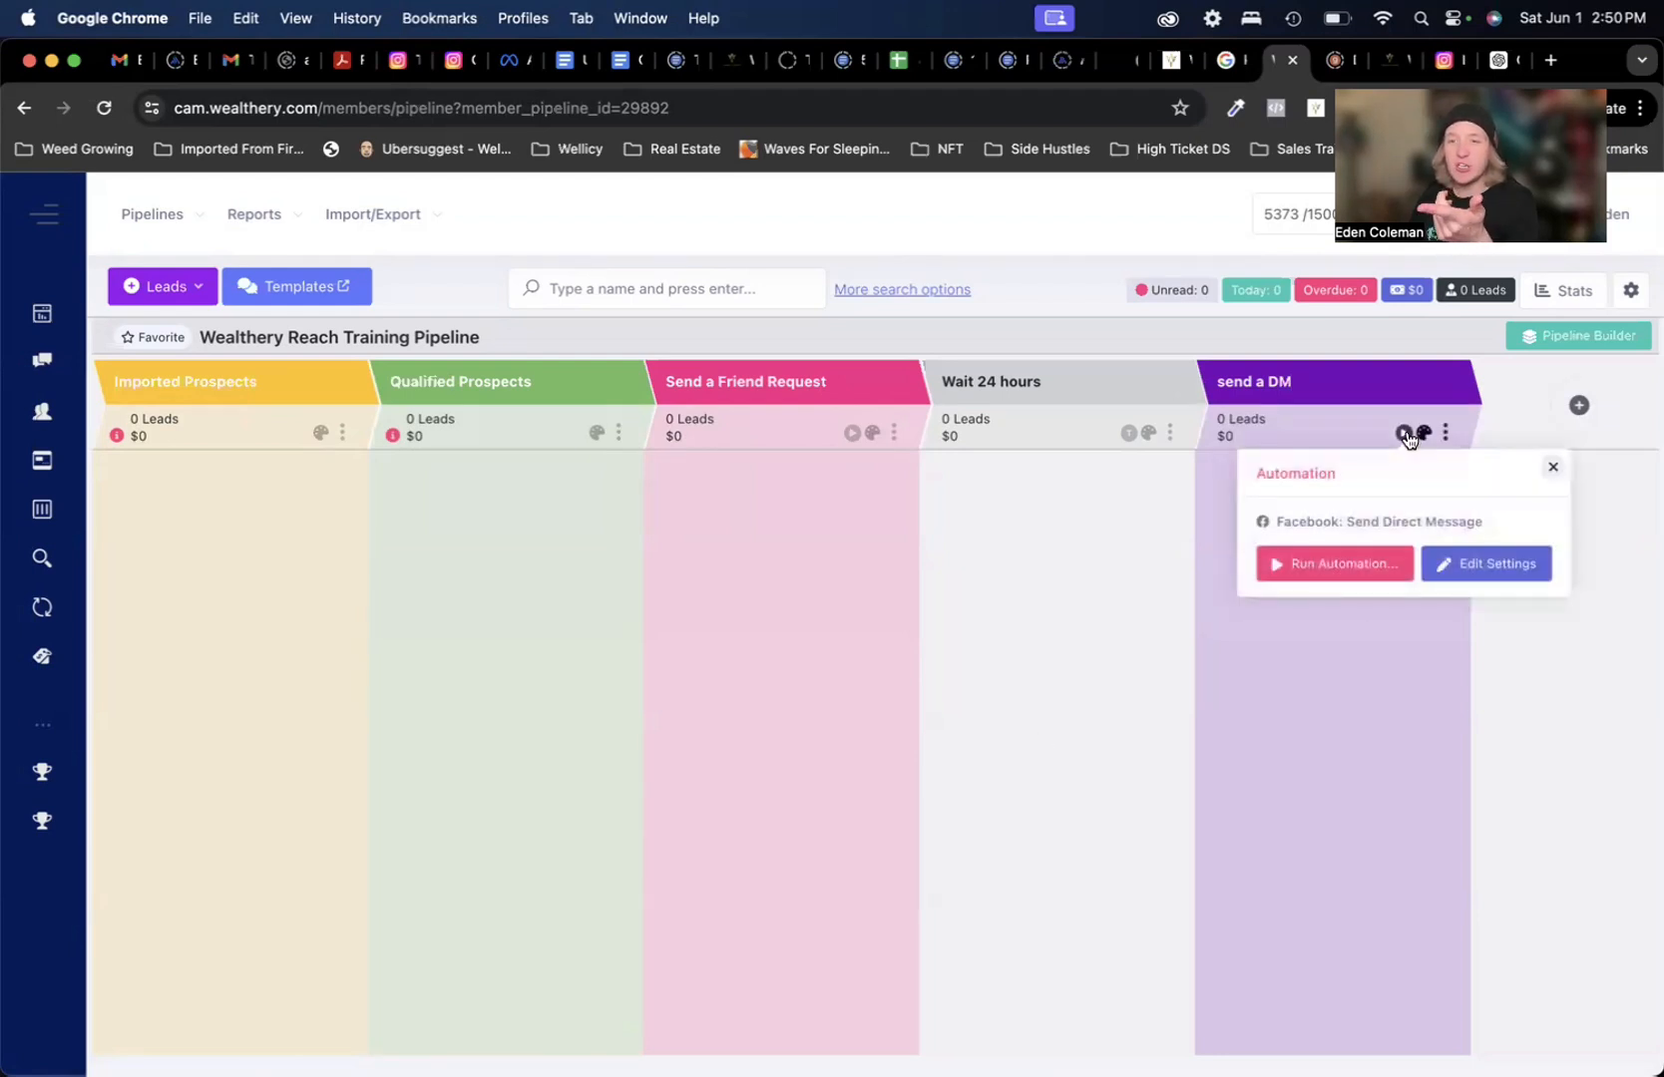
left_click(1337, 565)
left_click(466, 619)
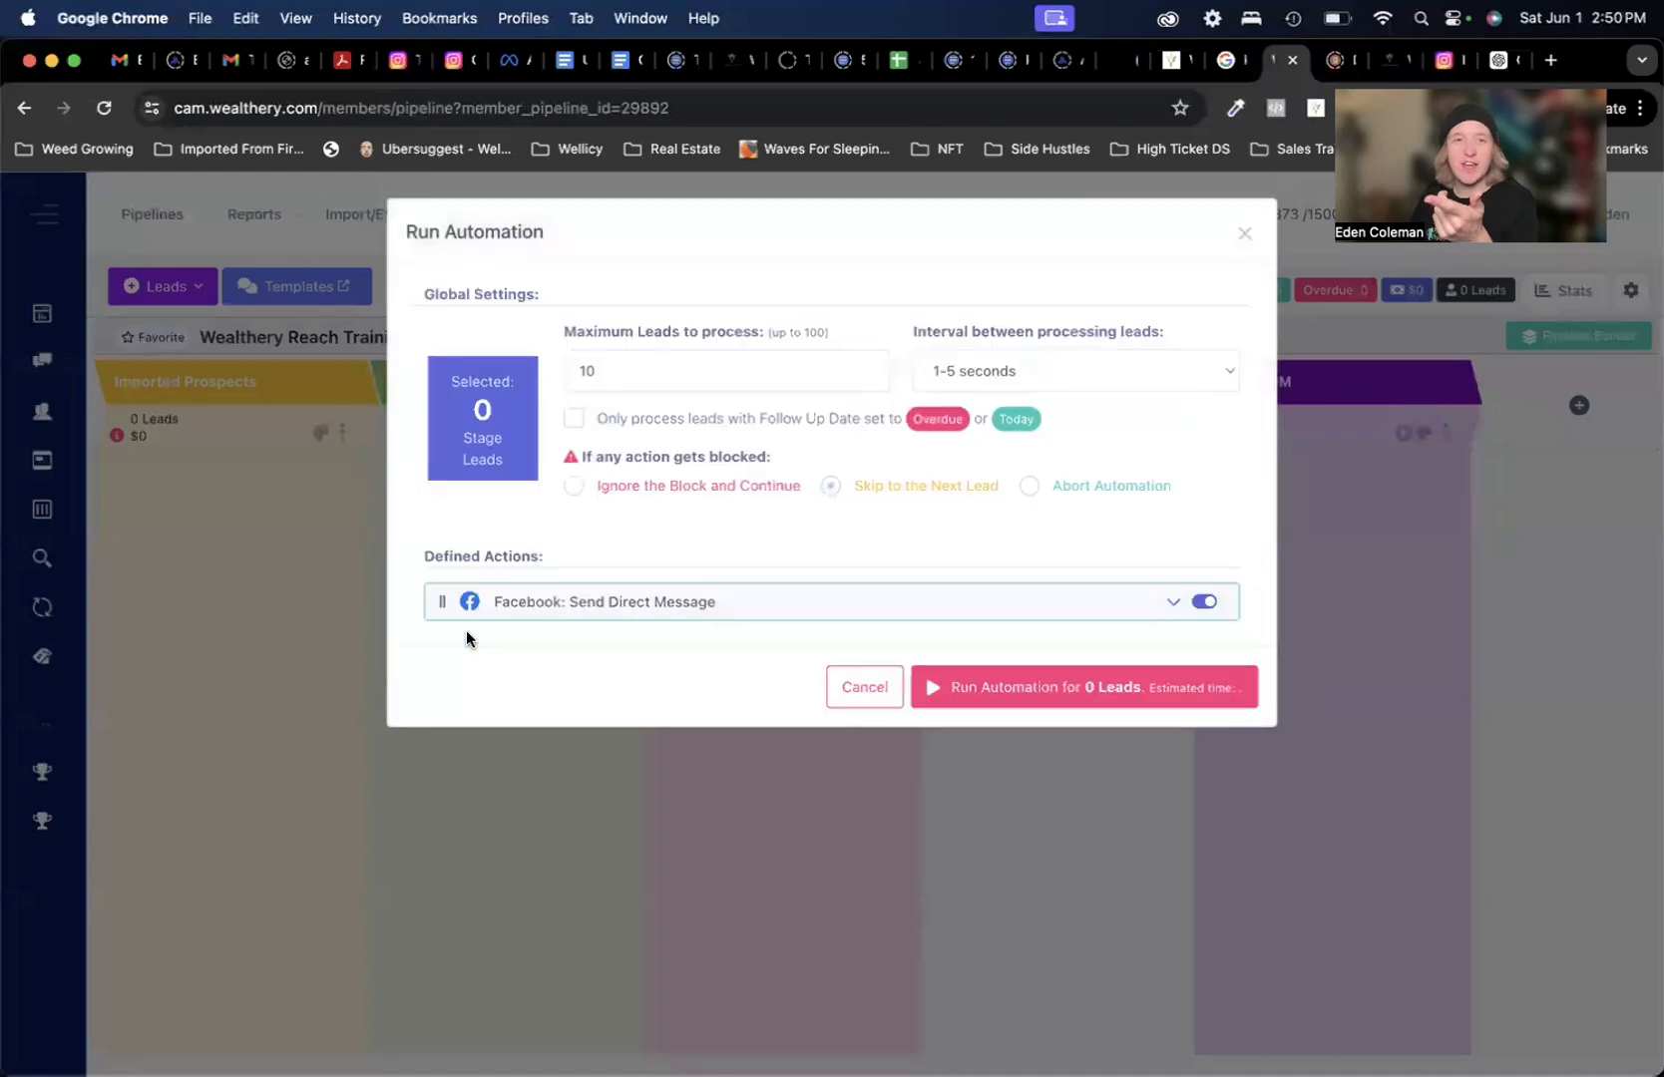
left_click(620, 374)
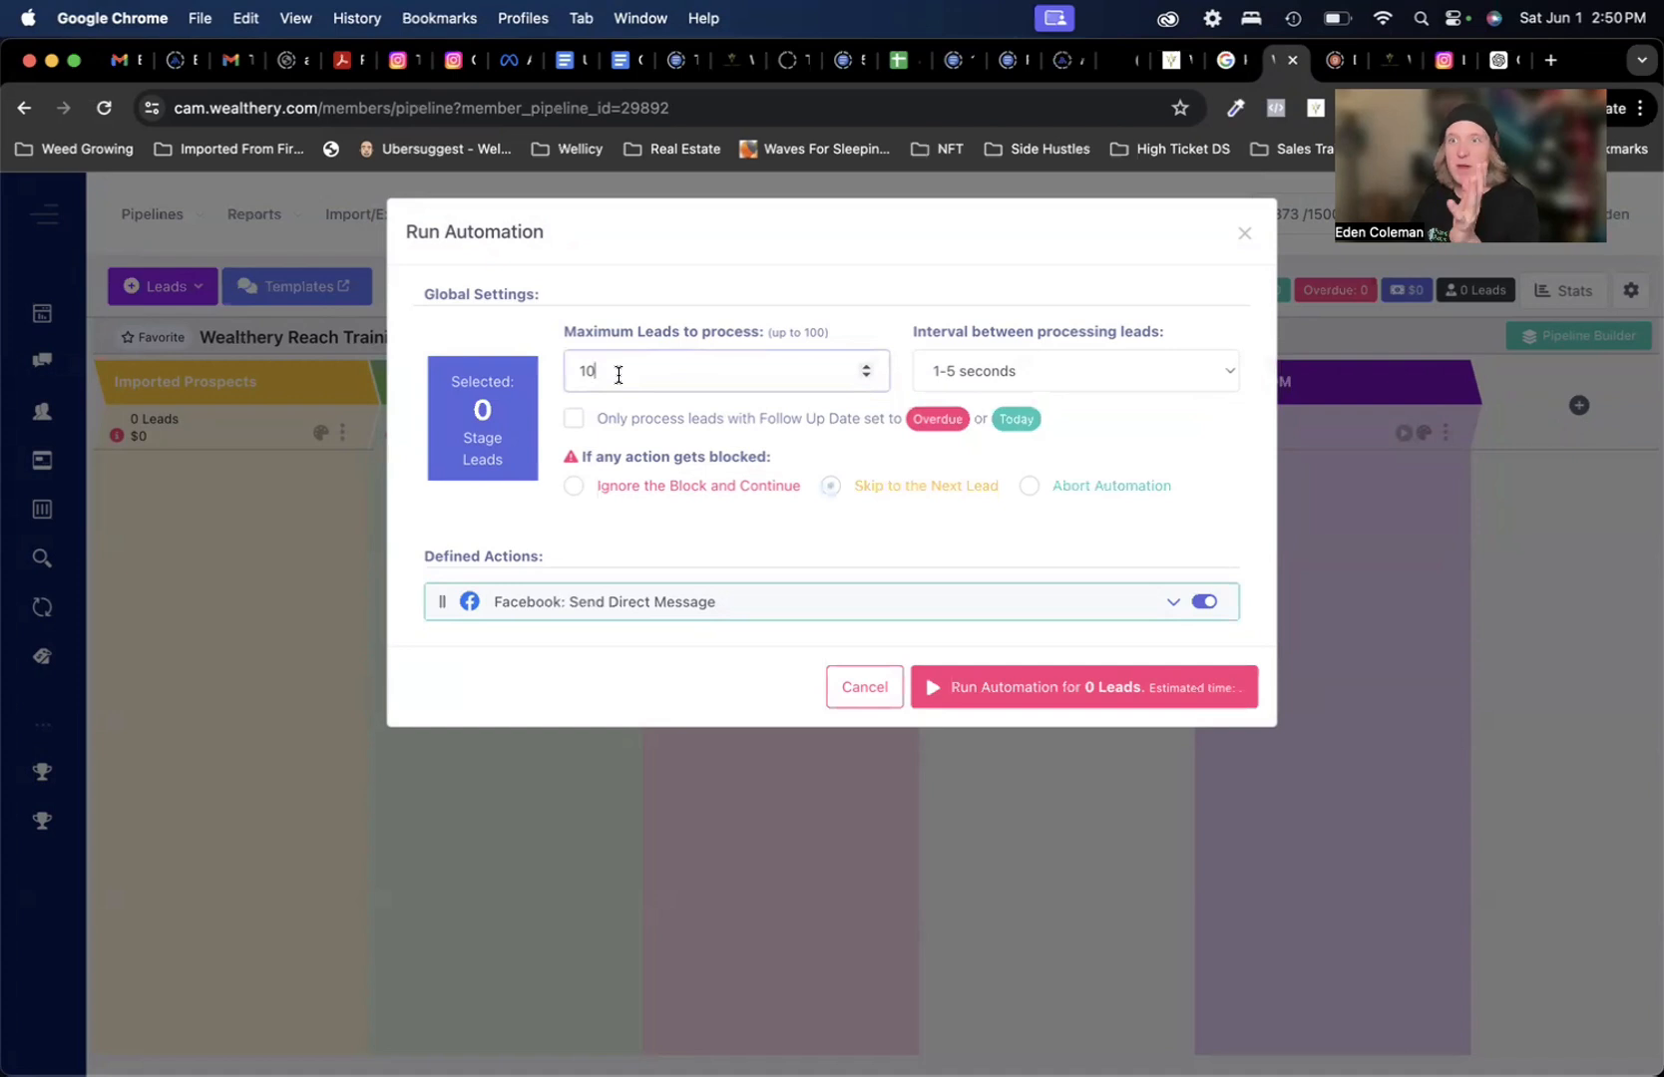
left_click(986, 371)
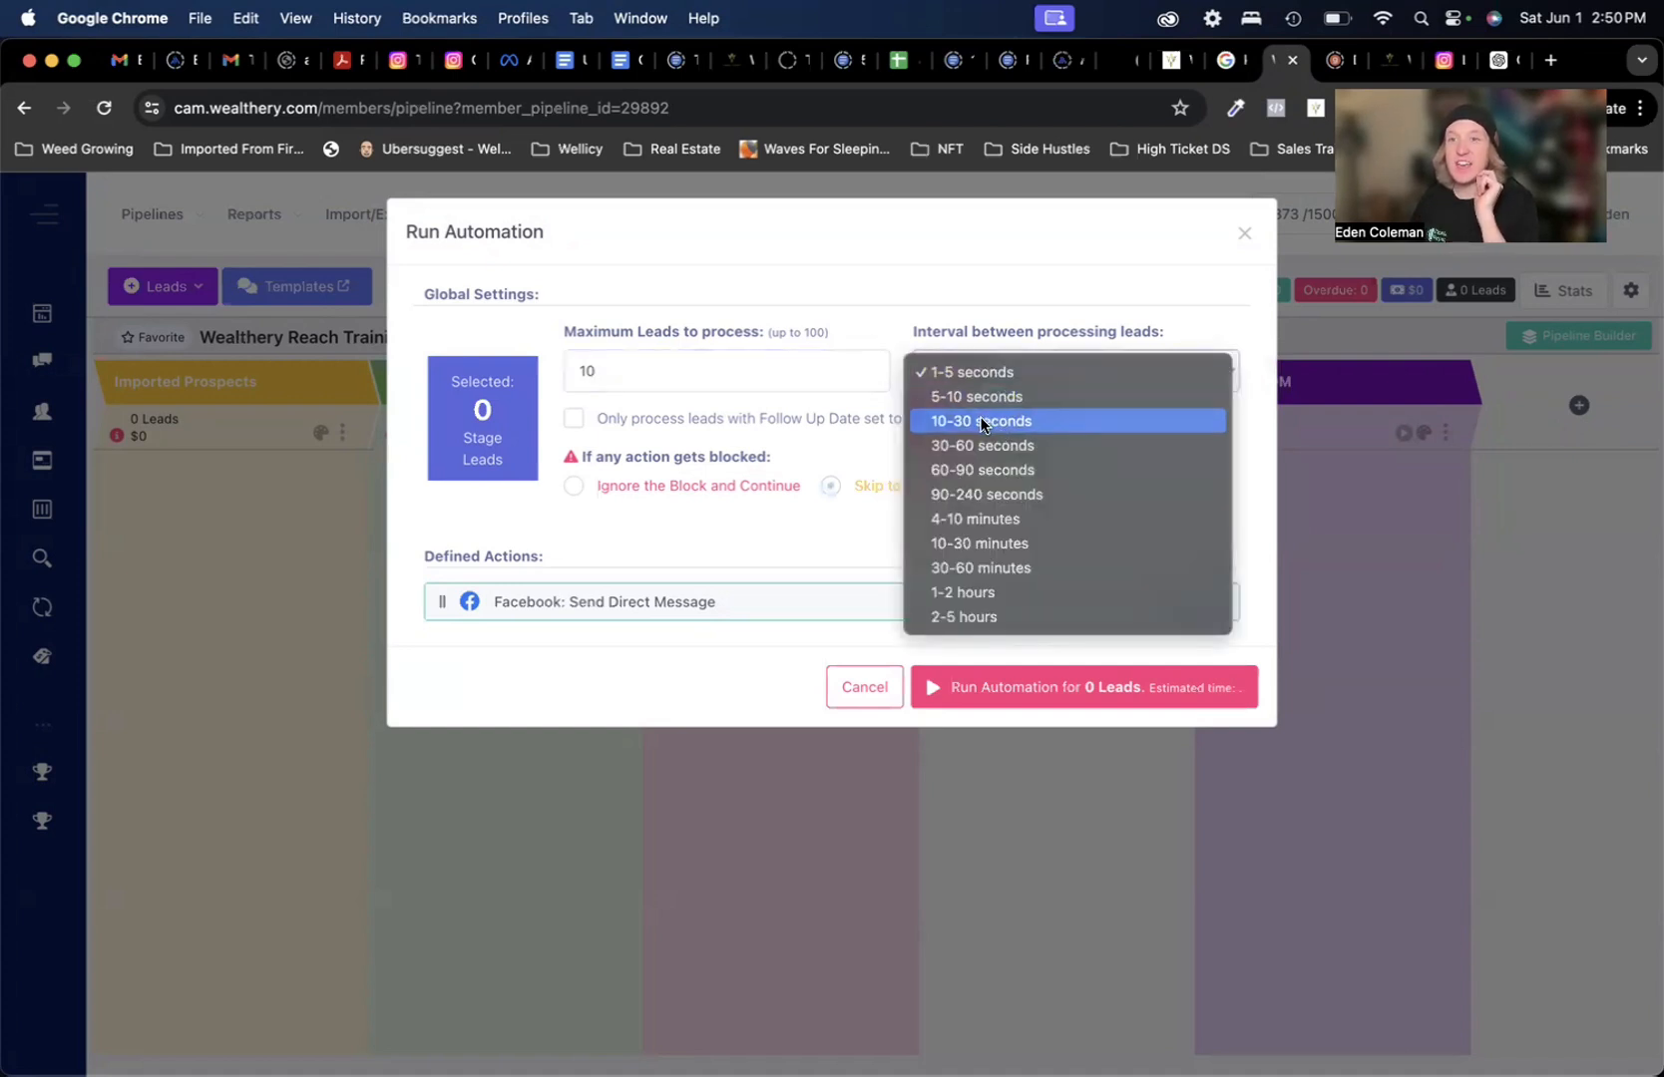
left_click(714, 544)
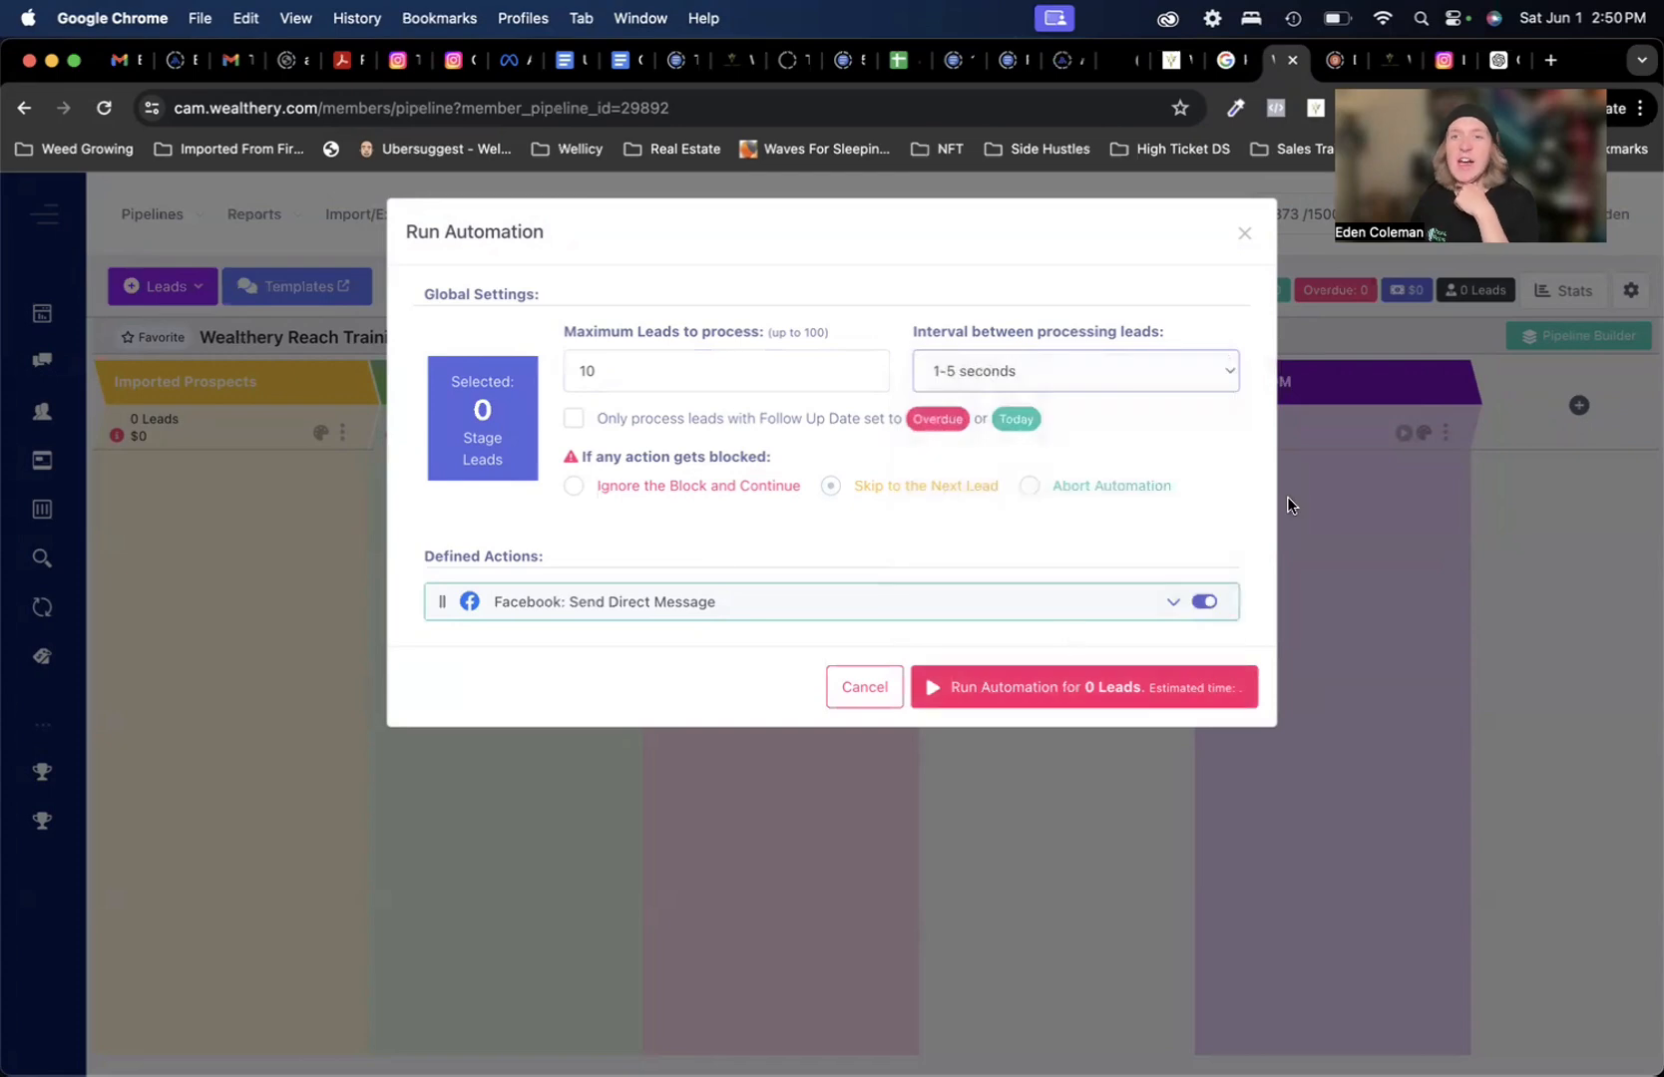
left_click(1238, 230)
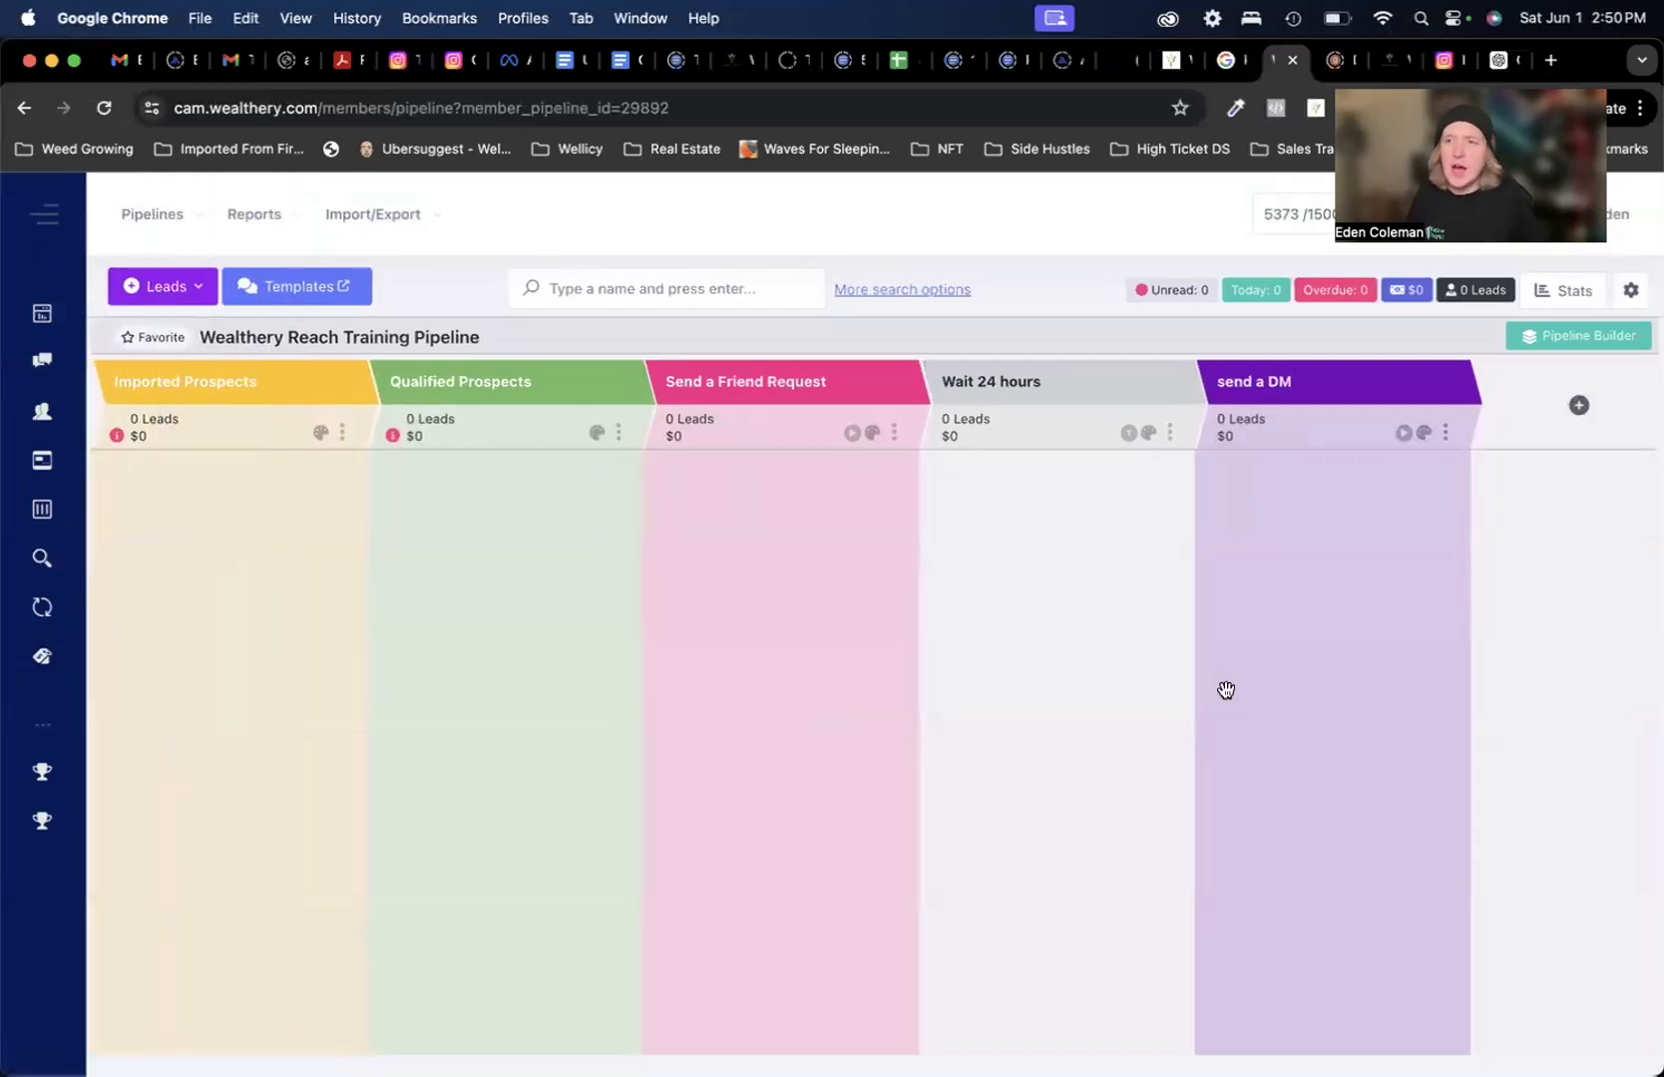
- Add a pipeline stage named "wait 24 hours" after the send a DM stage and save it
left_click(1581, 411)
left_click(389, 390)
type("wait anto")
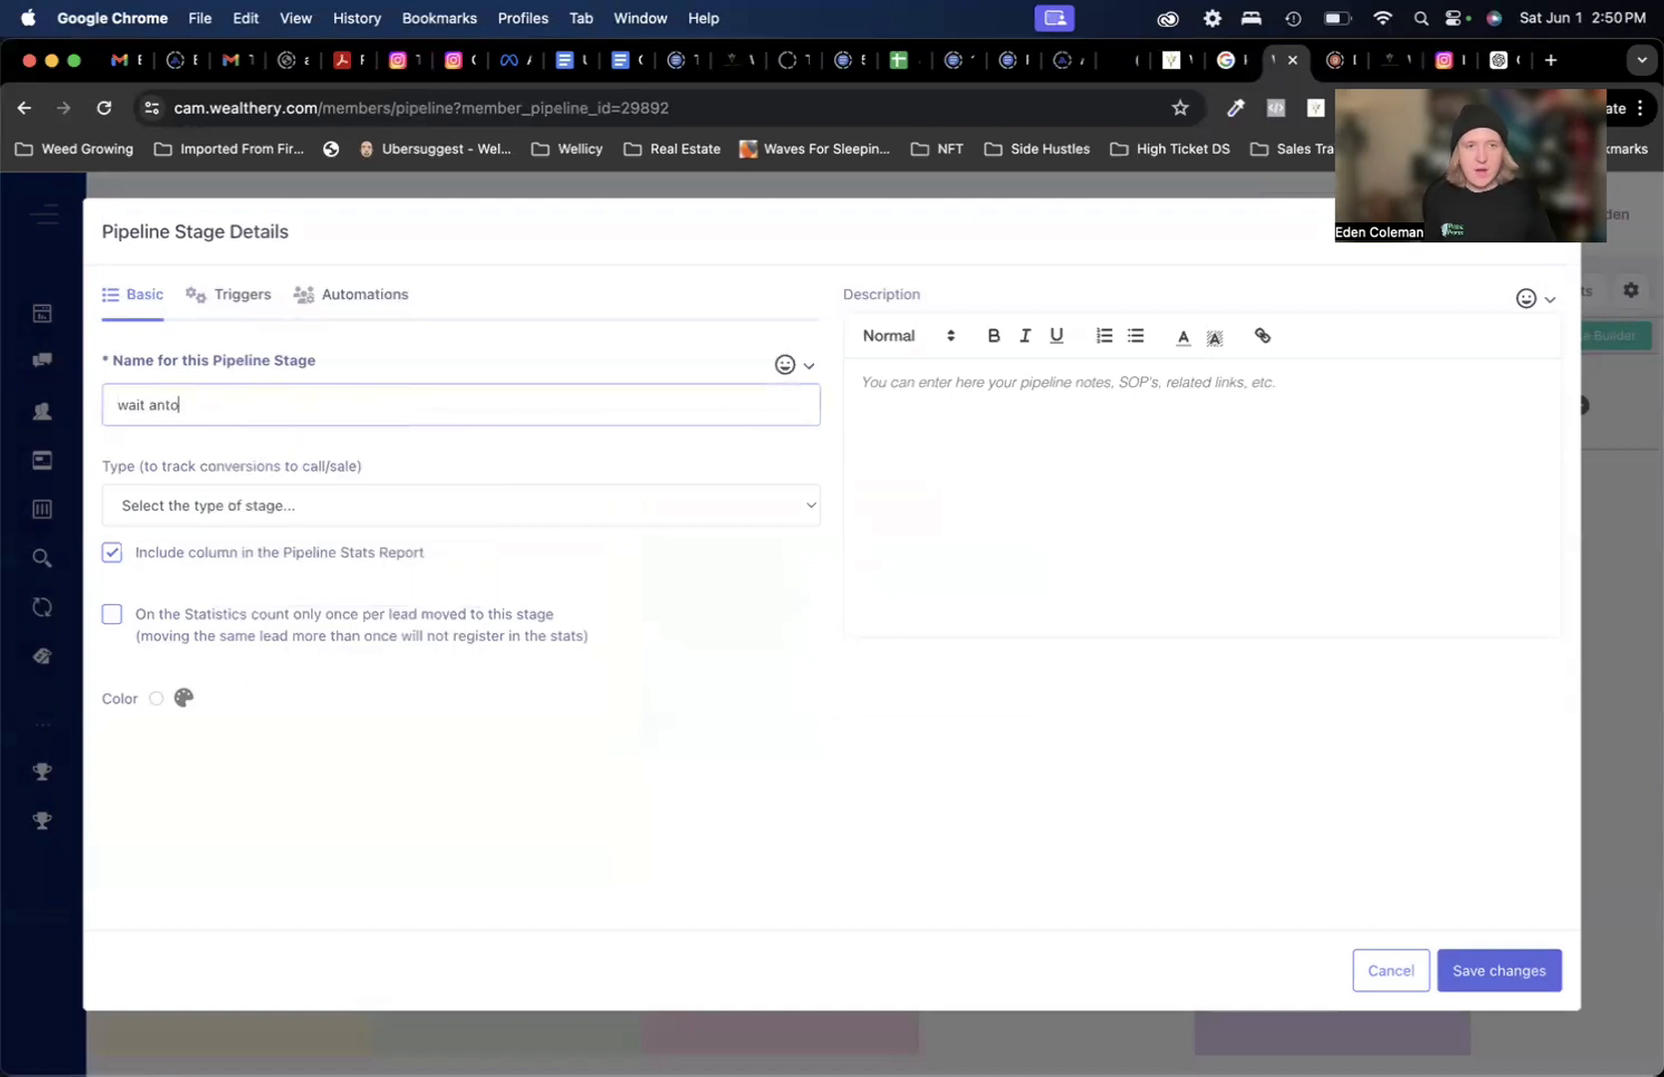
key("BackSpace")
key("BackSpace")
key("BackSpace")
key("BackSpace")
type("24 hours")
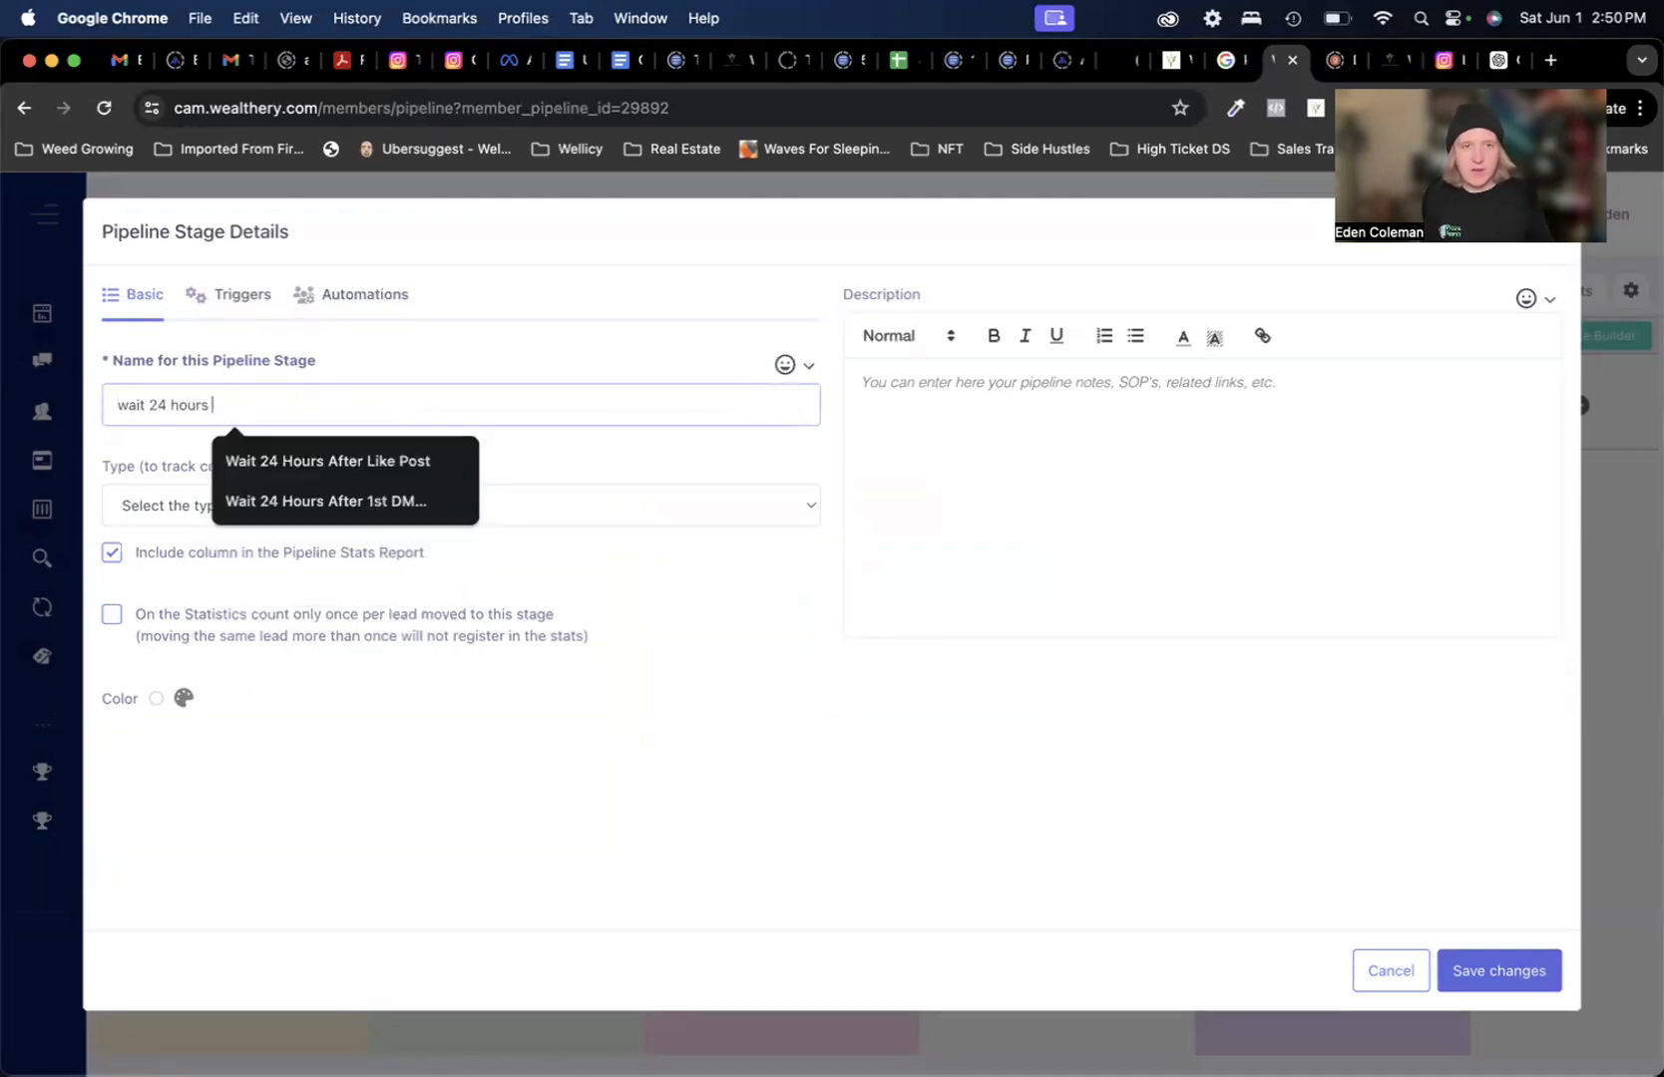
left_click(961, 739)
left_click(1483, 971)
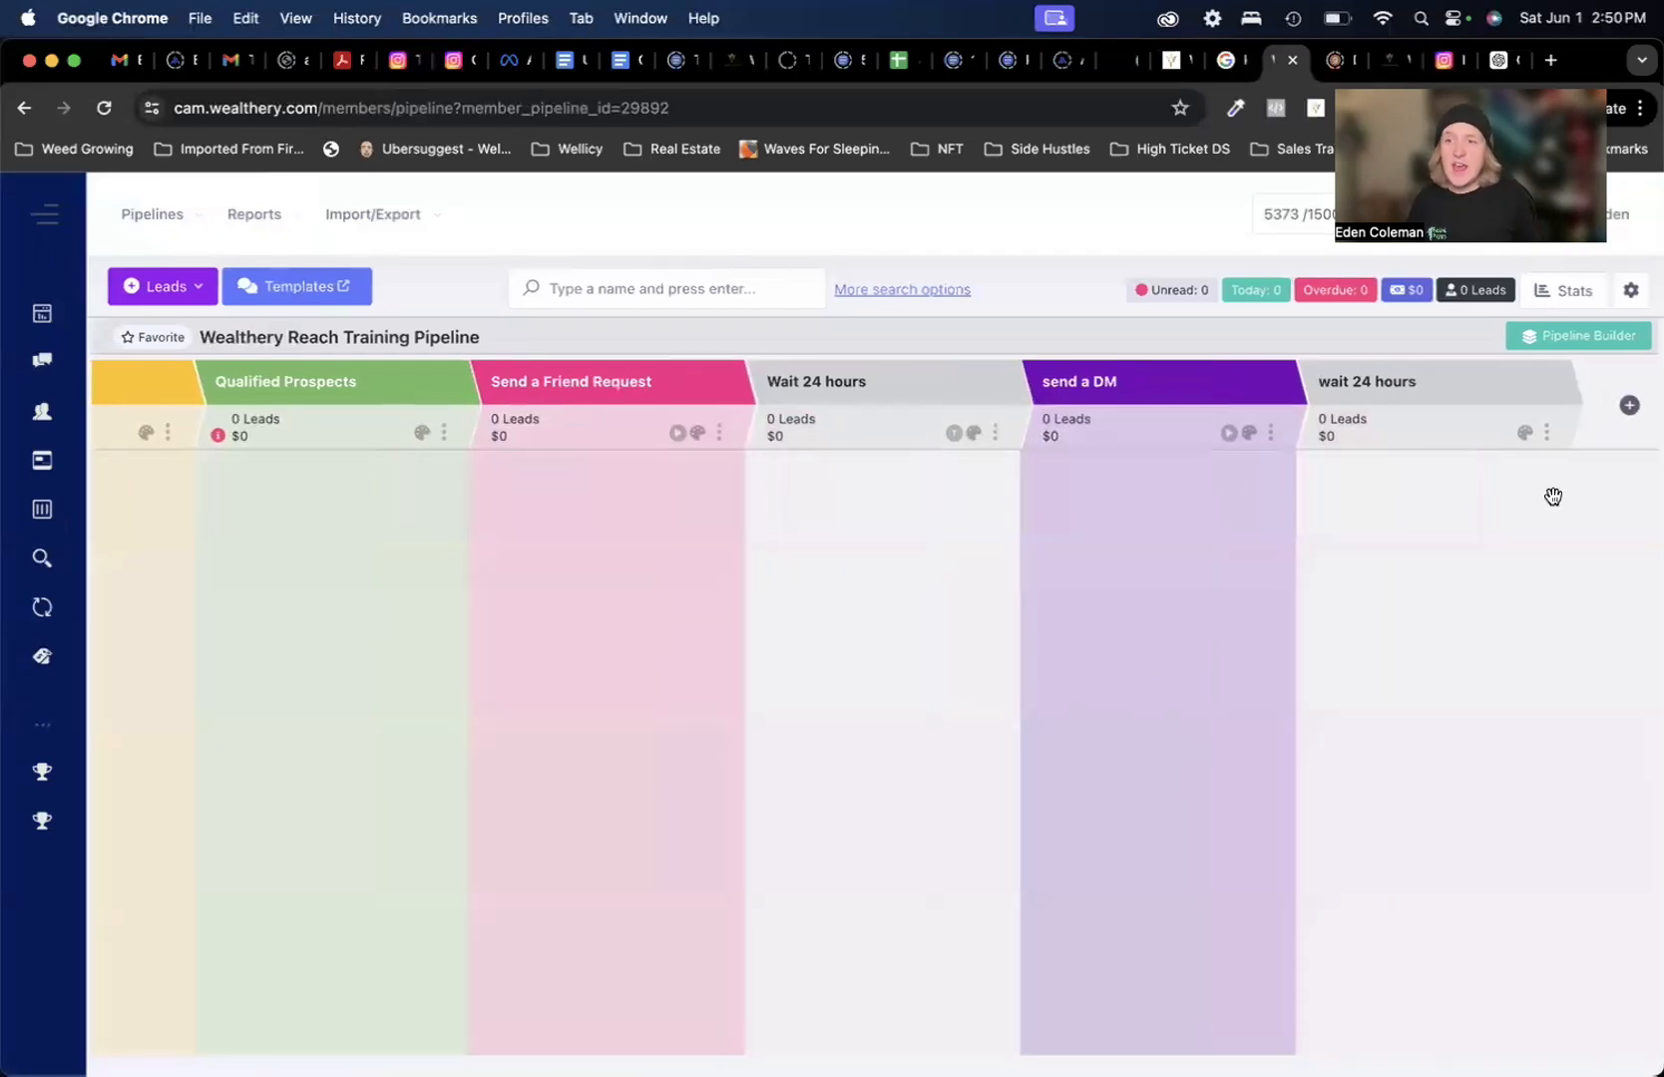
- Add a pipeline stage named "follow up message", choosing Facebook: Send Direct Message as its automation action, and save it
left_click(1627, 405)
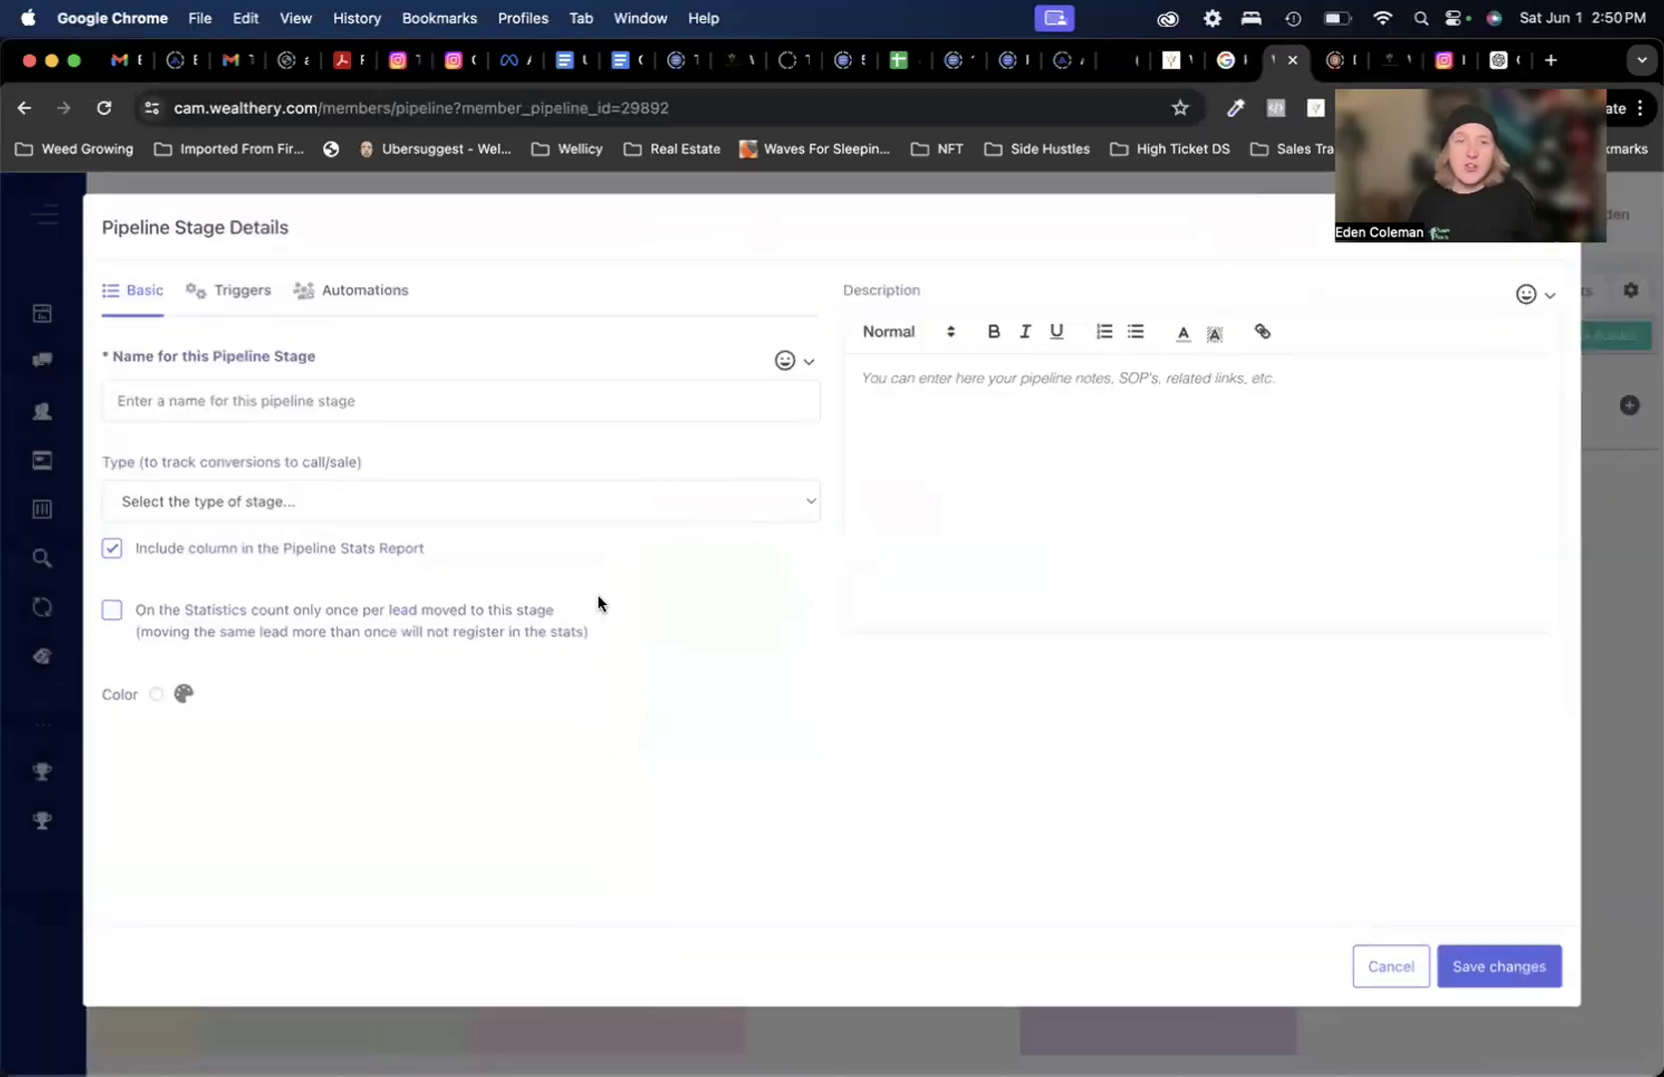
left_click(273, 403)
type("fo")
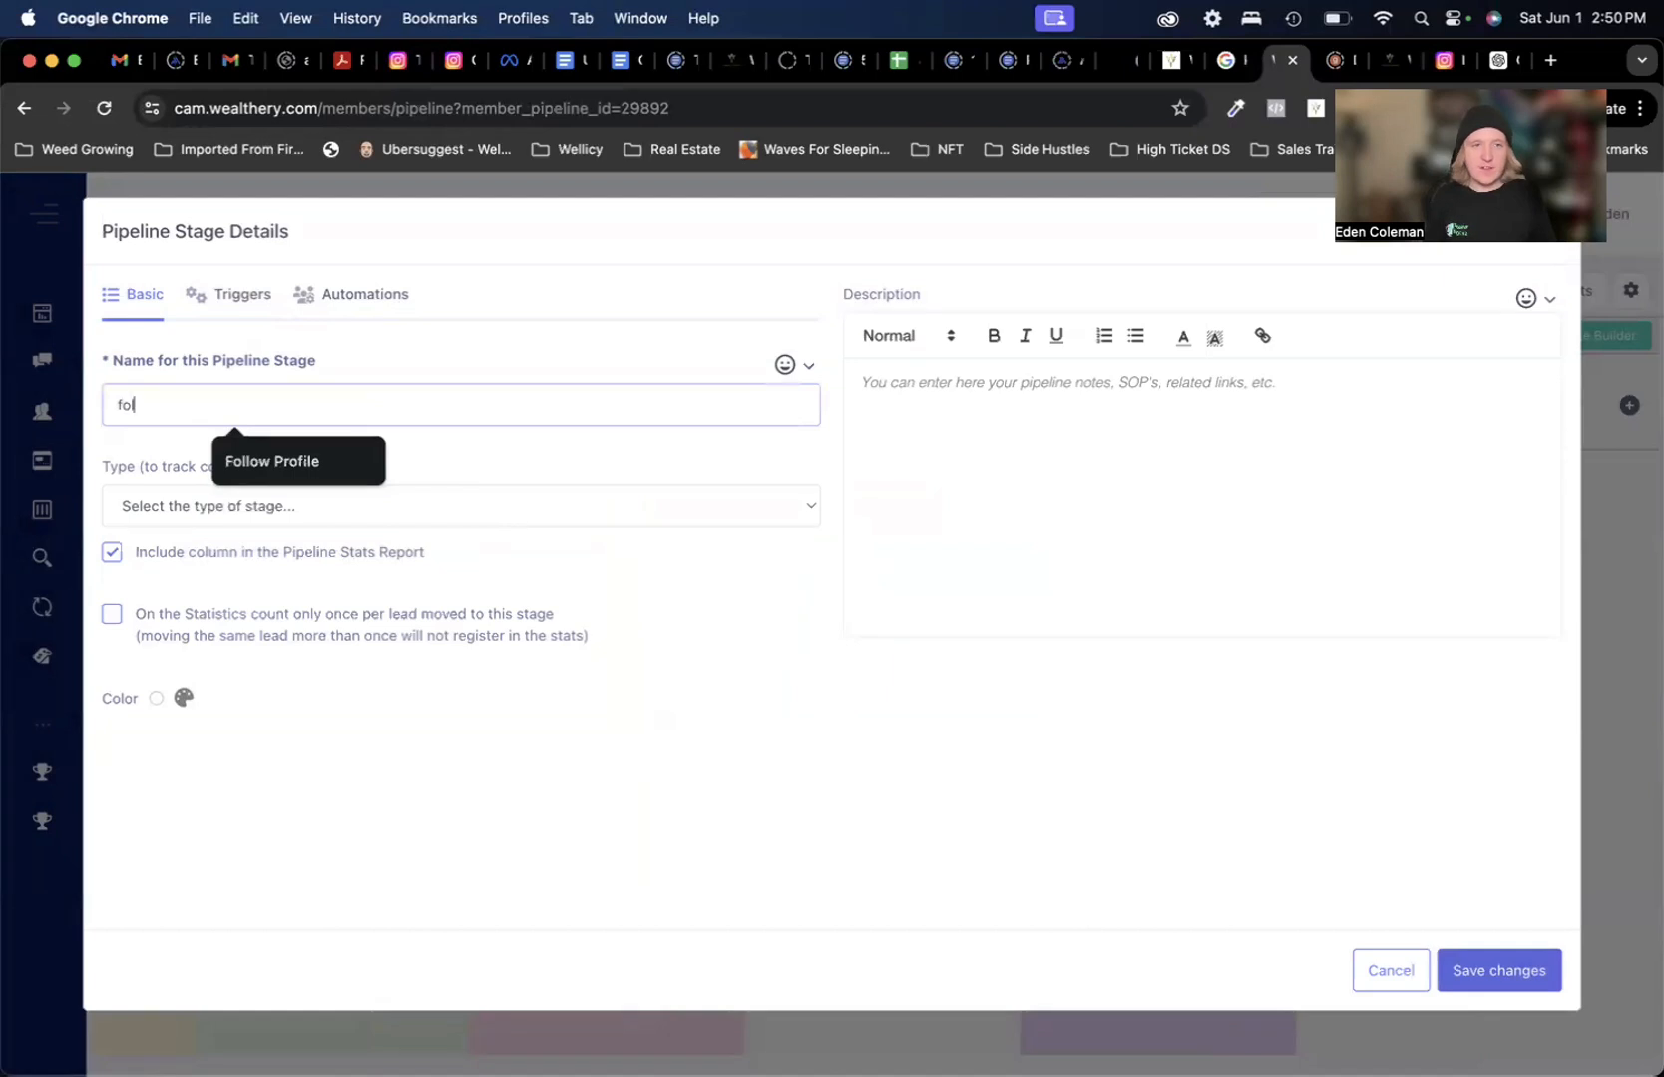
type("llow up message")
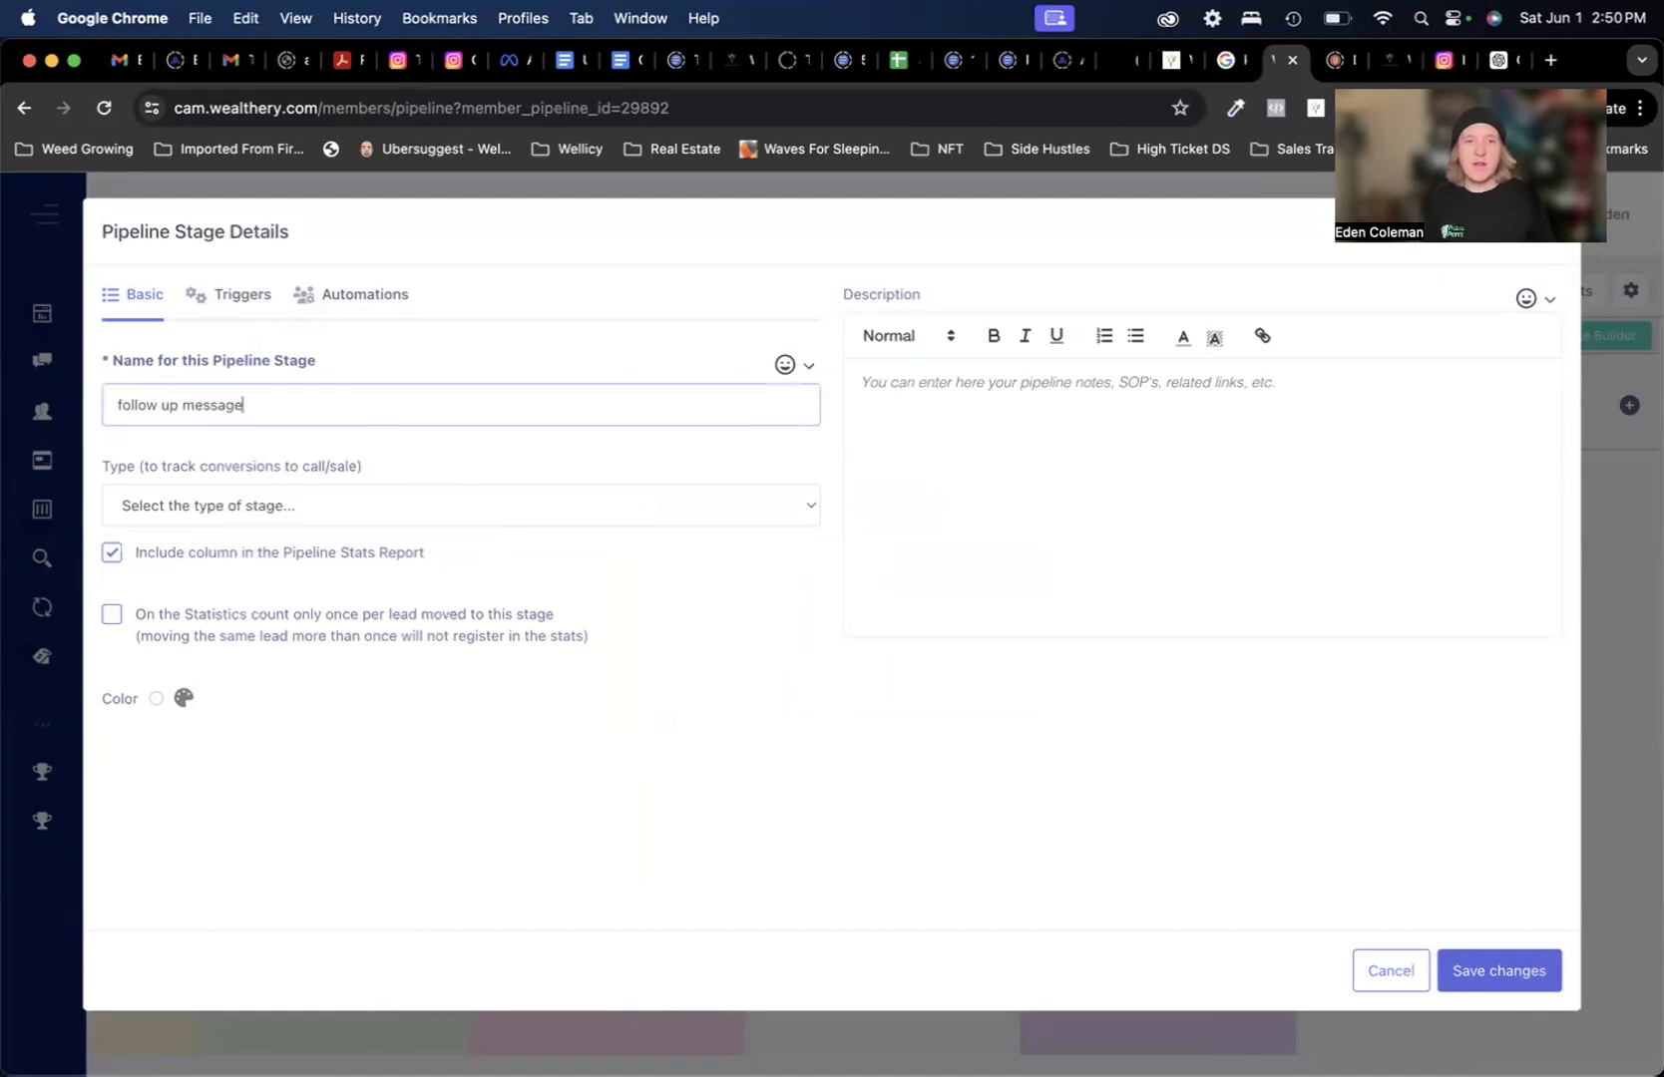
left_click(365, 294)
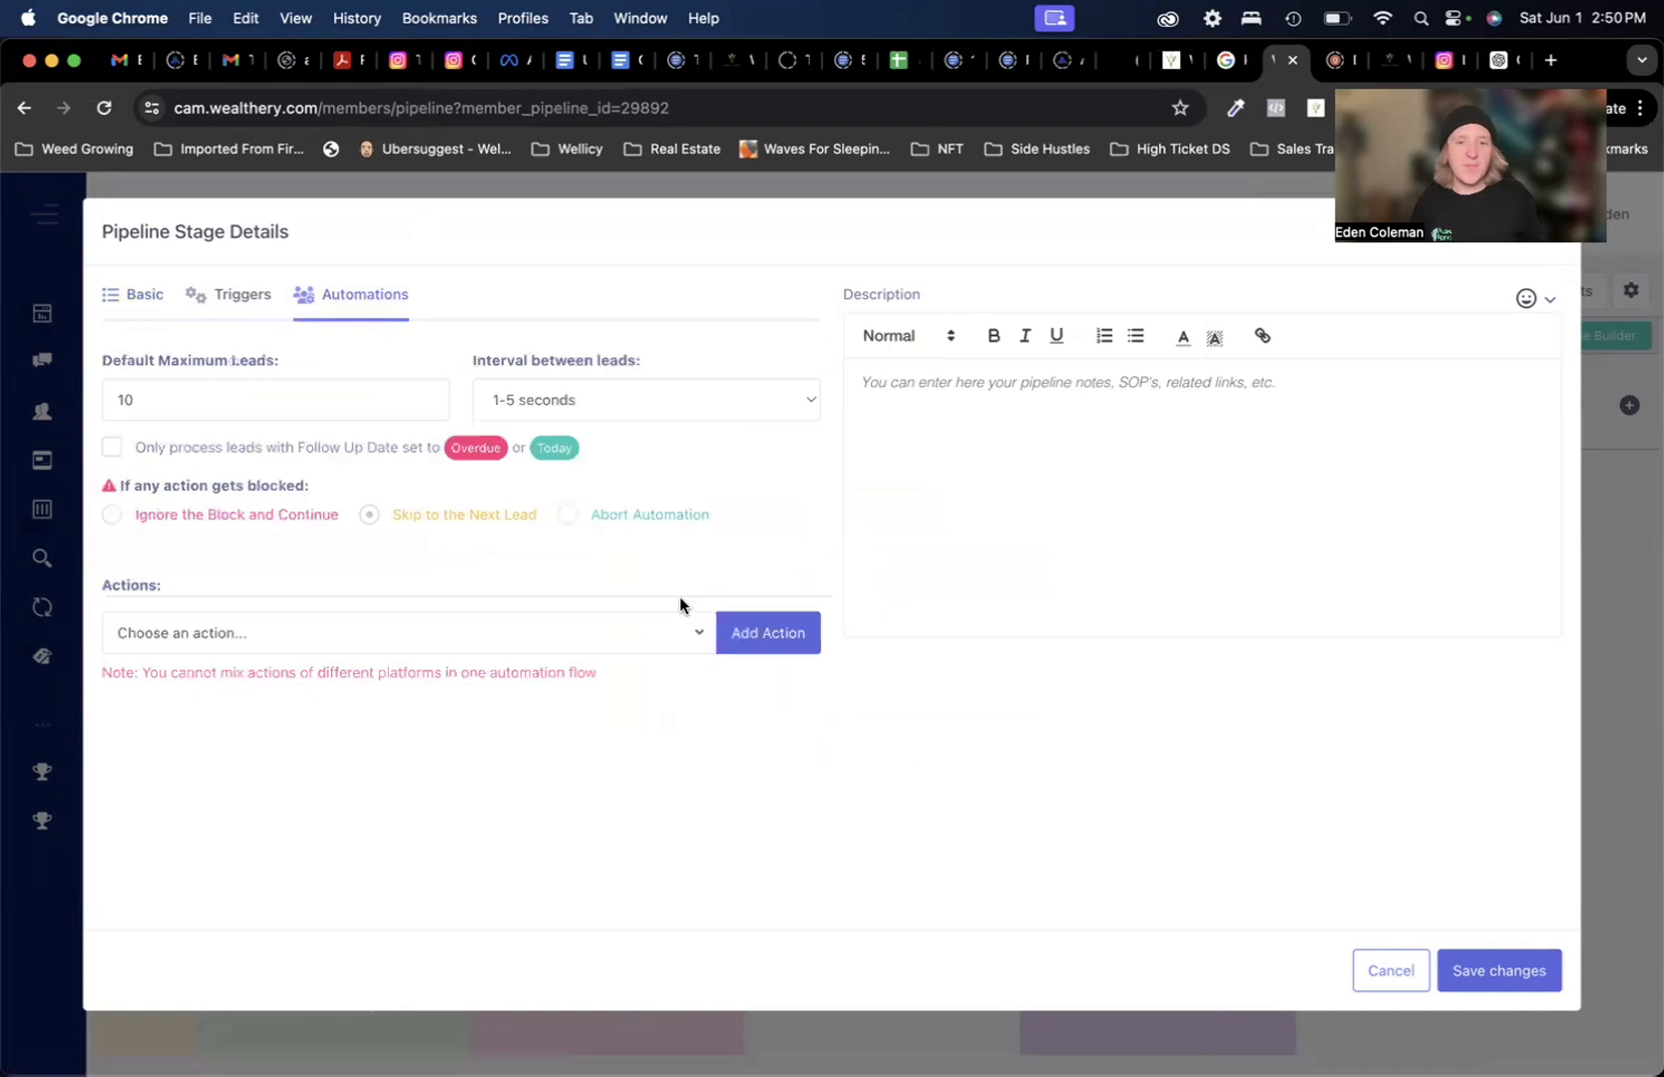
left_click(656, 638)
scroll(524, 540, "down", 4)
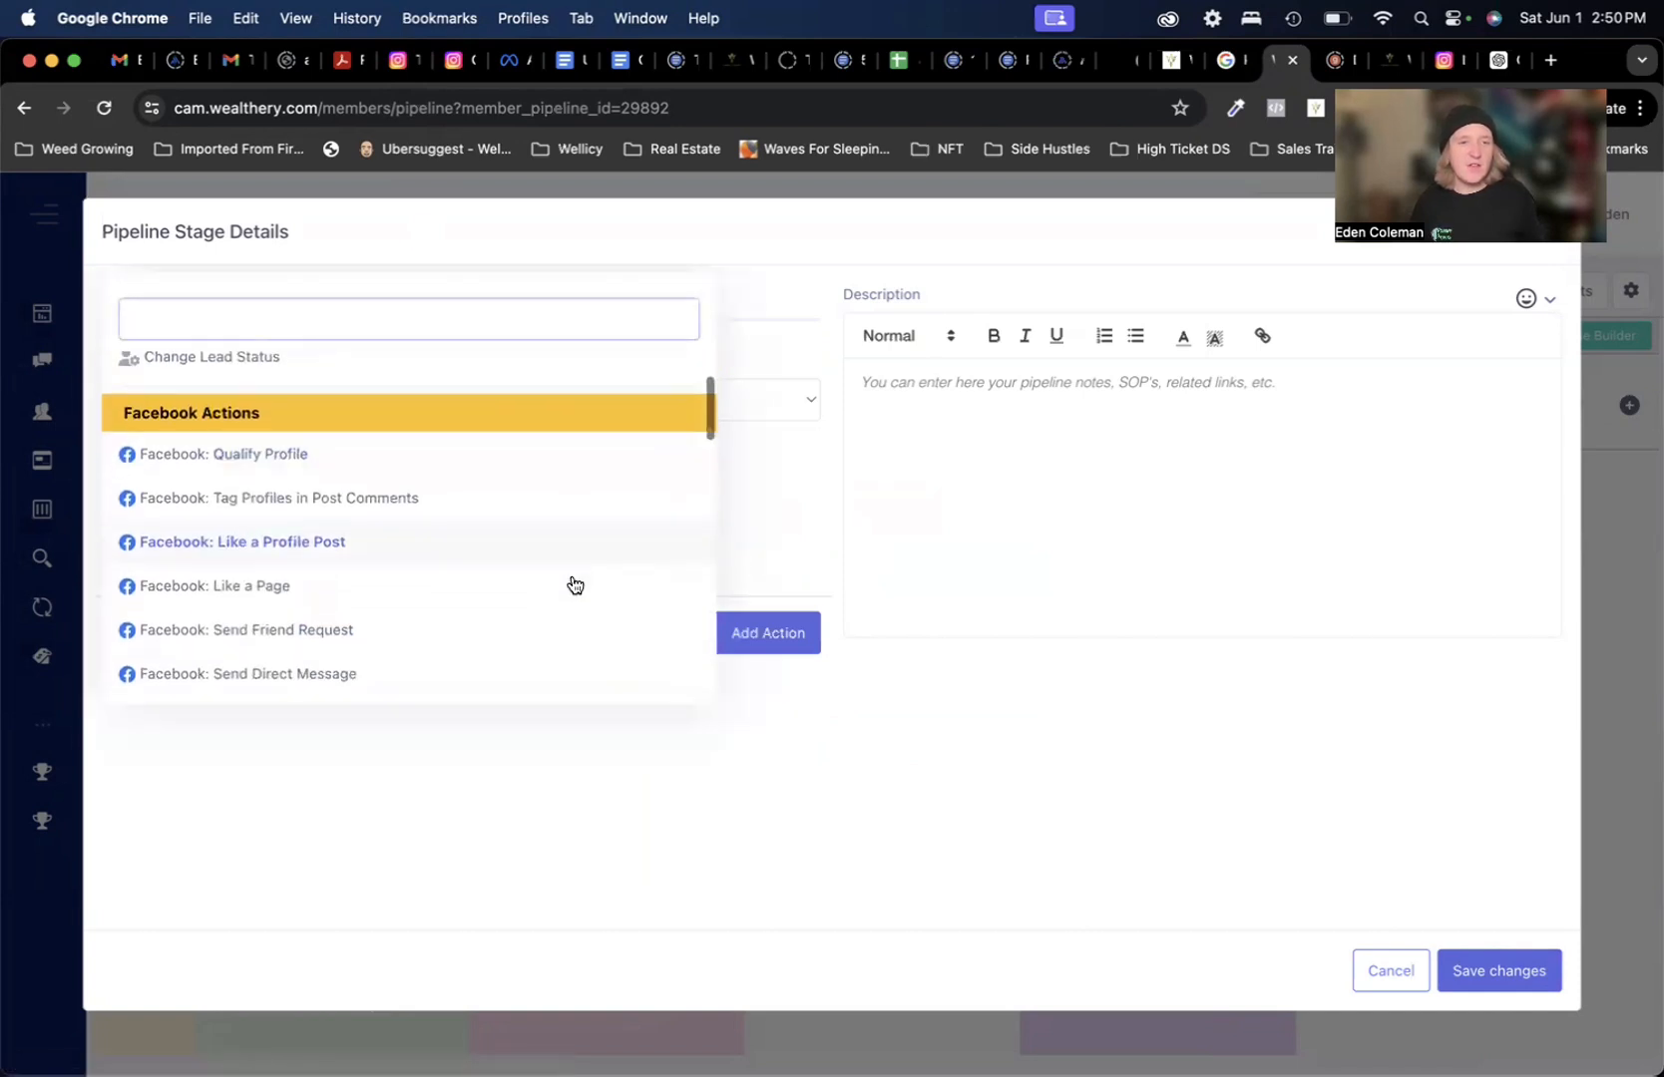
left_click(558, 626)
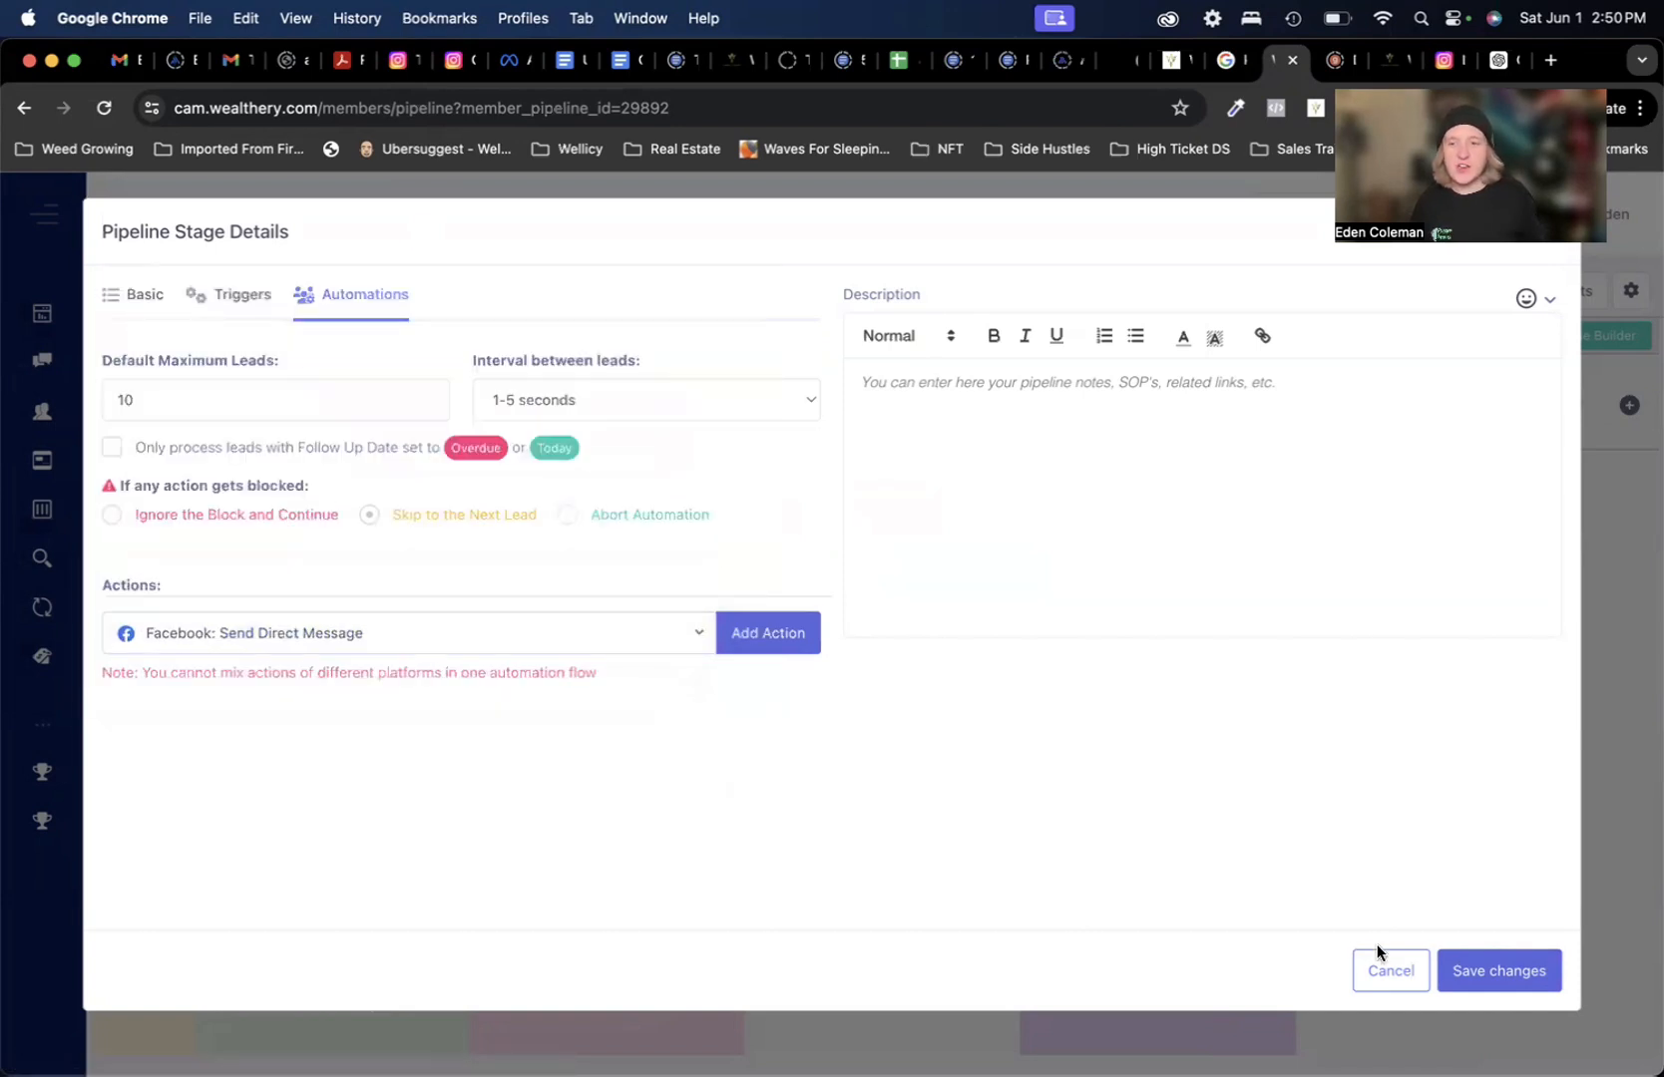
left_click(1492, 975)
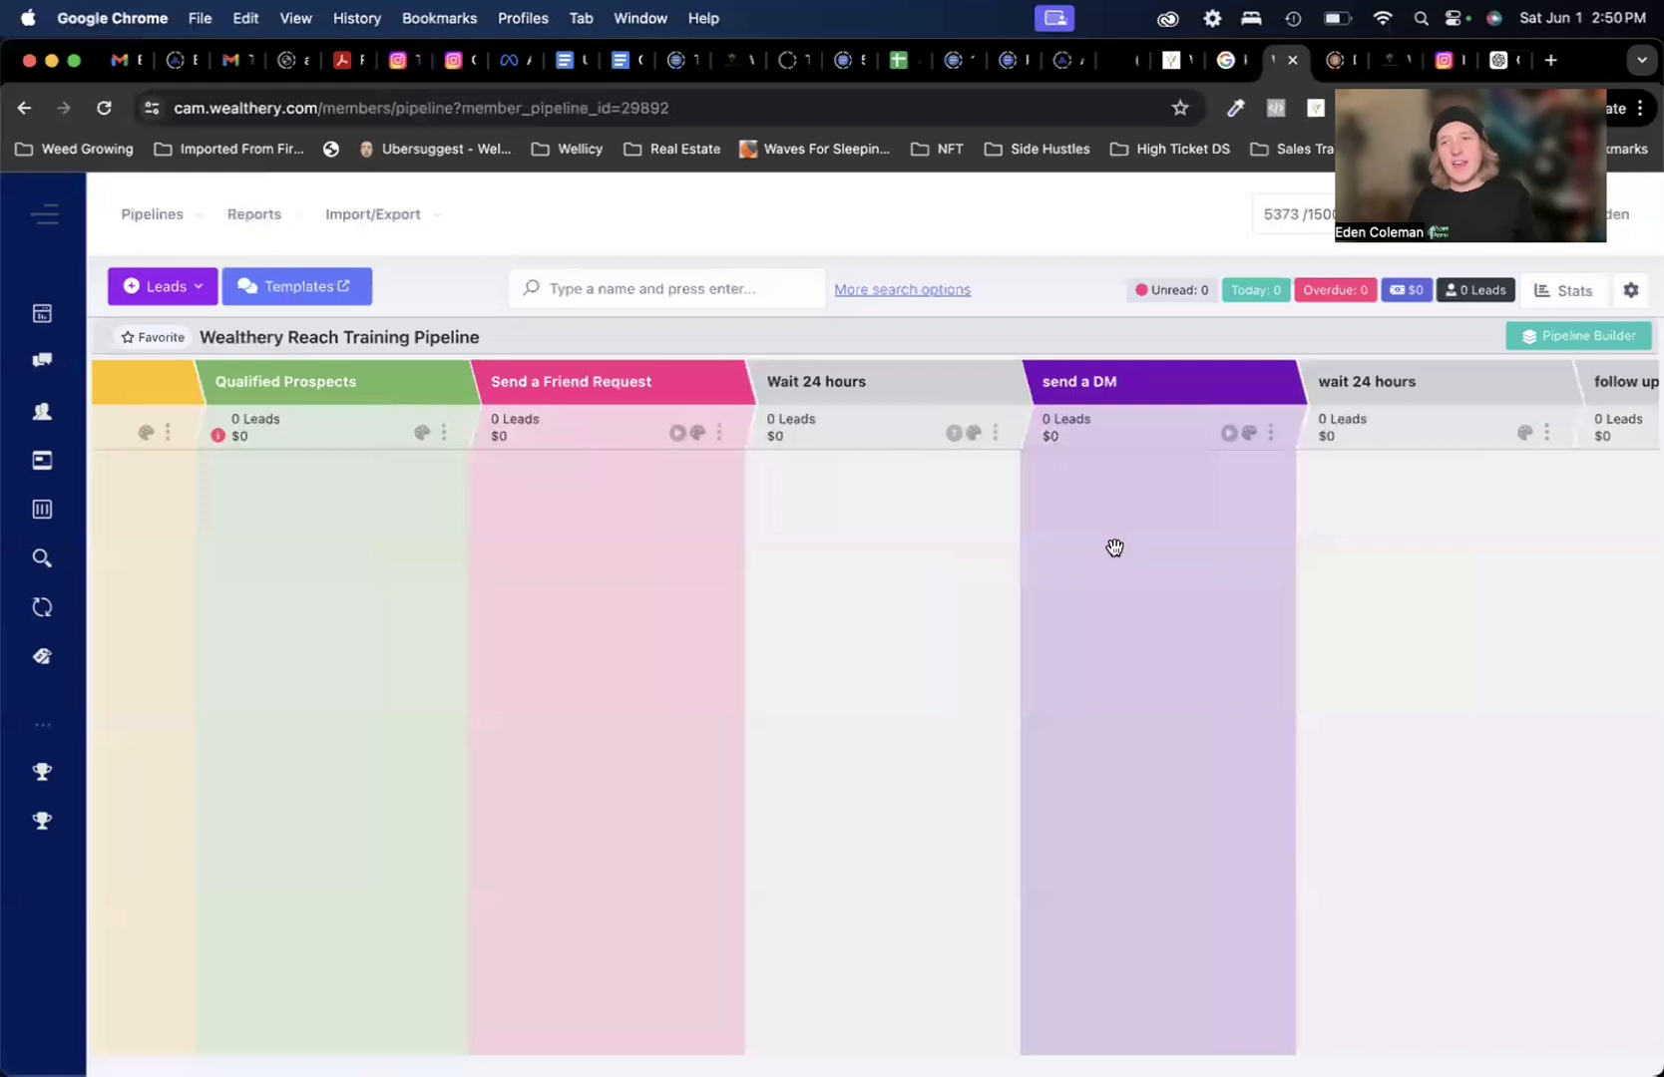
- Change the follow up message stage's color to light blue
scroll(1181, 527, "right", 3)
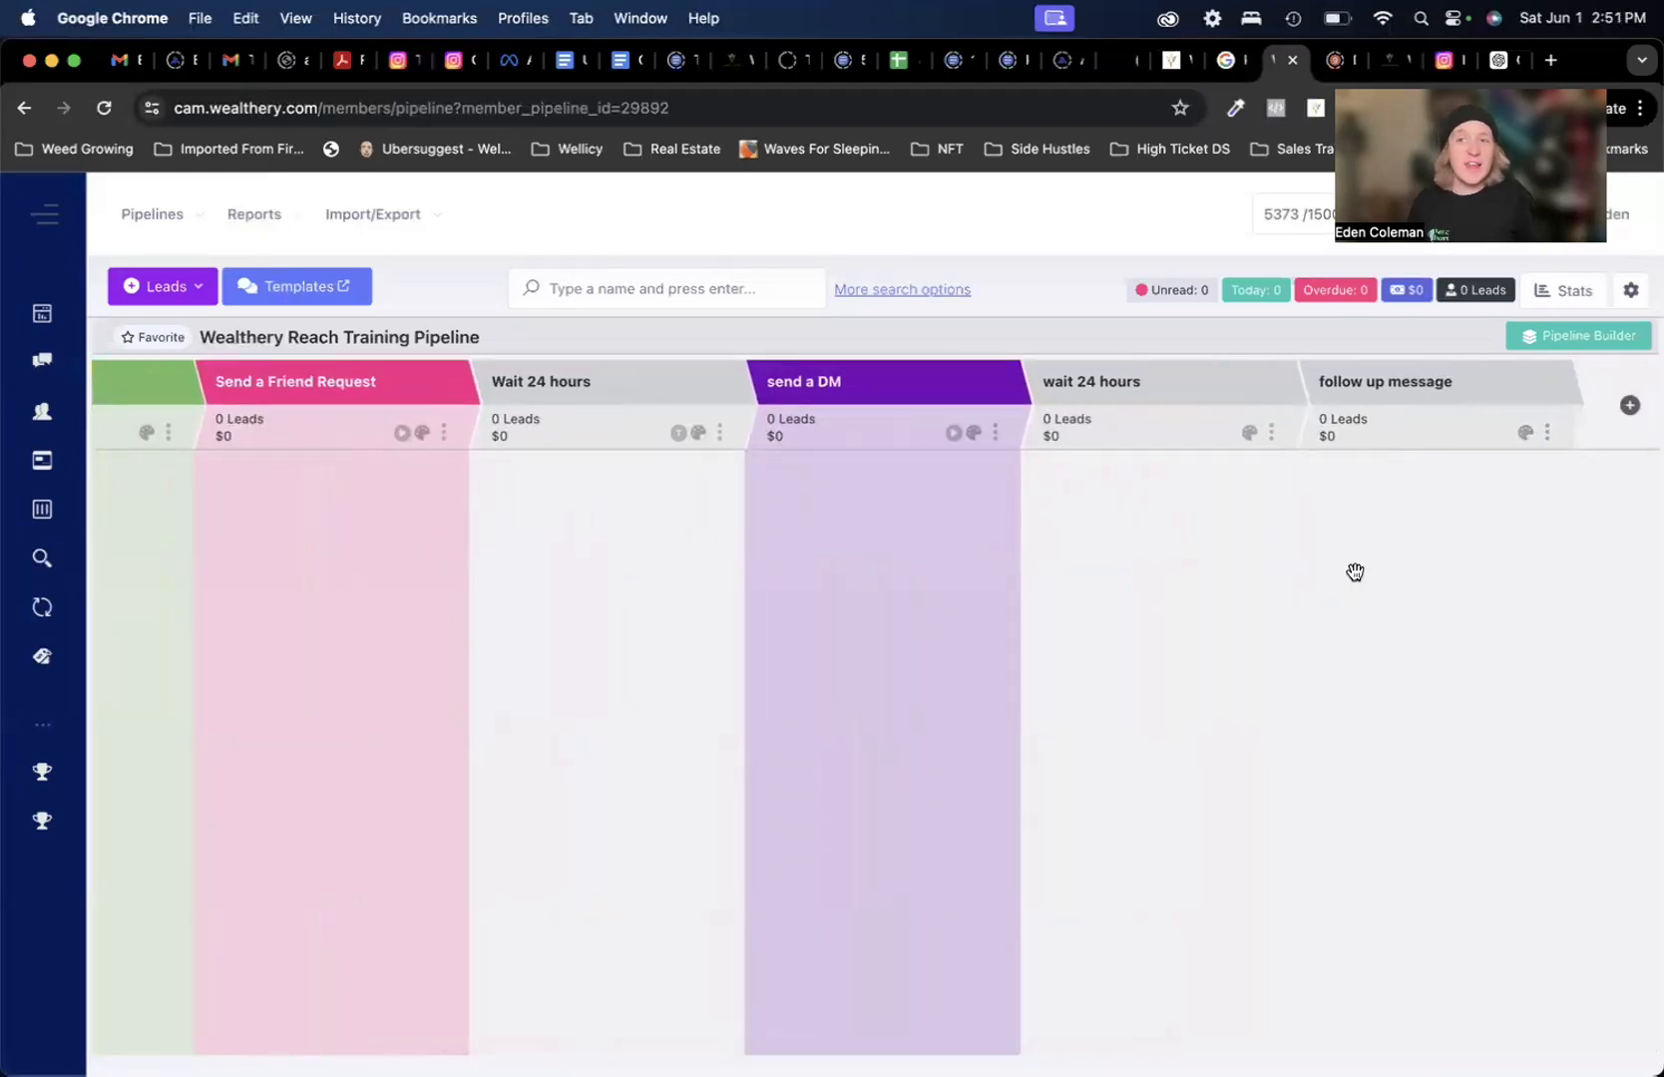
left_click(1525, 433)
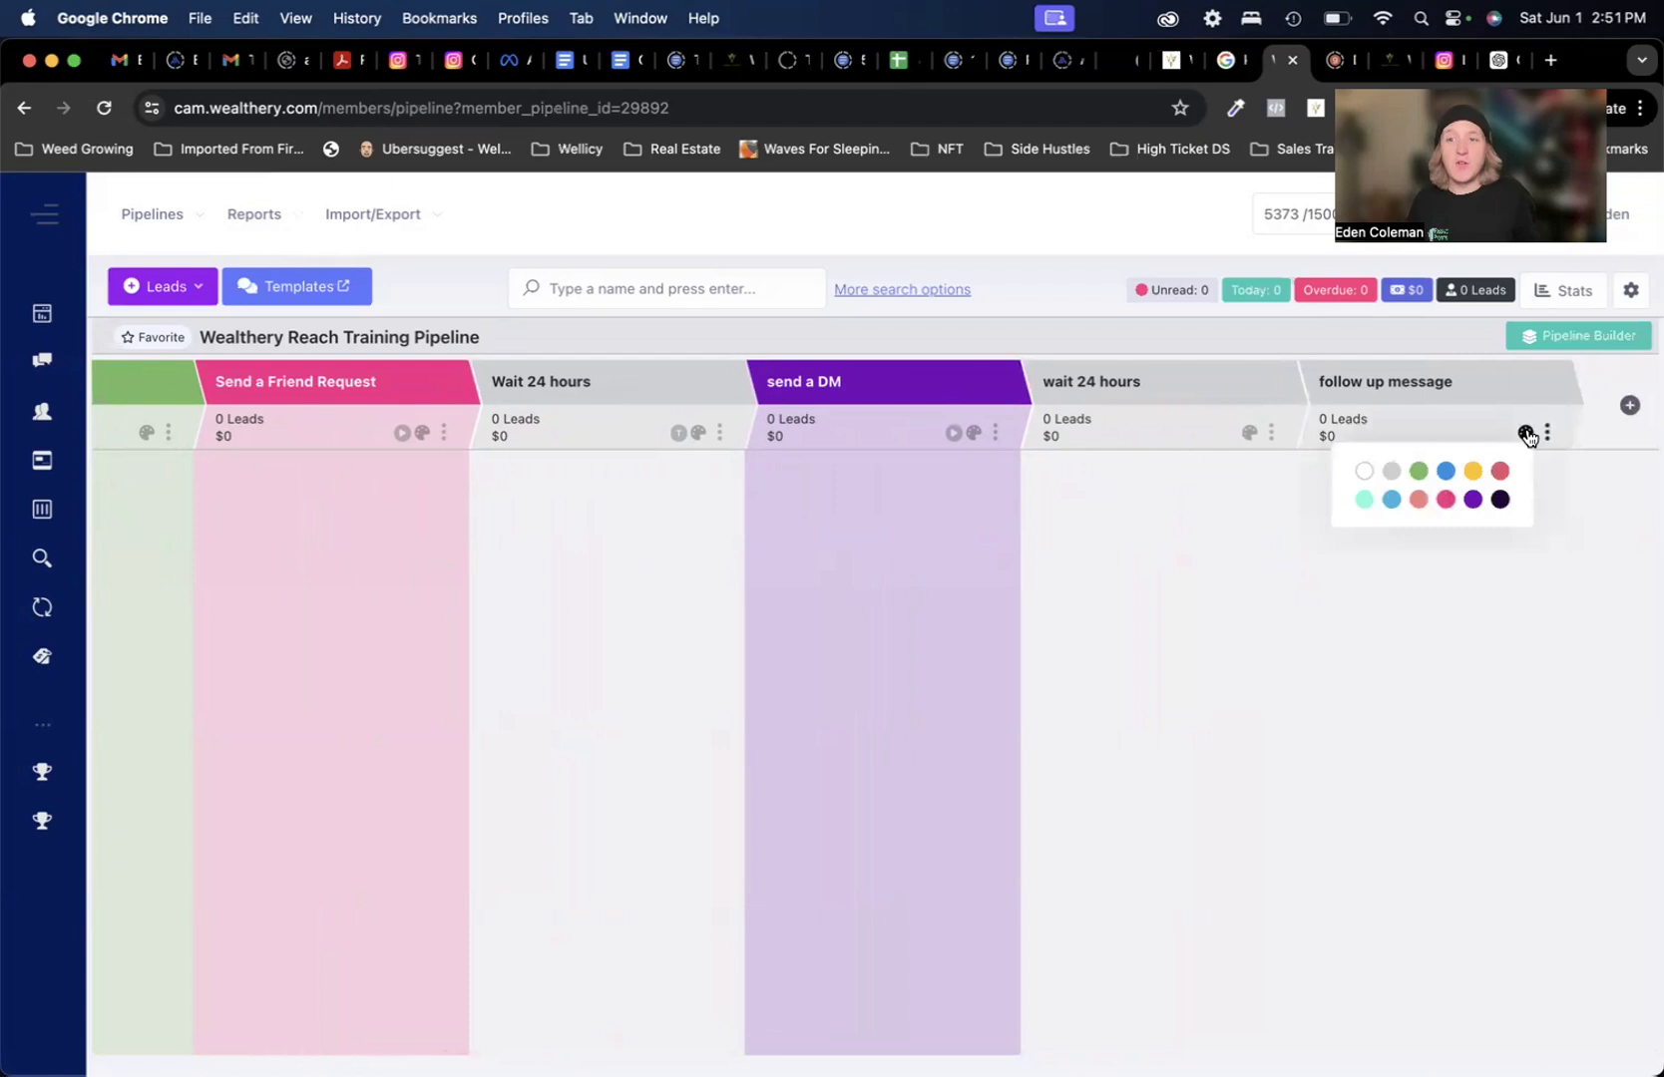
left_click(1392, 500)
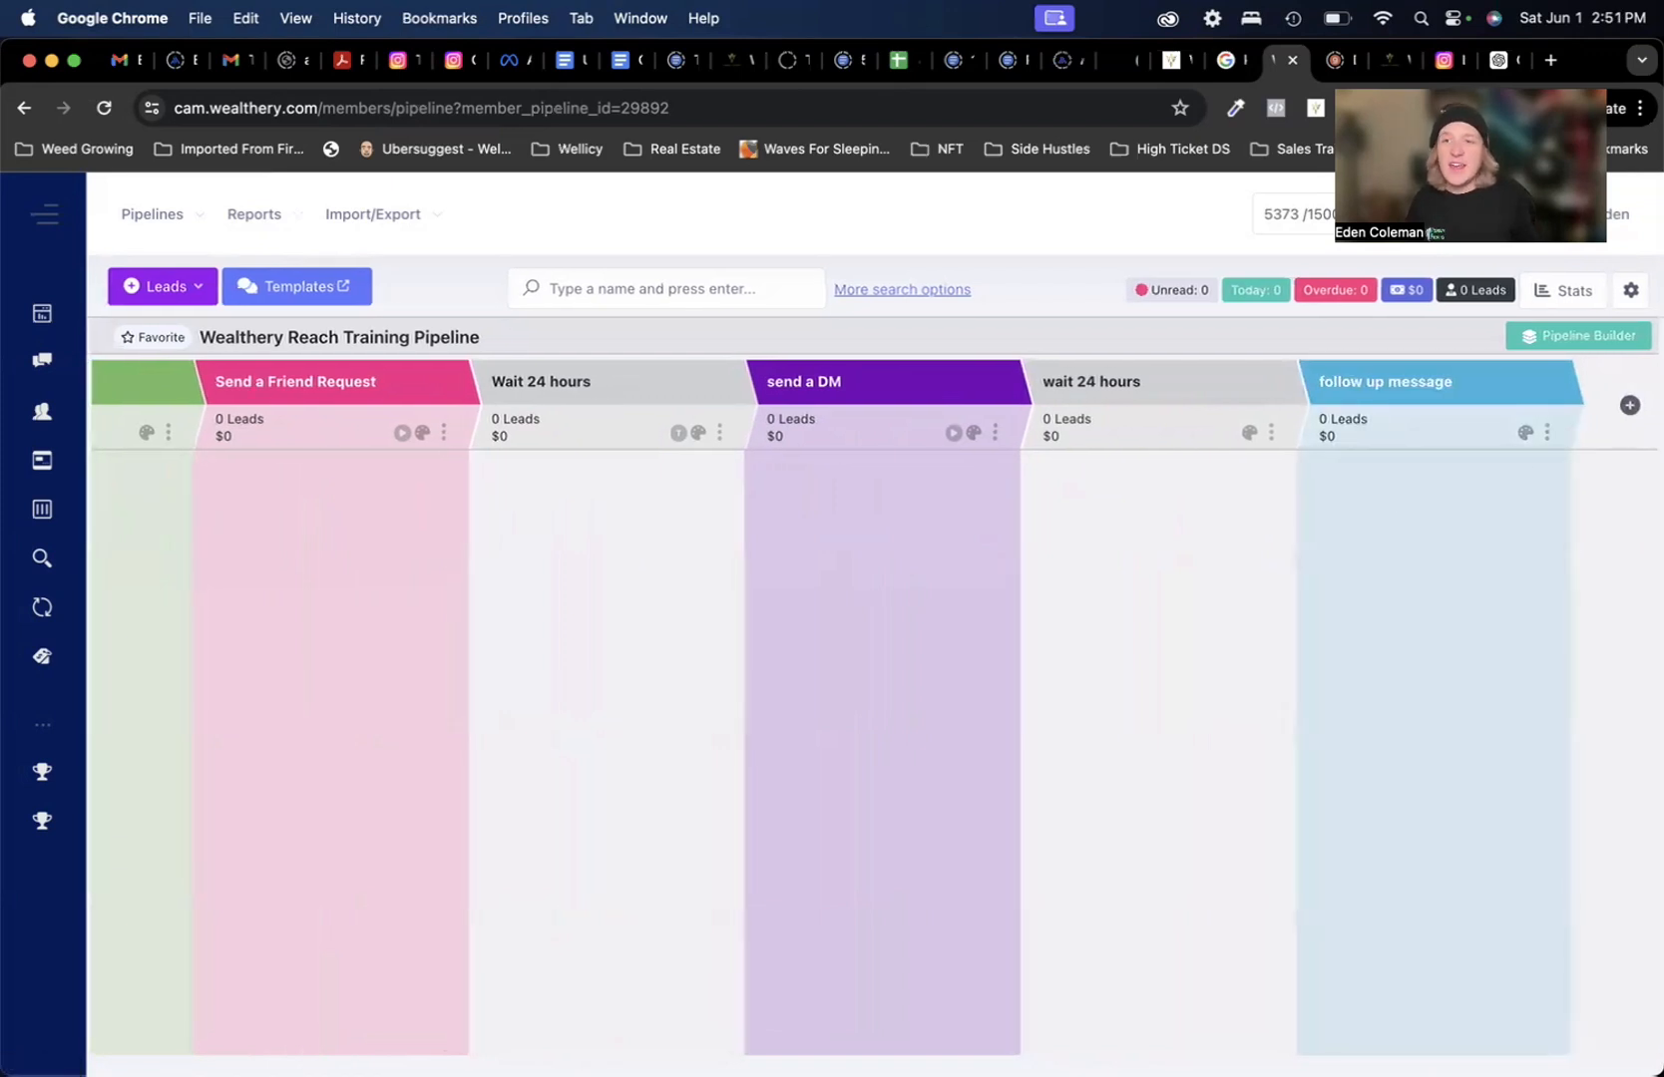
- Edit the follow up message stage and add the Facebook: Send Direct Message action to its automation
left_click(1546, 433)
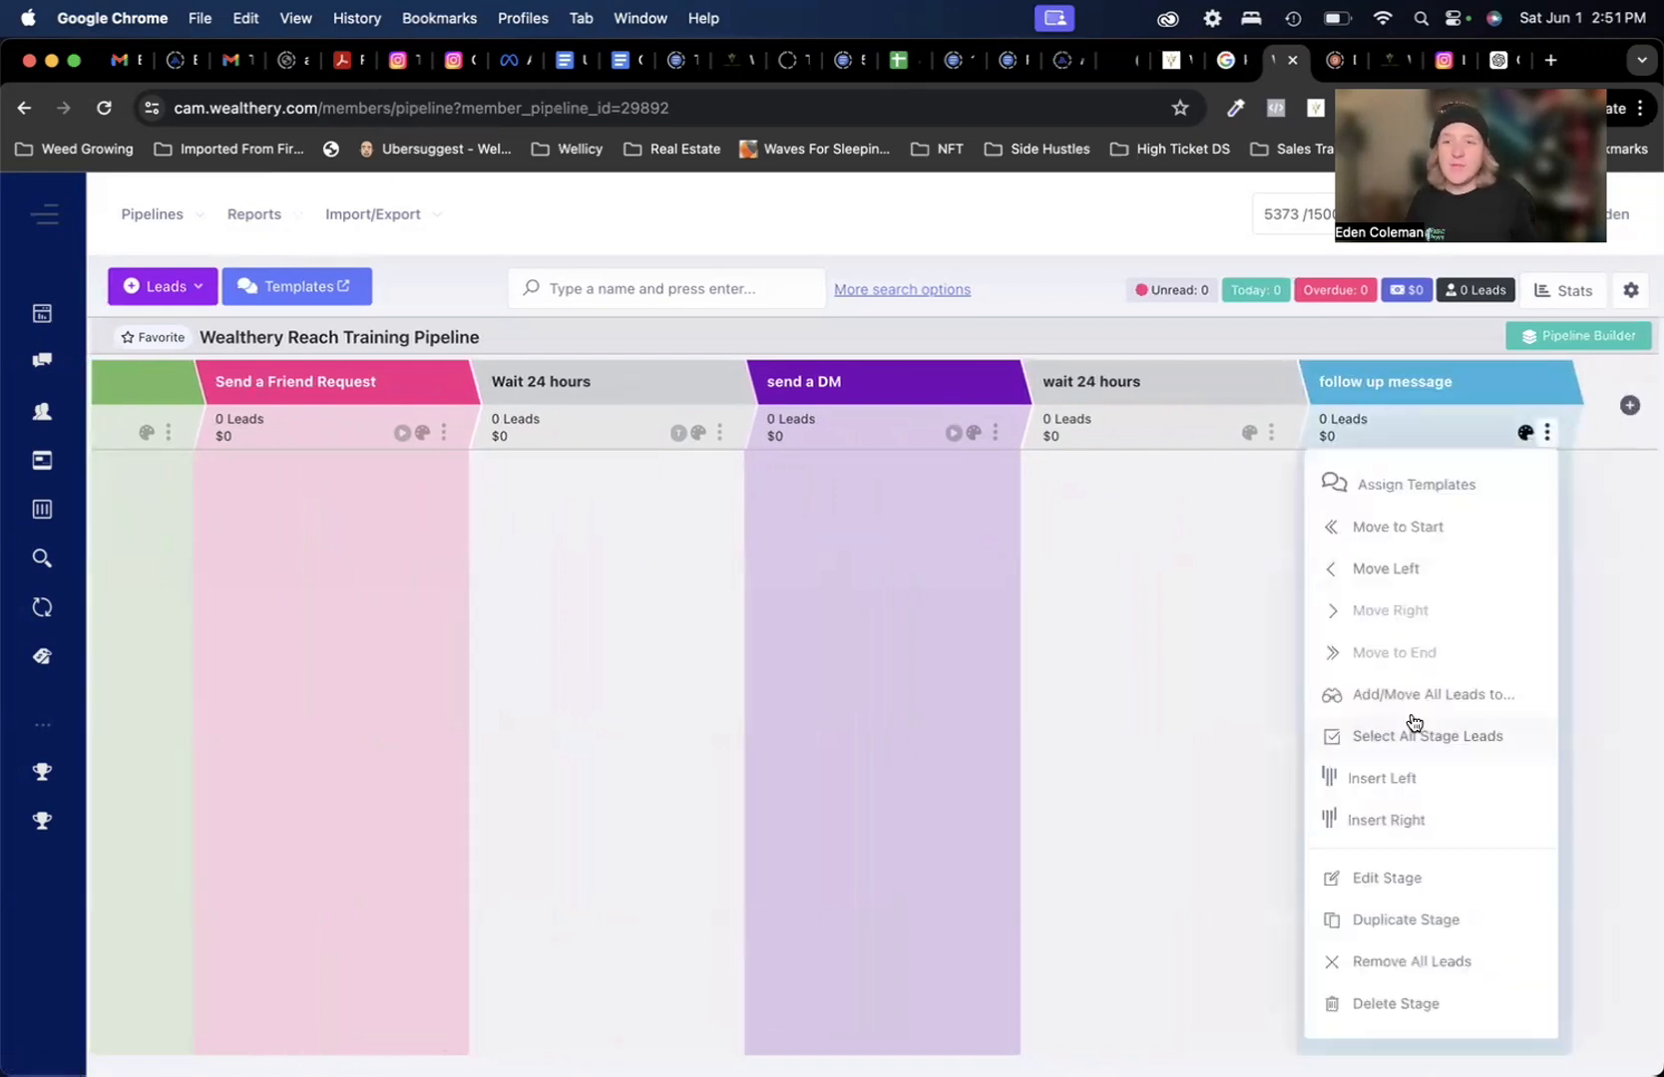
left_click(1402, 880)
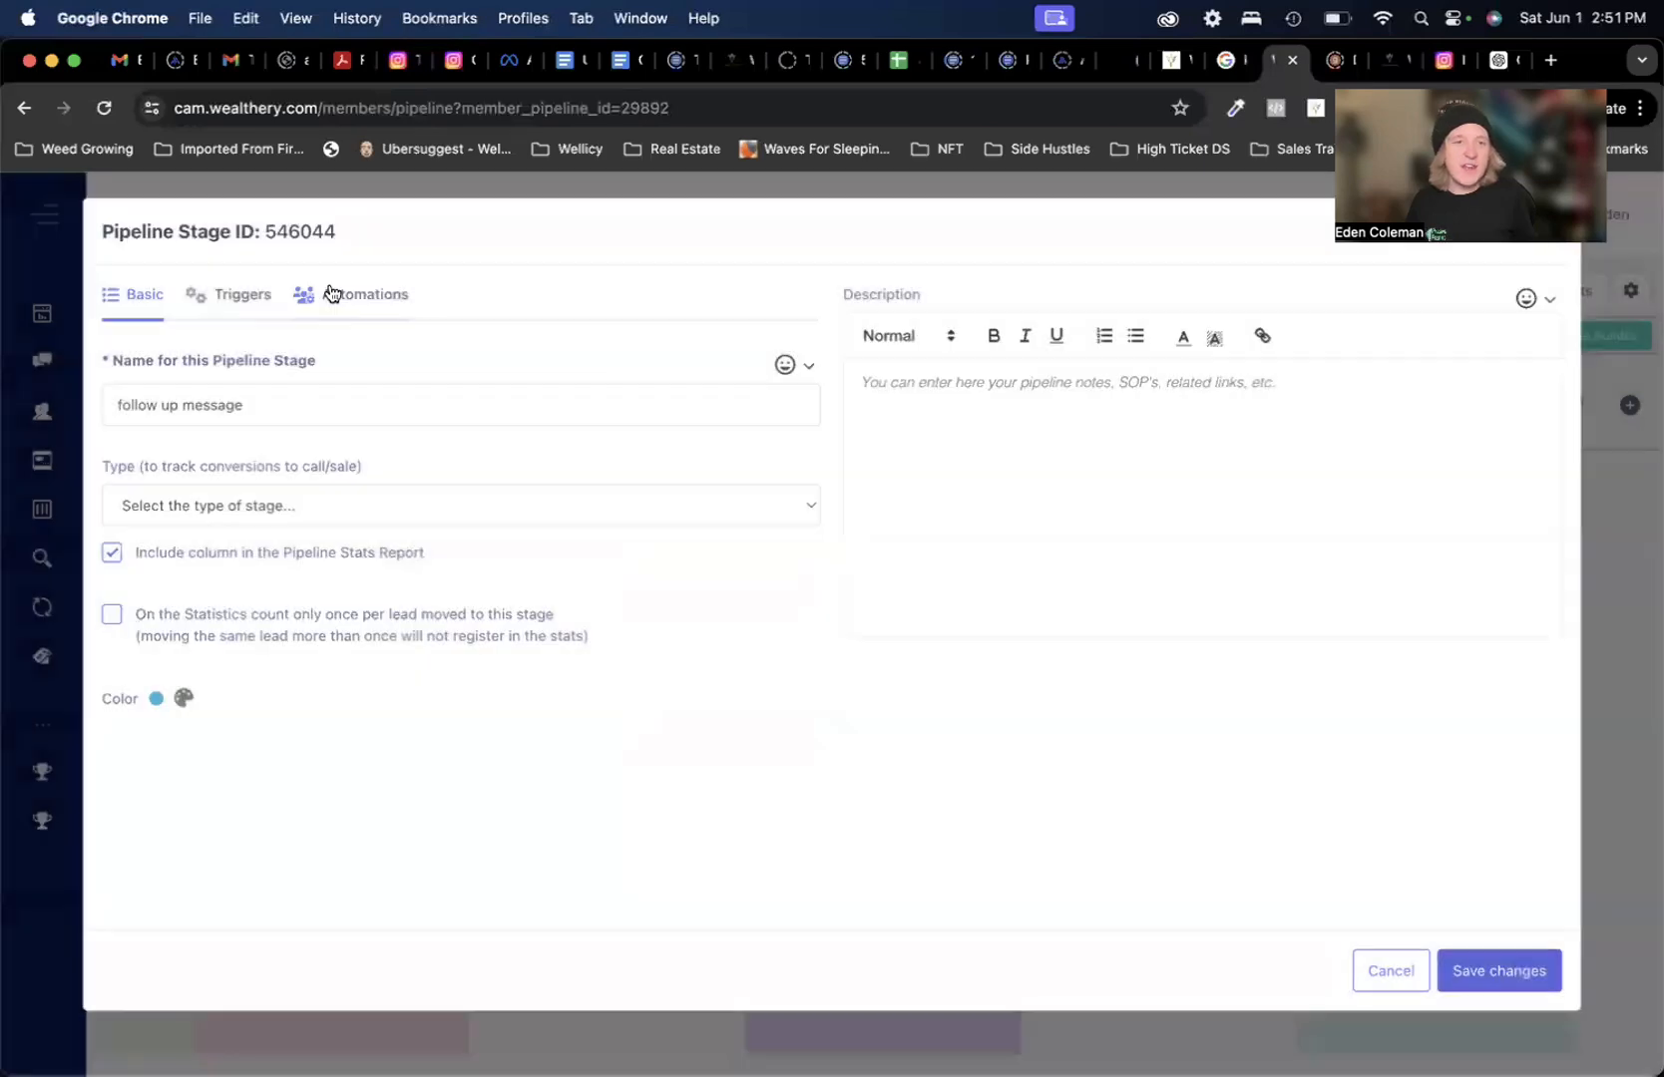
left_click(334, 298)
left_click(537, 645)
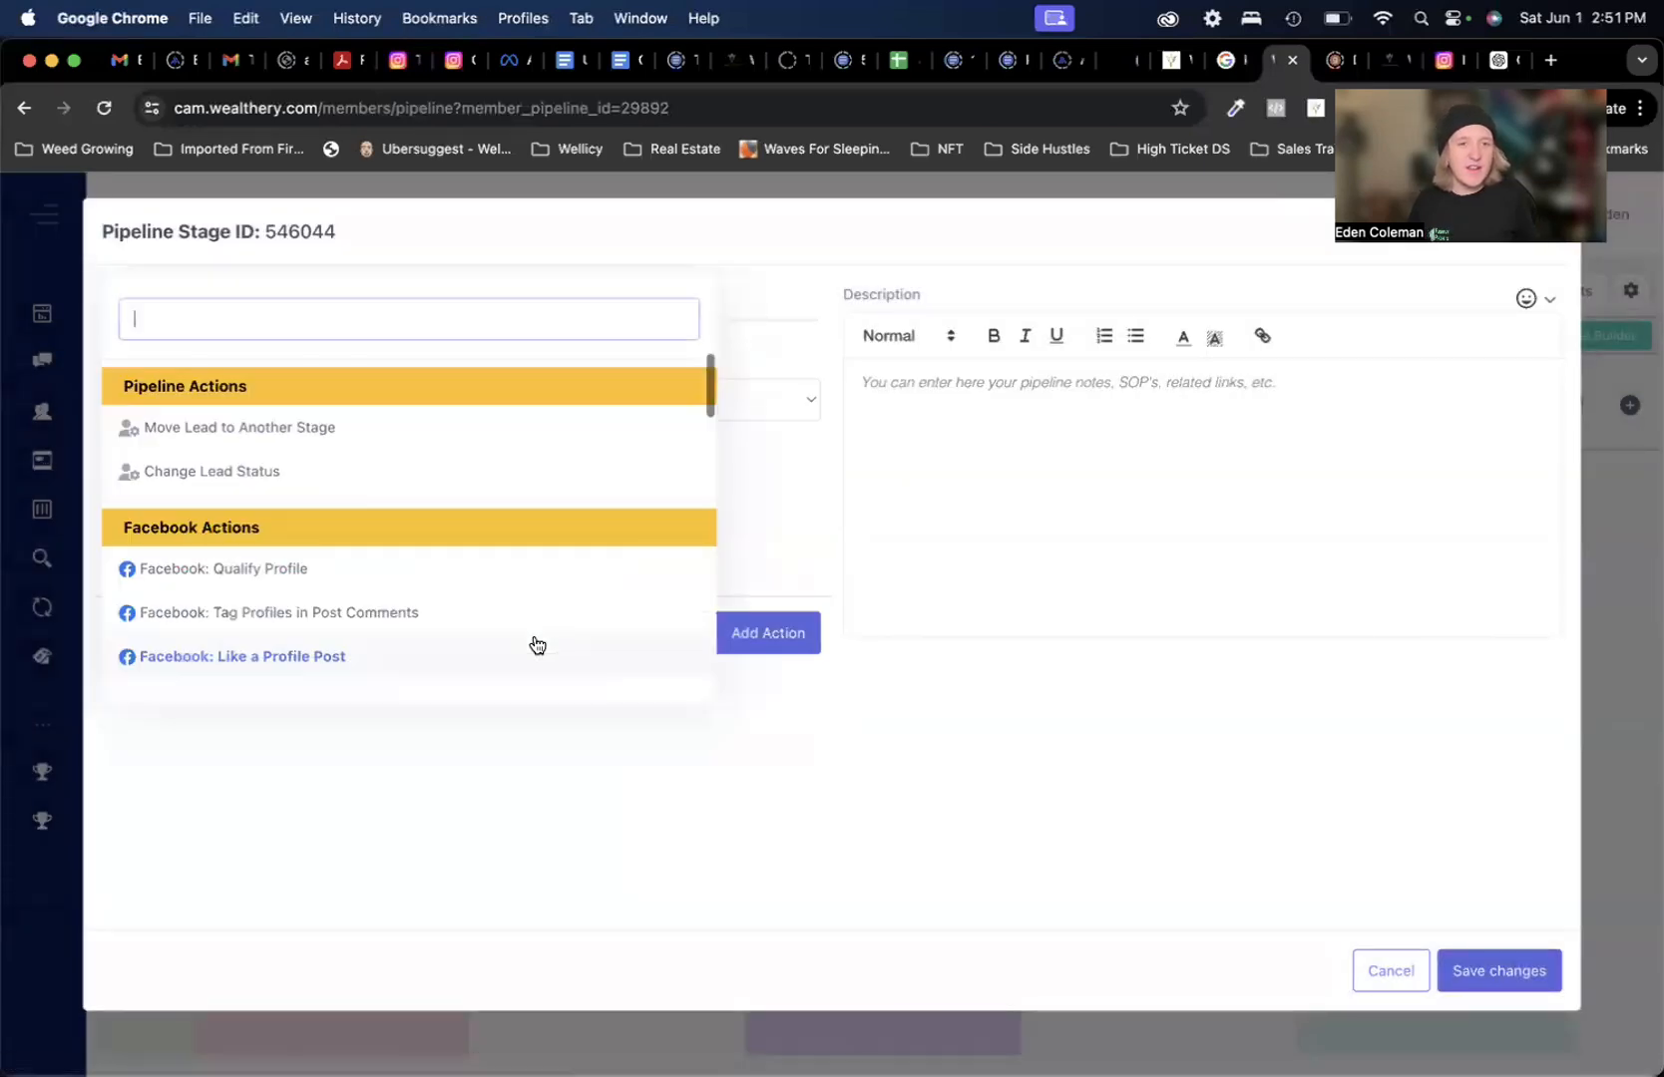
scroll(583, 569, "down", 2)
scroll(585, 570, "down", 1)
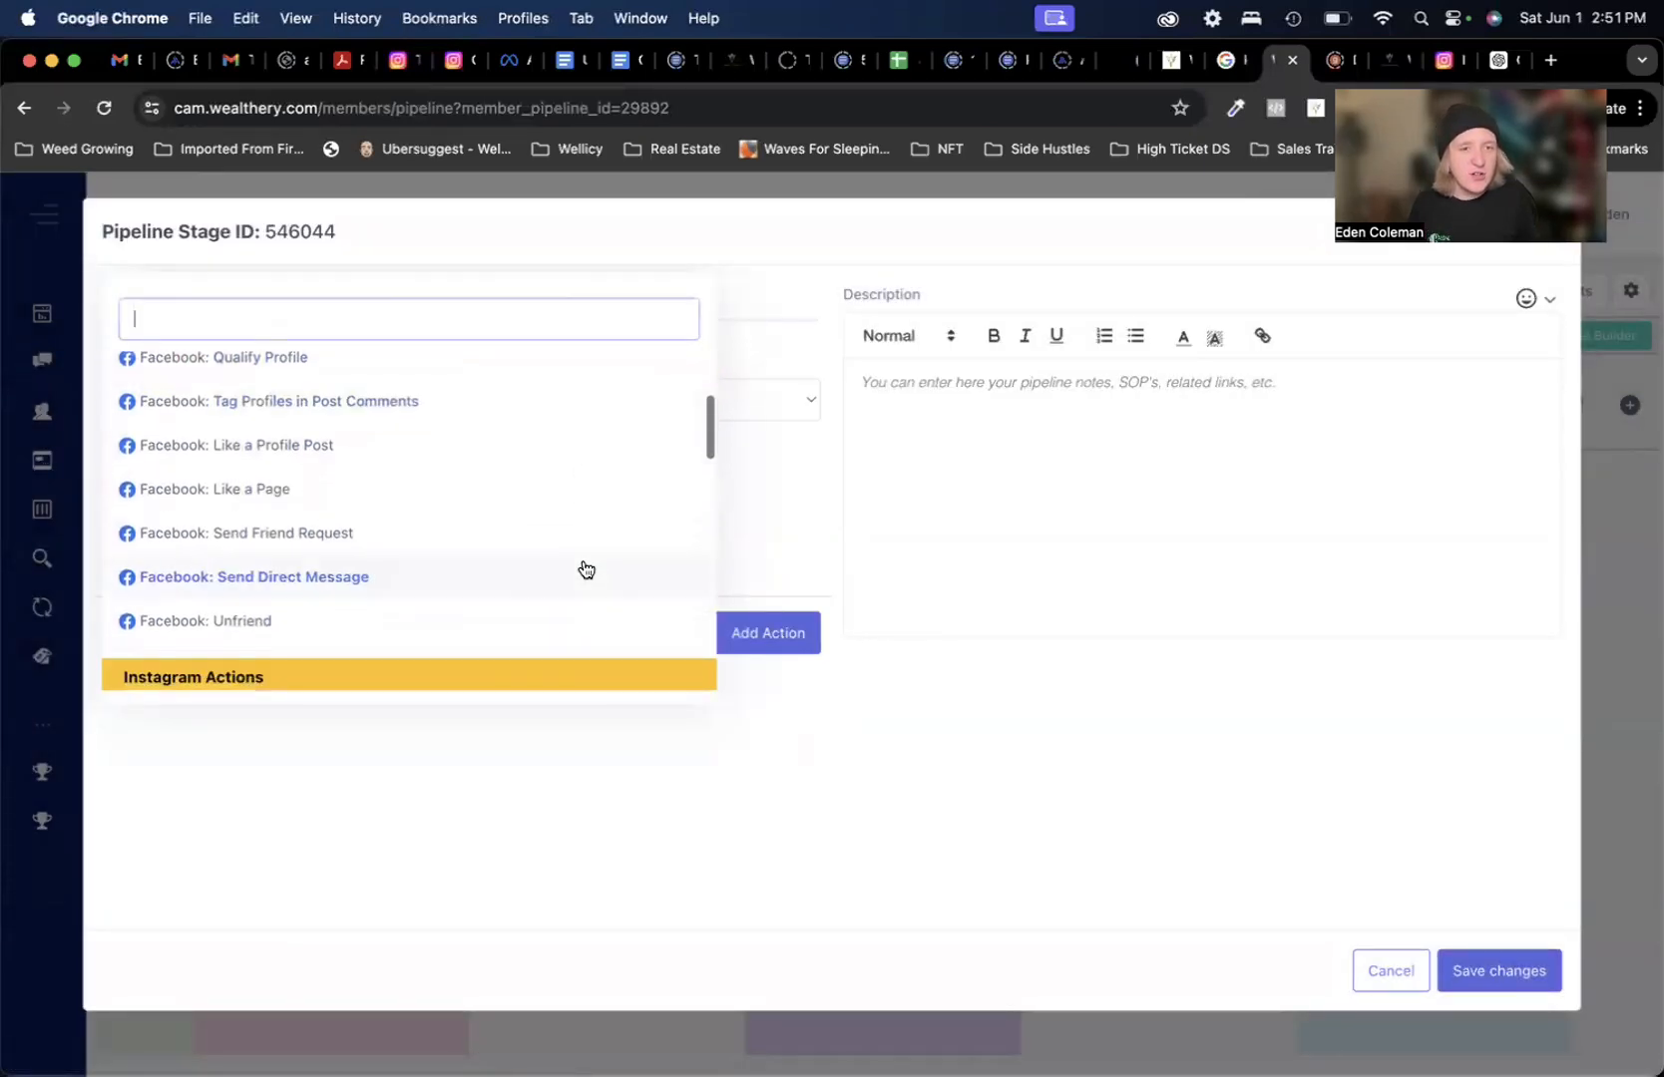
left_click(578, 574)
left_click(799, 640)
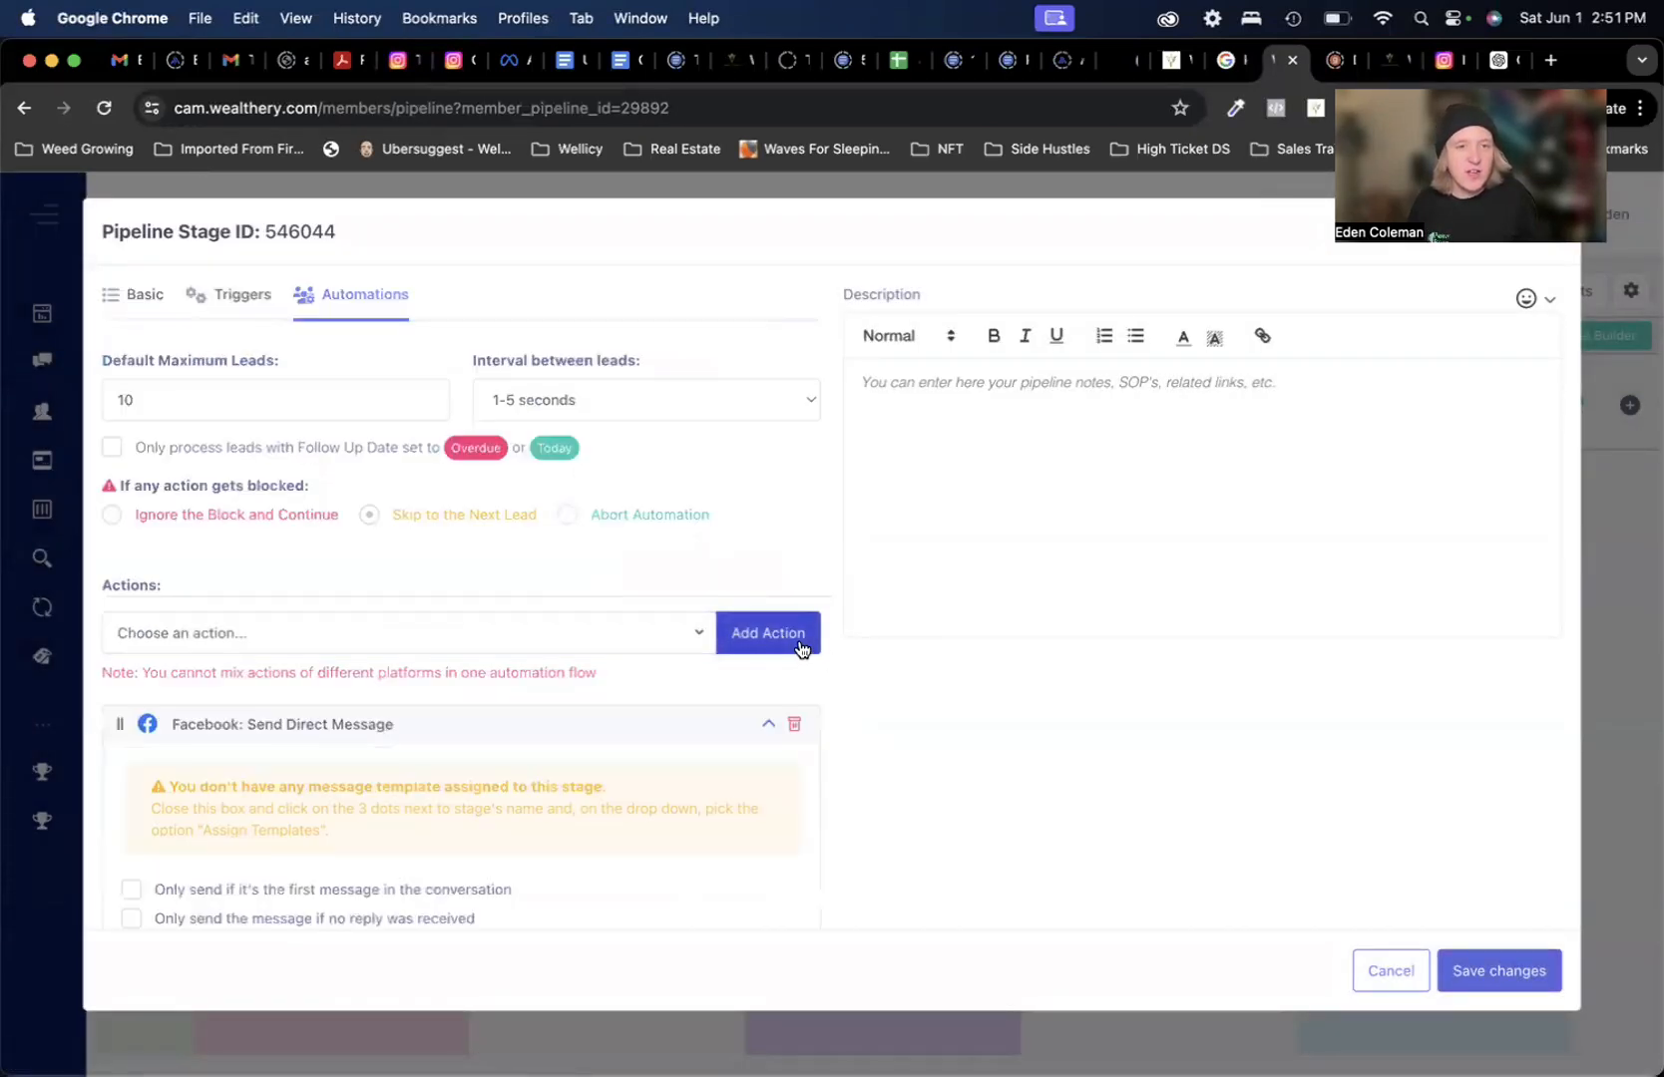
- Add a Move Lead to Another Stage action targeting the second "wait 24 hours" stage and save the follow up message stage
left_click(544, 653)
left_click(493, 428)
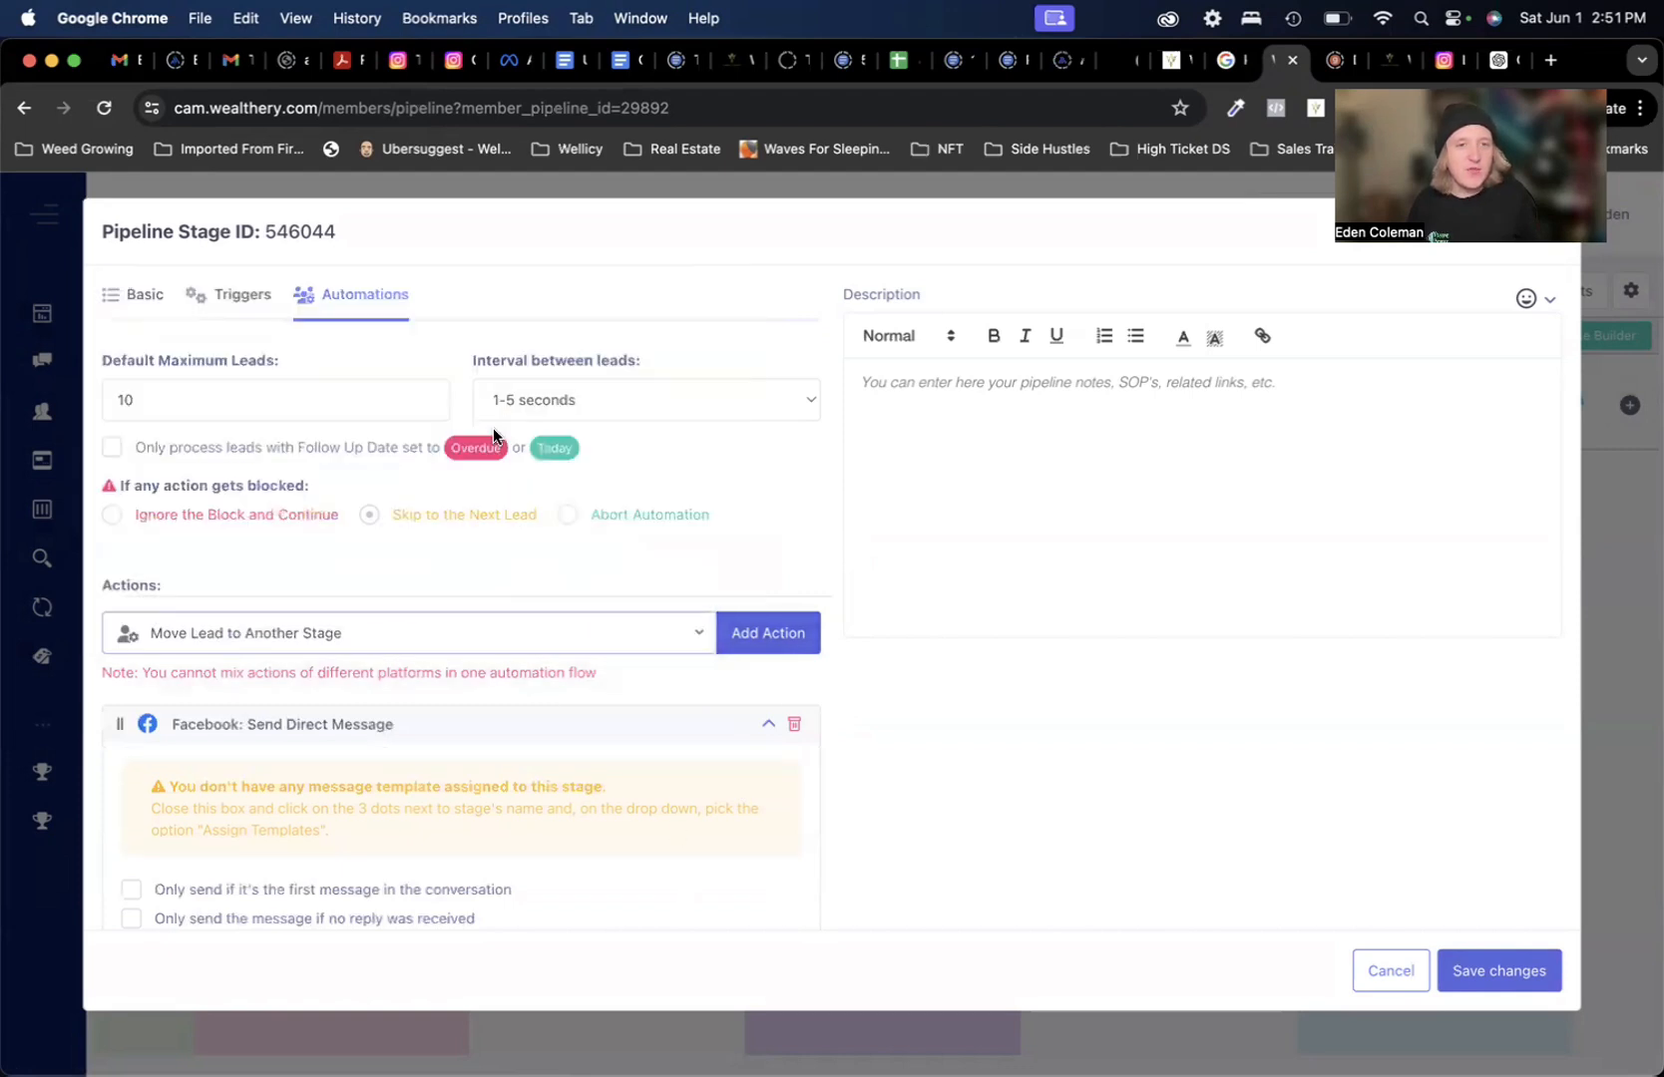
scroll(559, 539, "down", 2)
left_click(770, 458)
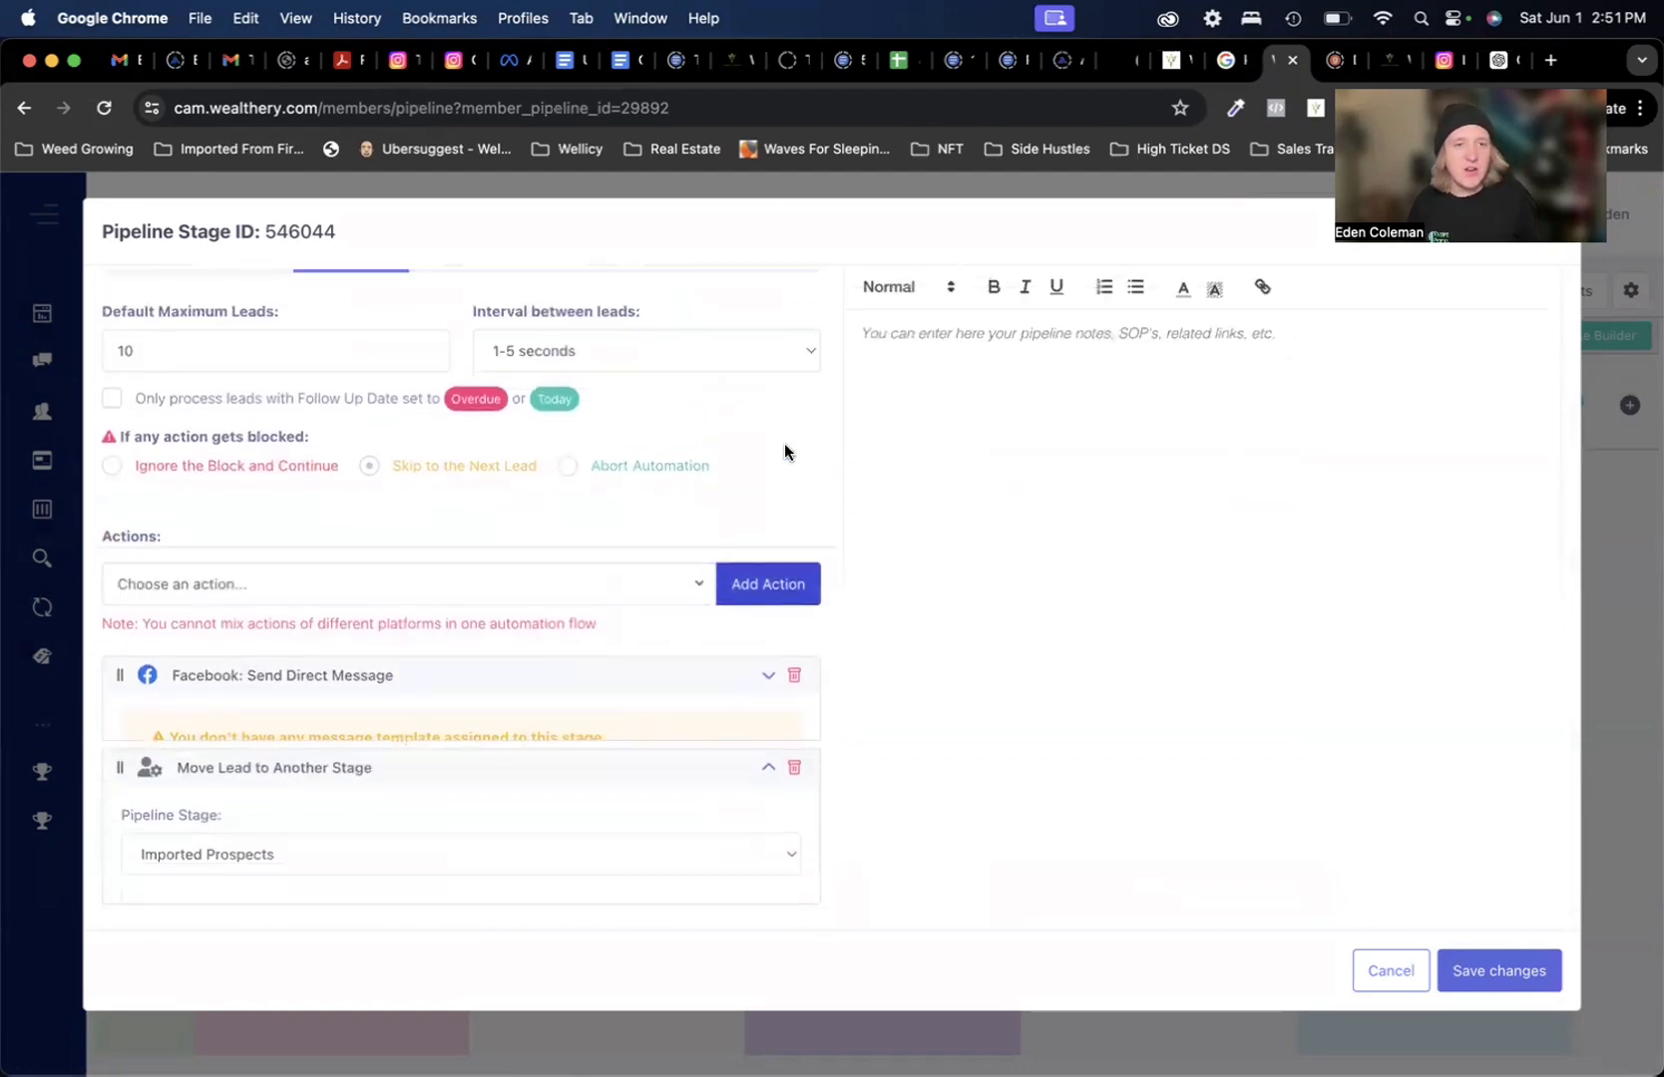
left_click(477, 828)
left_click(509, 943)
left_click(1470, 955)
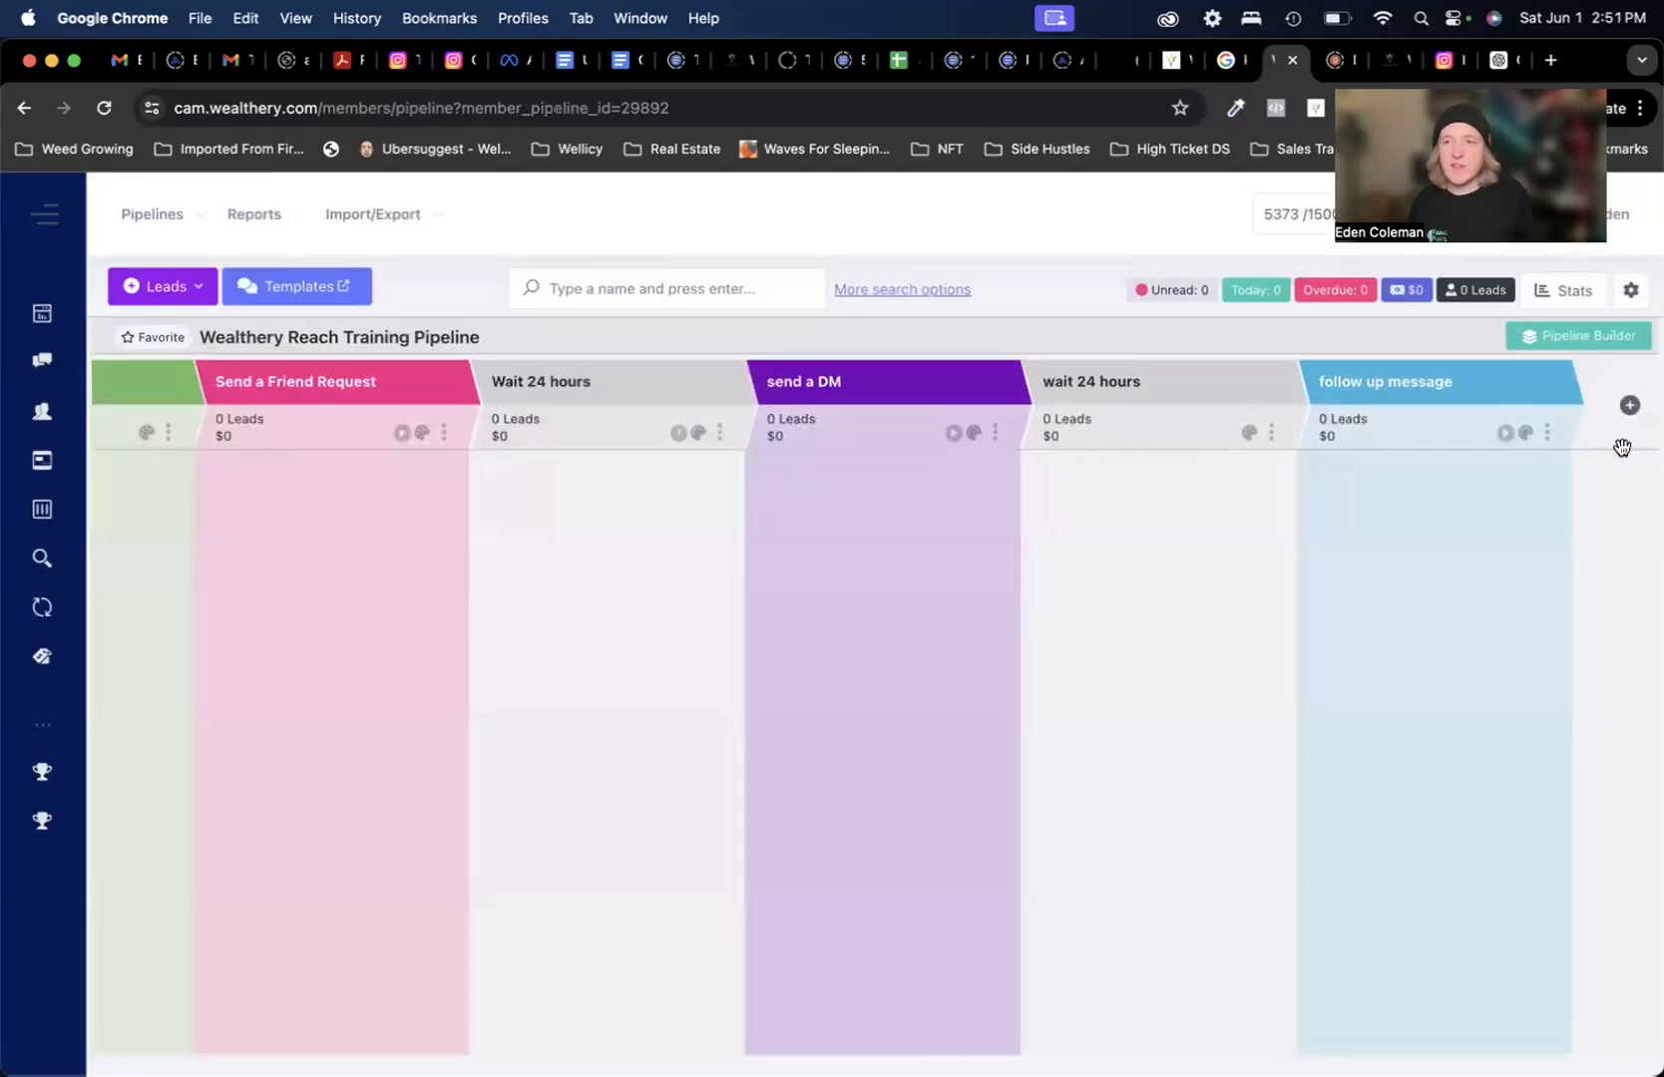
- Create a new pipeline stage after follow up message and name it "unfriend"
left_click(1629, 407)
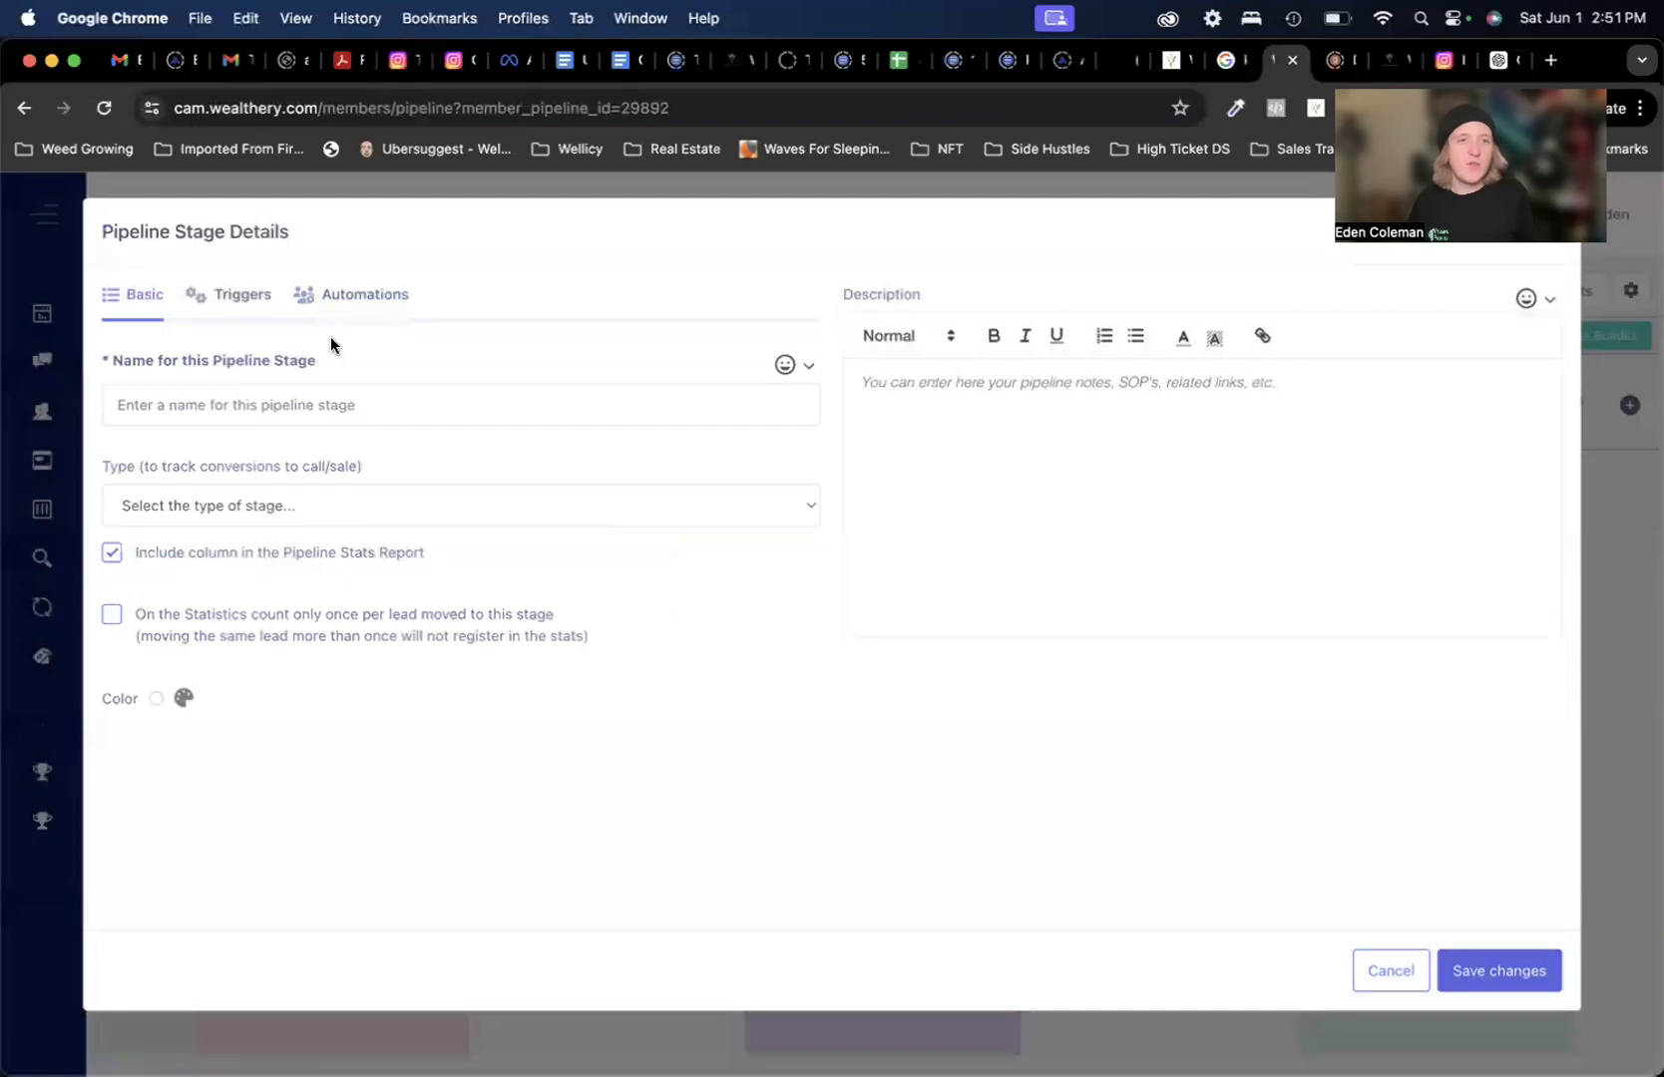
left_click(333, 310)
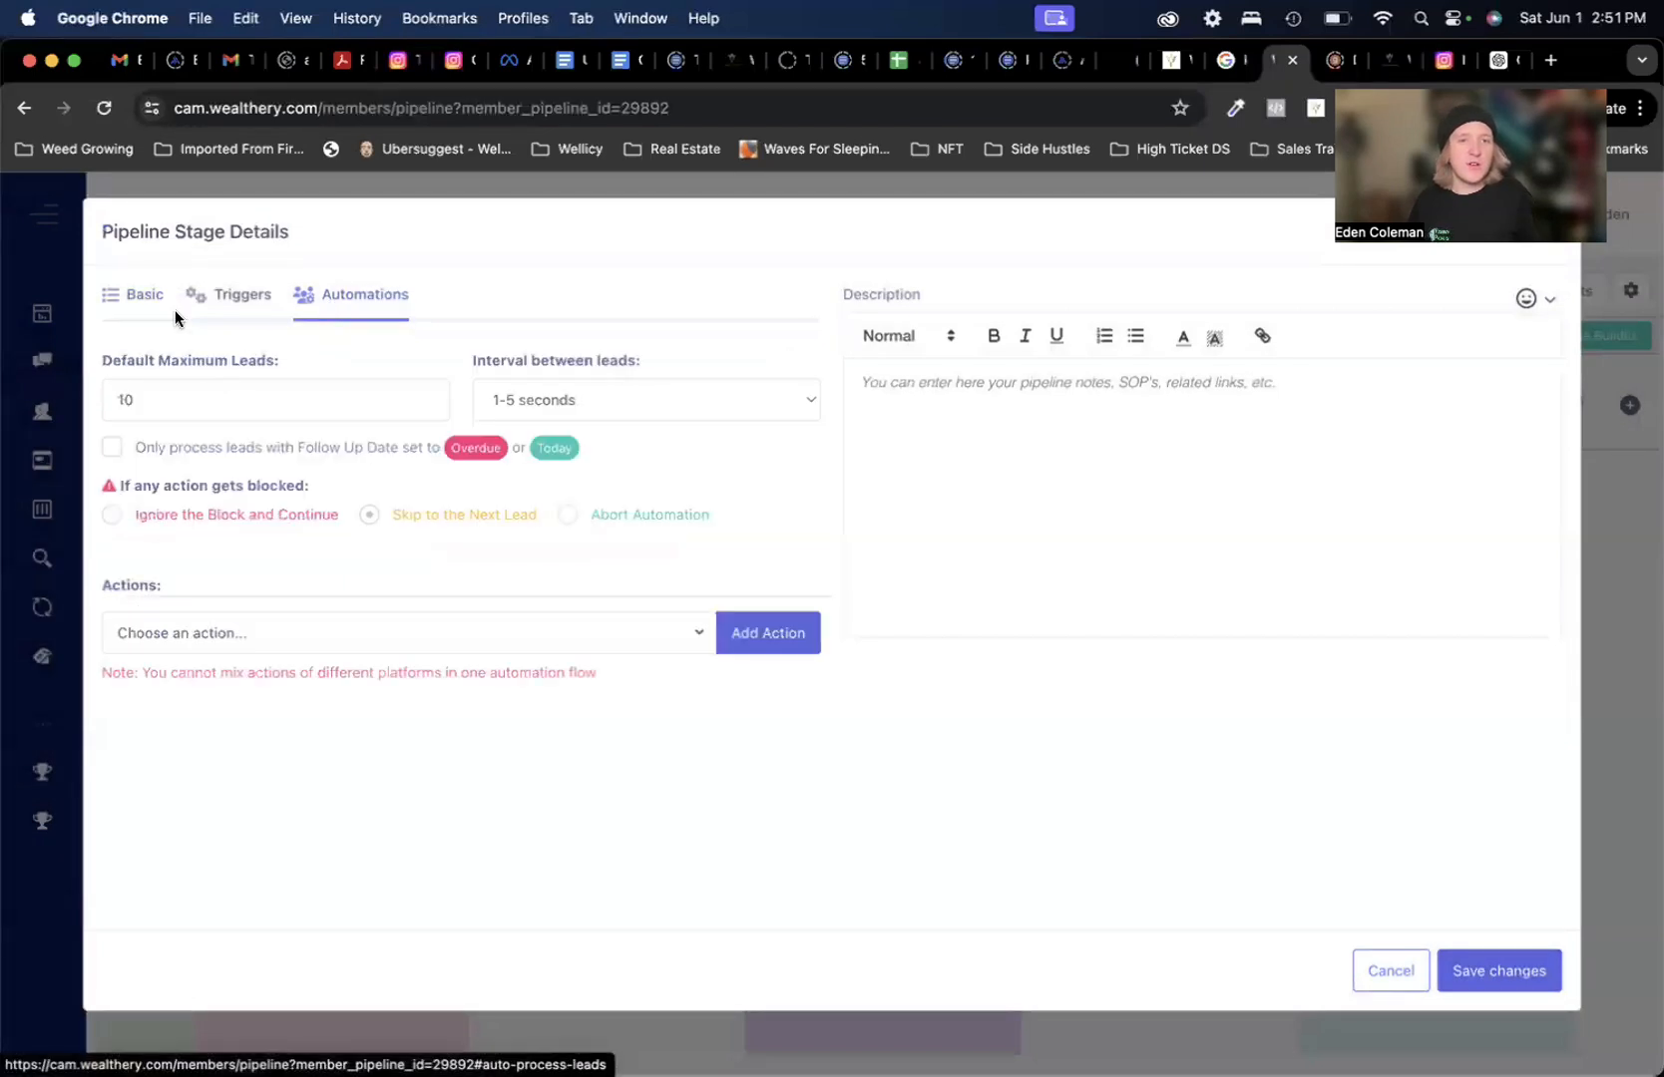
left_click(150, 296)
left_click(319, 417)
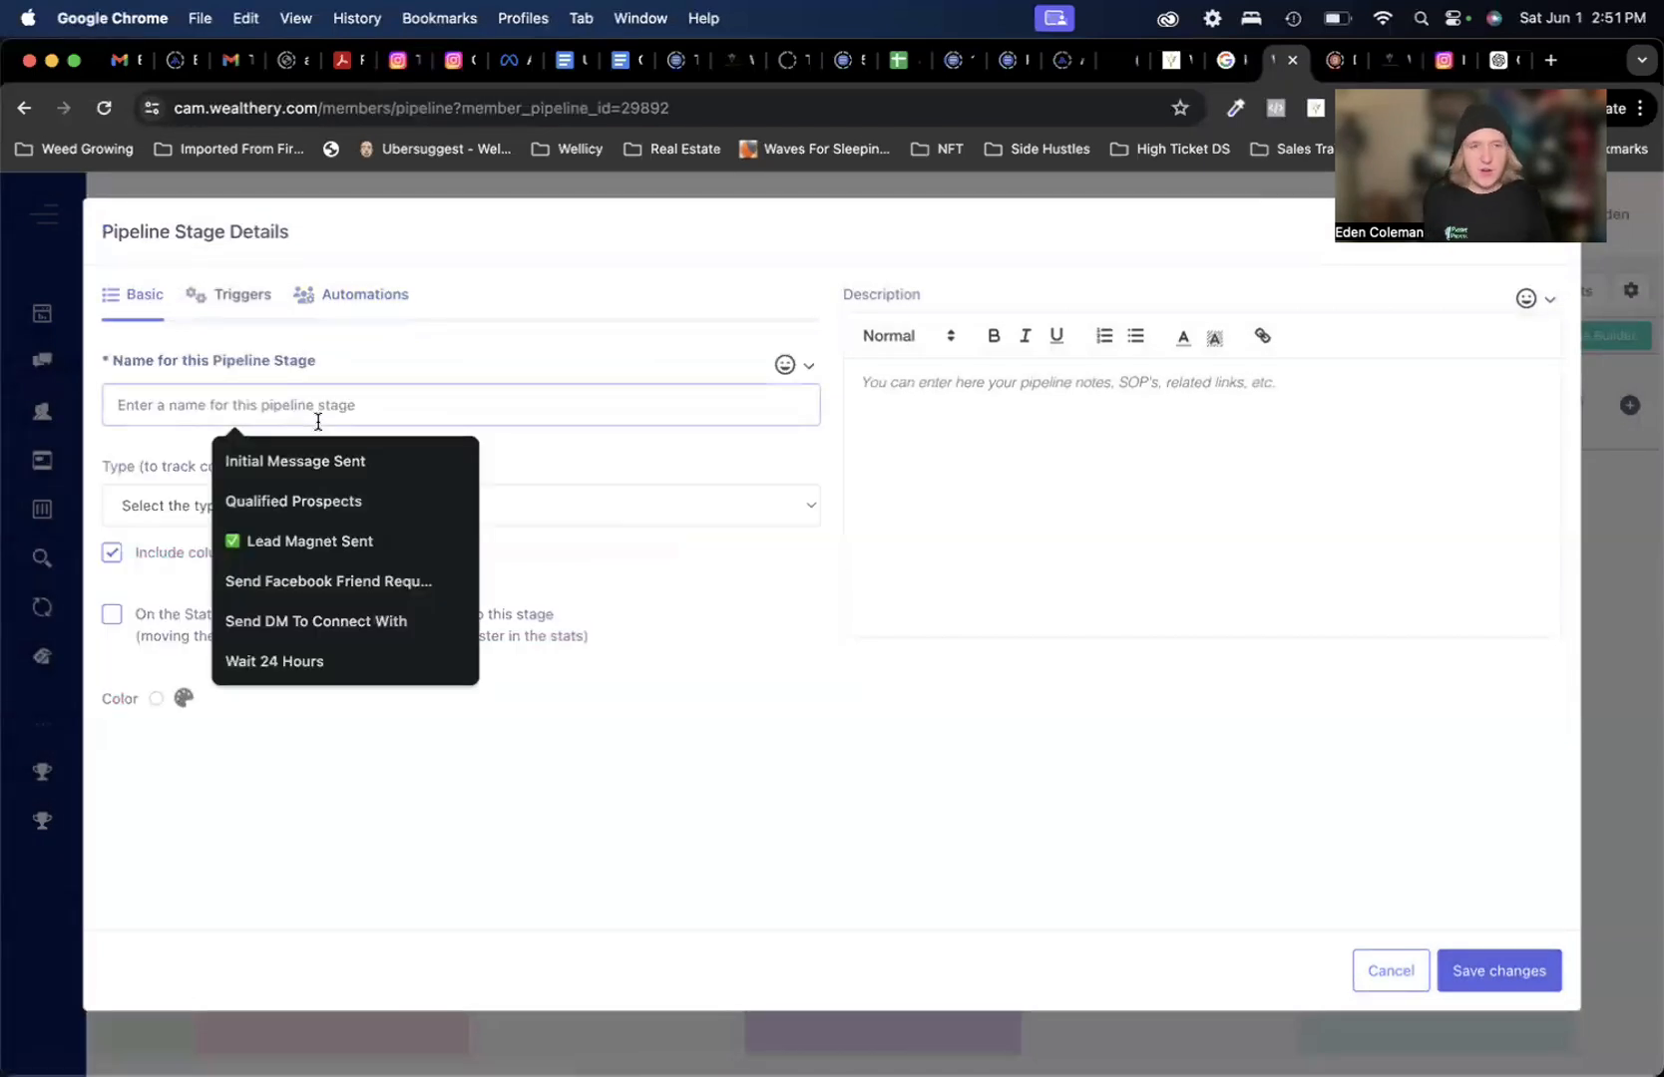
type("unfriend")
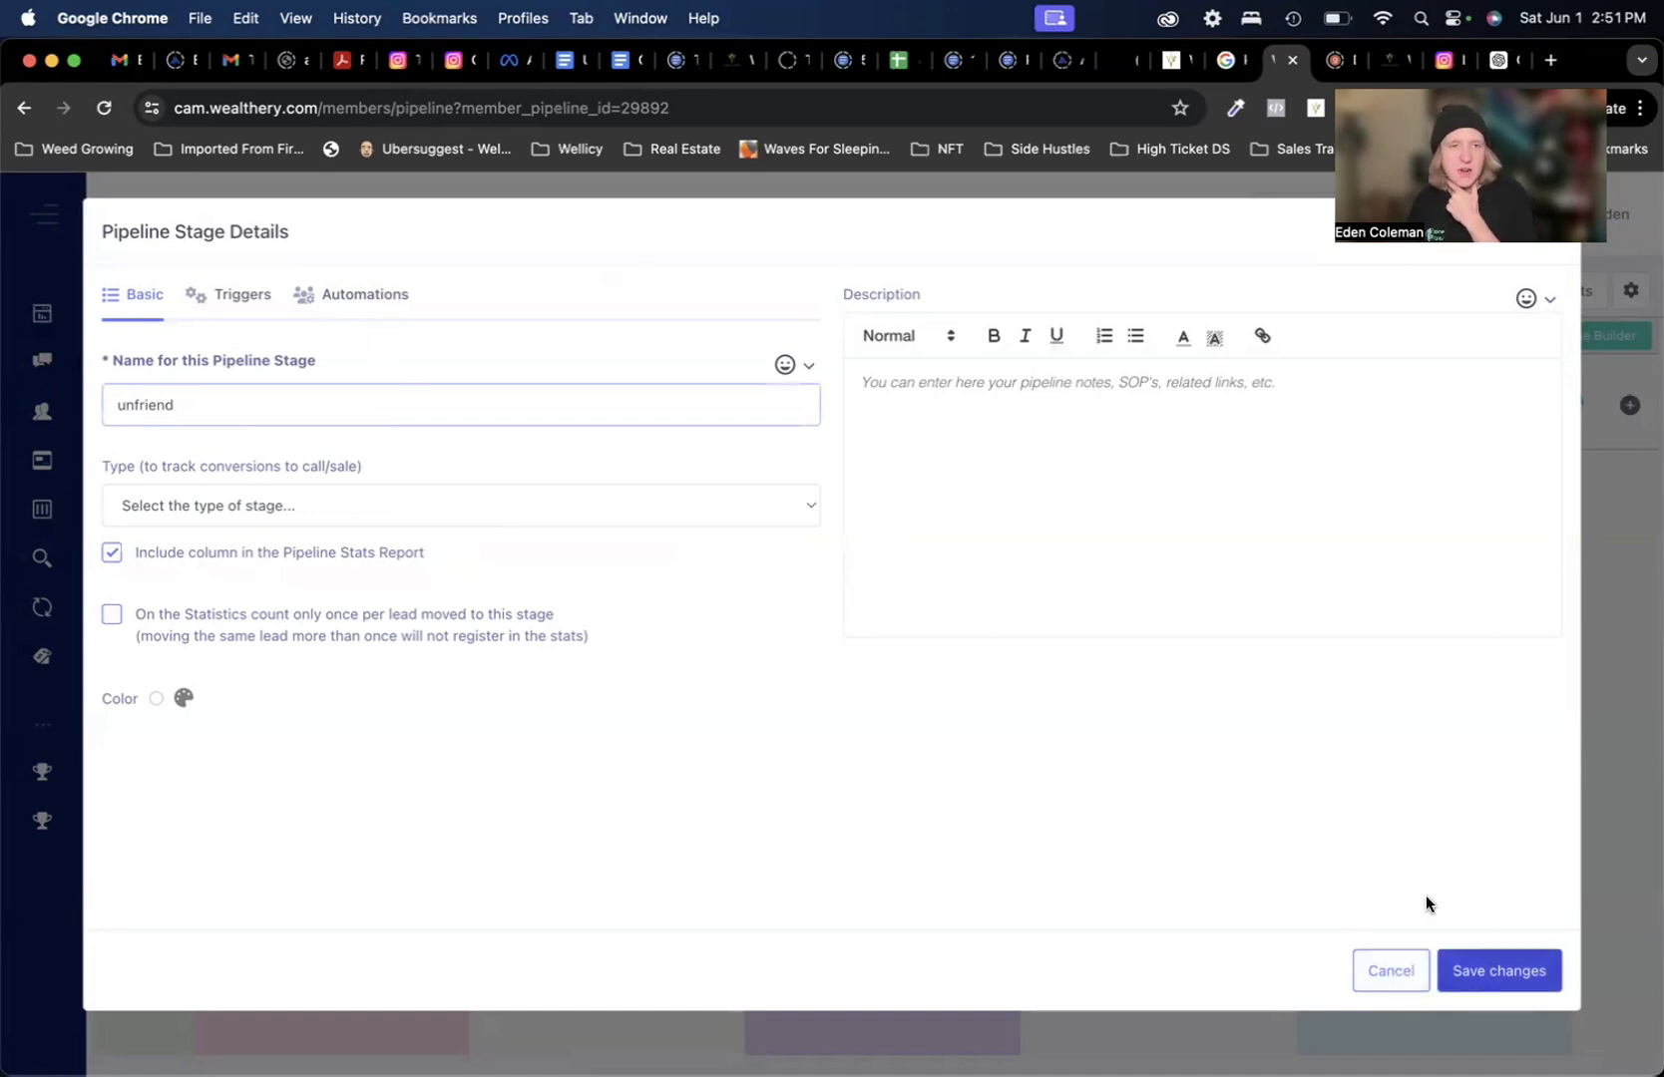
- Add the Facebook: Unfriend action to the unfriend stage's automation and save the stage
left_click(404, 311)
left_click(351, 639)
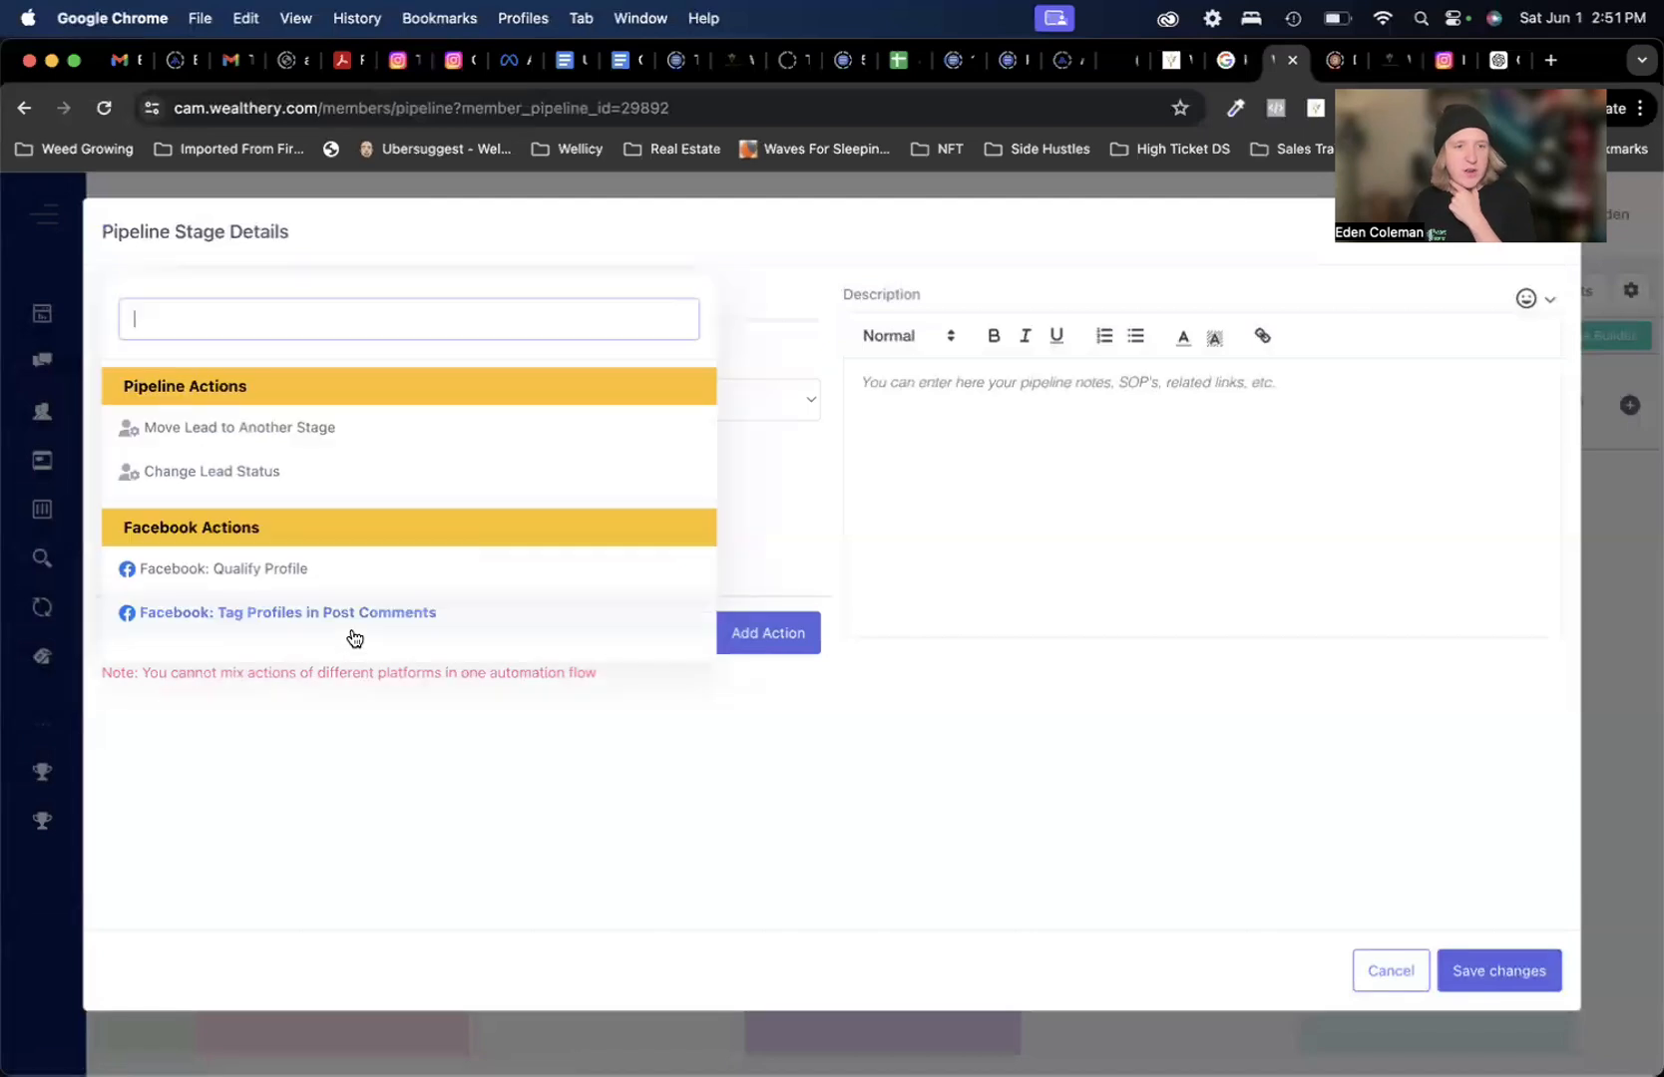
scroll(448, 529, "down", 5)
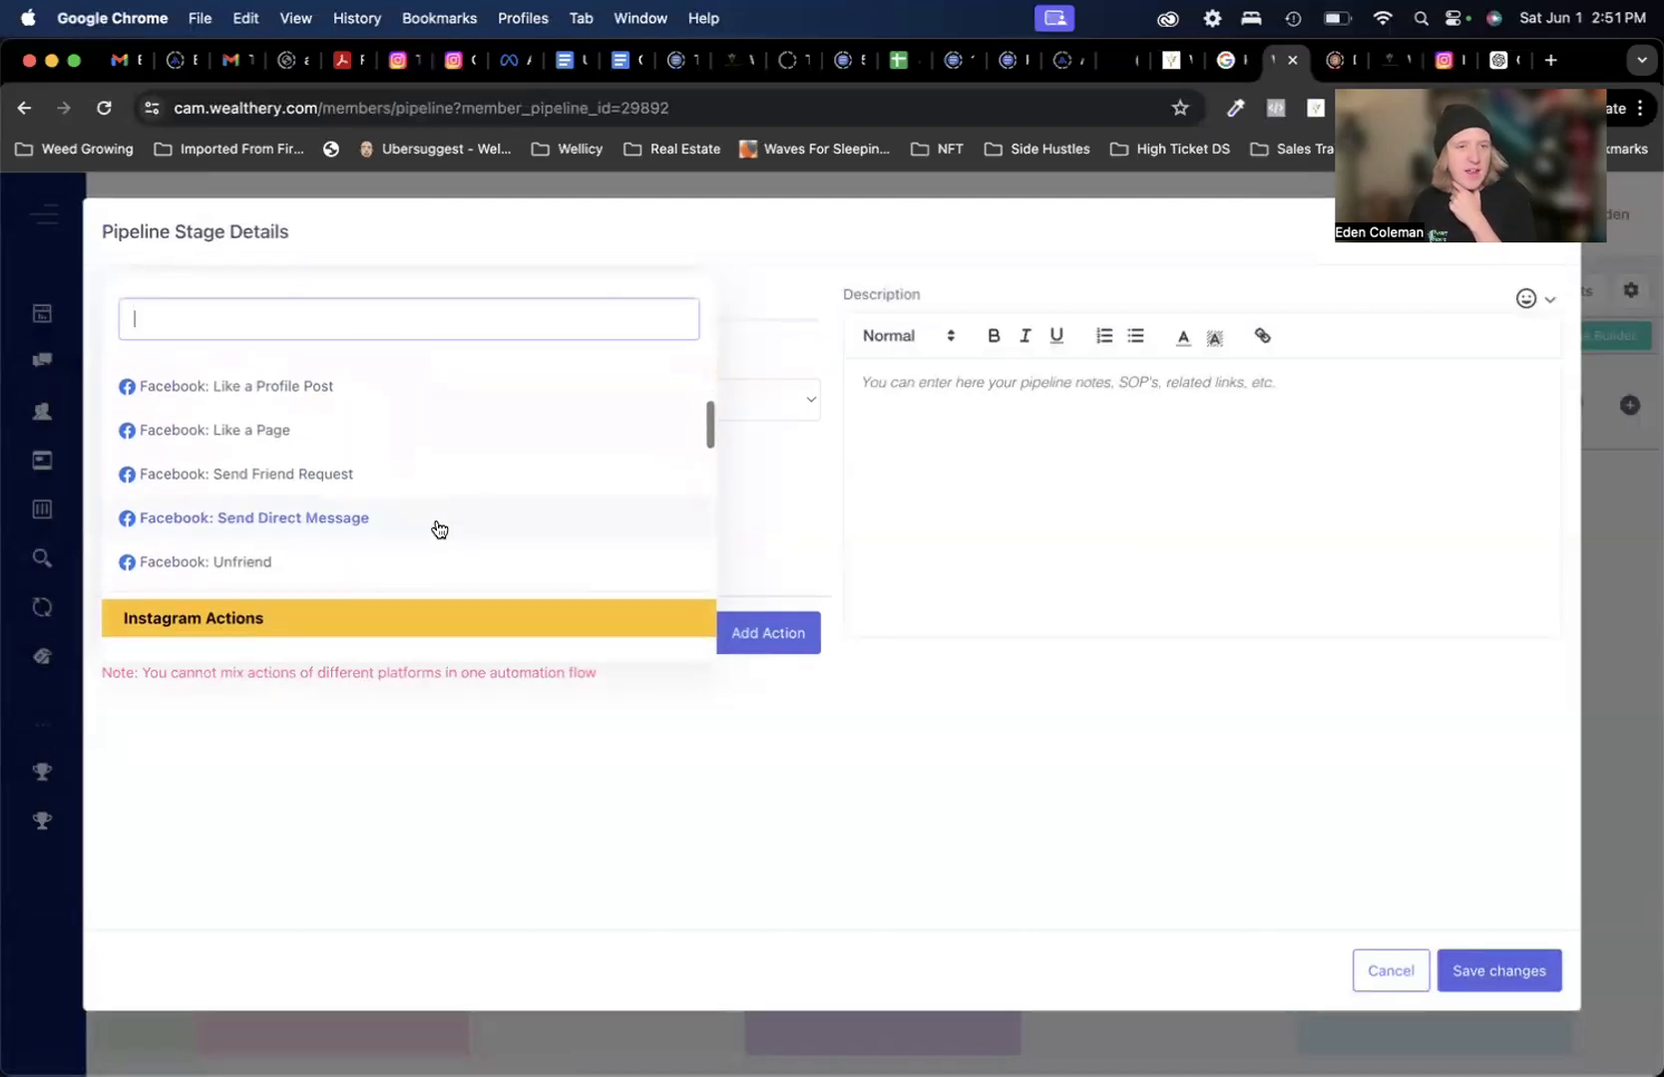
left_click(397, 560)
left_click(746, 639)
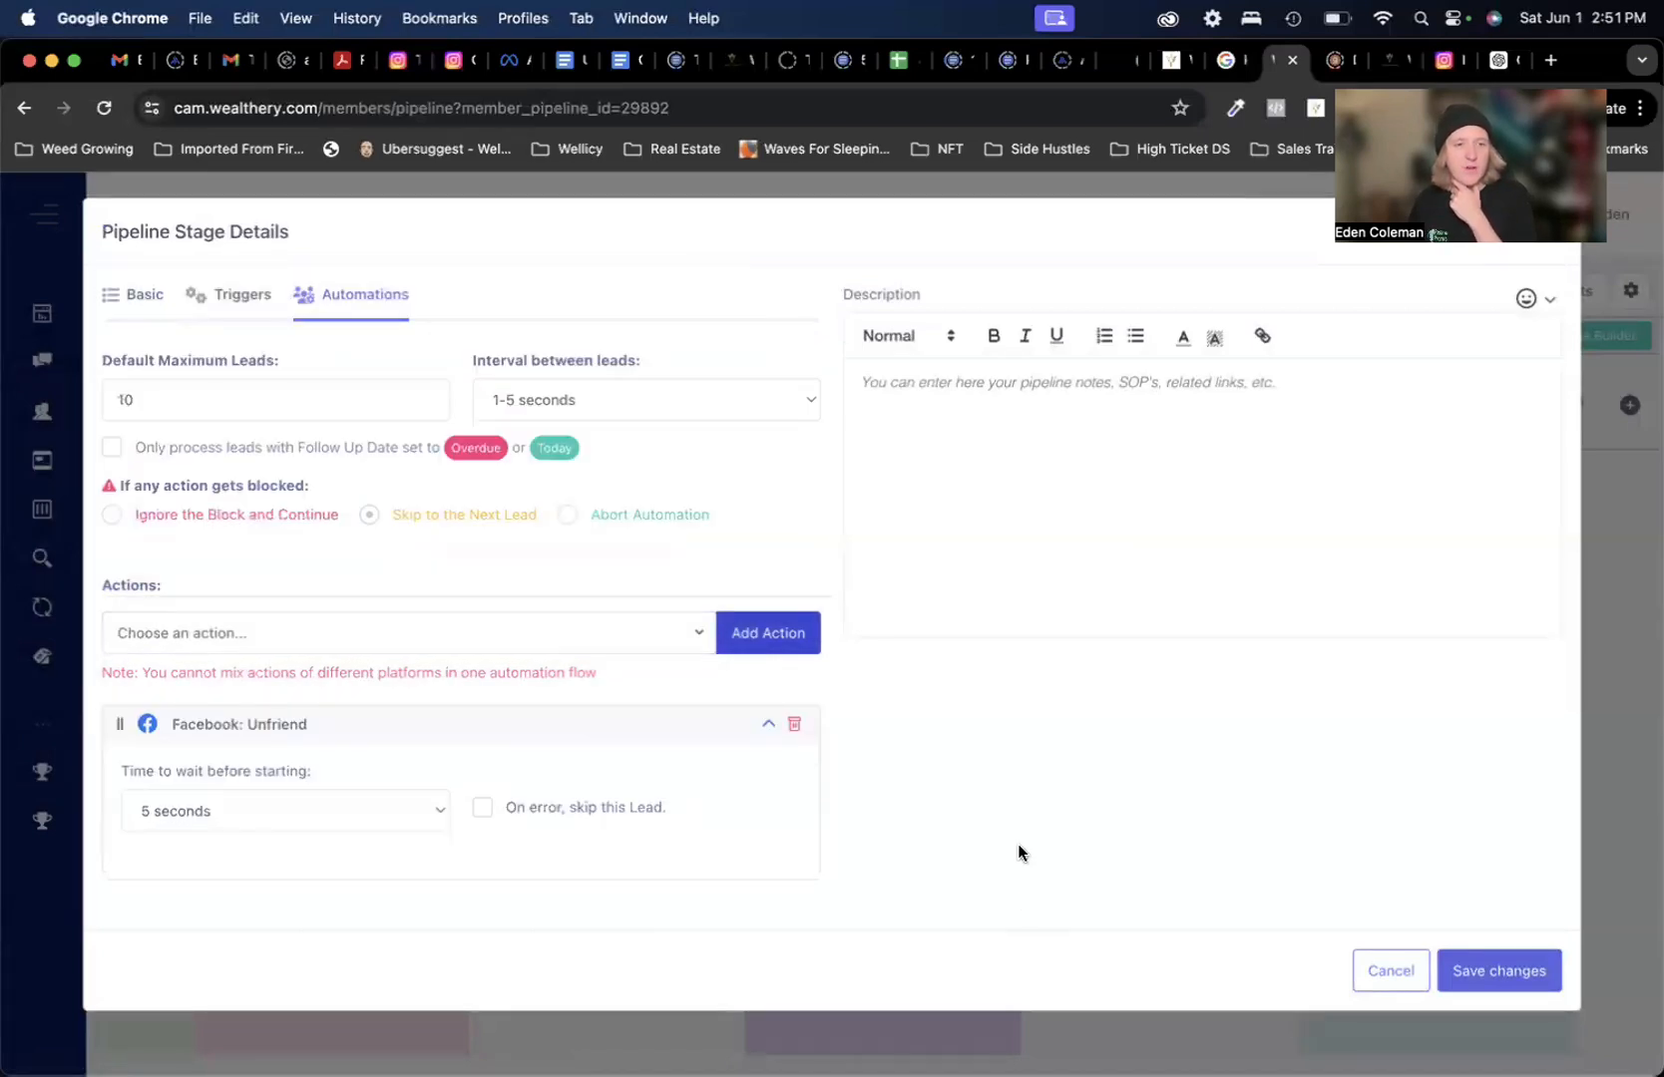
left_click(1496, 970)
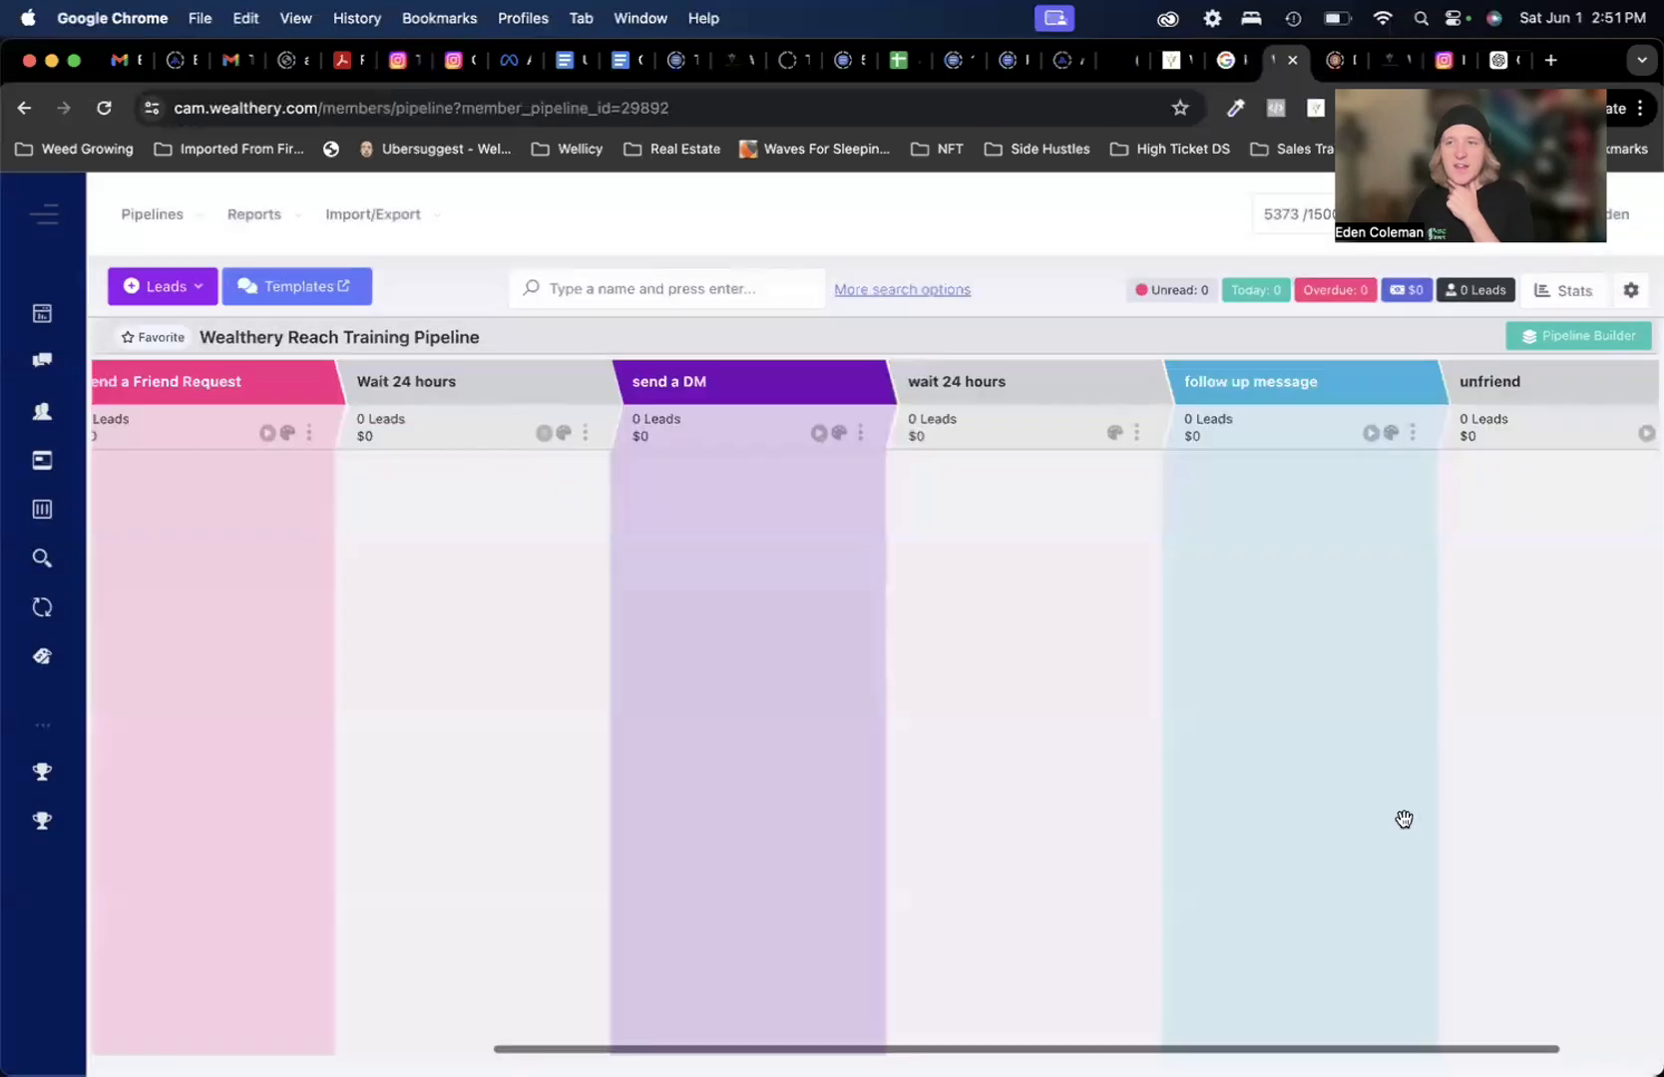
- Set the destination of the follow up message stage's move-lead action to the unfriend stage and save the change
scroll(1276, 479, "right", 2)
left_click(1270, 432)
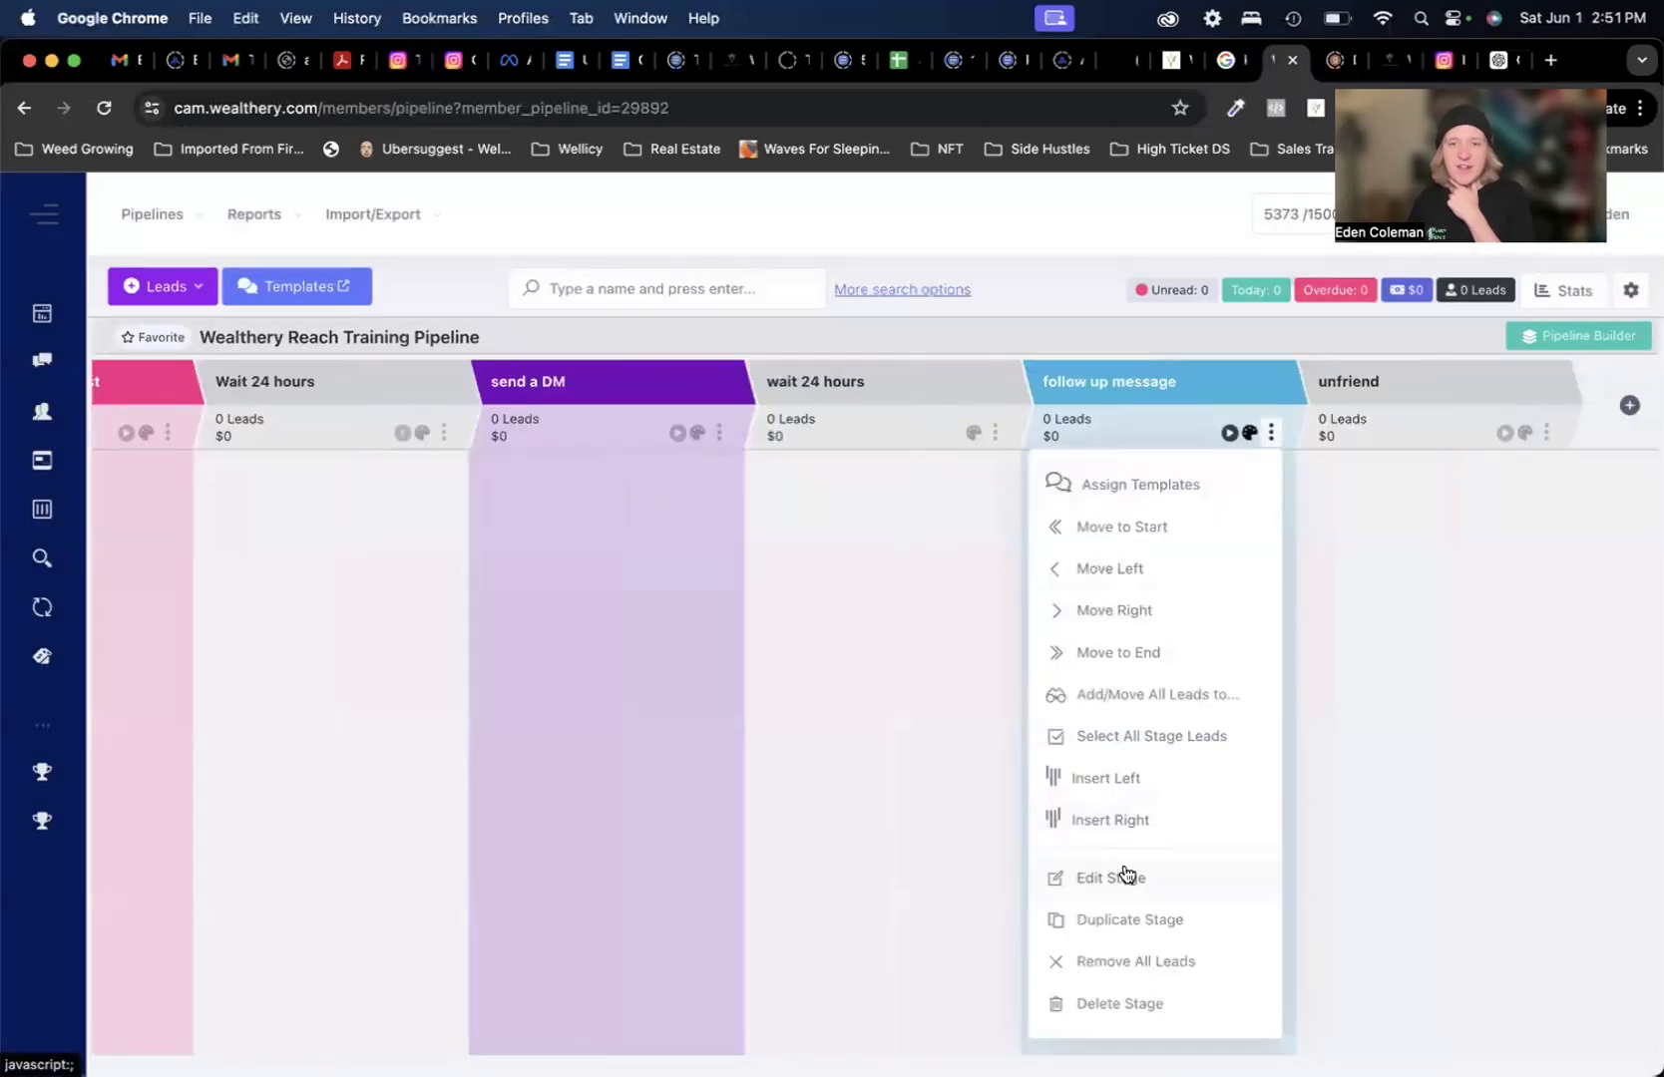
left_click(1130, 870)
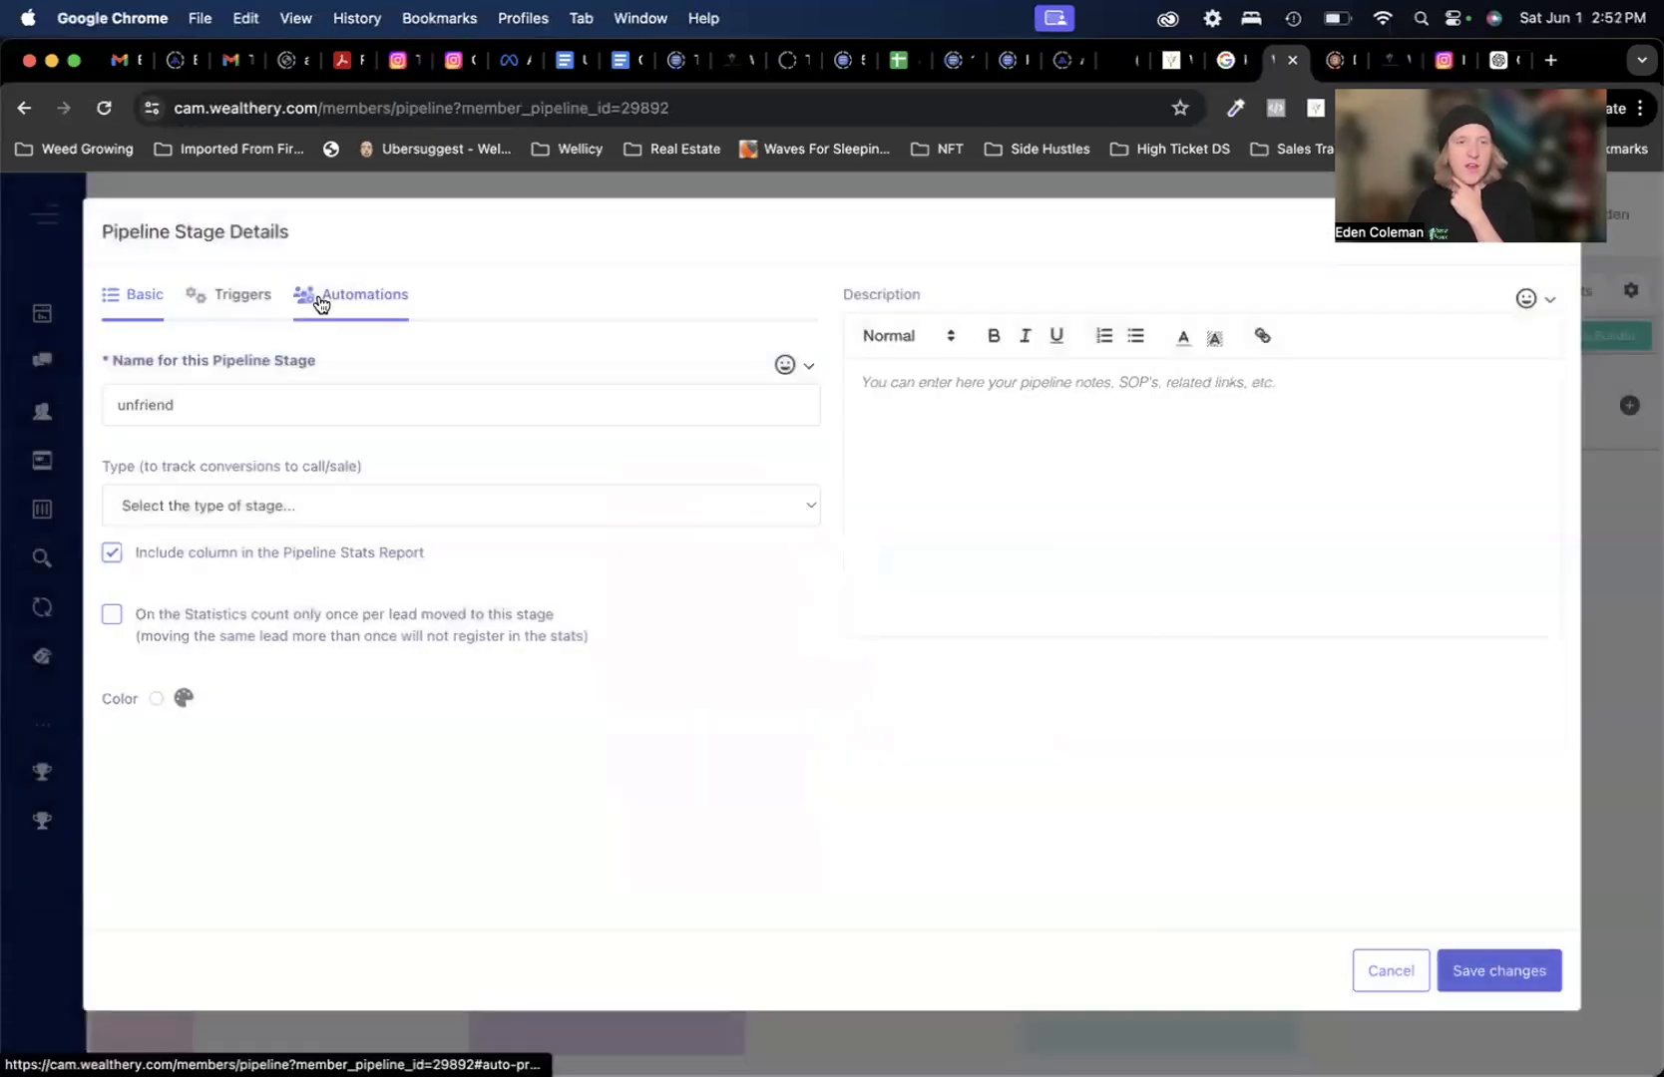
left_click(317, 296)
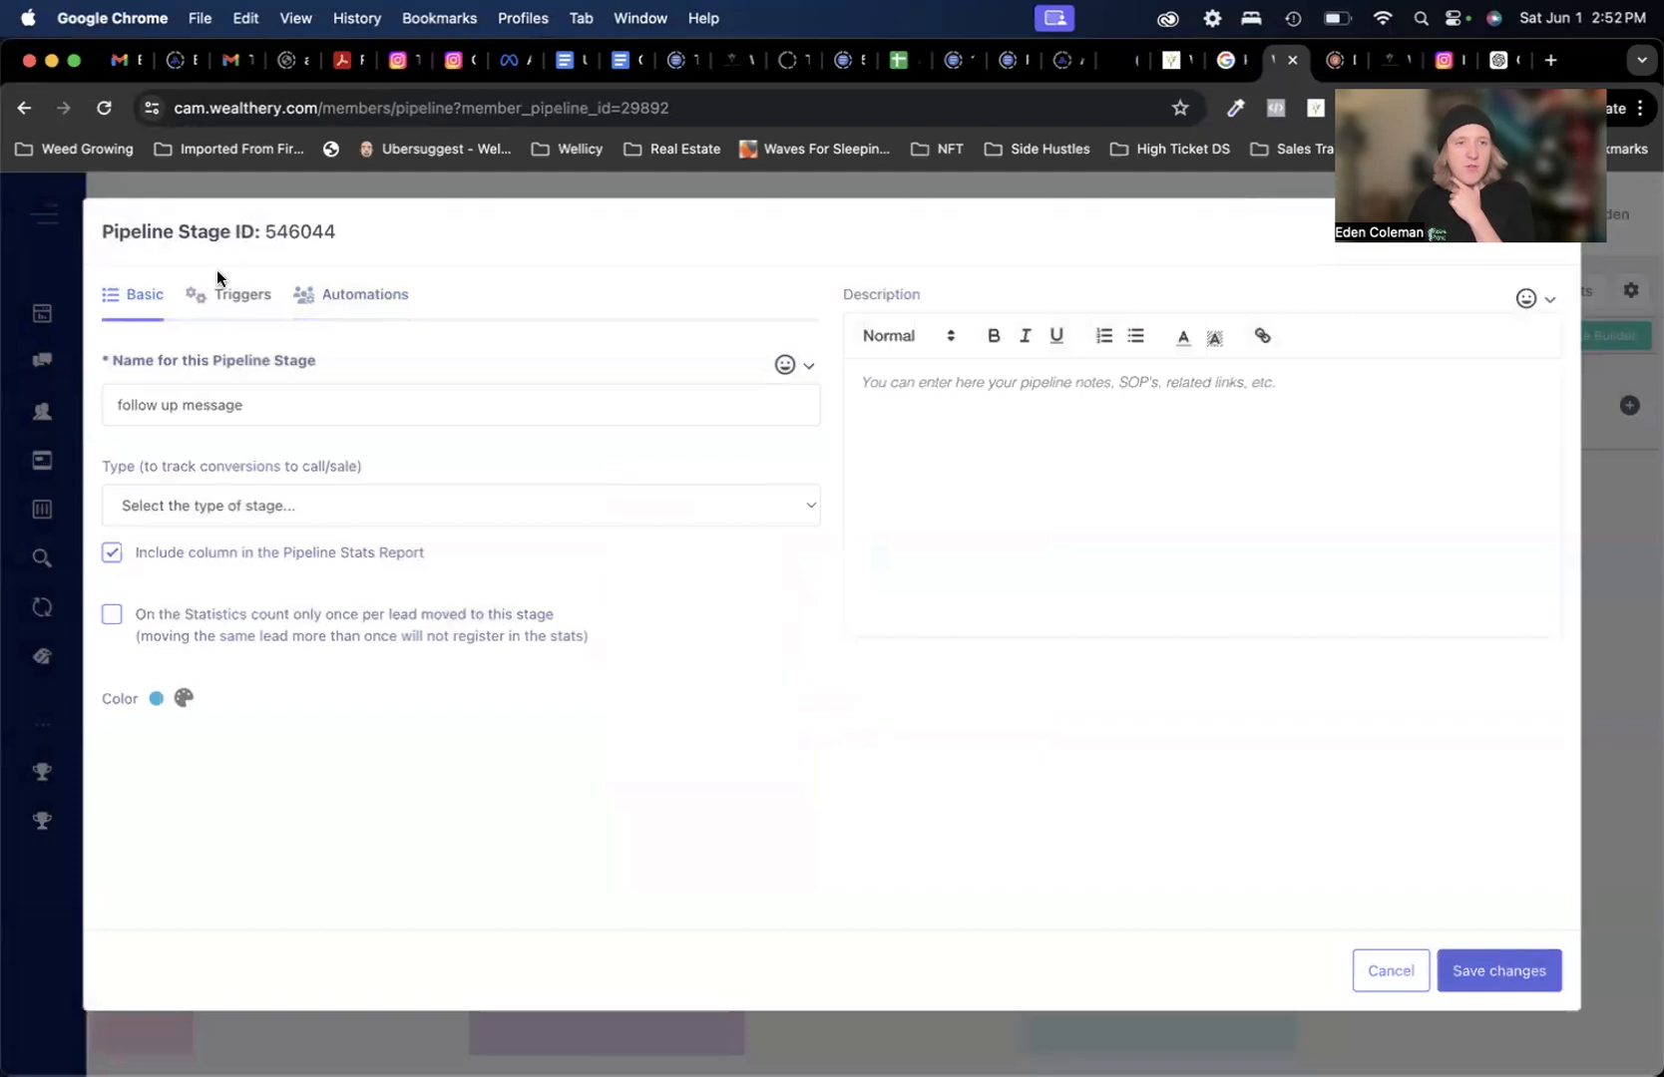
left_click(339, 295)
left_click(764, 773)
left_click(593, 846)
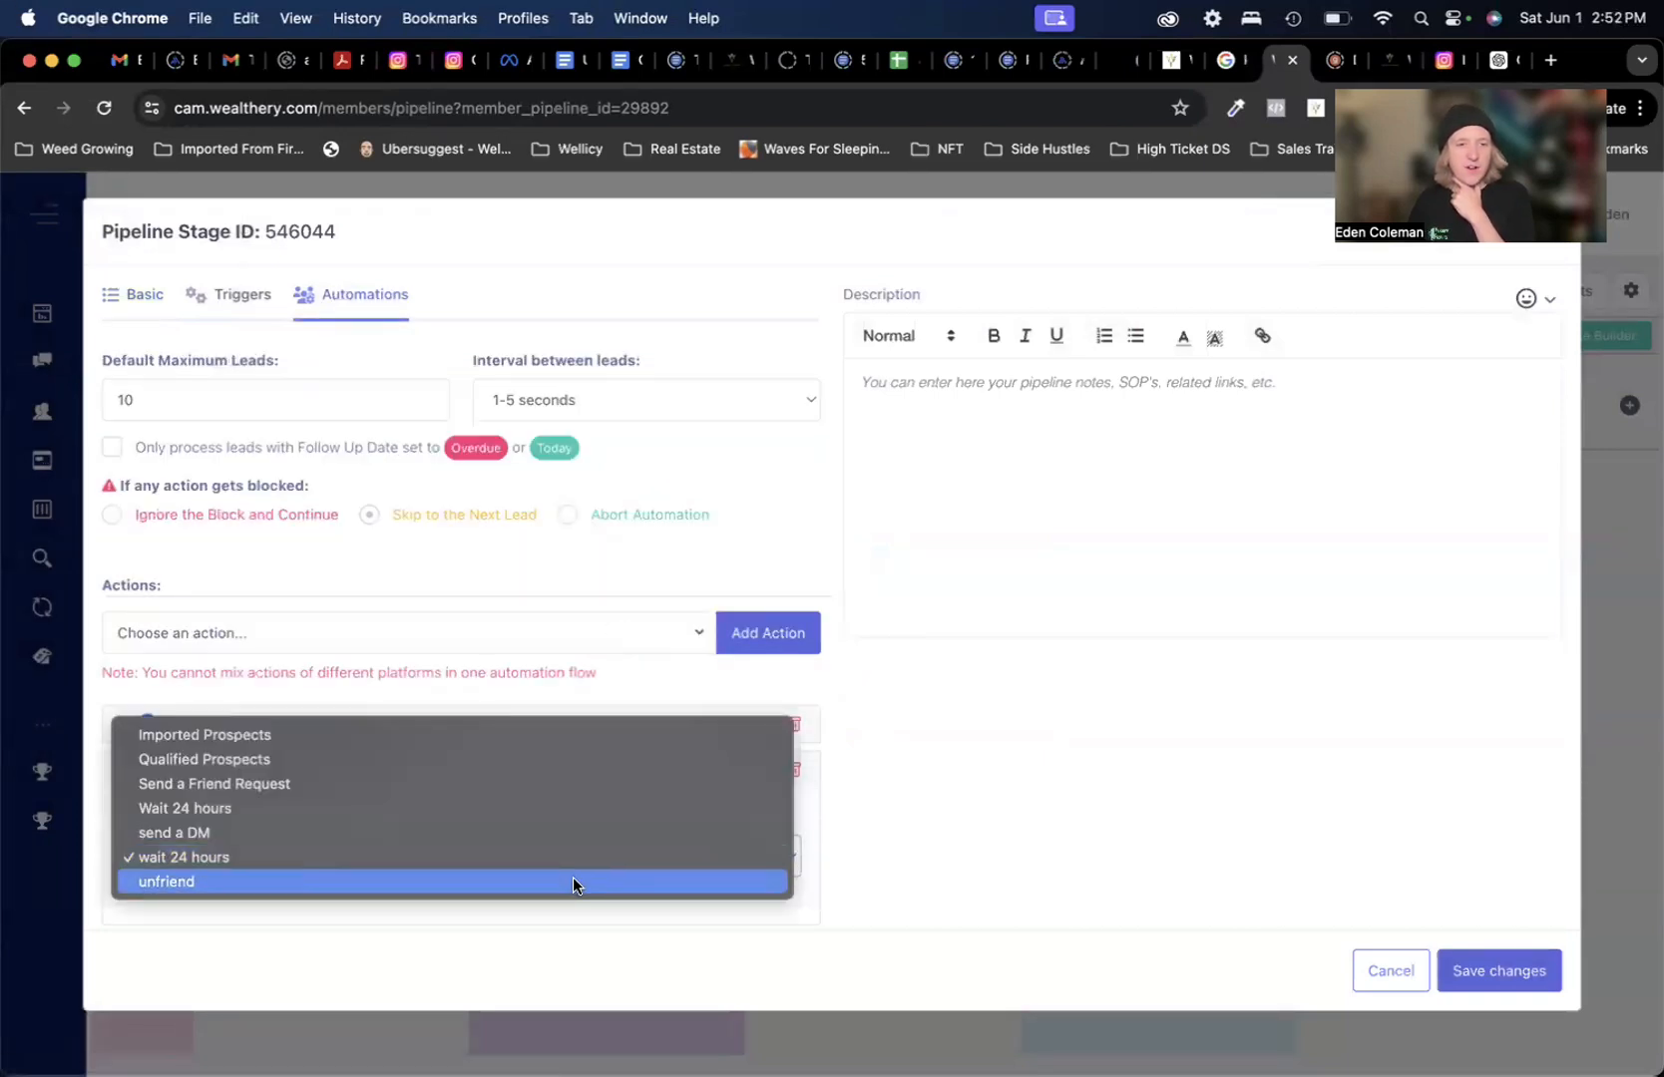
left_click(571, 882)
left_click(1475, 973)
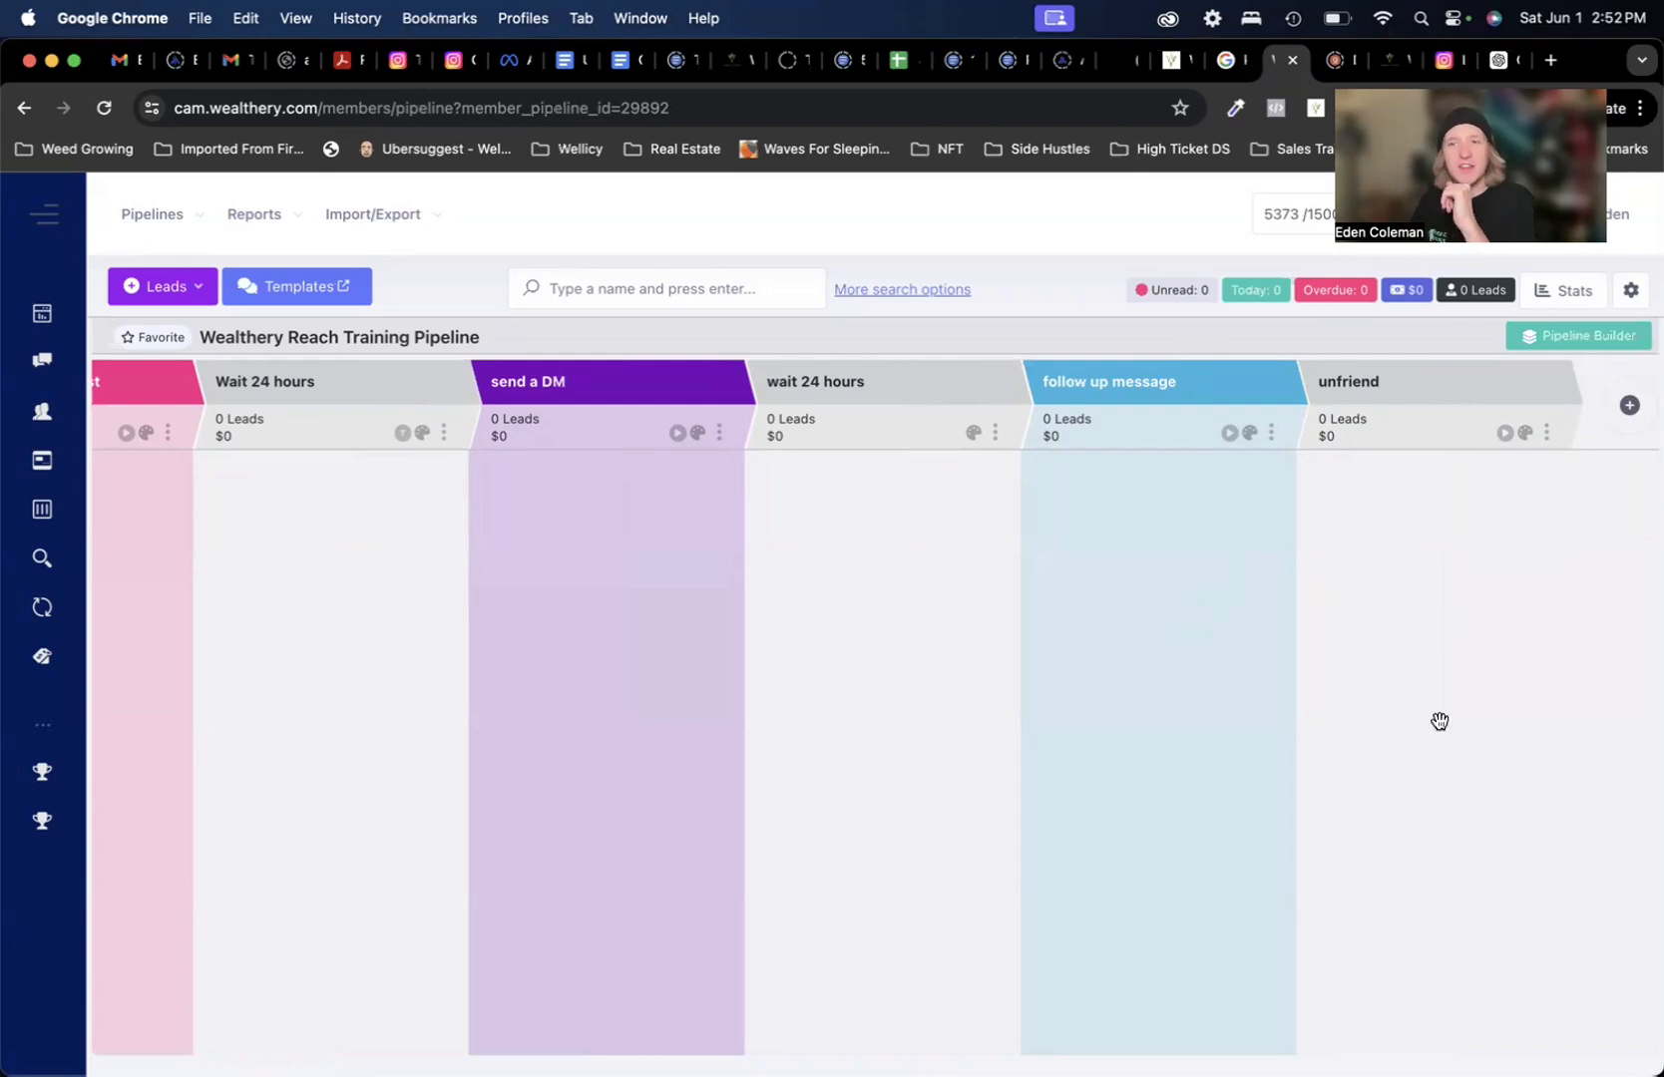
- Examine the unfriend stage's automation and review the order of all pipeline stages from Imported Prospects to unfriend
left_click(1504, 432)
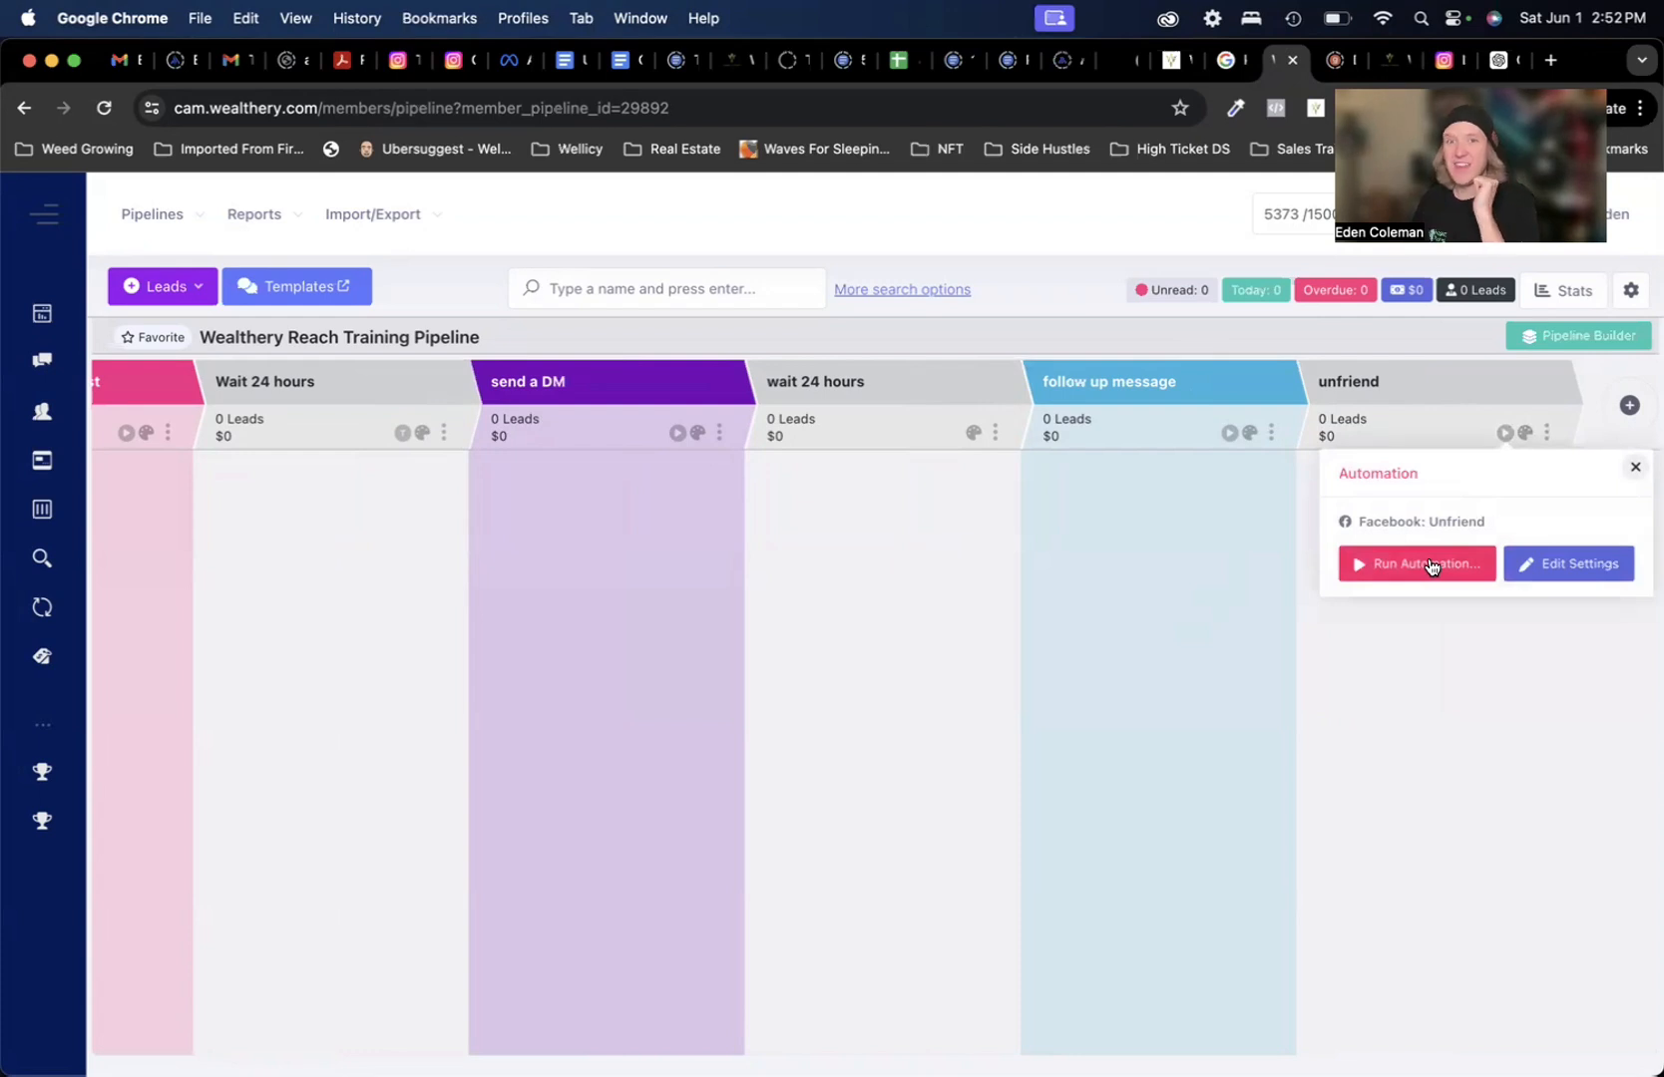
scroll(957, 672, "left", 5)
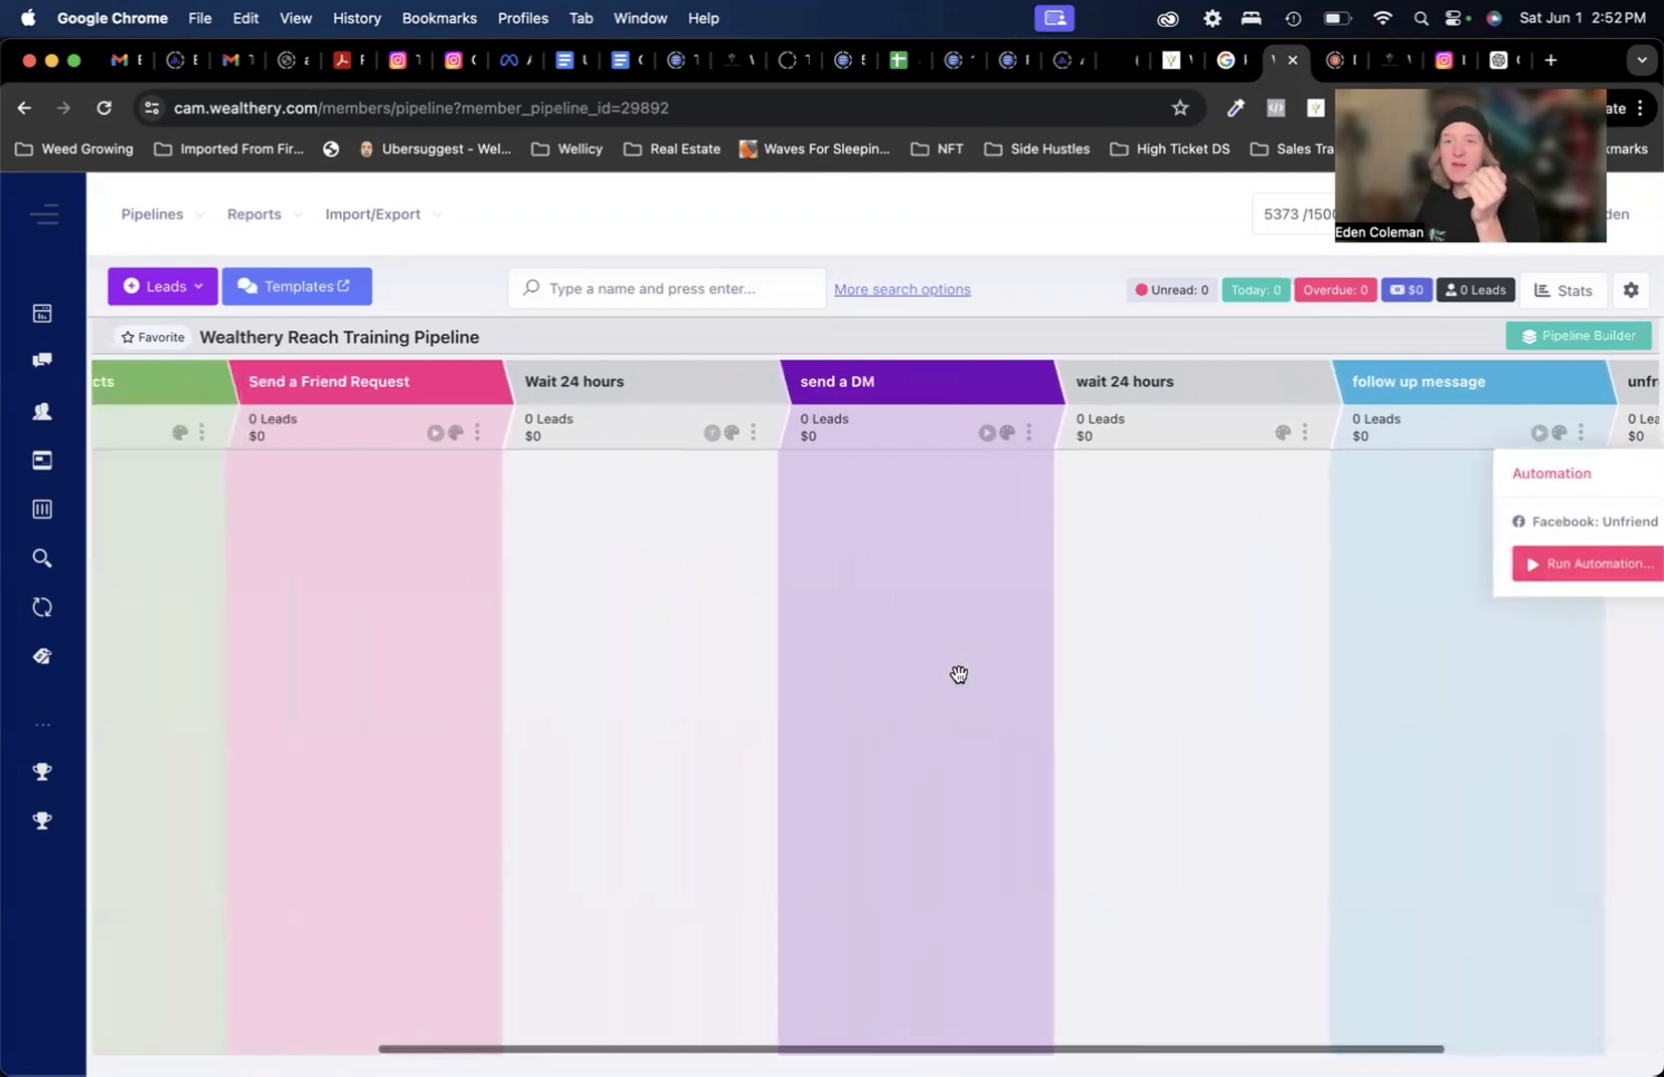
scroll(958, 675, "left", 5)
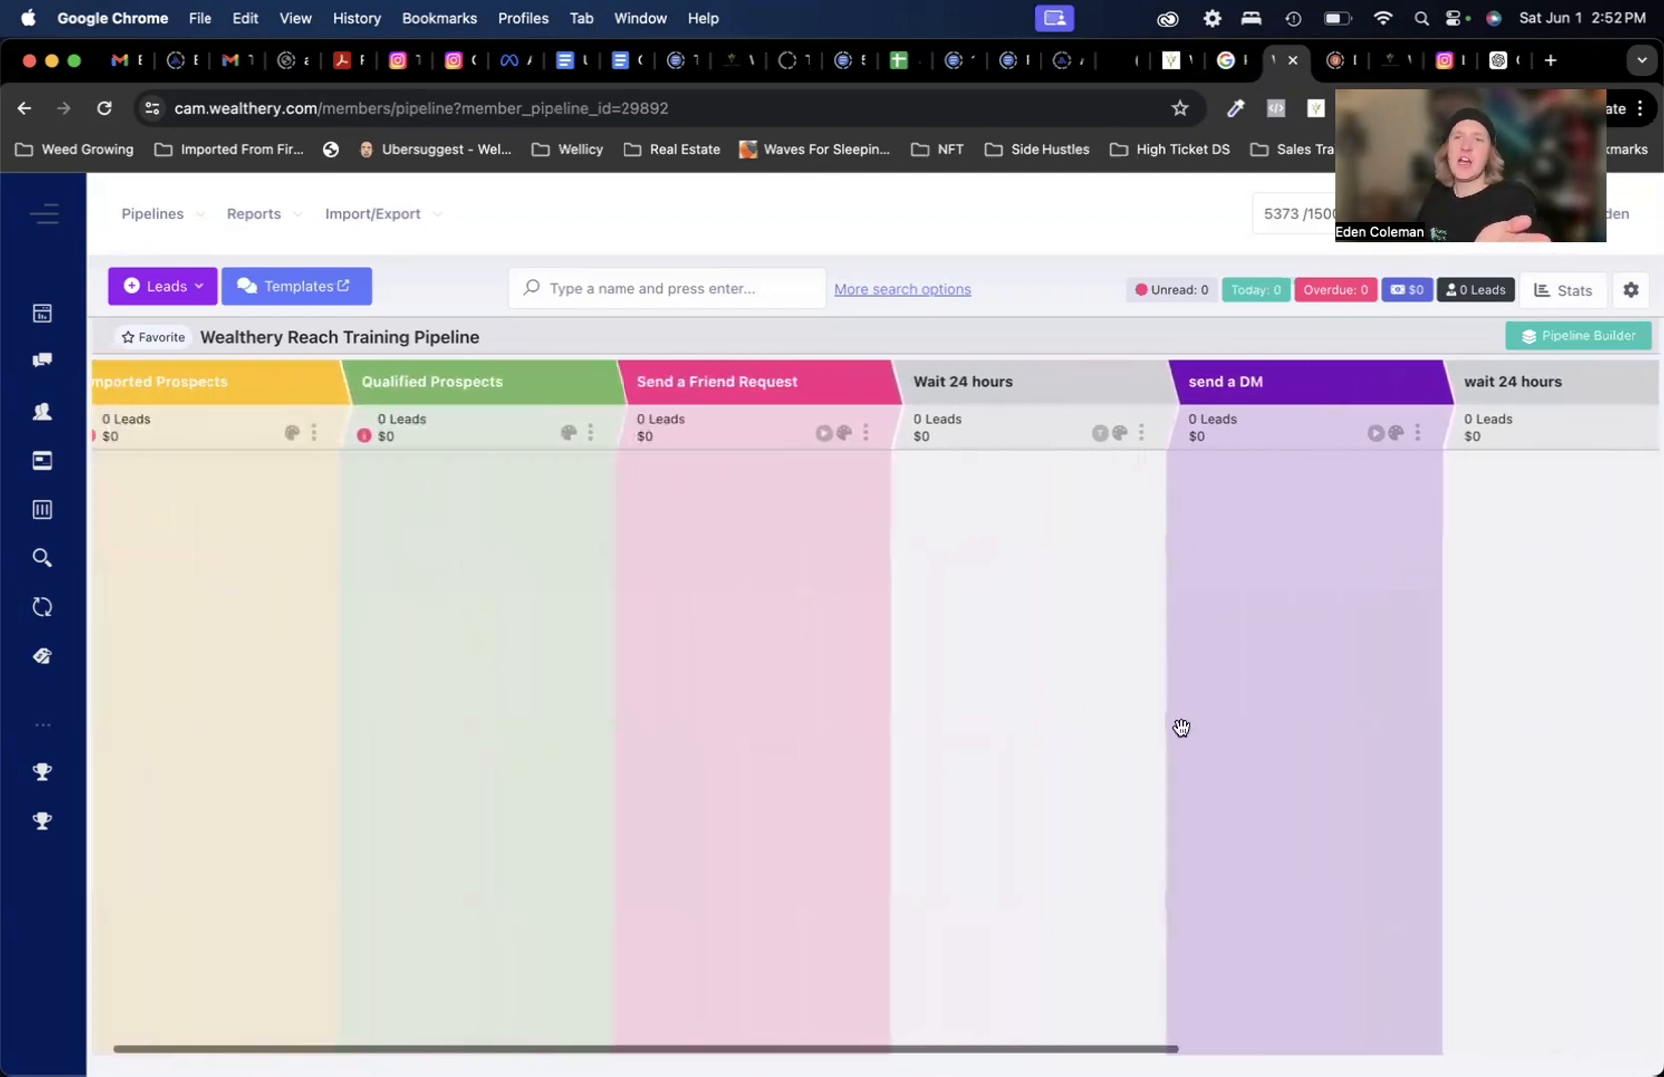
scroll(1181, 728, "left", 1)
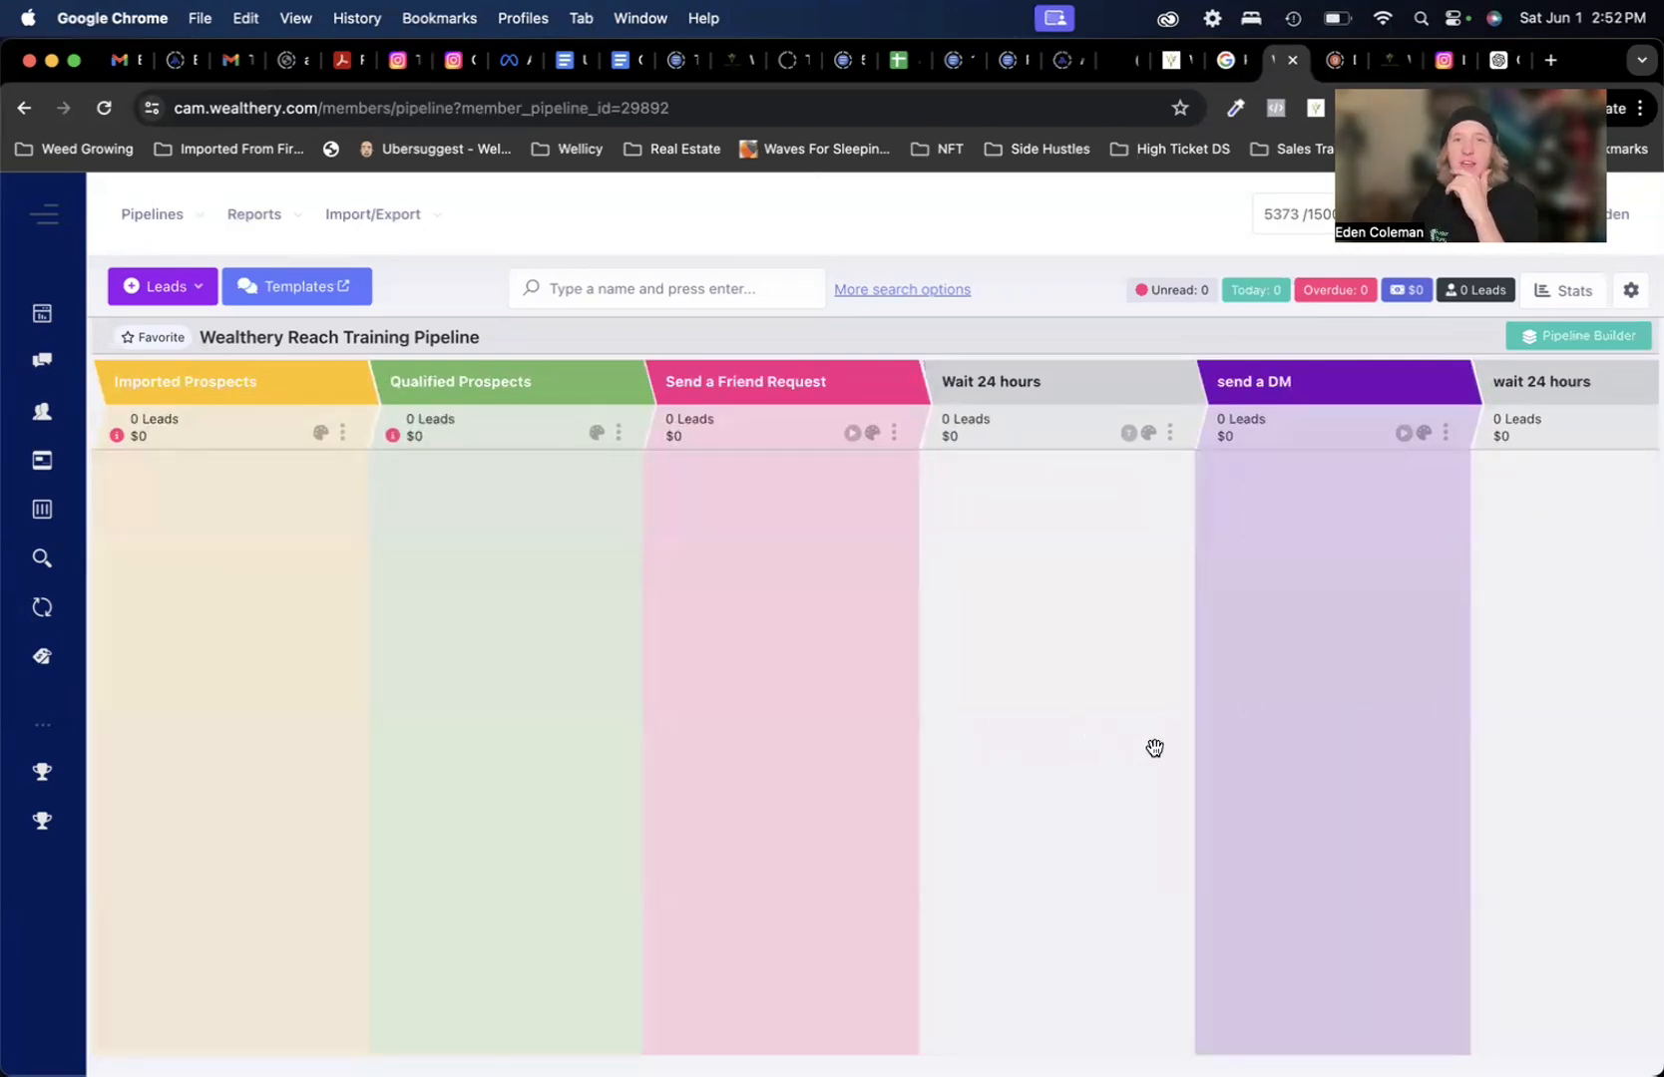
scroll(1154, 748, "right", 6)
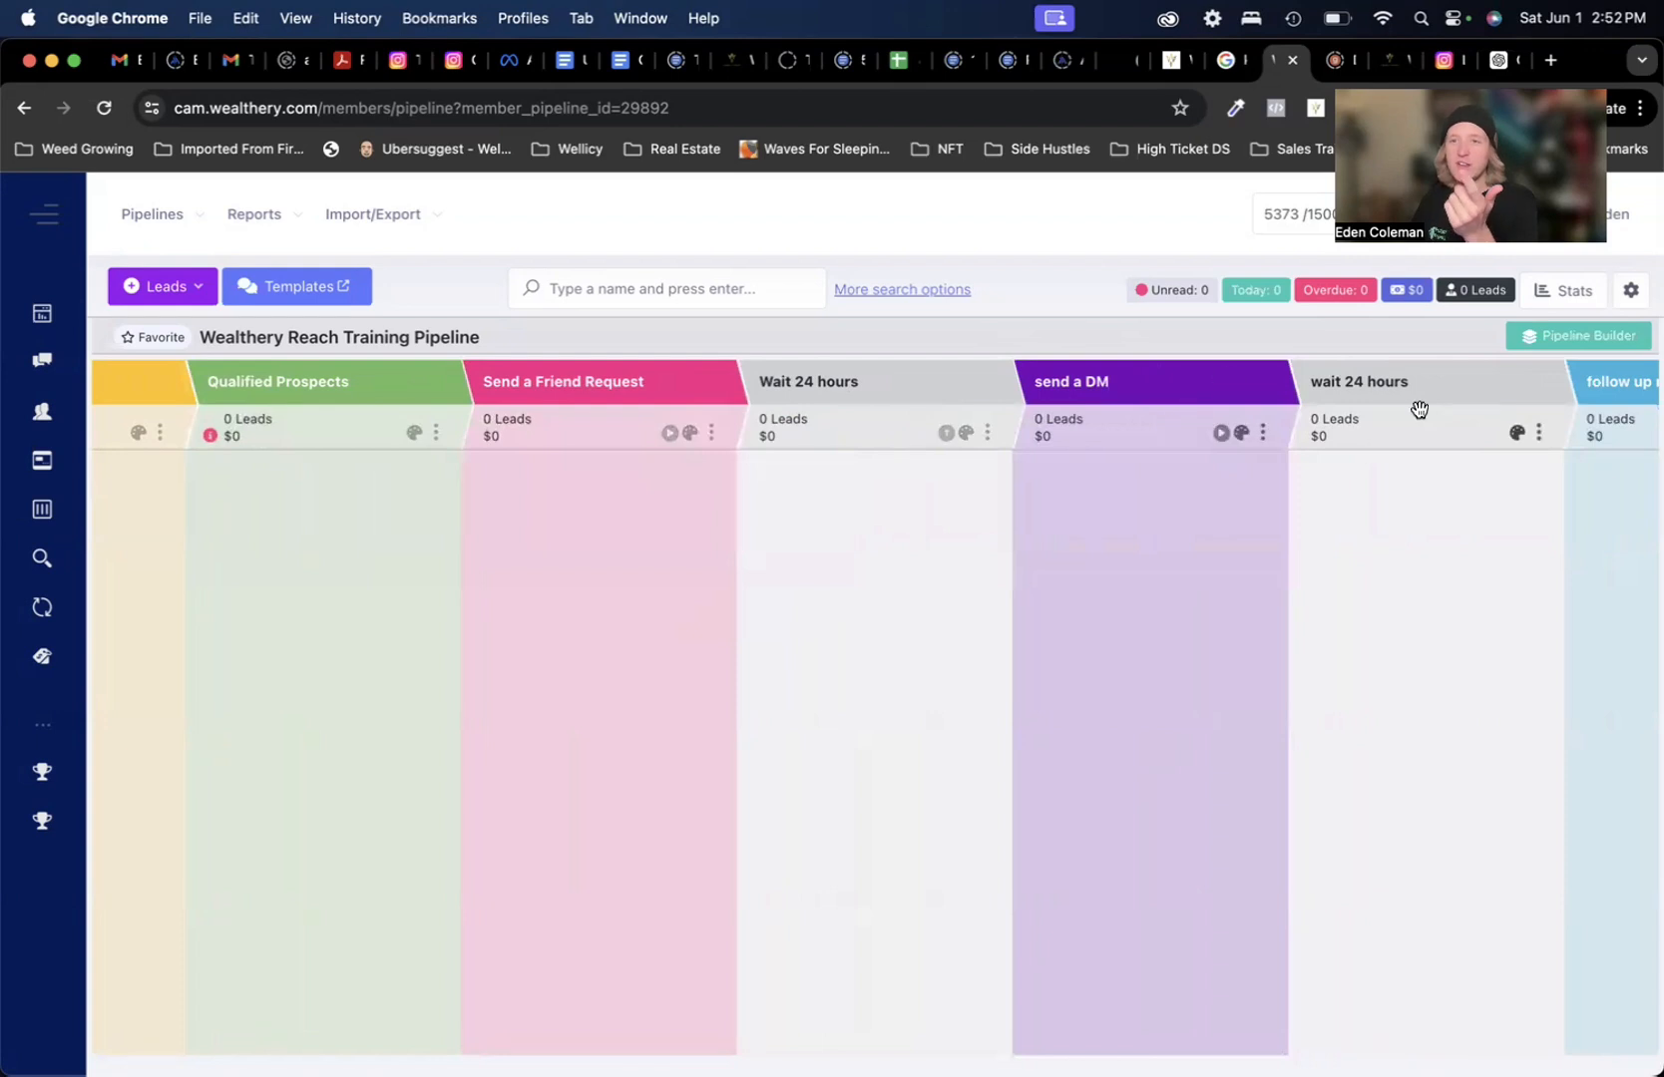
scroll(1103, 672, "right", 10)
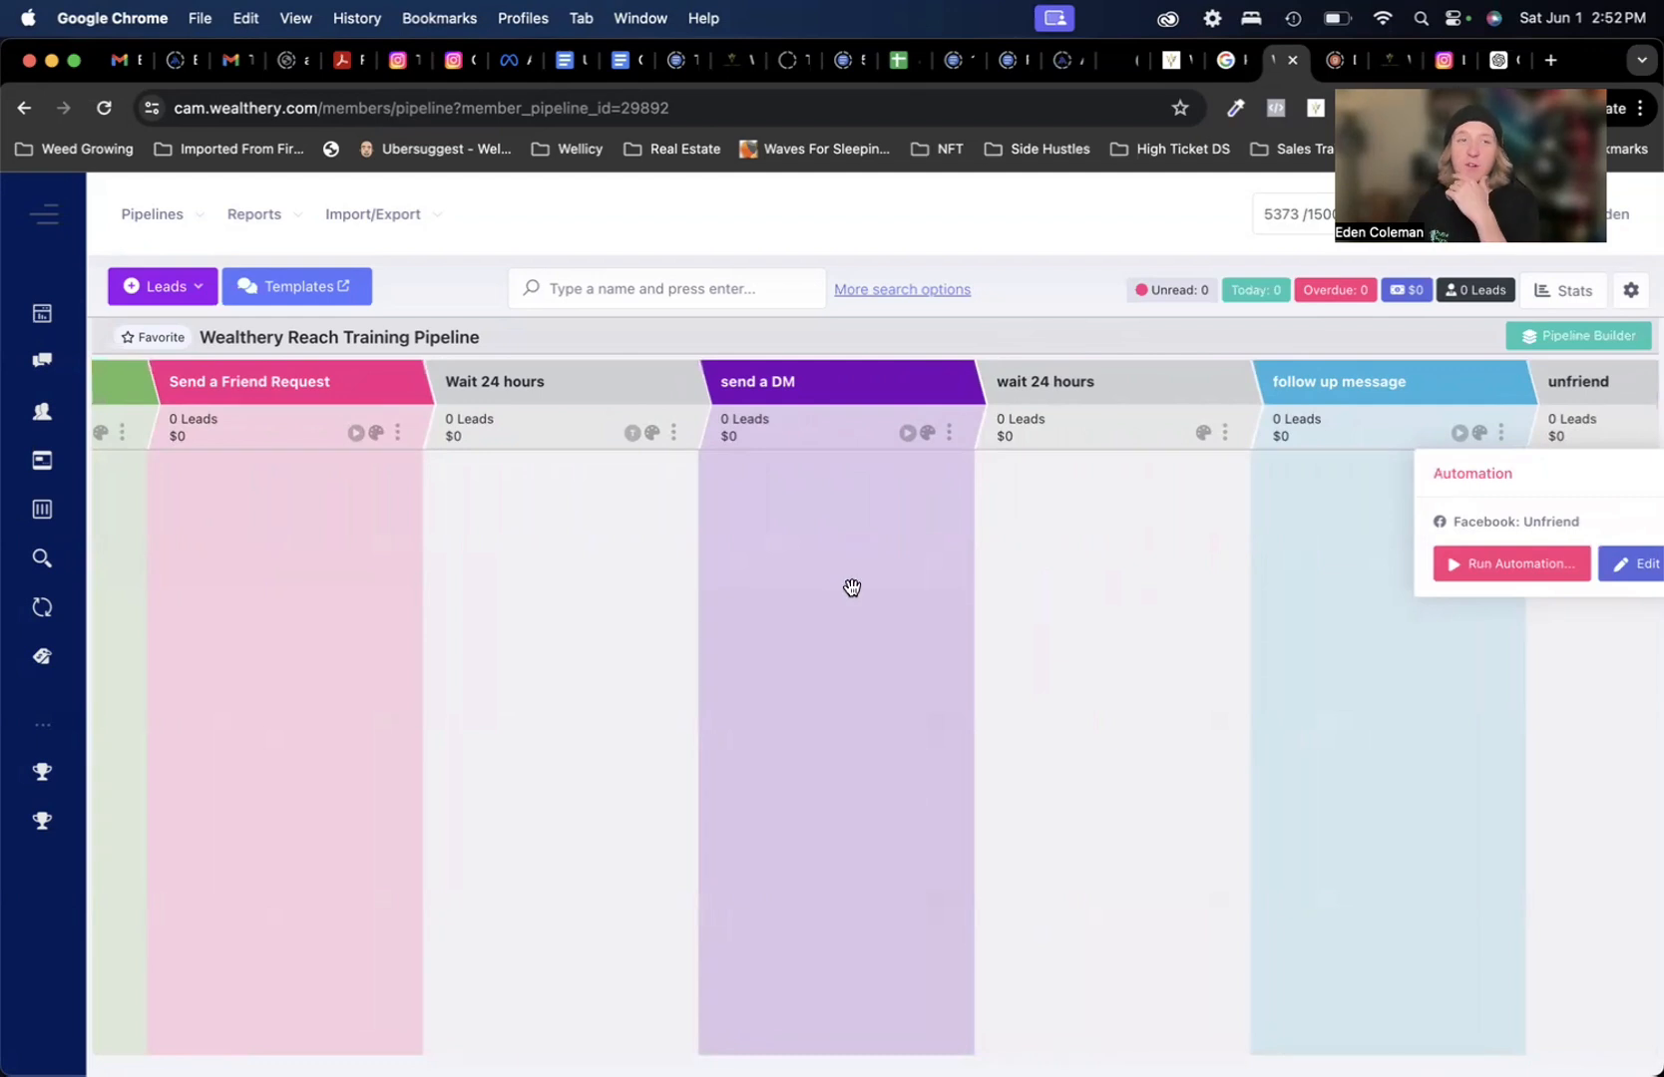
scroll(850, 587, "left", 10)
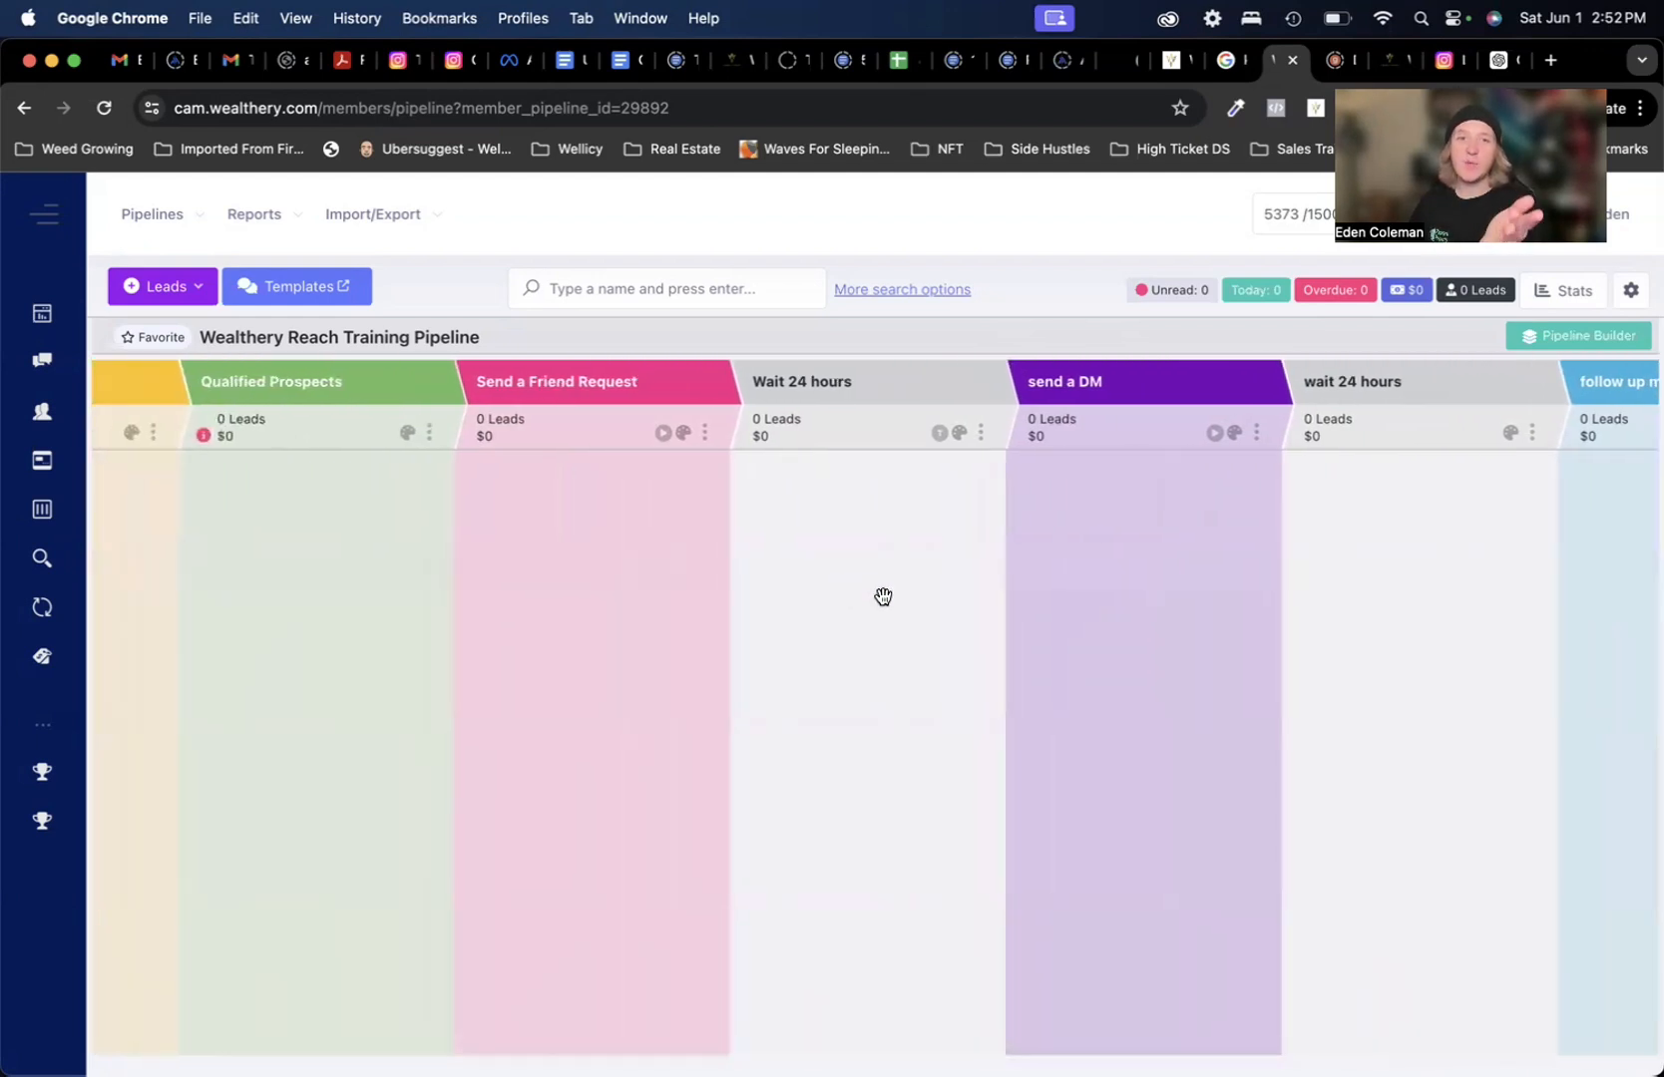
scroll(883, 596, "left", 4)
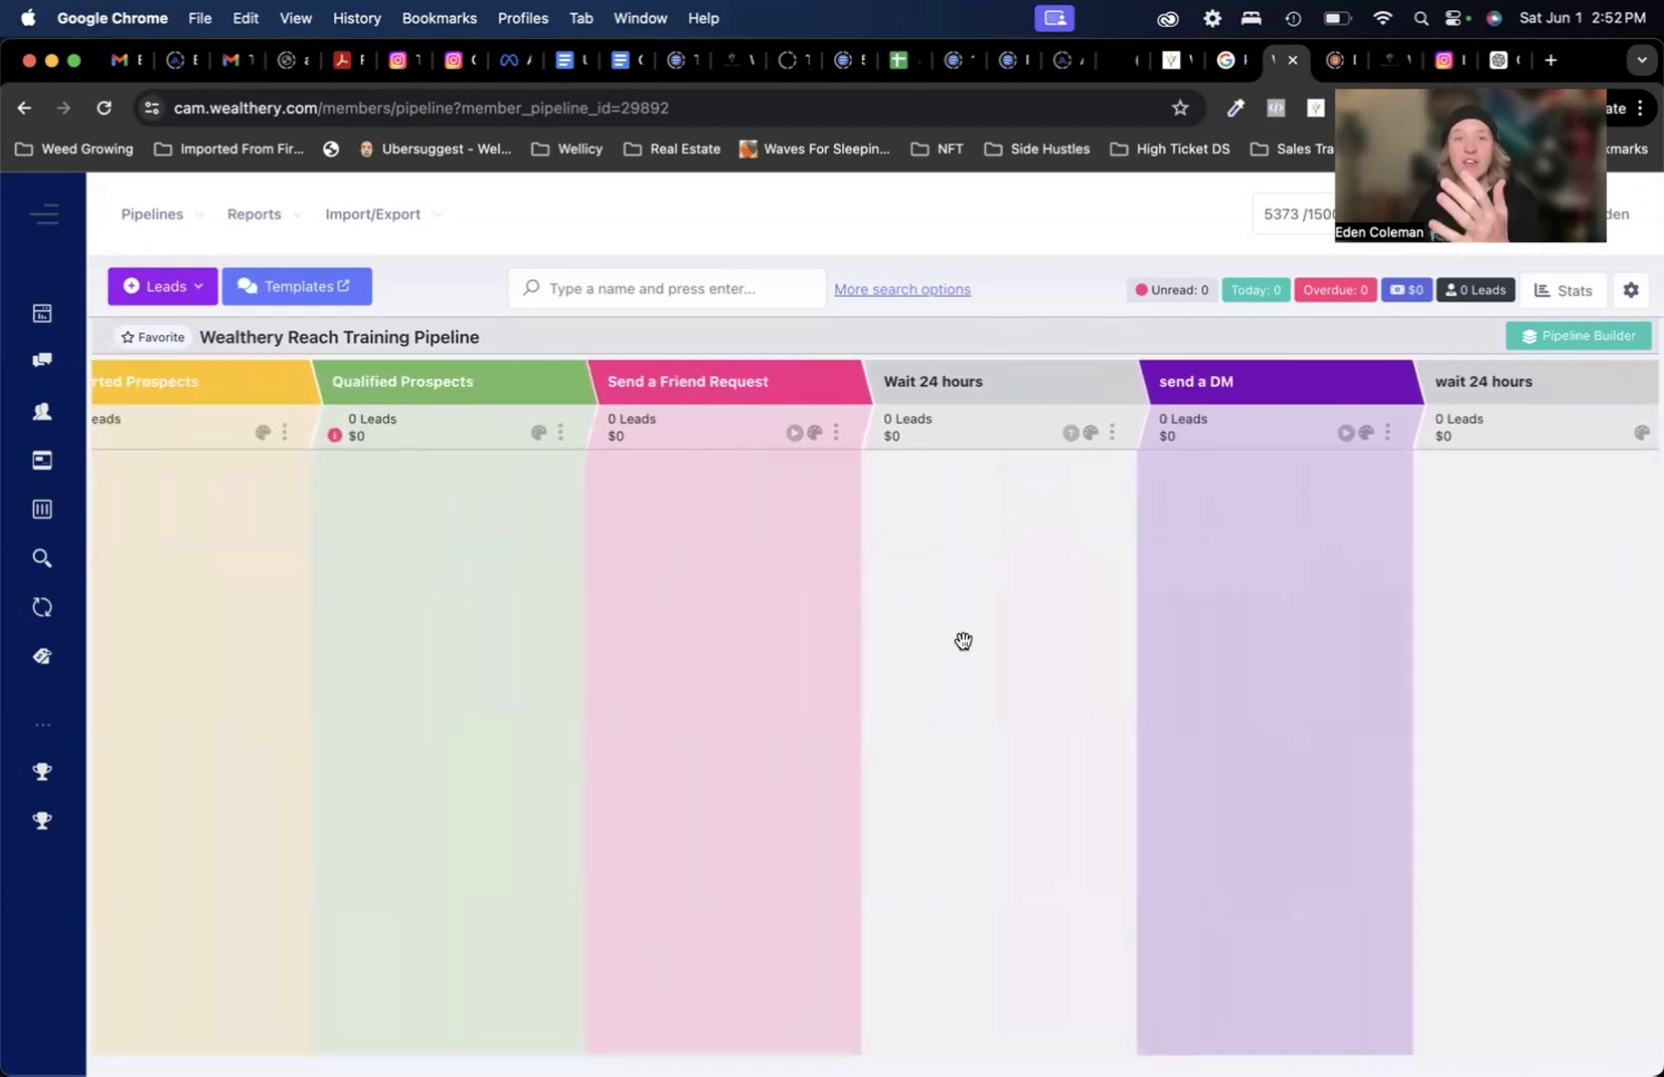
scroll(962, 638, "left", 2)
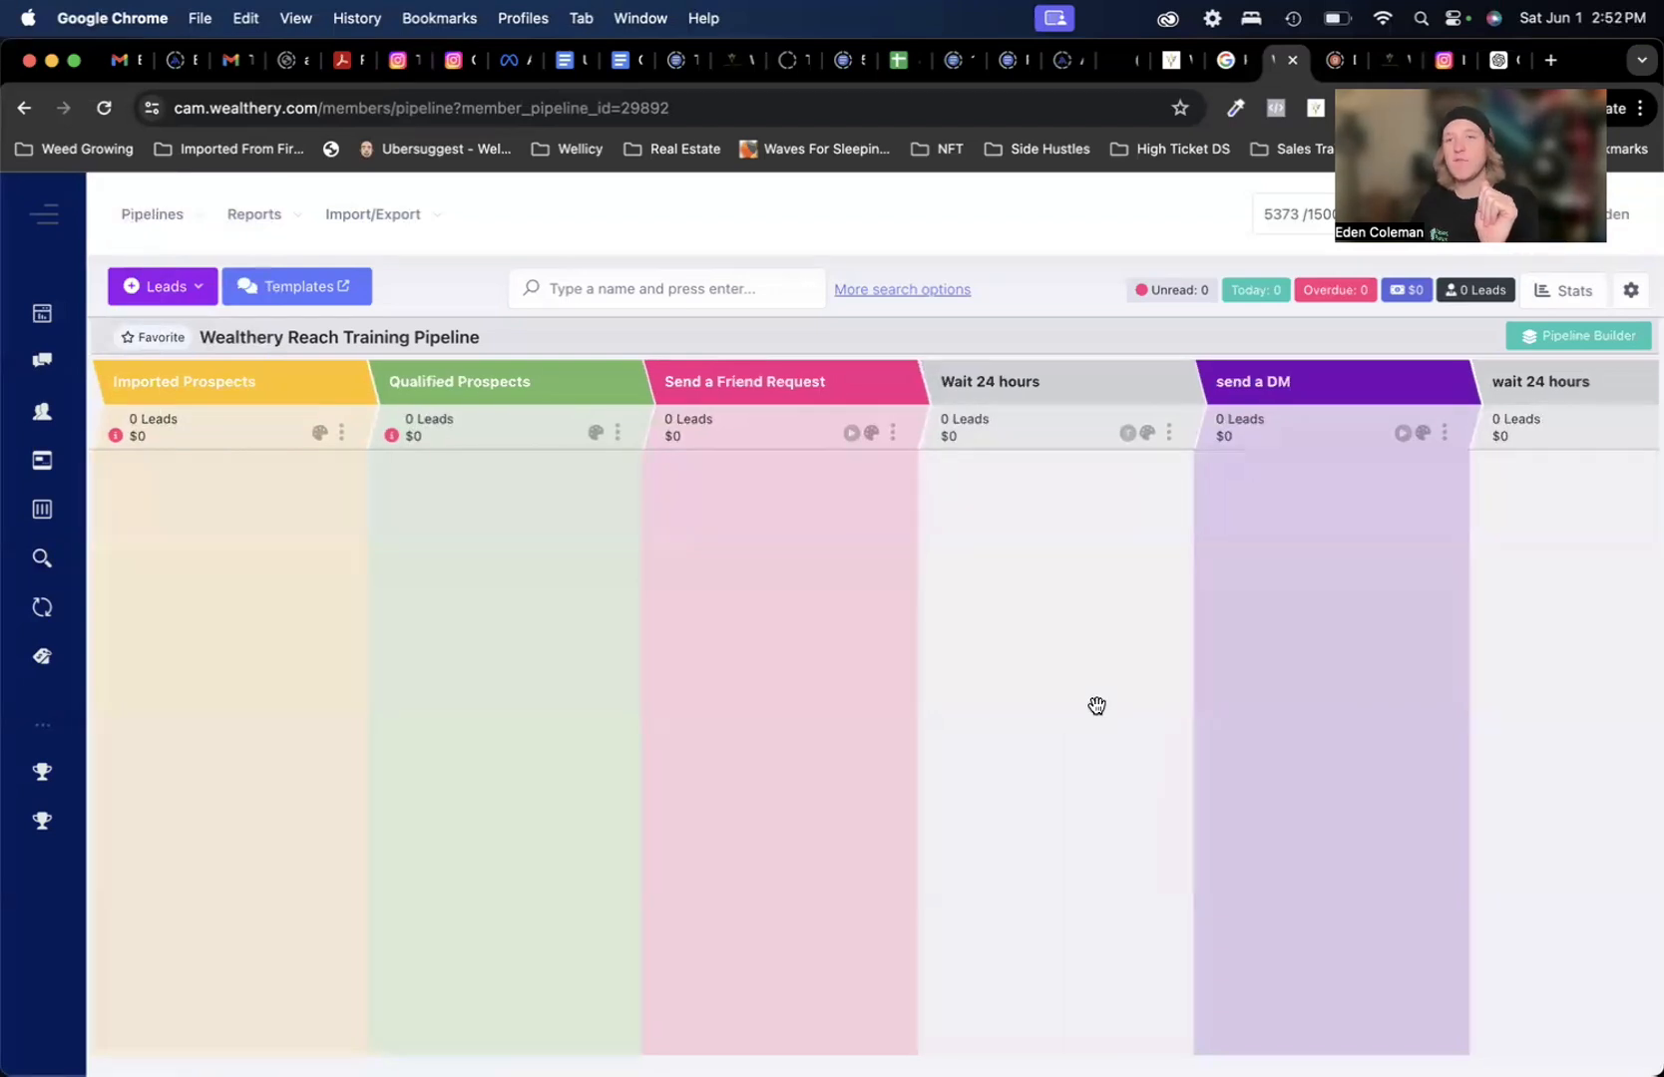
scroll(1096, 705, "right", 8)
scroll(1399, 690, "right", 3)
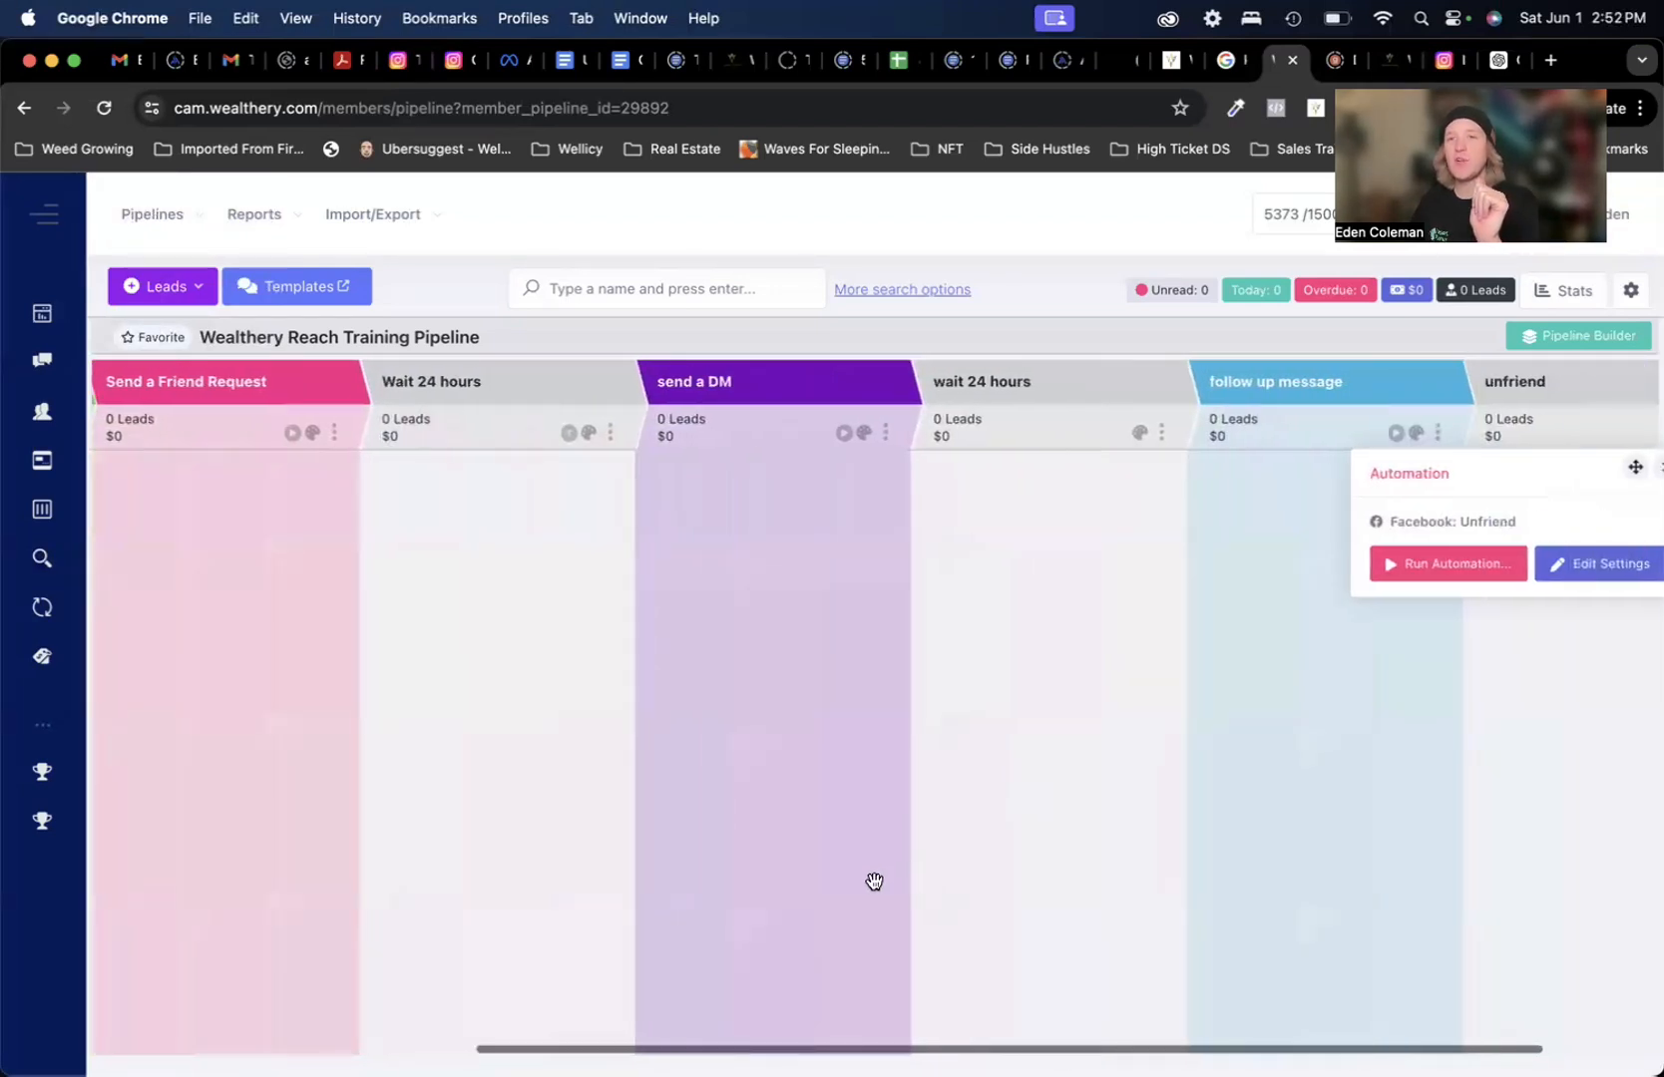
scroll(880, 815, "right", 3)
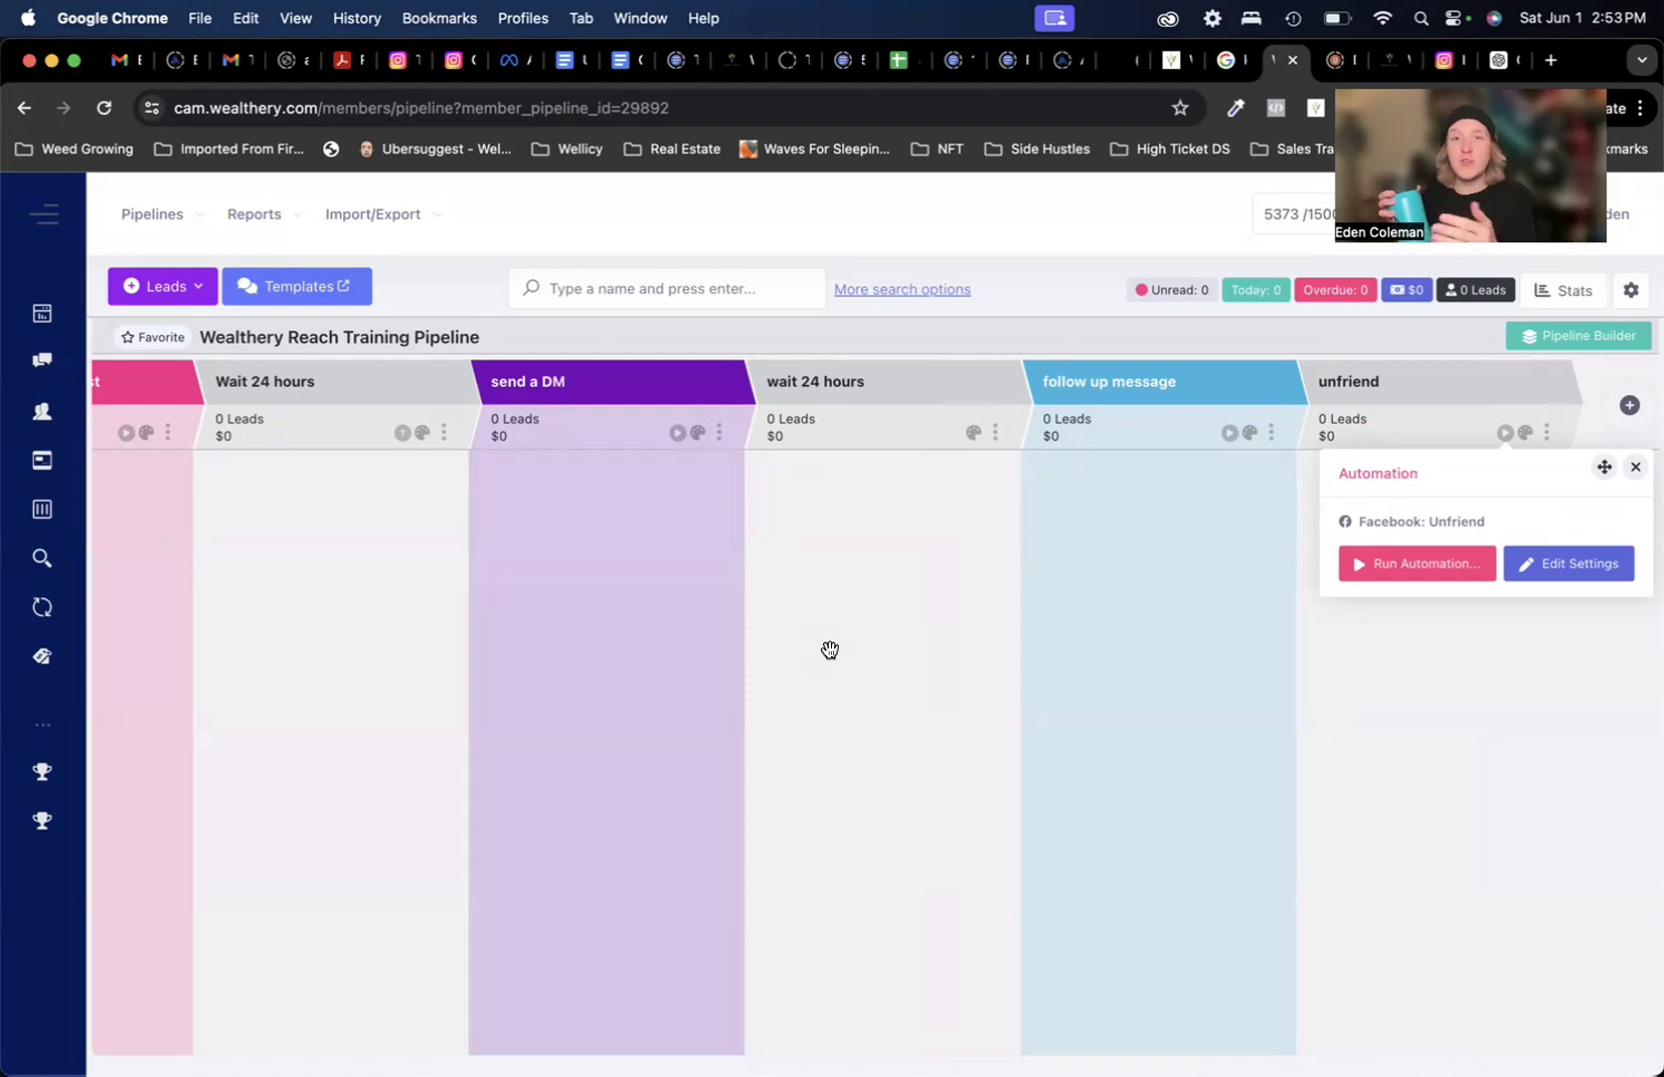
scroll(421, 620, "right", 2)
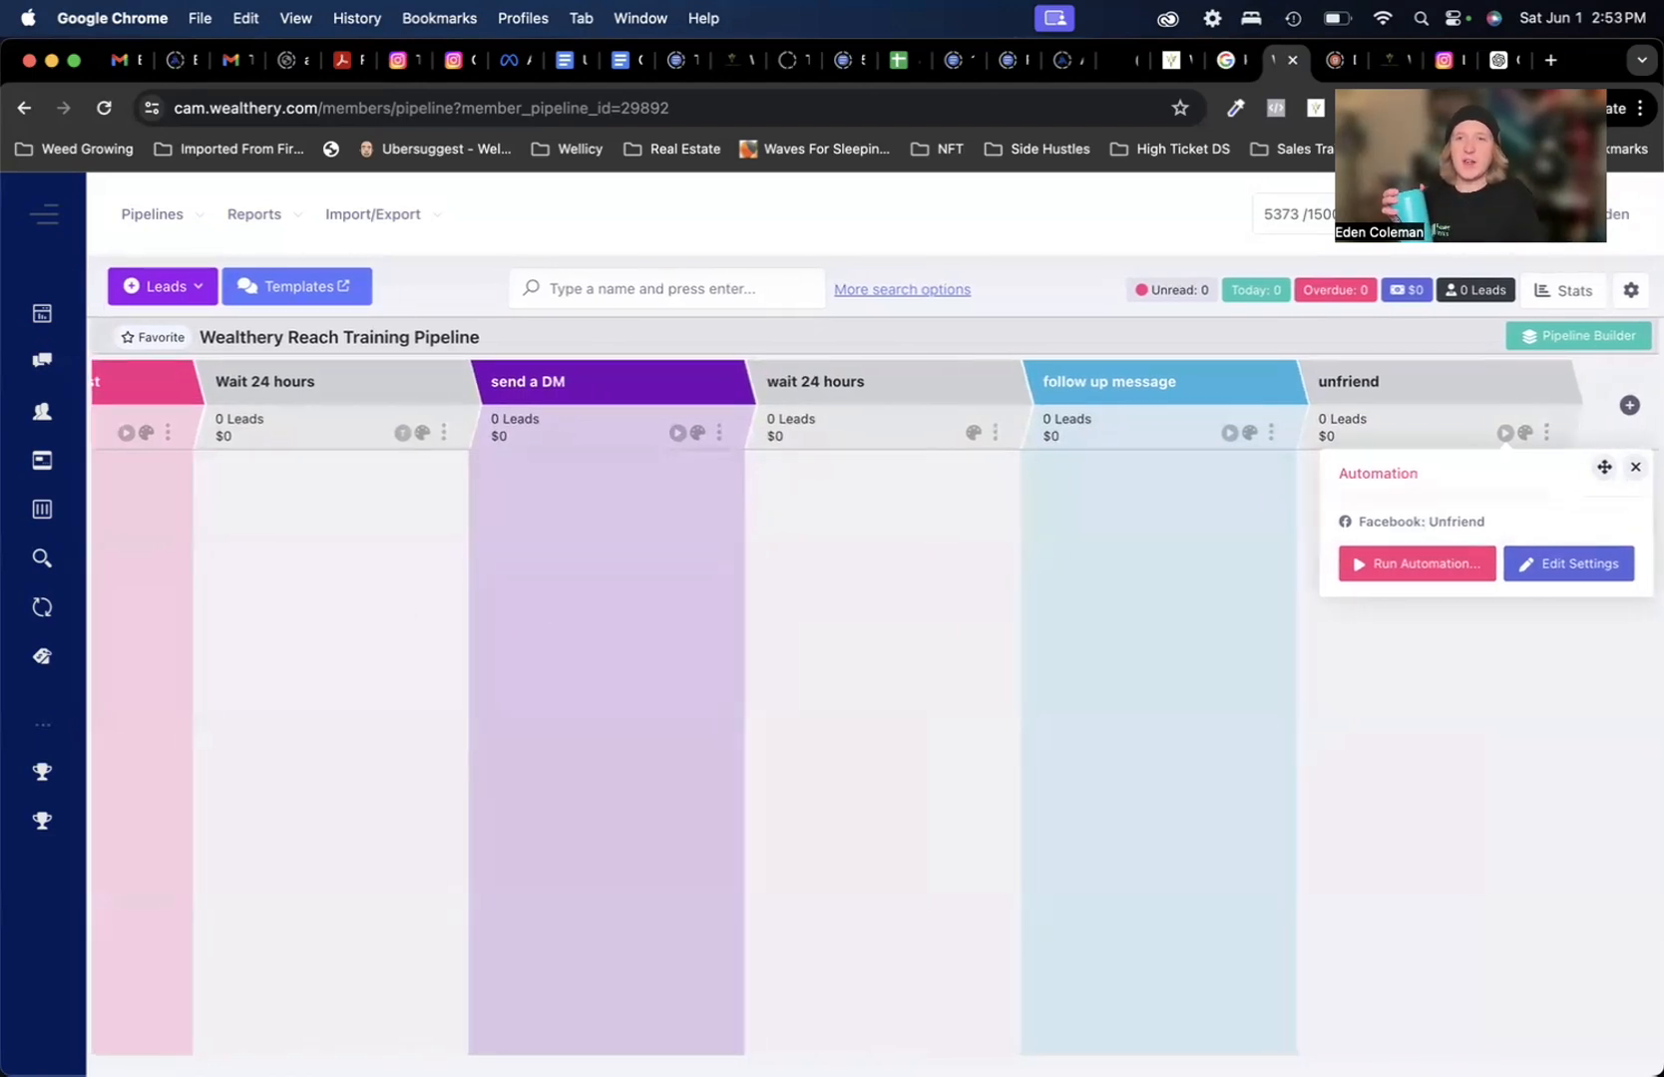
scroll(237, 665, "left", 3)
scroll(238, 665, "right", 3)
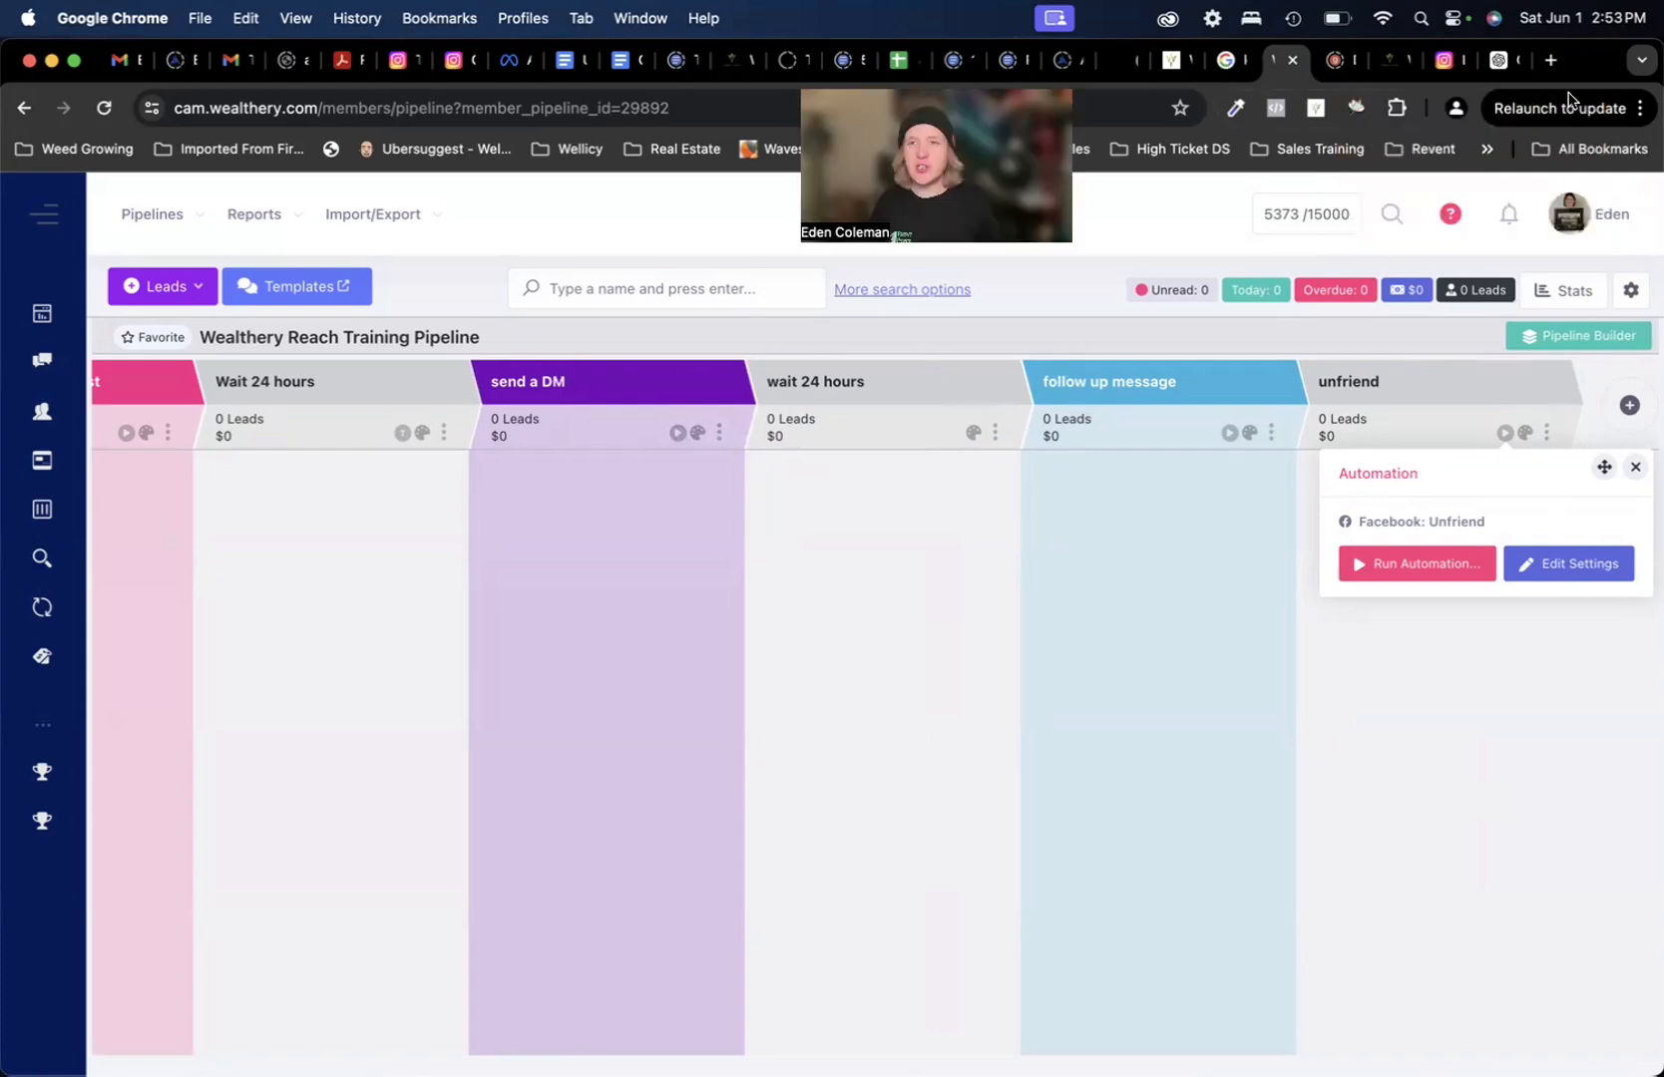
- Open facebook.com in a new browser tab and search Facebook for "pickleball"
left_click(1549, 62)
type("facebook.com")
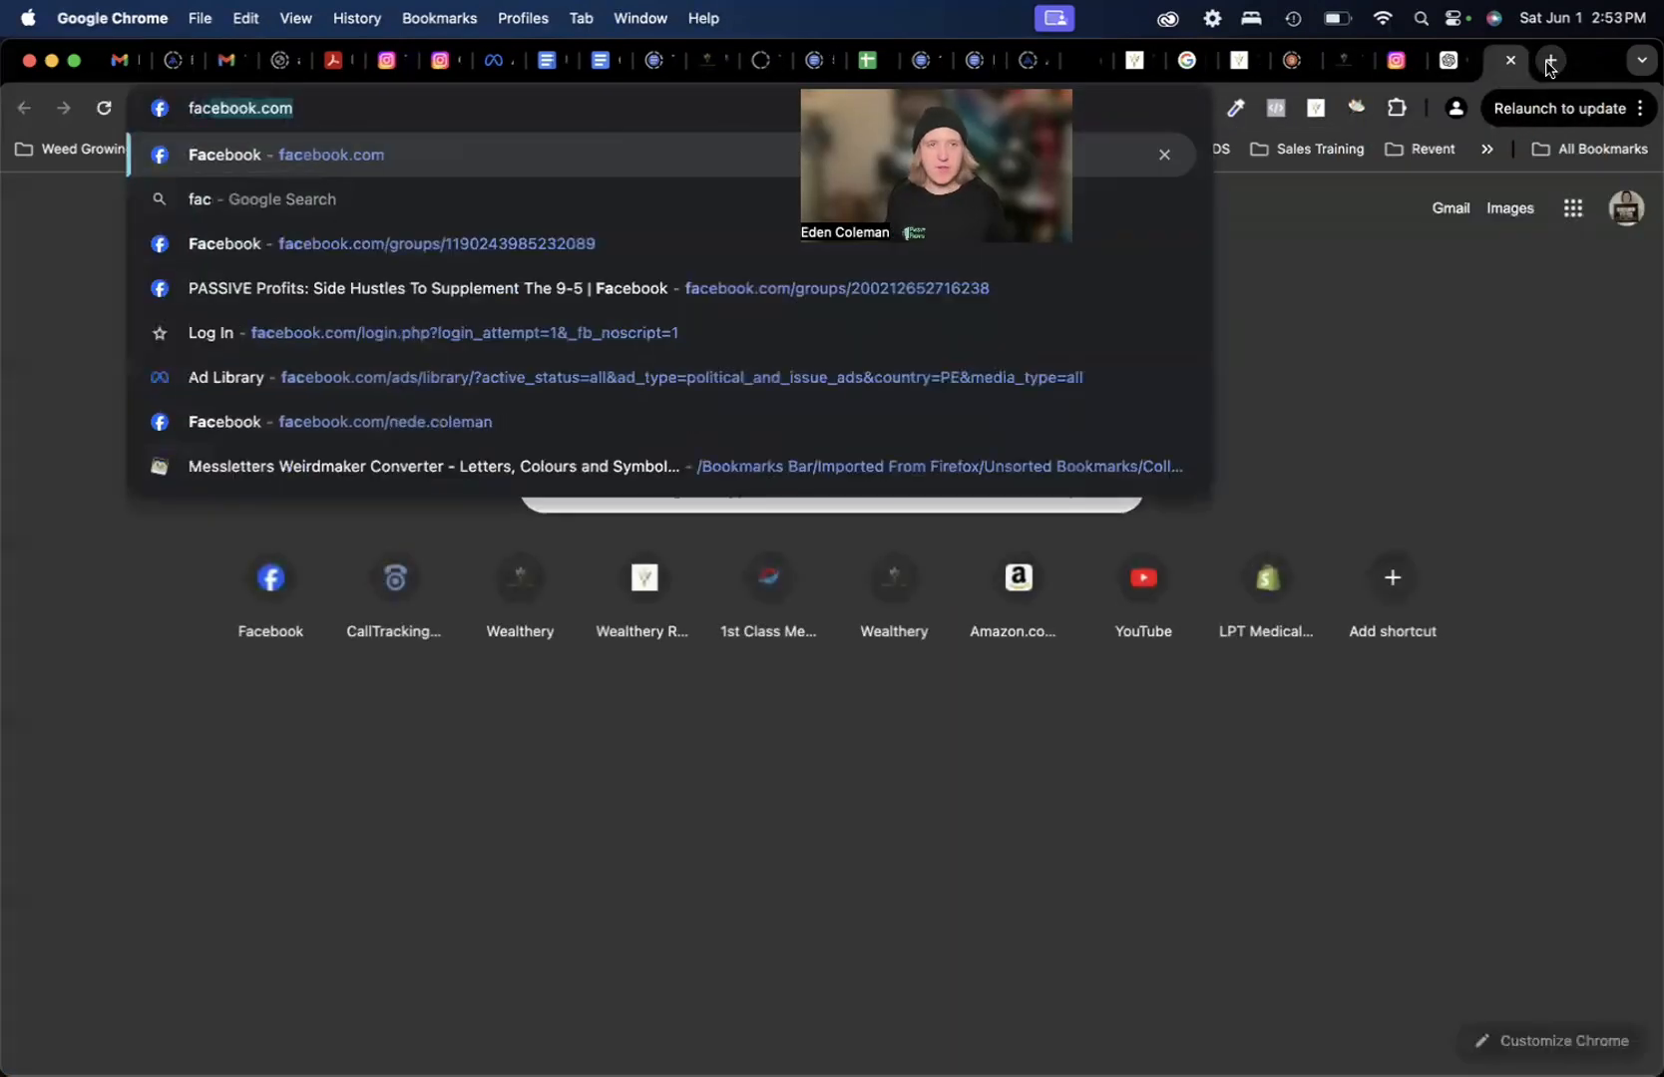
key("Return")
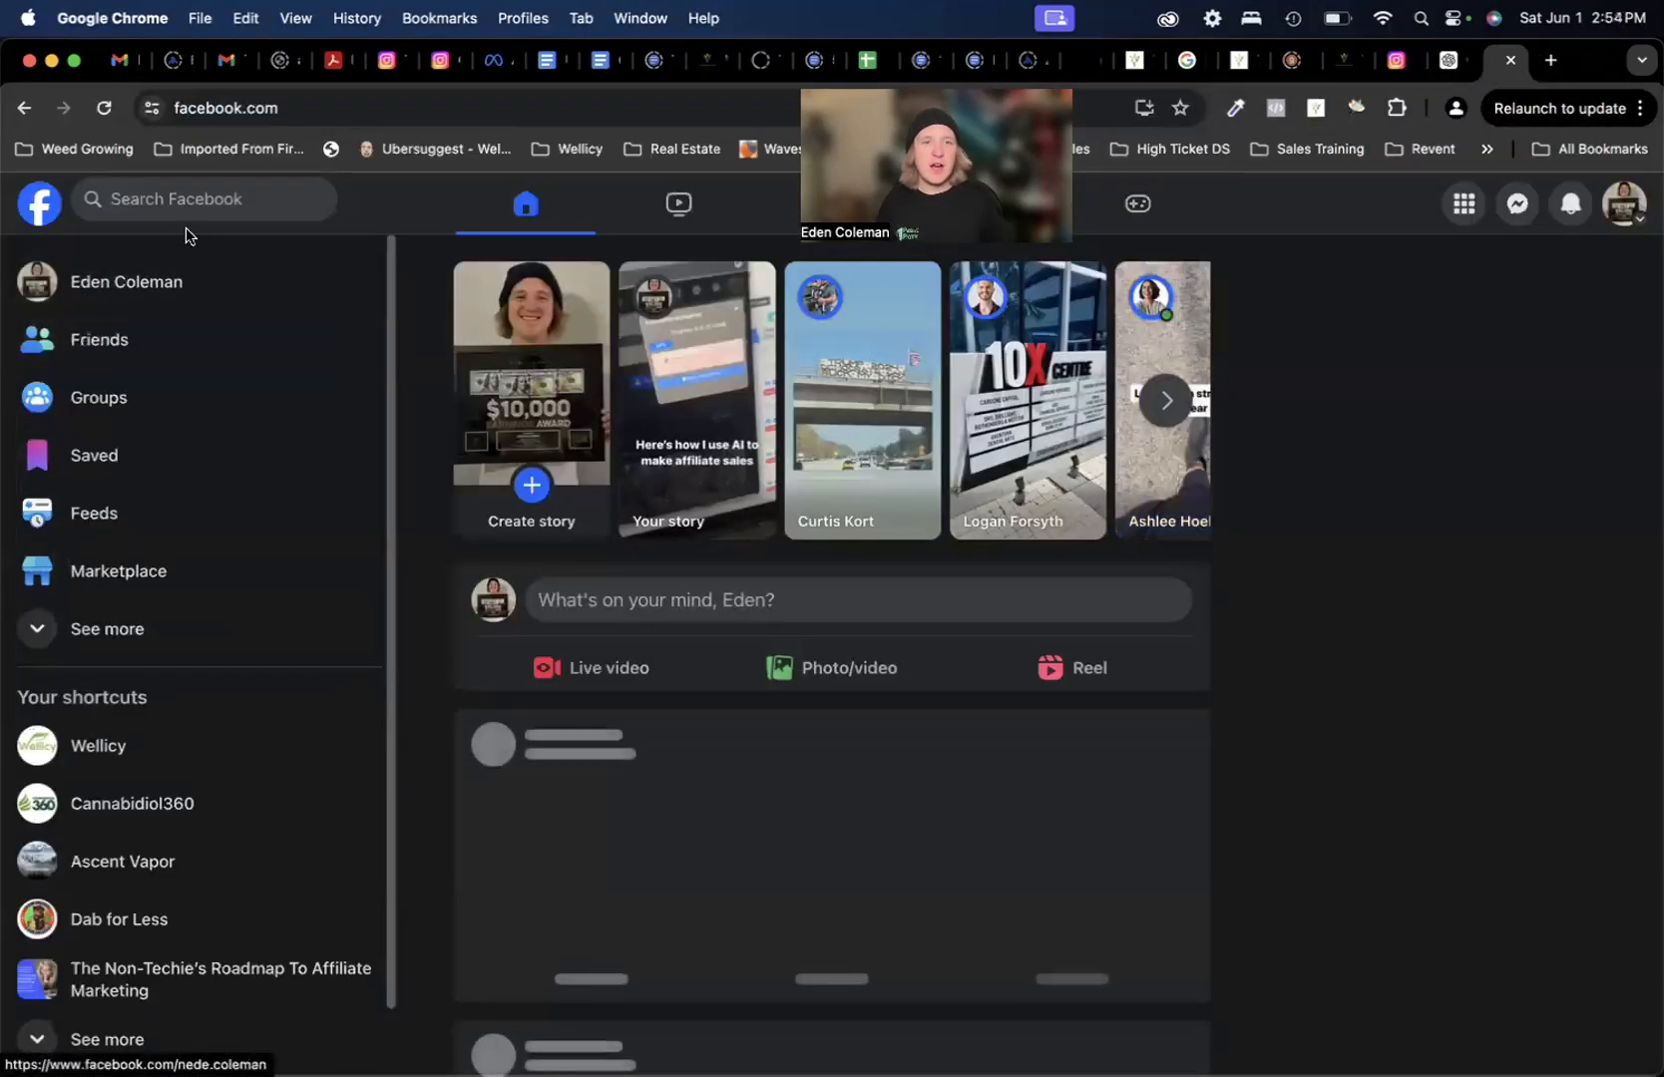
left_click(203, 198)
type("pickleball")
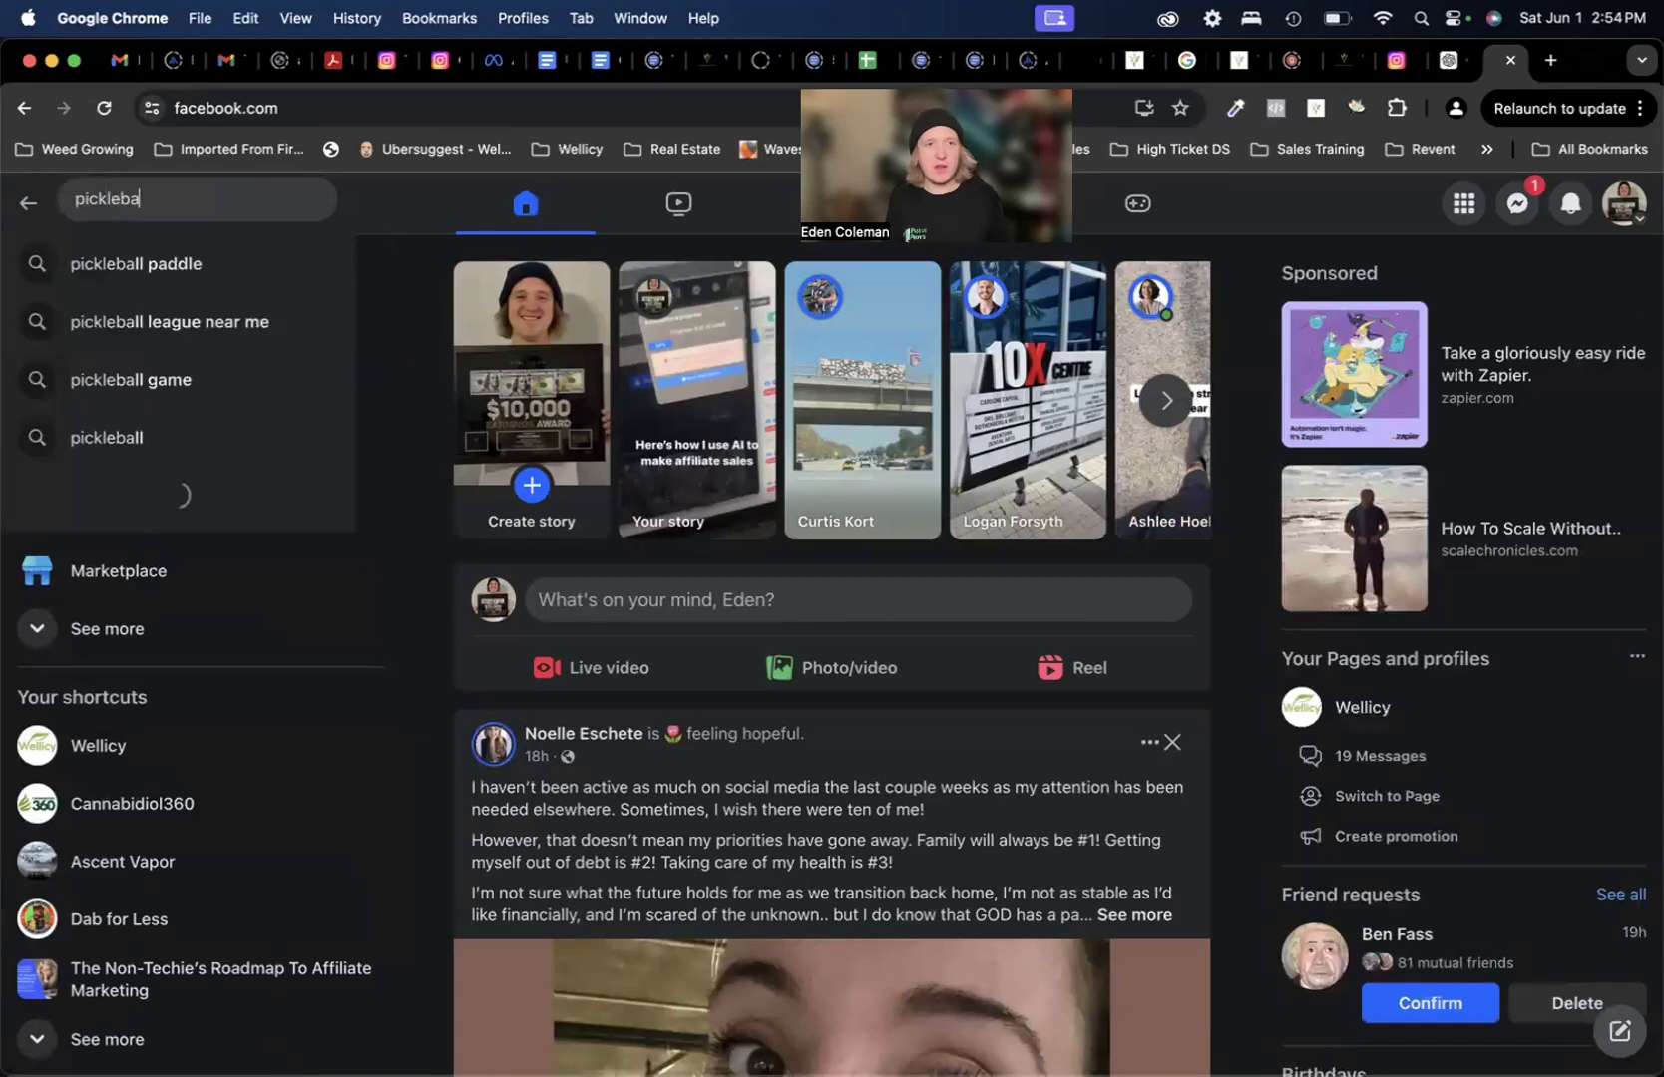
key("Return")
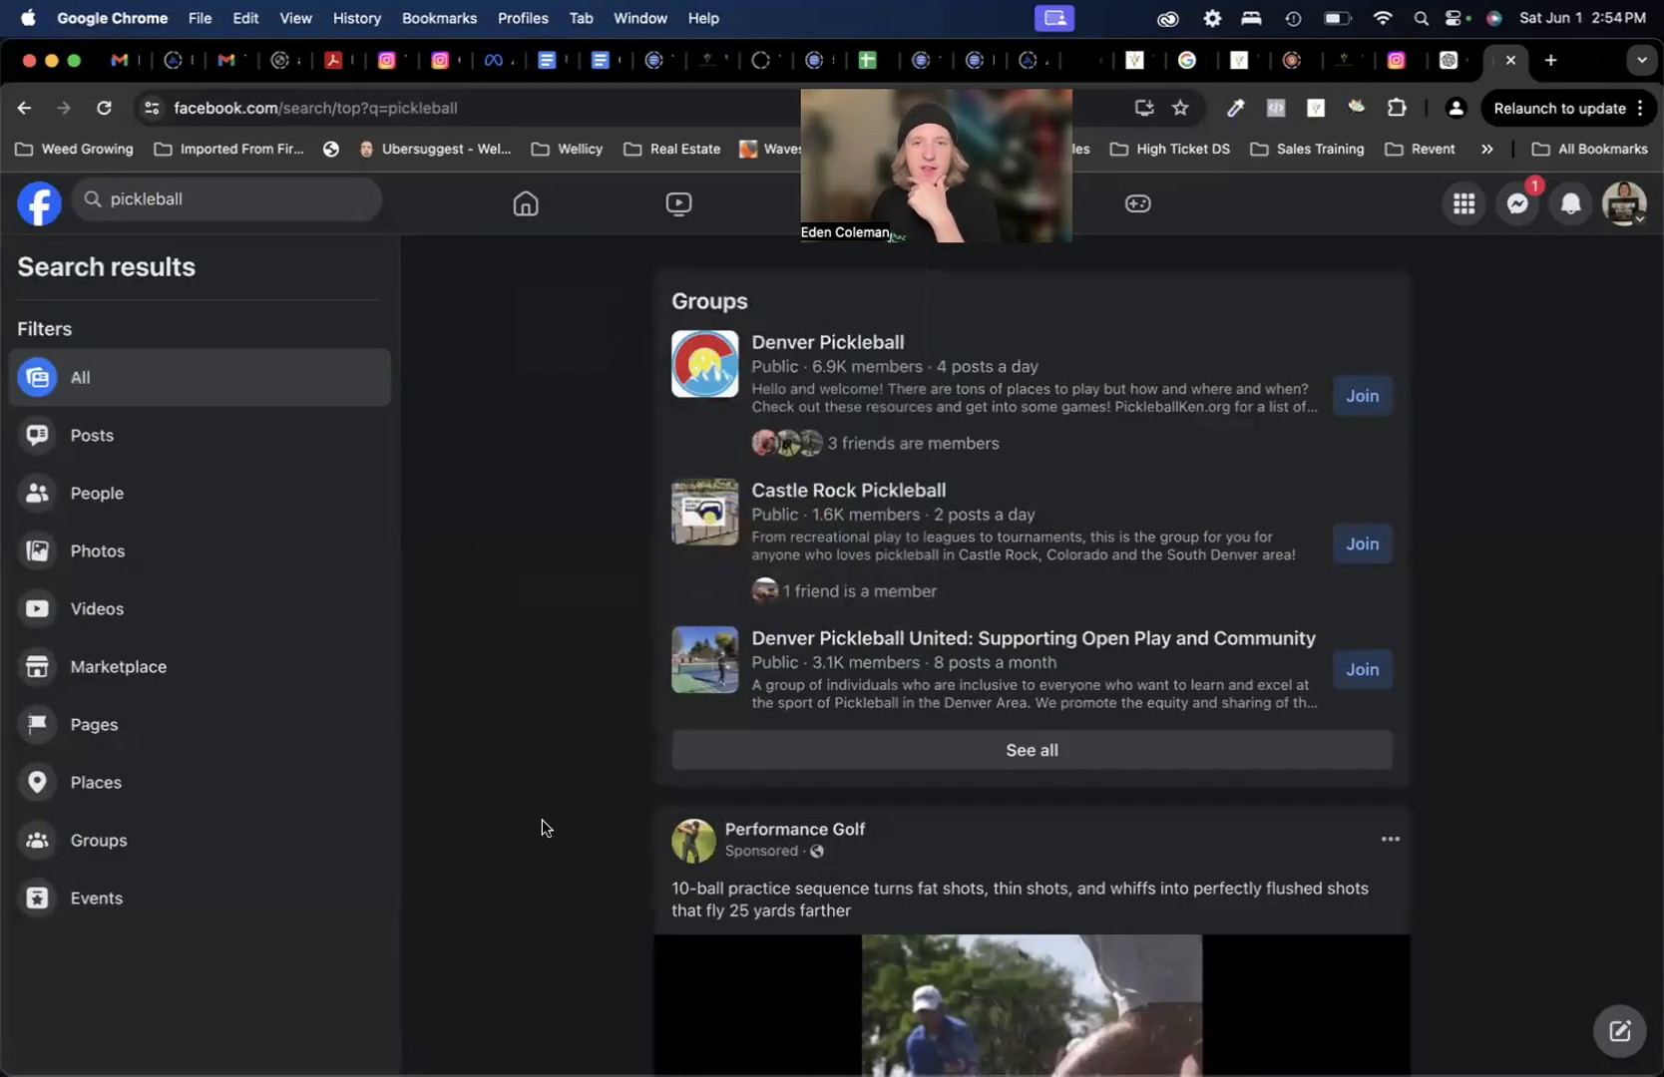
- Open the Denver Pickleball group's member list and reposition the Import: Group Members box over the list
left_click(808, 361)
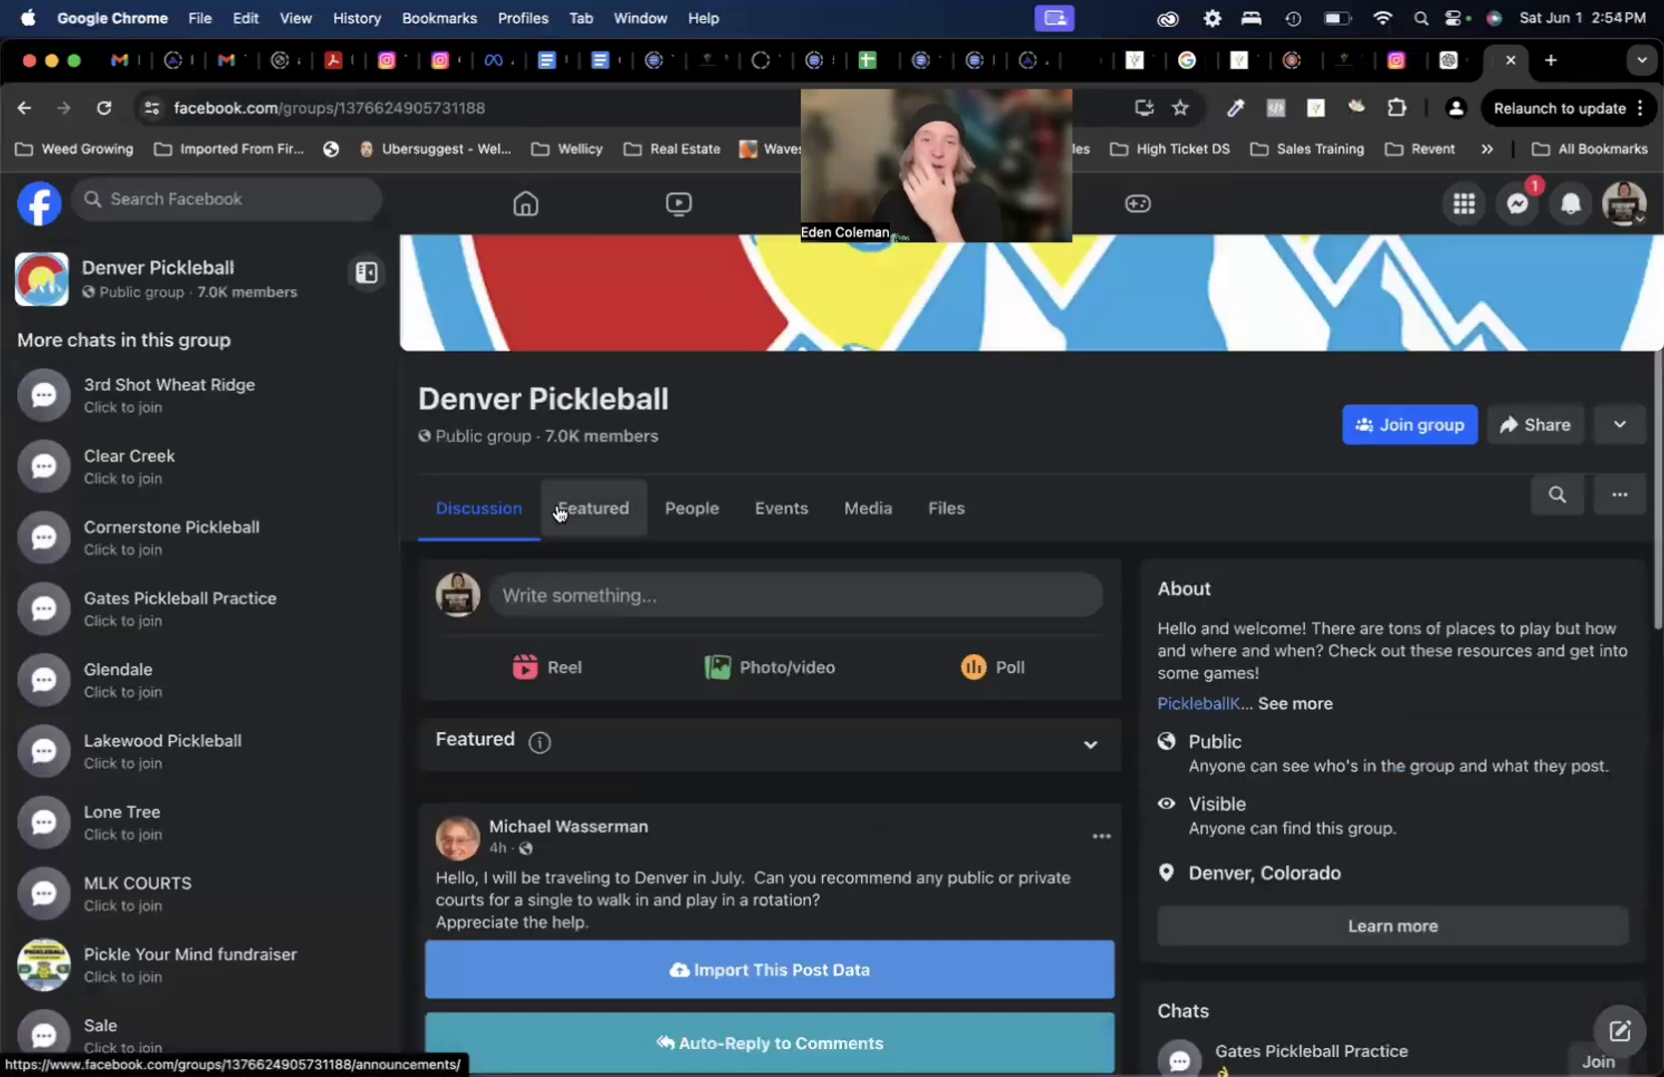
left_click(675, 510)
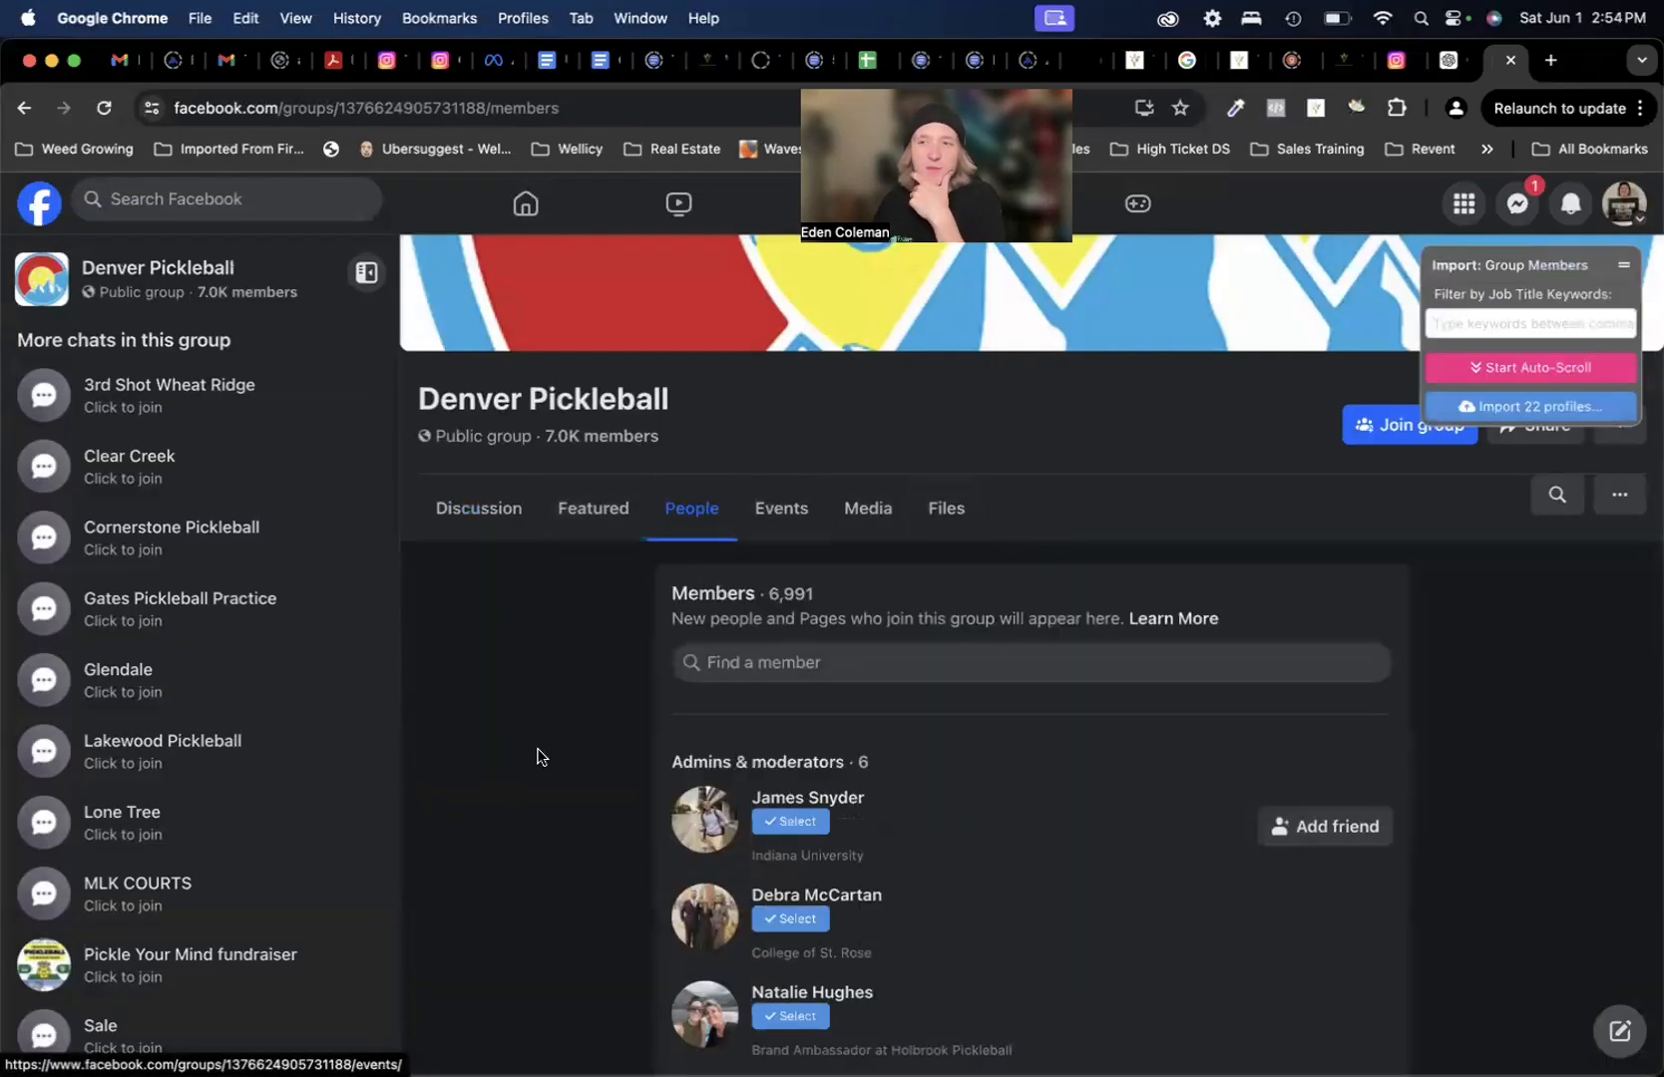
left_click_drag(1557, 269, 1141, 559)
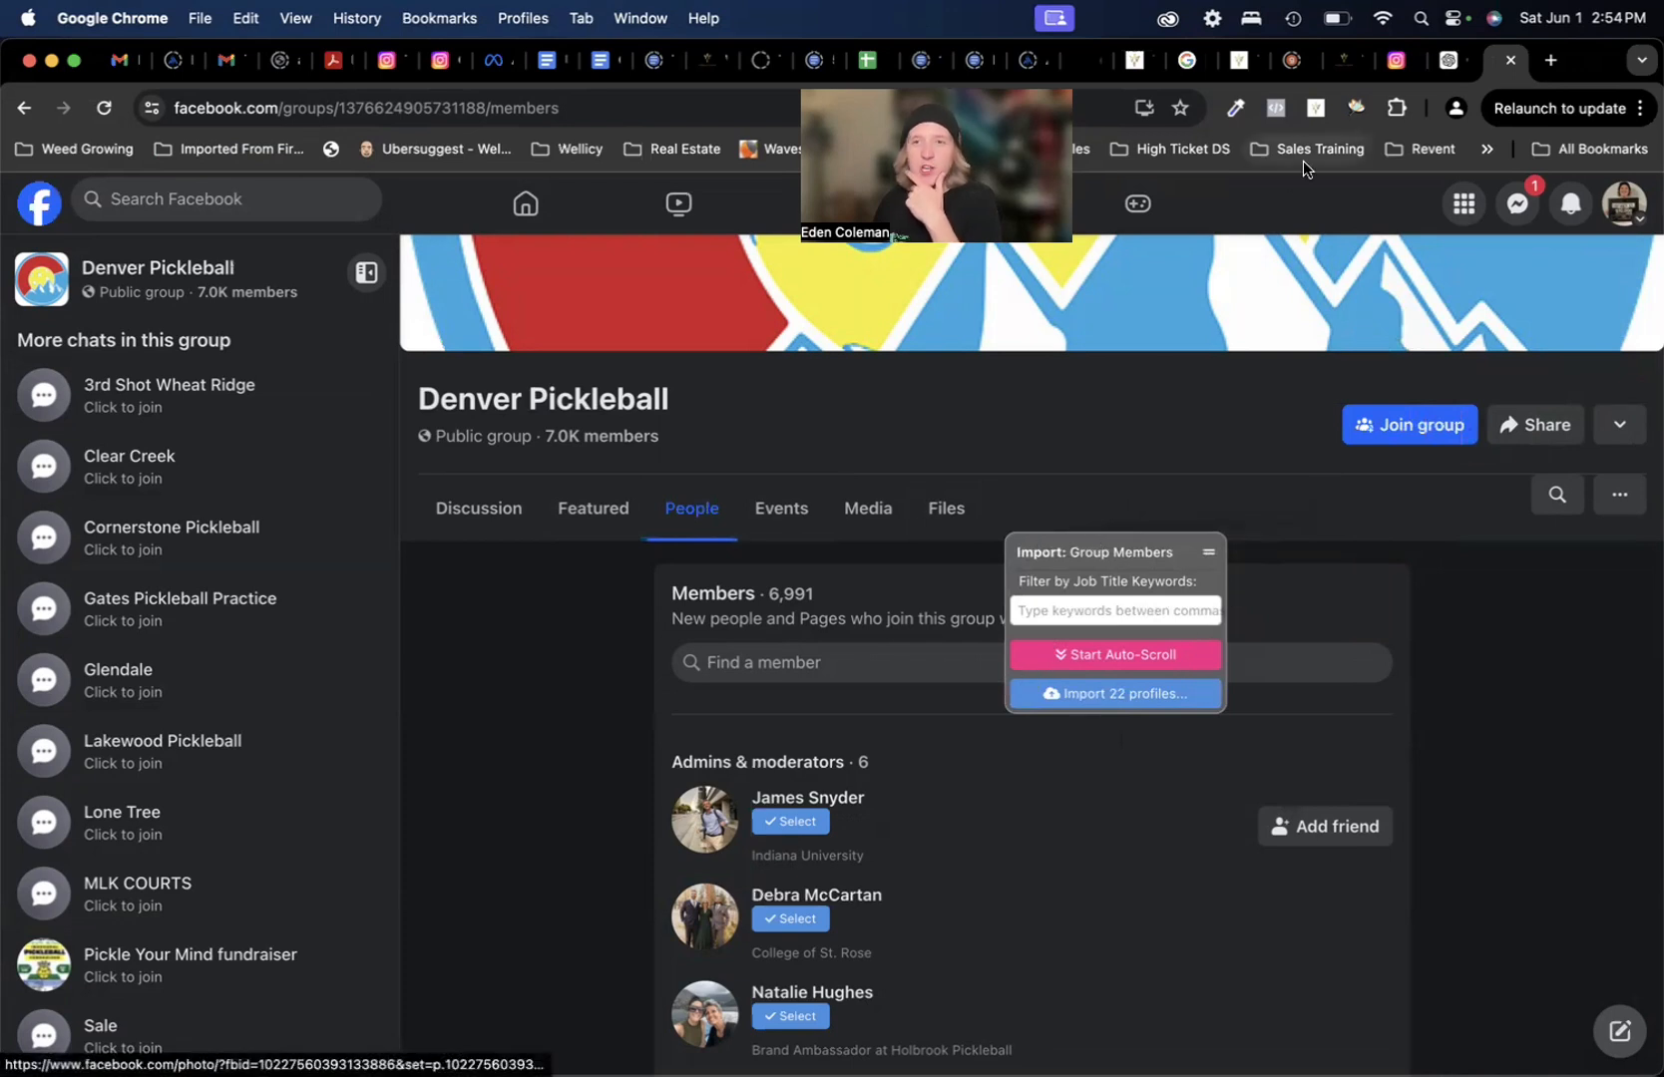
- Check which Facebook import features are enabled in the Wealthery extension settings
left_click(1316, 108)
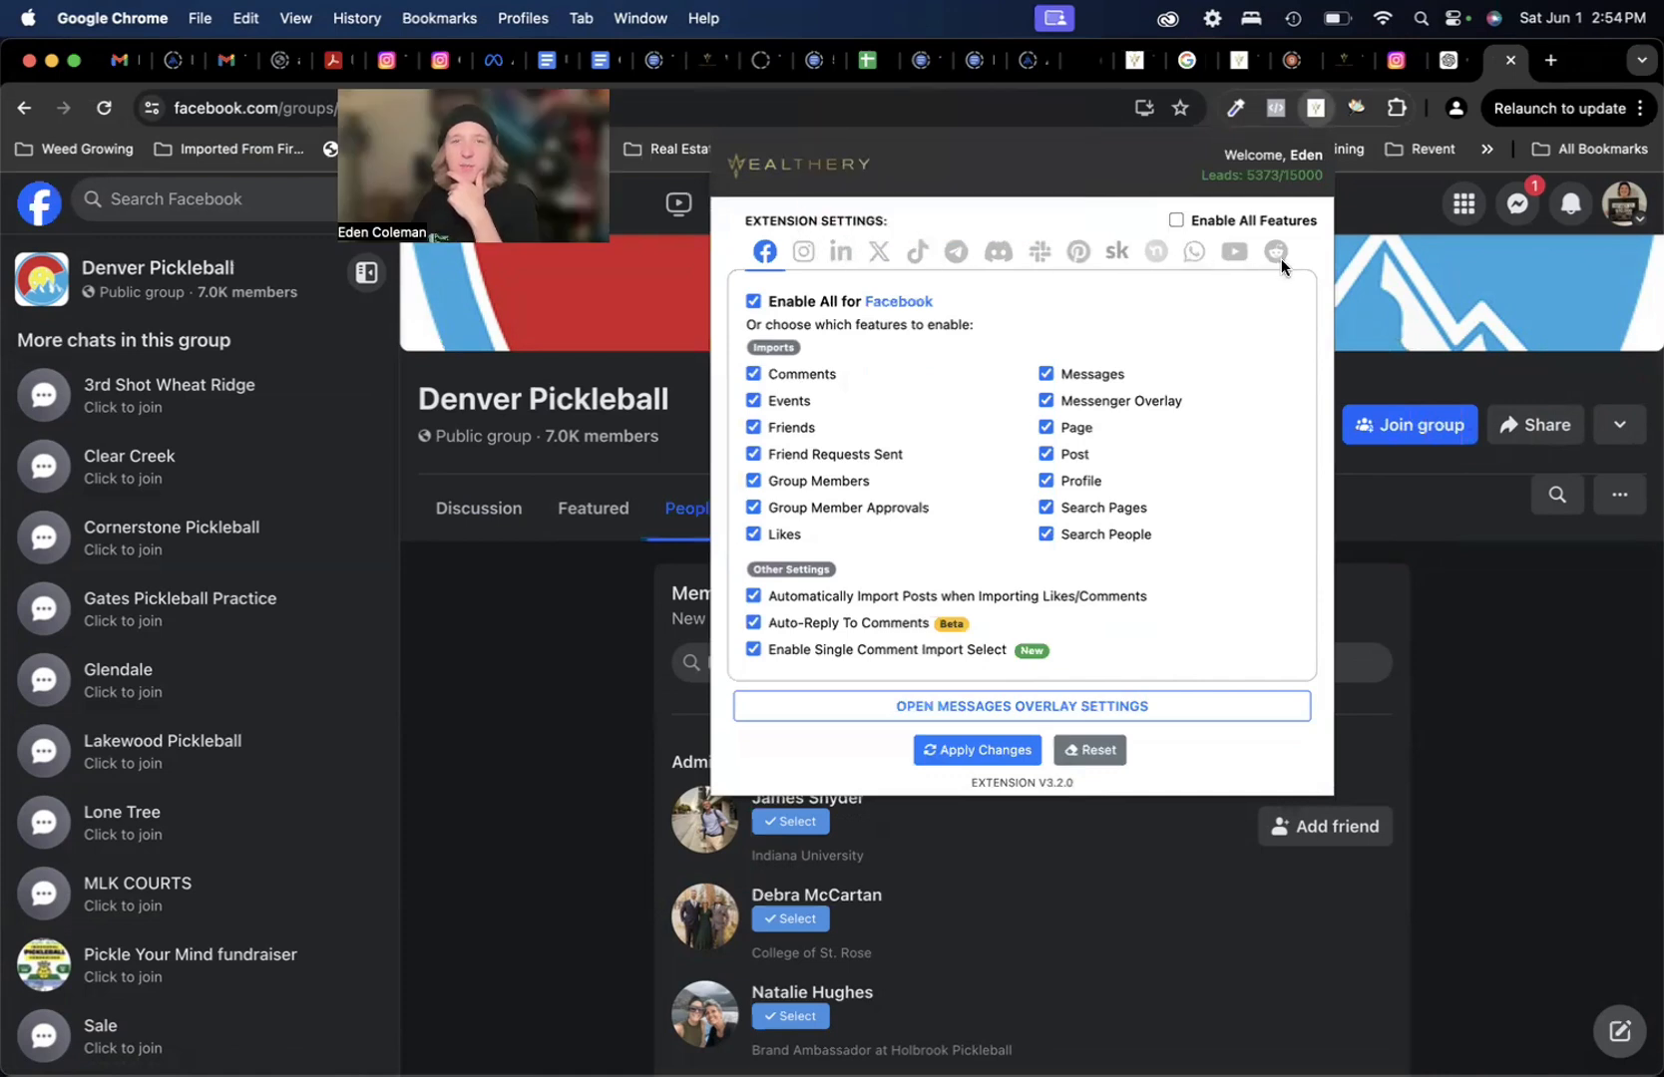
left_click(1318, 110)
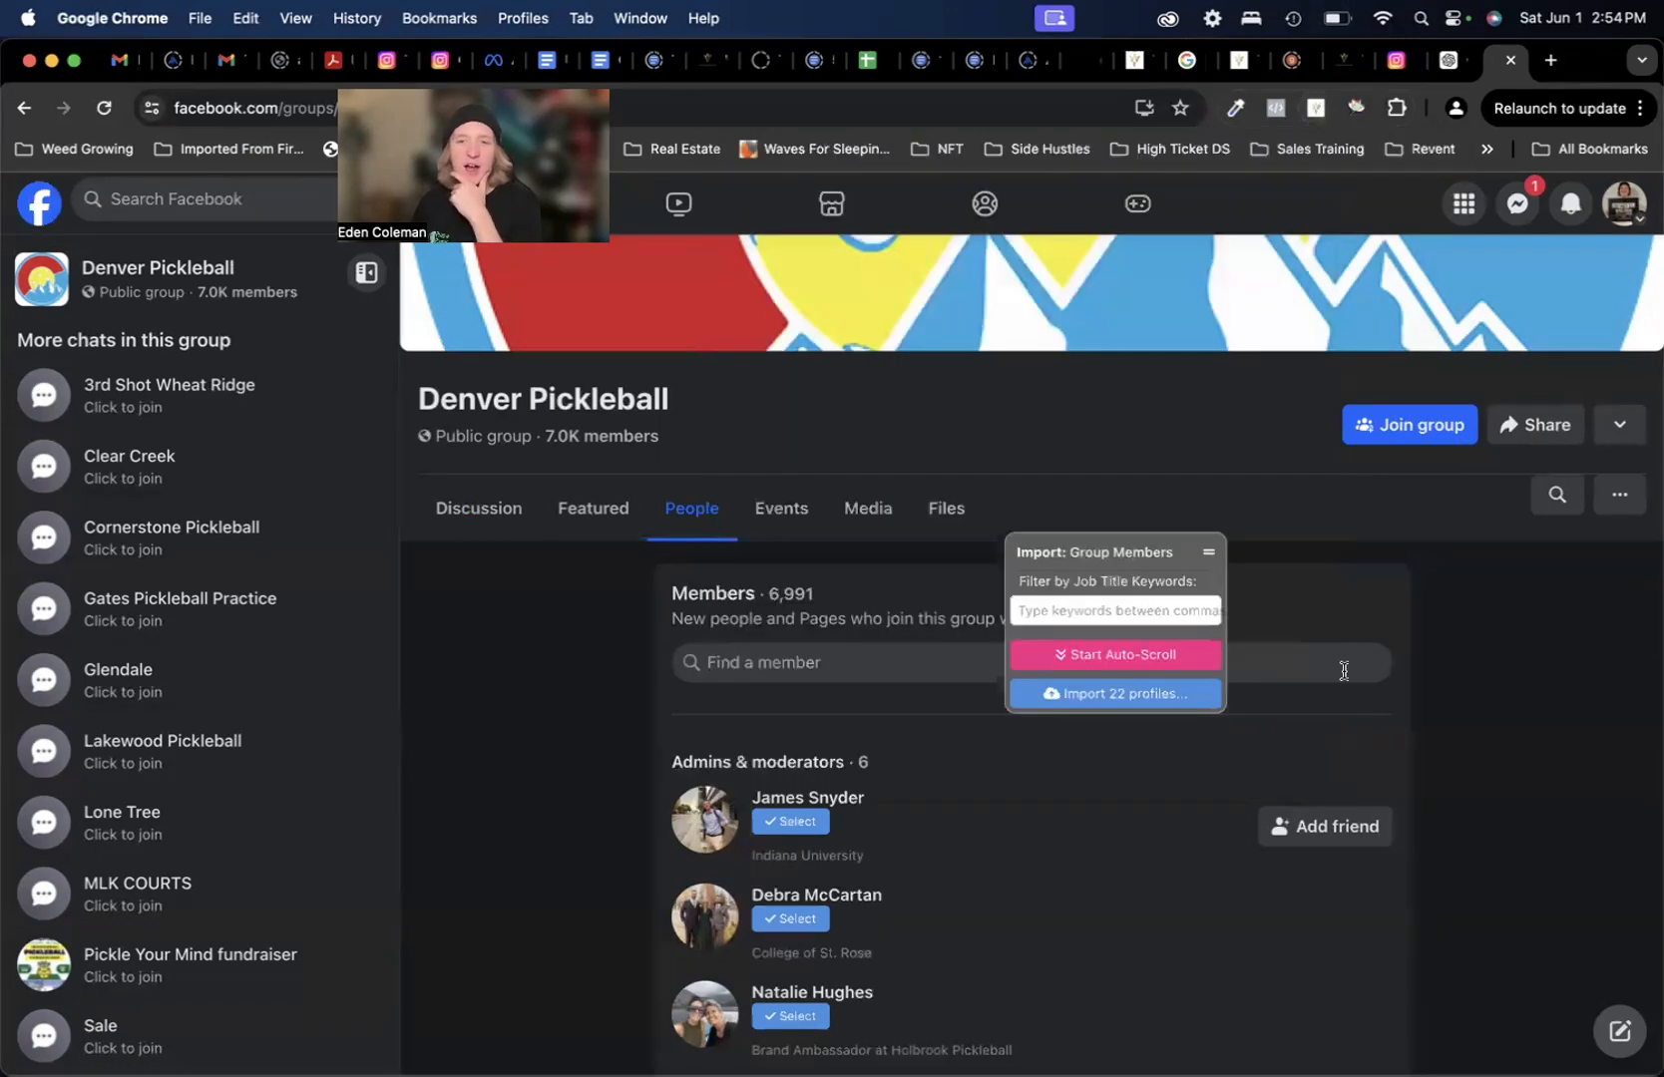
- Auto-scroll the Denver Pickleball member list to collect more profiles for import, stopping after a few screens
scroll(1050, 926, "down", 1)
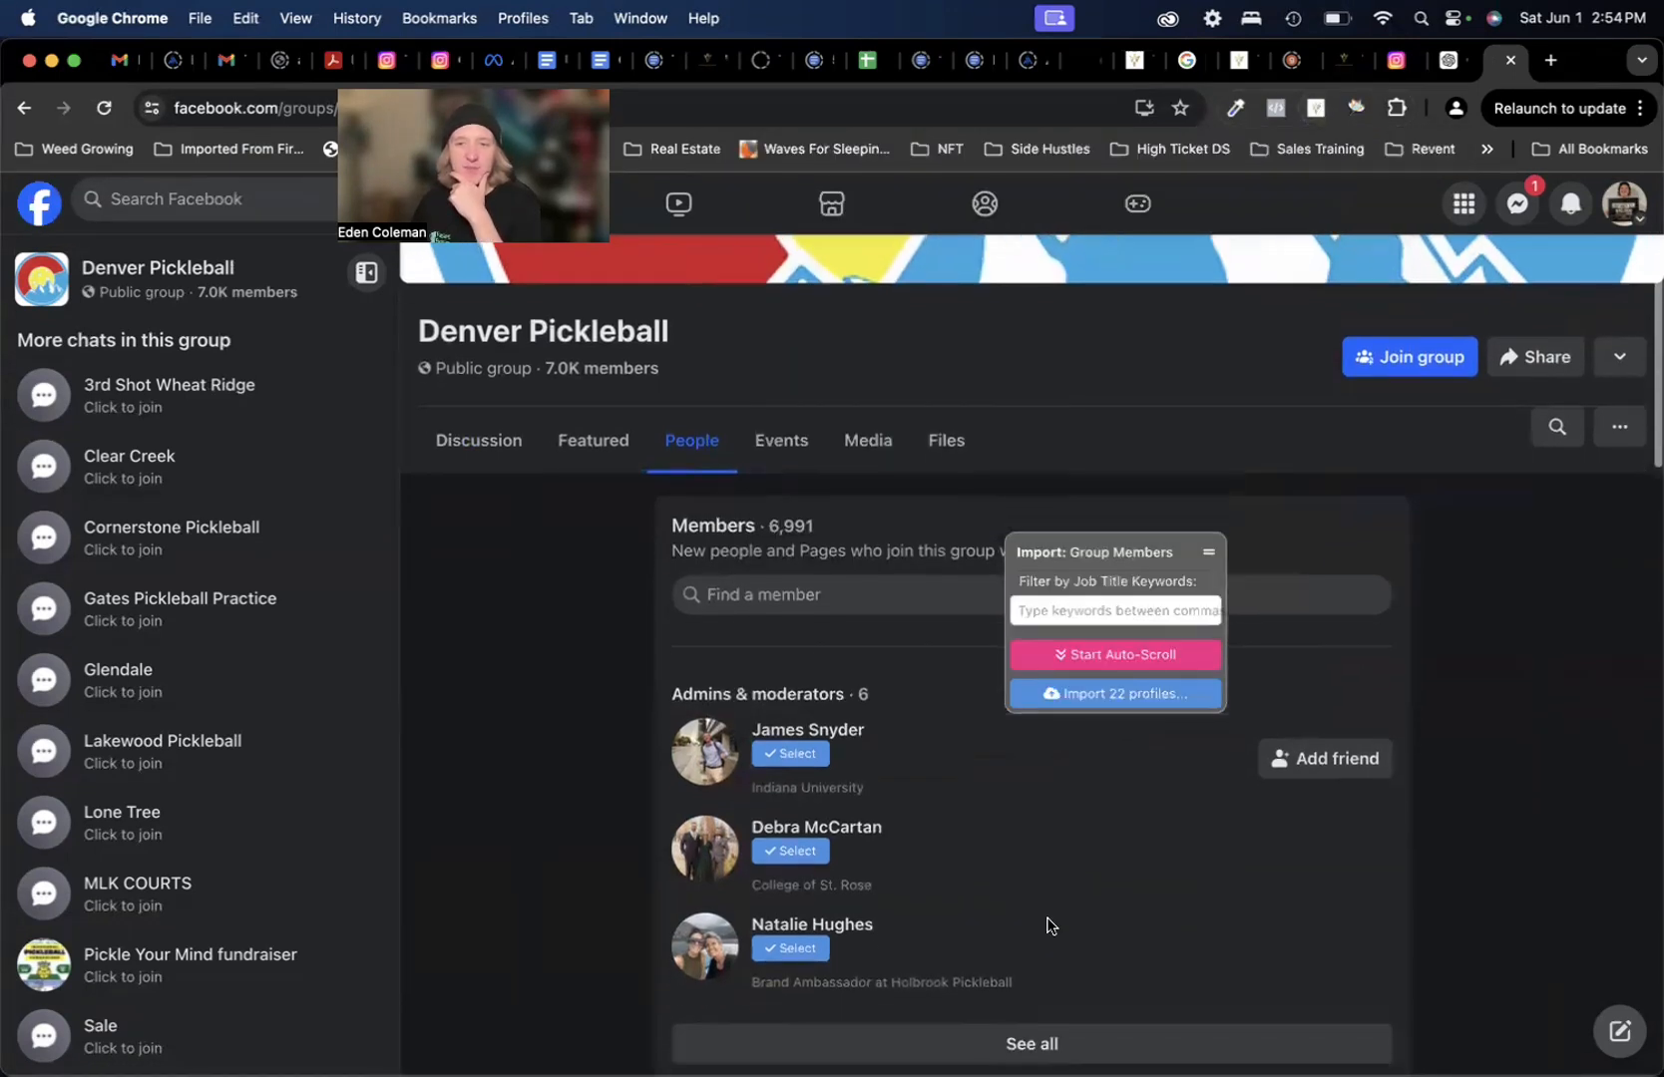
left_click(1097, 656)
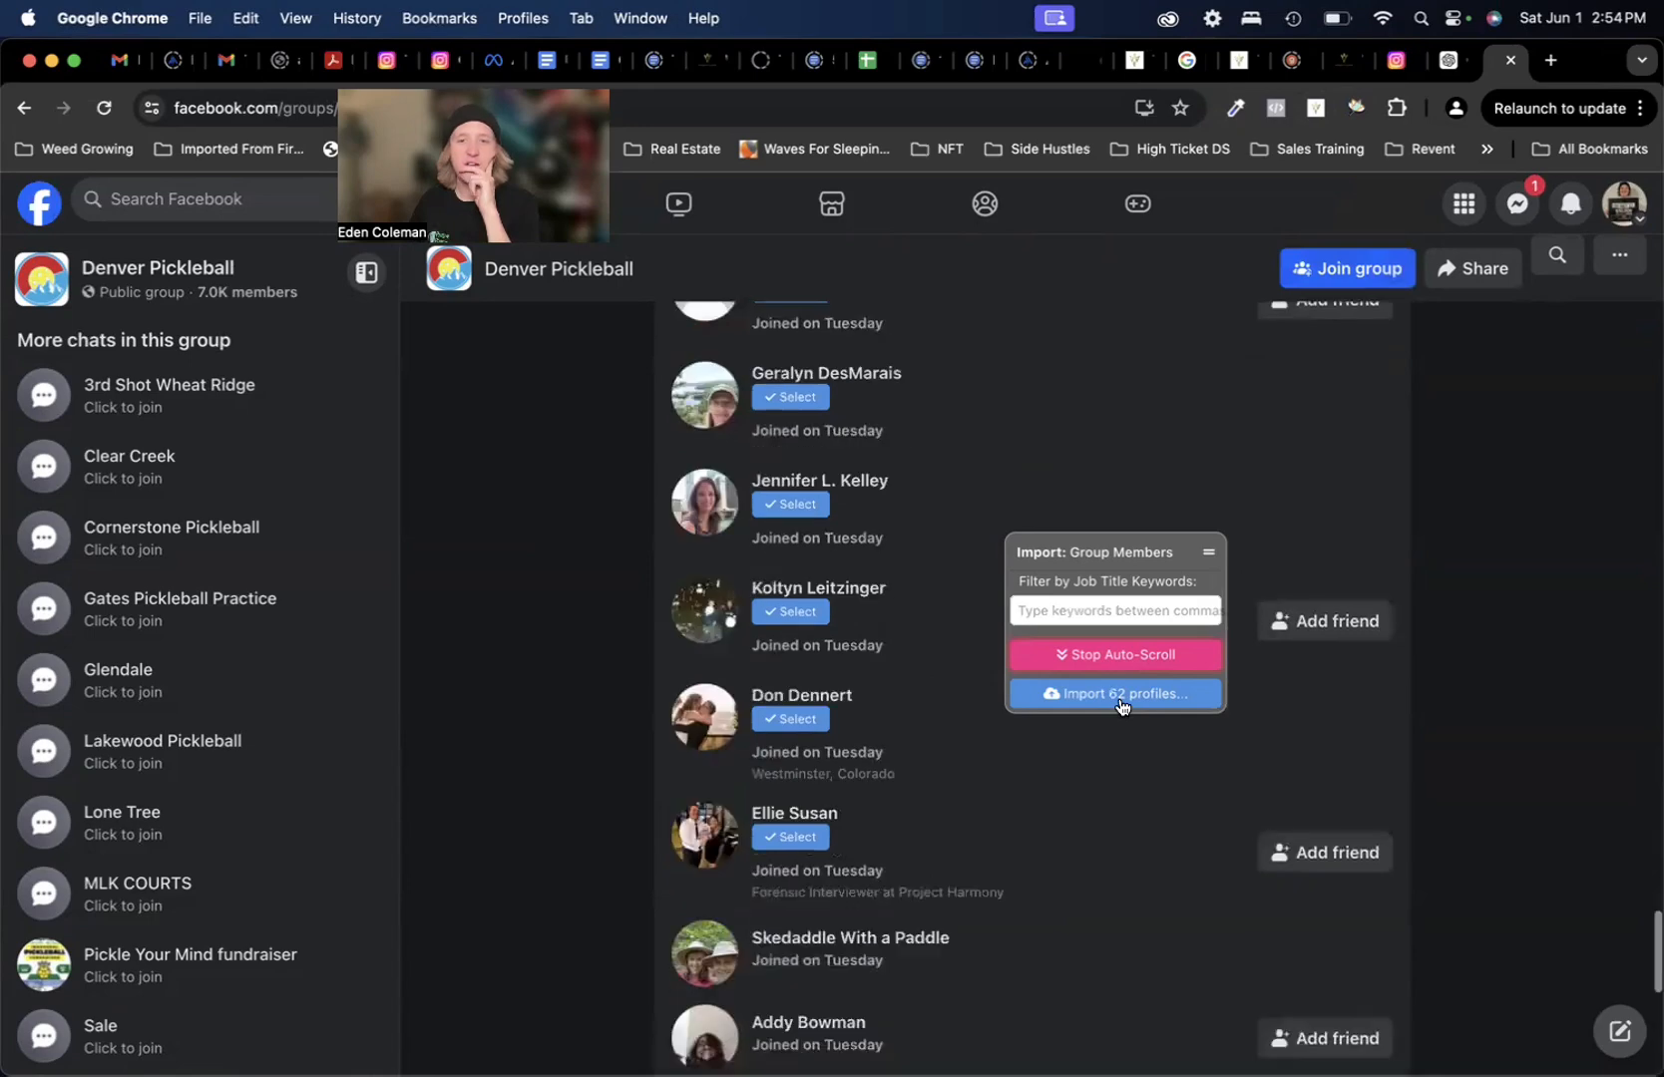
left_click(1124, 664)
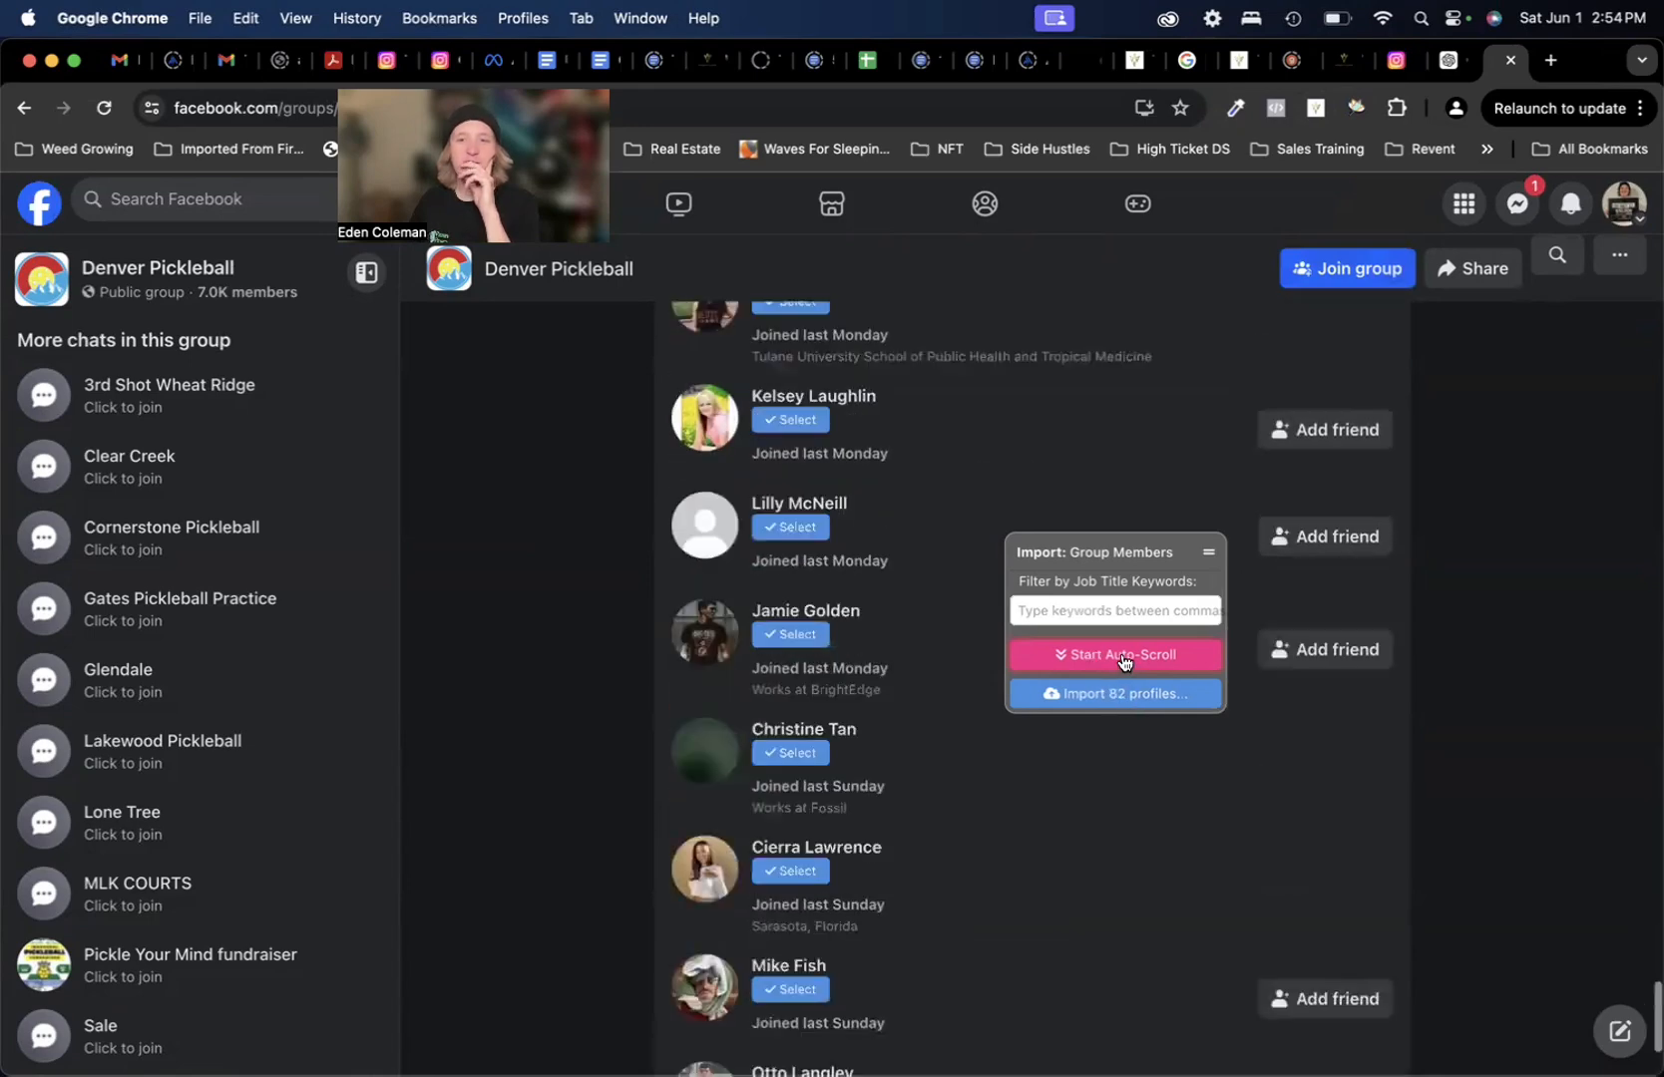
- Open the import options for the collected profiles and replace the note for every new lead with "denver pickleball"
left_click(1112, 699)
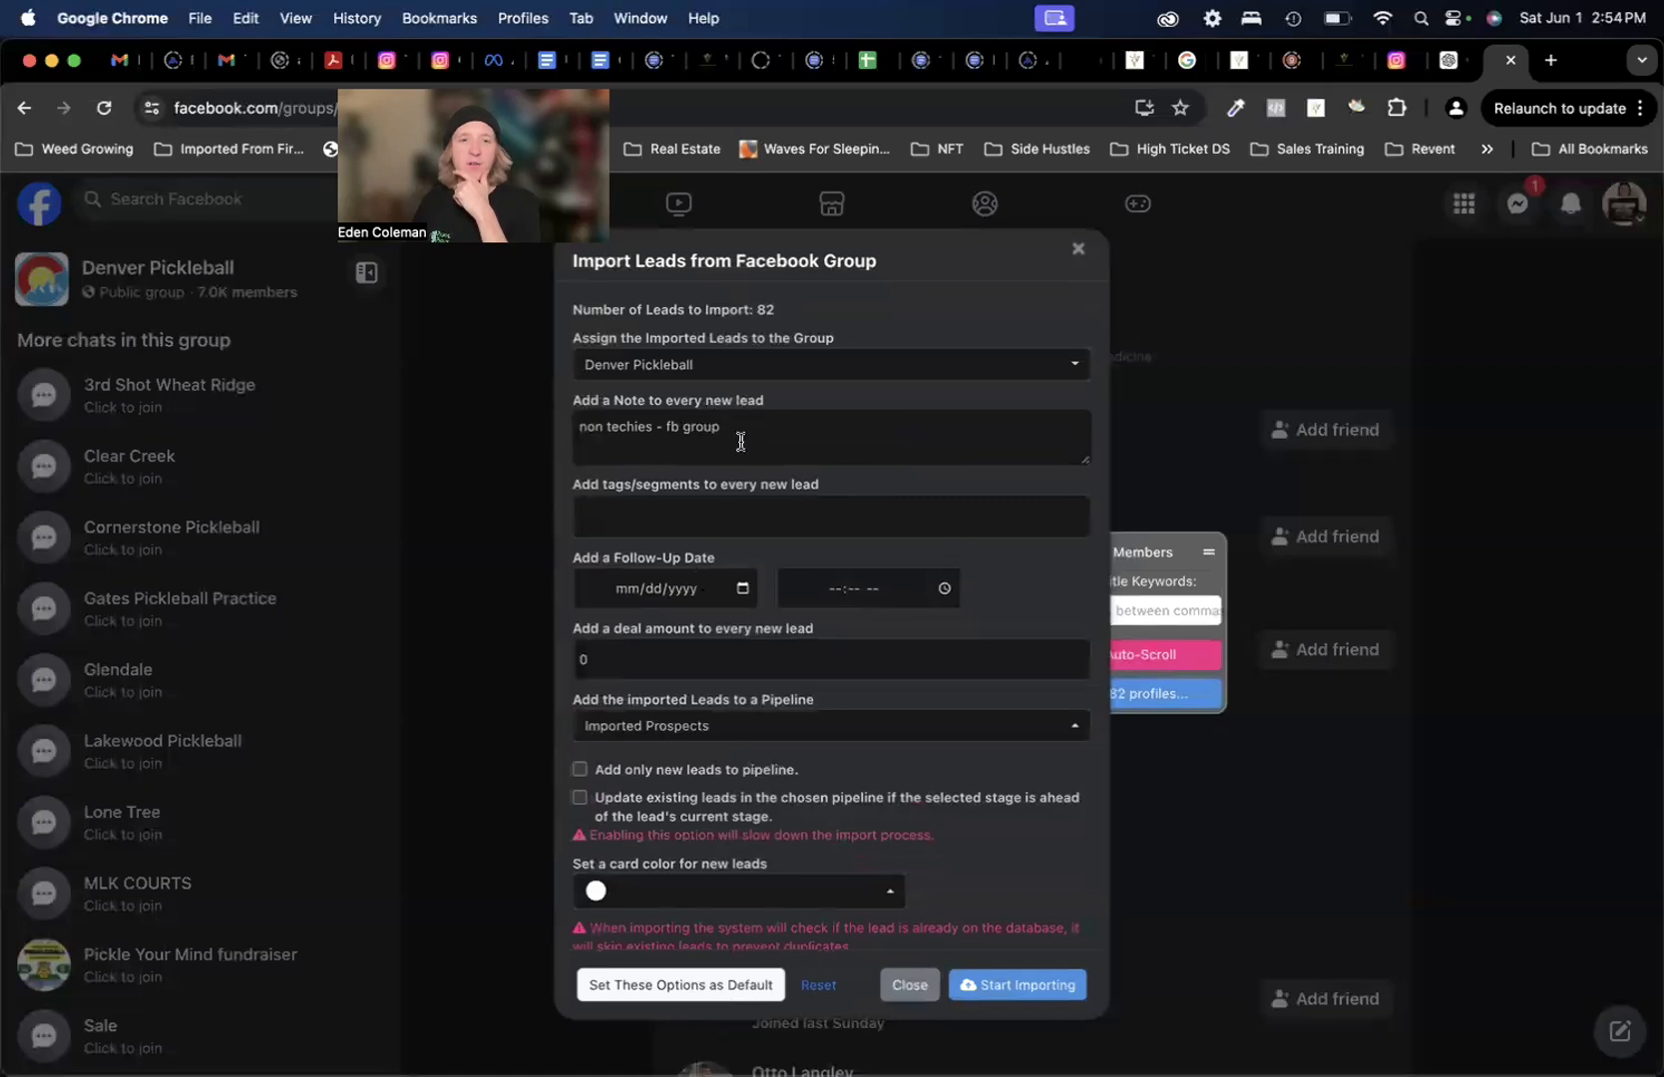
triple_click(738, 422)
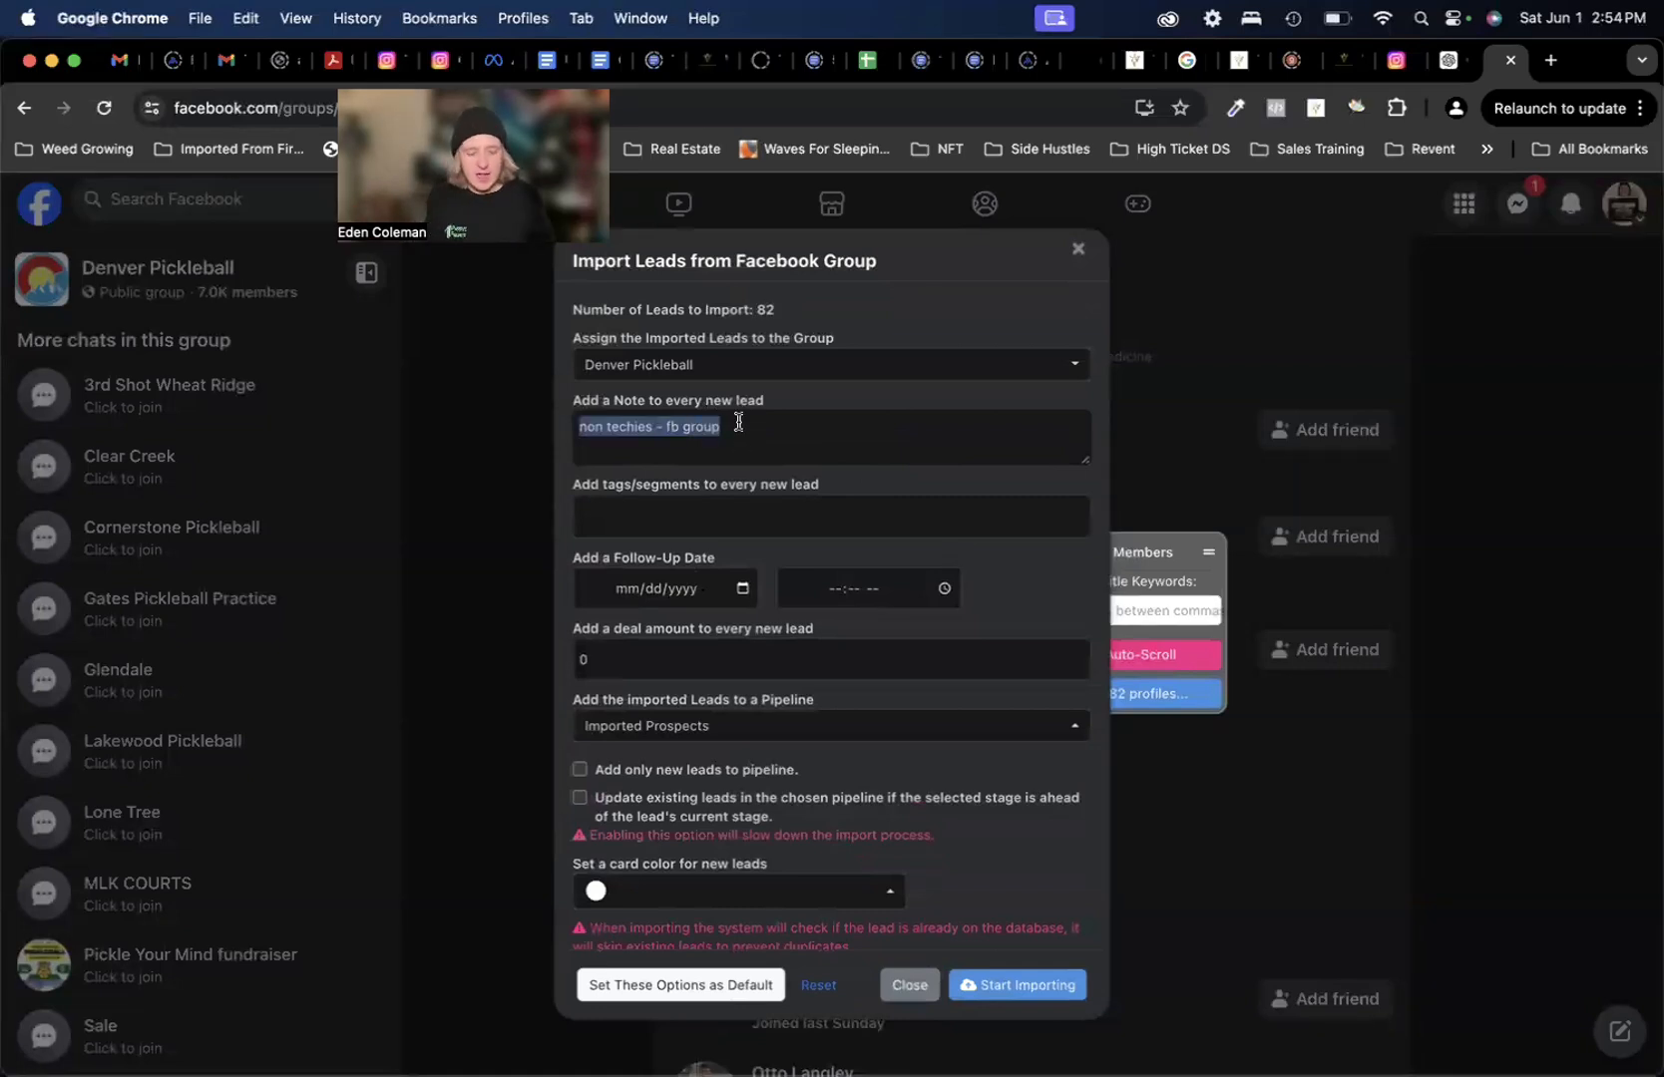
type("denver pickleball")
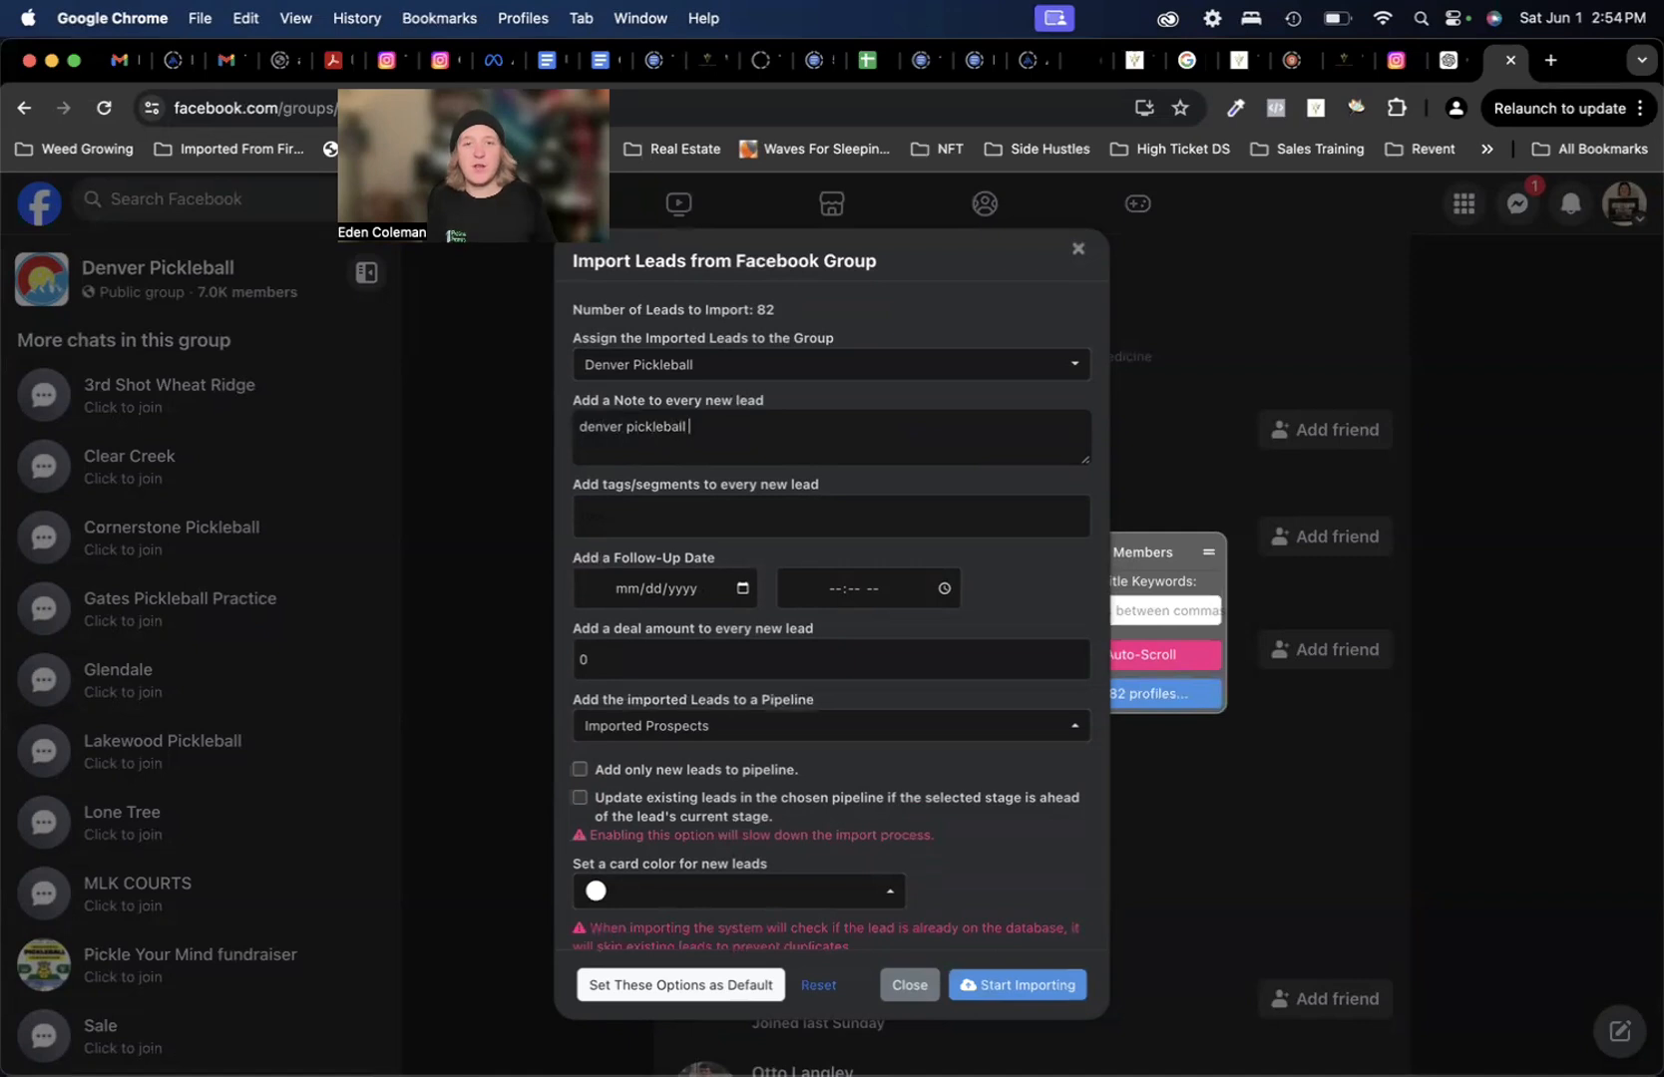
- Assign the imported leads to the Imported Prospects stage of the Wealthery Reach Training Pipeline
scroll(1006, 651, "down", 1)
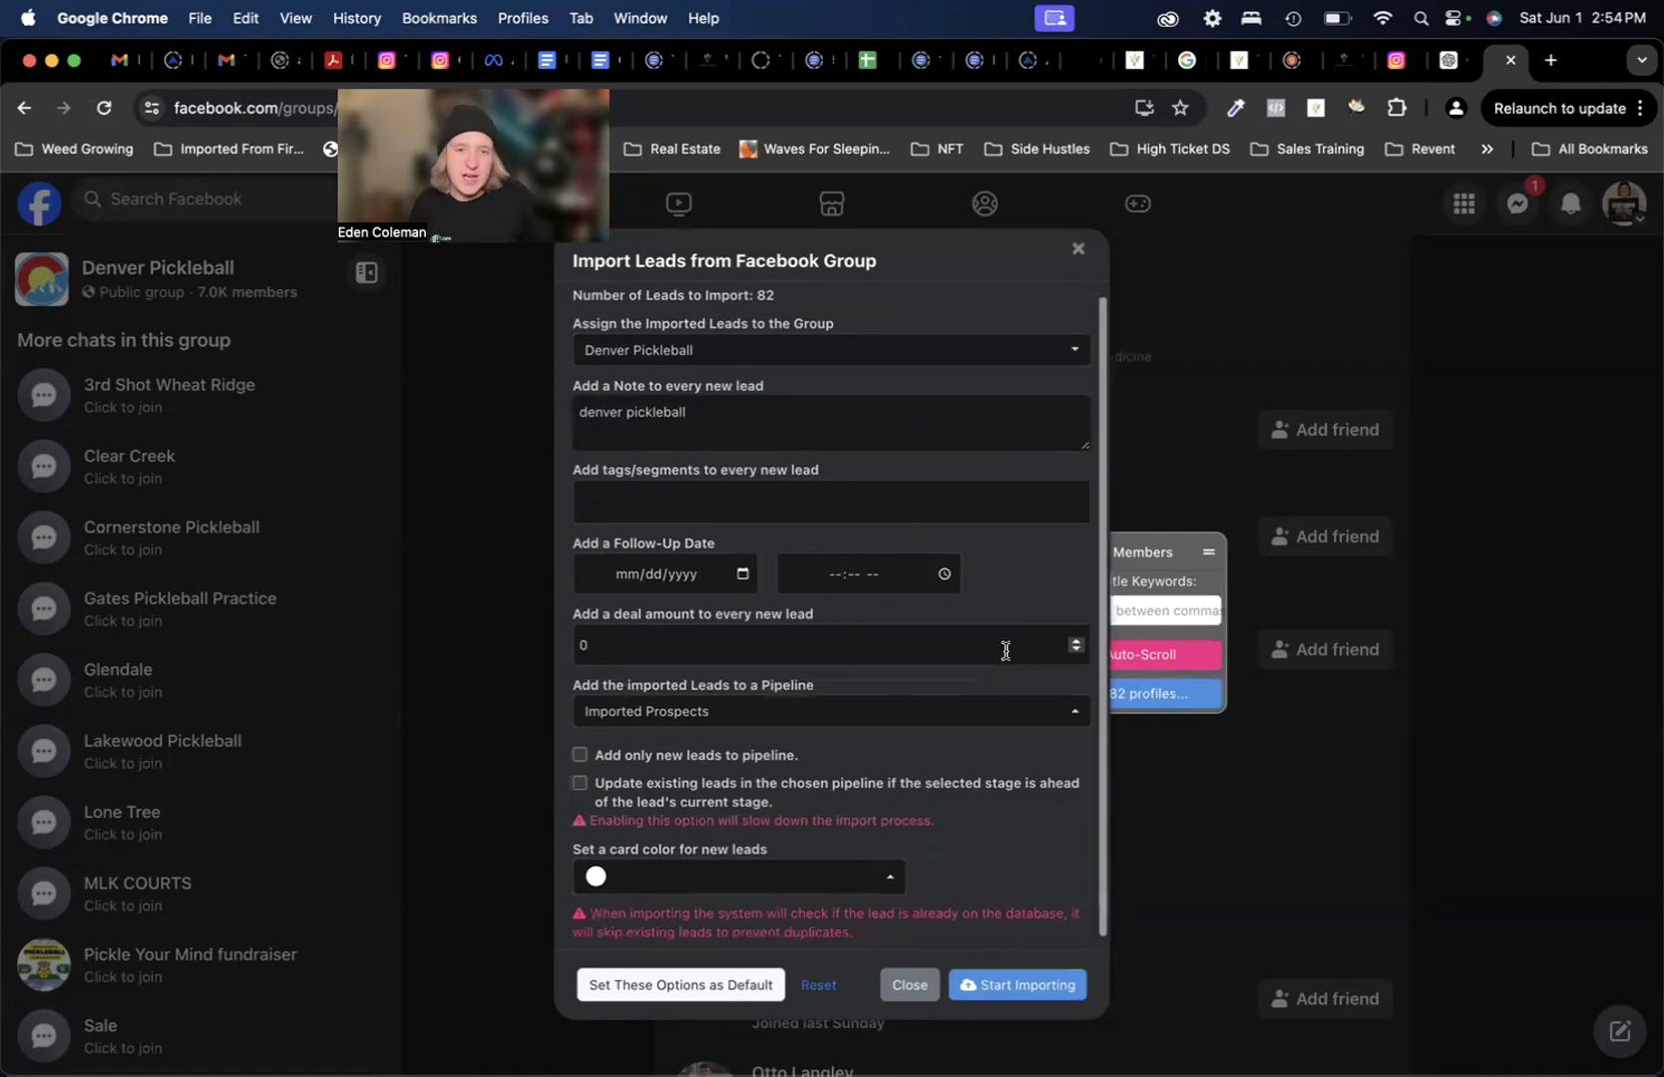
left_click(995, 717)
scroll(984, 594, "down", 5)
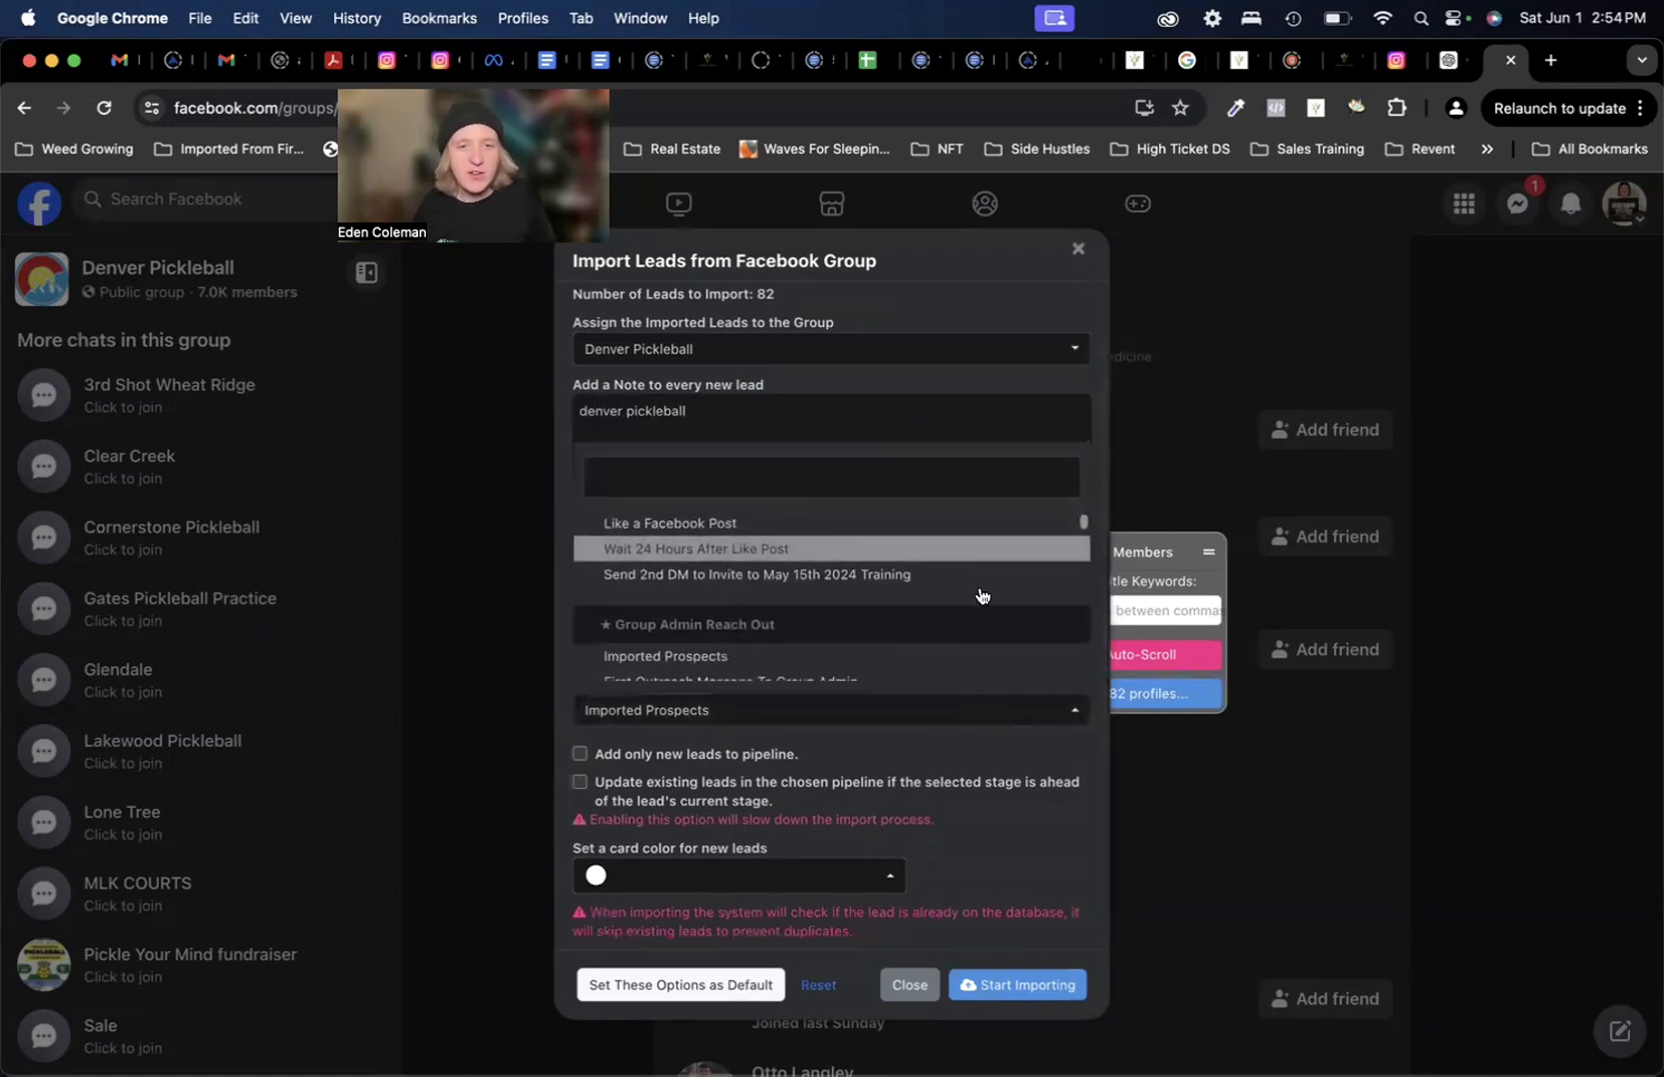
scroll(983, 596, "down", 1)
left_click(1090, 741)
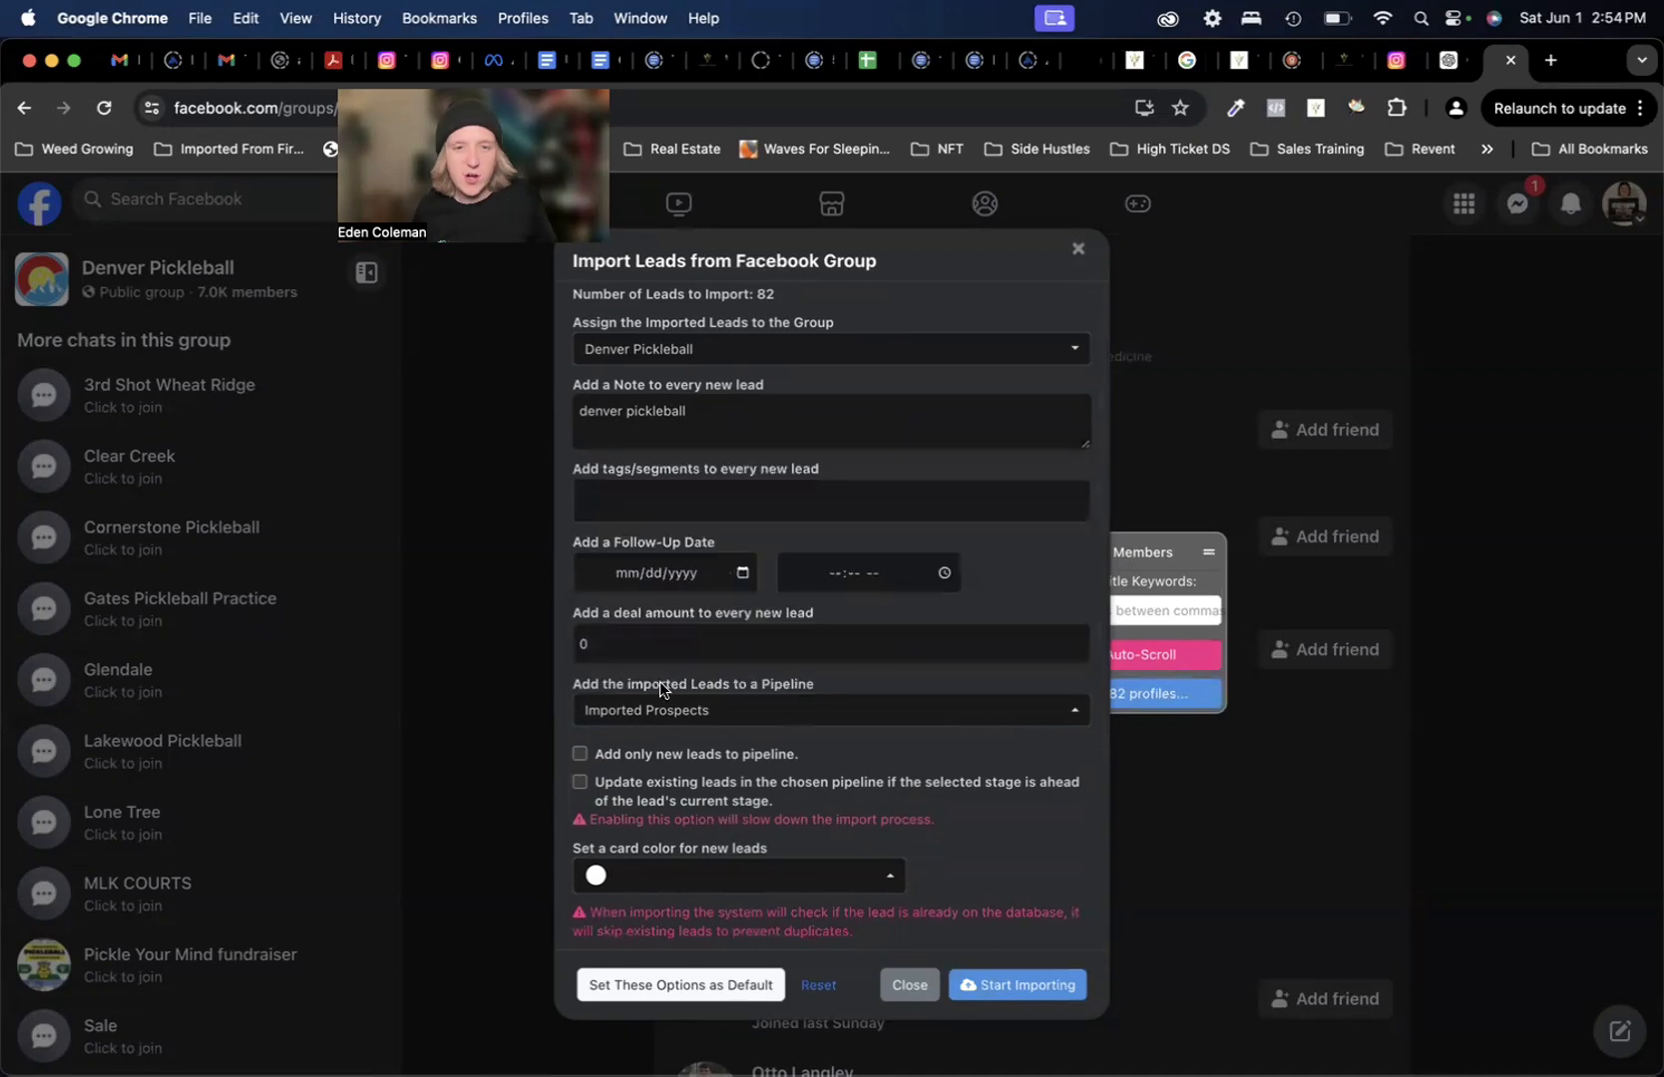
left_click(825, 709)
scroll(844, 603, "down", 5)
scroll(844, 603, "down", 10)
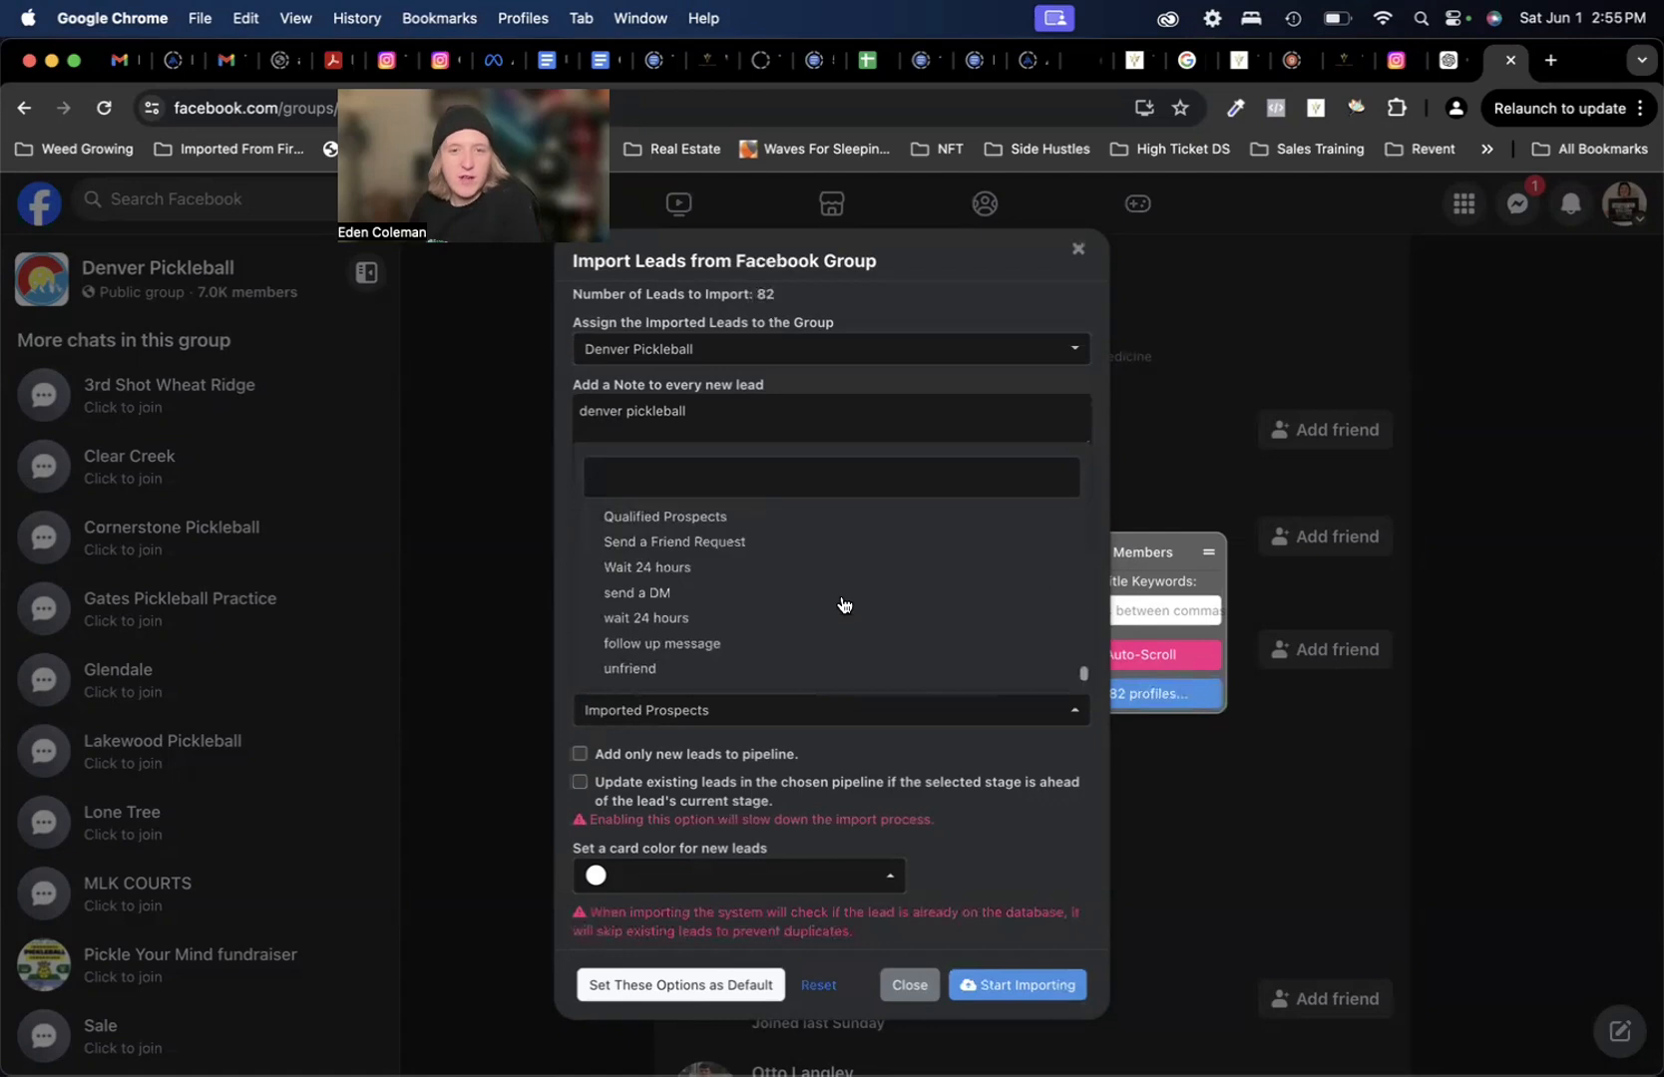
scroll(844, 603, "down", 3)
scroll(848, 619, "up", 1)
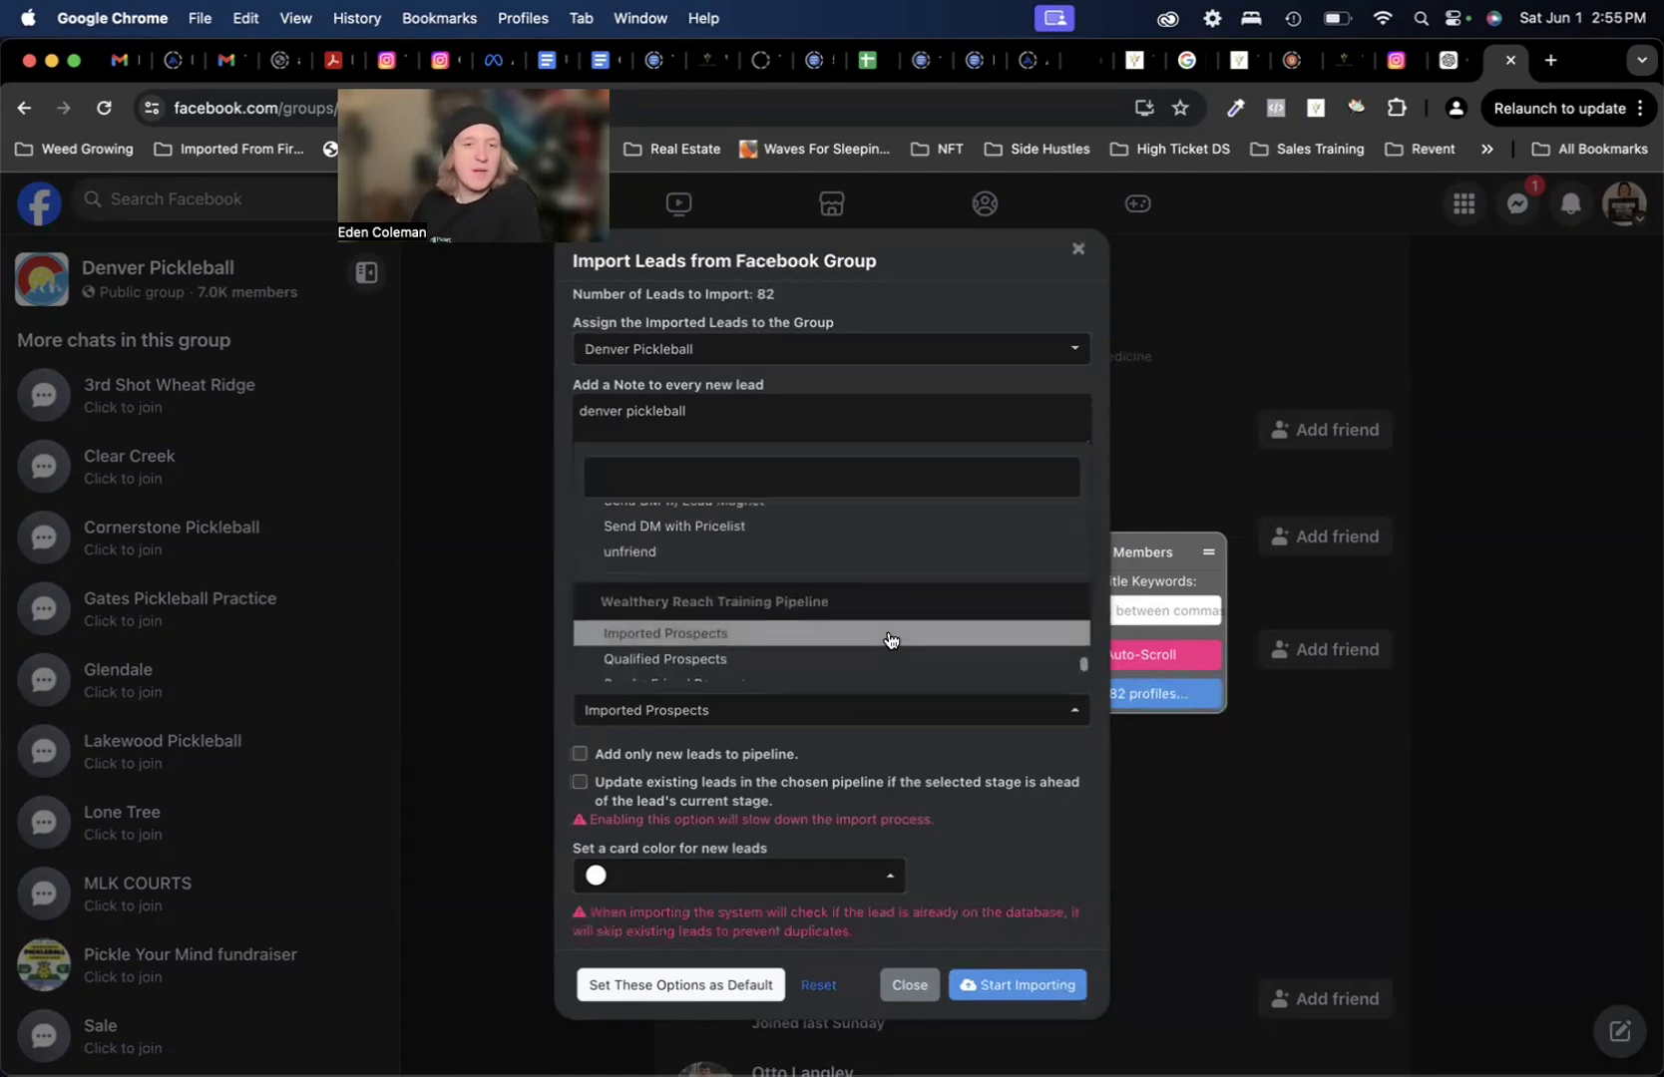
scroll(888, 639, "down", 2)
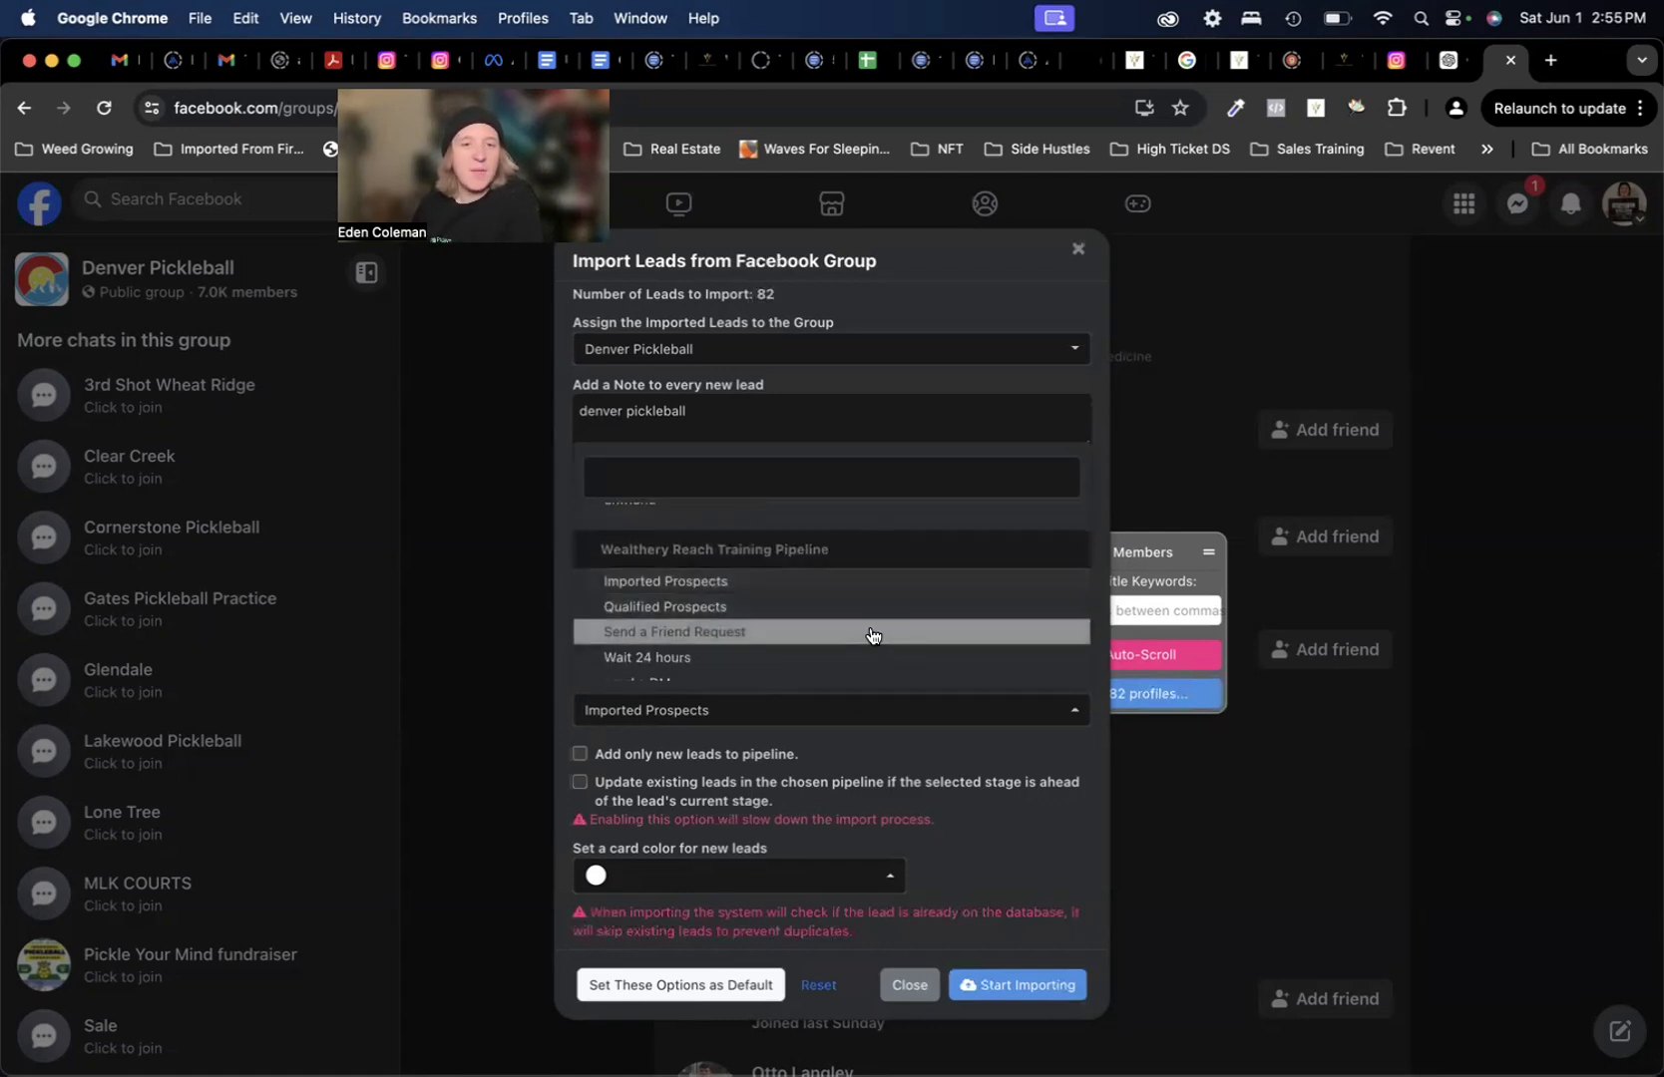
left_click(865, 583)
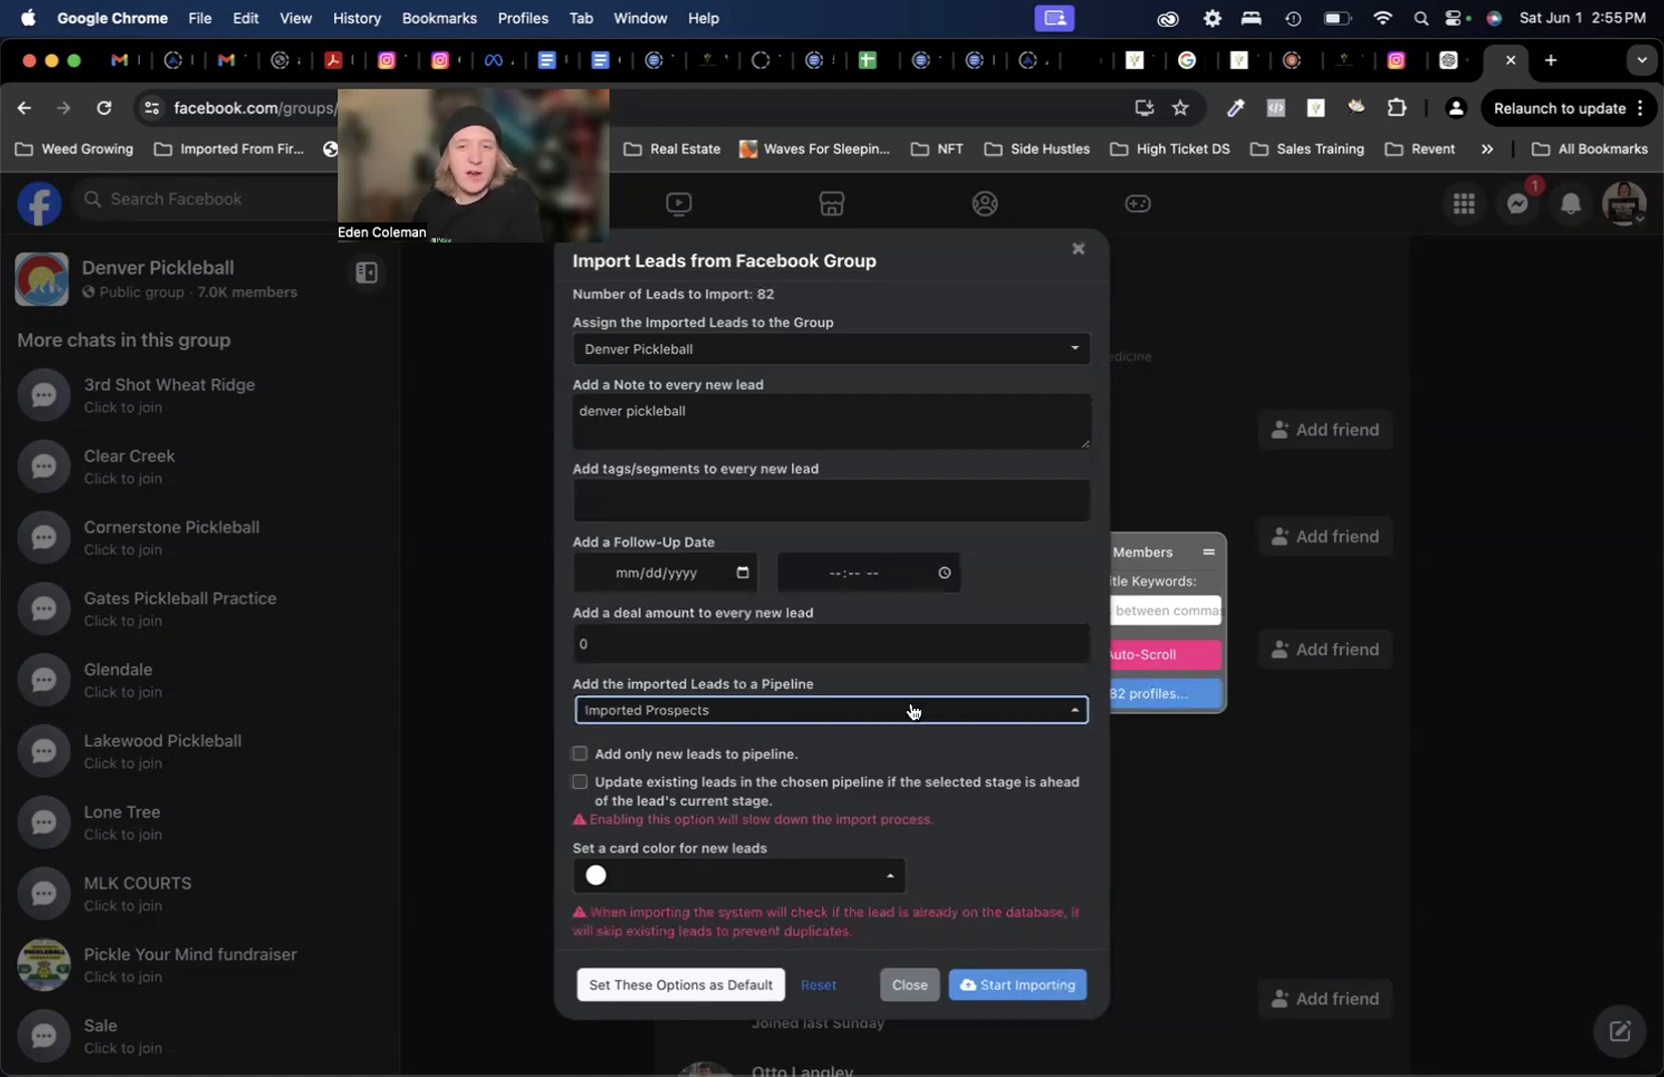
- Restrict the import to adding only new leads to the pipeline, run it, and dismiss the import results
scroll(1034, 811, "down", 1)
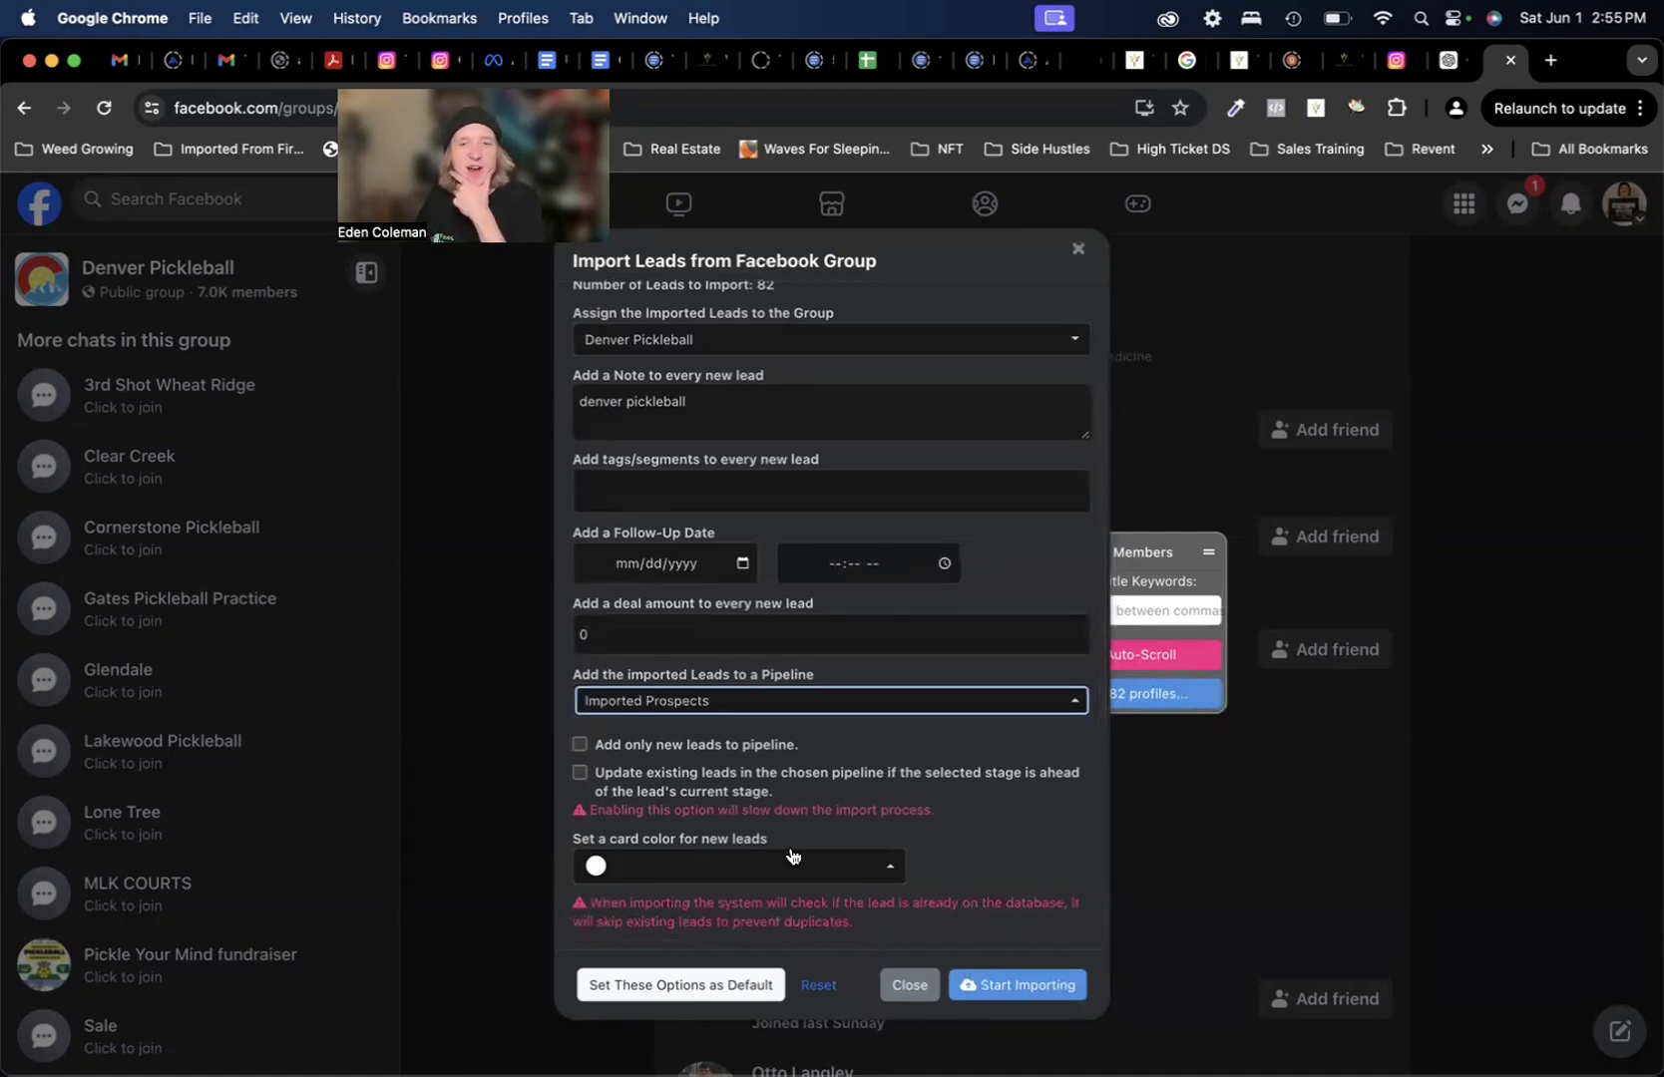
left_click(580, 745)
scroll(578, 753, "up", 1)
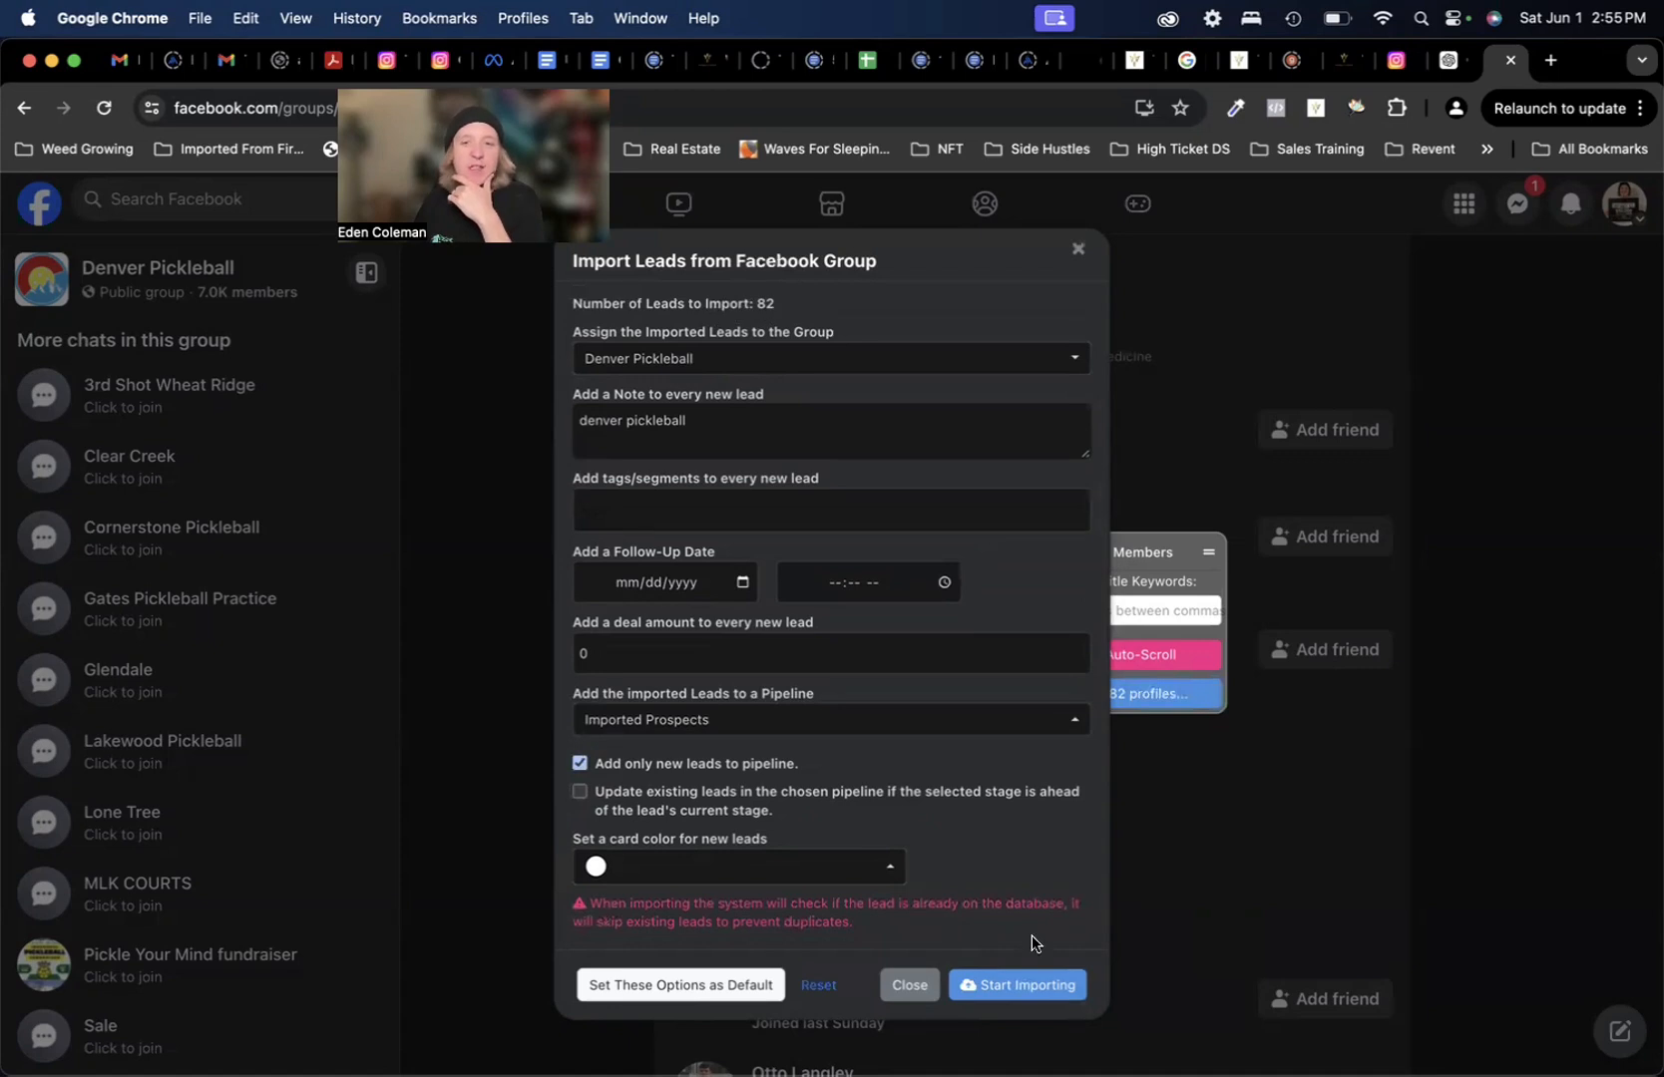
left_click(1023, 985)
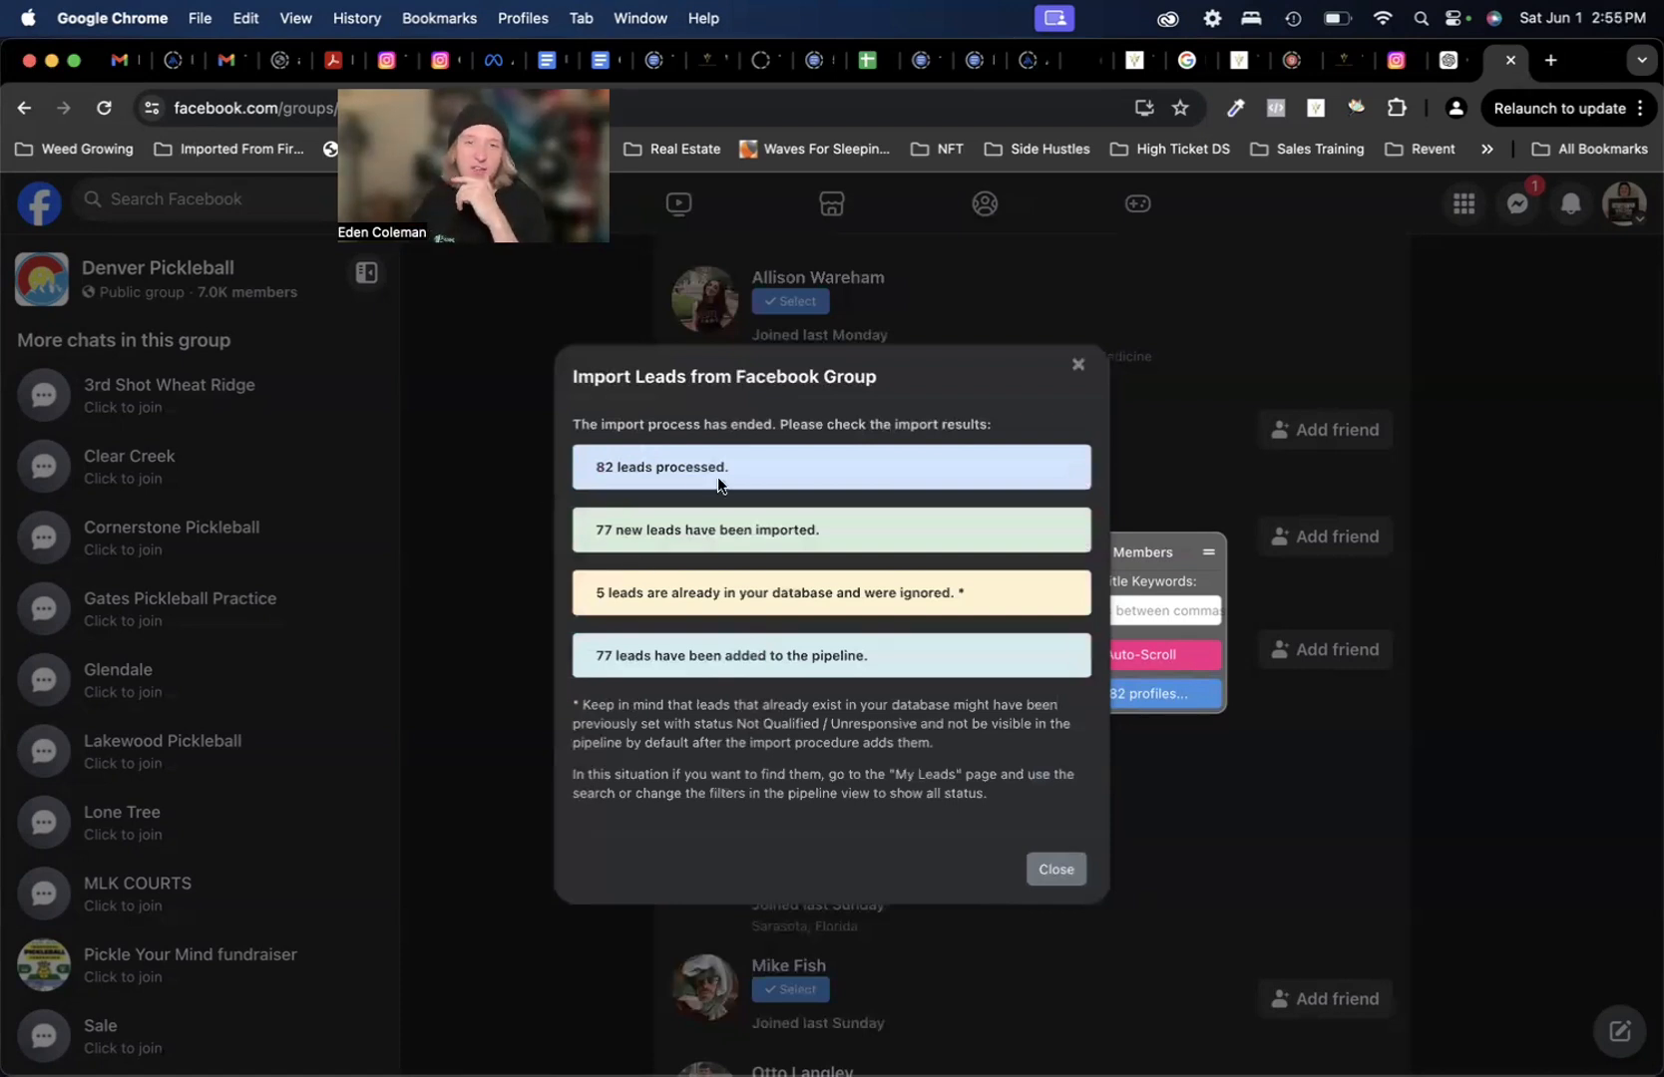
left_click_drag(603, 532, 829, 536)
left_click(829, 535)
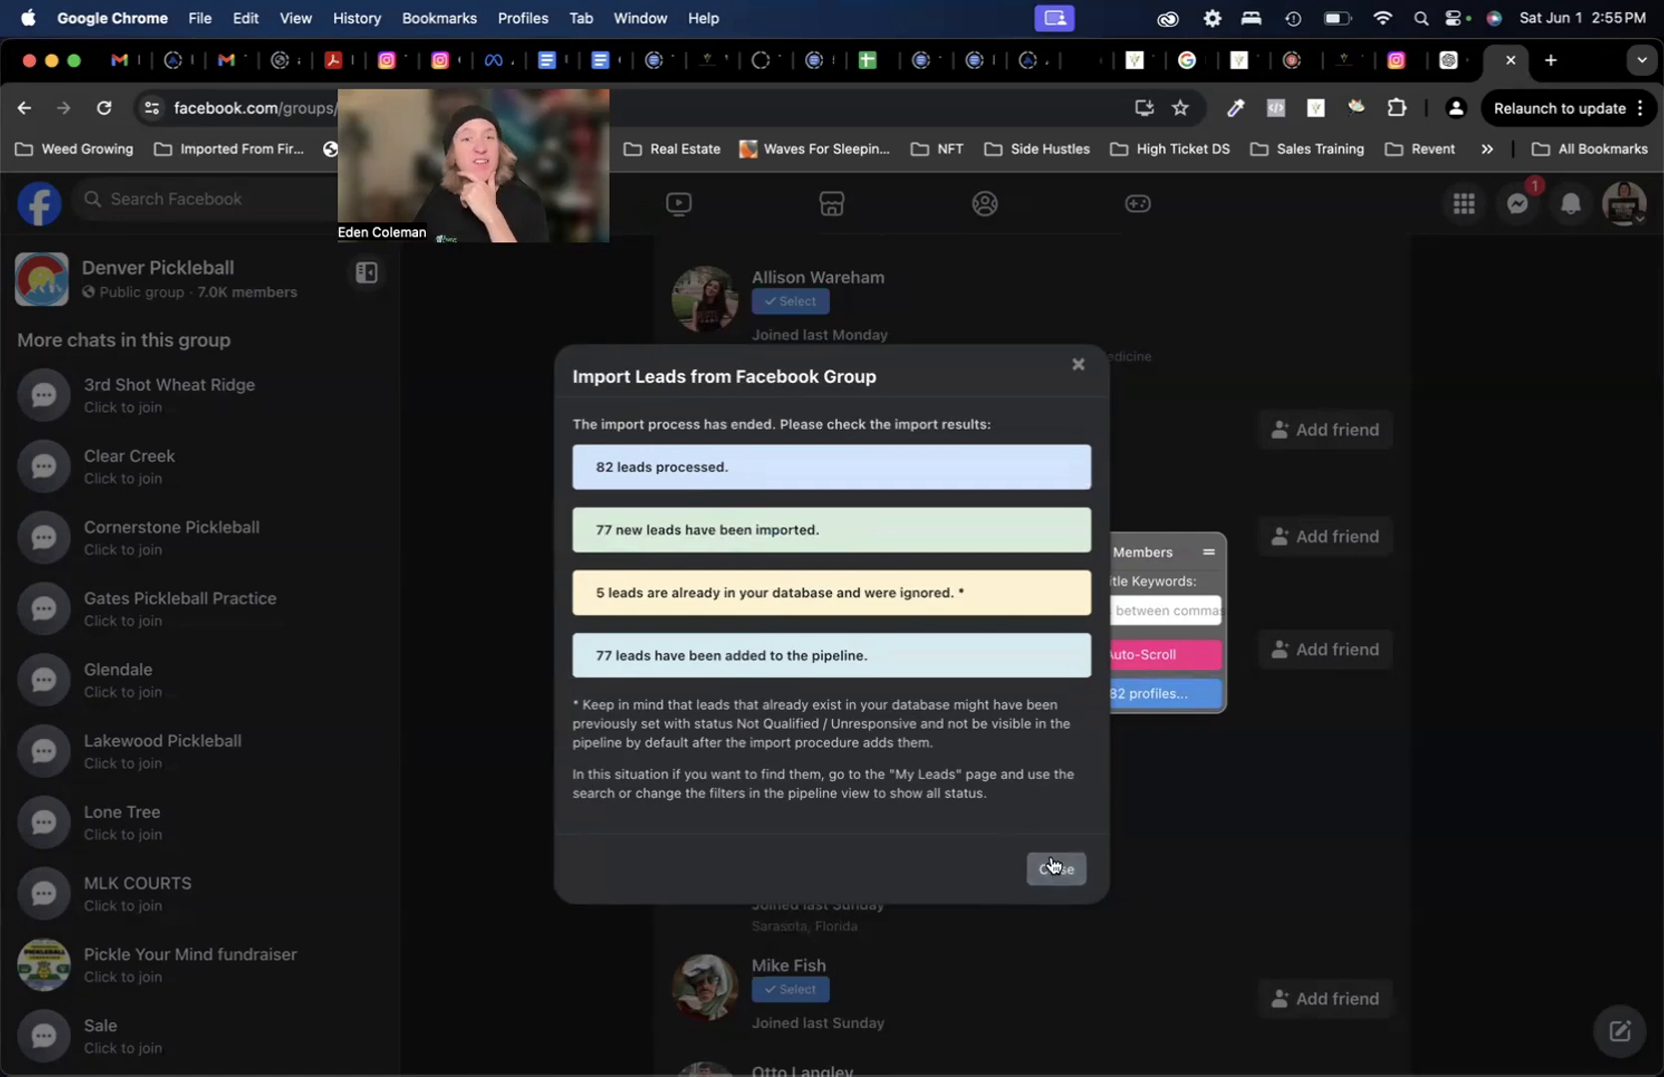
left_click(1052, 868)
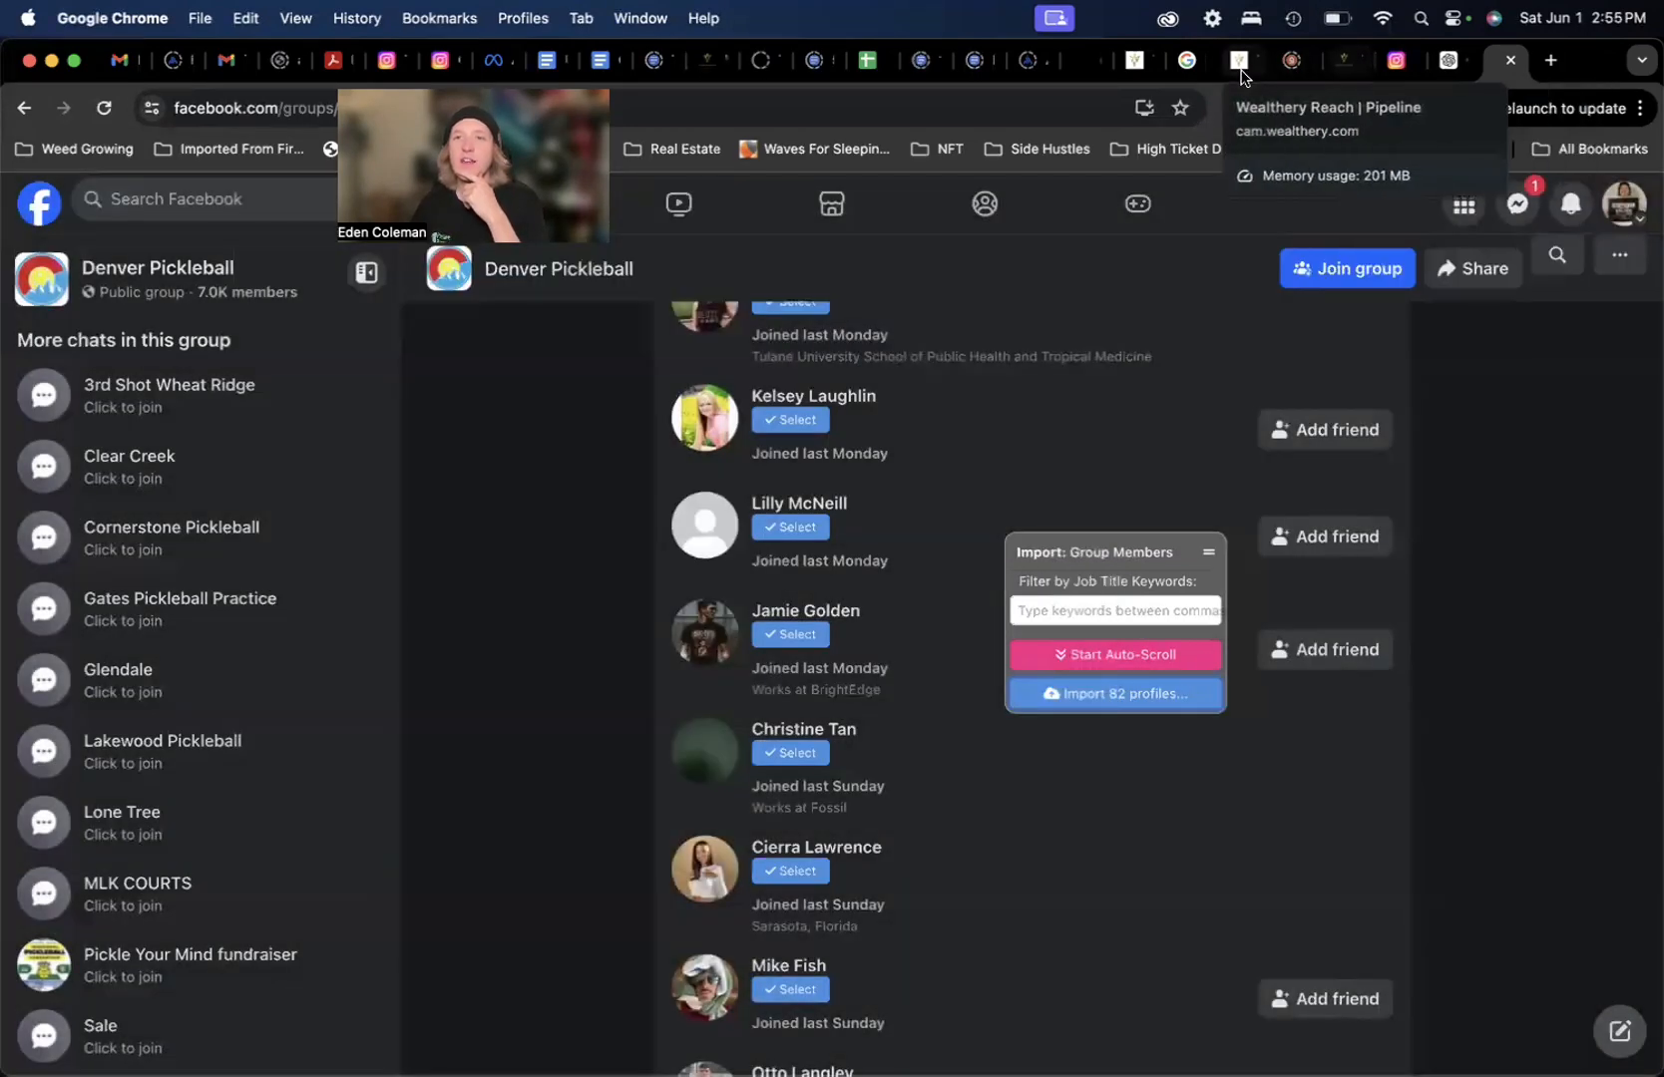
- Switch to the Wealthery Reach Training Pipeline, reload it, and look through the leads in the Imported Prospects stage
left_click(1242, 76)
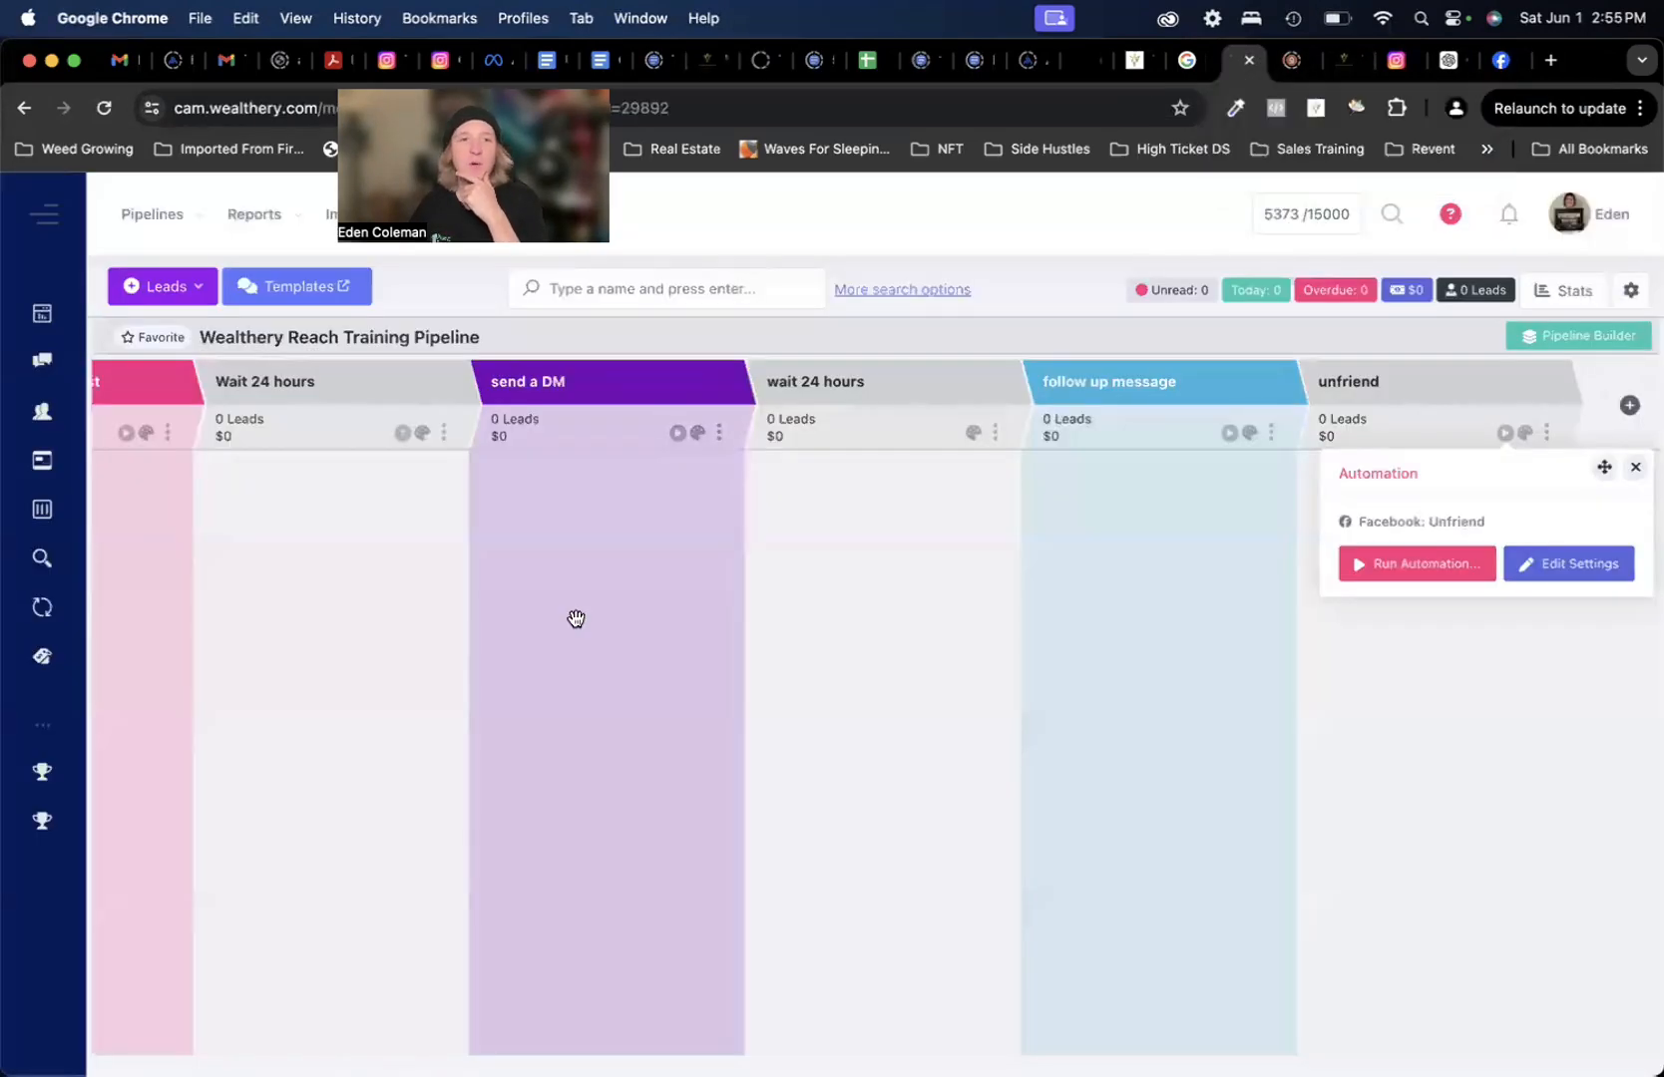
scroll(575, 618, "left", 5)
scroll(575, 618, "left", 3)
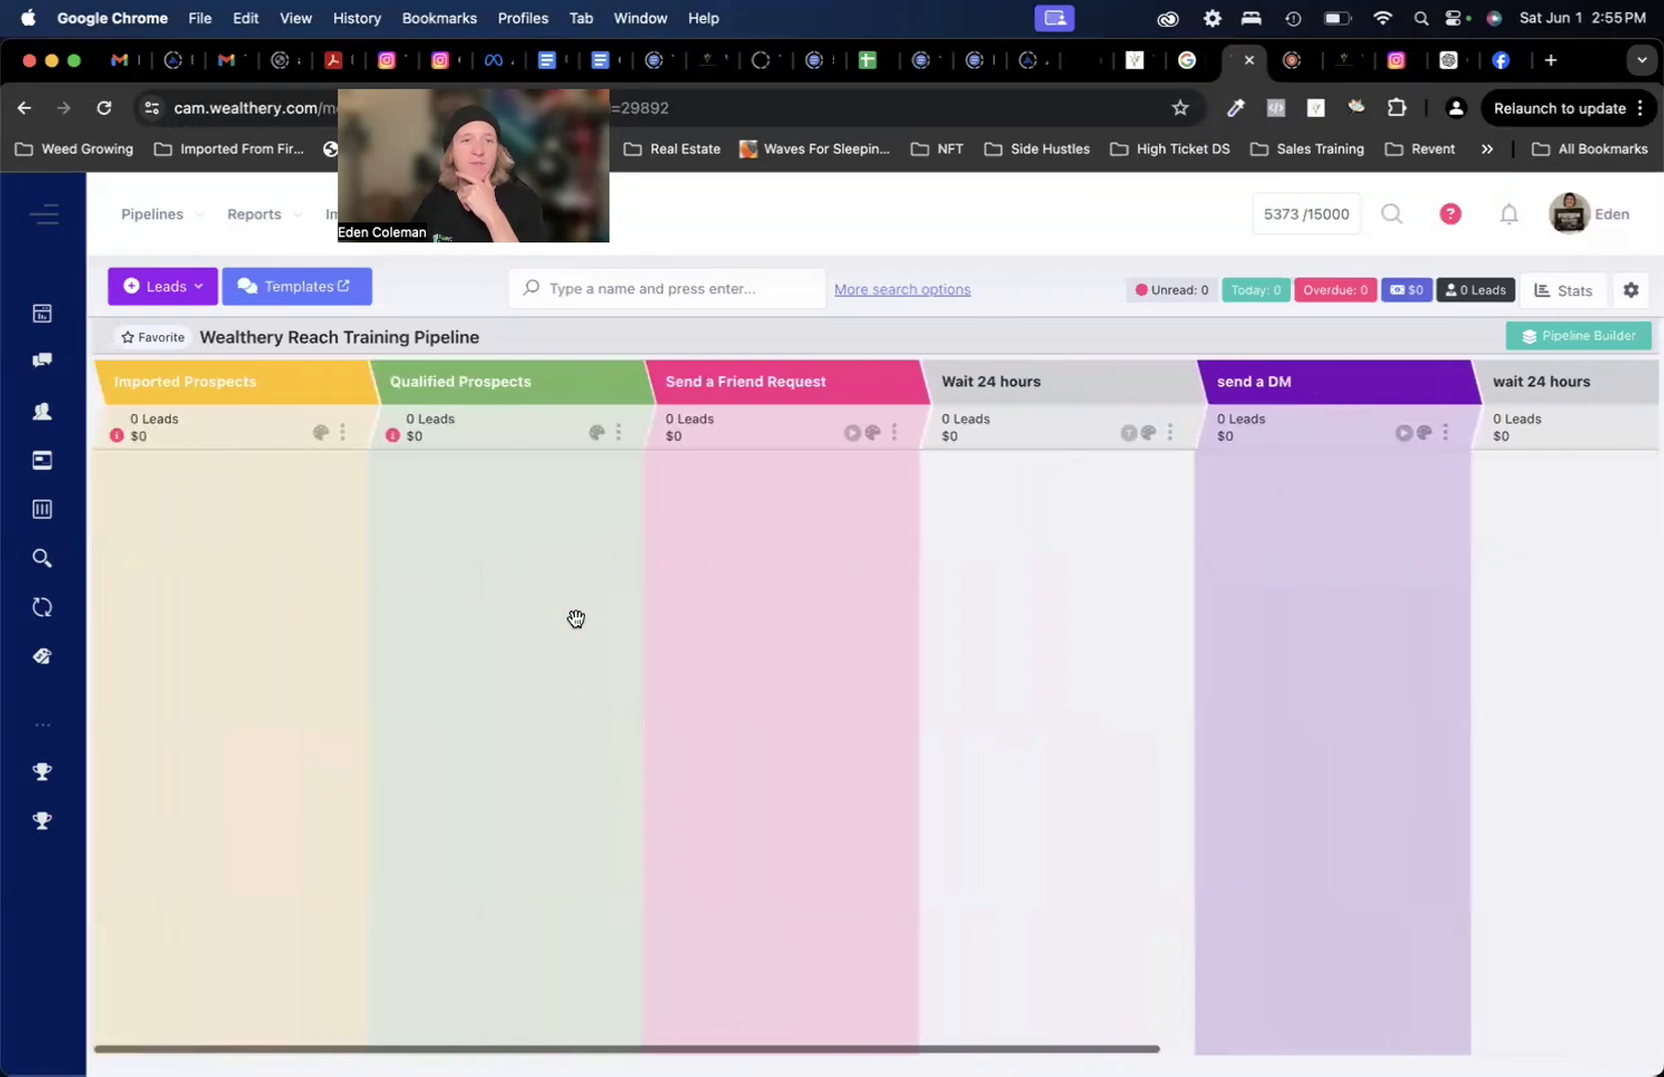
left_click(104, 107)
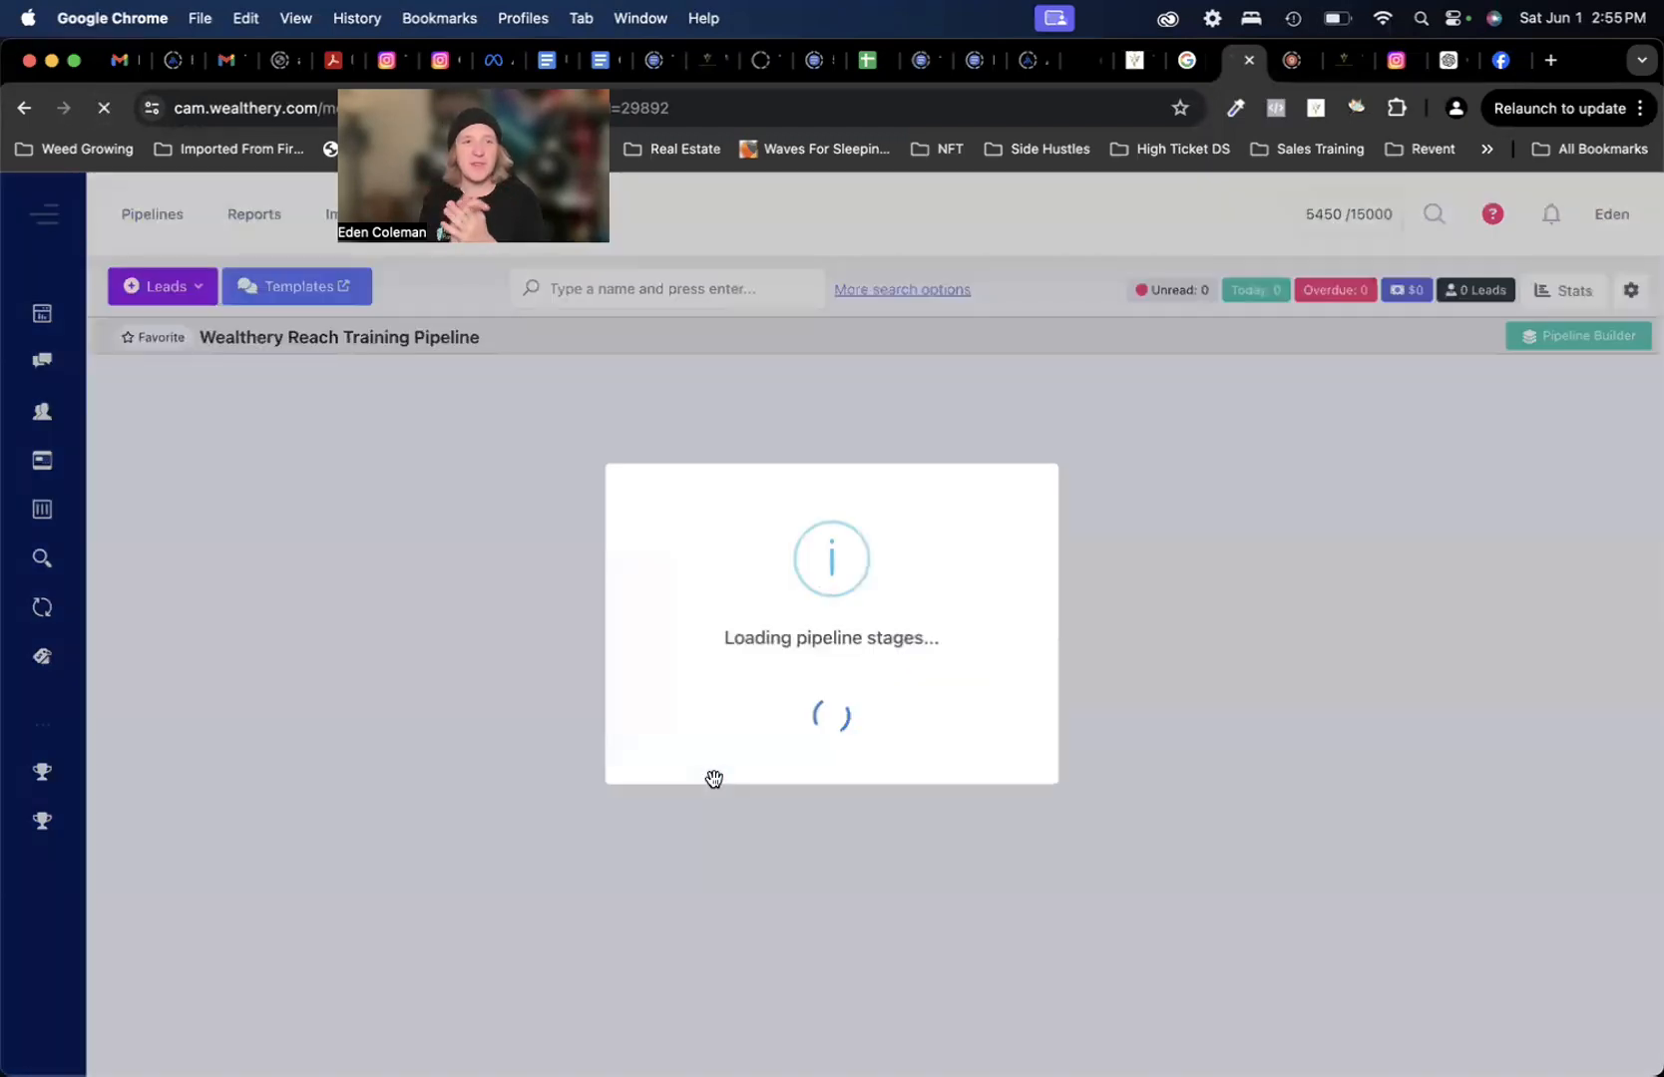
scroll(254, 614, "down", 20)
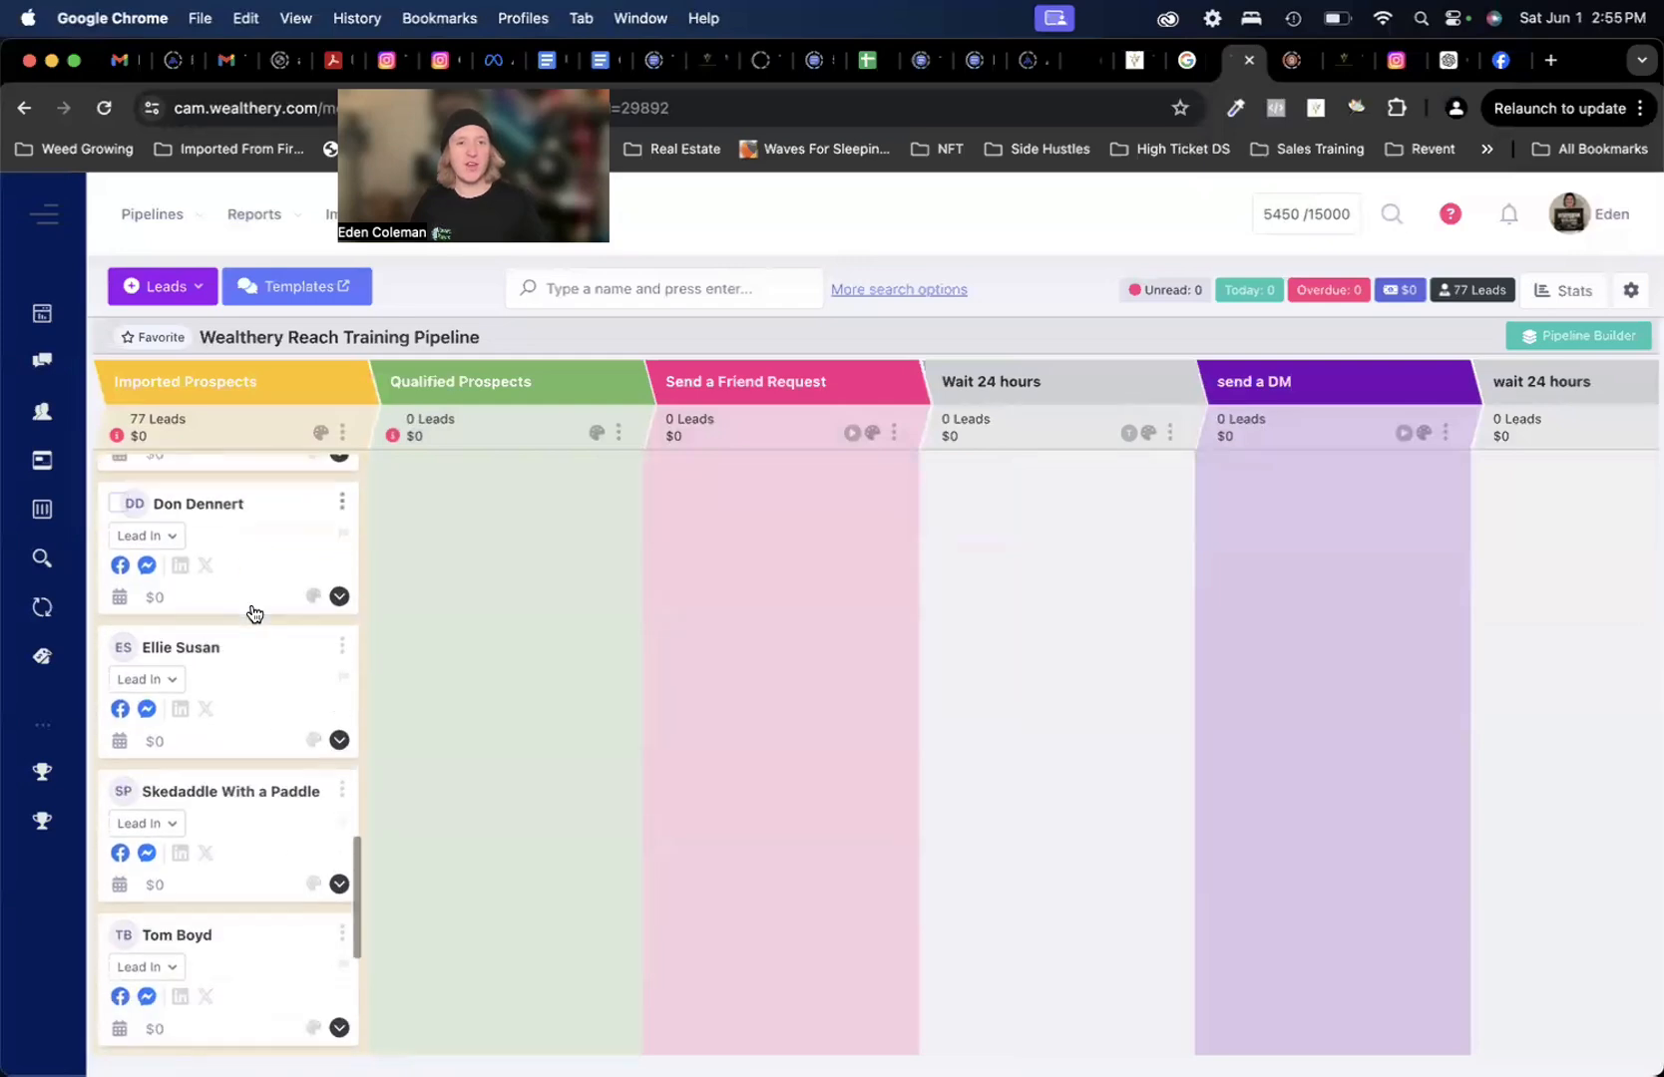
scroll(254, 613, "down", 20)
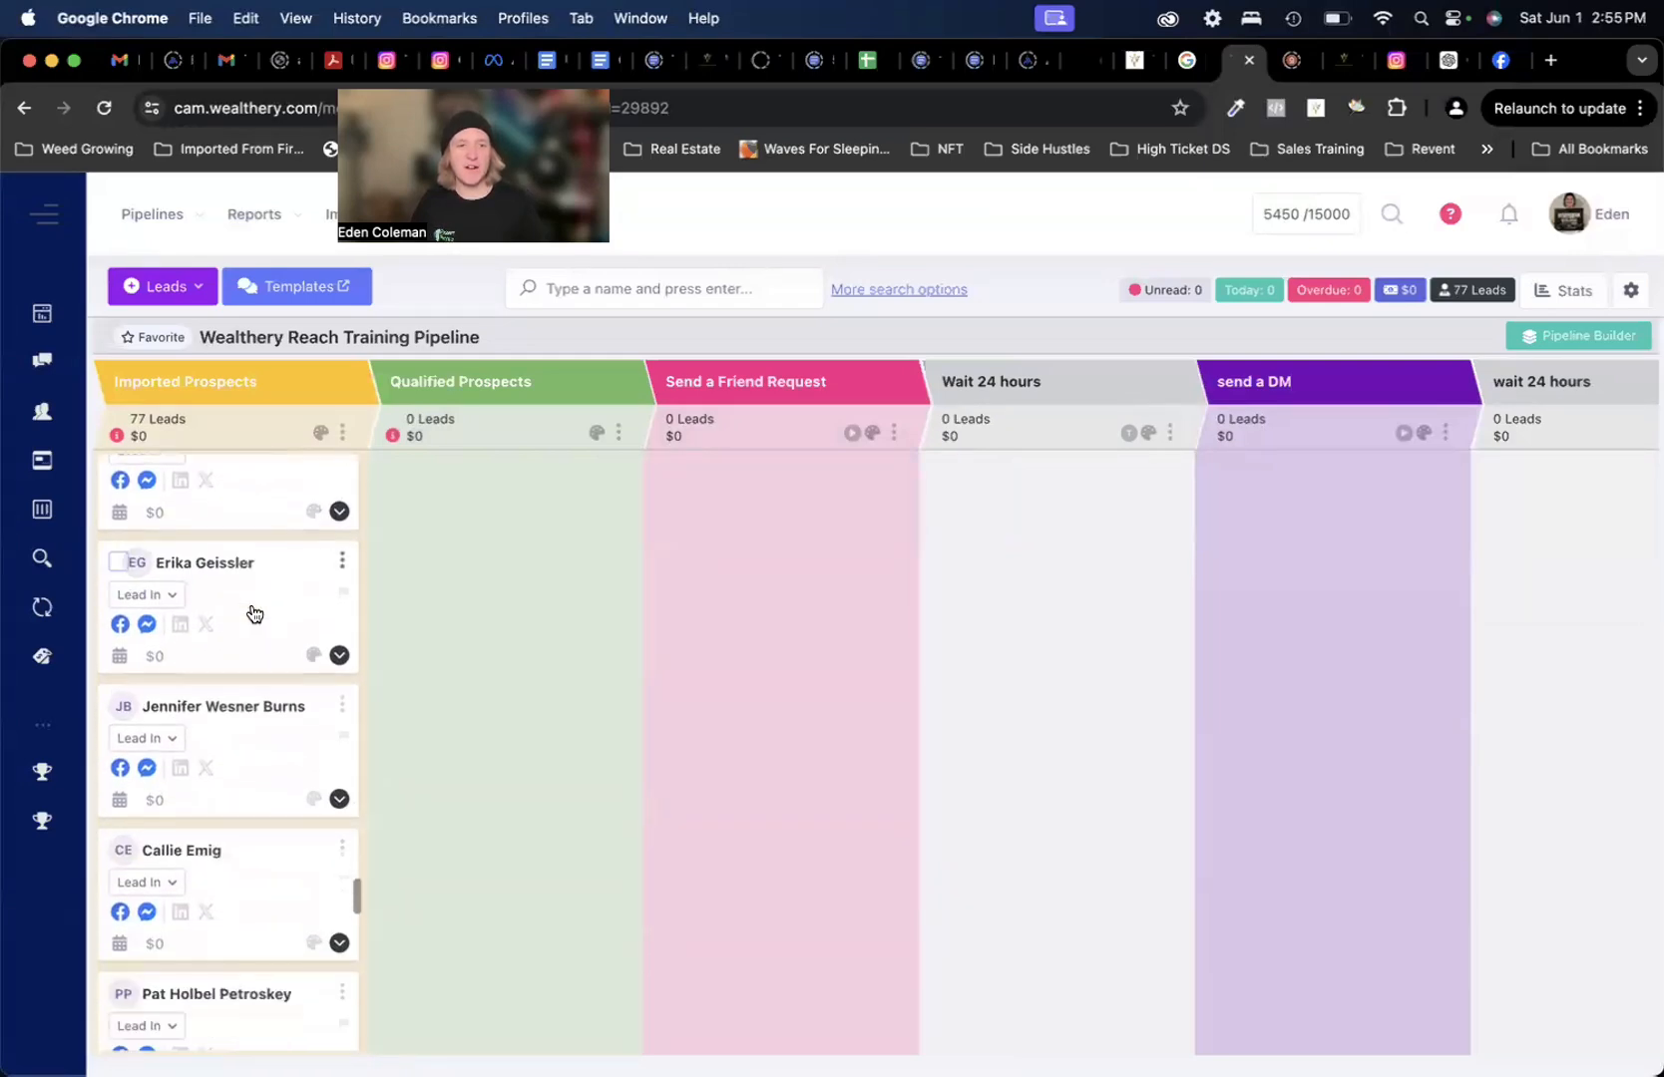
scroll(288, 774, "up", 20)
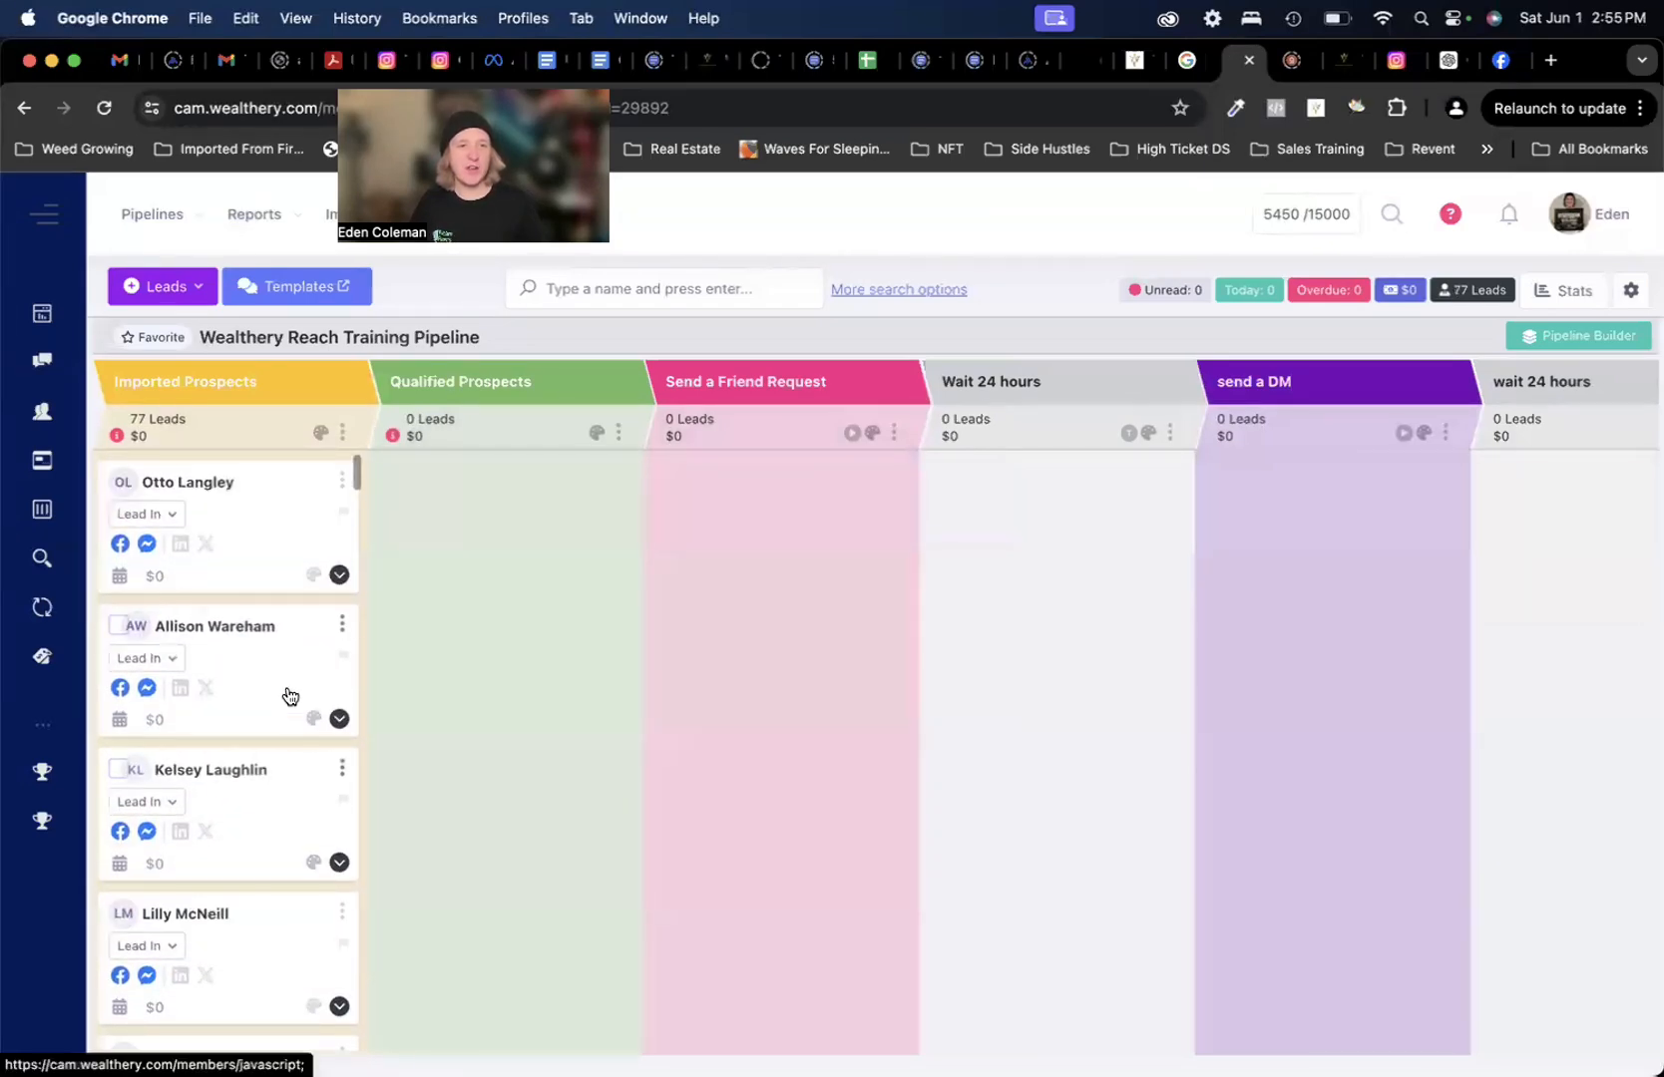
- Set the status of the first lead in the Imported Prospects stage to Unresponsive
scroll(286, 698, "down", 1)
left_click(344, 464)
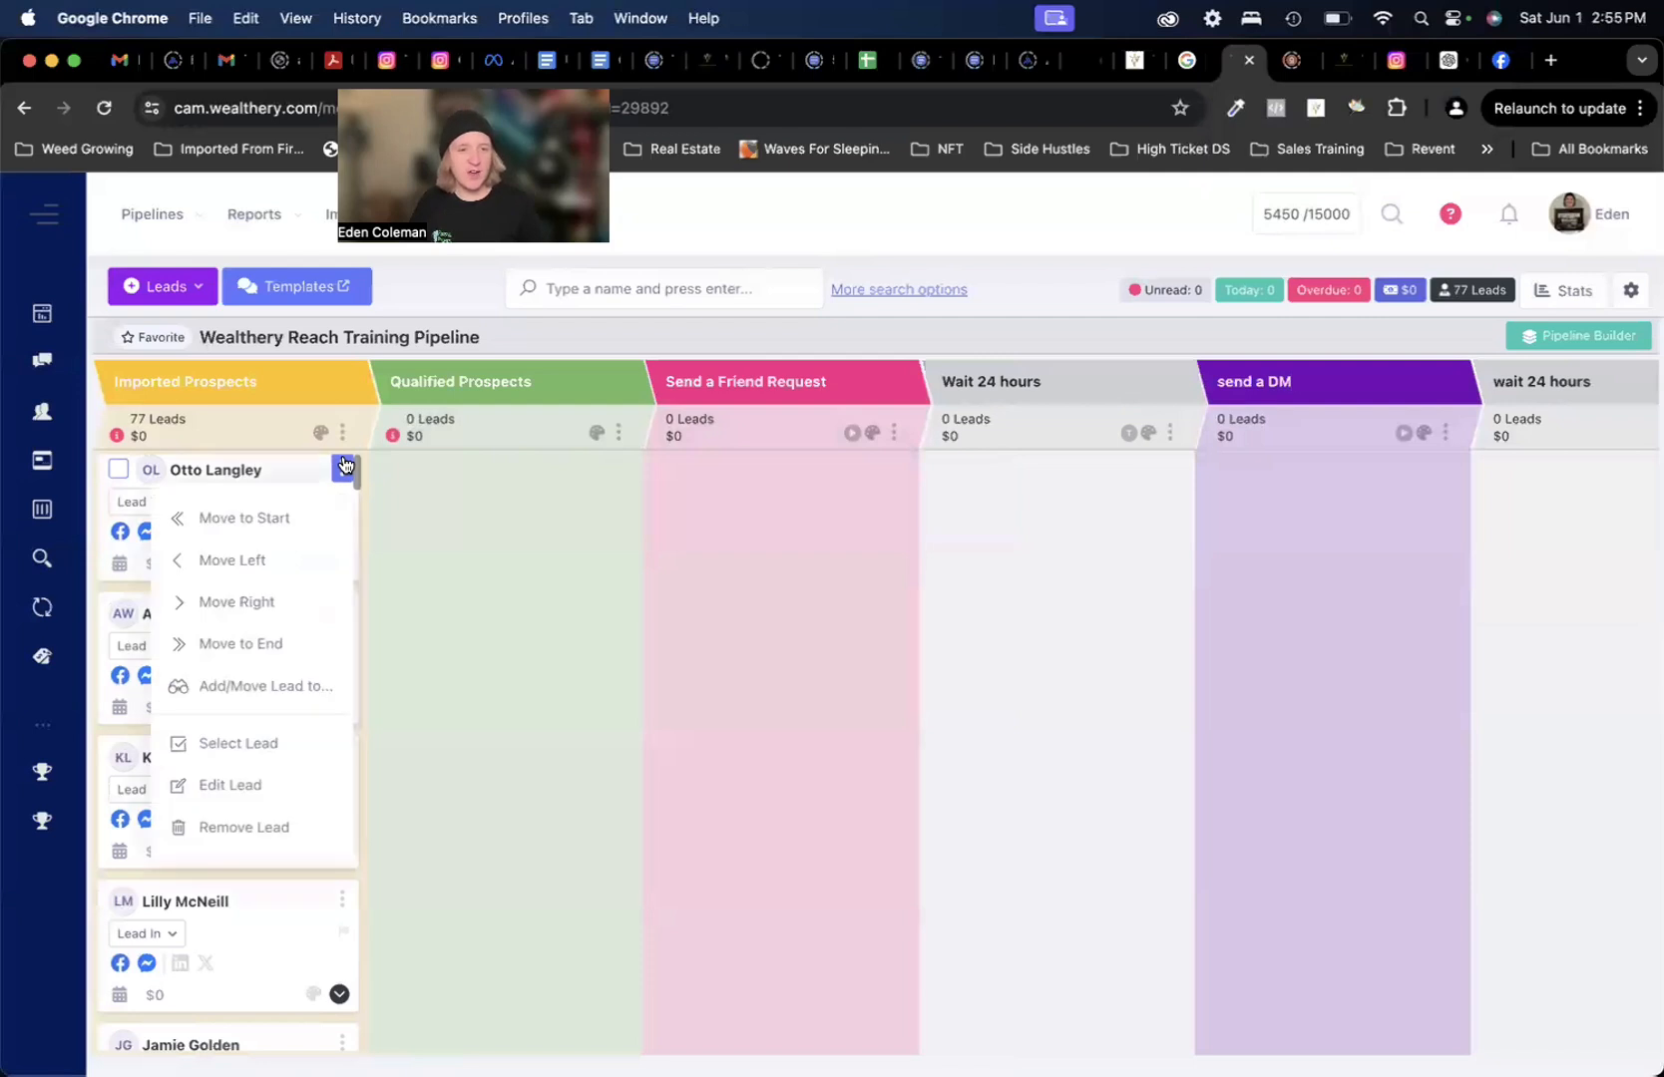
left_click(409, 403)
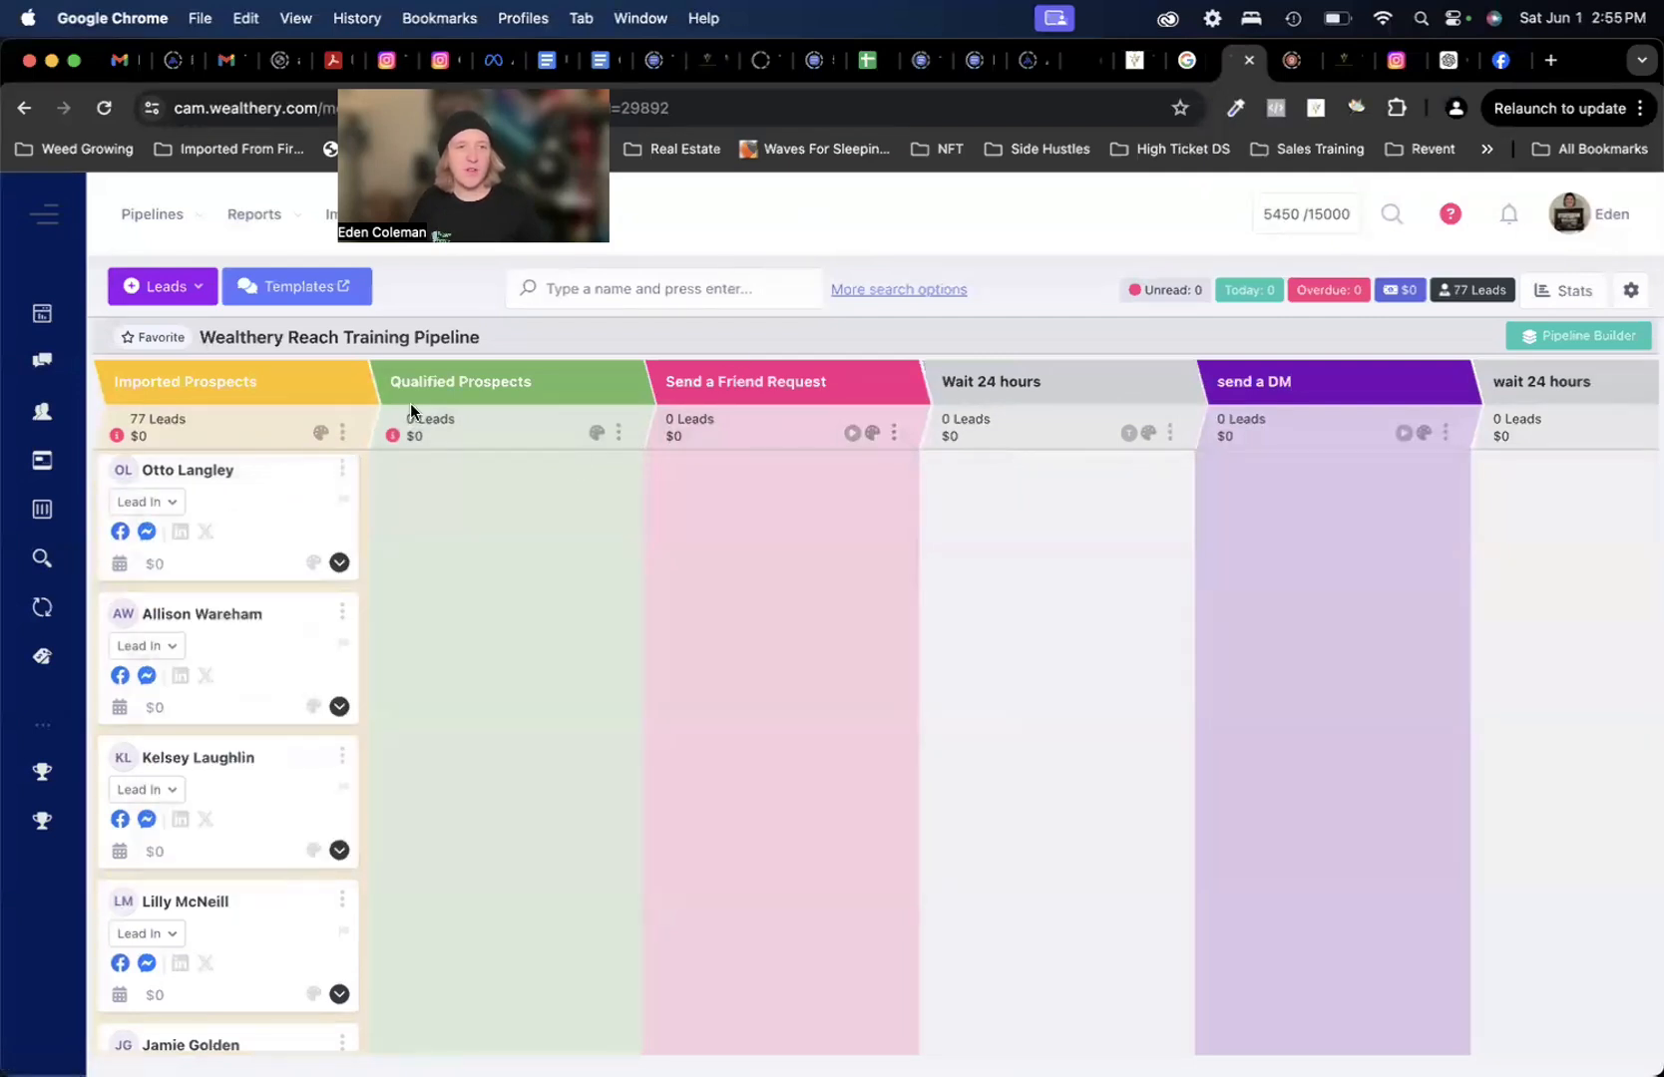
left_click(170, 504)
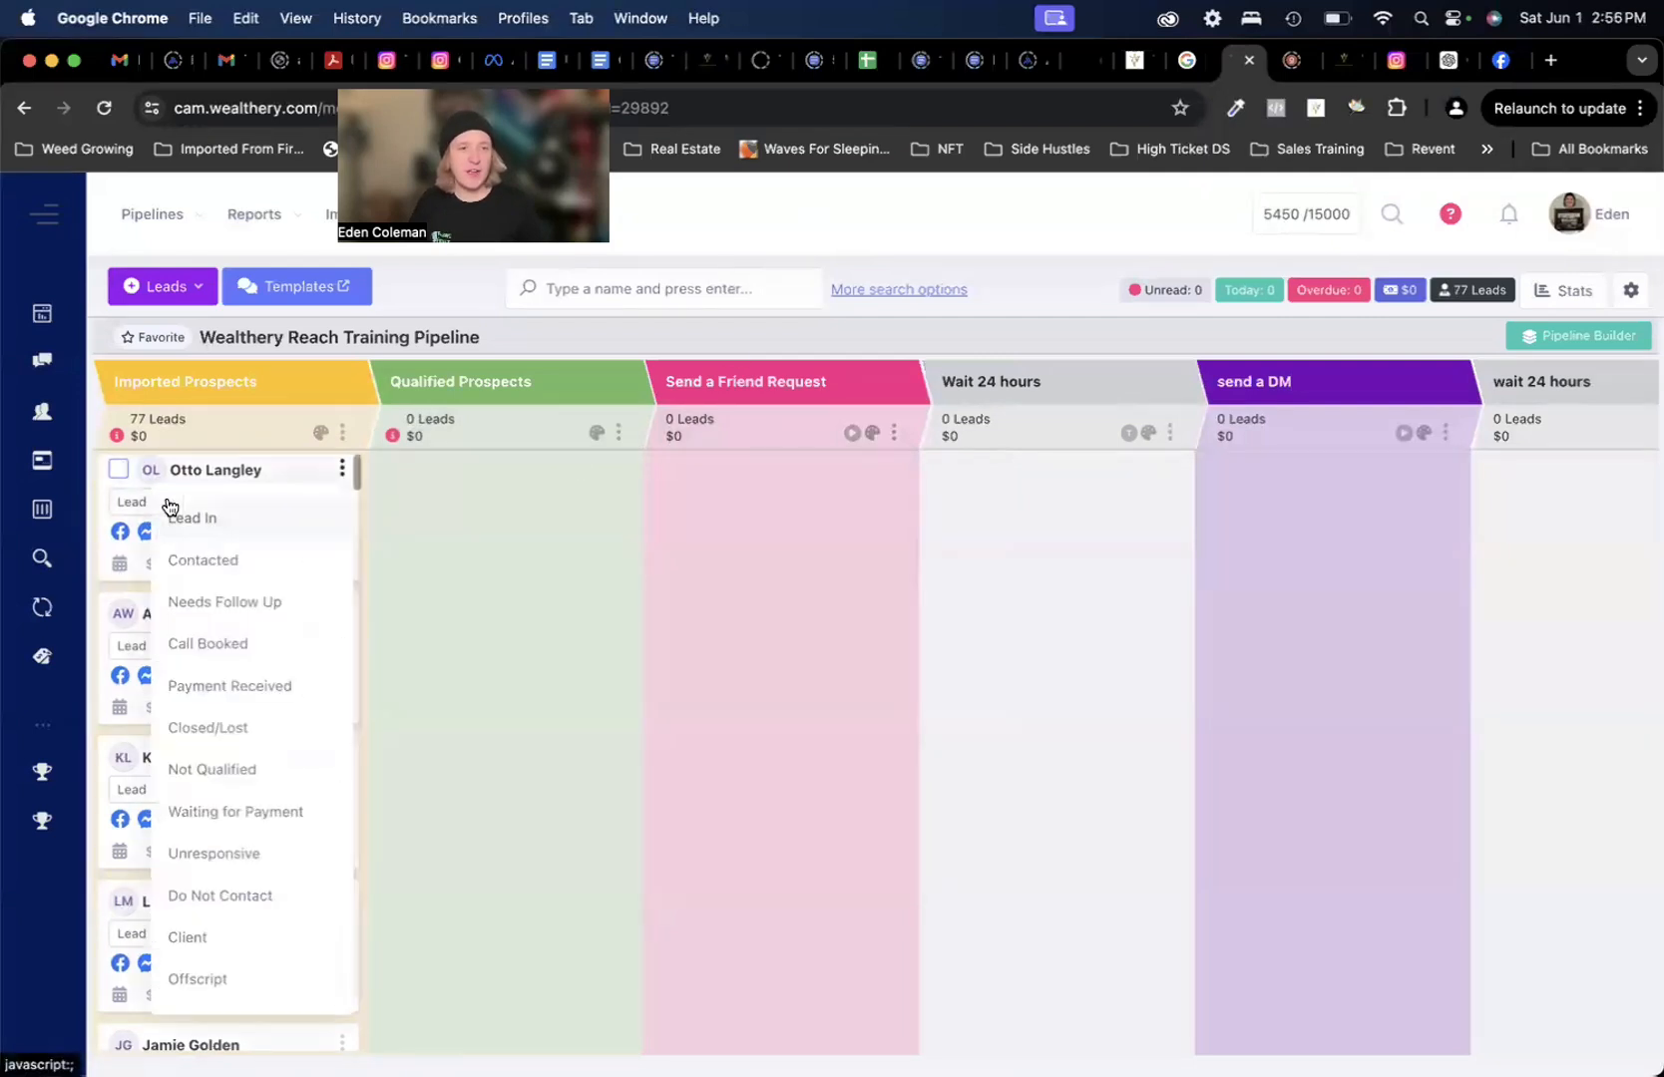
left_click(245, 854)
scroll(277, 691, "down", 1)
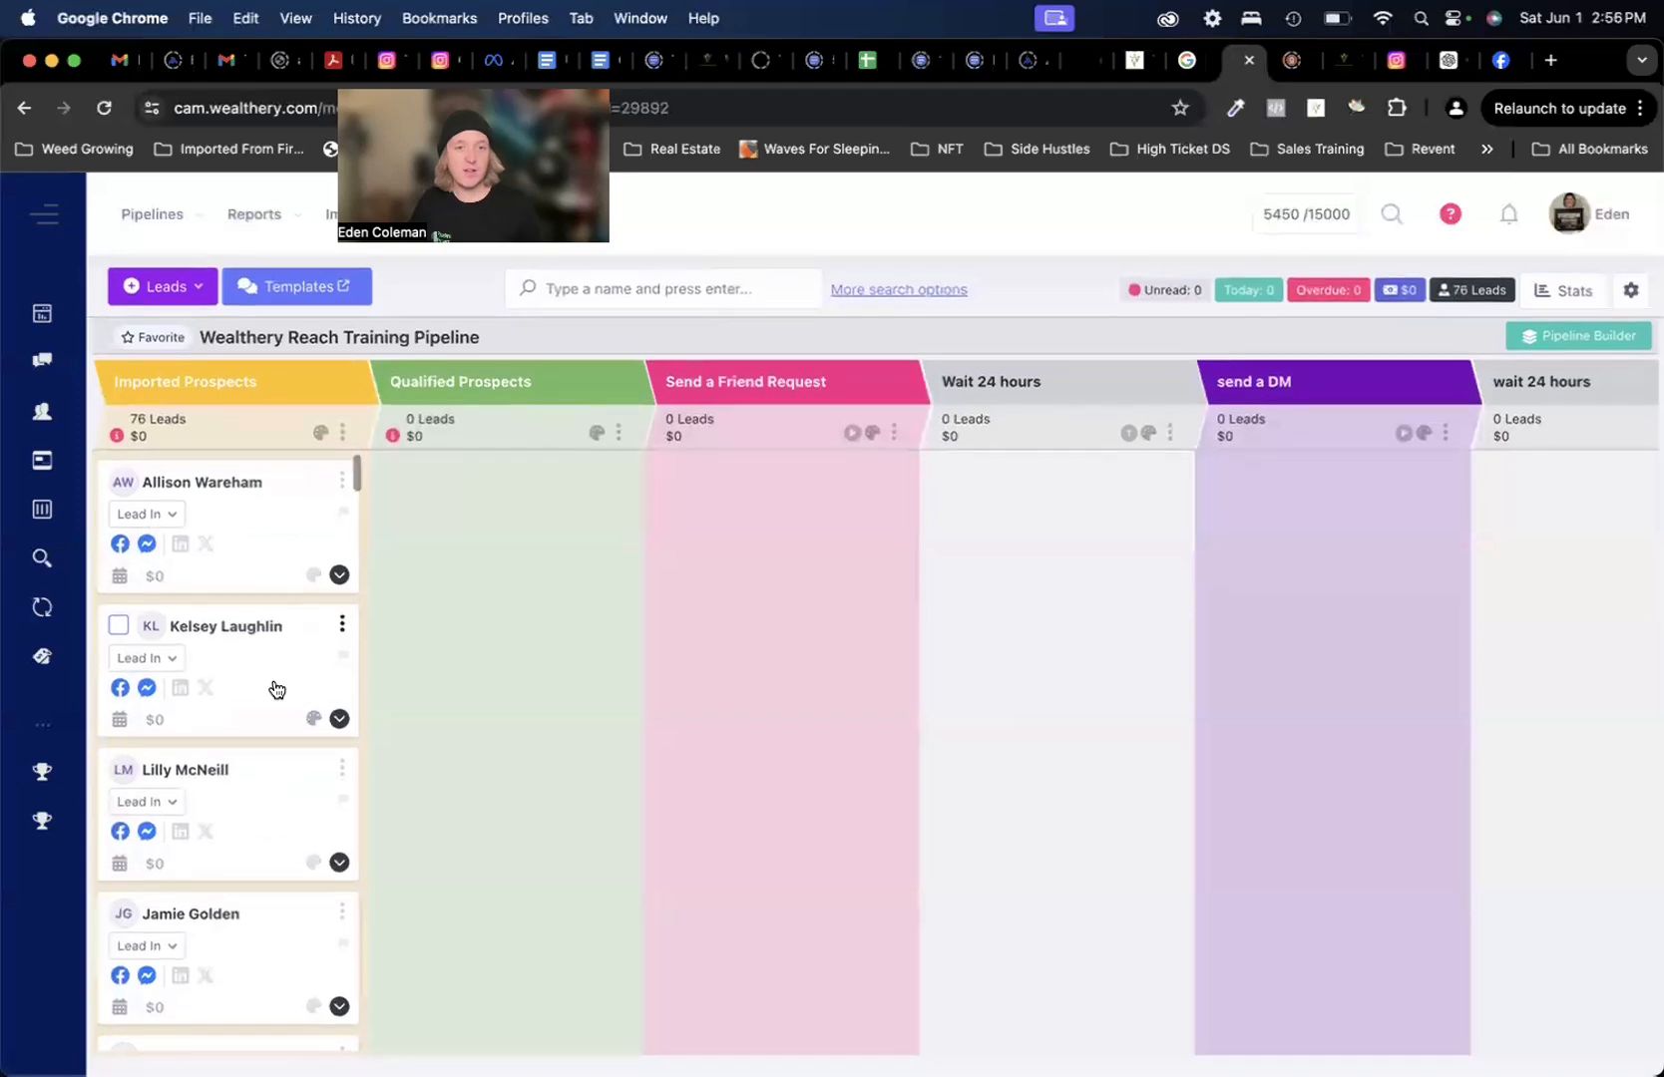
- Remove the lead at the head of the Imported Prospects stage from this pipeline and confirm the removal
left_click(342, 475)
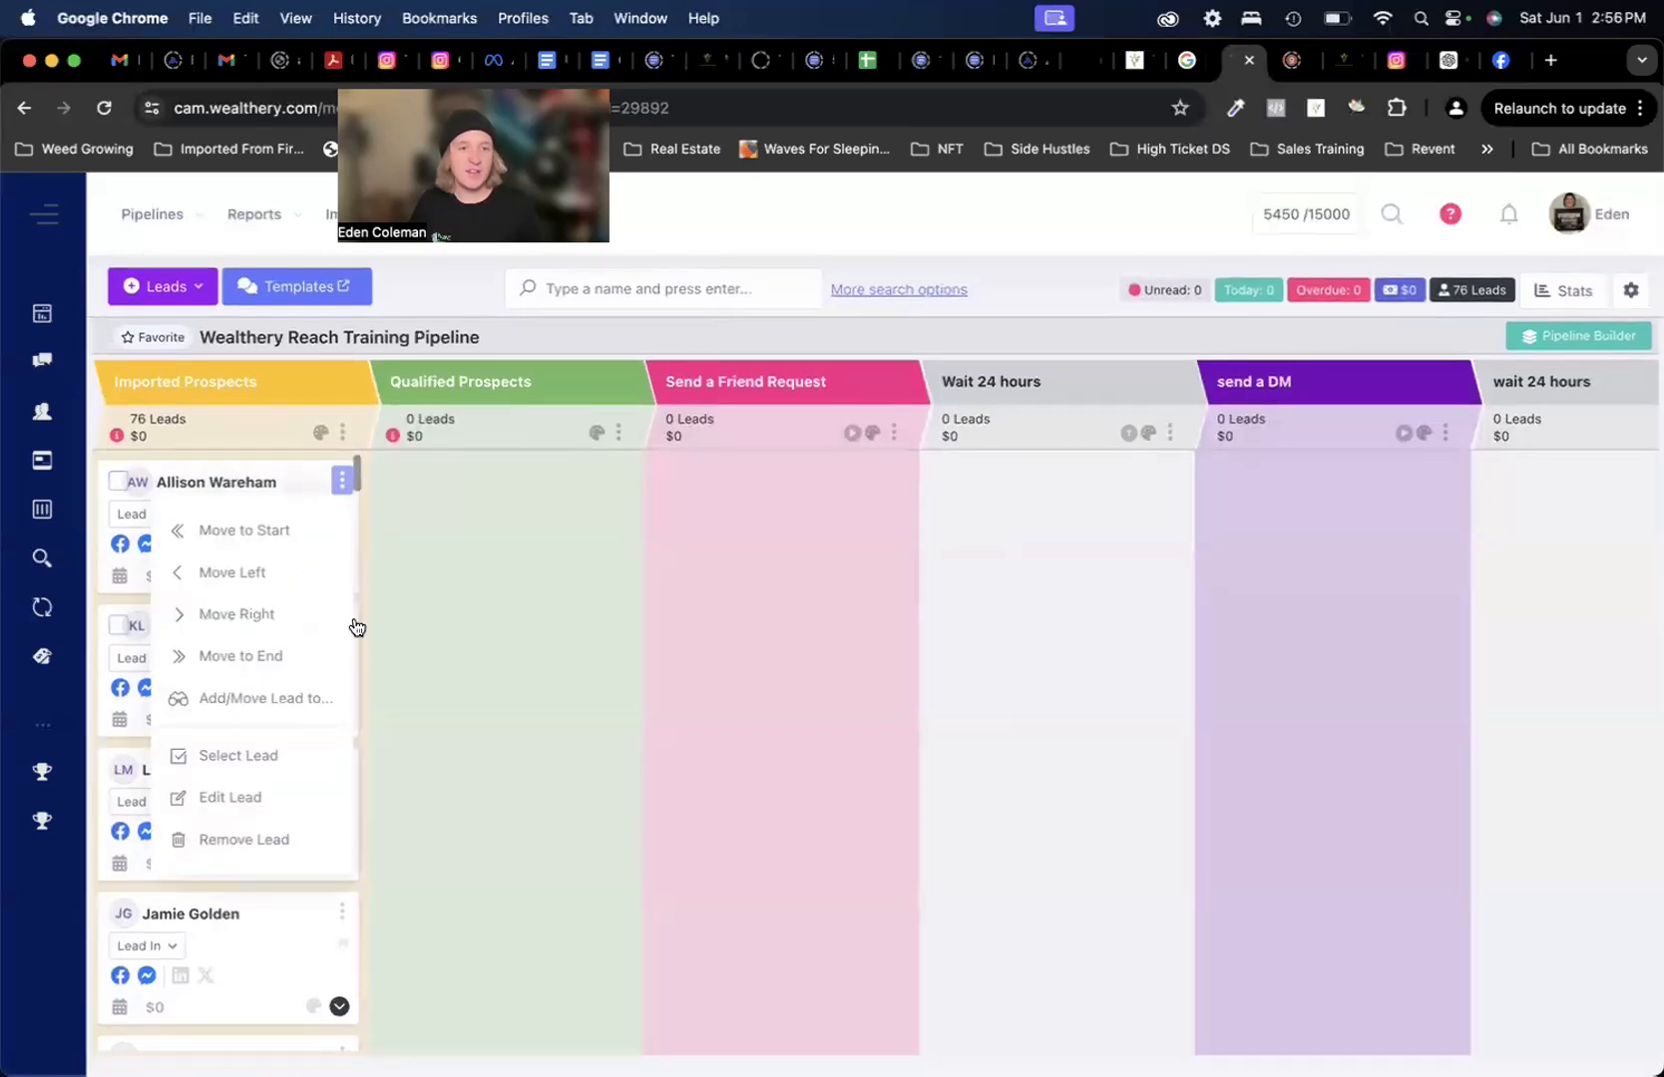
scroll(279, 748, "down", 1)
scroll(283, 788, "down", 2)
left_click(282, 803)
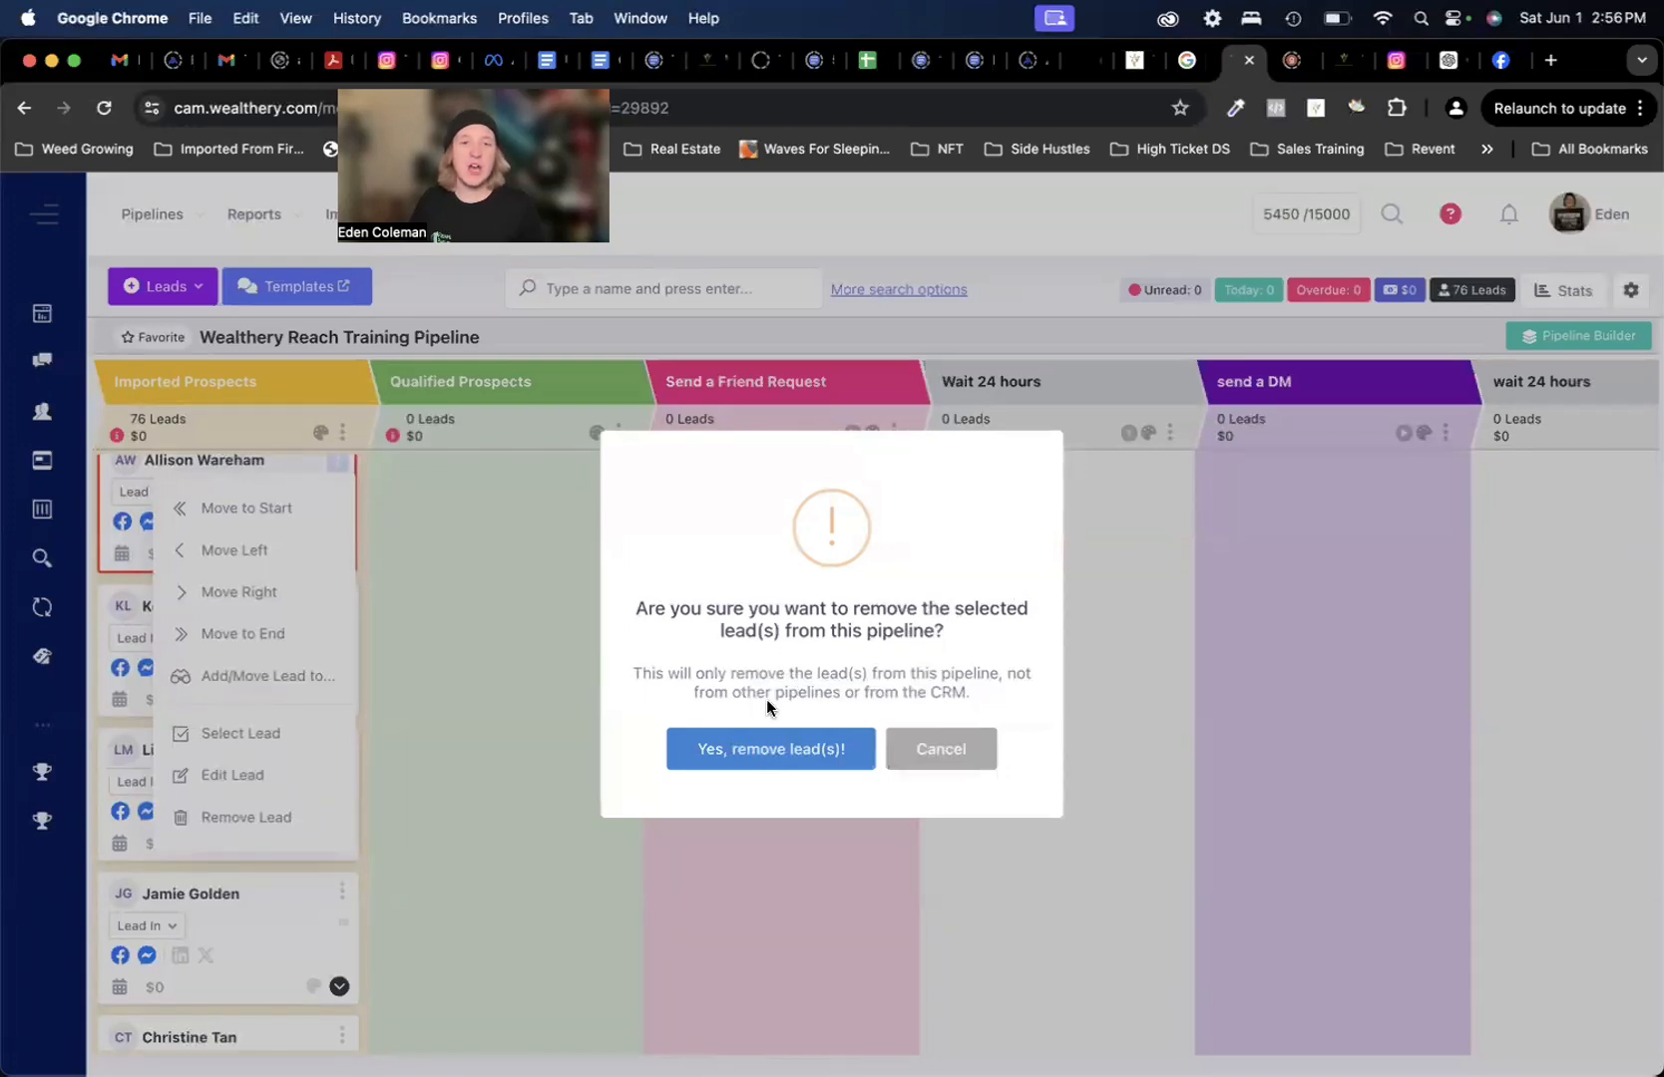
left_click(798, 749)
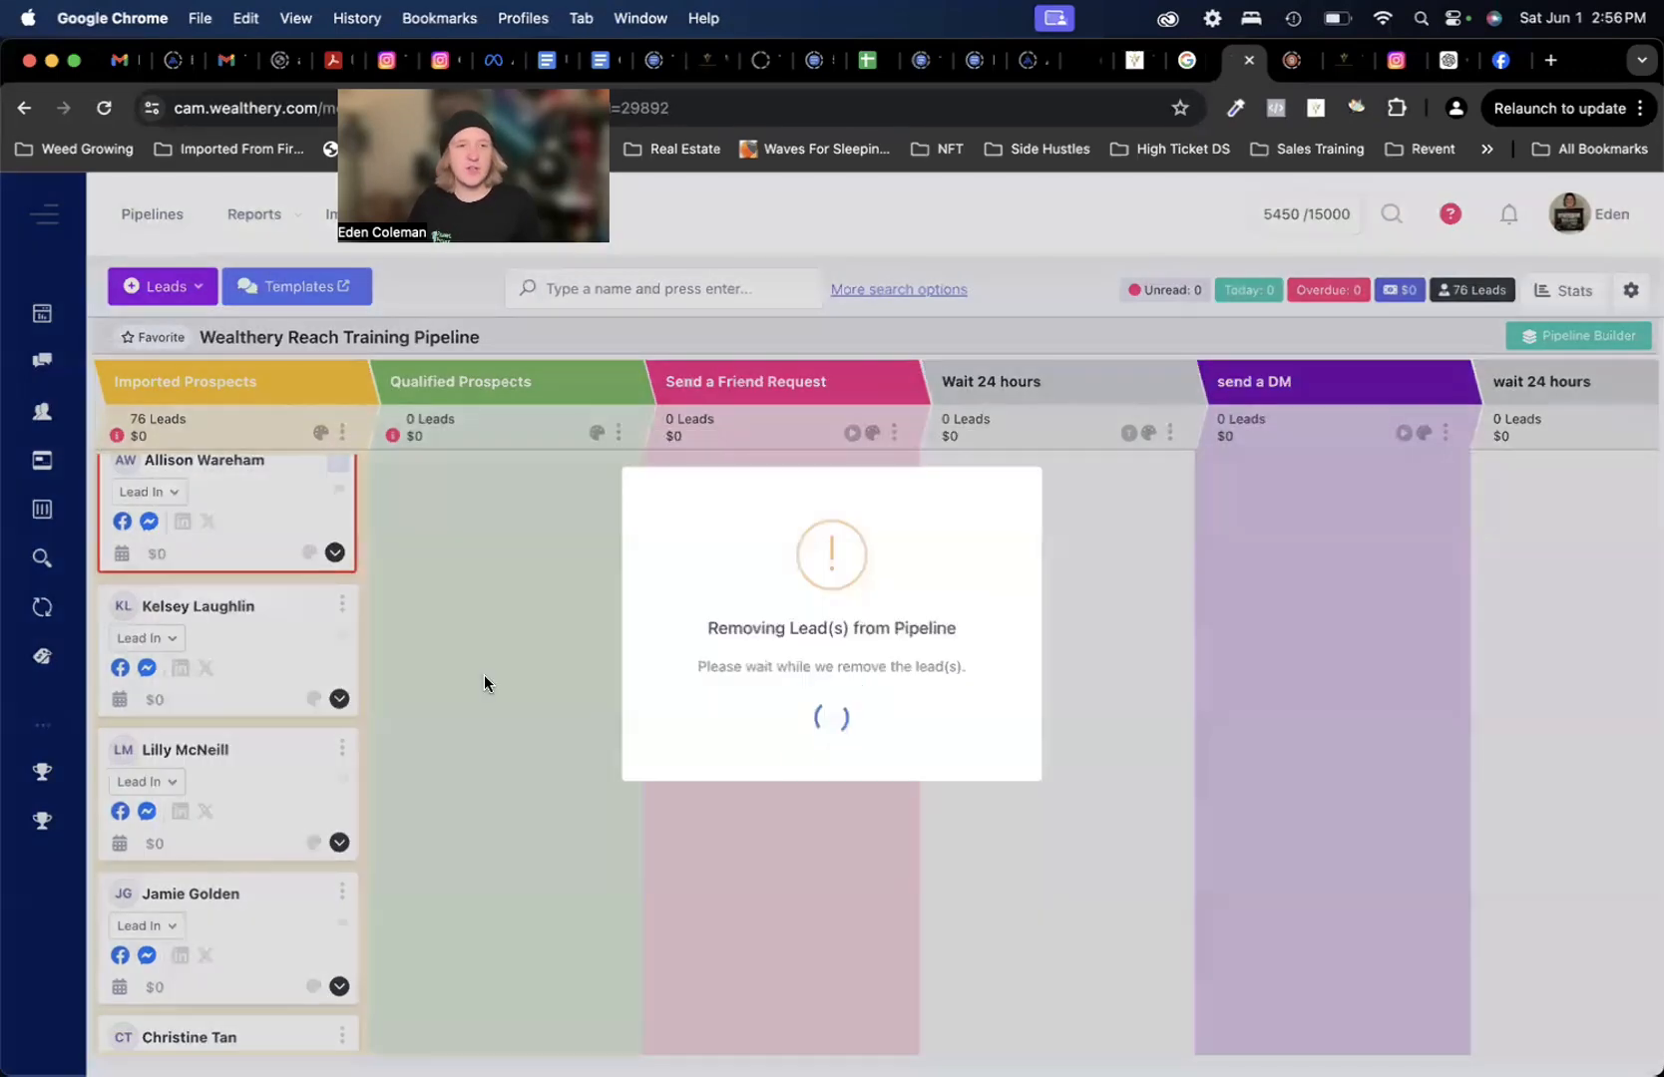
- Review the remaining imported leads and check the first lead's Facebook profile before returning to the pipeline
scroll(320, 671, "down", 15)
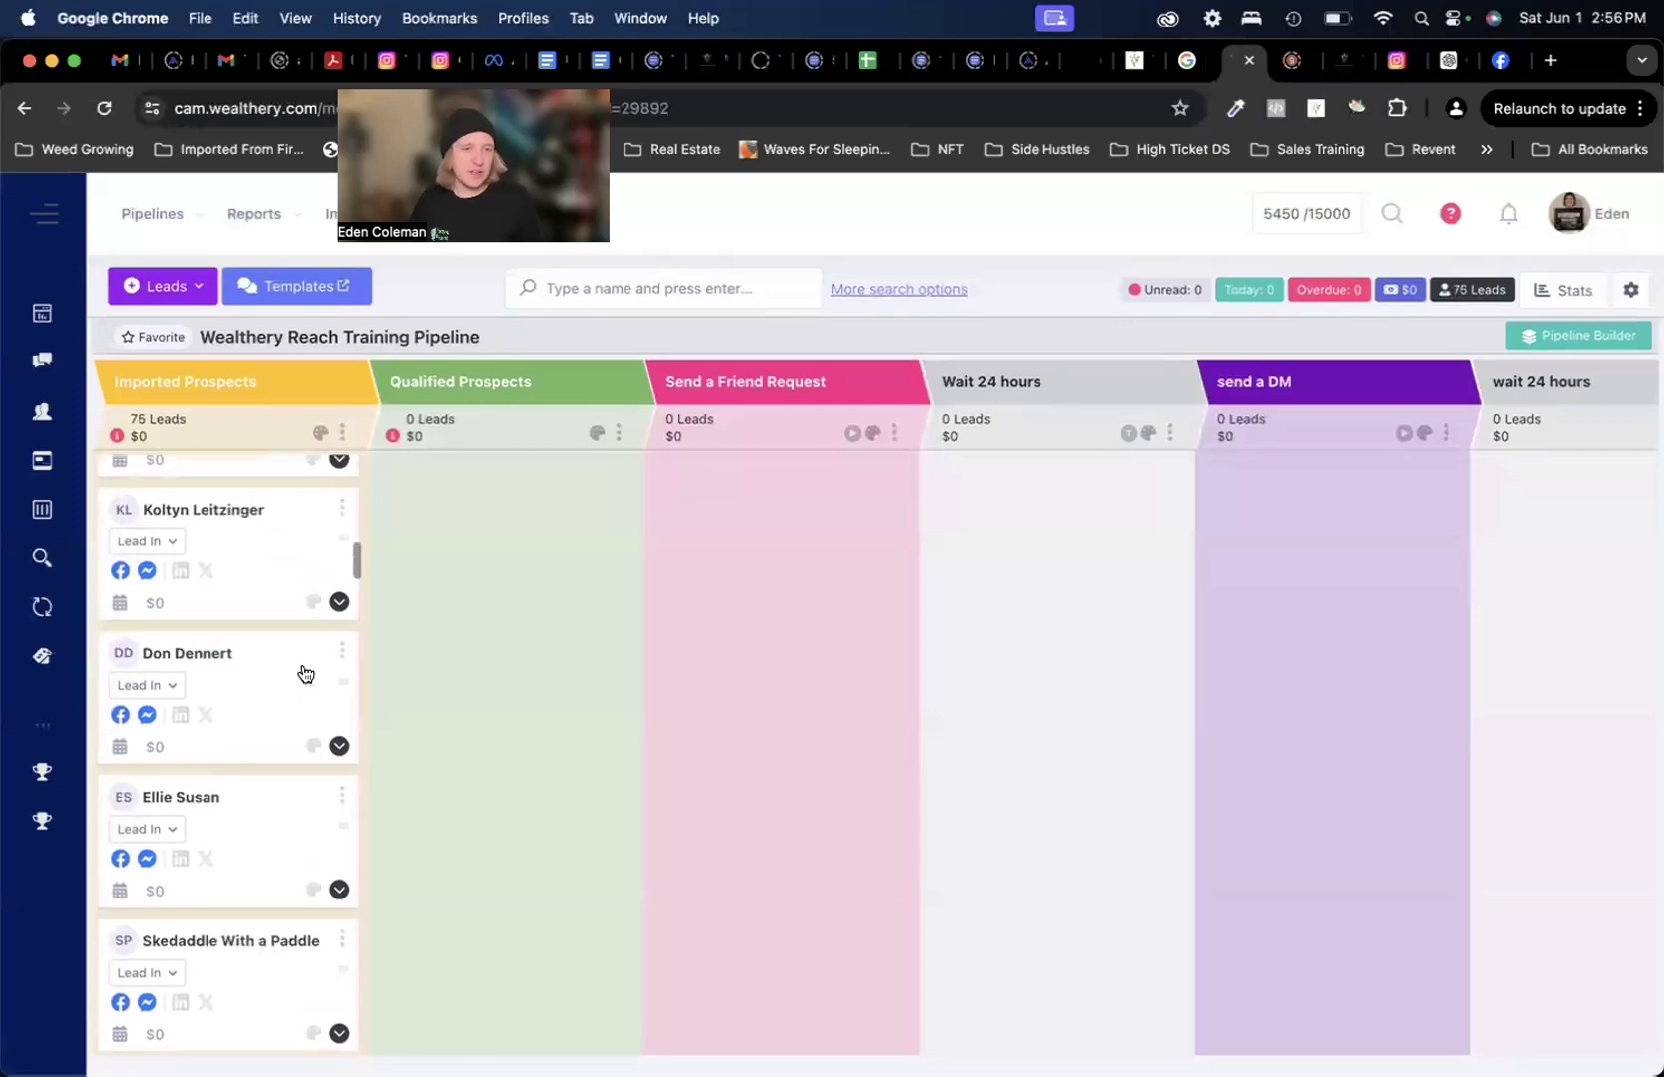
scroll(306, 675, "up", 15)
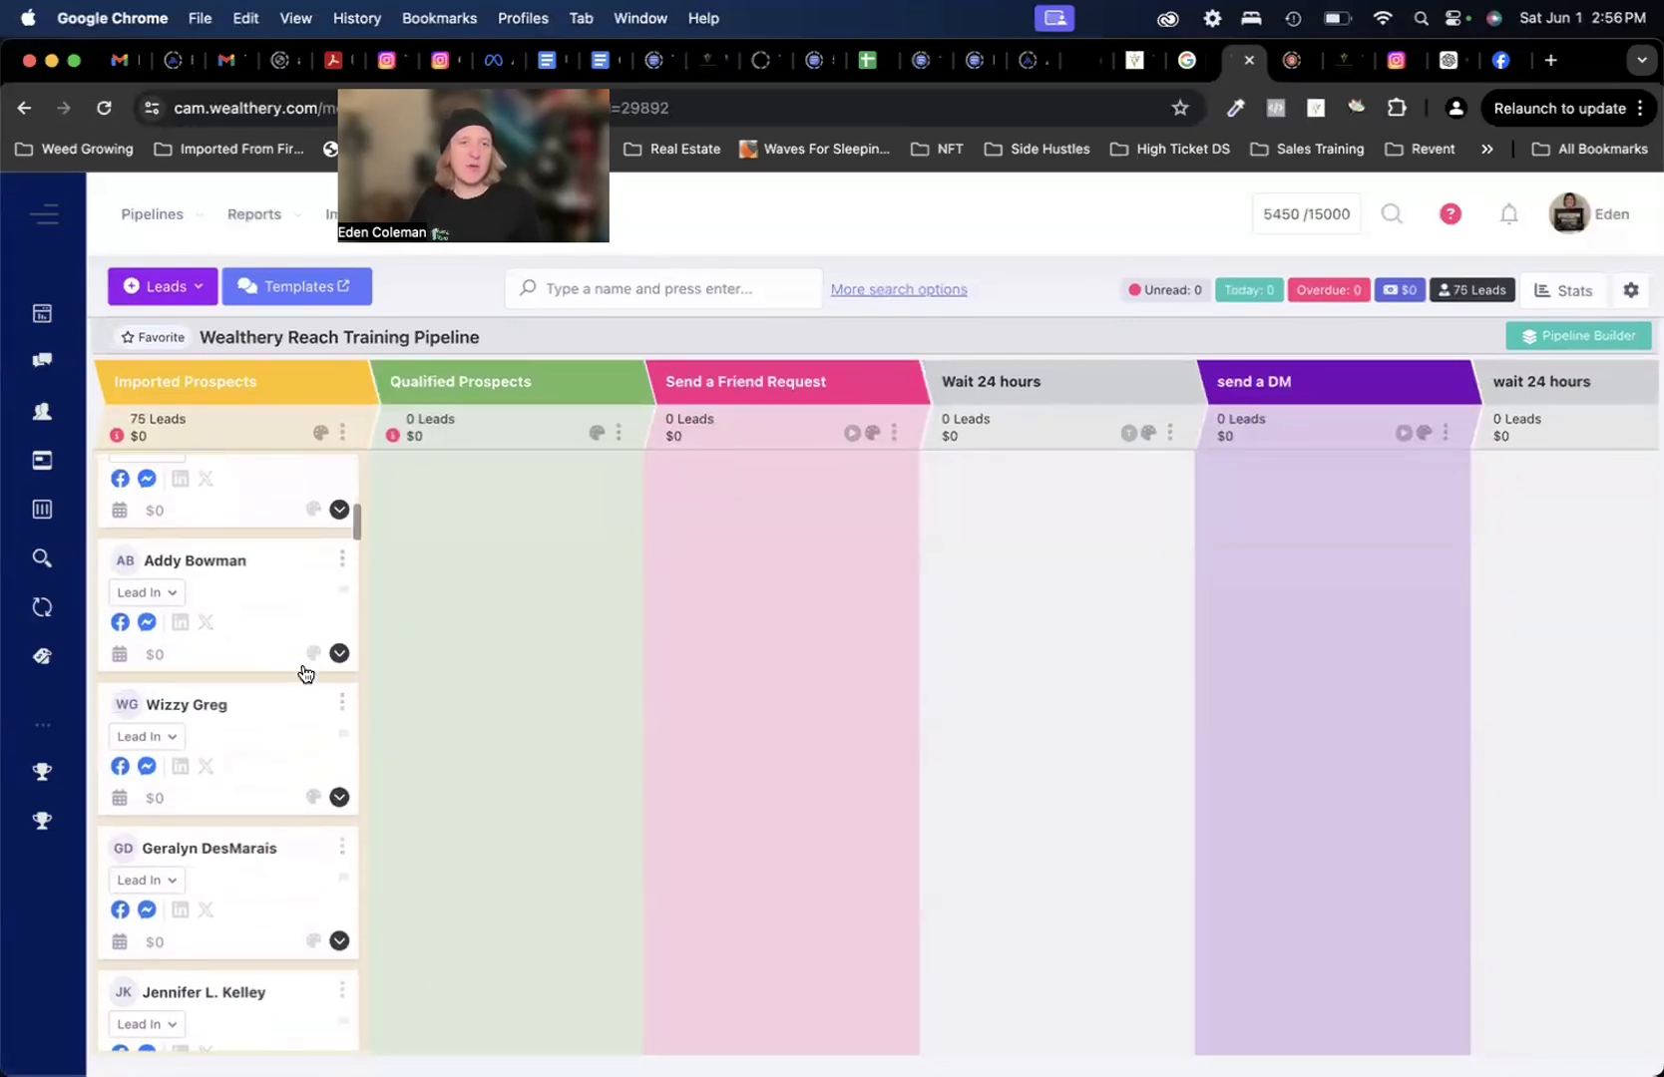
left_click(120, 544)
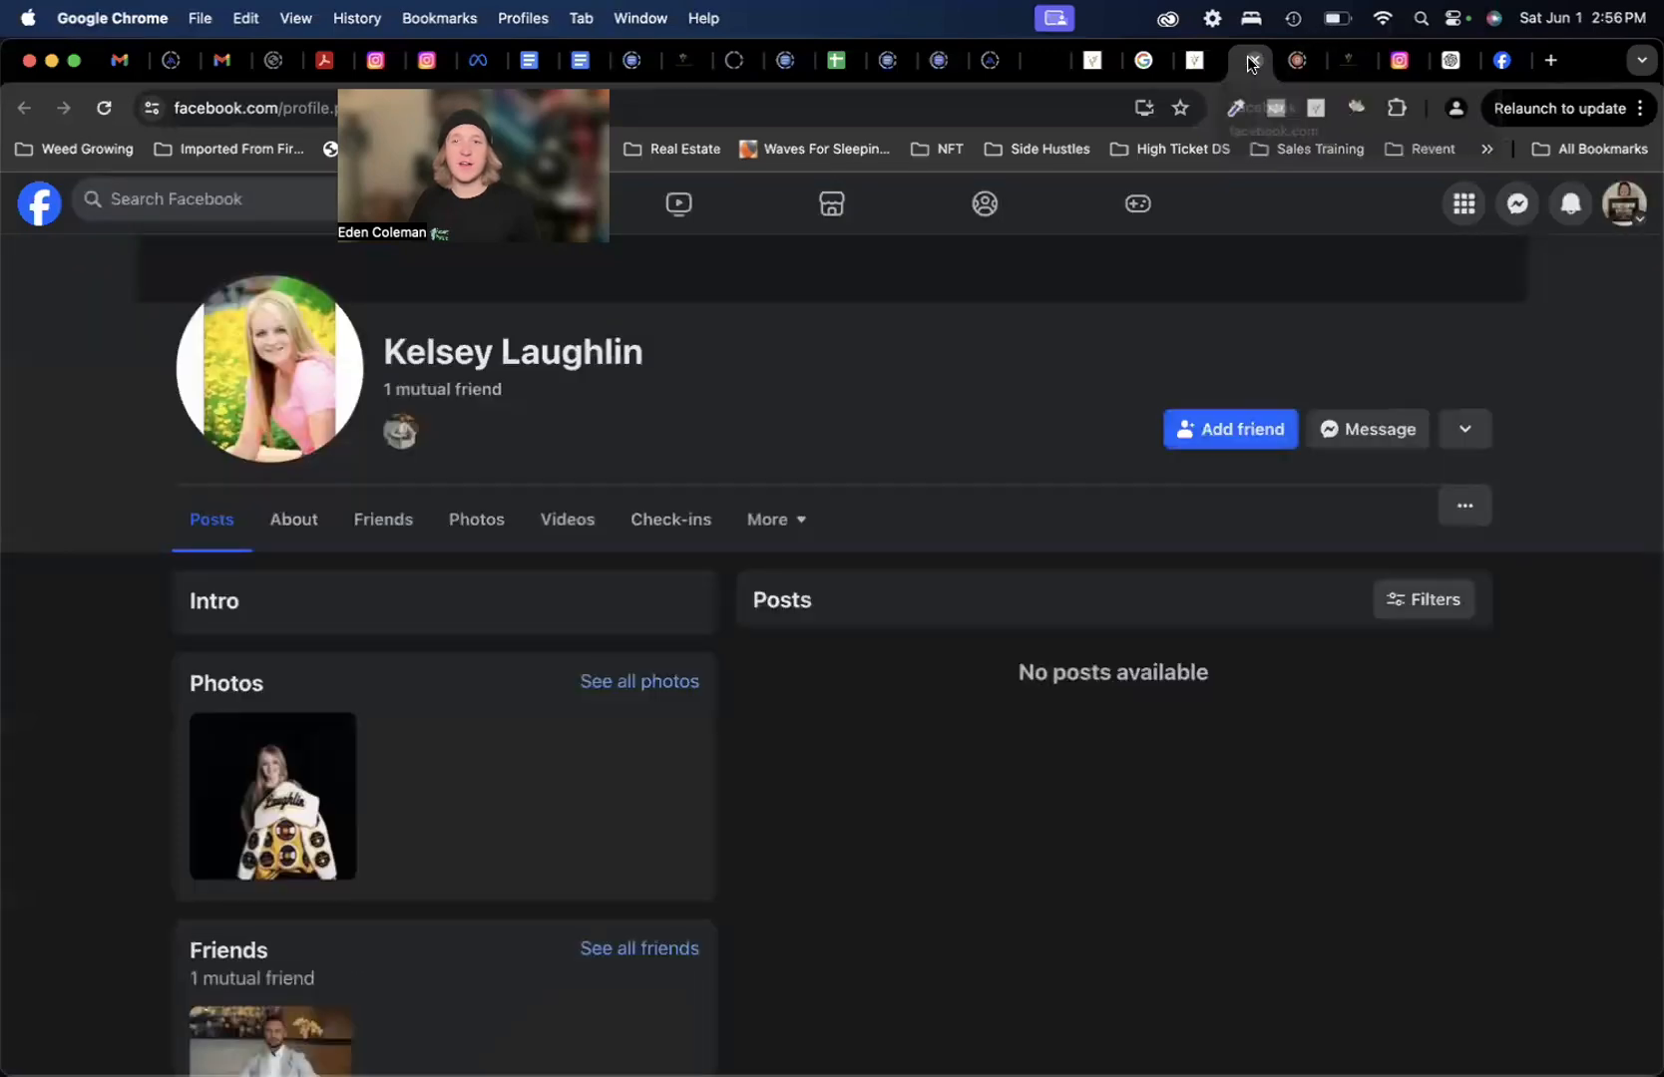
left_click(1254, 60)
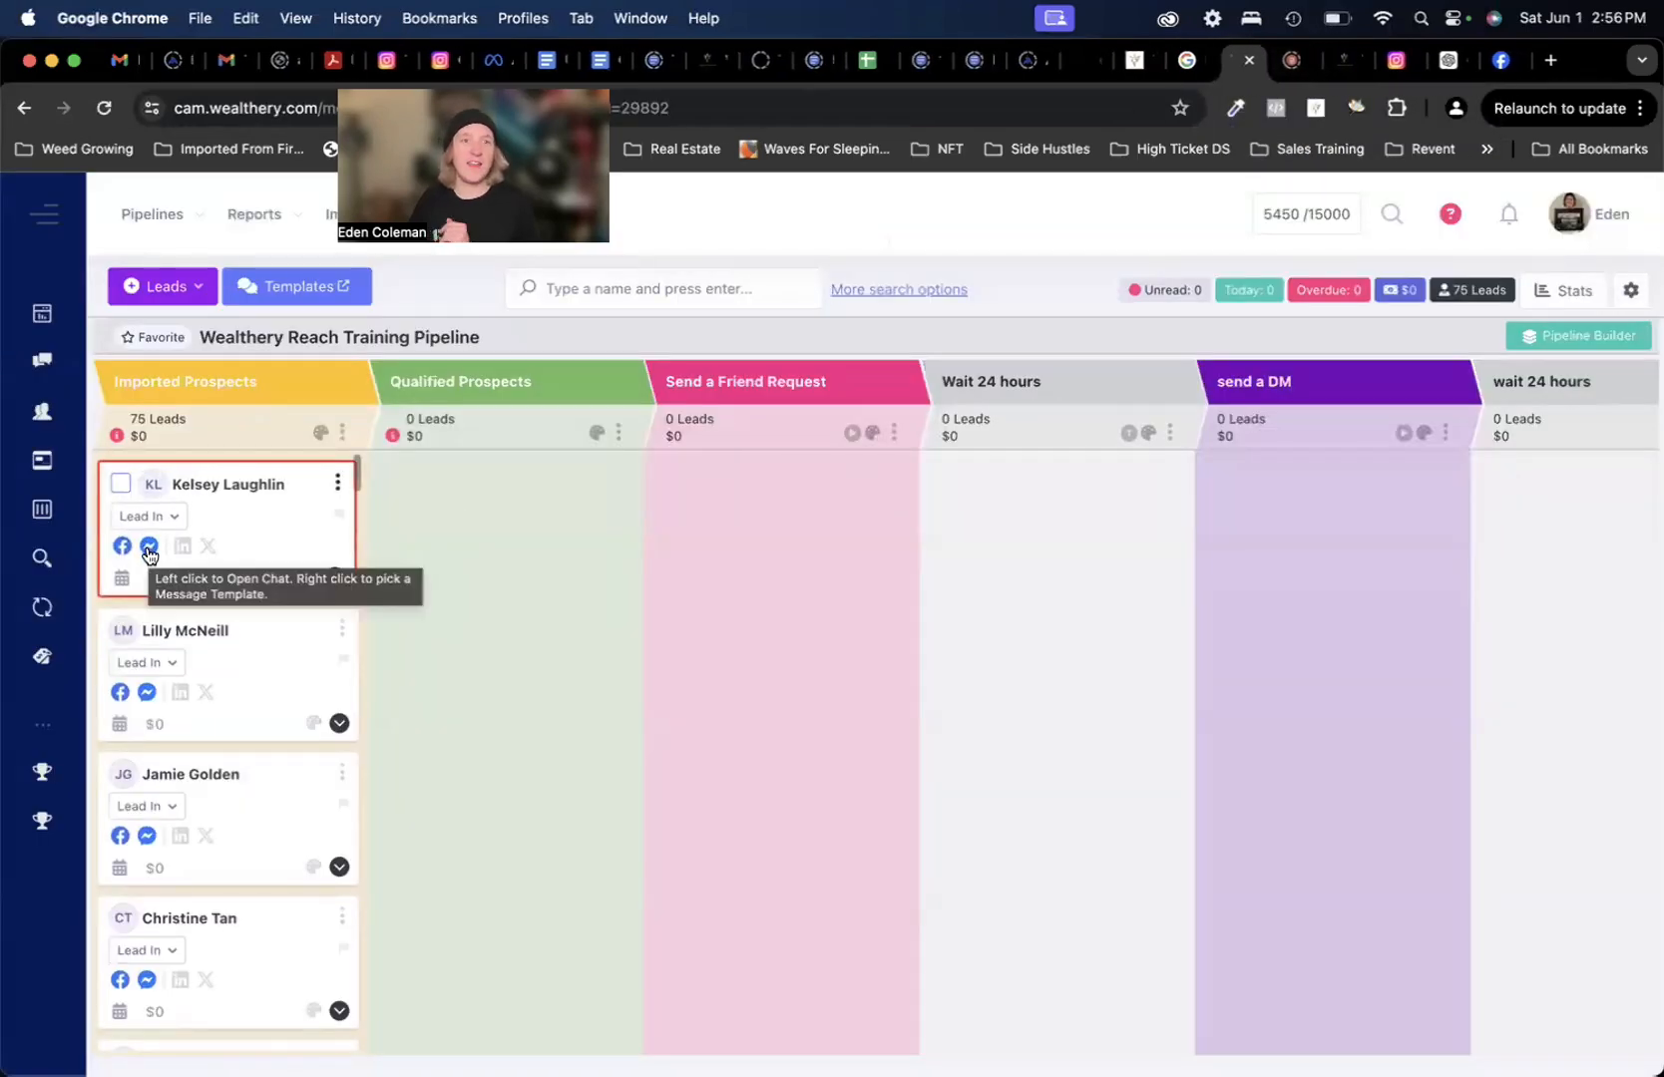
- Select all leads in the Imported Prospects stage and move them to the Qualified Prospects stage
left_click(342, 432)
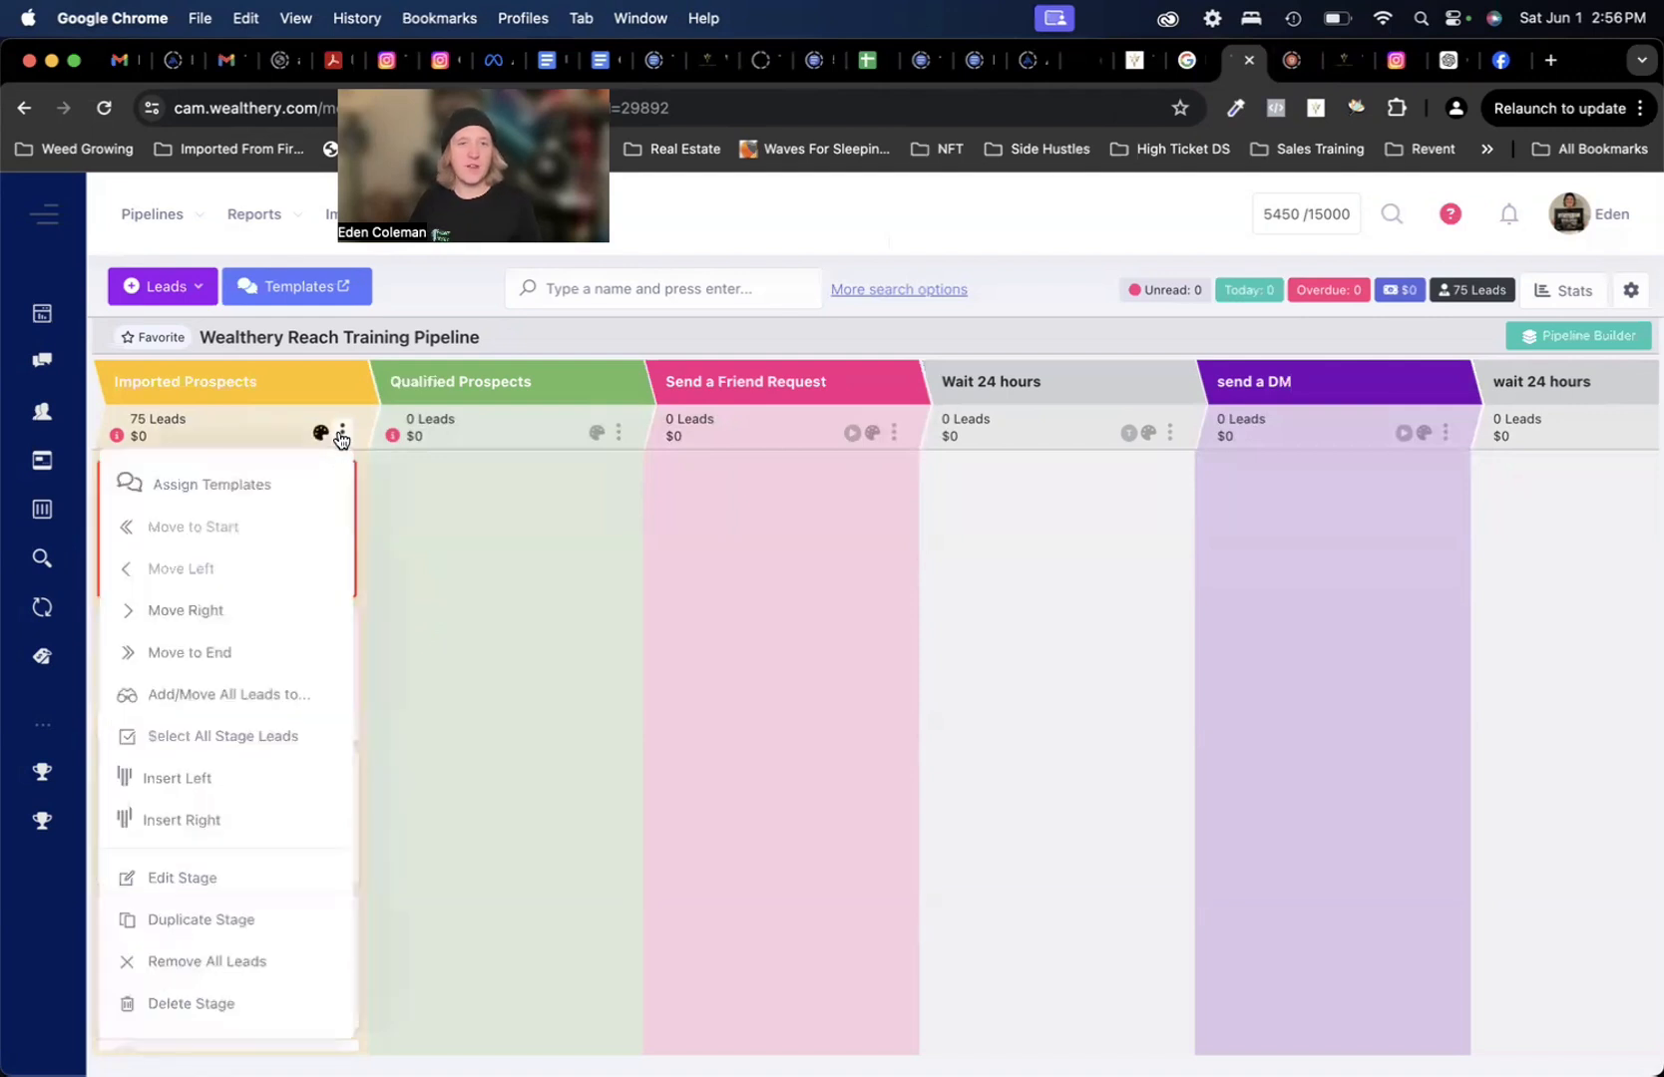
left_click(261, 736)
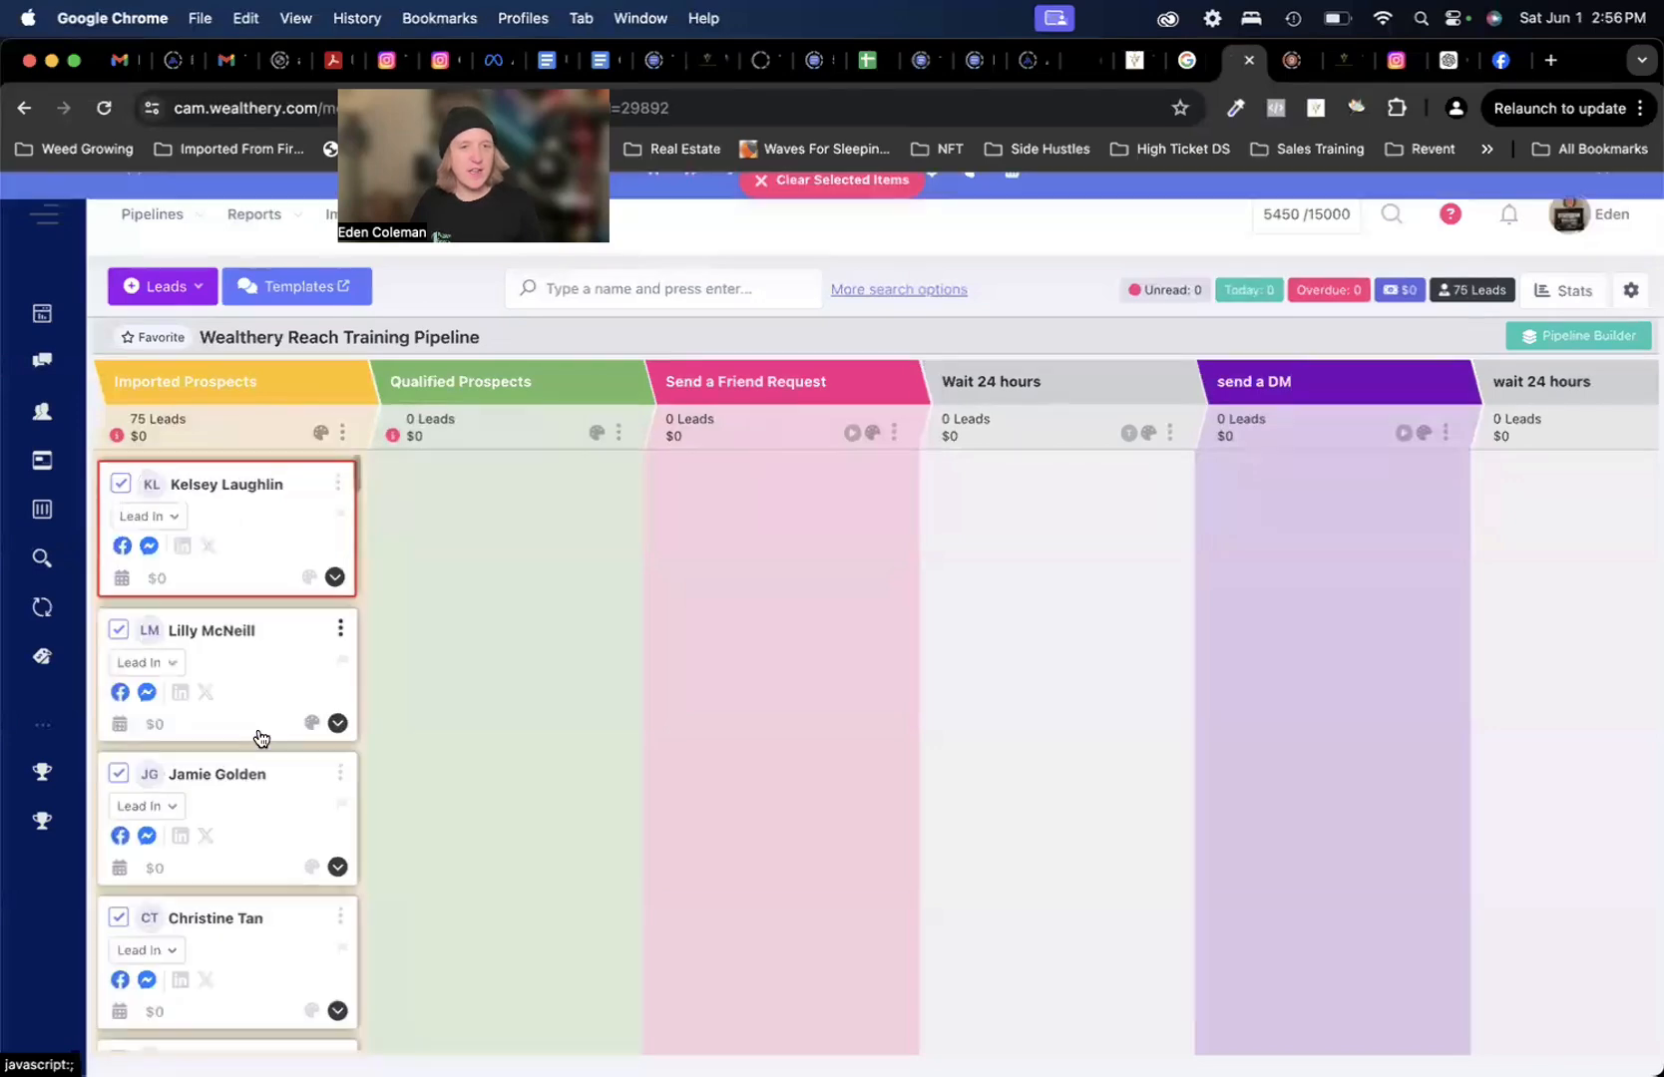
left_click(345, 433)
left_click(344, 433)
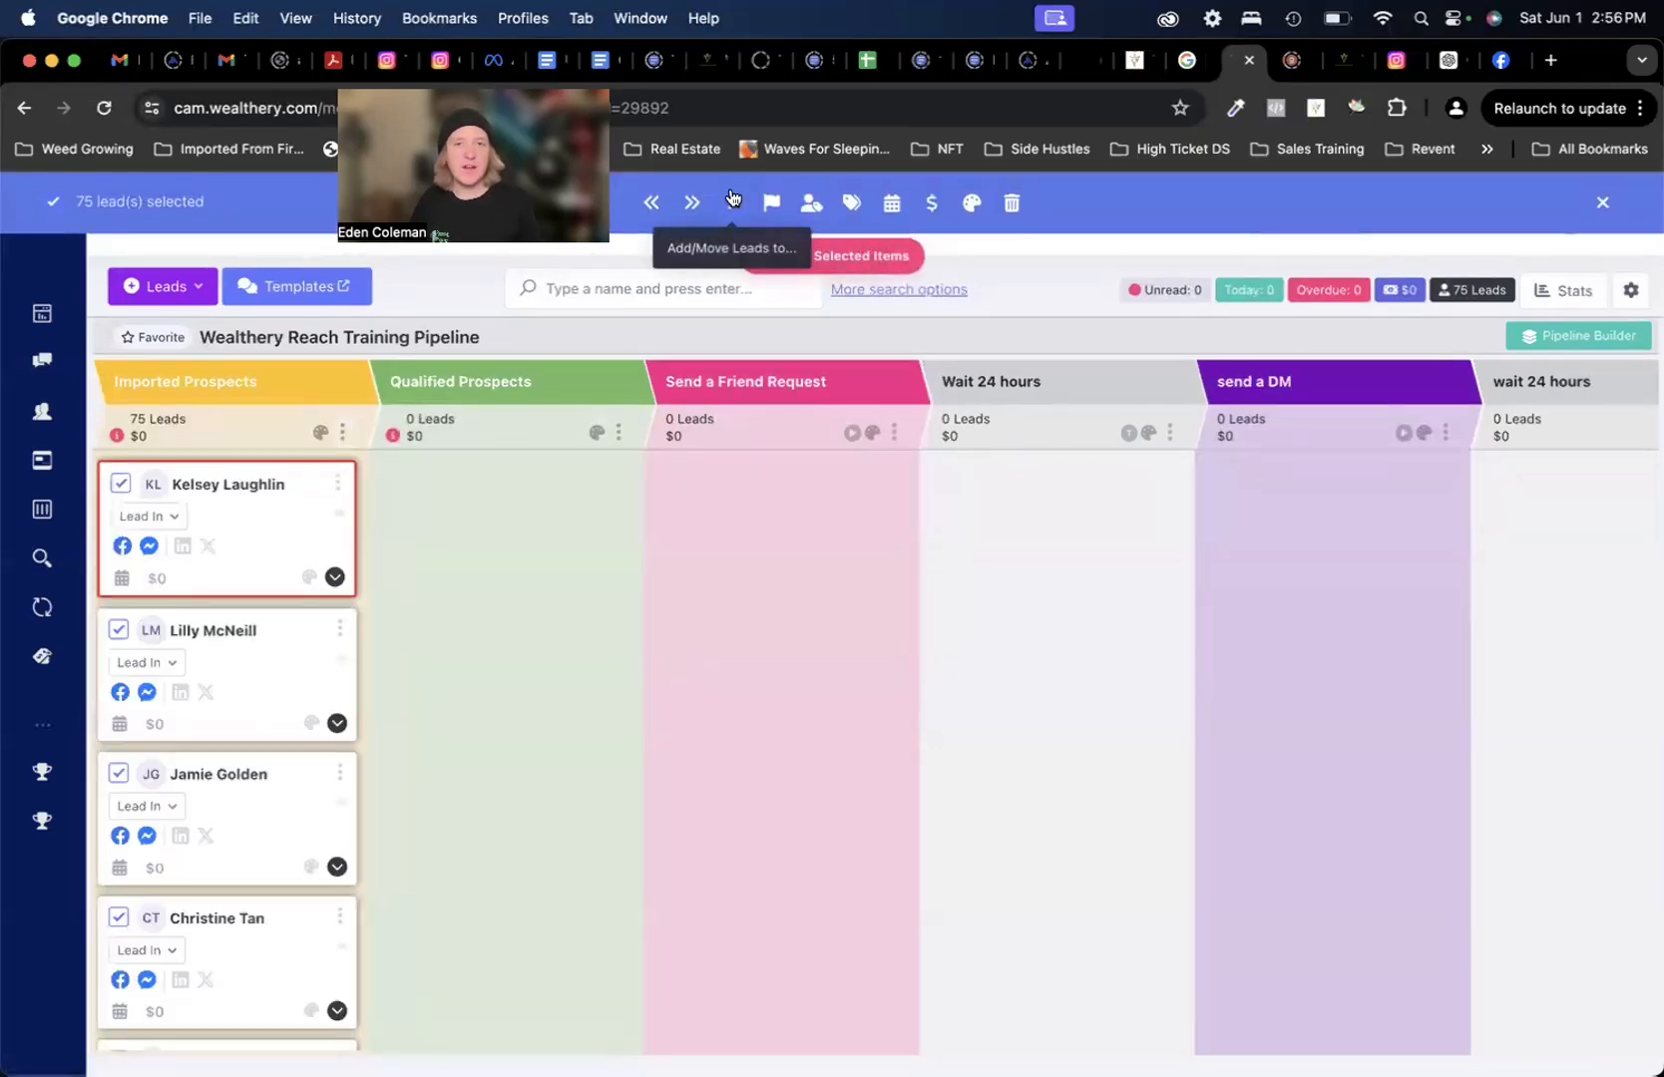
left_click(731, 200)
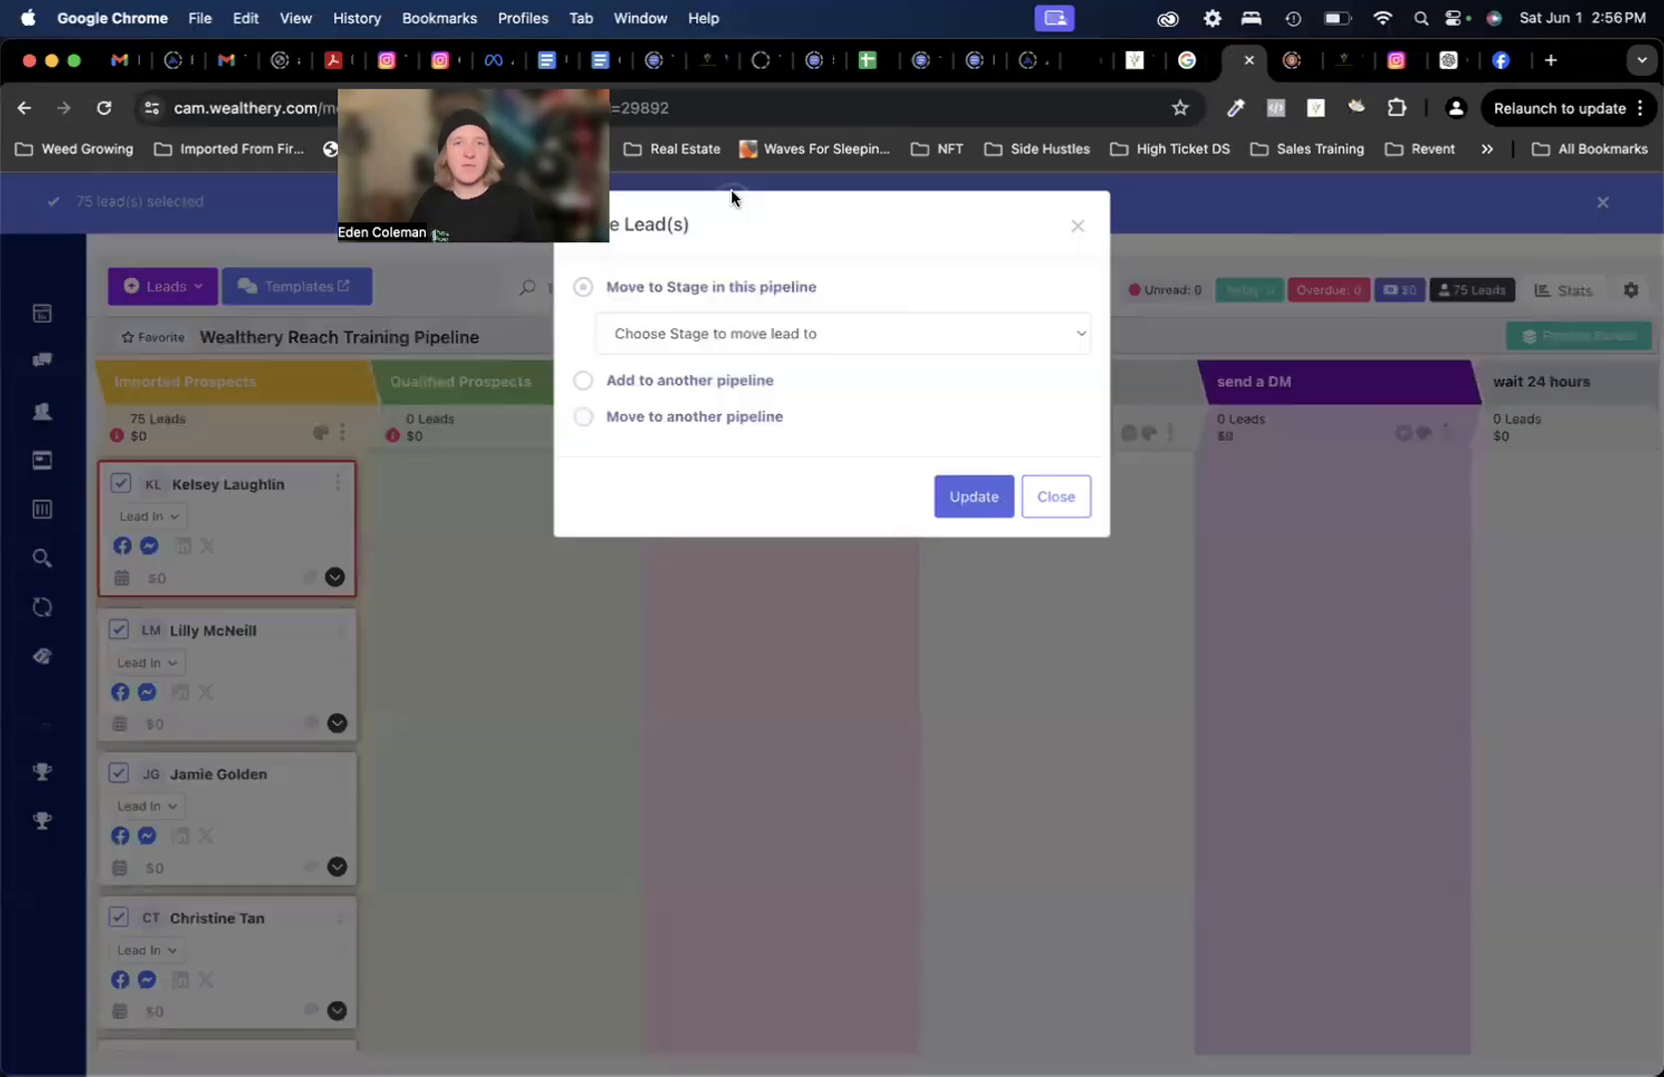
left_click(775, 343)
left_click(775, 388)
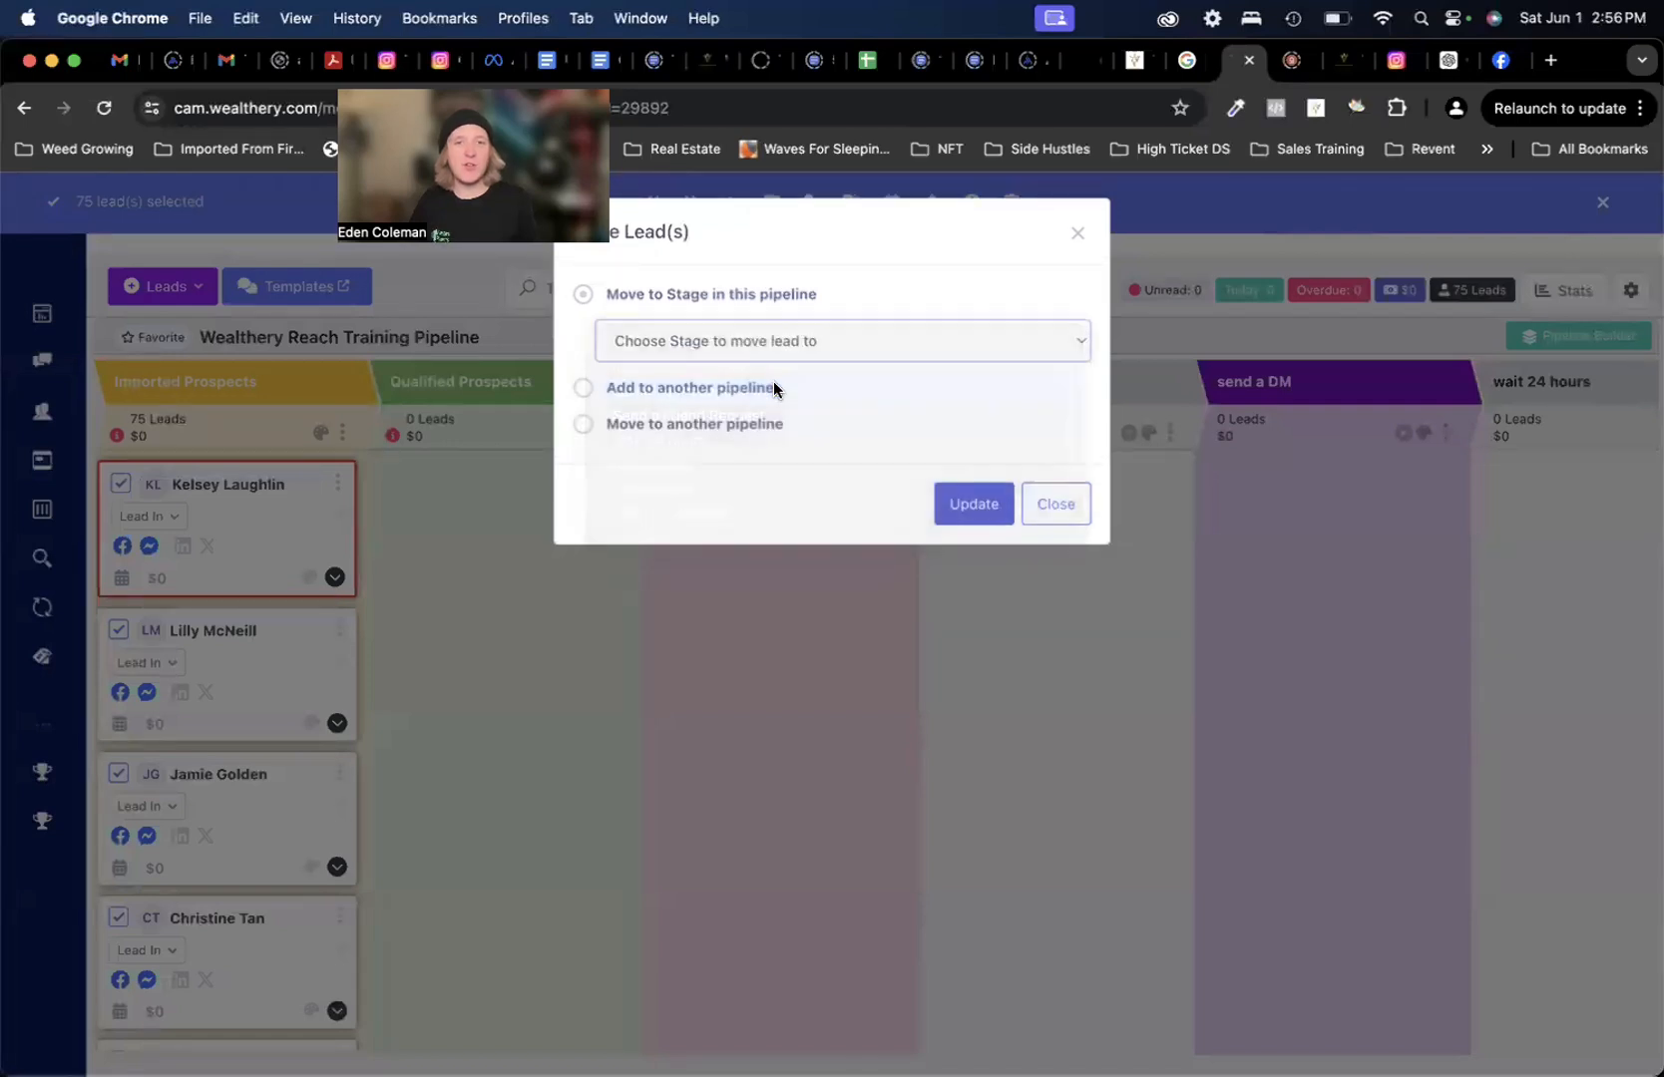
left_click(983, 510)
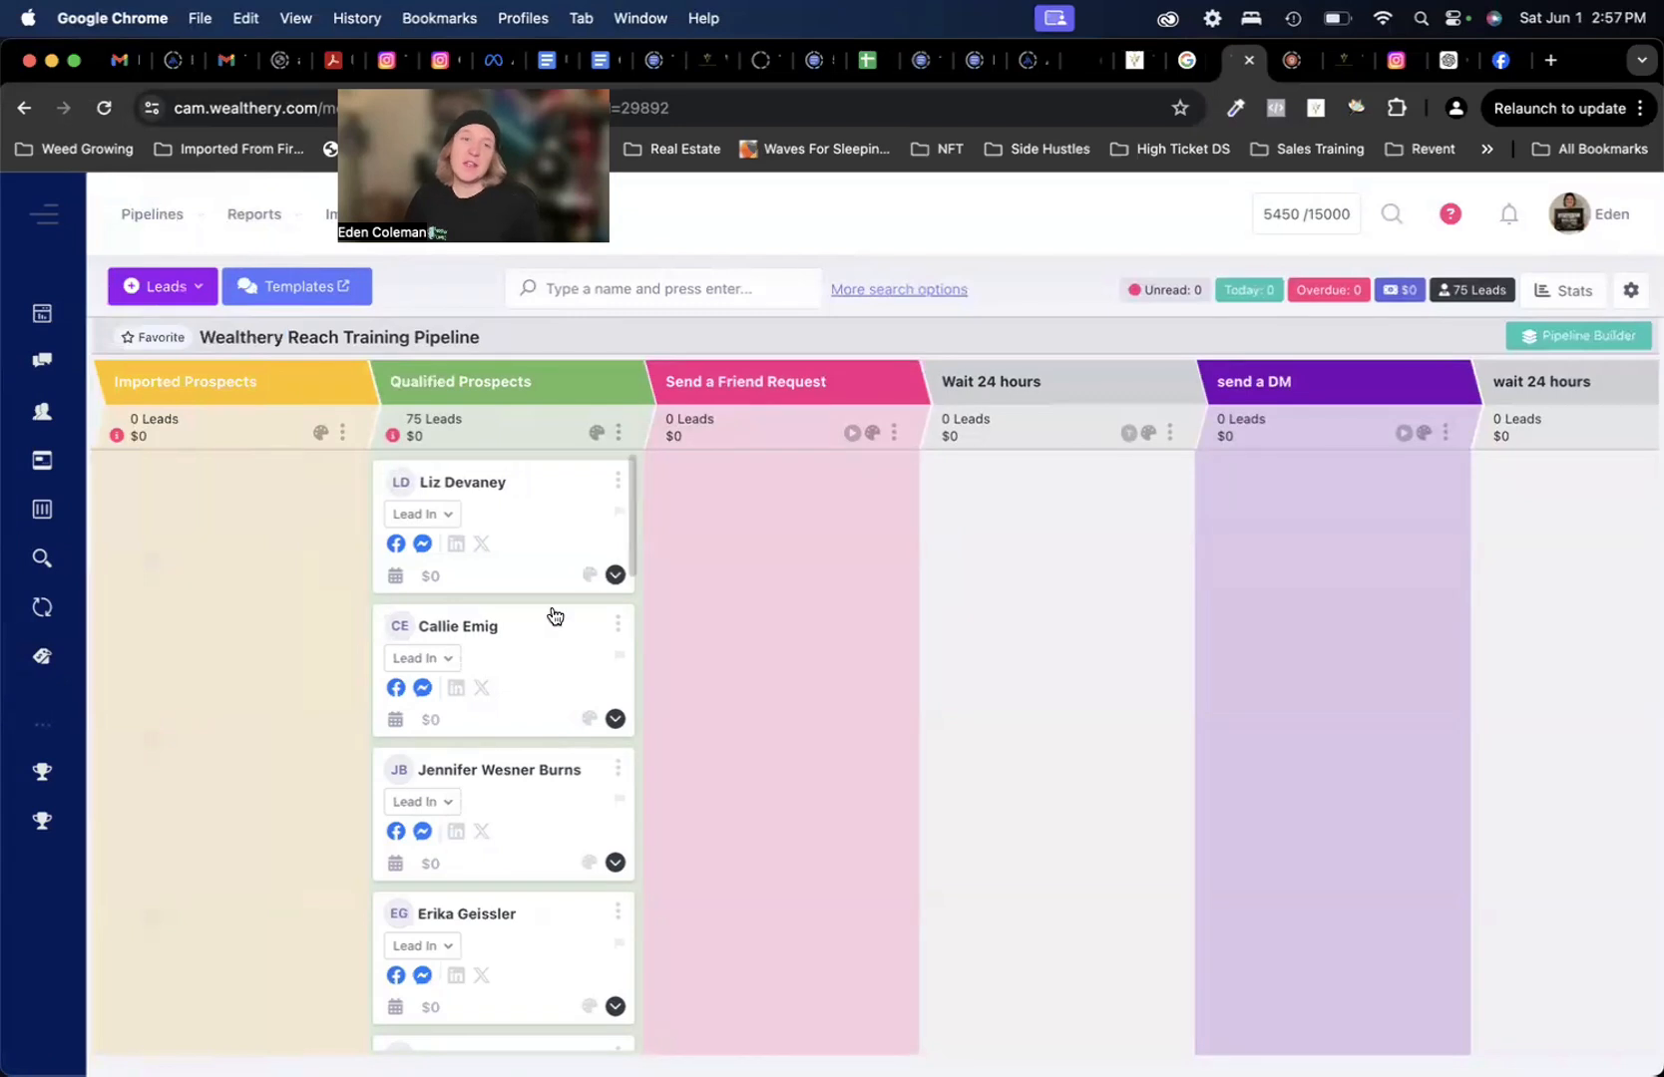
- Select all leads in the Qualified Prospects stage and move them to the Send a Friend Request stage
scroll(556, 651, "down", 5)
scroll(559, 651, "down", 3)
scroll(559, 739, "up", 10)
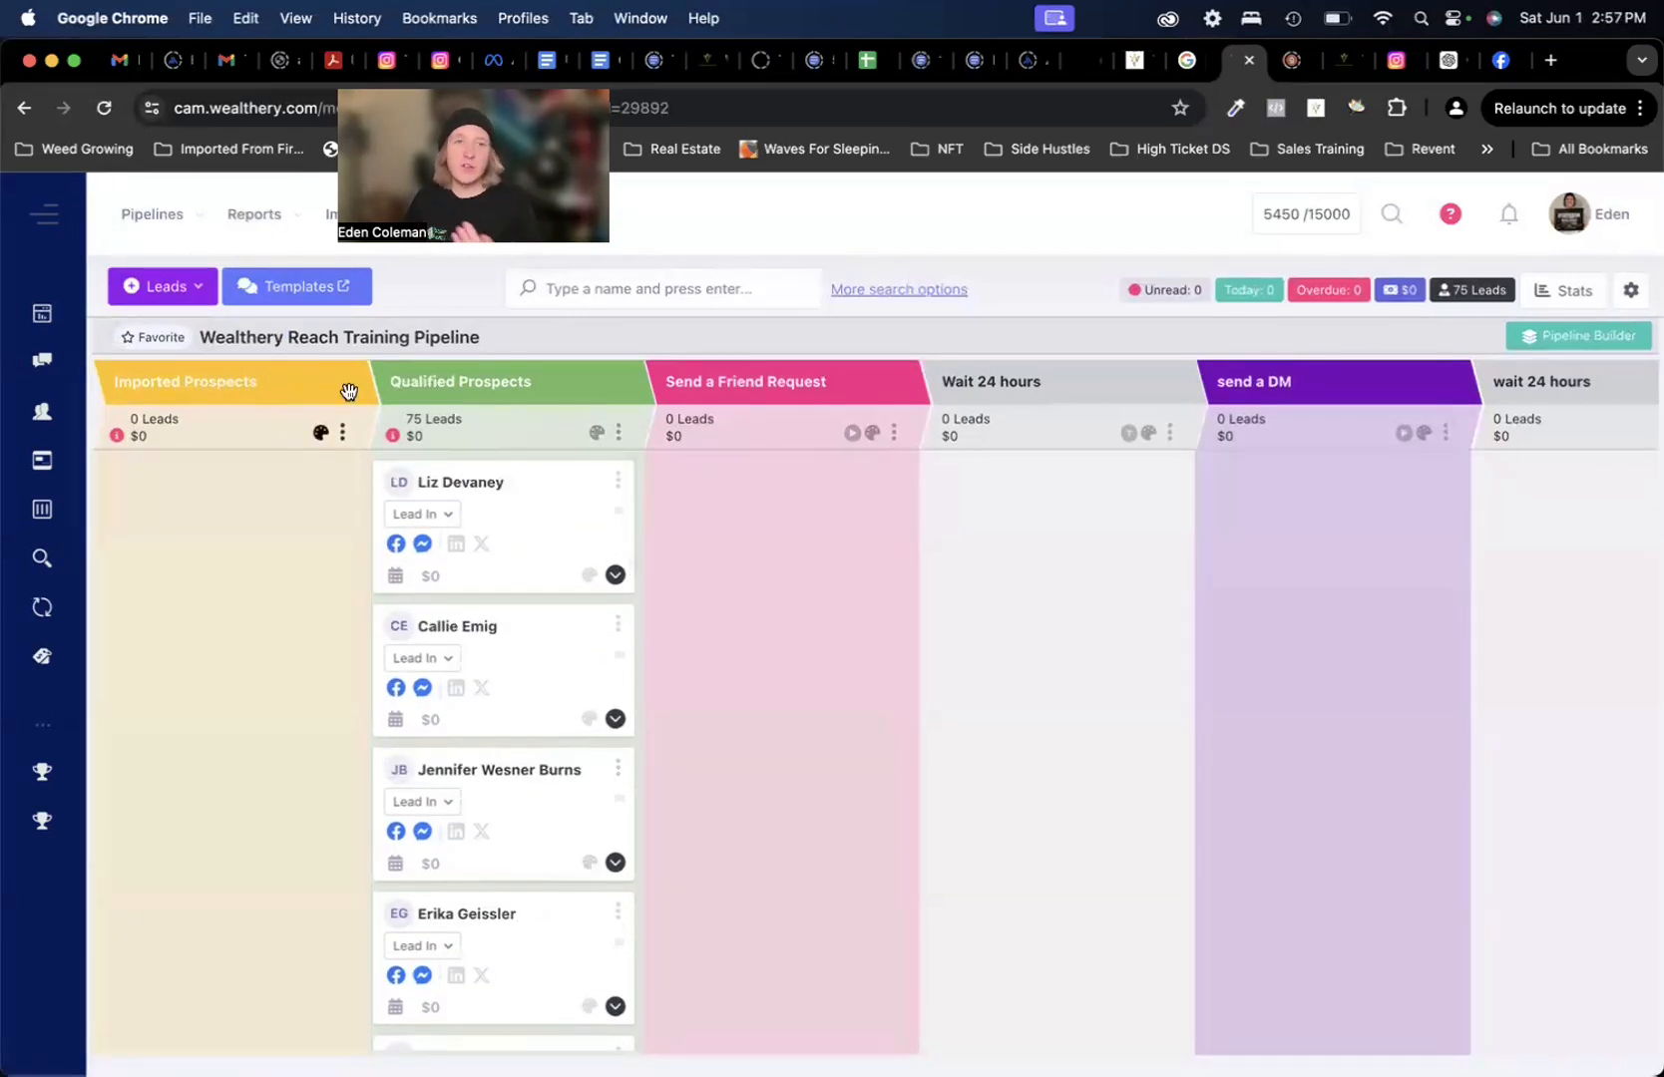
left_click(619, 433)
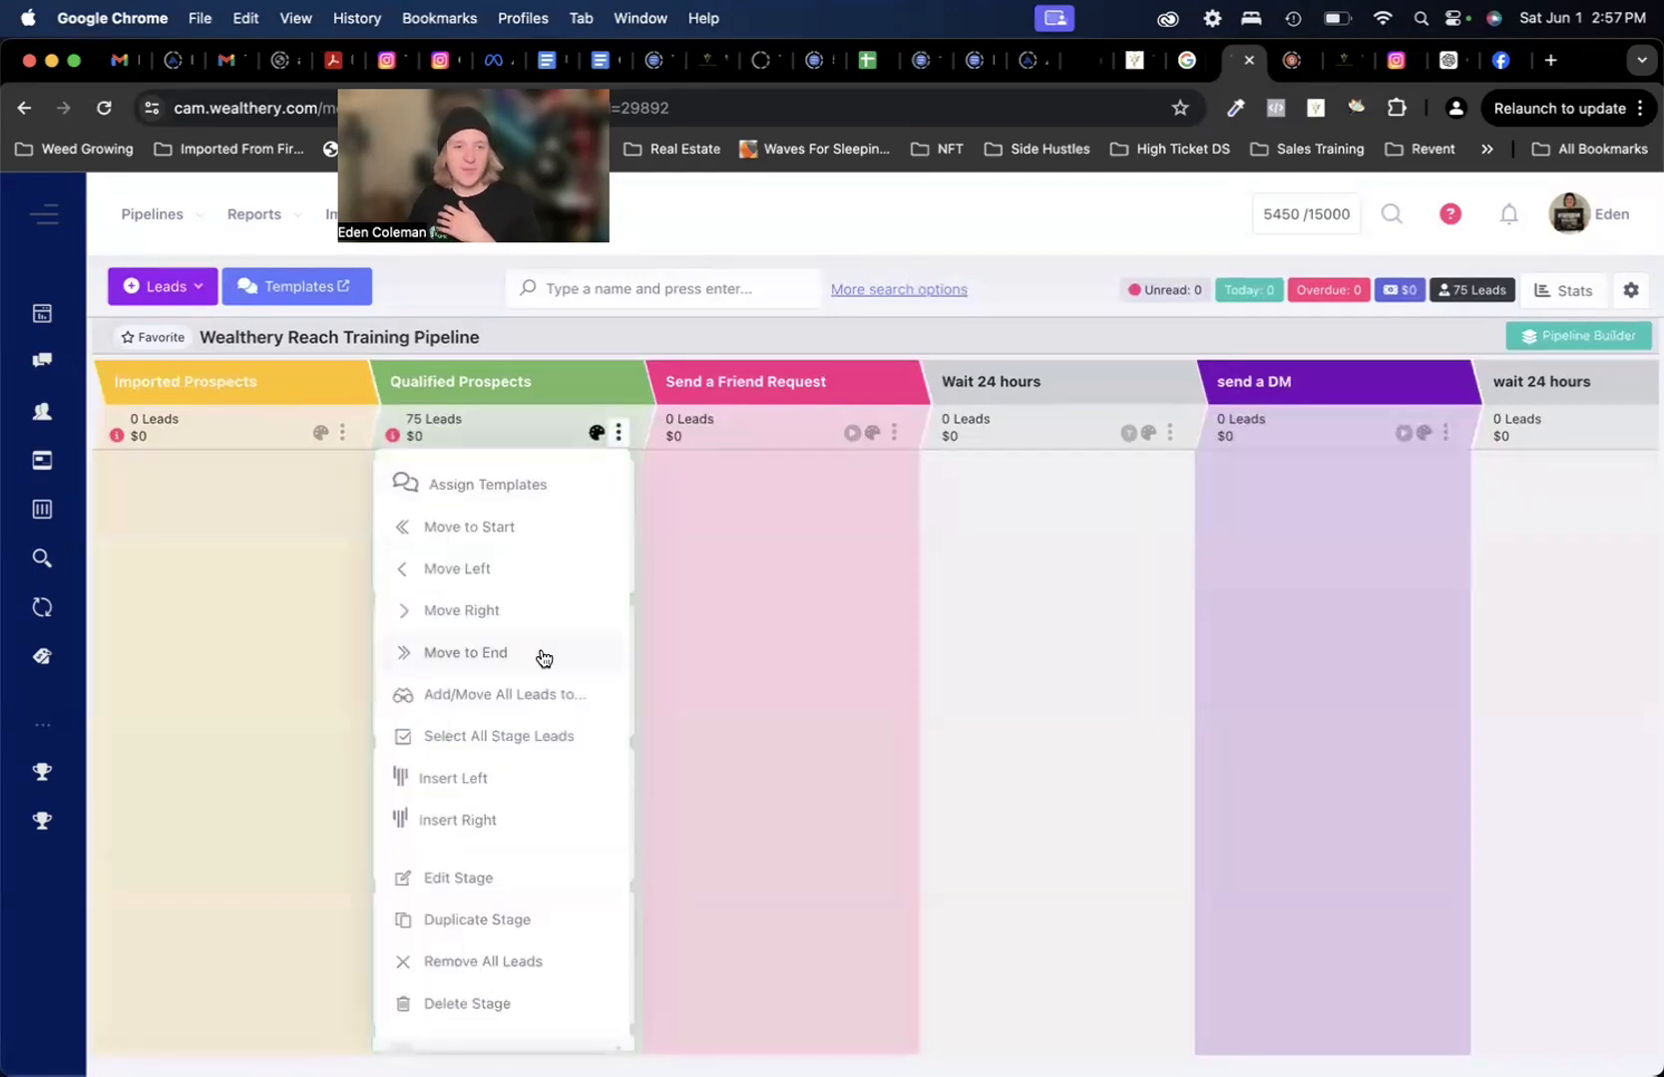
left_click(539, 736)
left_click(731, 202)
left_click(723, 339)
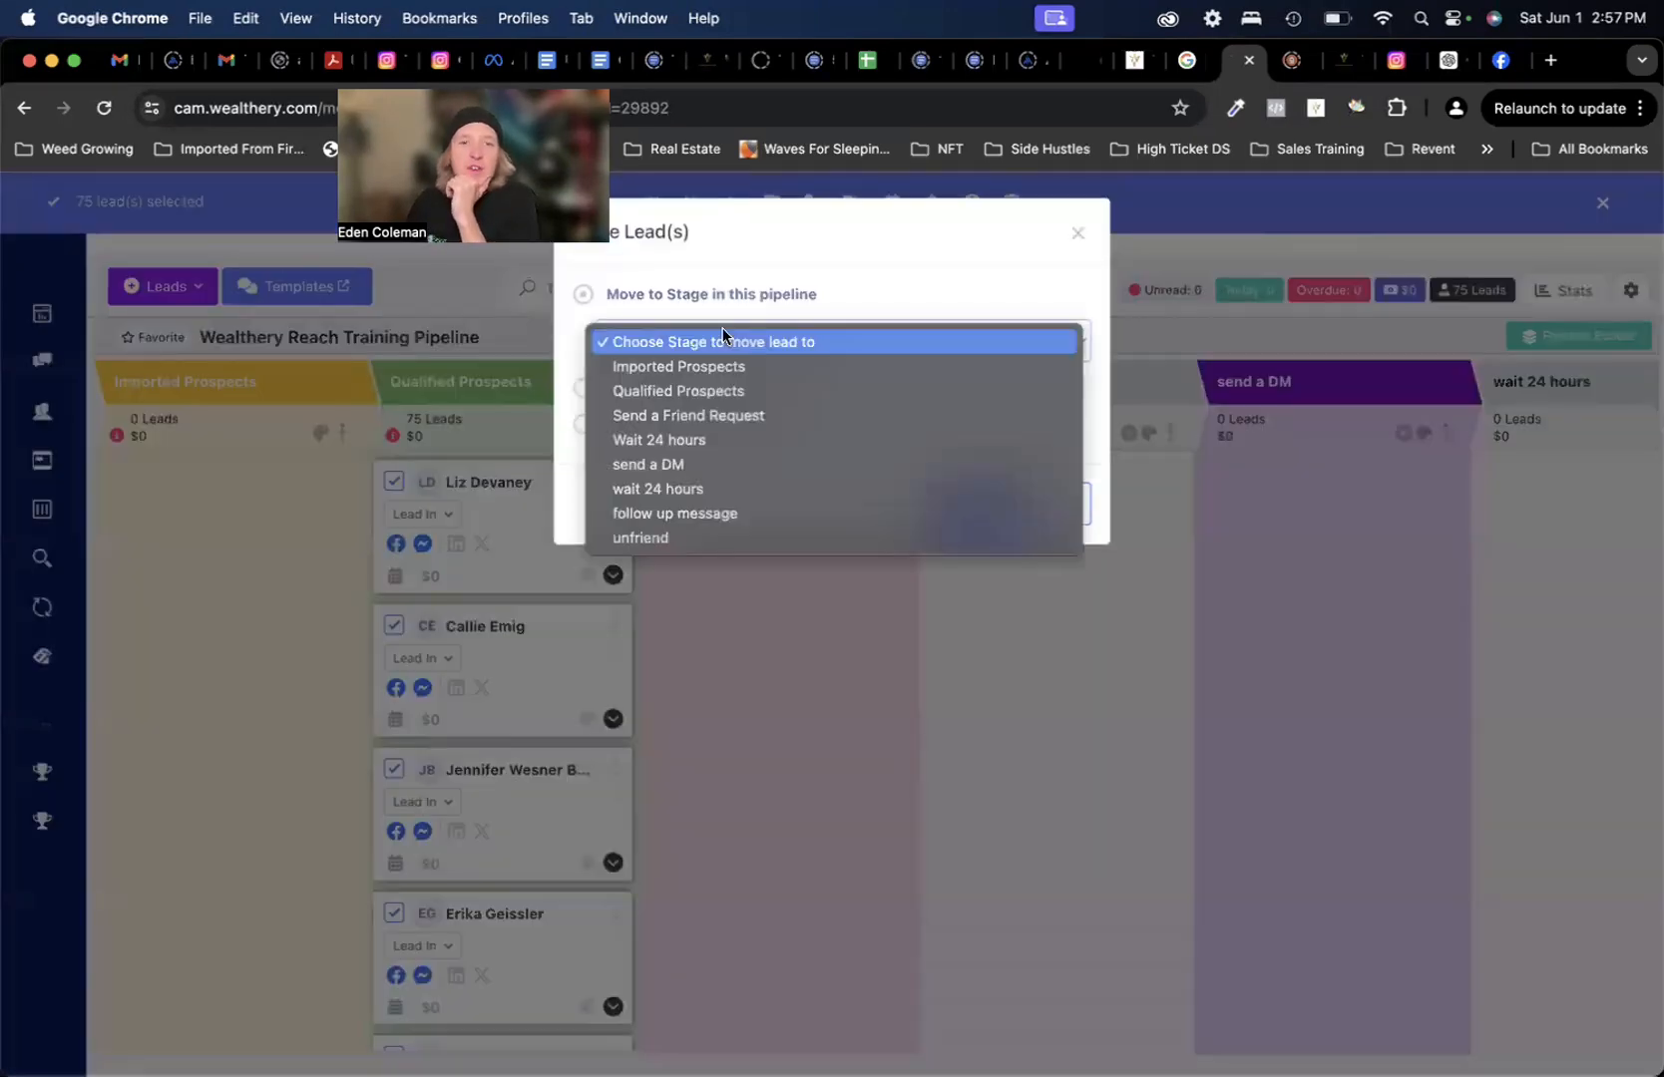
left_click(743, 414)
left_click(975, 503)
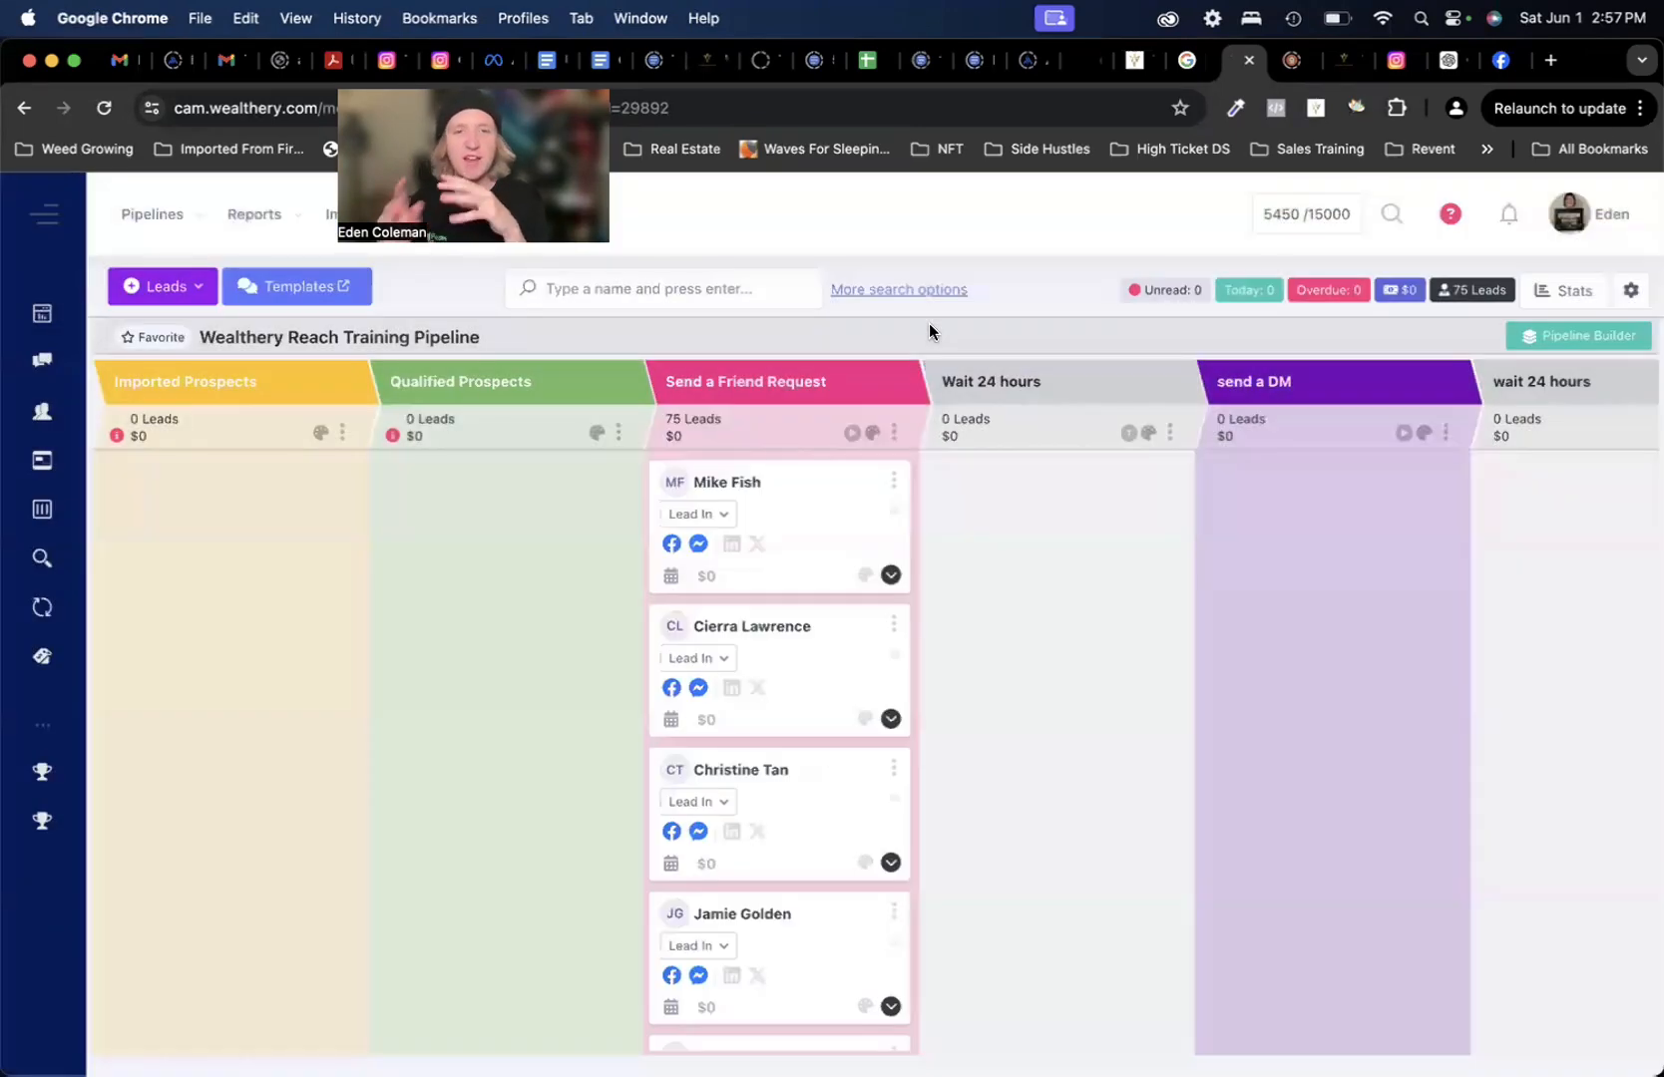
left_click(852, 433)
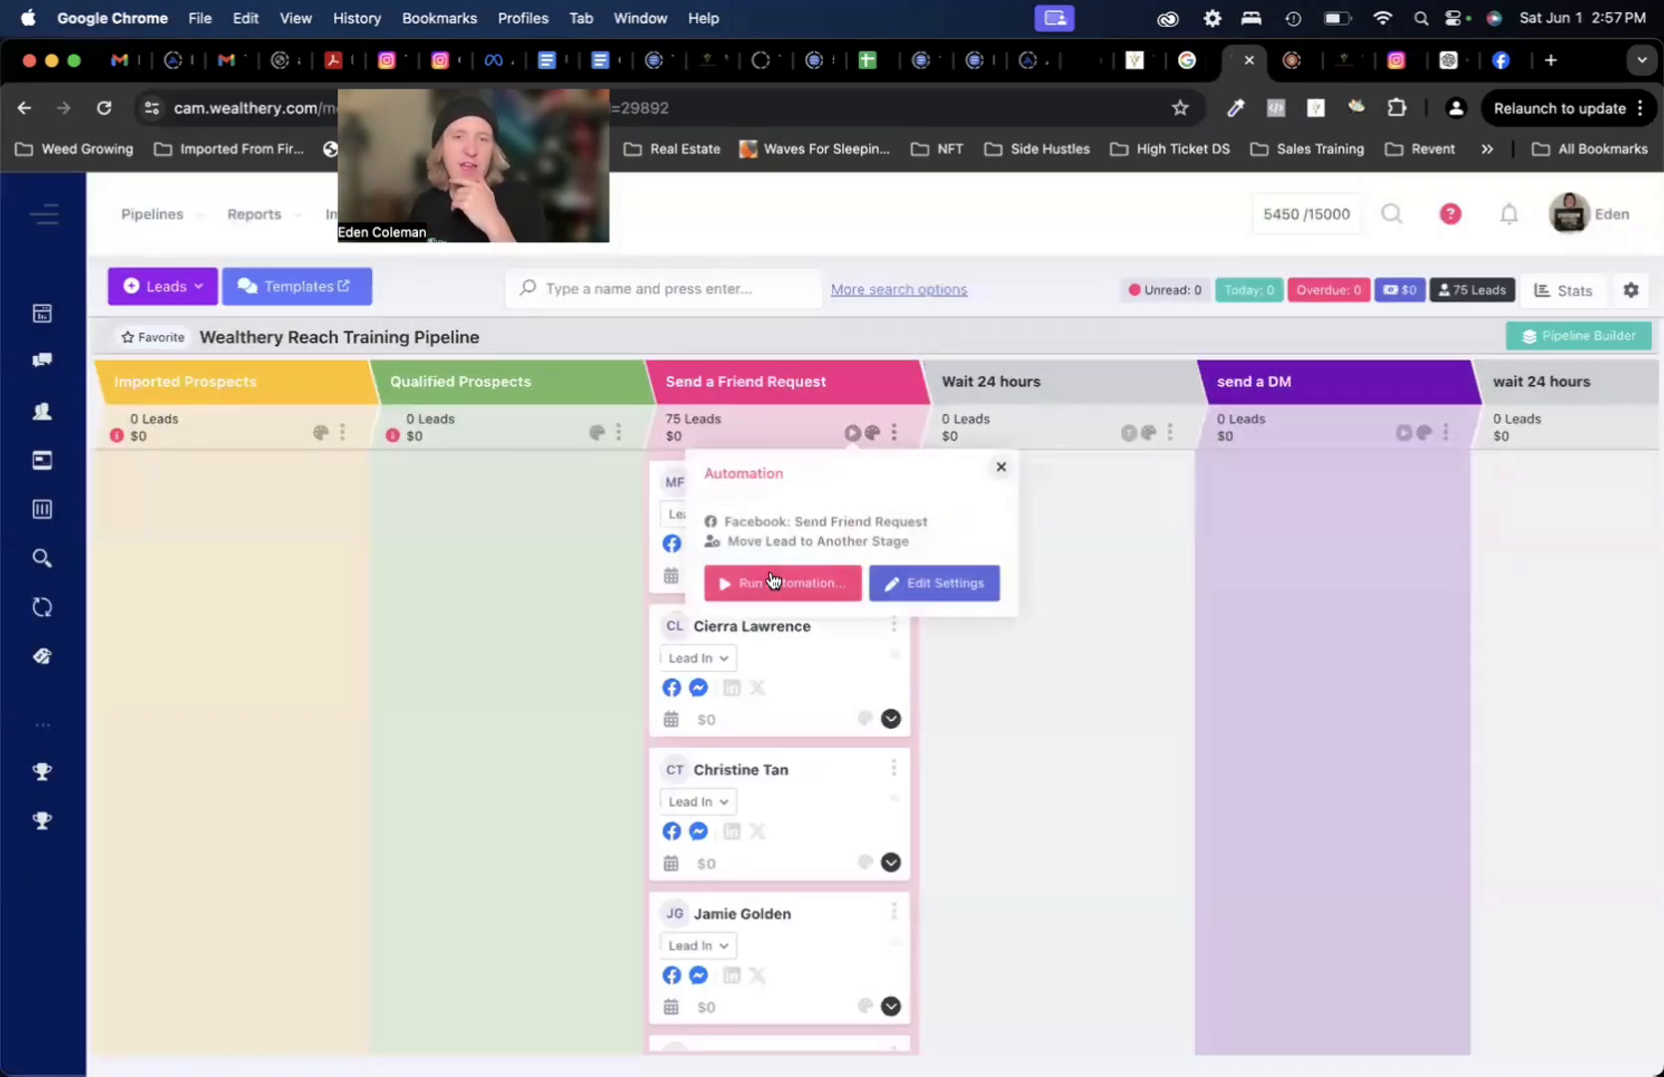
left_click(766, 583)
left_click(523, 622)
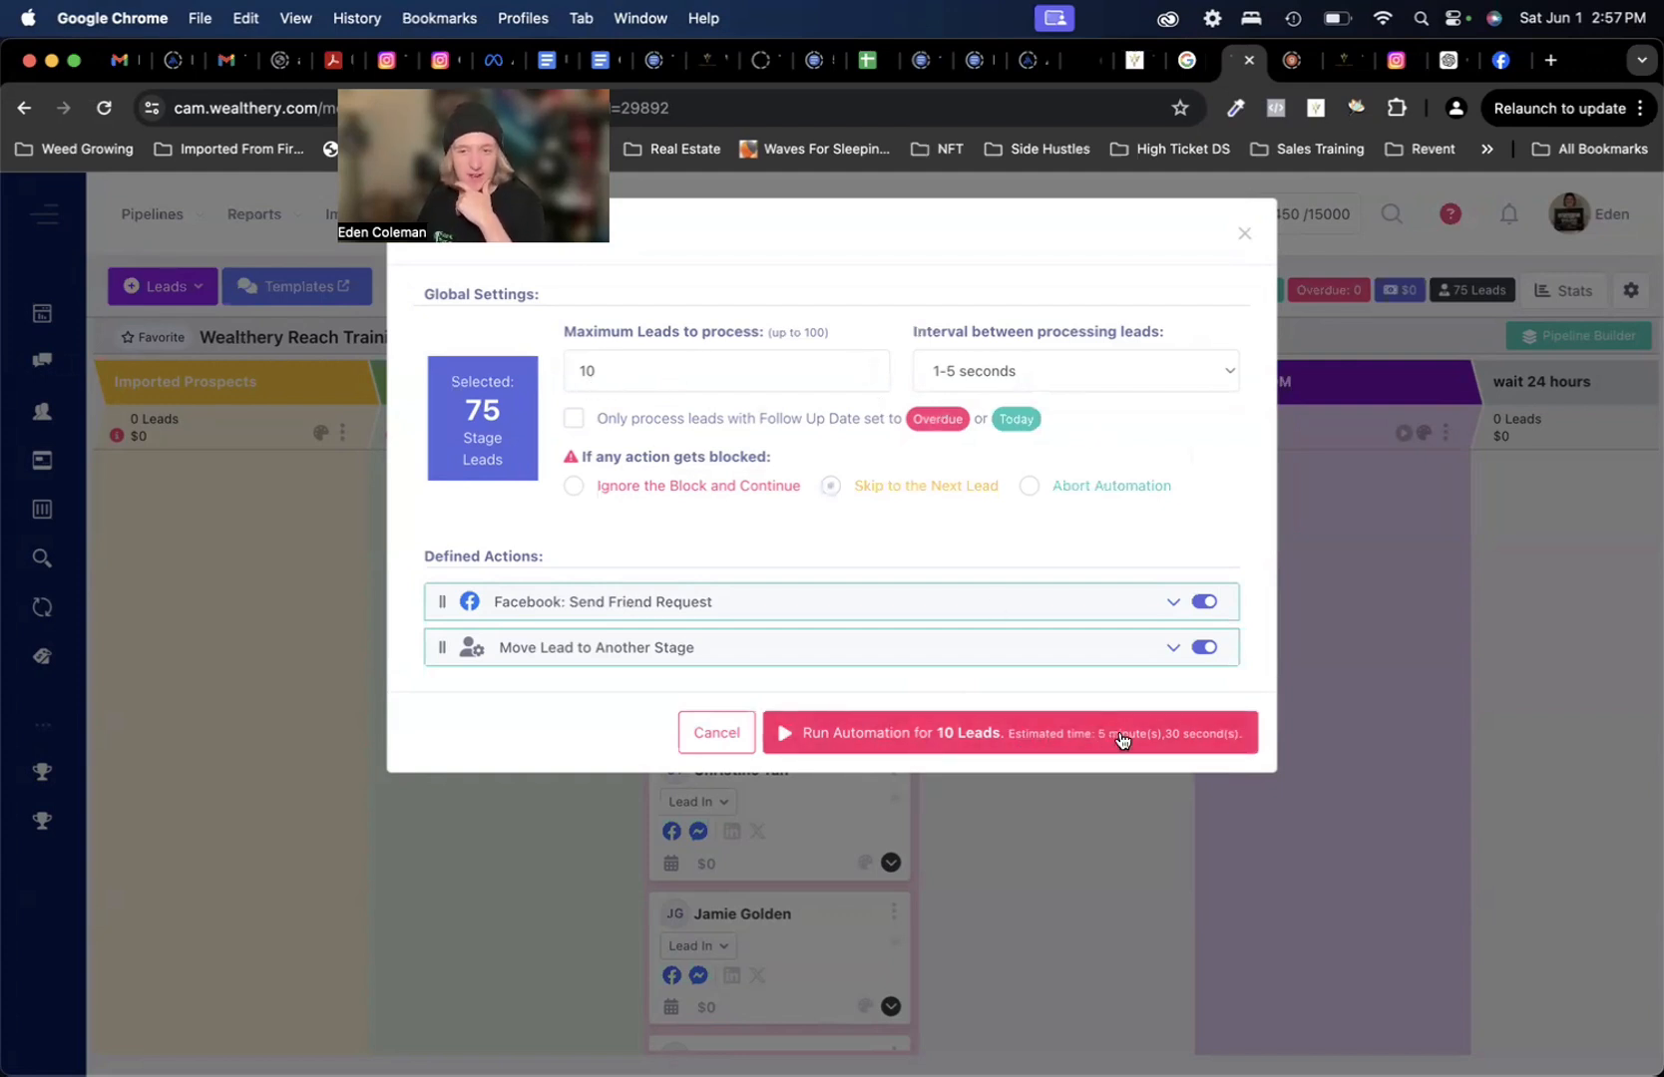
left_click(1002, 371)
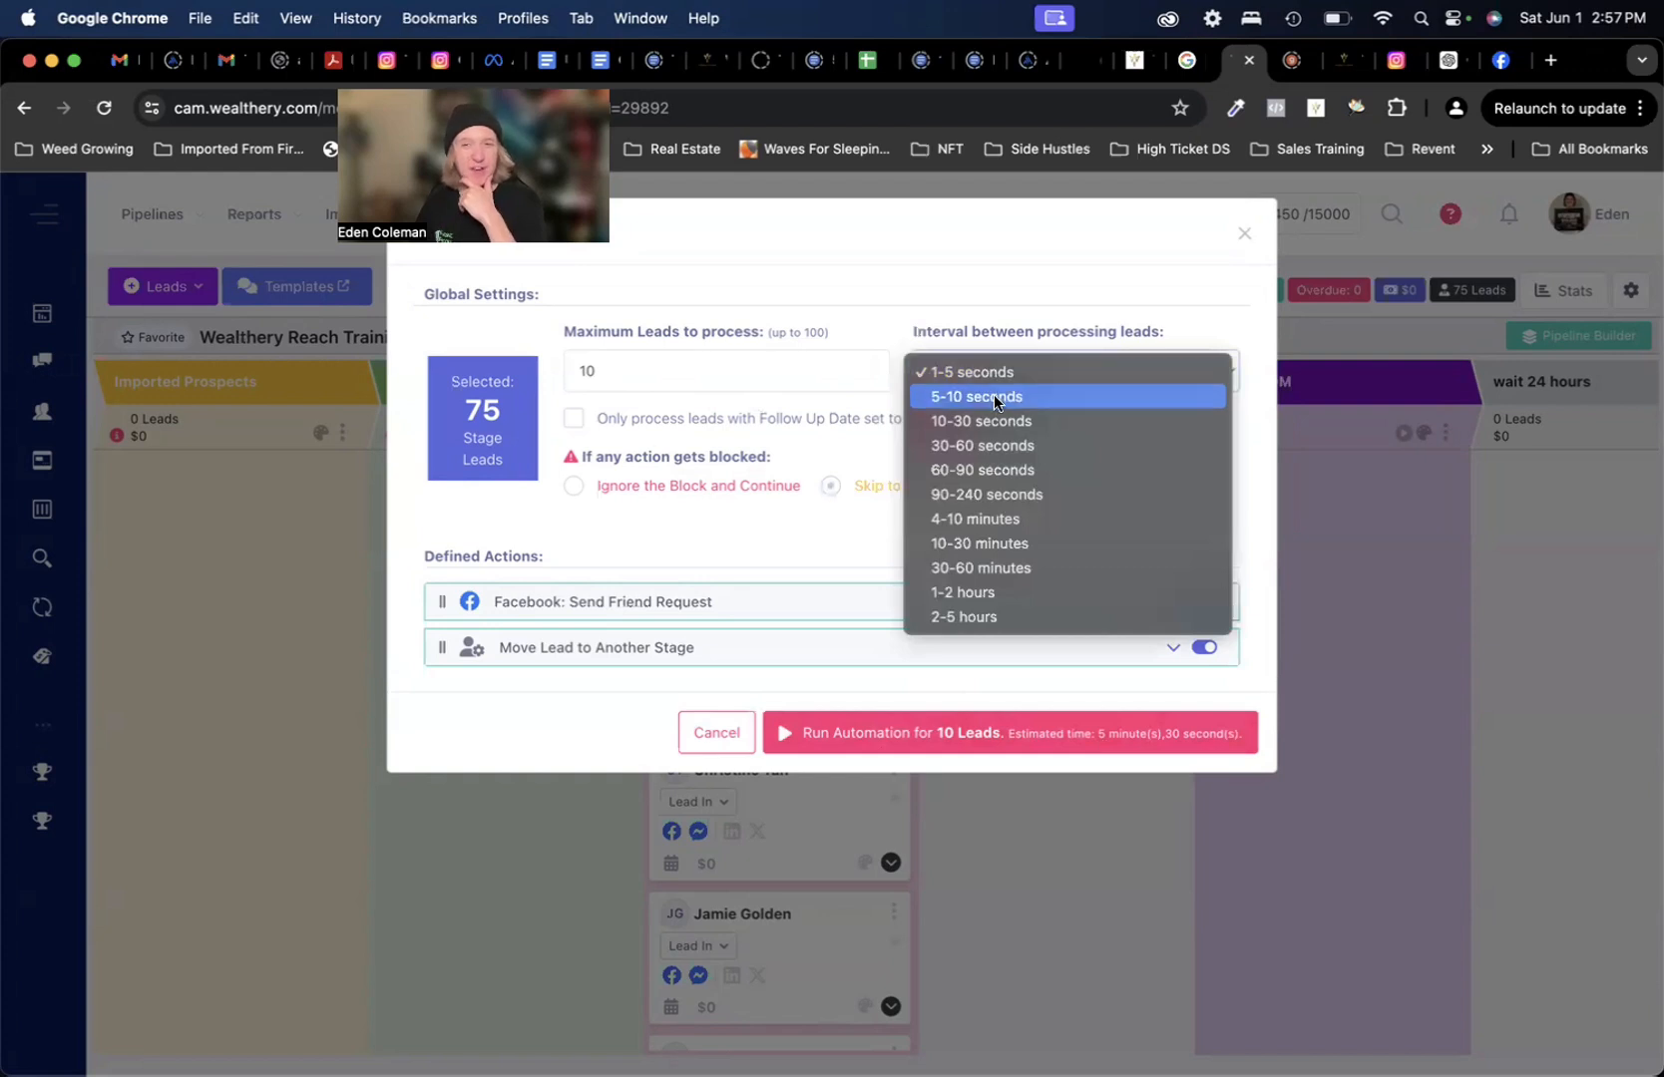
left_click(996, 397)
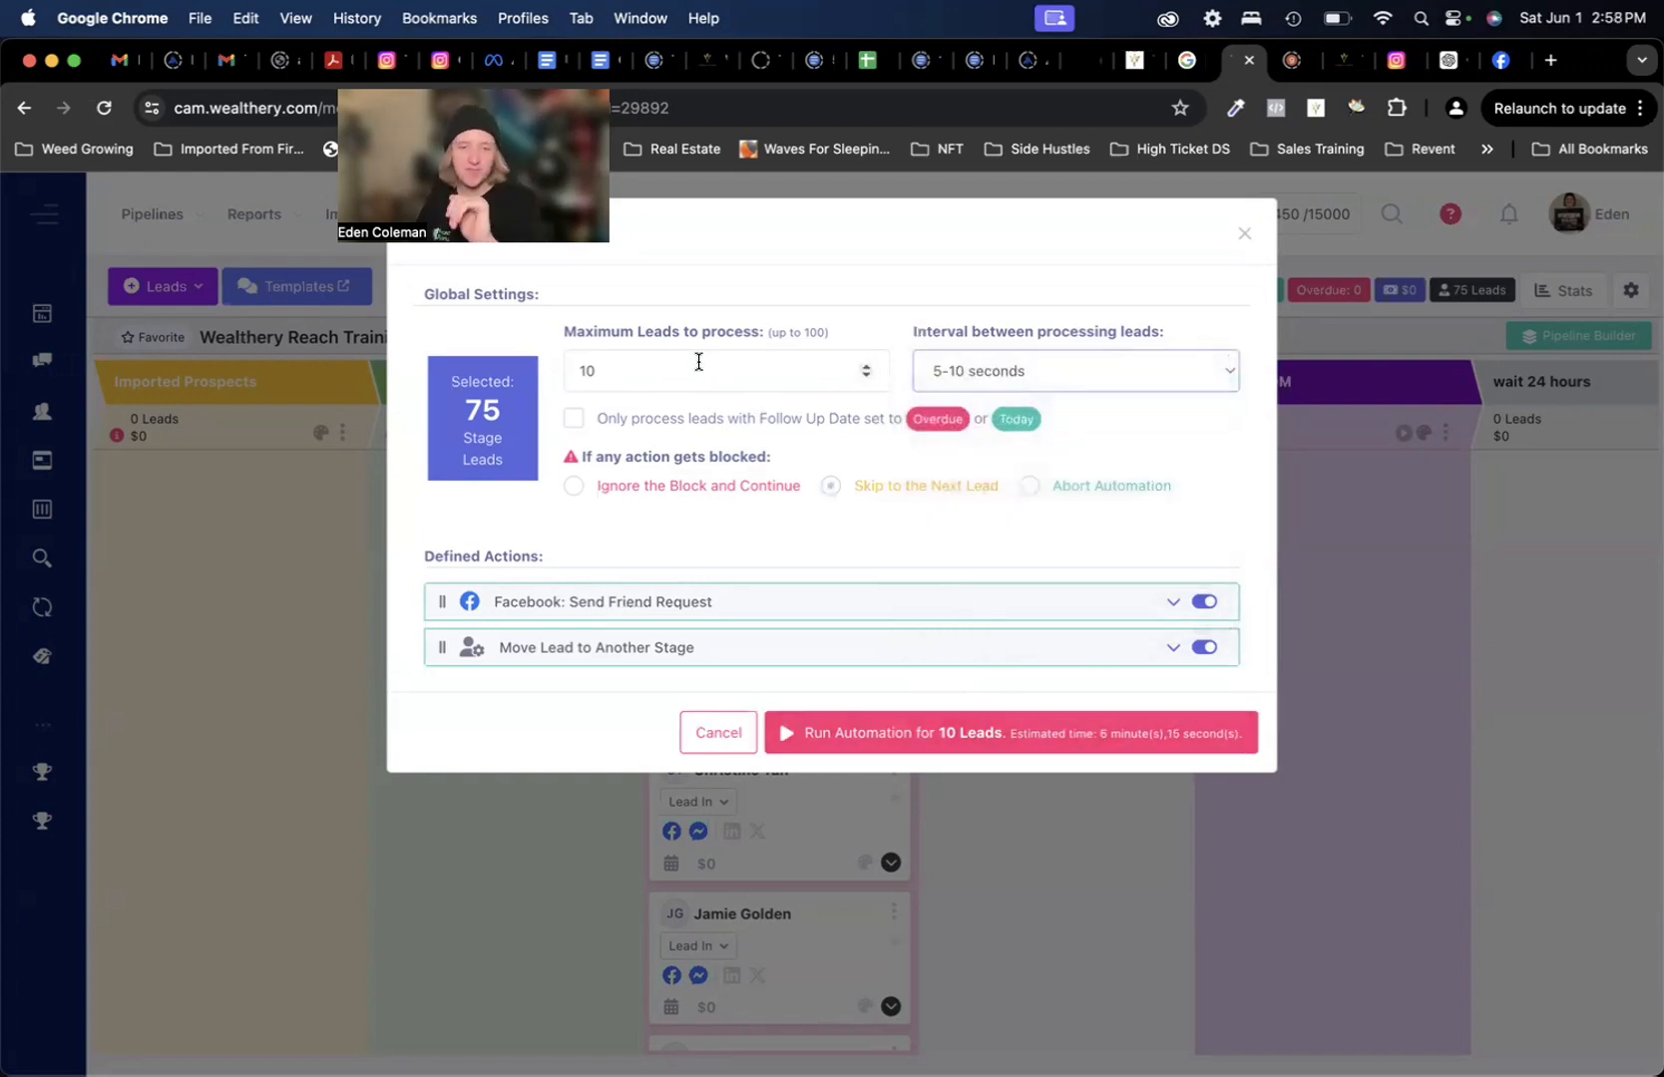
left_click(699, 362)
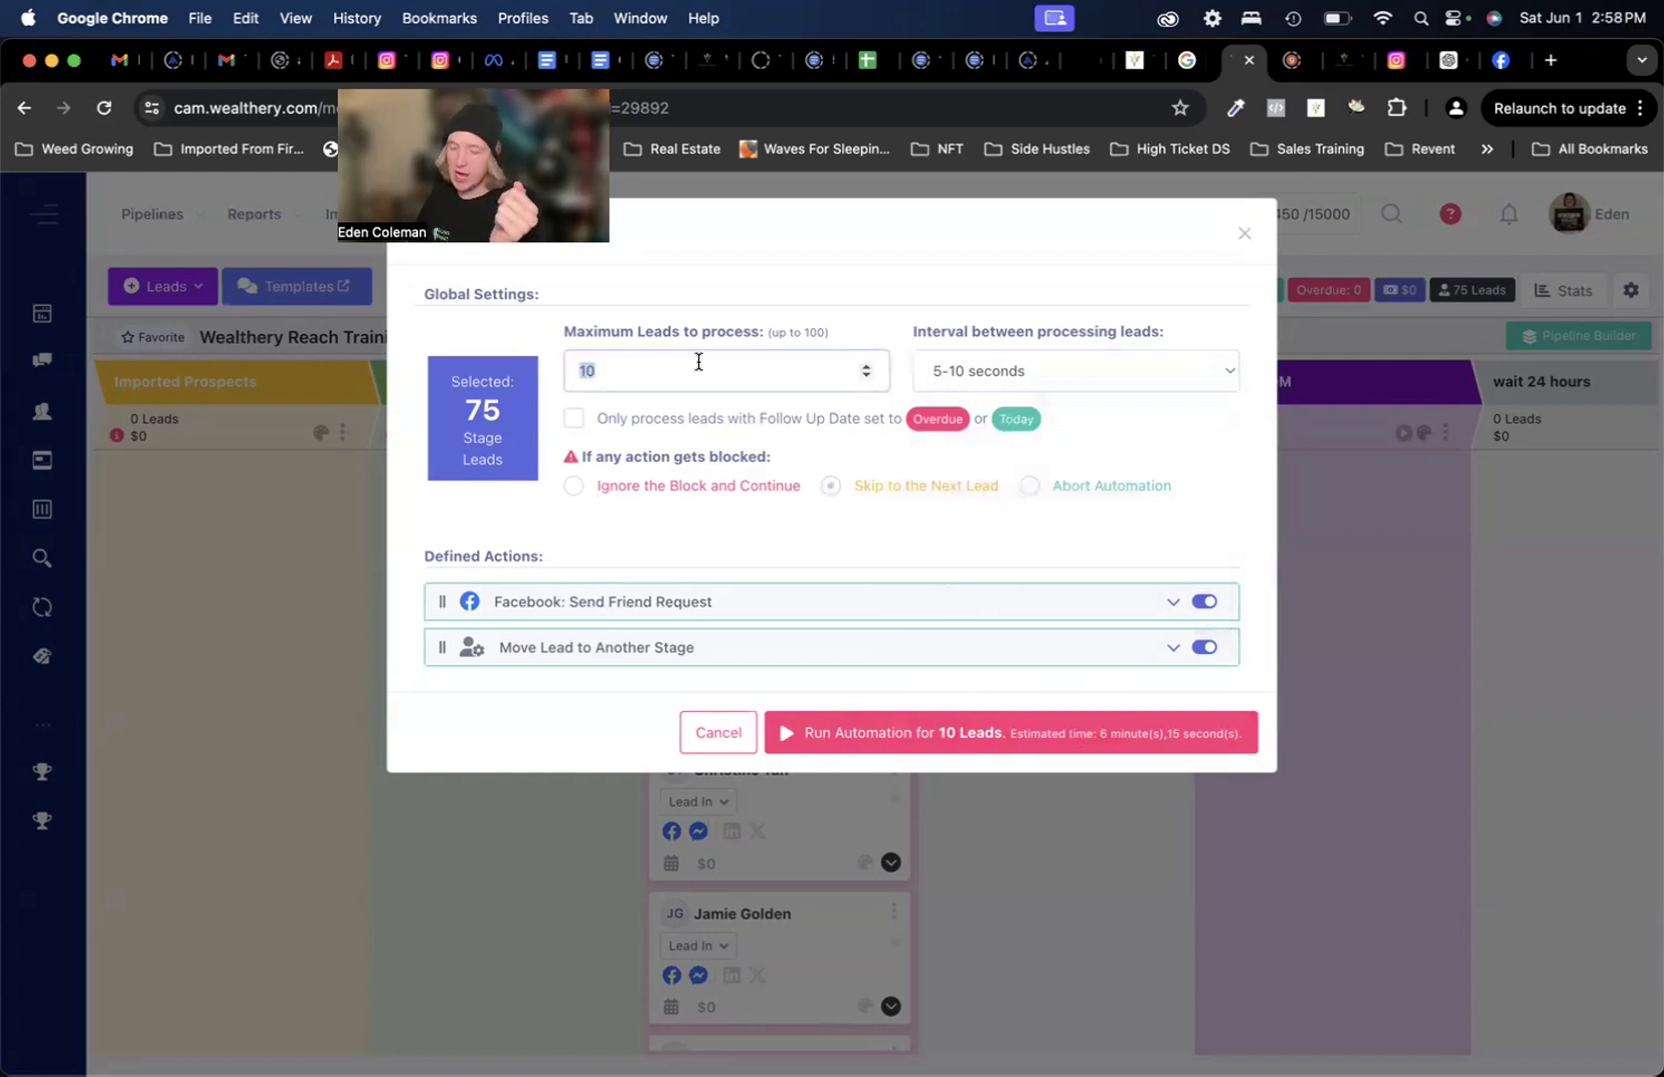
left_click(1144, 363)
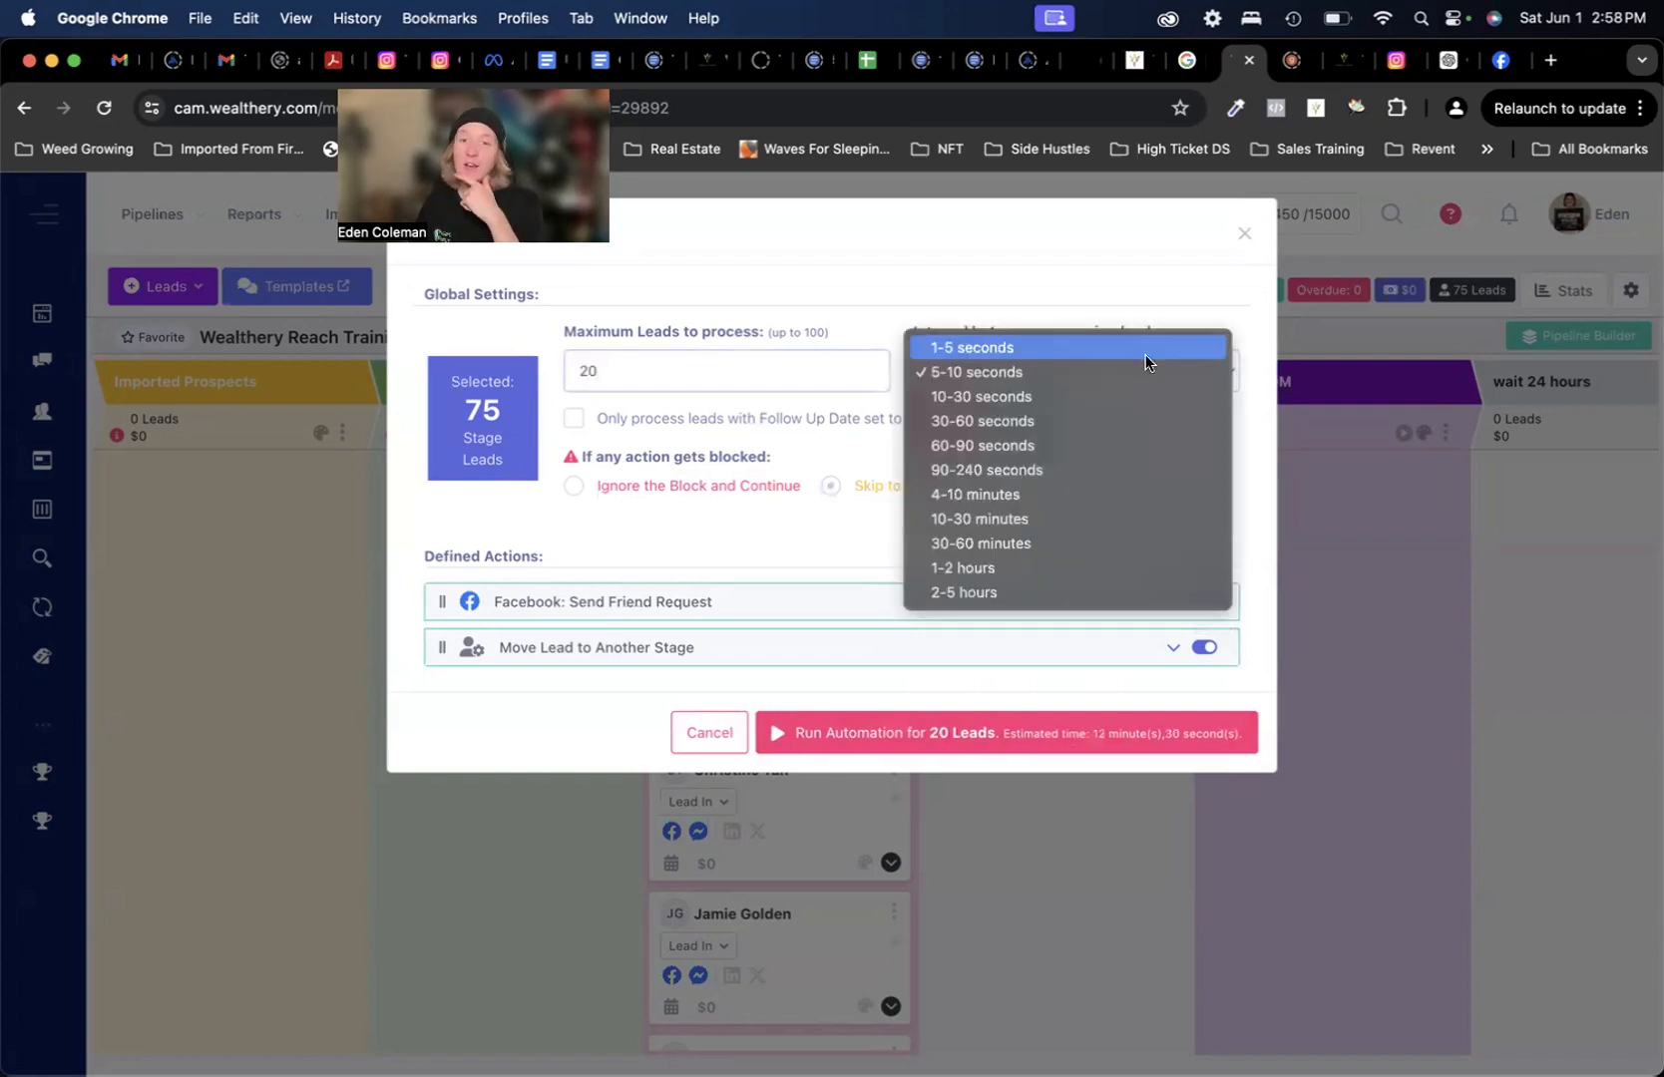
left_click(1132, 397)
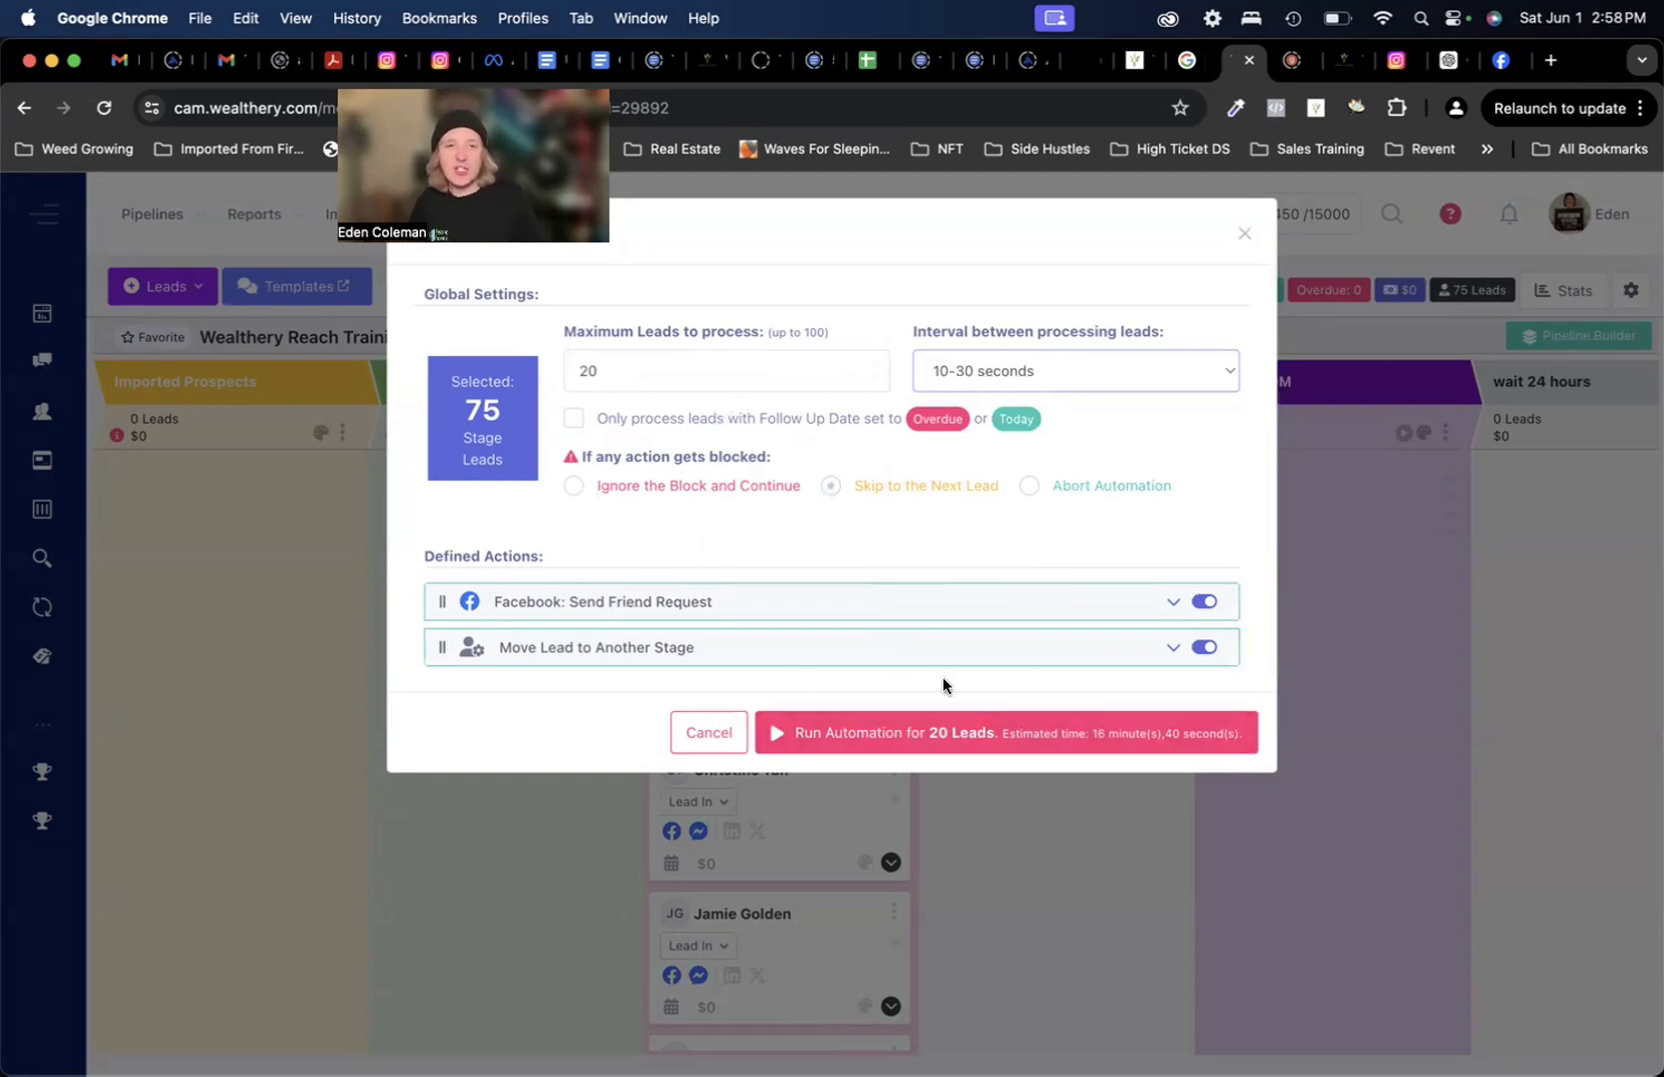
left_click(1169, 603)
double_click(694, 355)
type("1")
left_click(1244, 234)
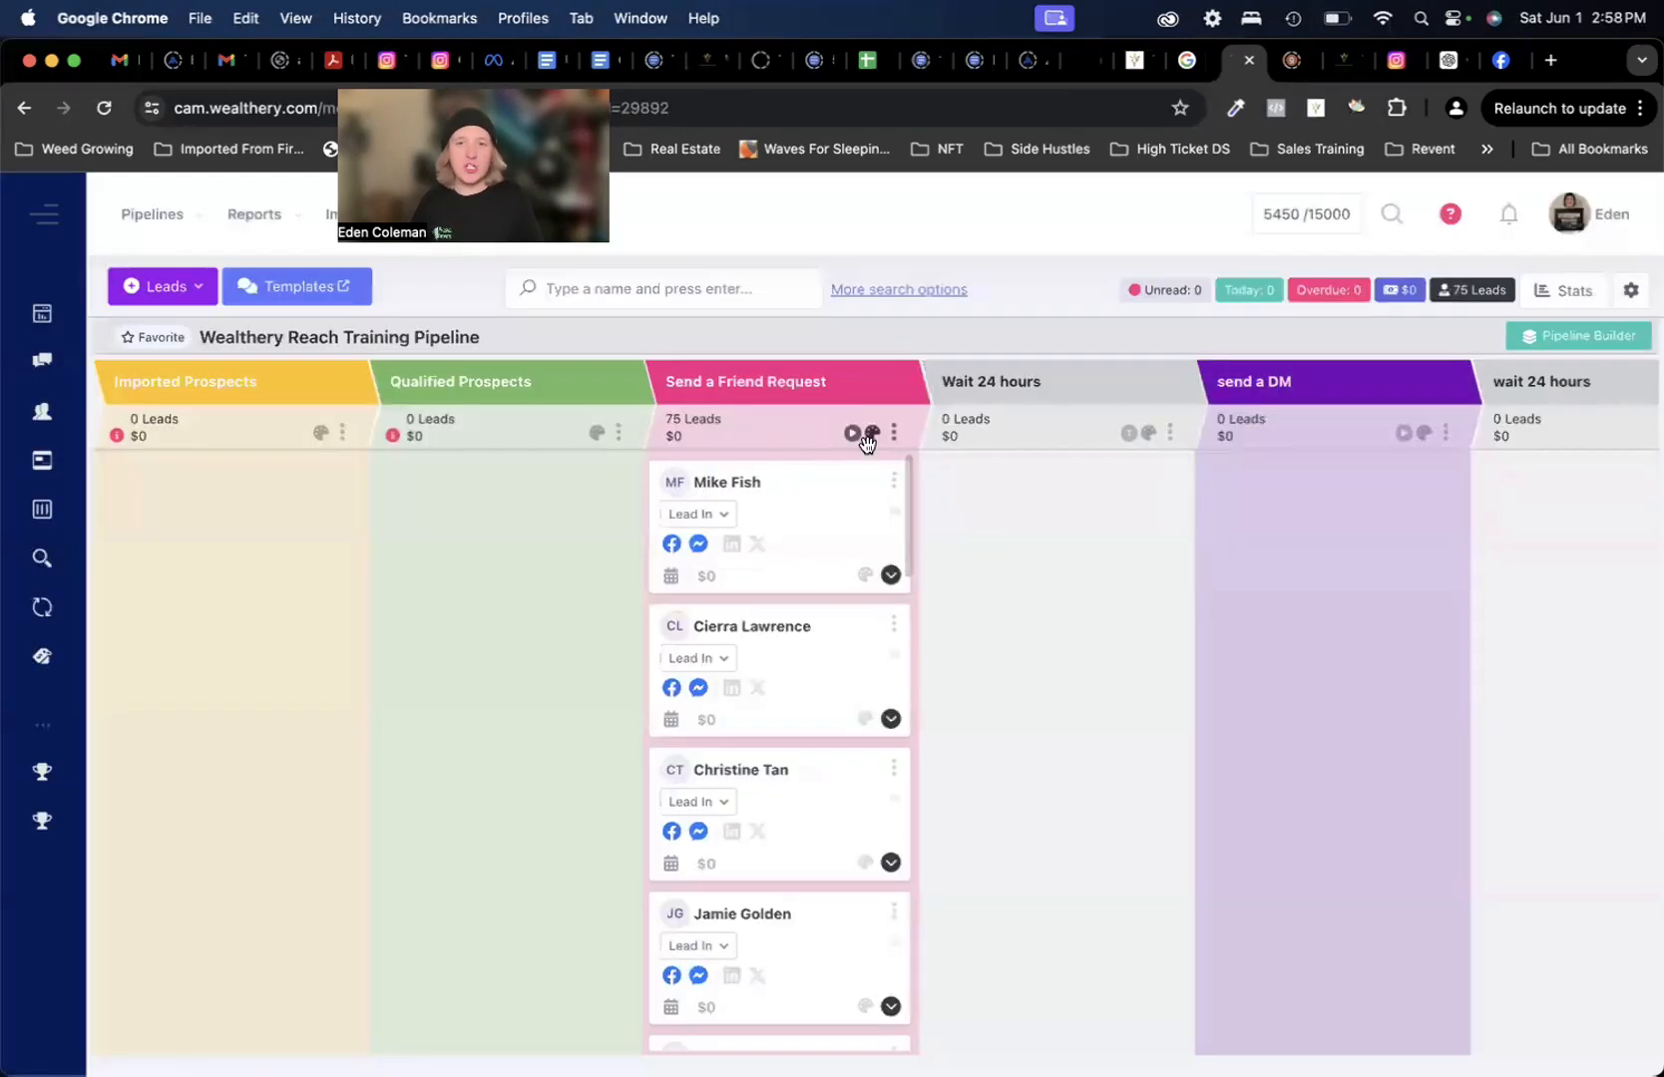
- Set up an automation run for the Send a Friend Request stage, limiting the maximum leads to process to 1
left_click(893, 433)
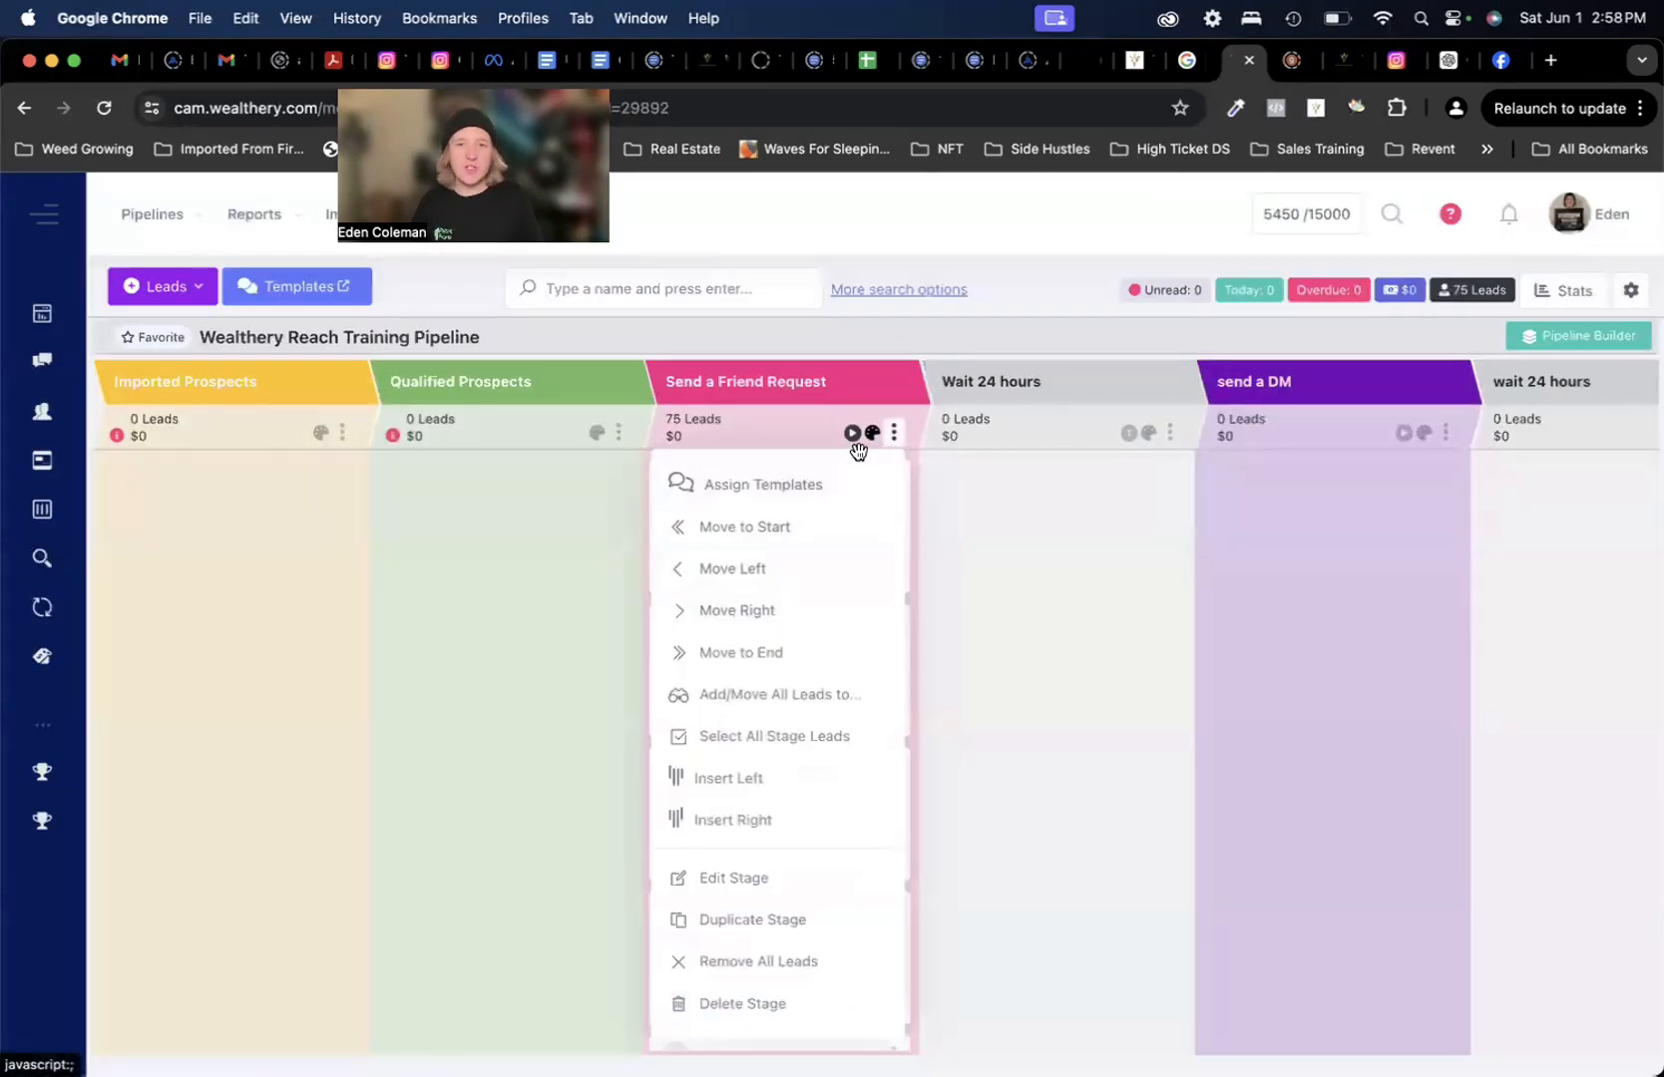
left_click(852, 433)
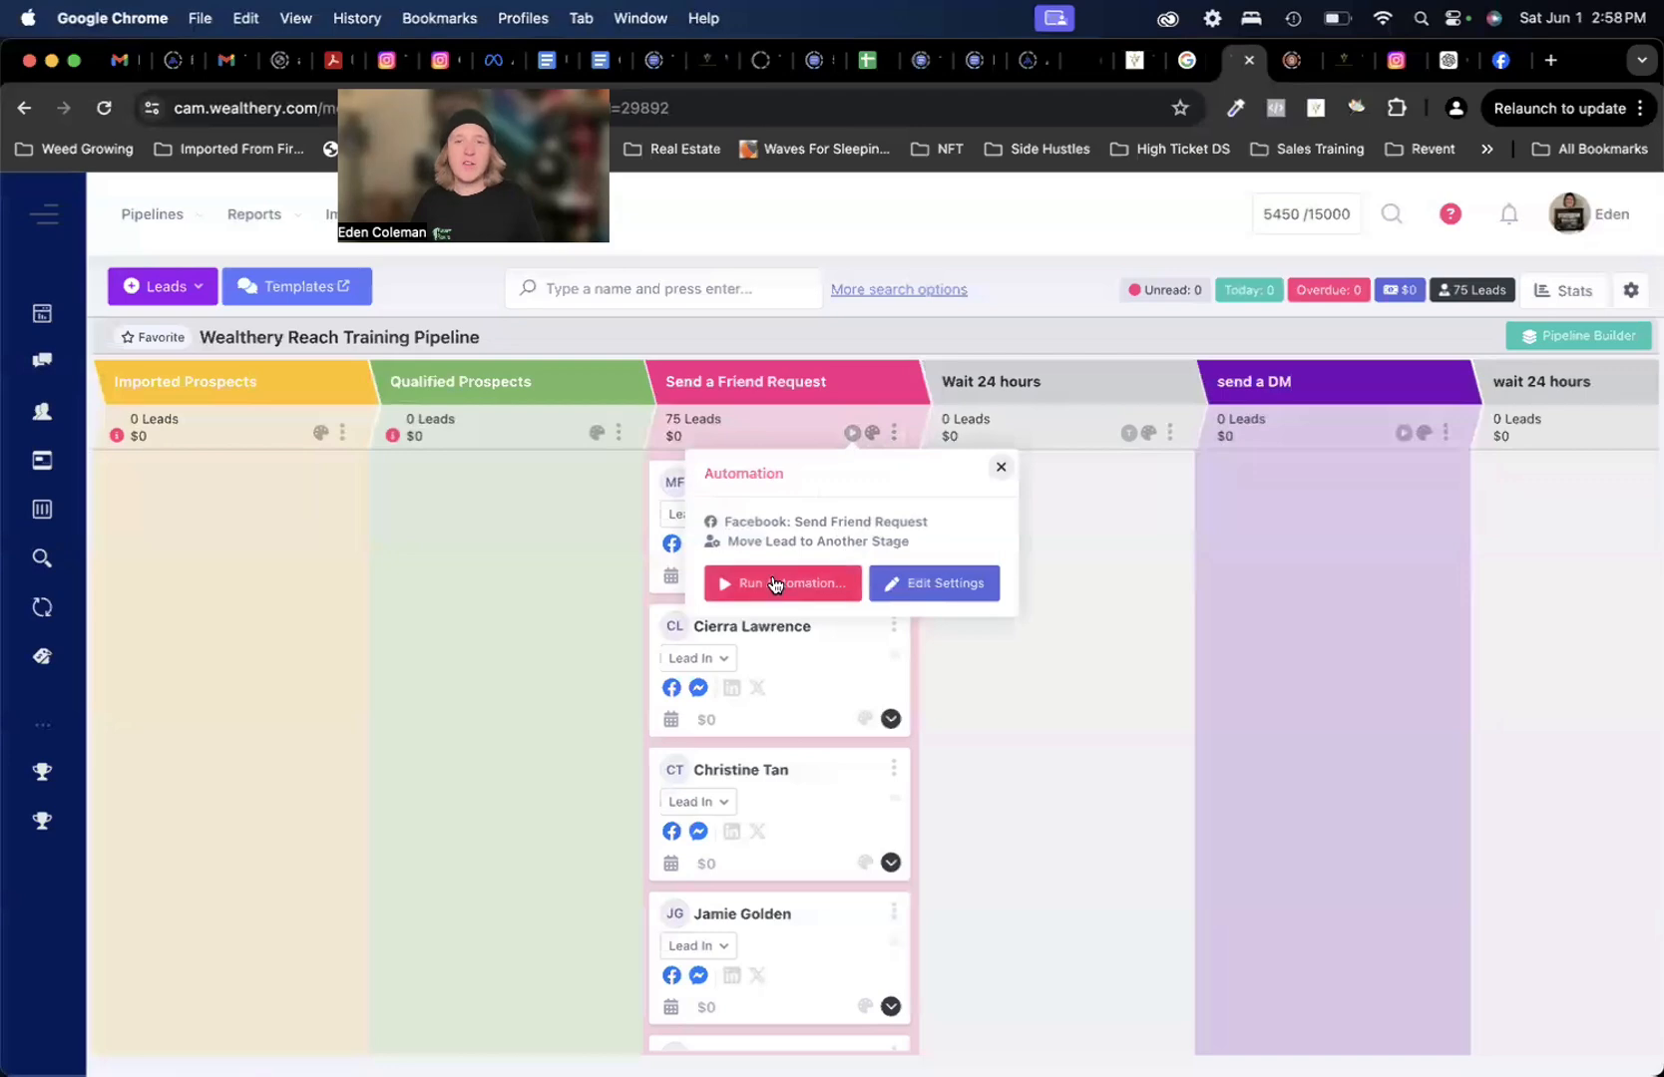
left_click(771, 582)
left_click(504, 628)
left_click(659, 361)
key("BackSpace")
left_click(866, 548)
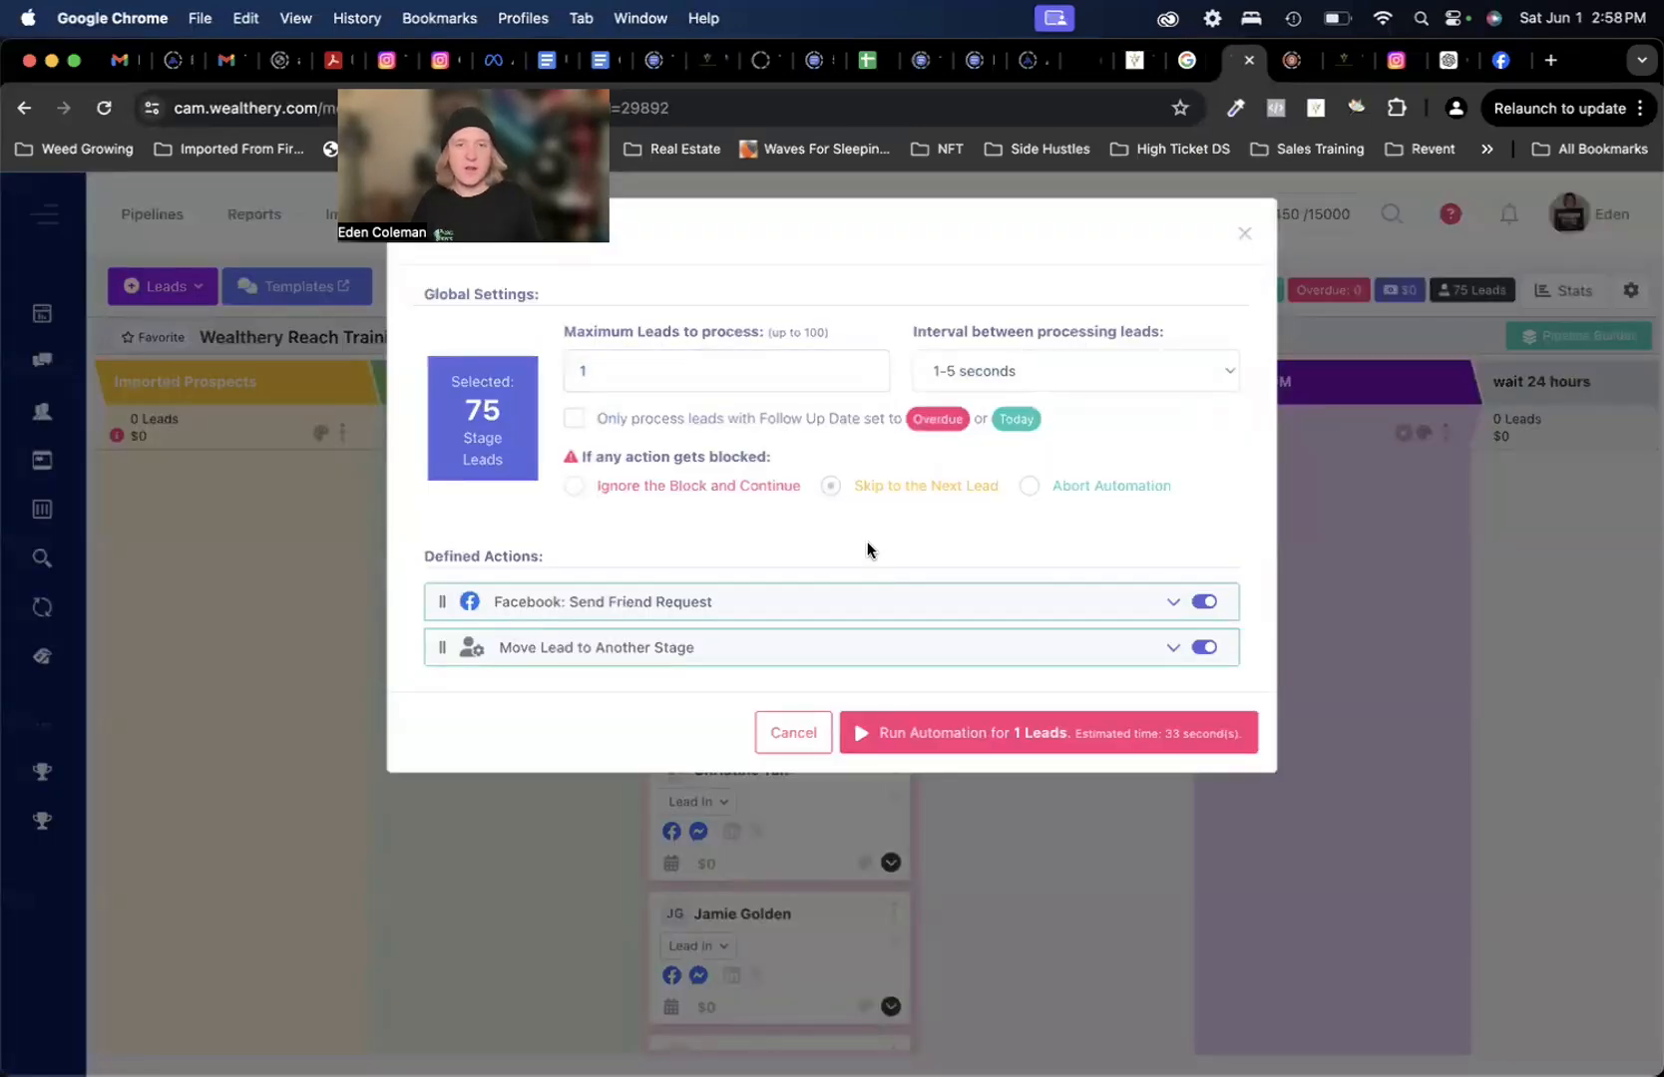
- Check the friend request action's options, run the automation, and reload the pipeline once it completes
left_click(1172, 601)
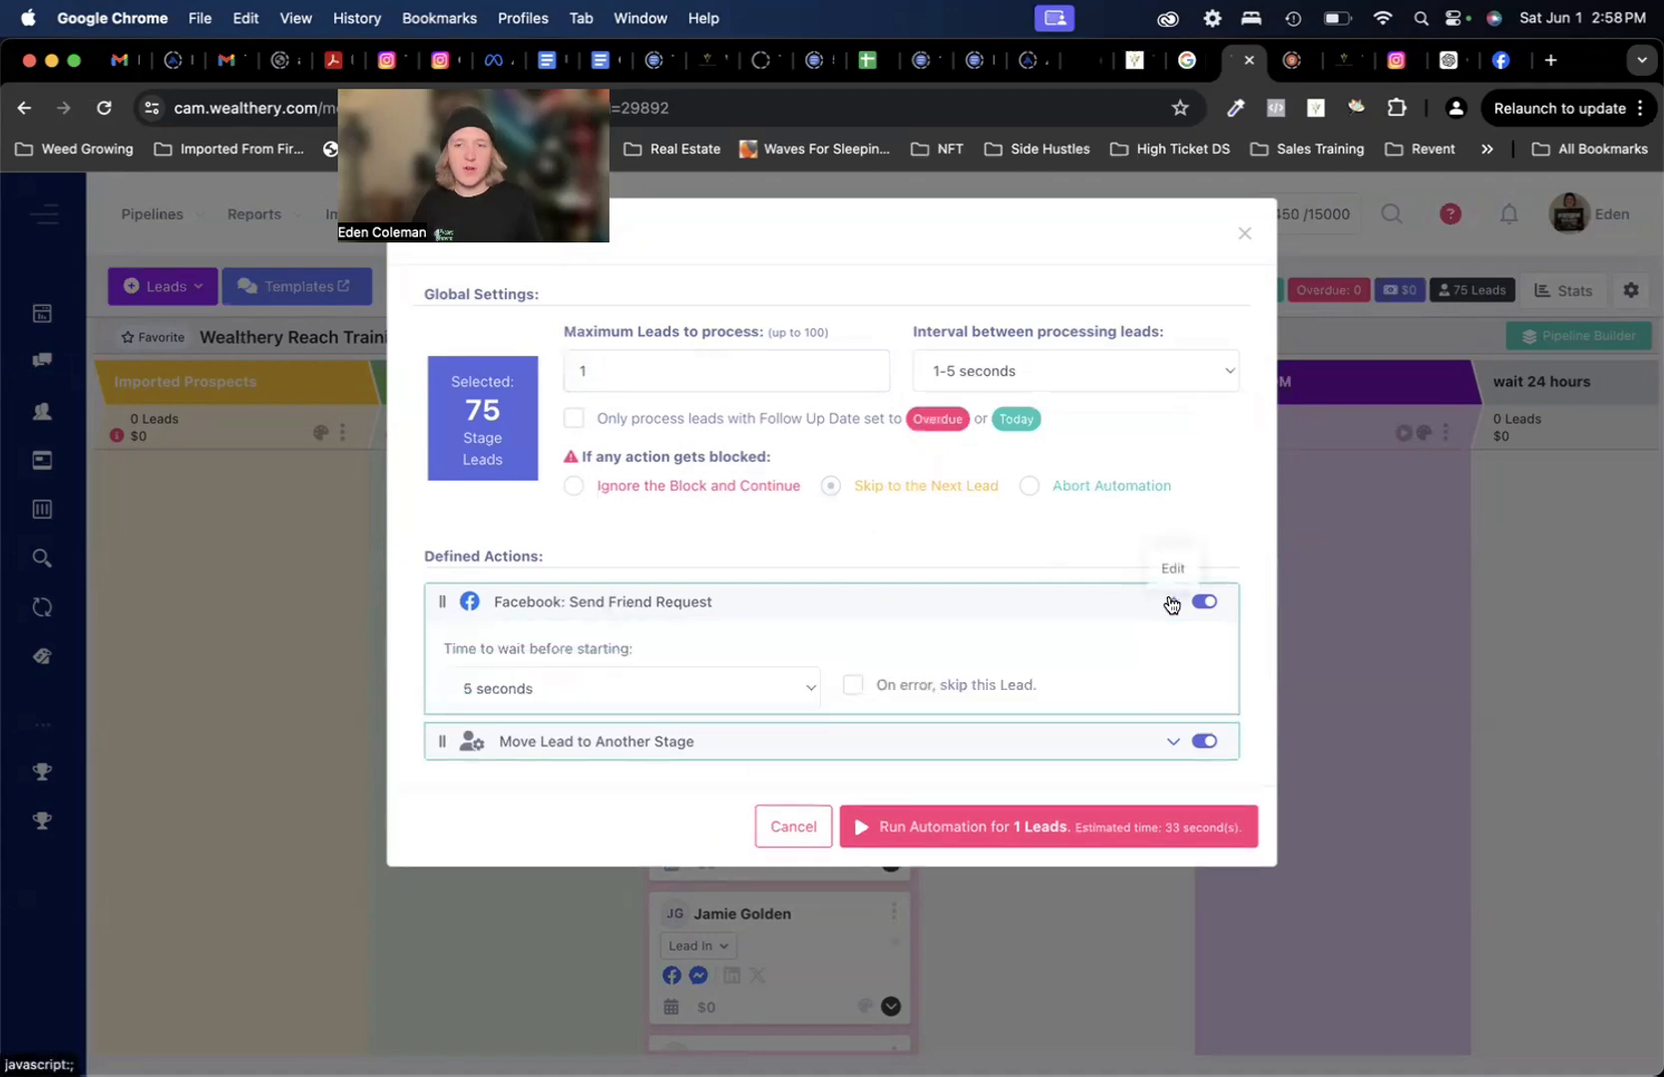
left_click(968, 883)
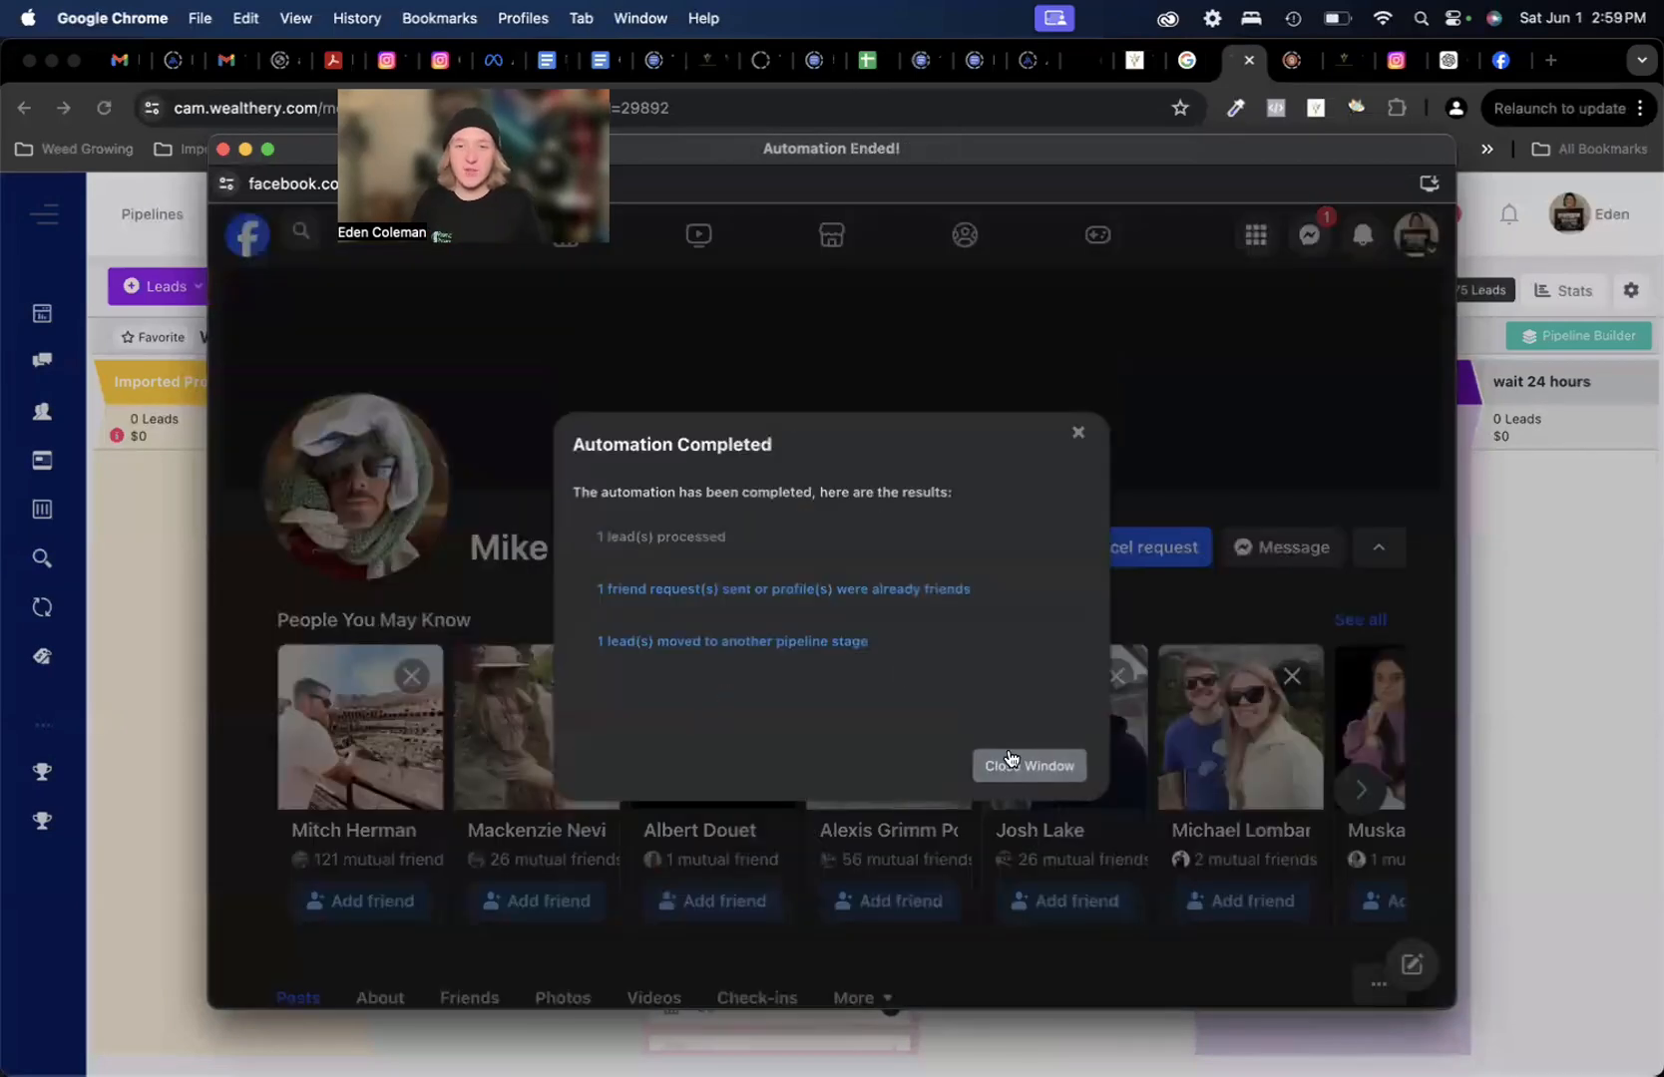
left_click(1033, 768)
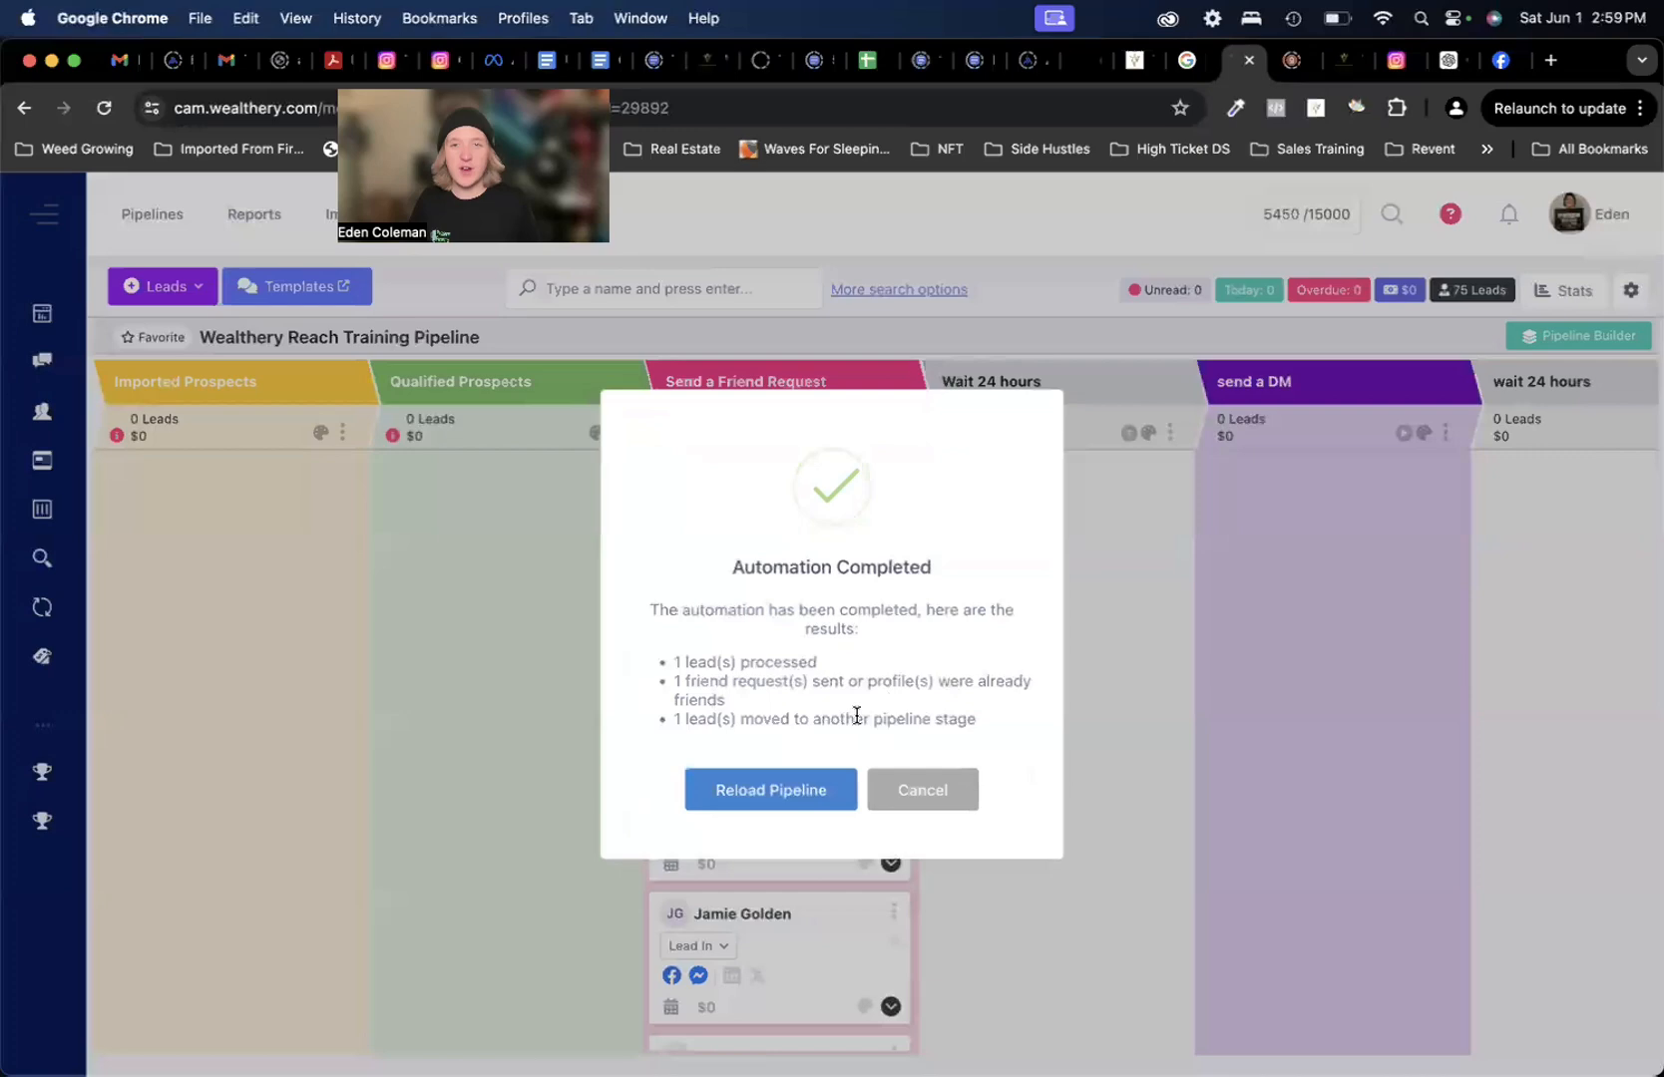
left_click(750, 800)
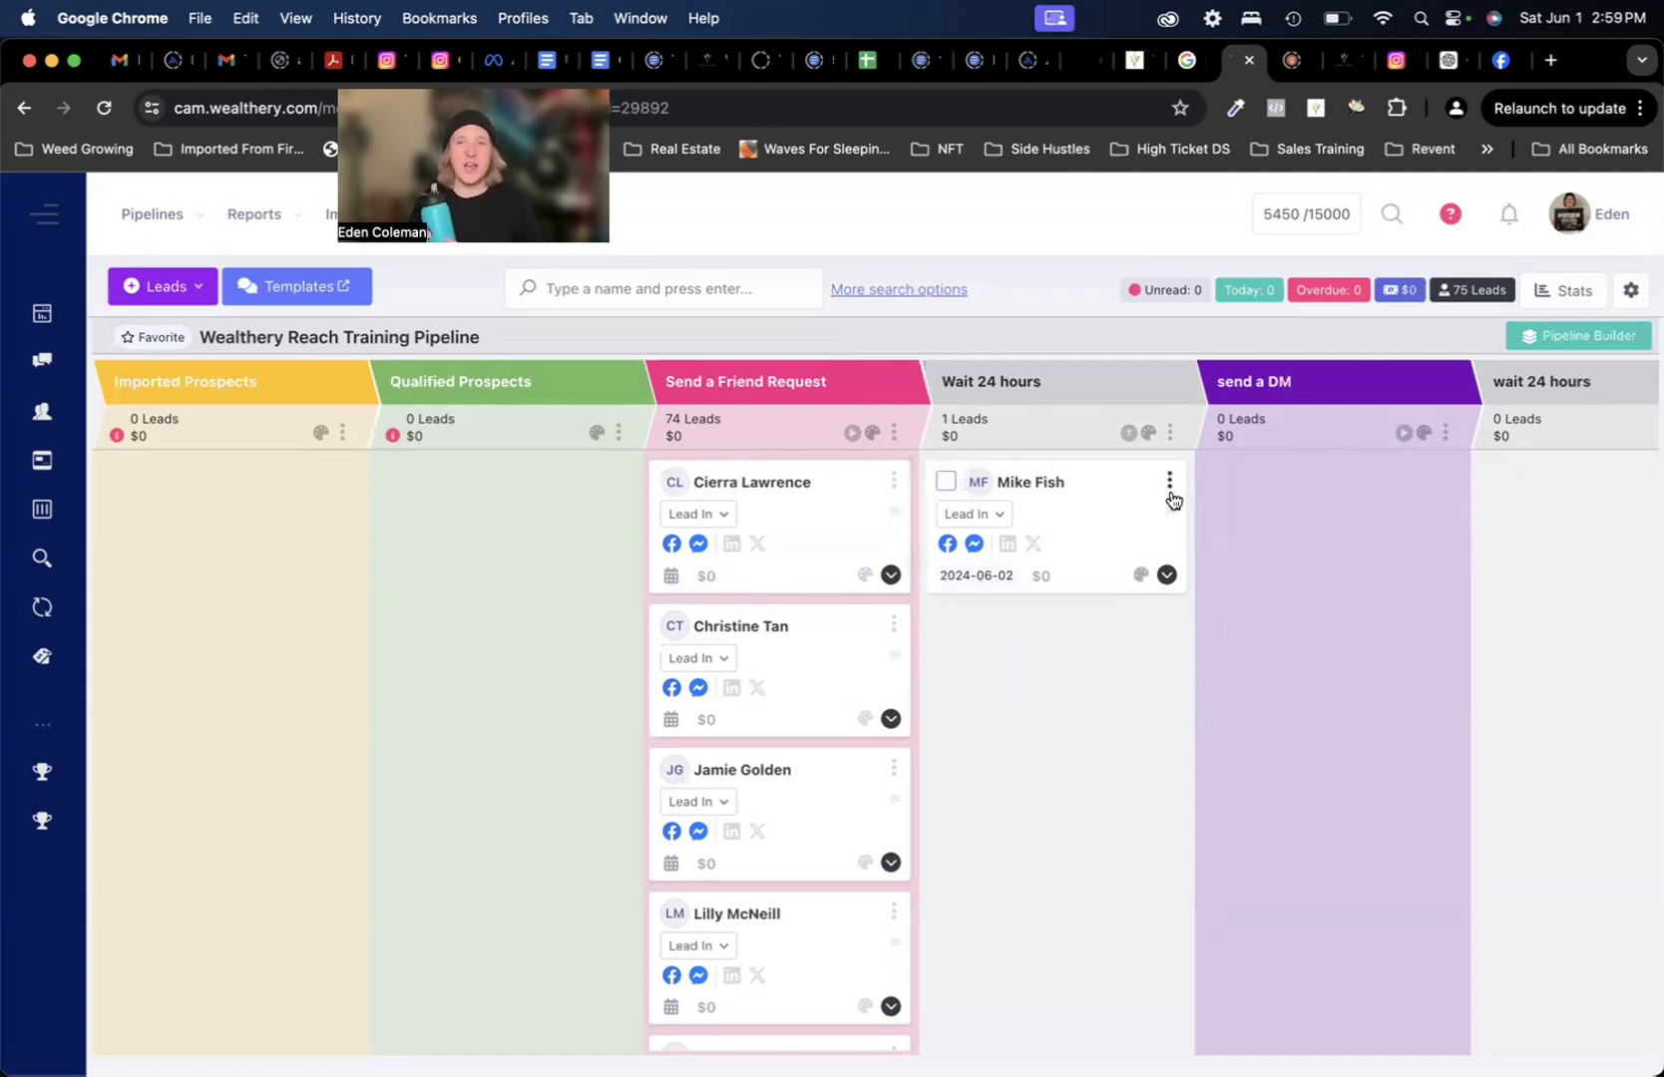
- Examine the follow-up date trigger in the first Wait 24 hours stage's settings and return to the pipeline
left_click(1170, 431)
left_click(1044, 865)
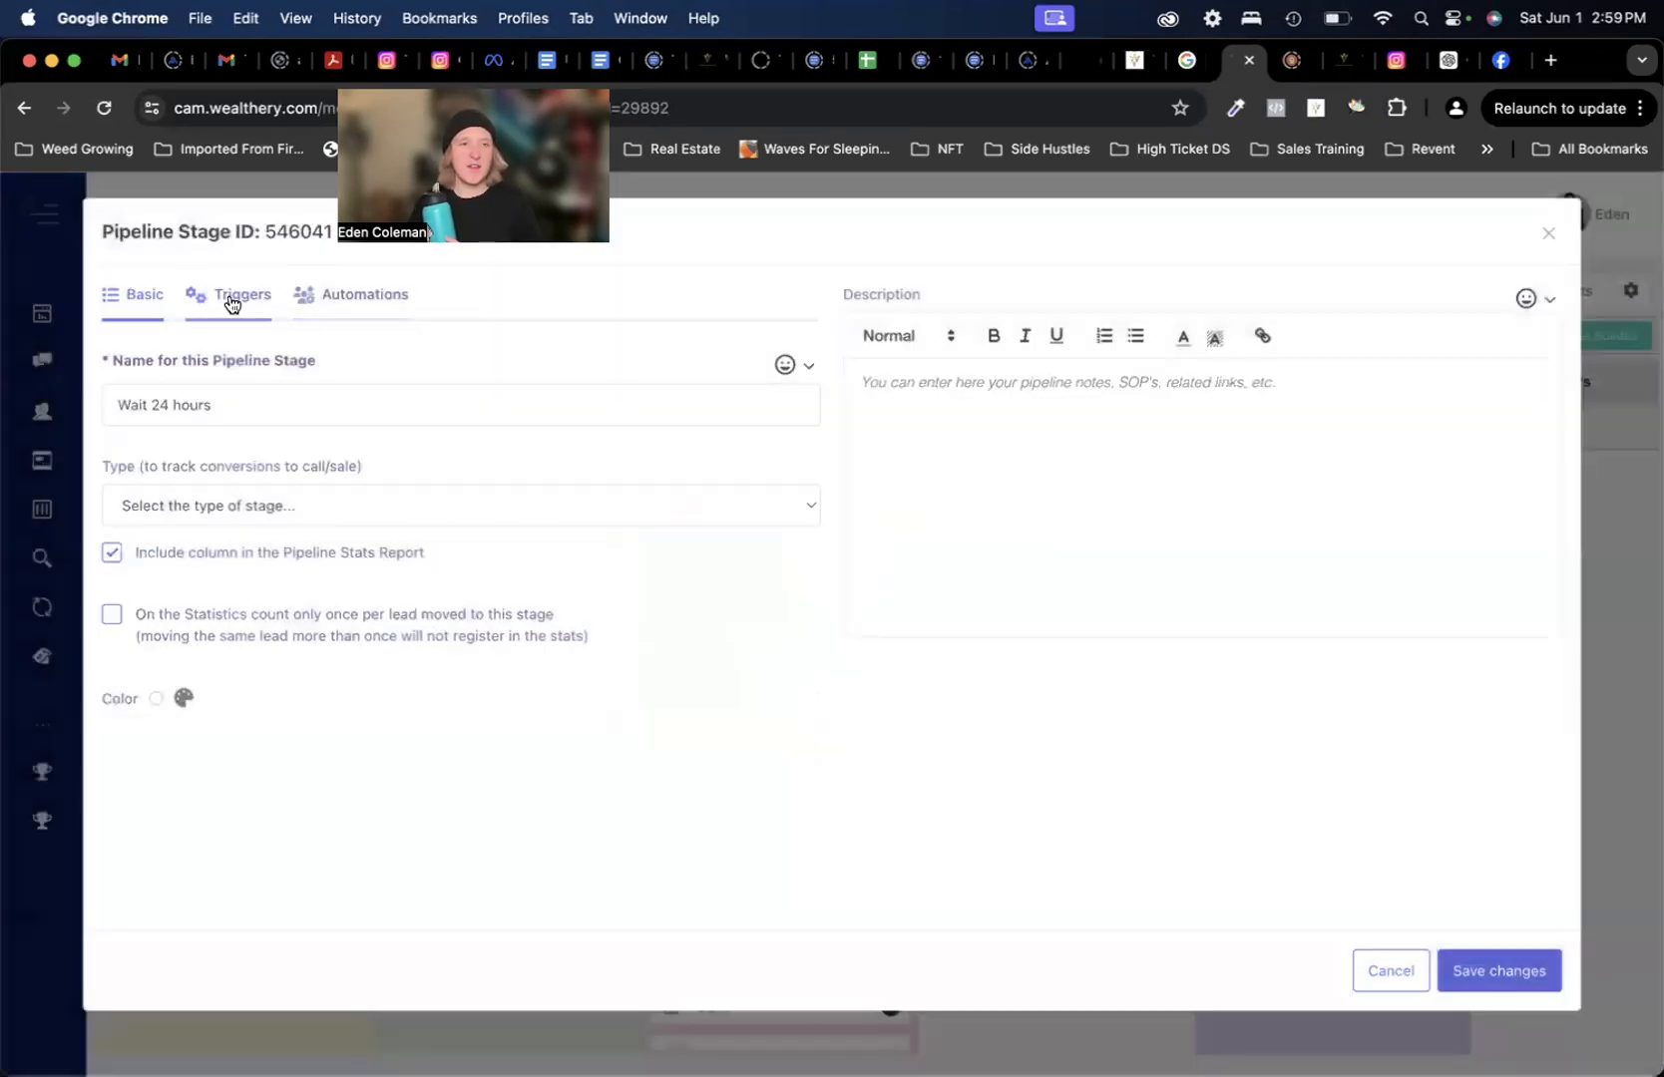
left_click(231, 297)
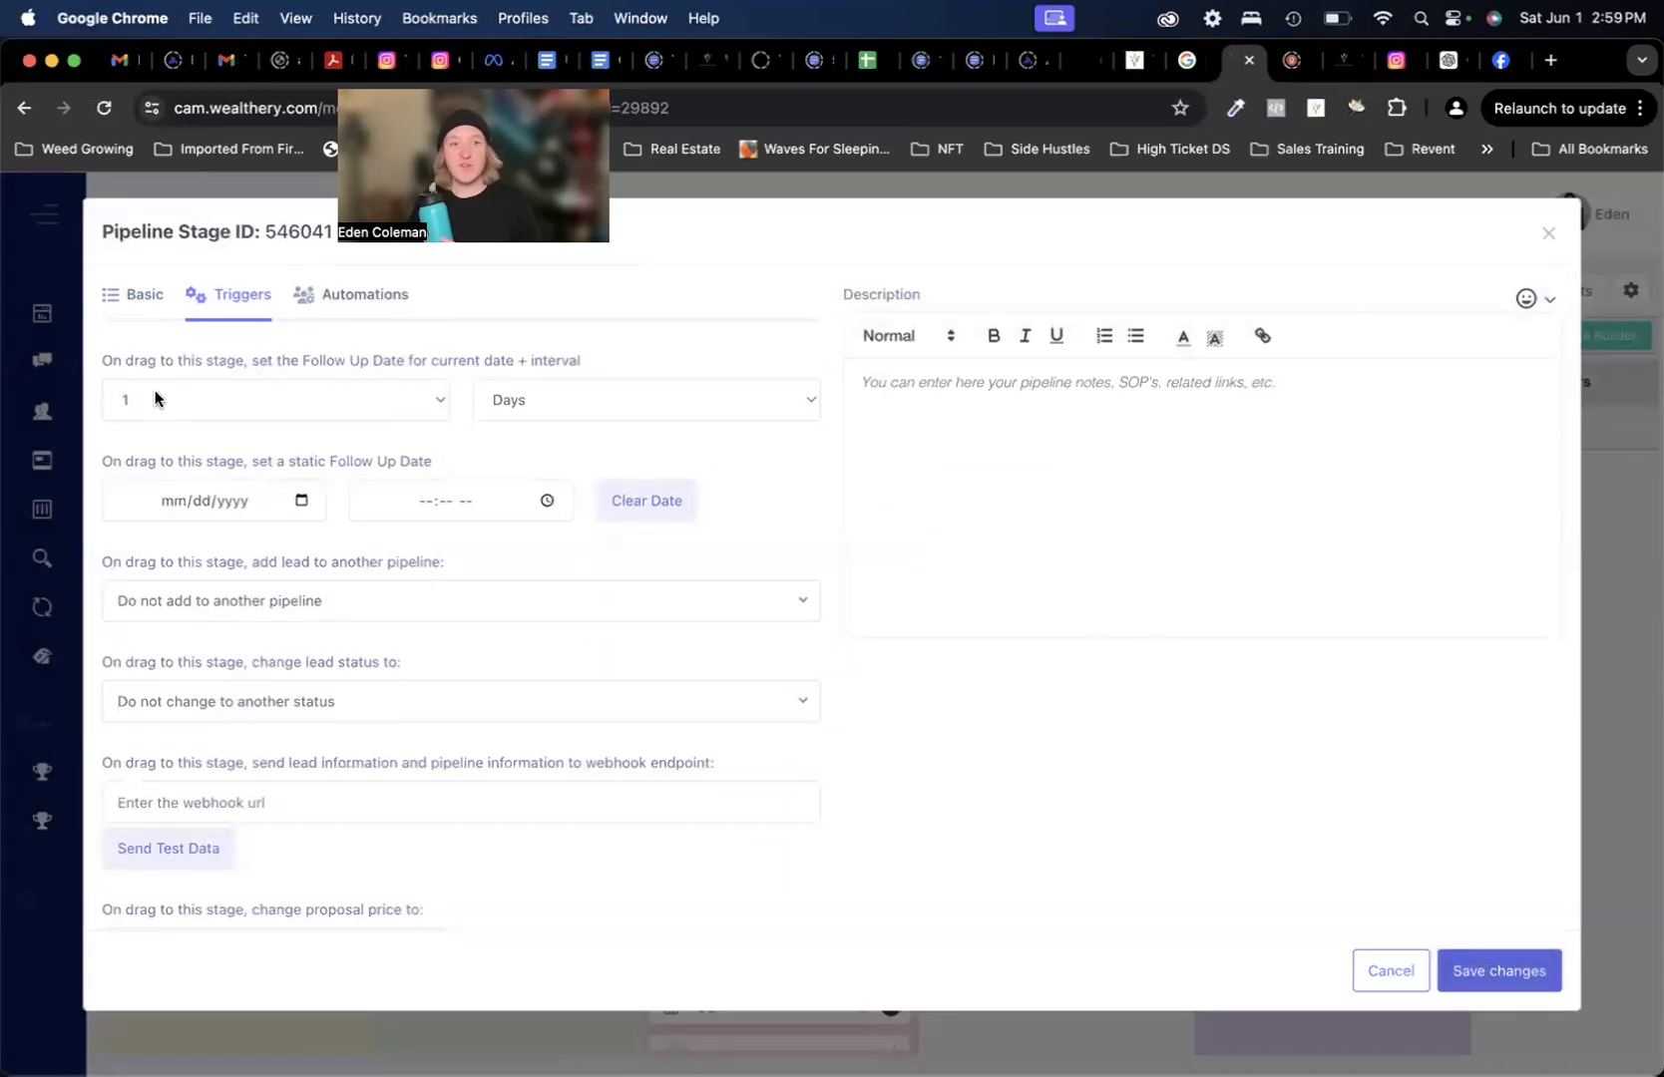
left_click(1548, 232)
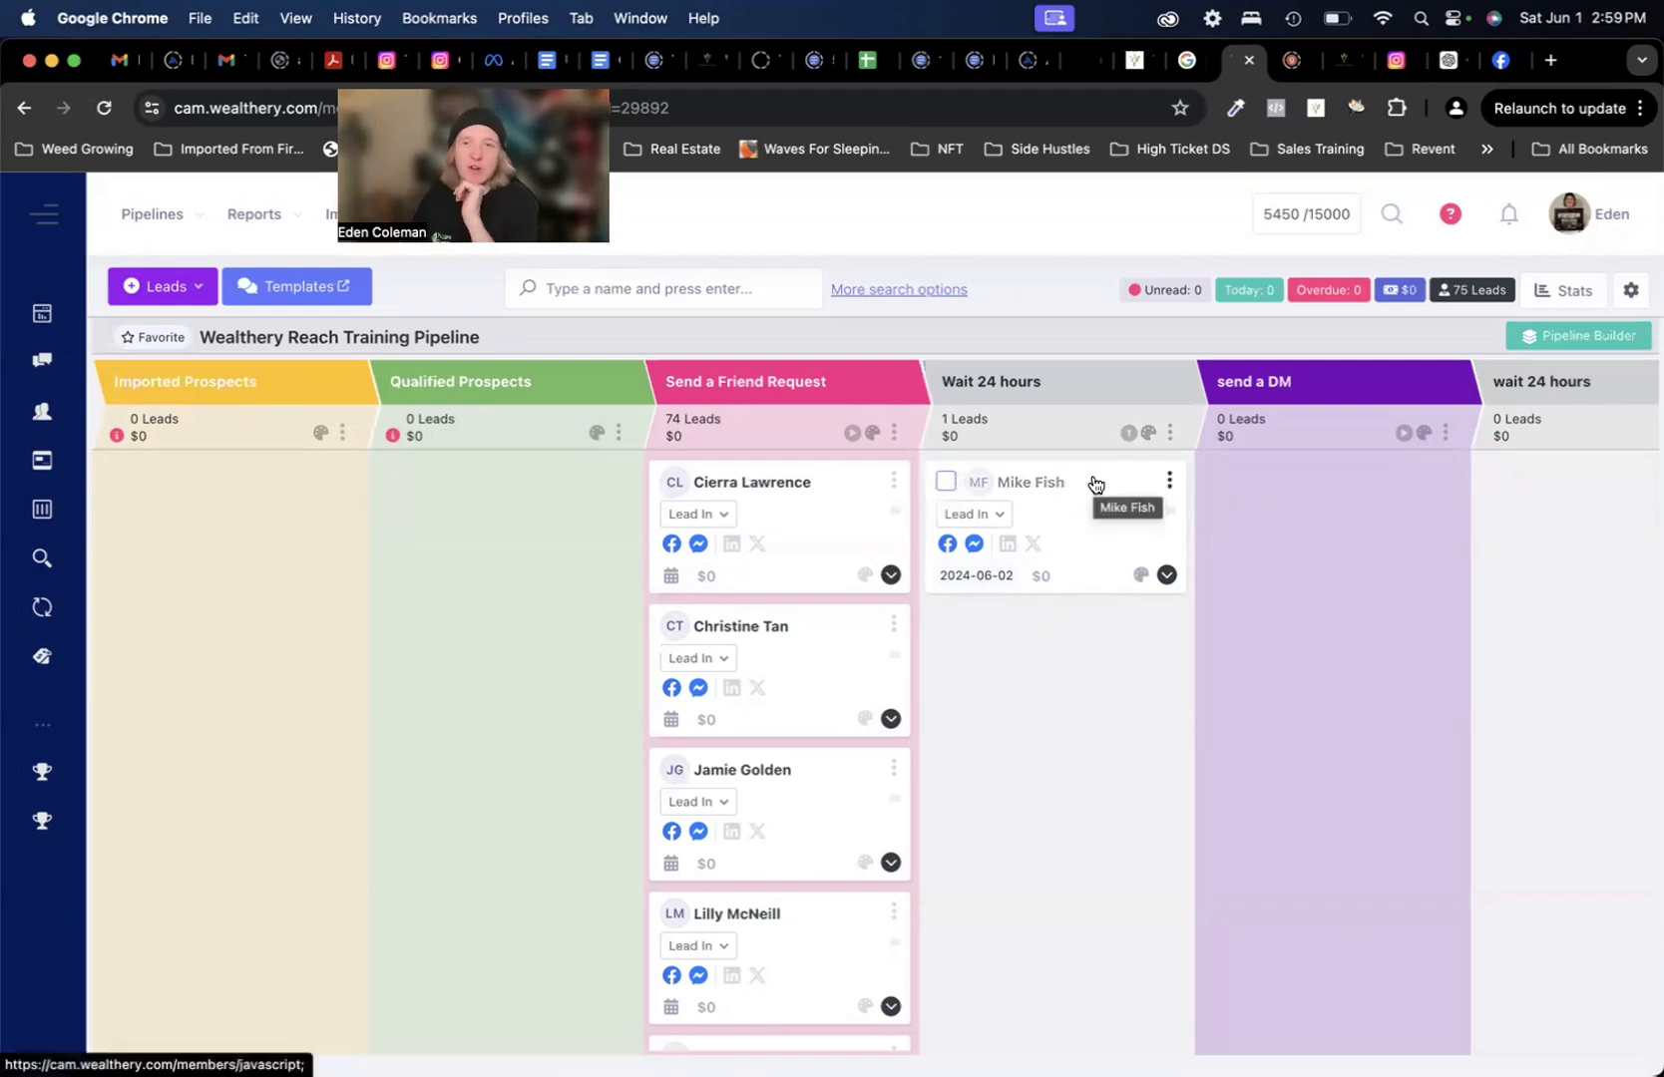
- Move the lead from the Wait 24 hours stage to the send a DM stage and bring up that stage's automation options
left_click_drag(1096, 485, 1323, 499)
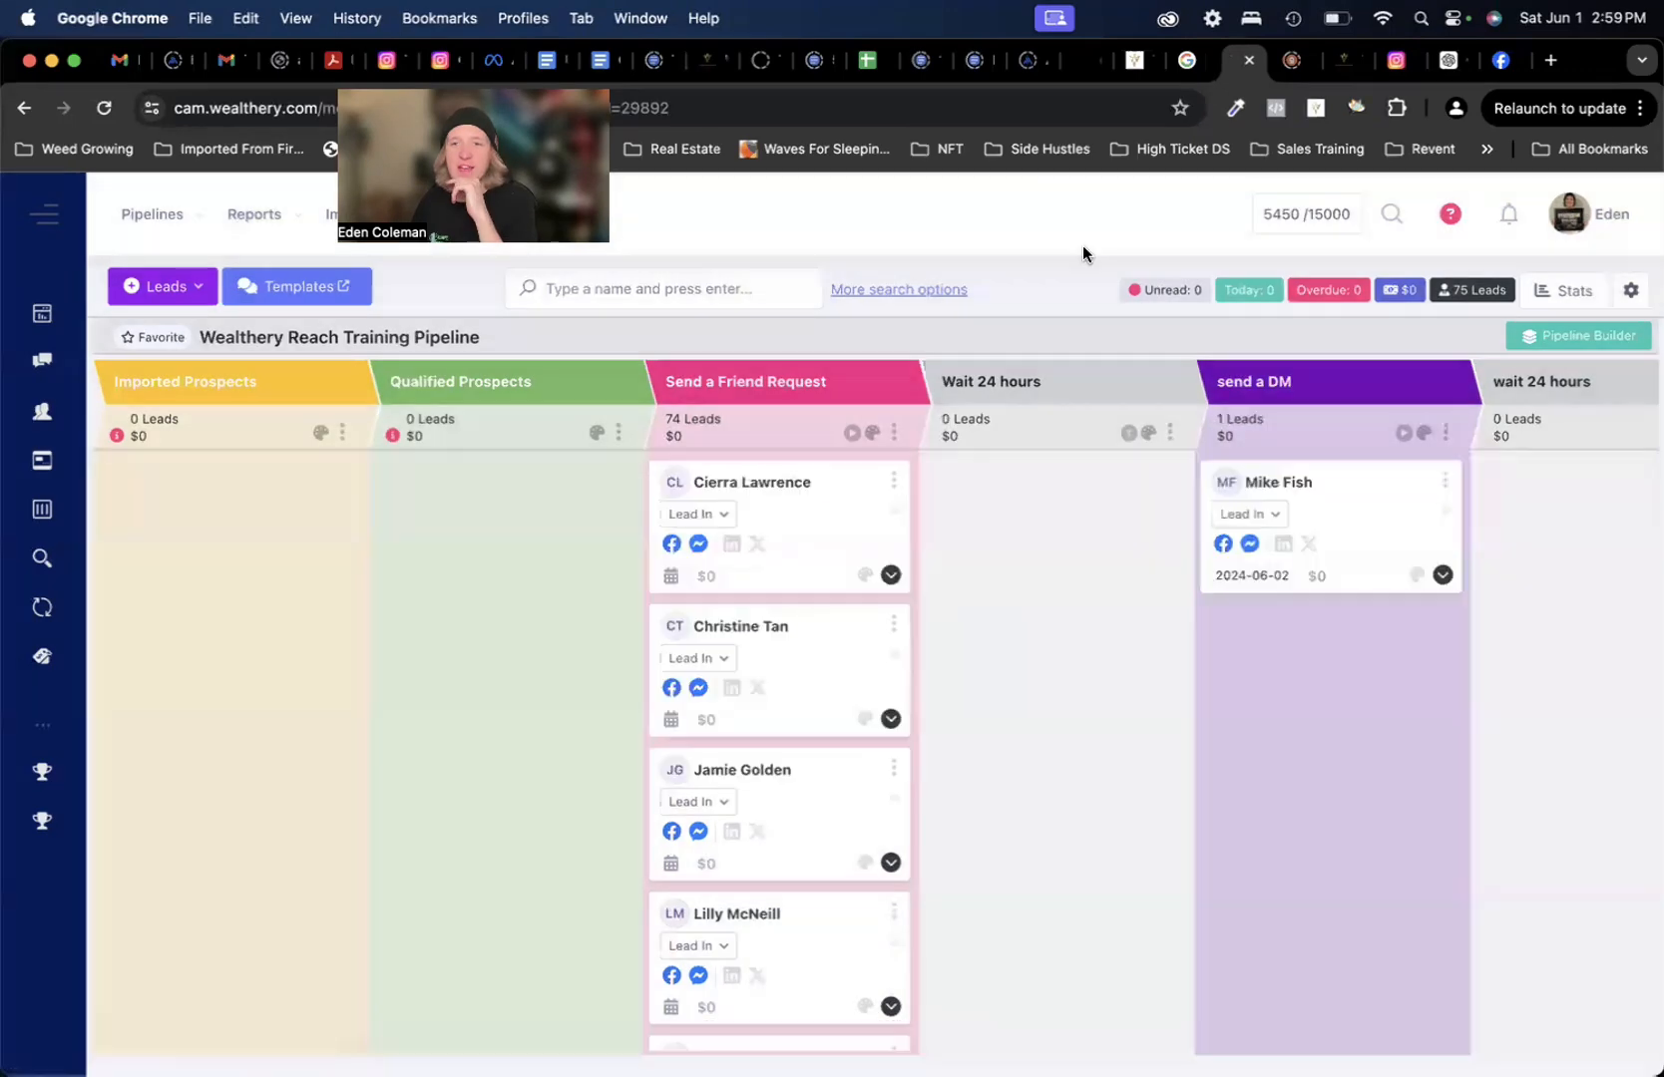
left_click(1403, 433)
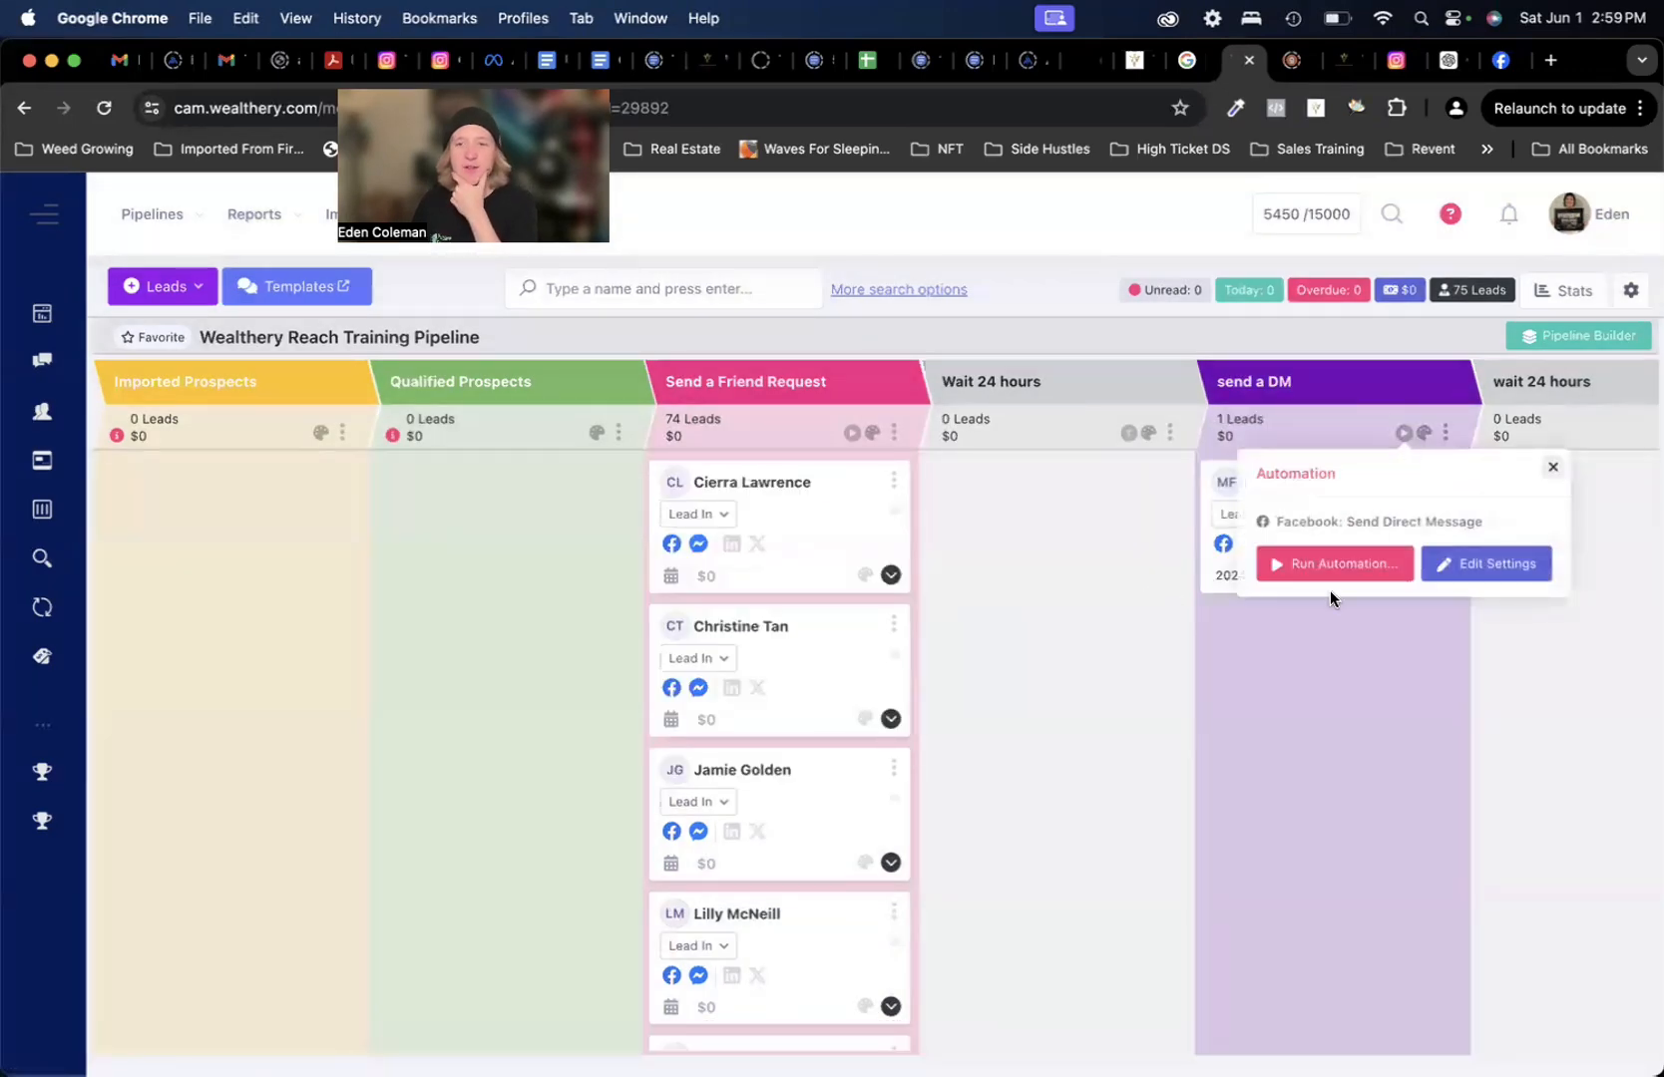
scroll(1268, 705, "right", 3)
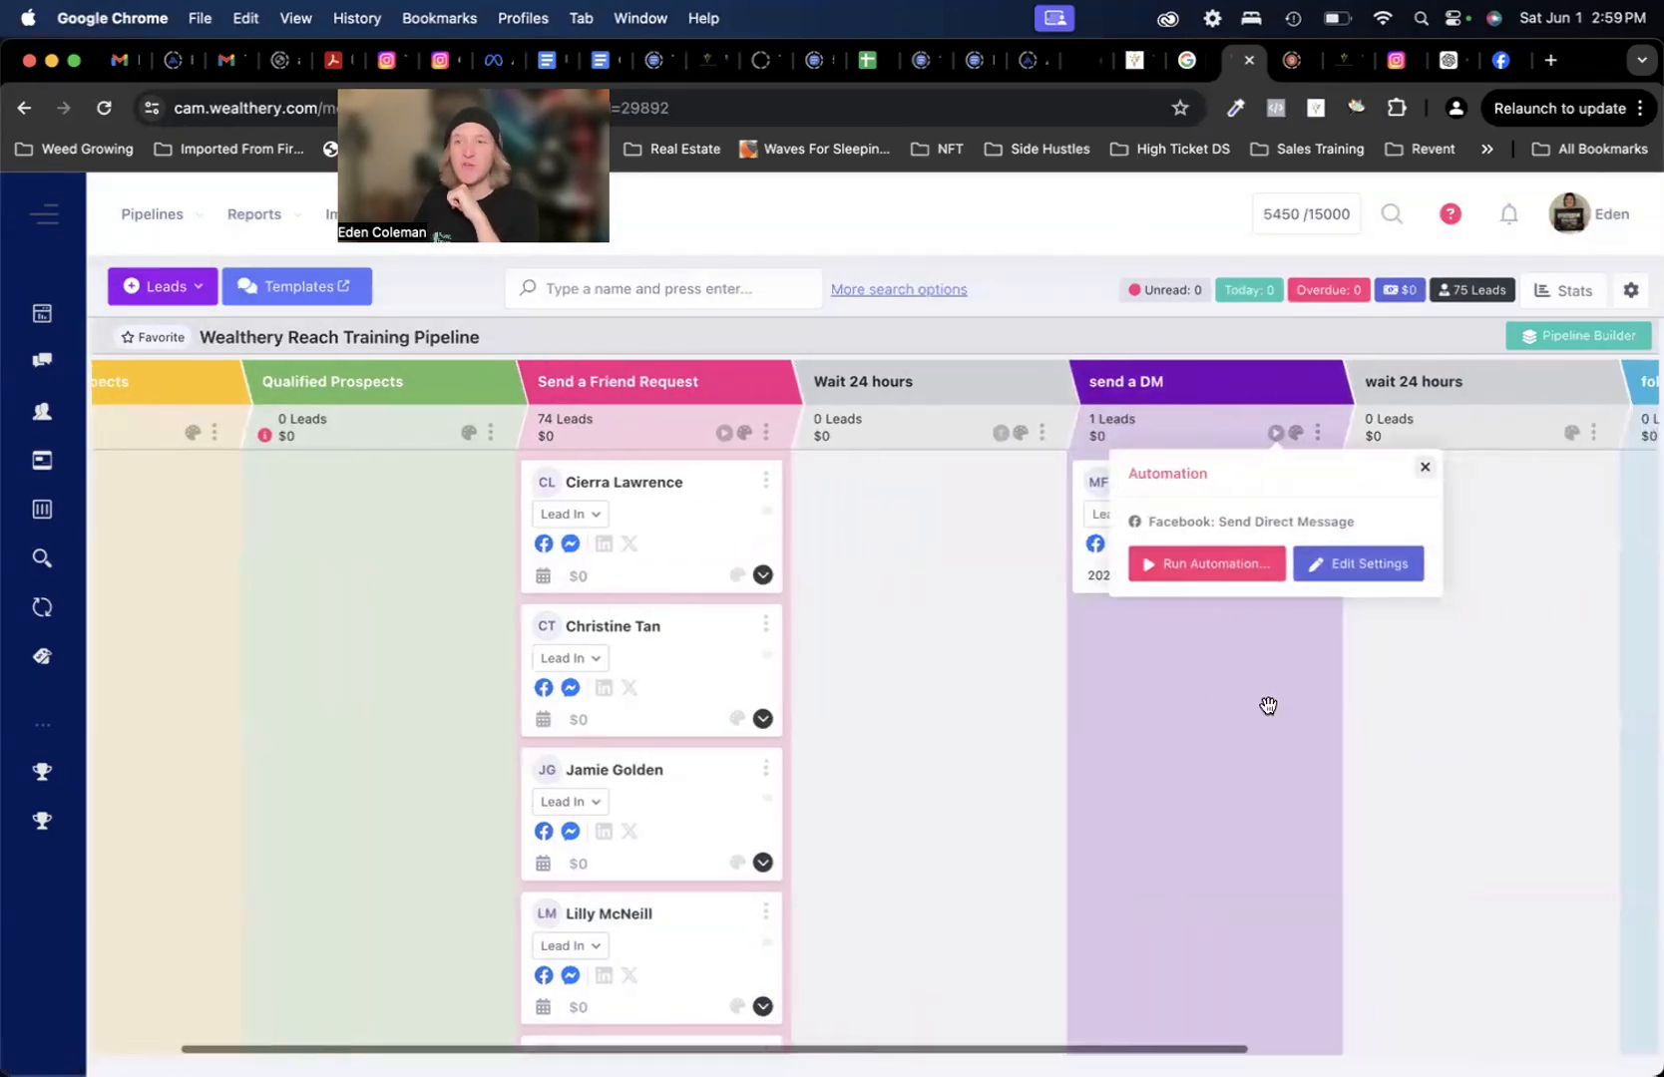
scroll(1494, 627, "right", 8)
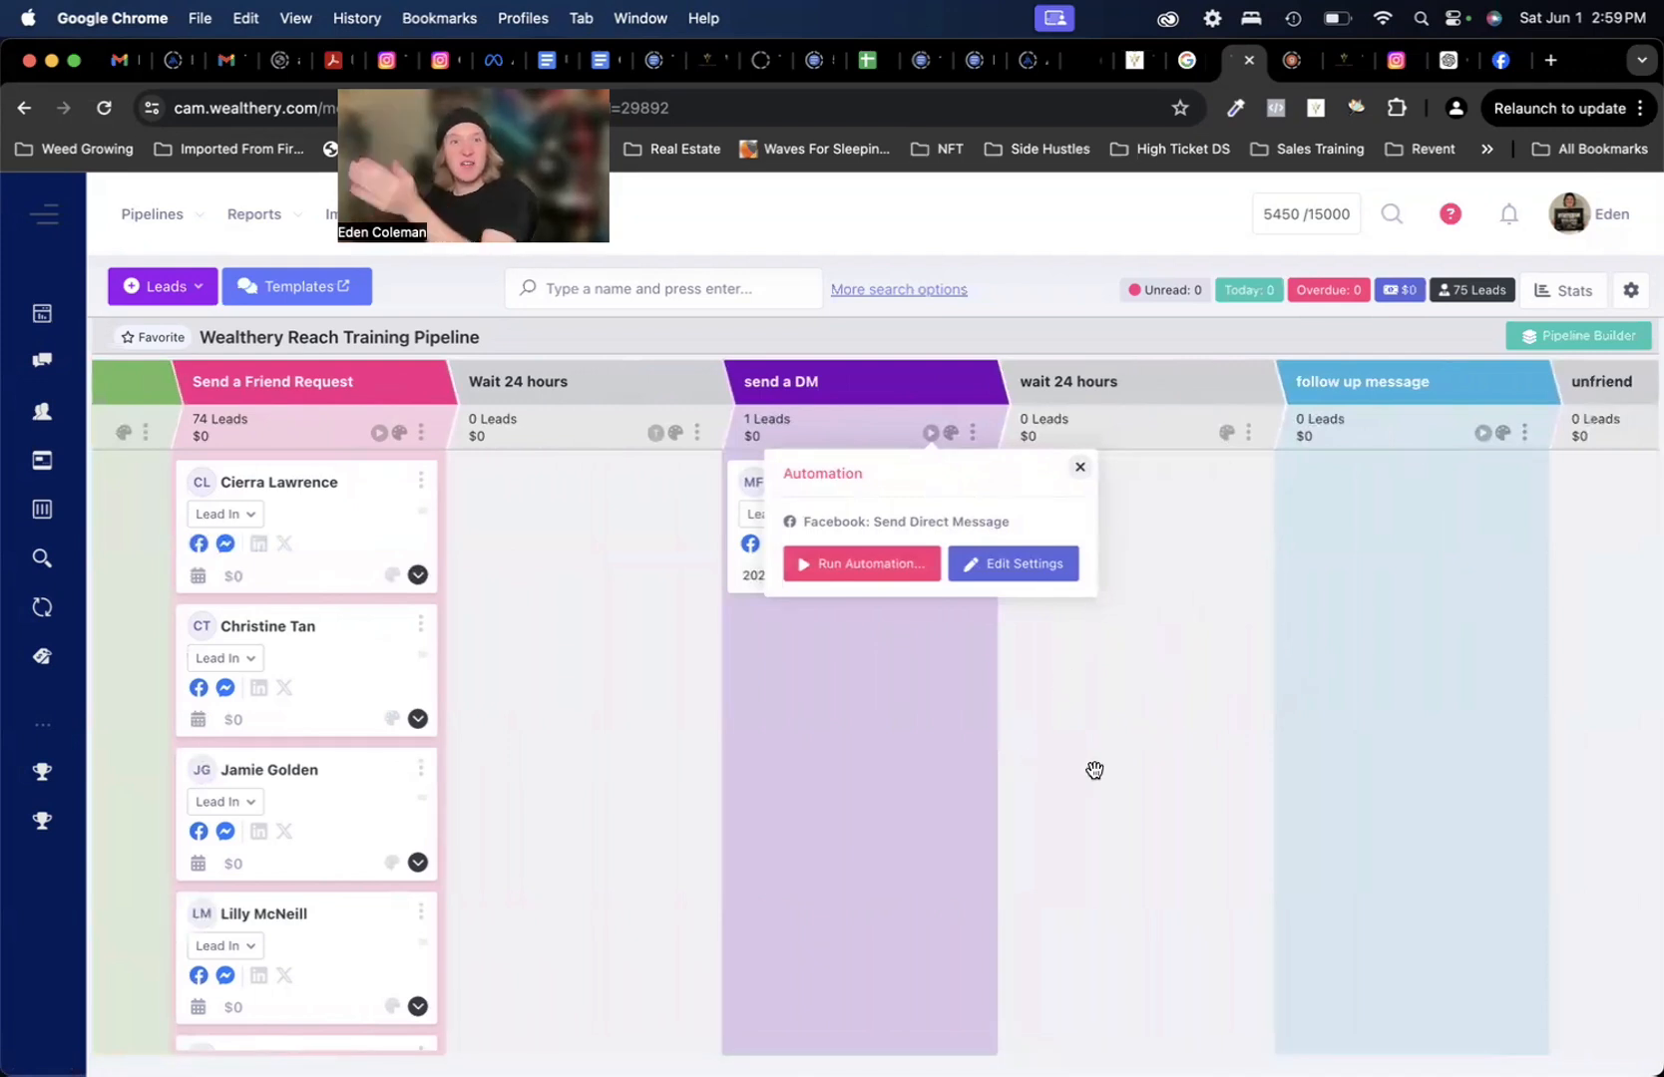
scroll(998, 792, "left", 10)
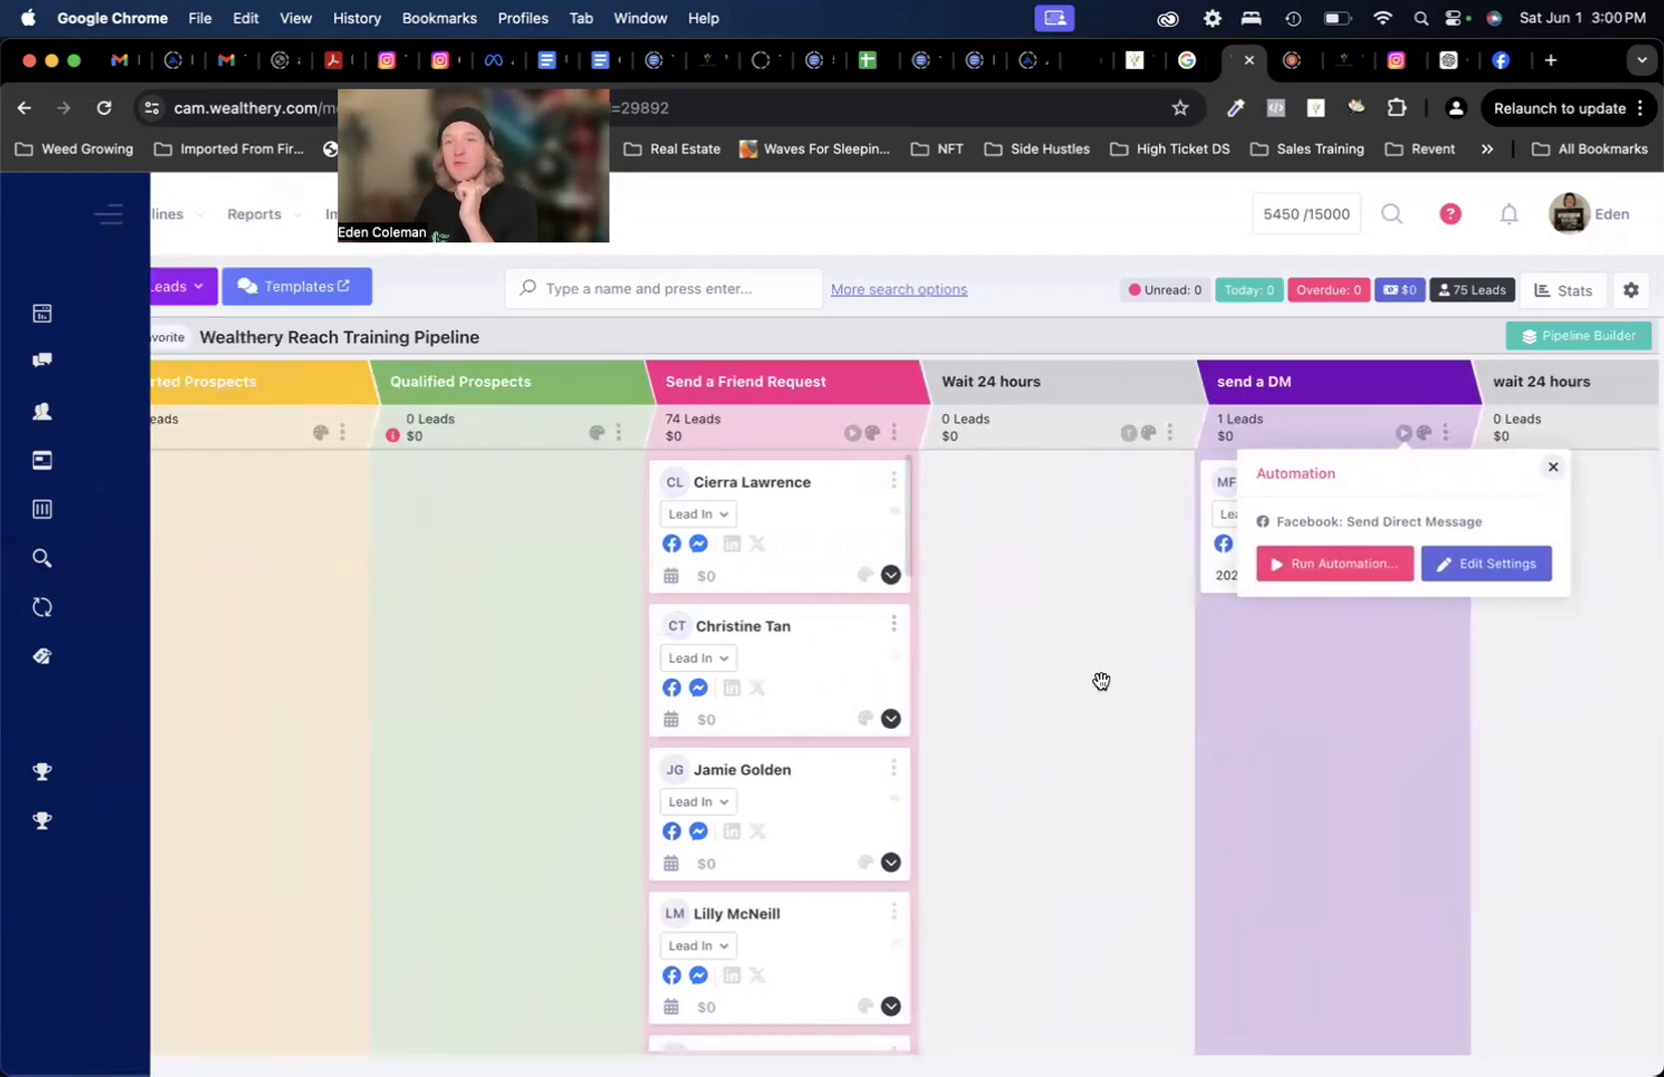